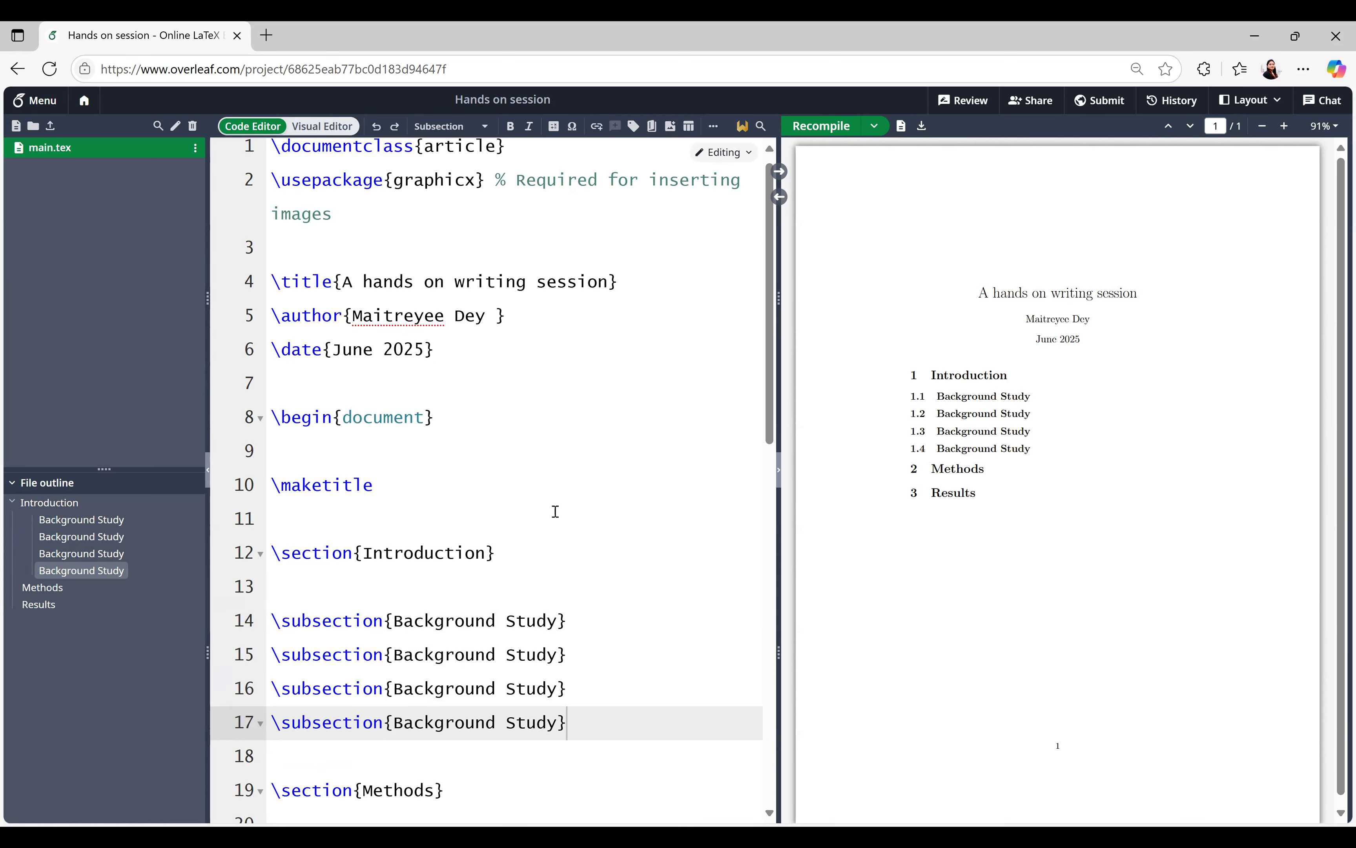
# Add three blank lines below the Results section heading to make room for a figure
pyautogui.scroll(-8, 556, 511)
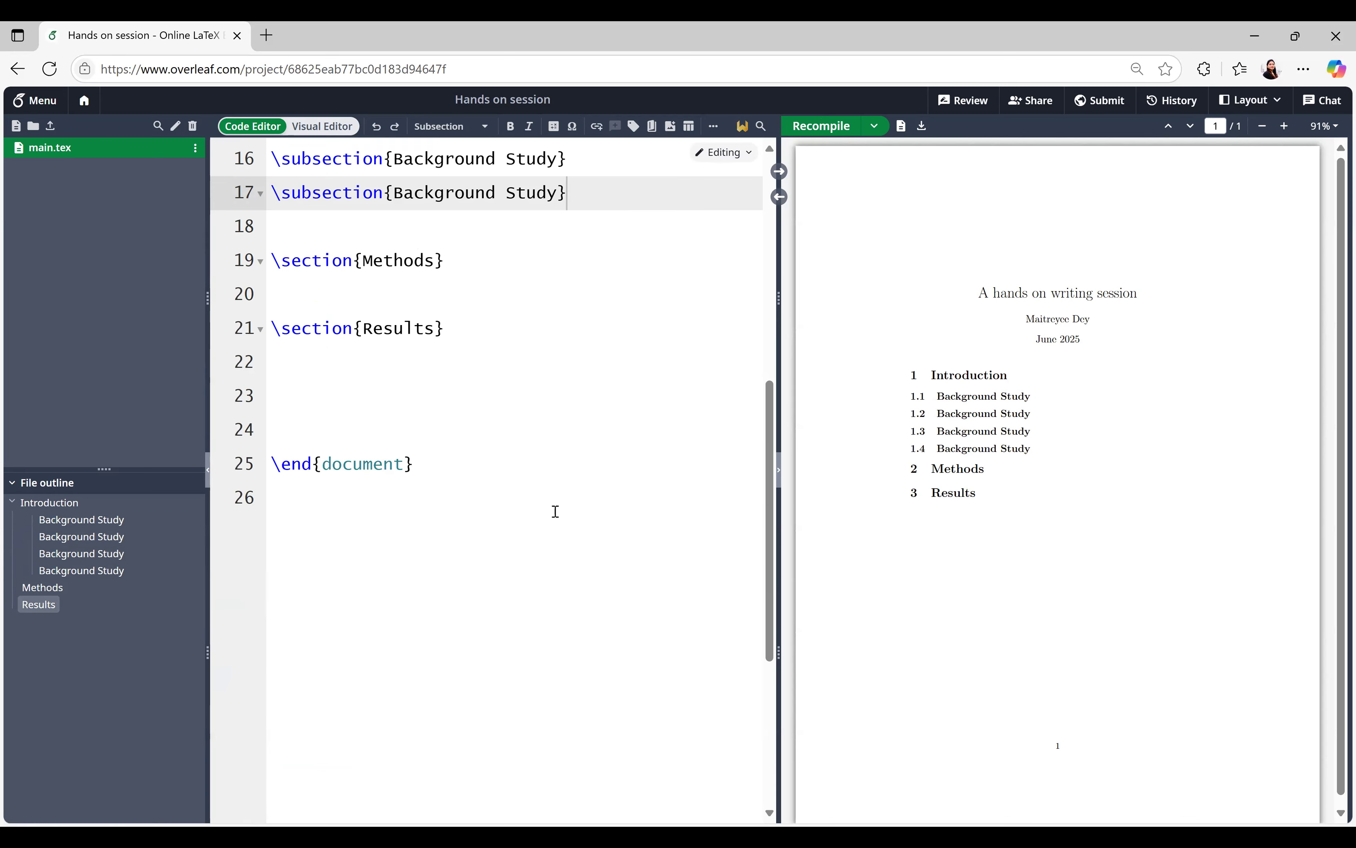
pyautogui.scroll(2, 476, 498)
pyautogui.click(448, 465)
pyautogui.press('Return')
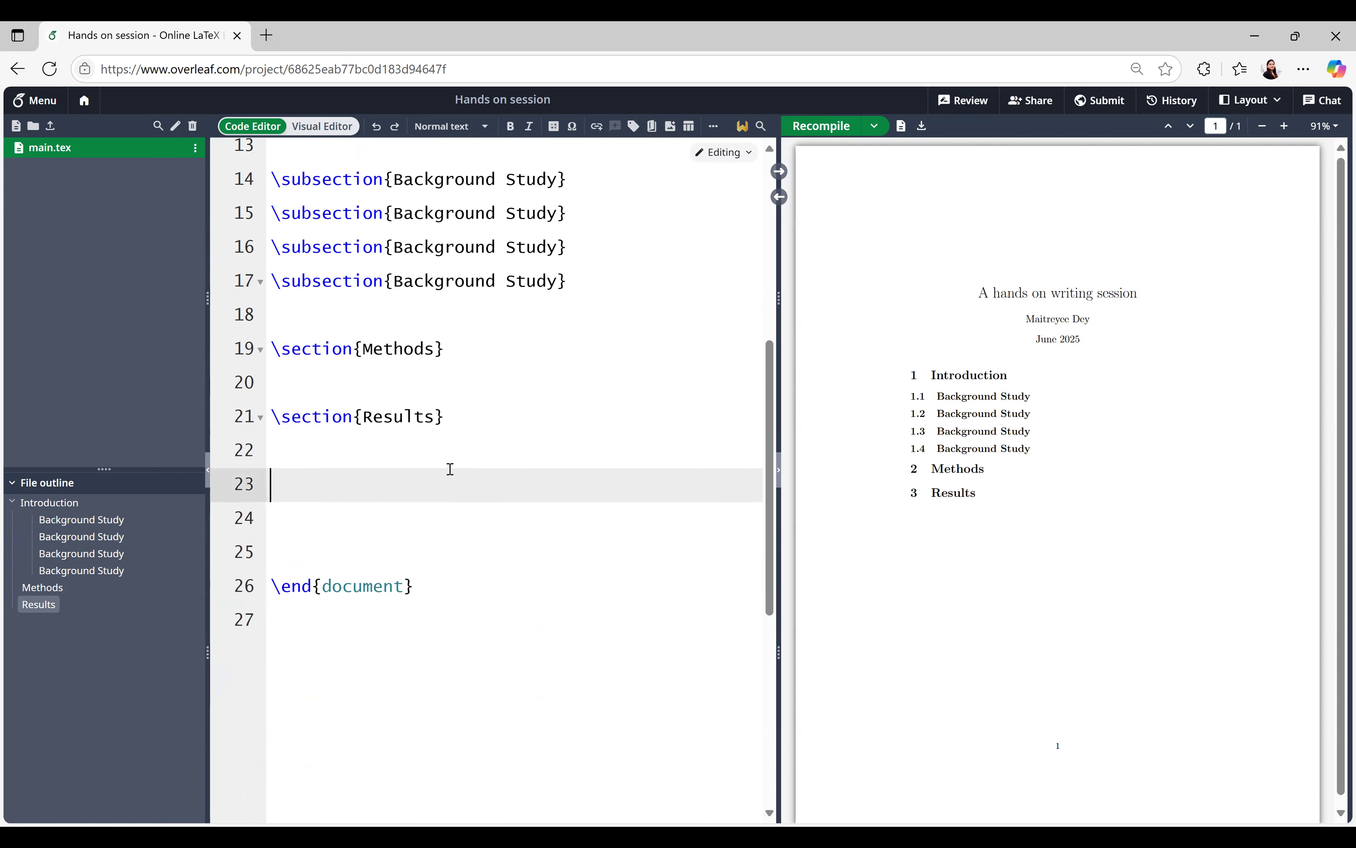
pyautogui.press('Return')
pyautogui.press('Return')
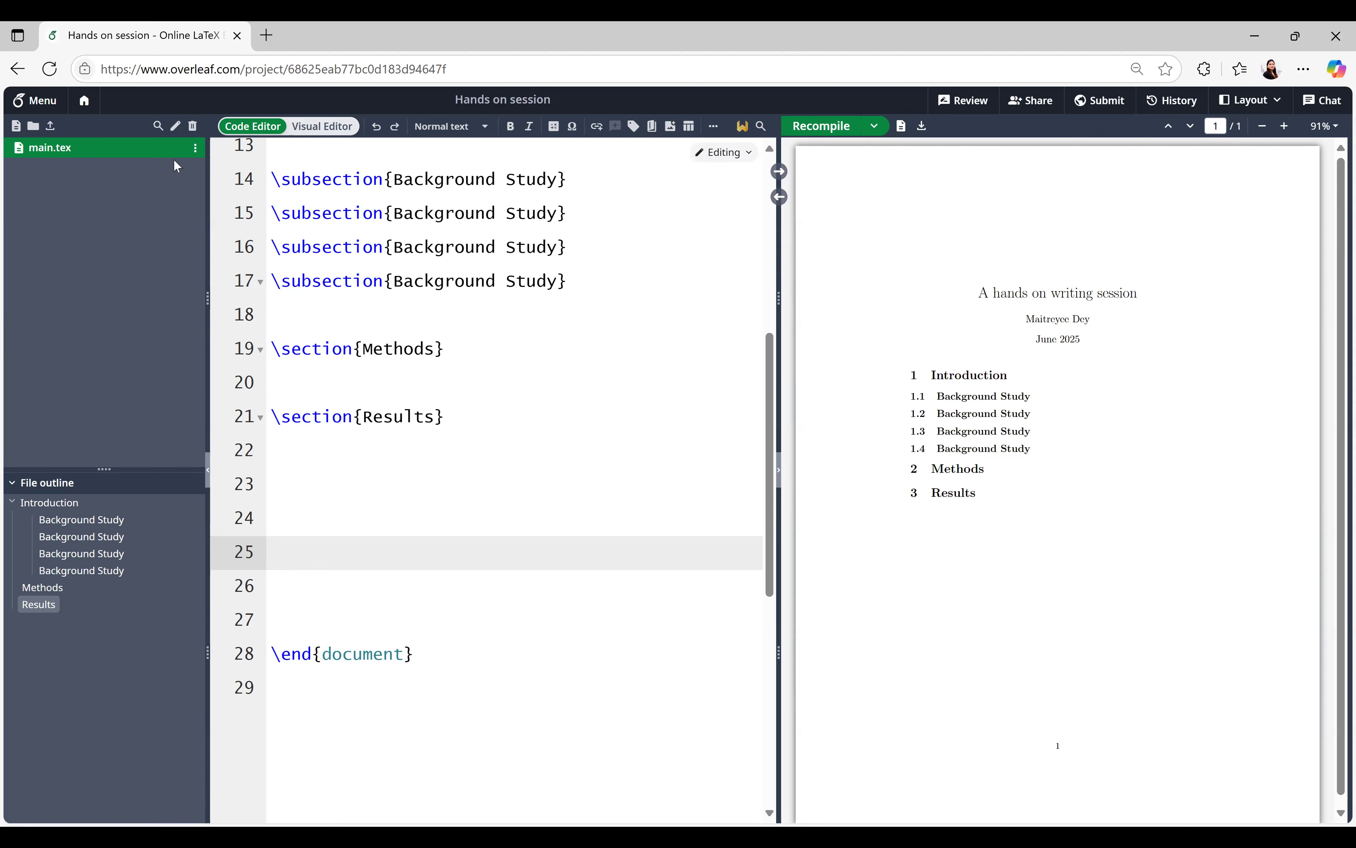
# Upload the image download.jpeg to the project and preview it, returning to main.tex
pyautogui.click(70, 227)
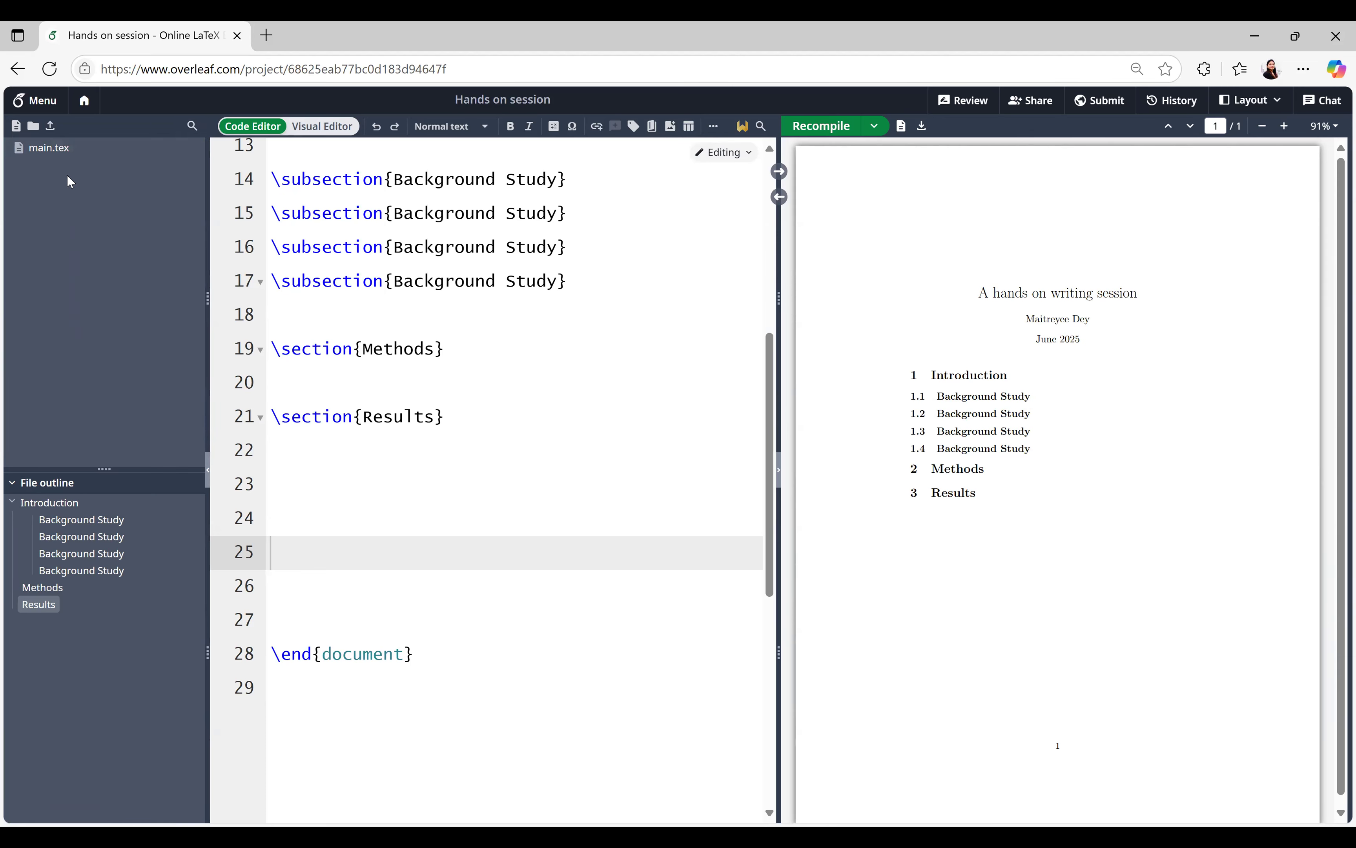
pyautogui.click(67, 149)
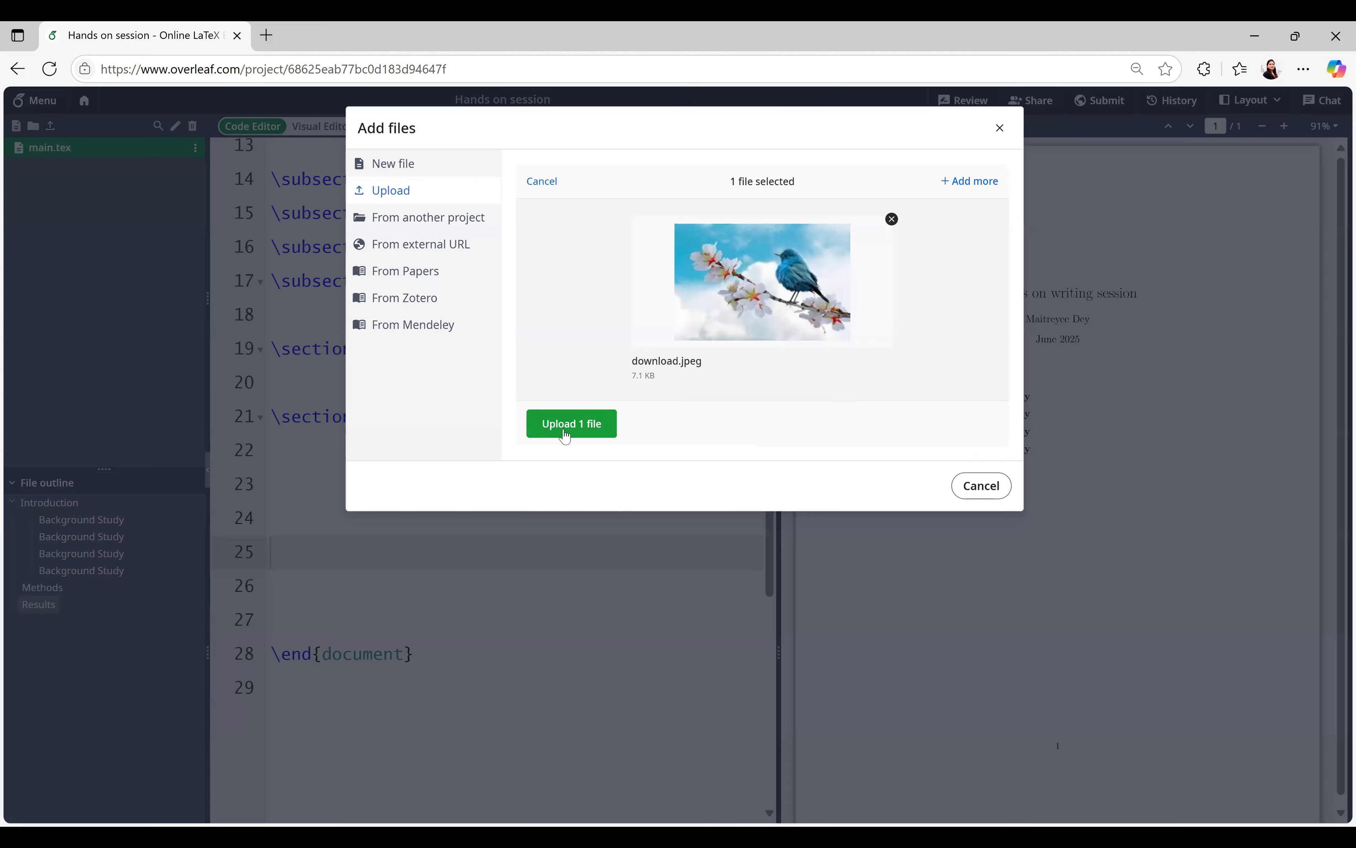
pyautogui.click(573, 422)
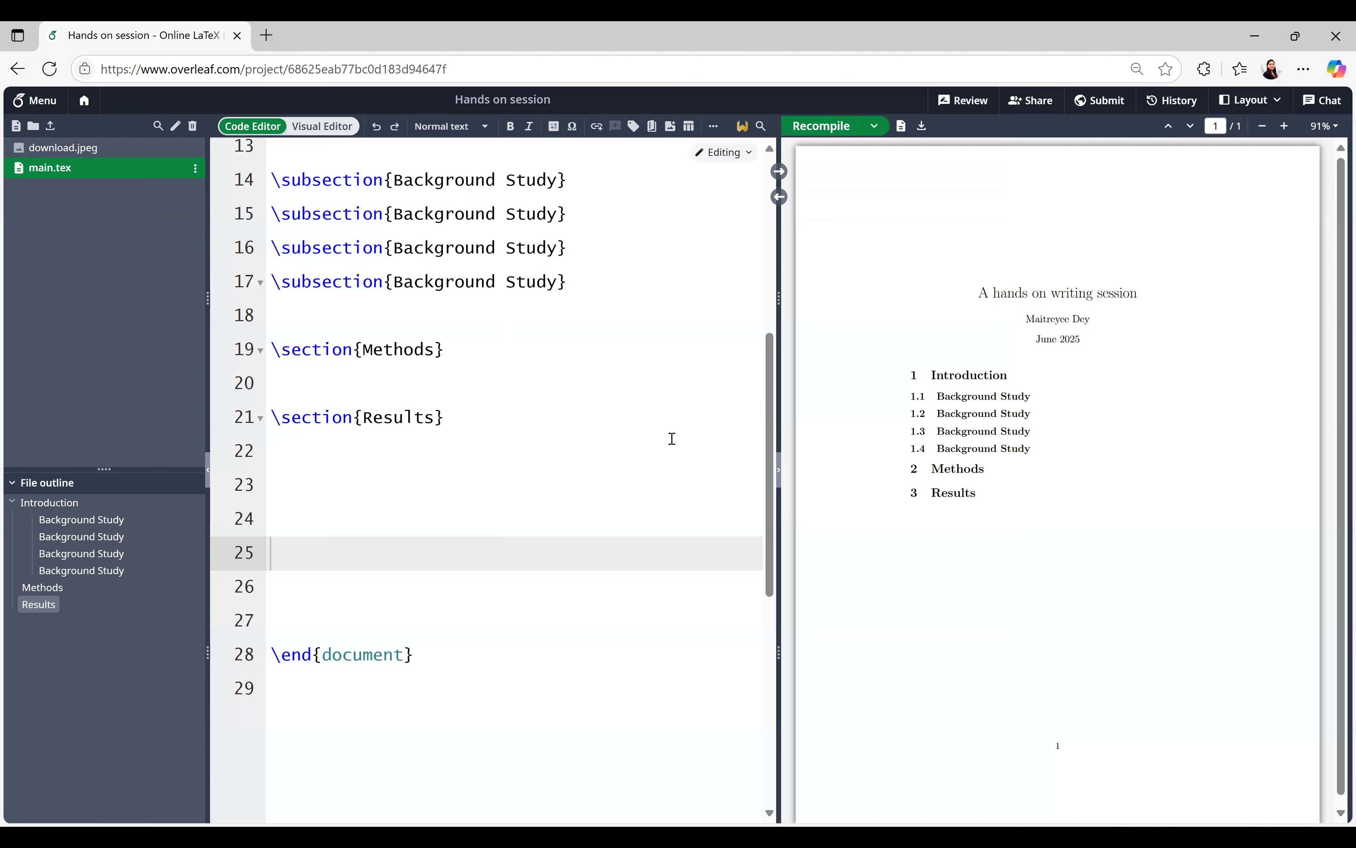
pyautogui.click(55, 149)
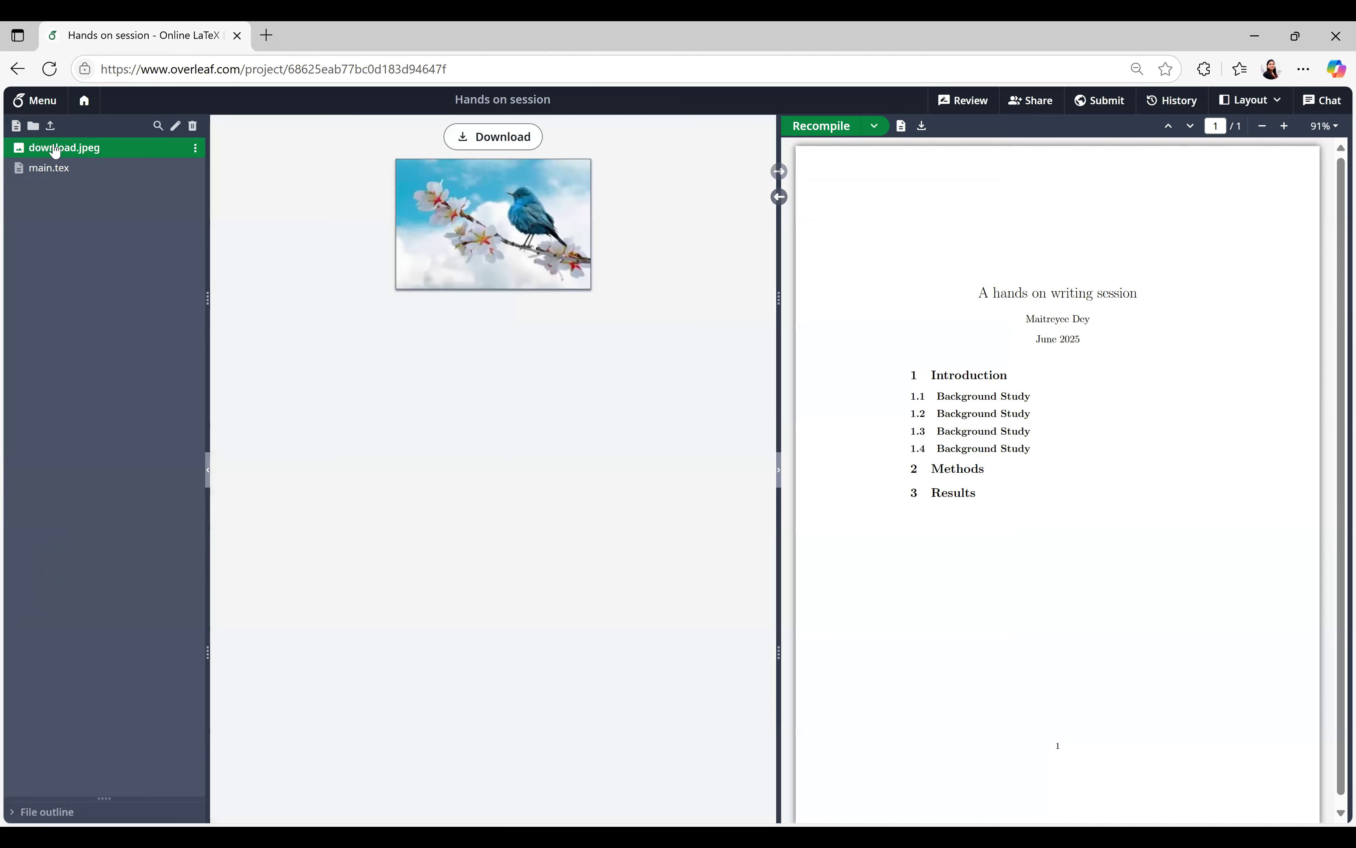
pyautogui.click(59, 177)
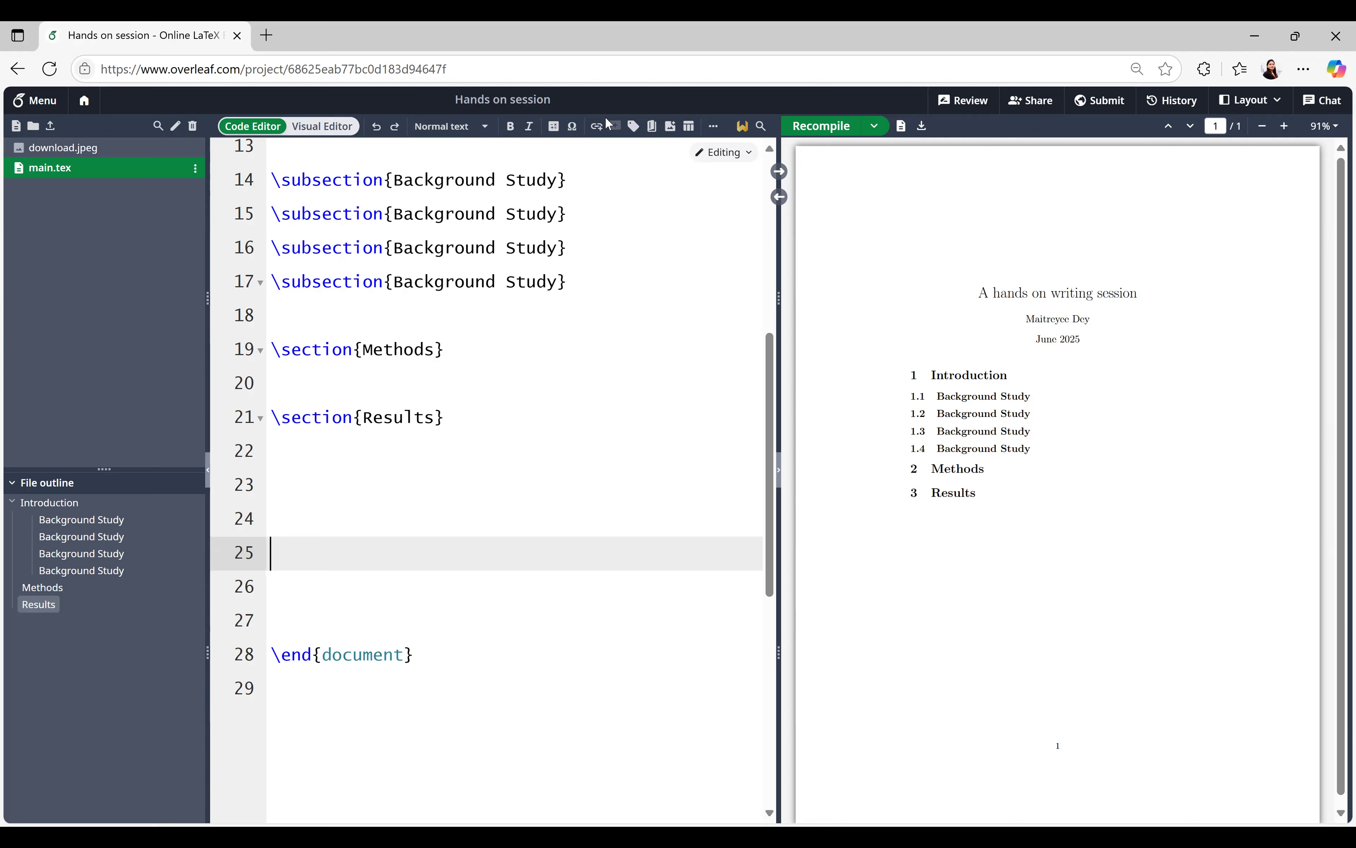
# Insert download.jpeg from the project files as a full-width figure with caption and label below the Results heading
pyautogui.click(671, 128)
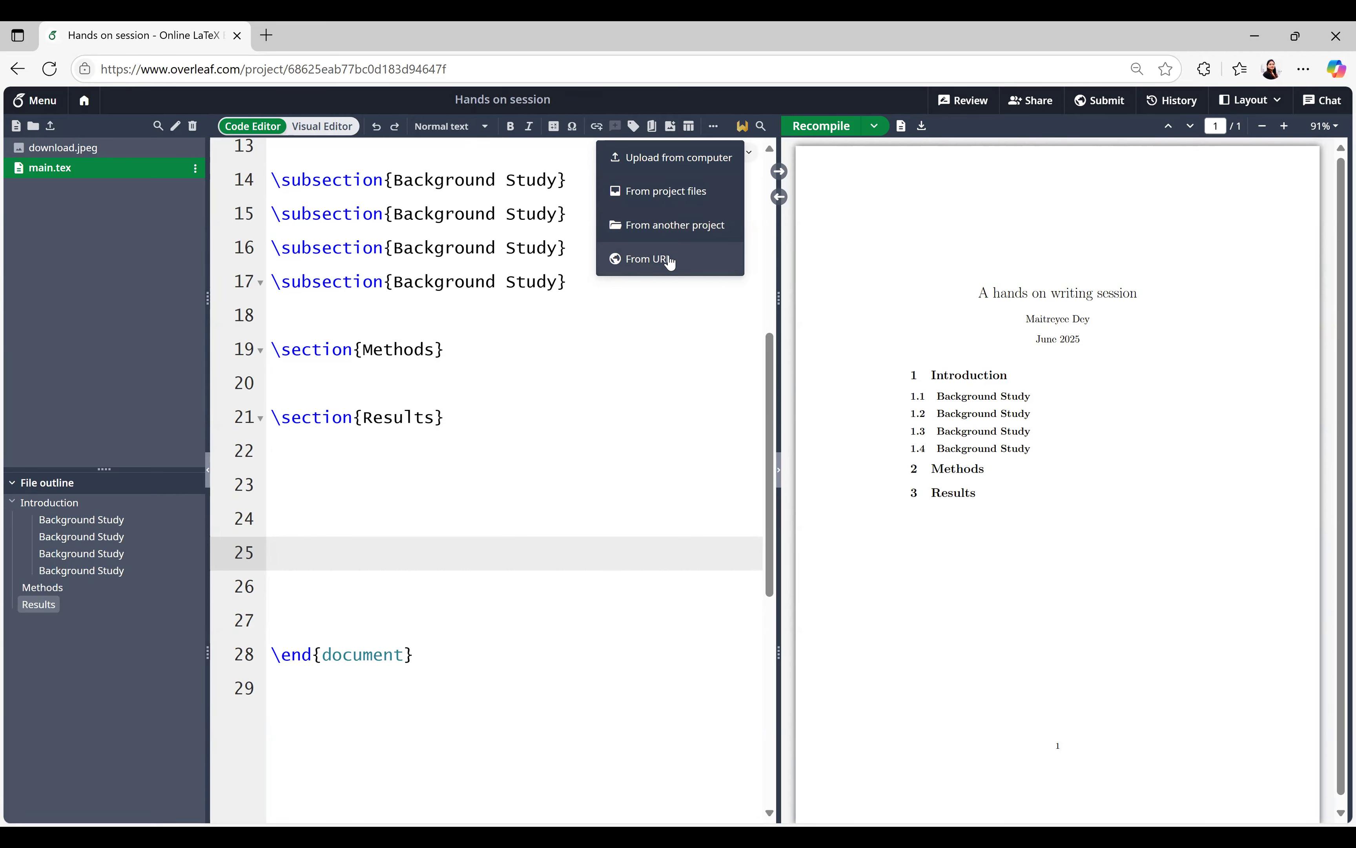
pyautogui.click(685, 198)
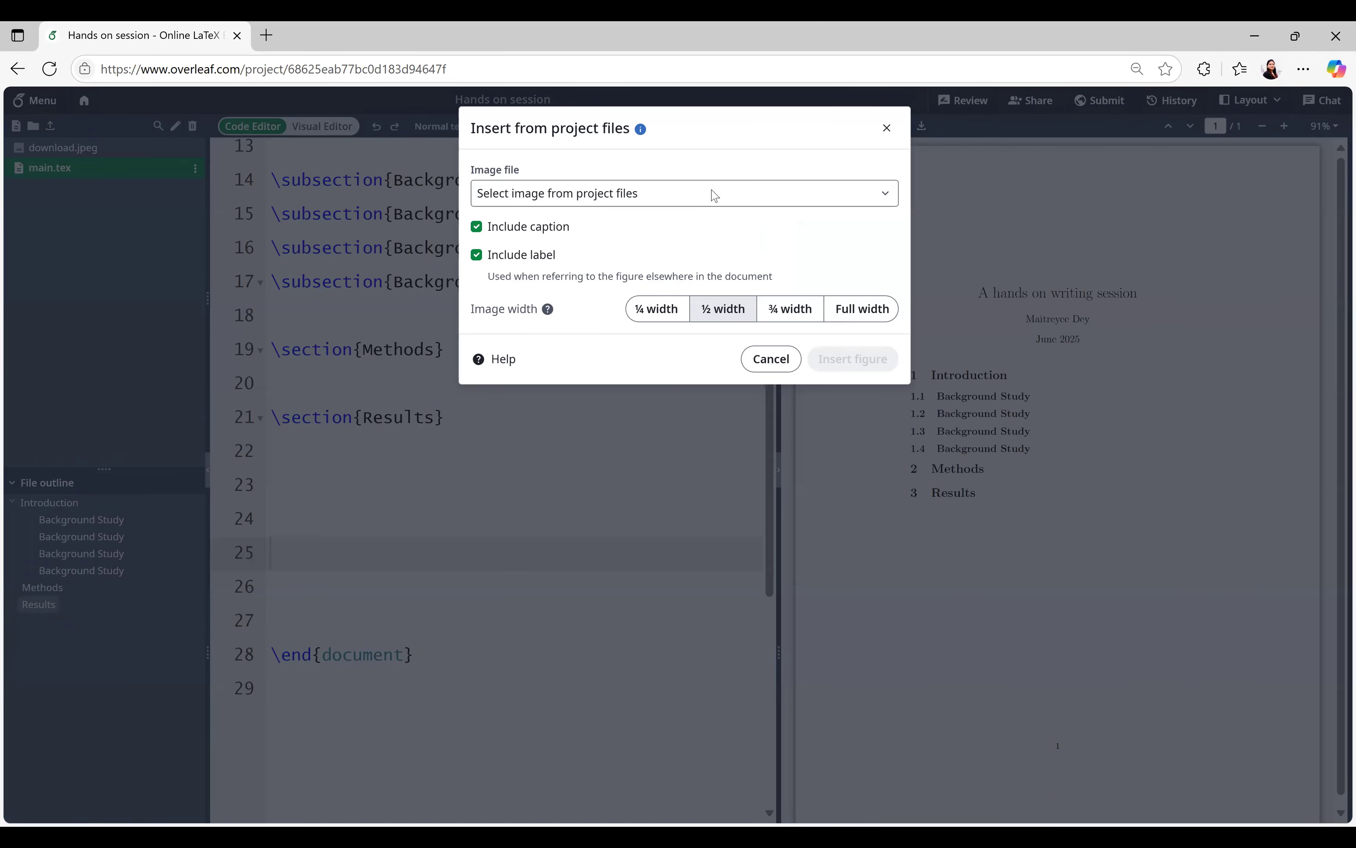
pyautogui.click(522, 224)
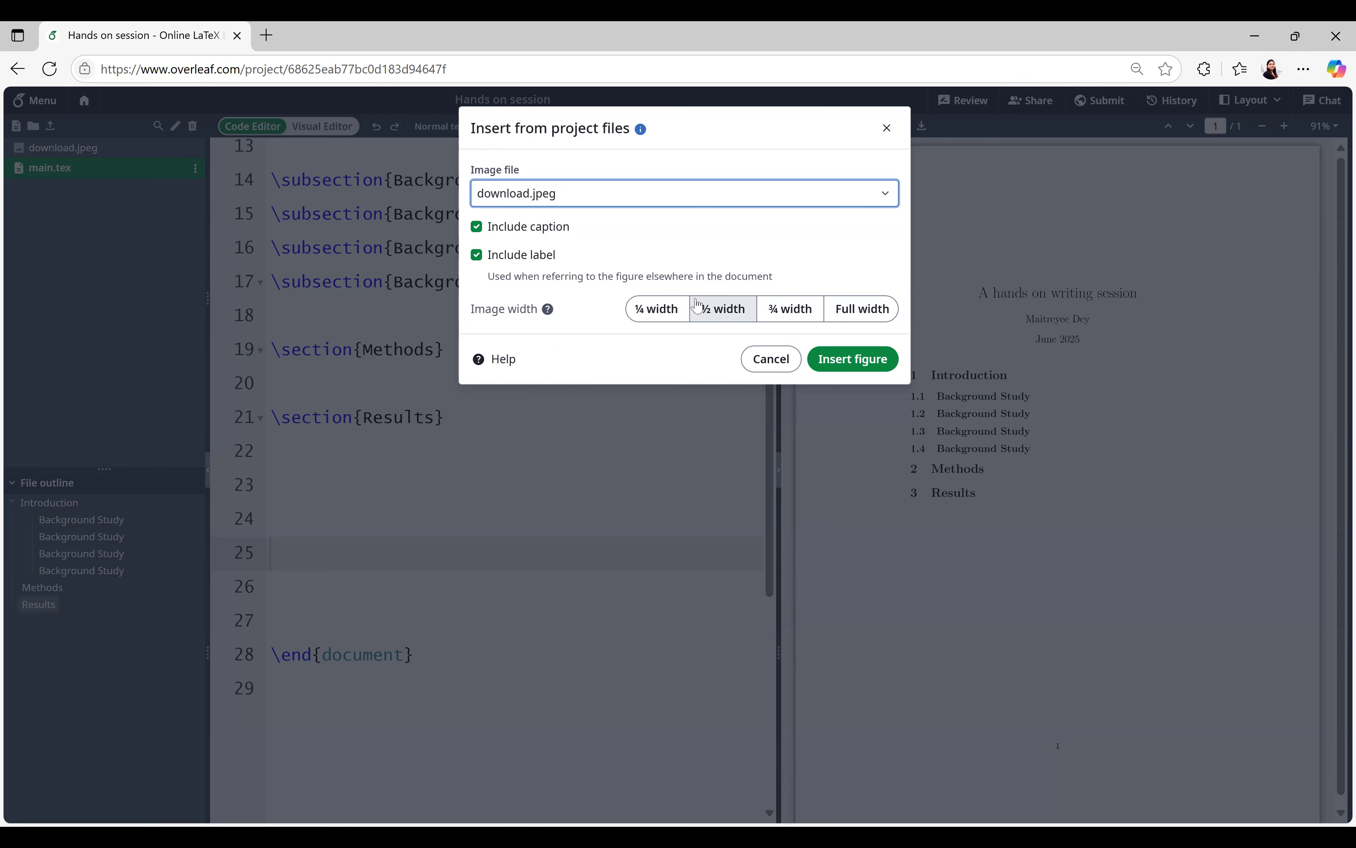
pyautogui.click(867, 312)
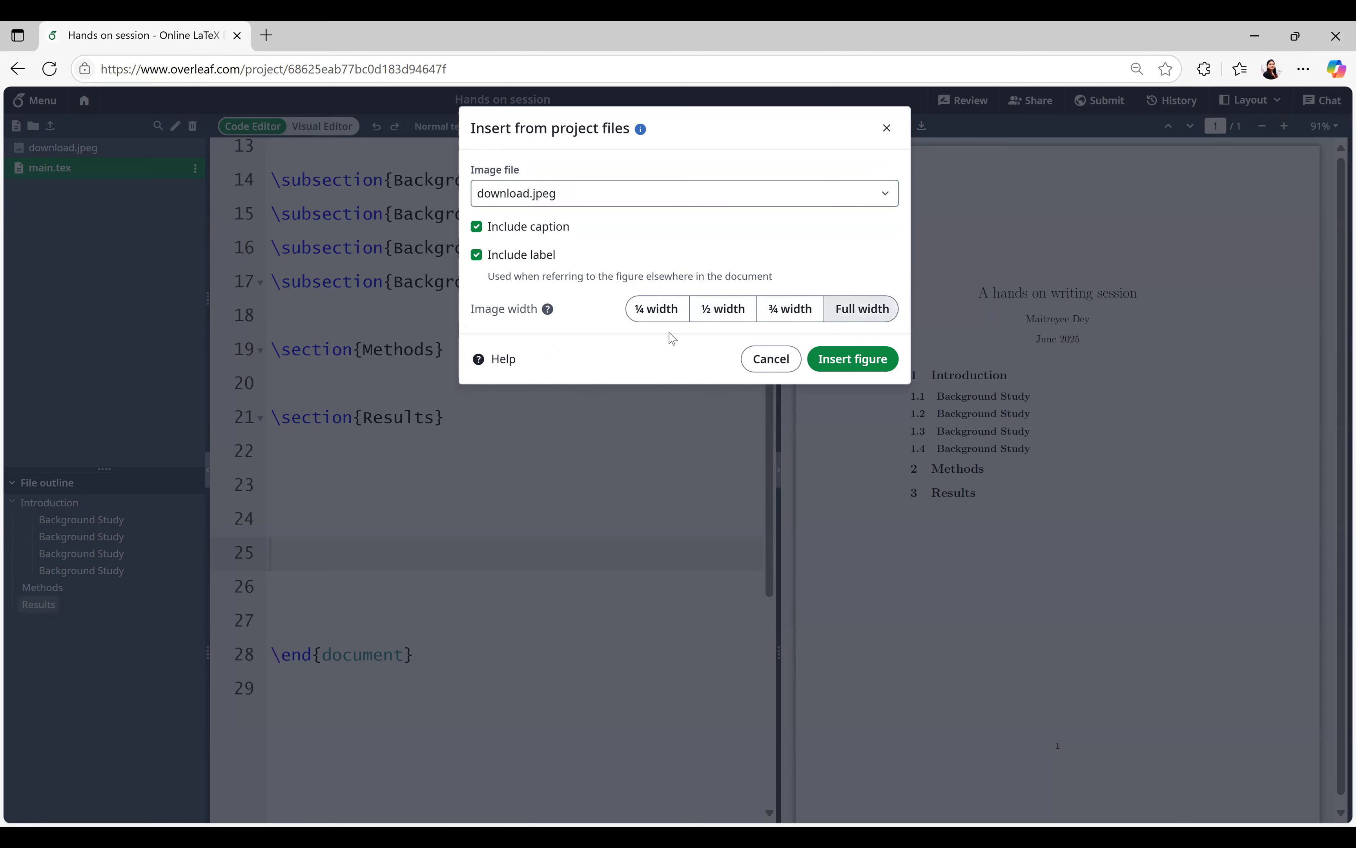
pyautogui.click(858, 357)
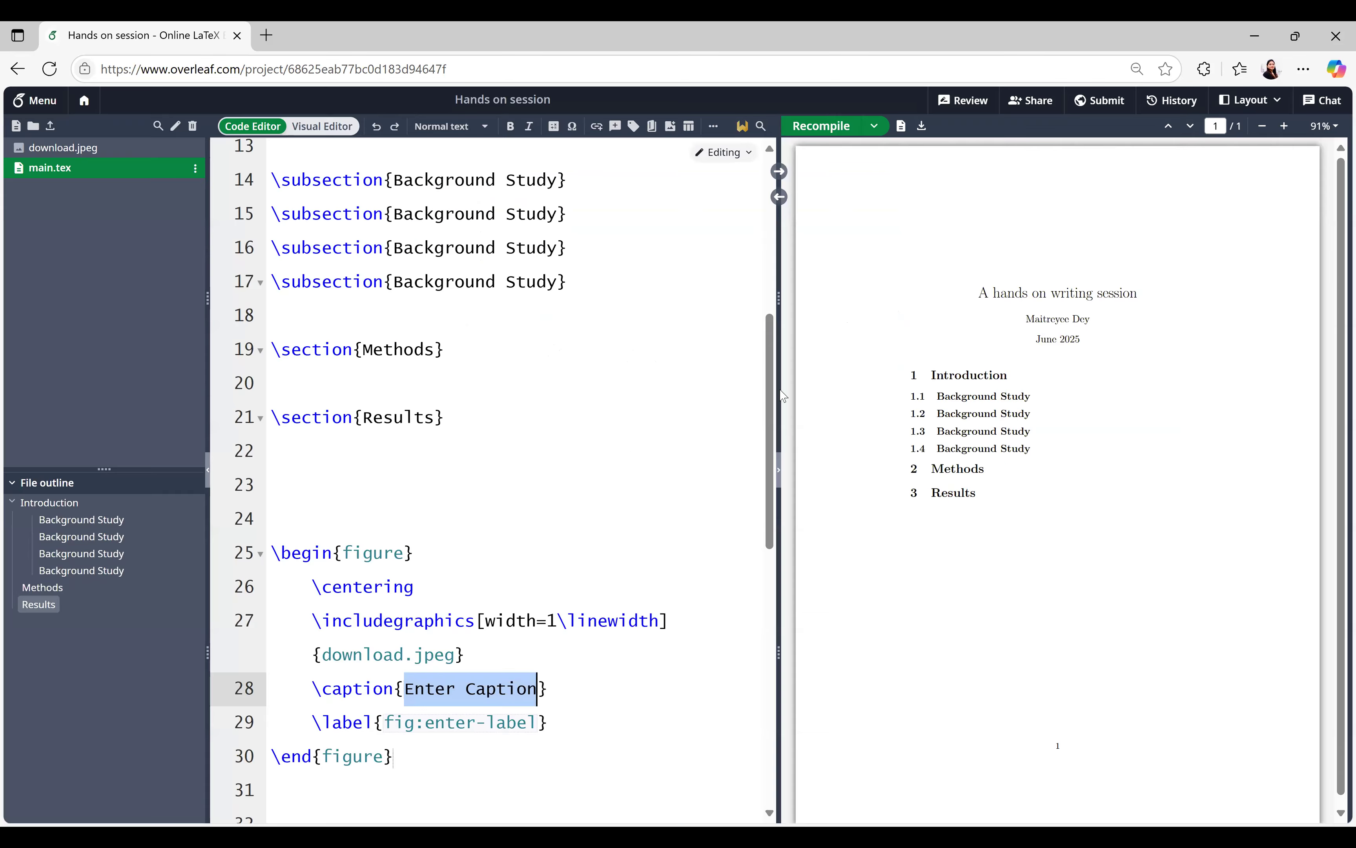
# Examine the inserted figure code: the environment, centering, image width, file name and caption
pyautogui.scroll(-5, 631, 454)
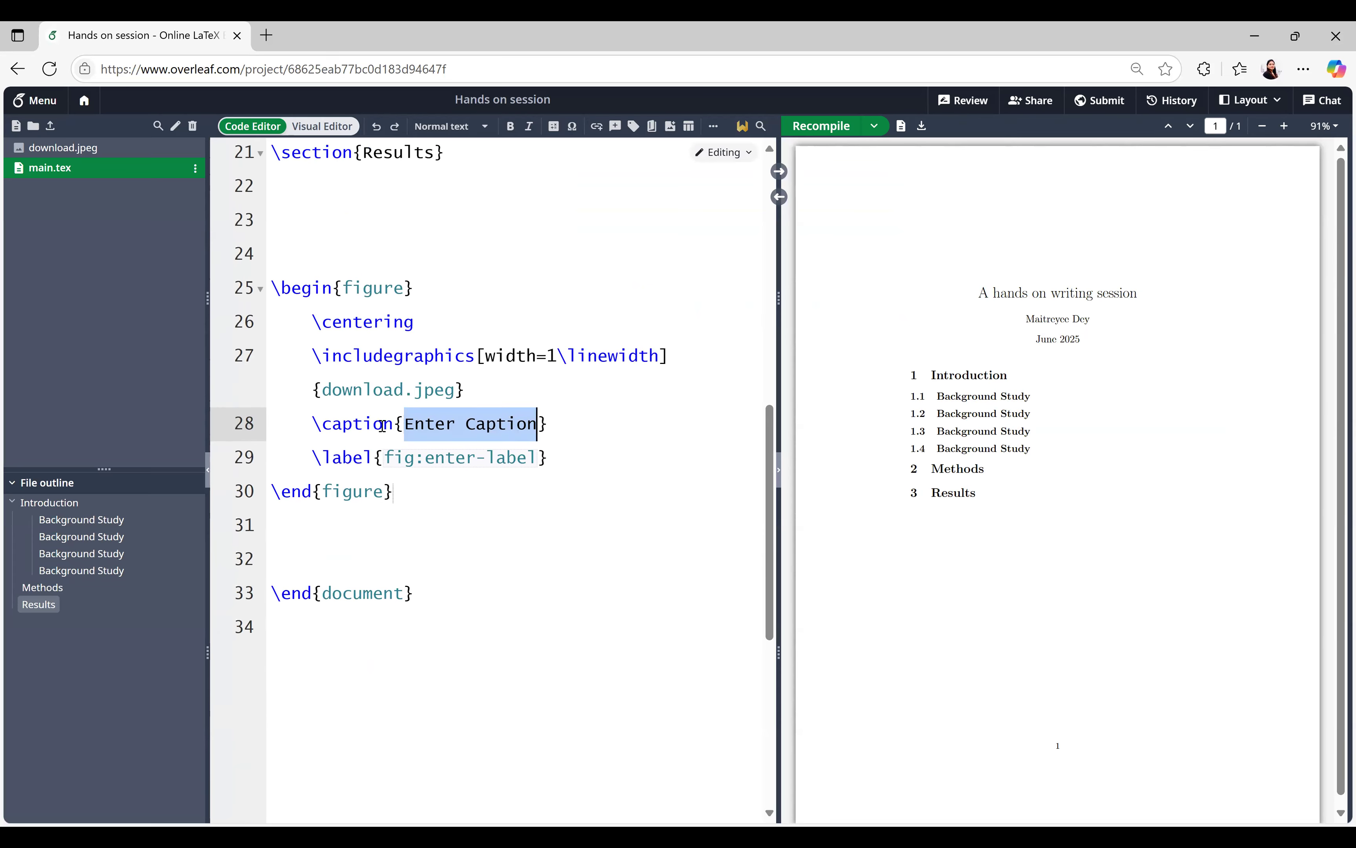
pyautogui.click(412, 497)
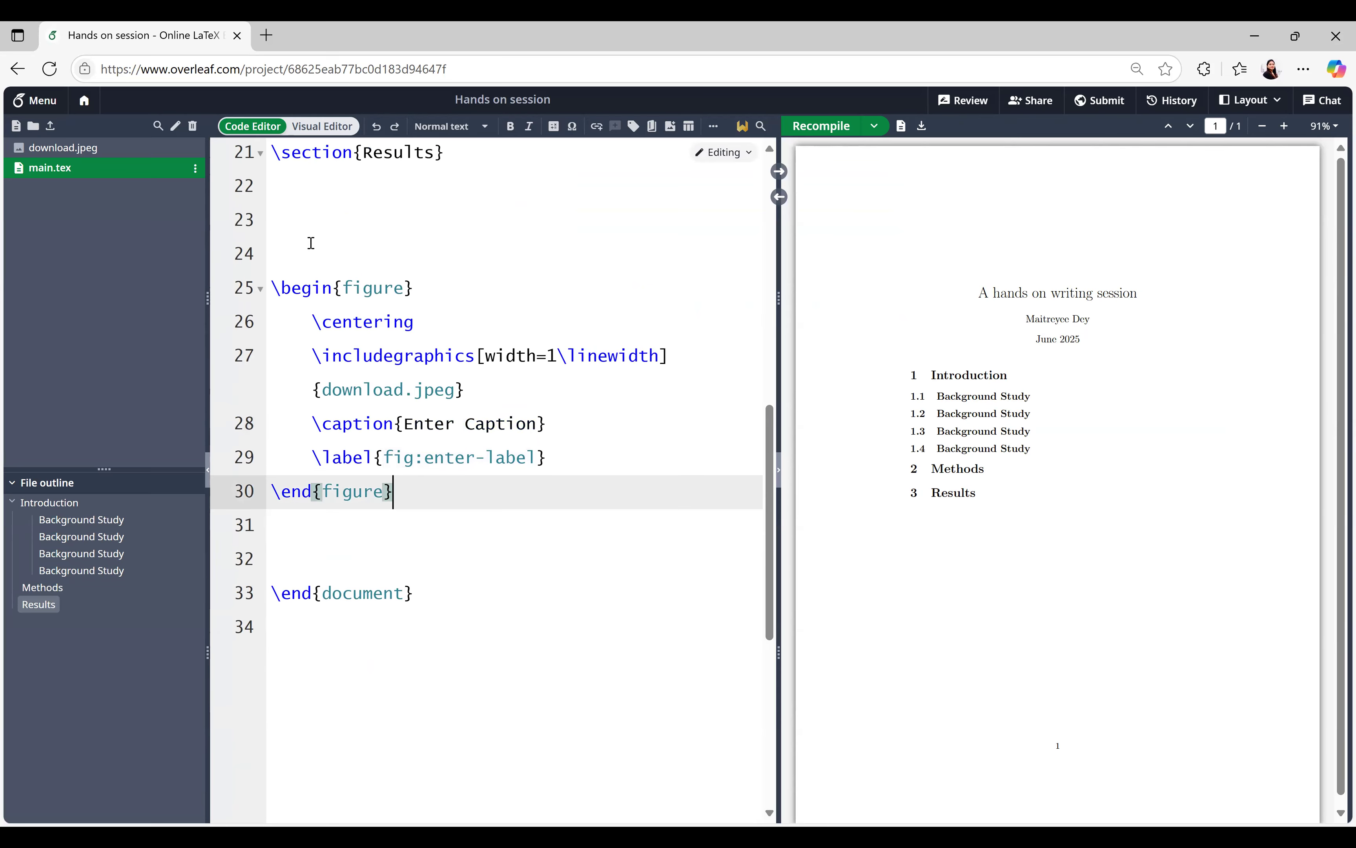
pyautogui.moveTo(270, 279); pyautogui.dragTo(420, 505)
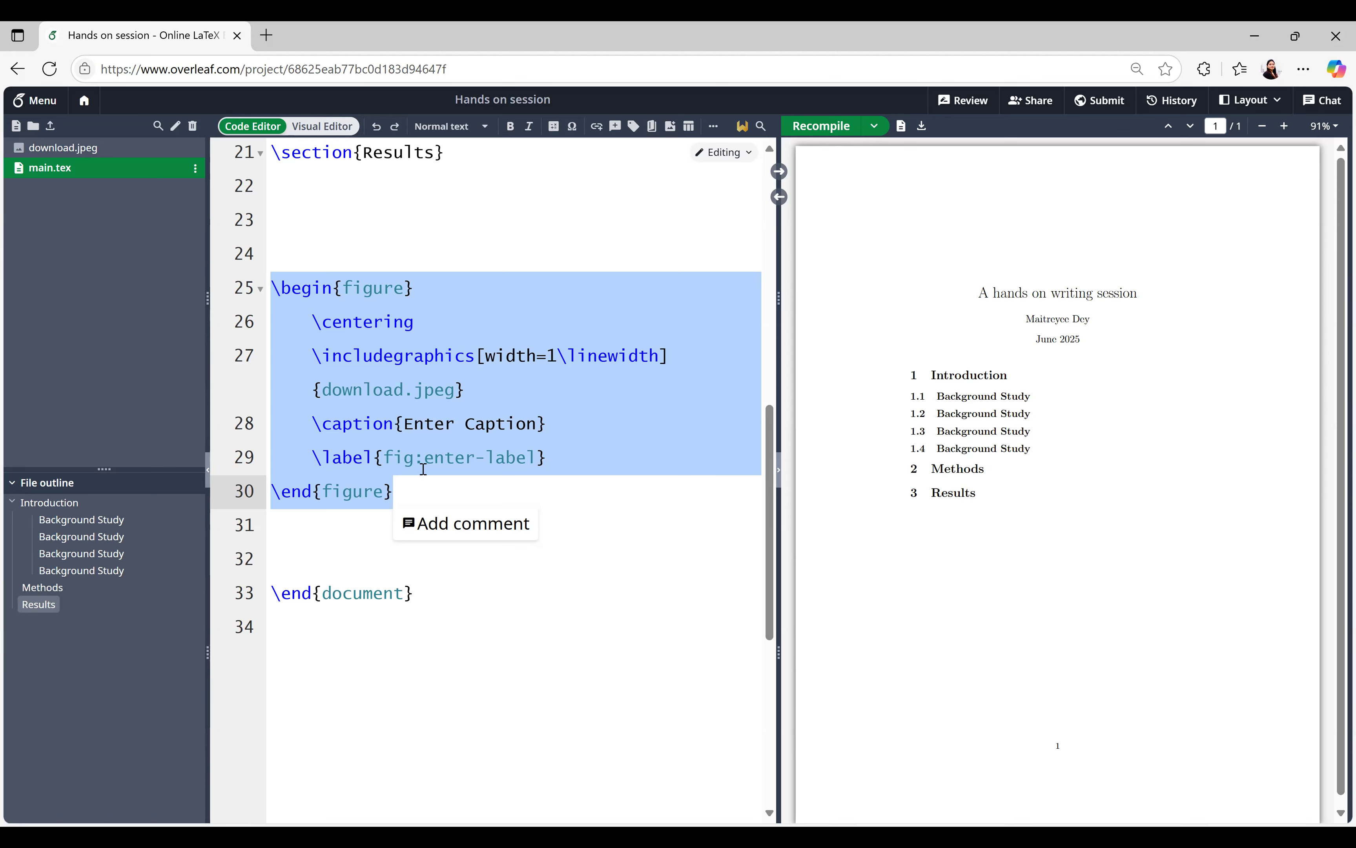
pyautogui.doubleClick(361, 290)
pyautogui.doubleClick(354, 493)
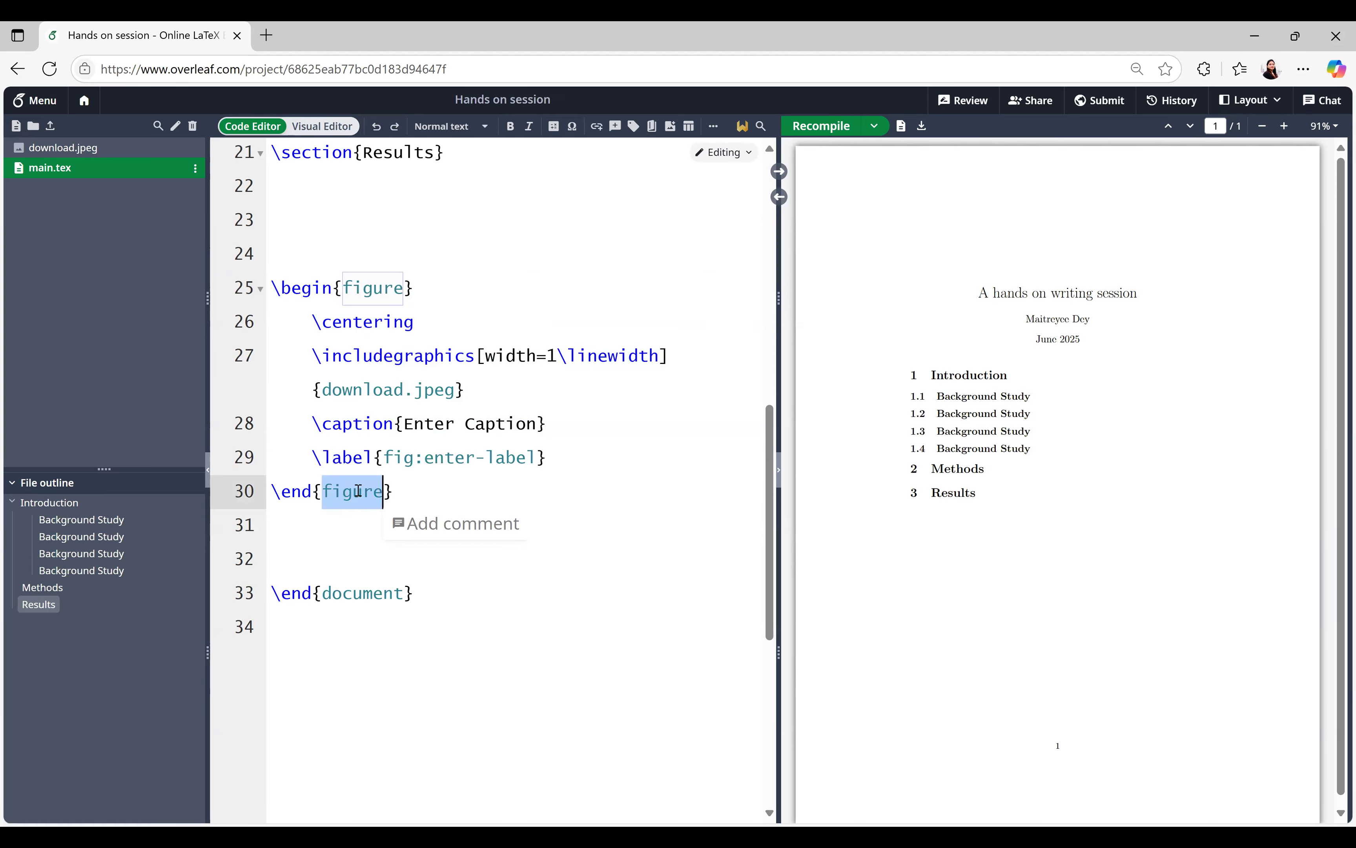
pyautogui.doubleClick(366, 325)
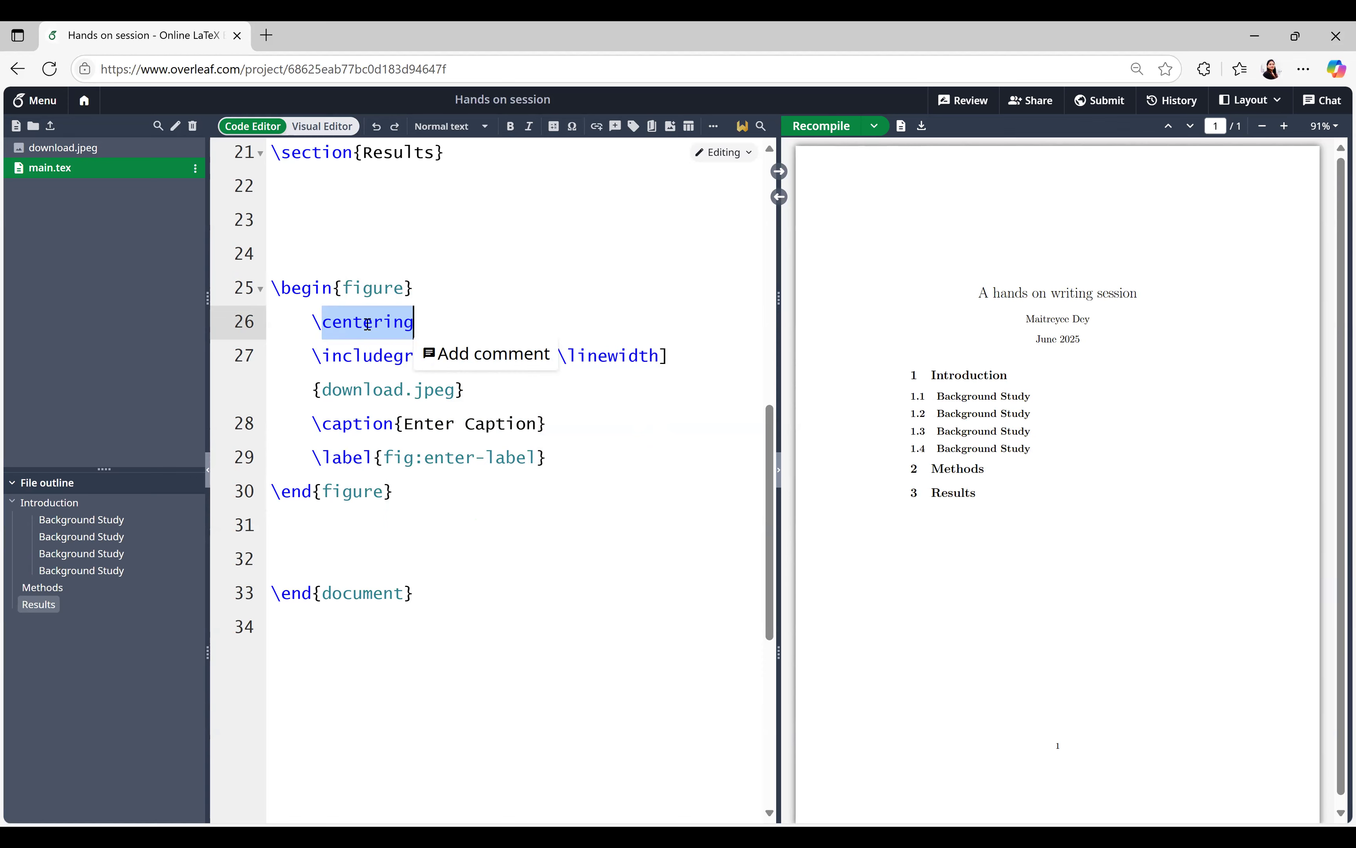
pyautogui.click(585, 416)
pyautogui.moveTo(483, 353); pyautogui.dragTo(662, 348)
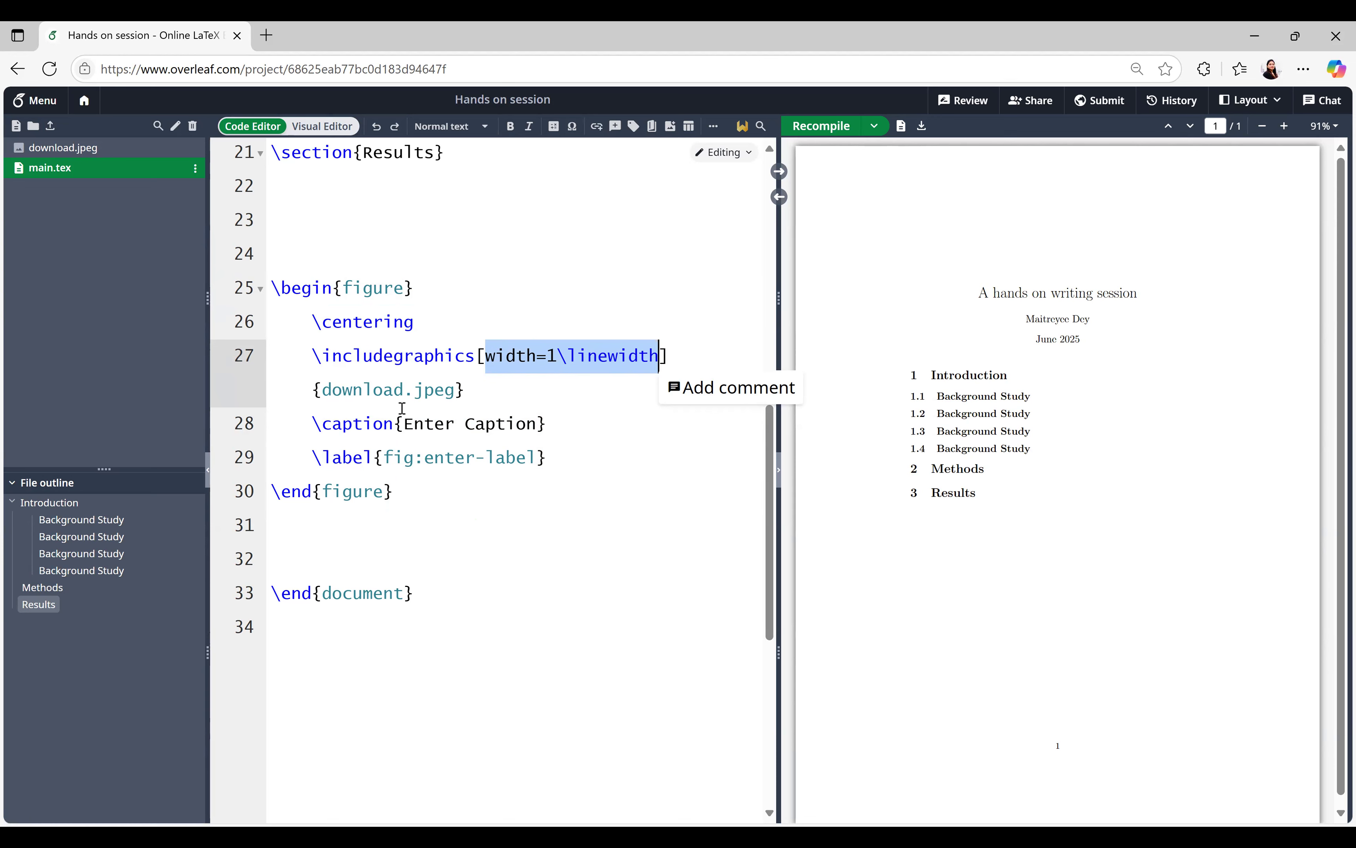
pyautogui.moveTo(324, 391); pyautogui.dragTo(455, 391)
pyautogui.click(404, 424)
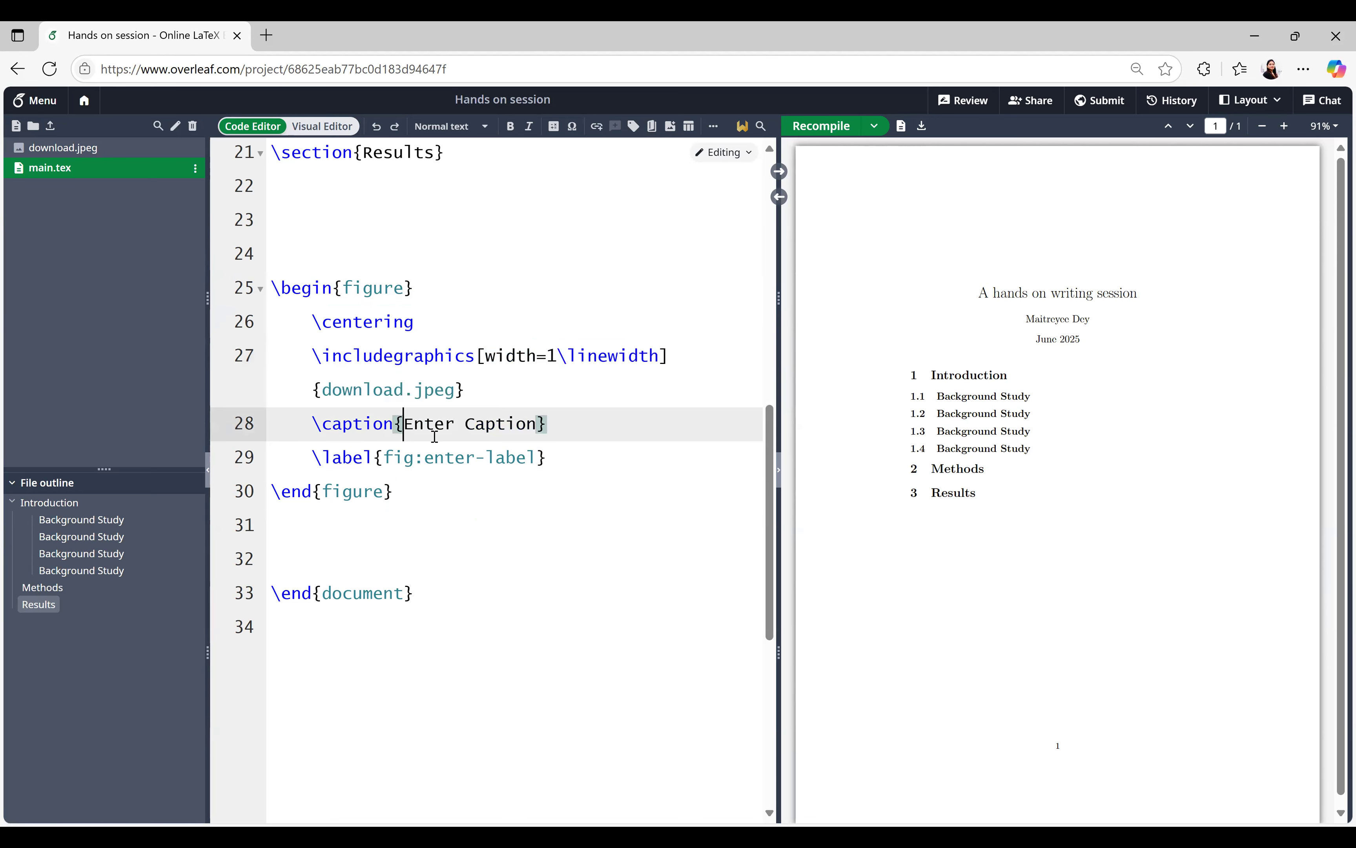
# Recompile the document and view the inserted figure in the PDF
pyautogui.scroll(-1, 1120, 551)
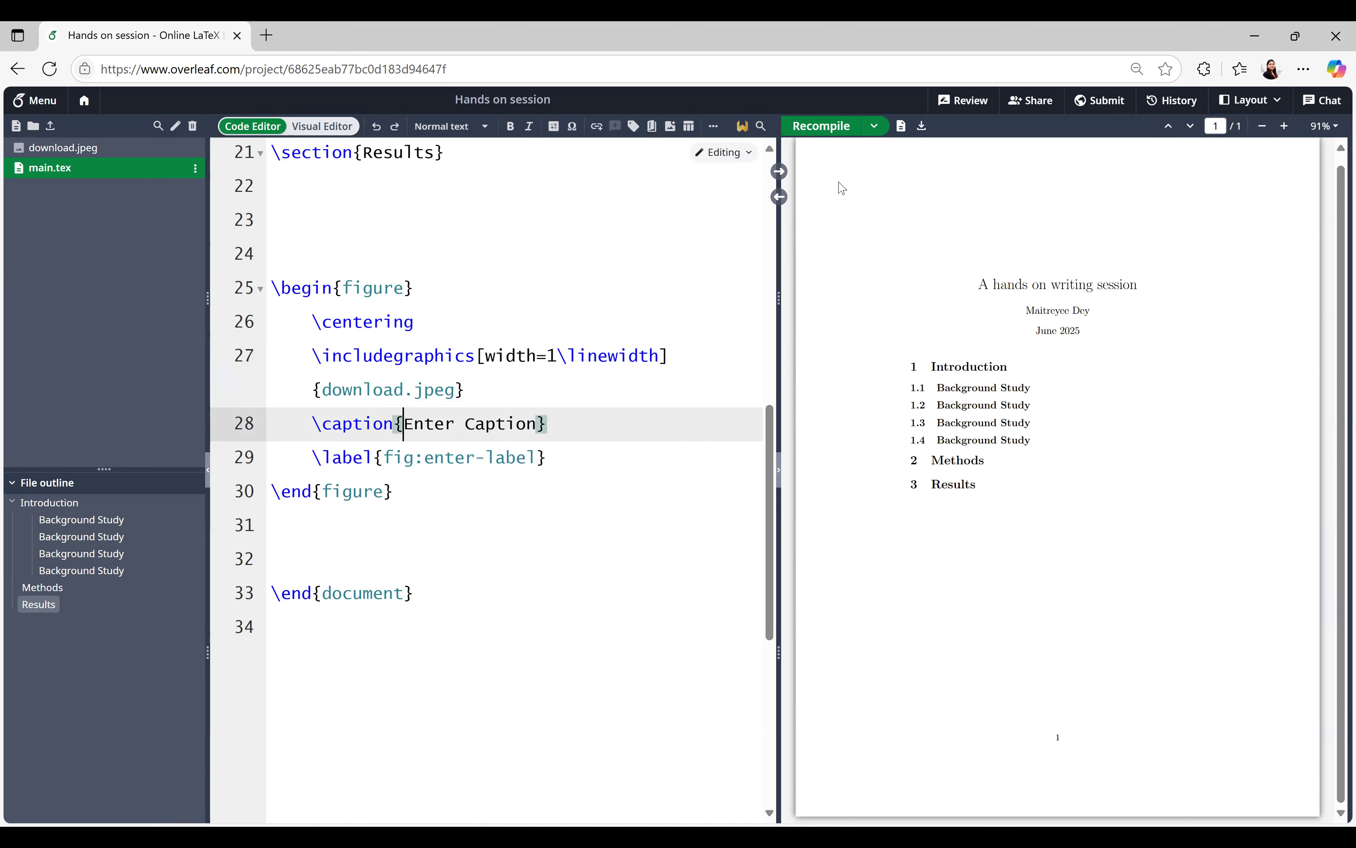
pyautogui.click(846, 130)
pyautogui.scroll(-3, 1098, 450)
pyautogui.scroll(-5, 1101, 455)
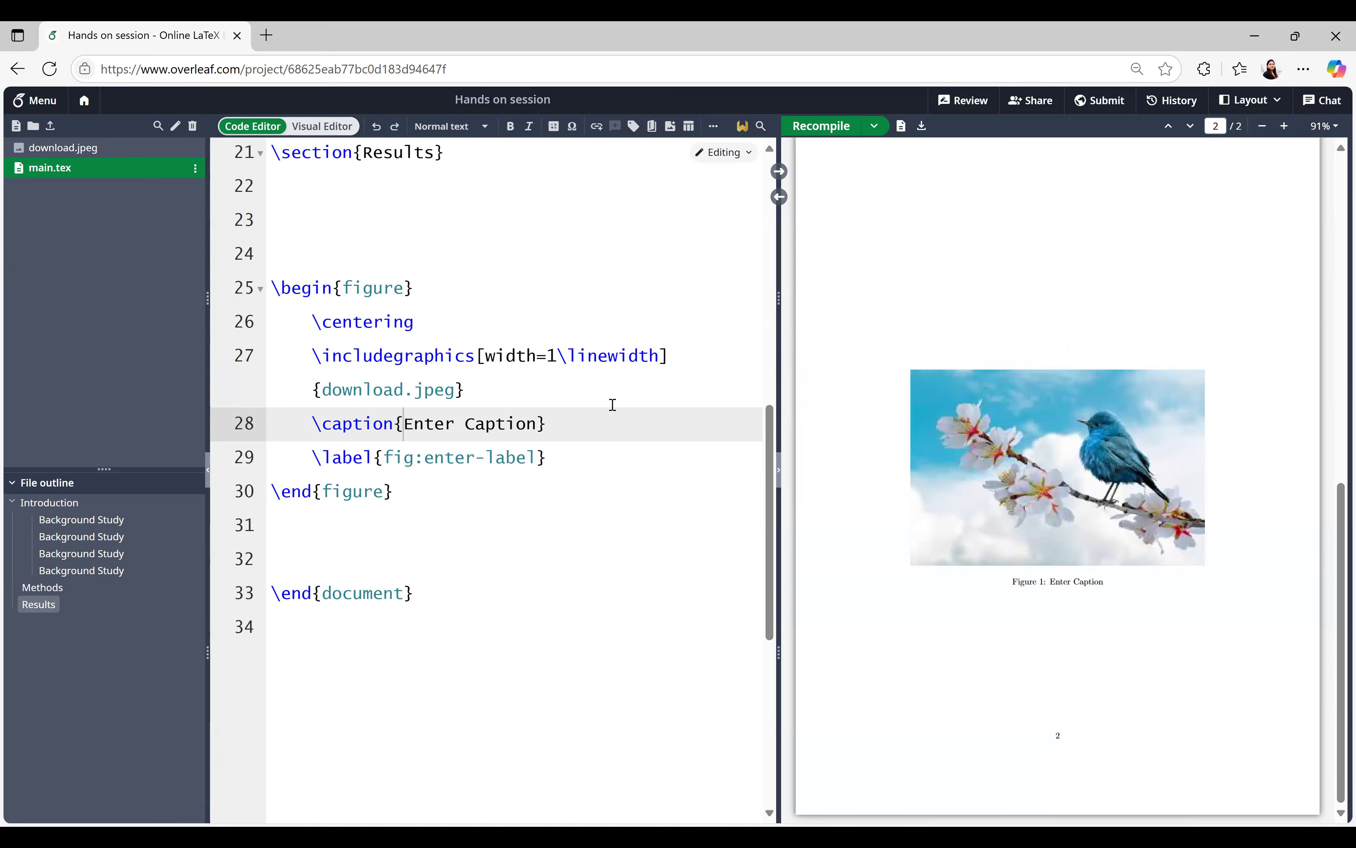
# Set the figure's image width to 0.5\linewidth and recompile the document
pyautogui.click(556, 355)
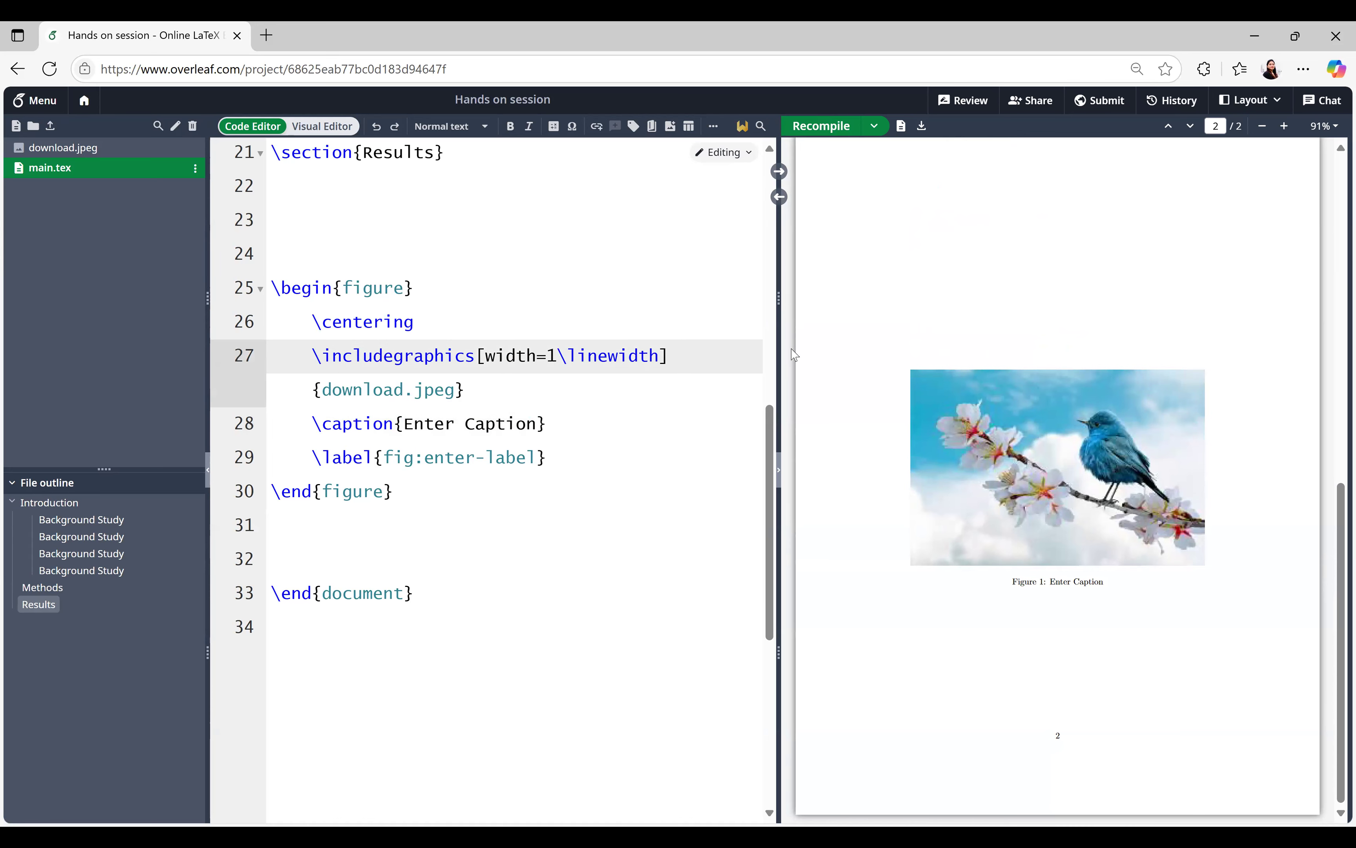
pyautogui.press('BackSpace')
pyautogui.write('0.5')
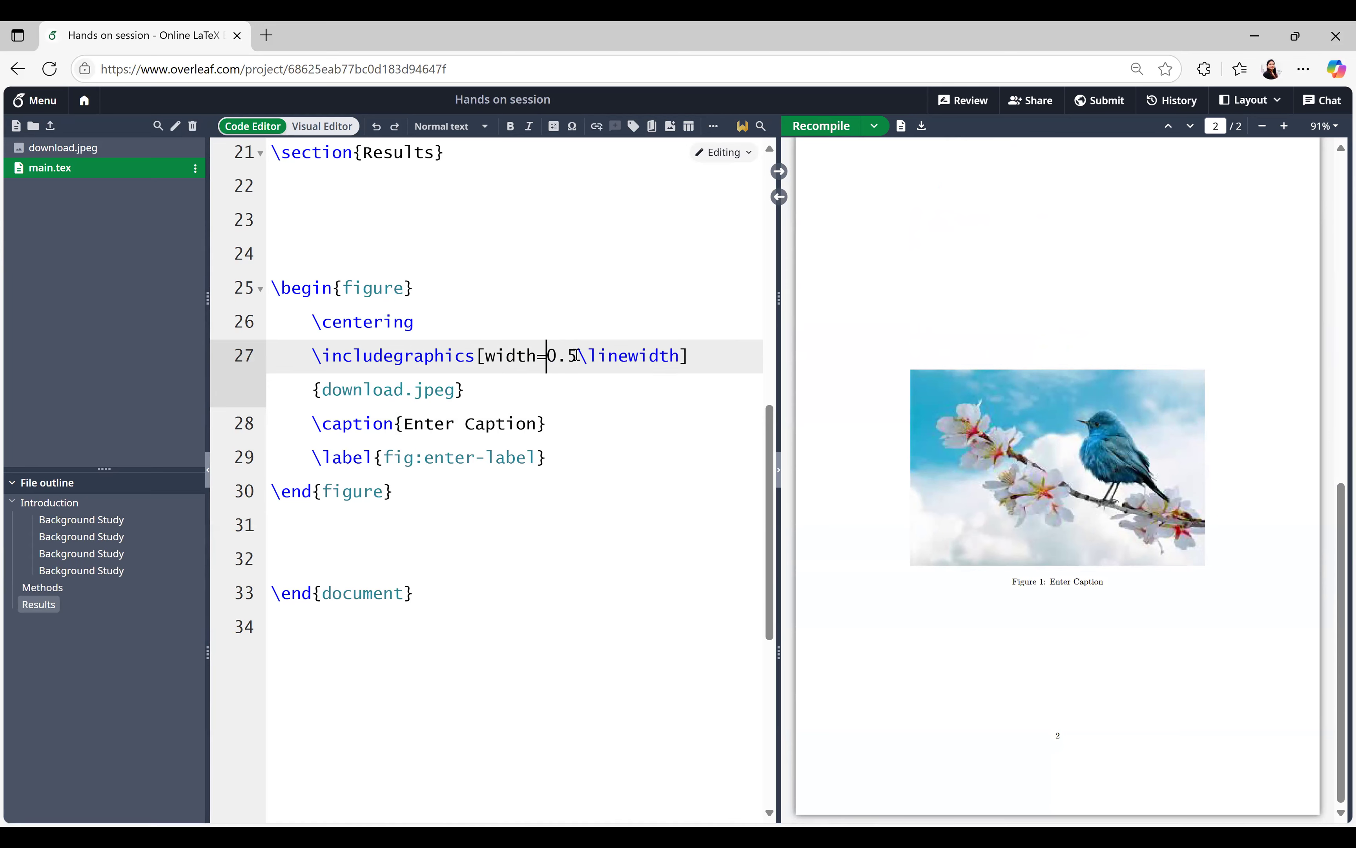
pyautogui.moveTo(547, 355); pyautogui.dragTo(578, 355)
pyautogui.click(857, 127)
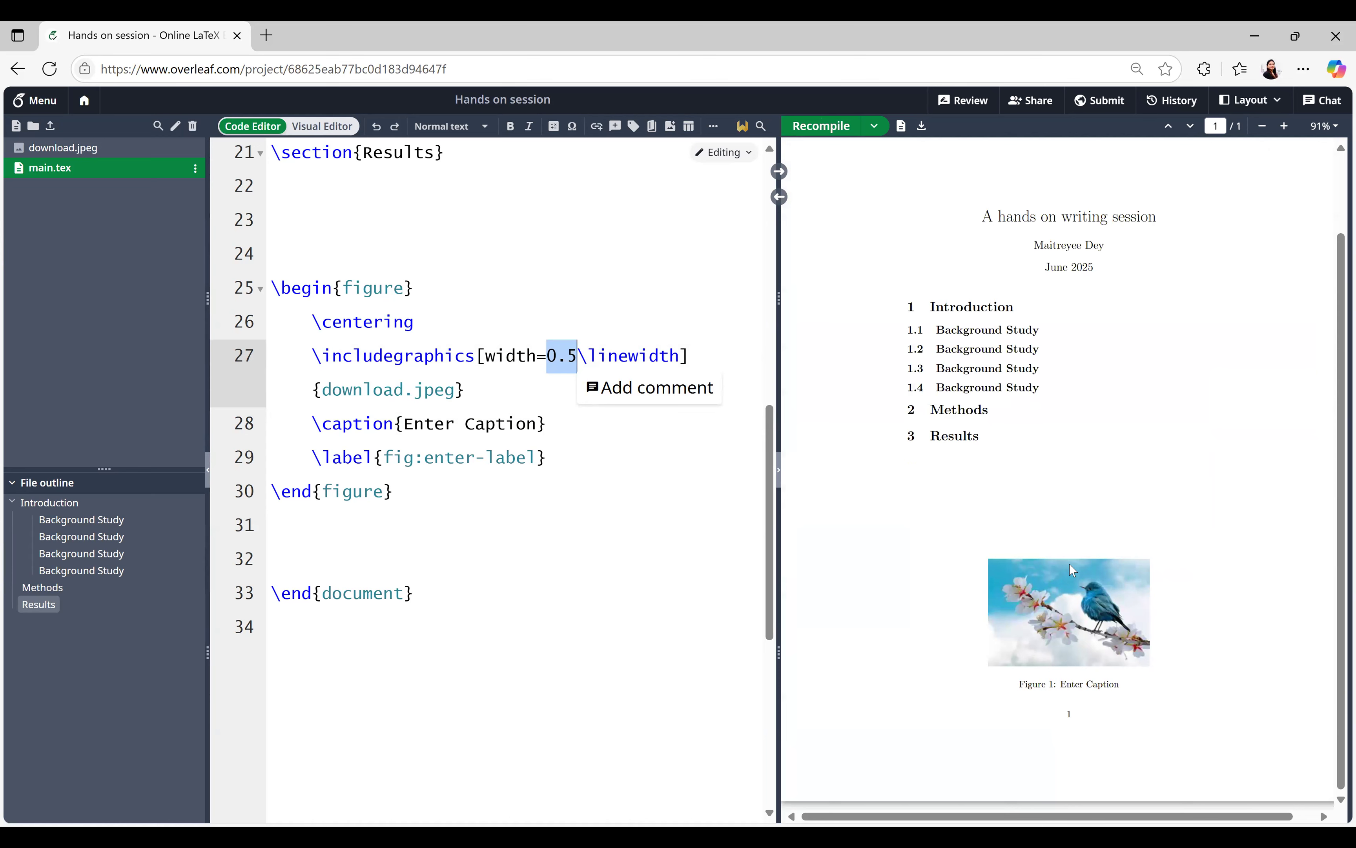
# Set the figure caption to "A picture of a bird" and its label to fig:bird, and recompile the document
pyautogui.click(406, 424)
pyautogui.moveTo(404, 423); pyautogui.dragTo(536, 424)
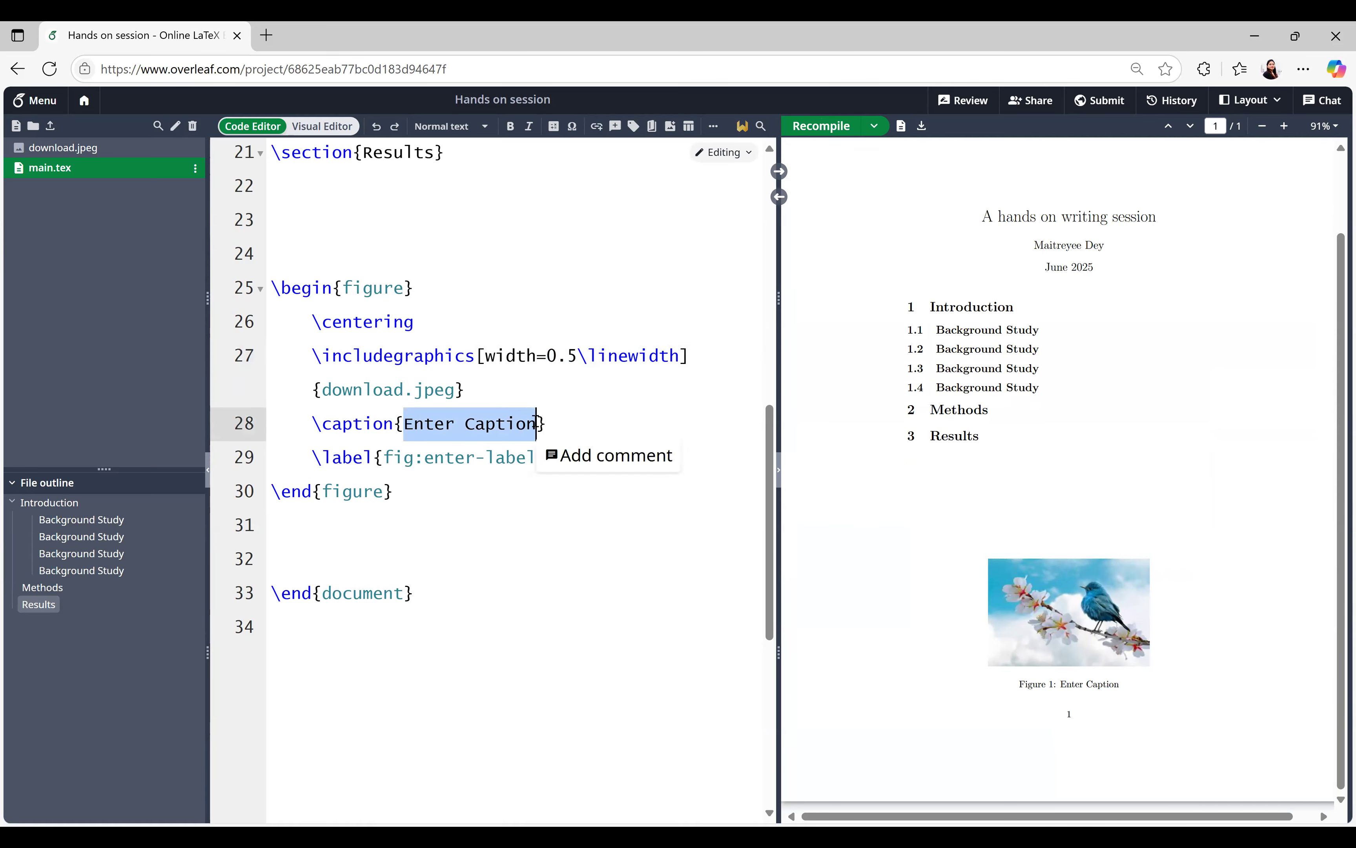
pyautogui.write('A picture of a bird')
pyautogui.press('BackSpace')
pyautogui.write('d')
pyautogui.moveTo(427, 461); pyautogui.dragTo(534, 462)
pyautogui.write('bird')
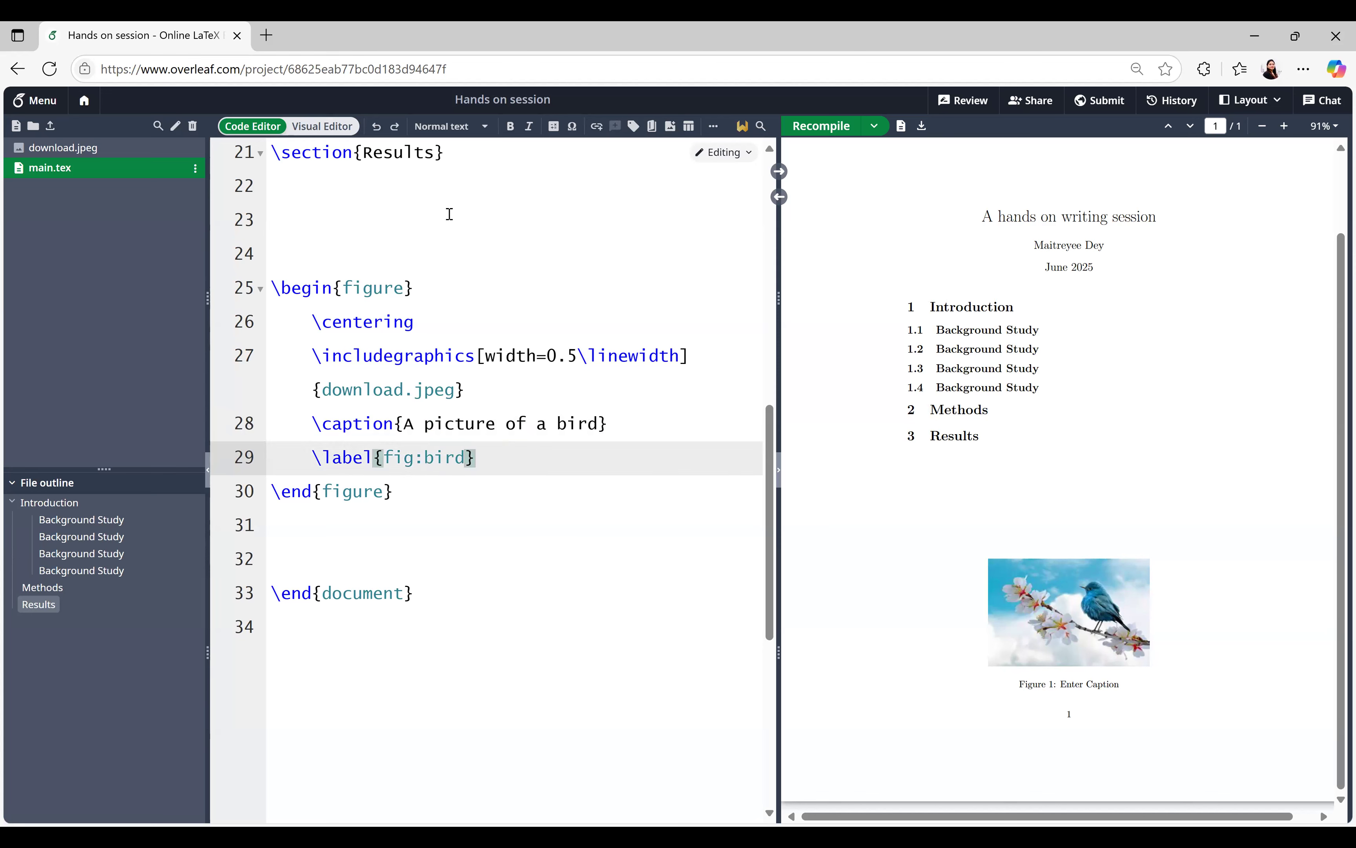
pyautogui.press('Down')
pyautogui.click(822, 126)
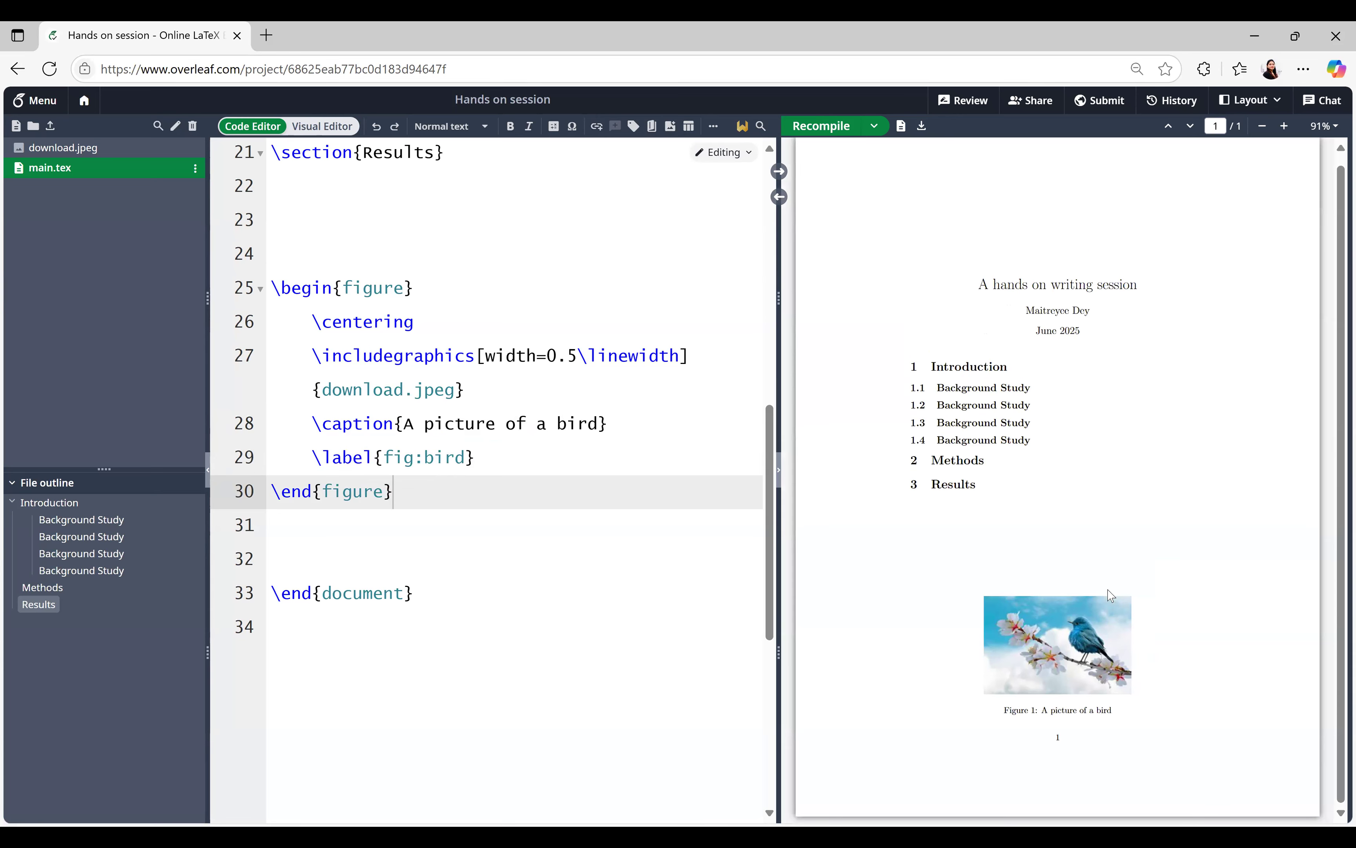
pyautogui.moveTo(1009, 710); pyautogui.dragTo(1121, 719)
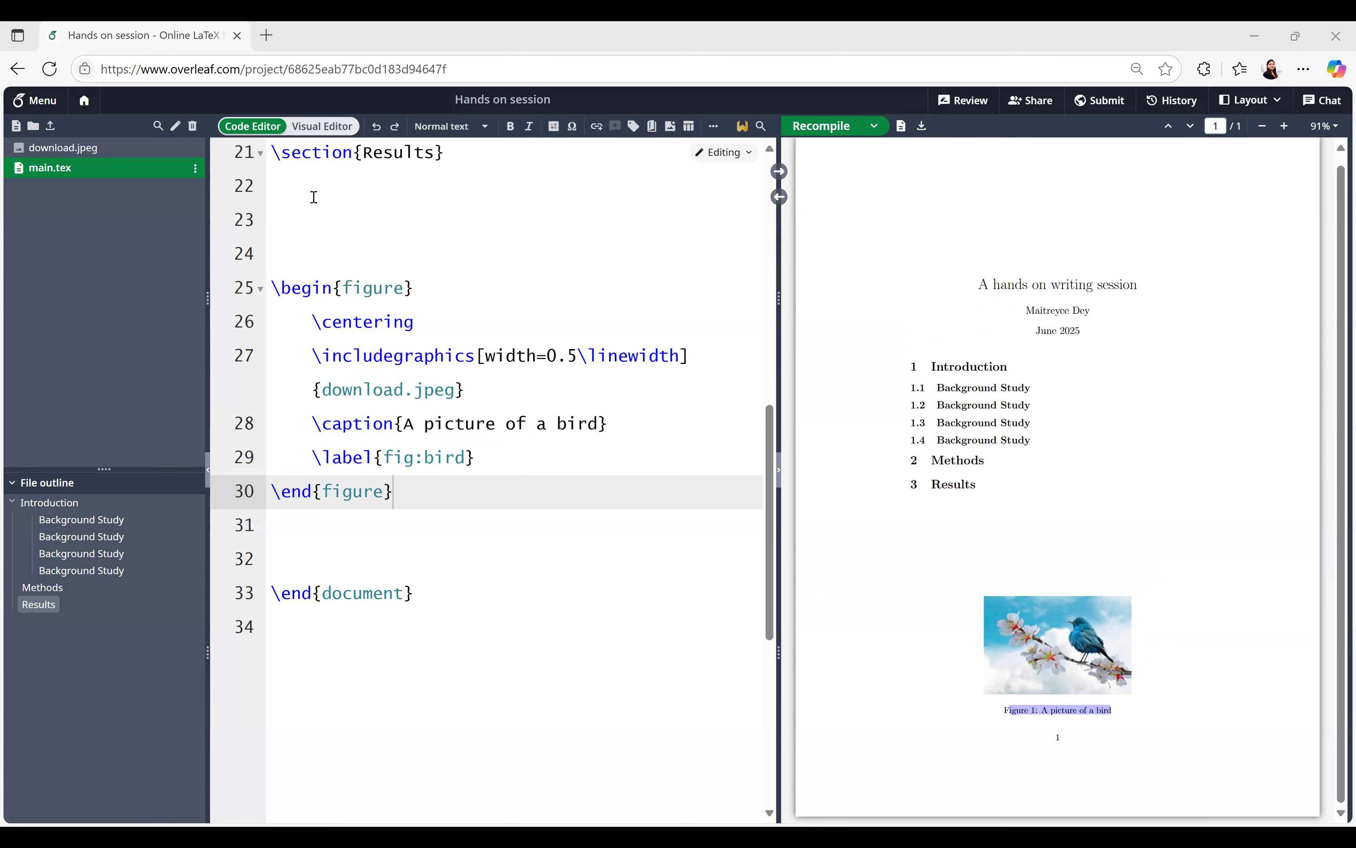
# Paste the copied building-energy paragraph between the Results heading and the figure, deleting everything from "The main focus of this paper" onward
pyautogui.click(313, 216)
pyautogui.hotkey('ctrl', 'v')
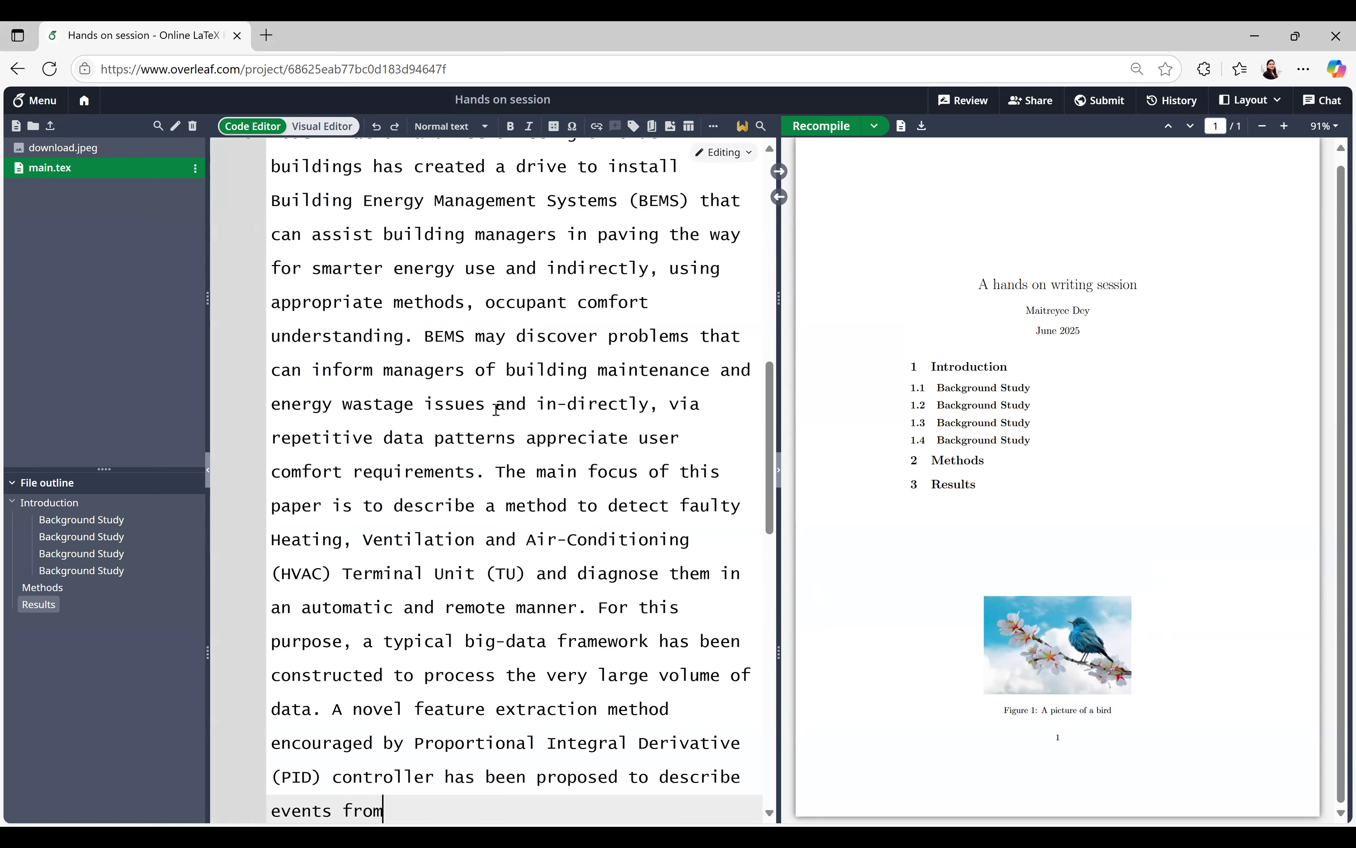
pyautogui.moveTo(397, 797); pyautogui.dragTo(484, 478)
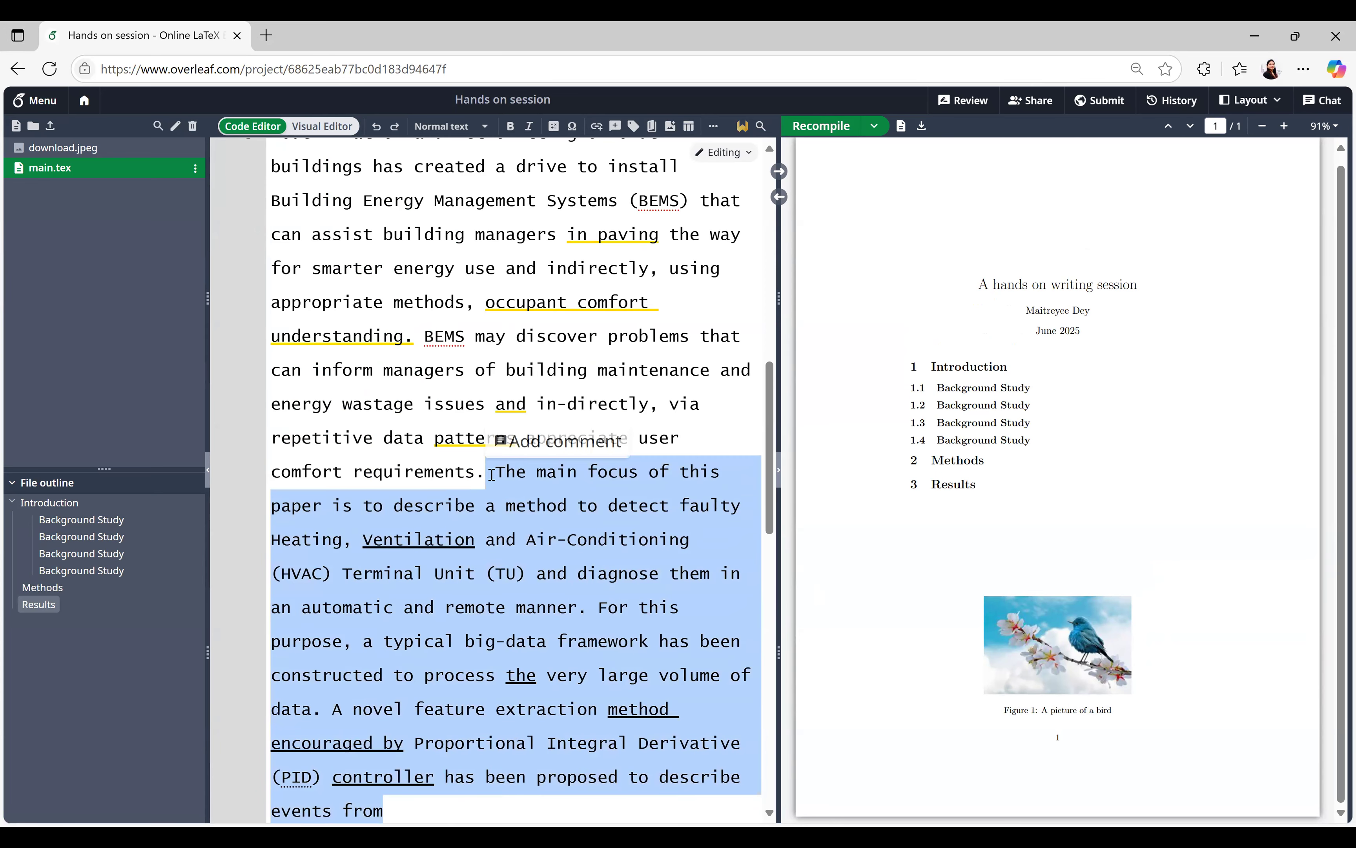
pyautogui.press('BackSpace')
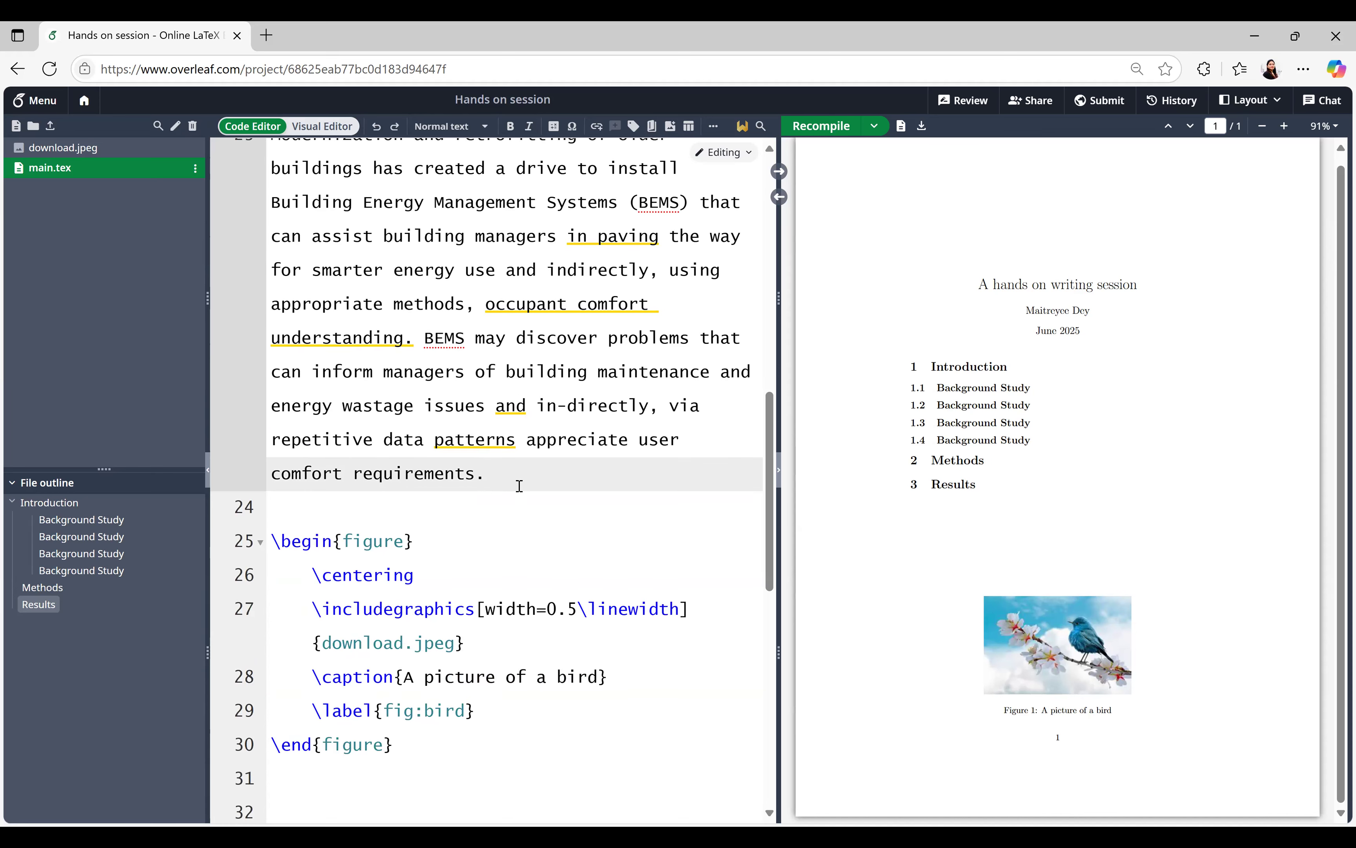
pyautogui.scroll(3, 519, 486)
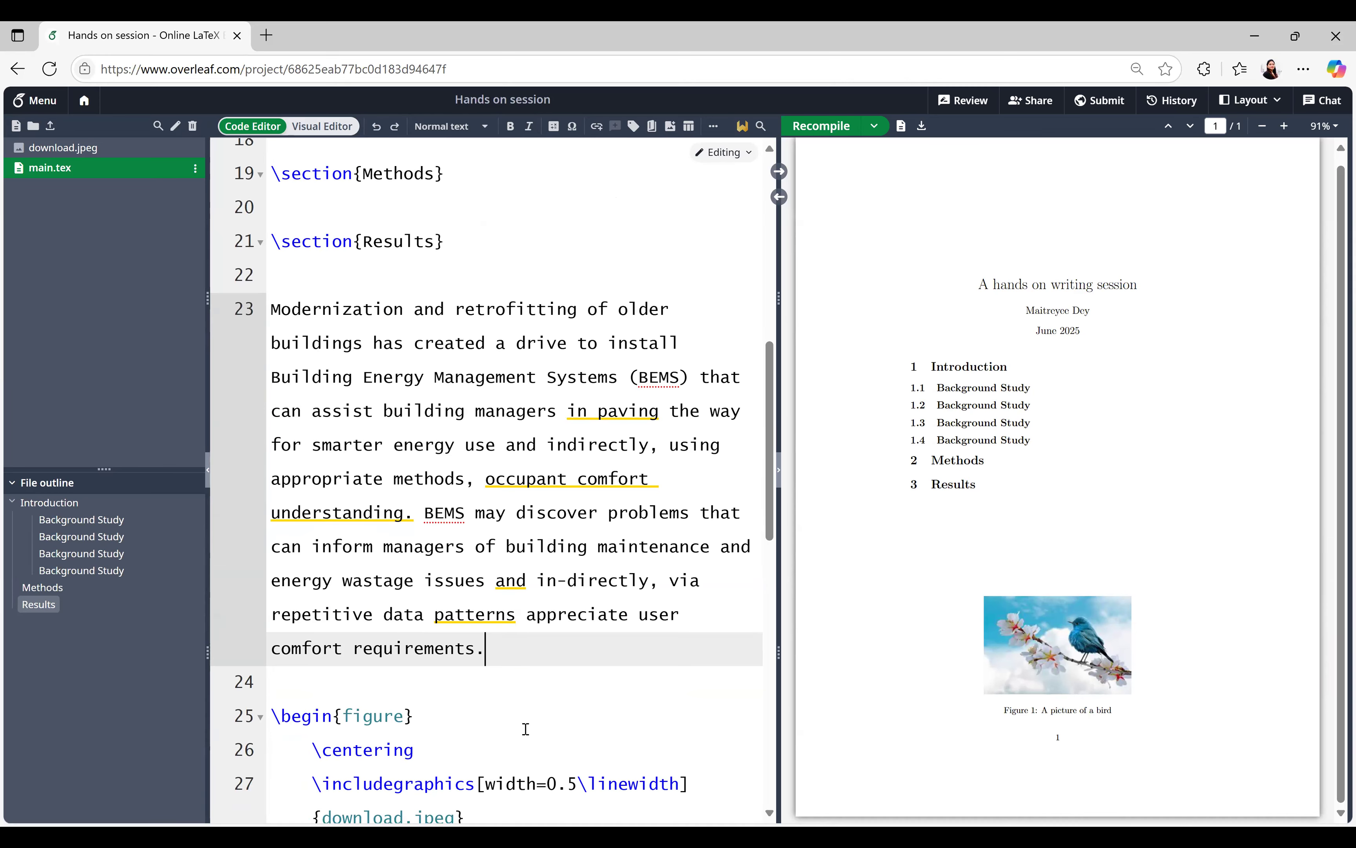
pyautogui.scroll(-2, 527, 729)
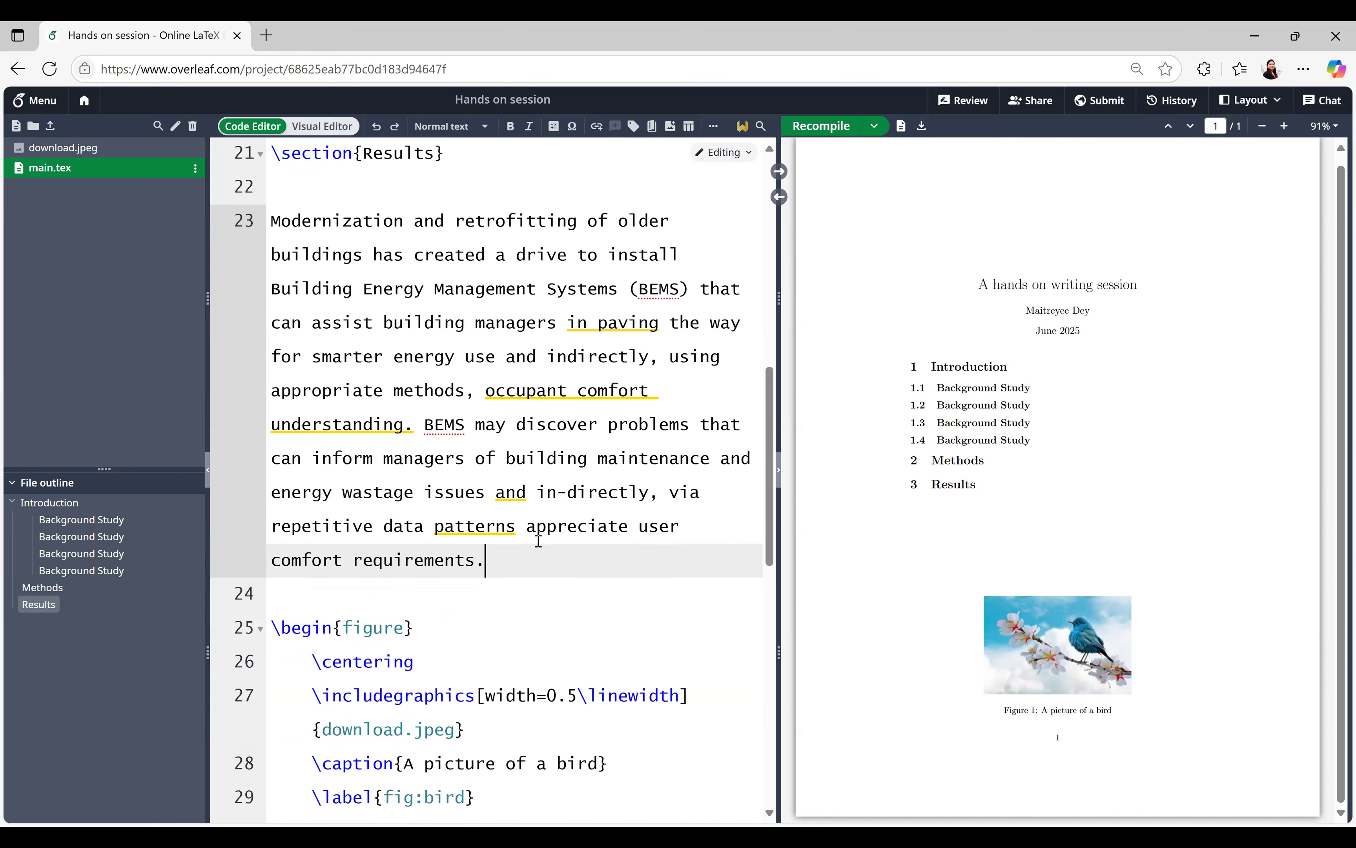
pyautogui.click(682, 229)
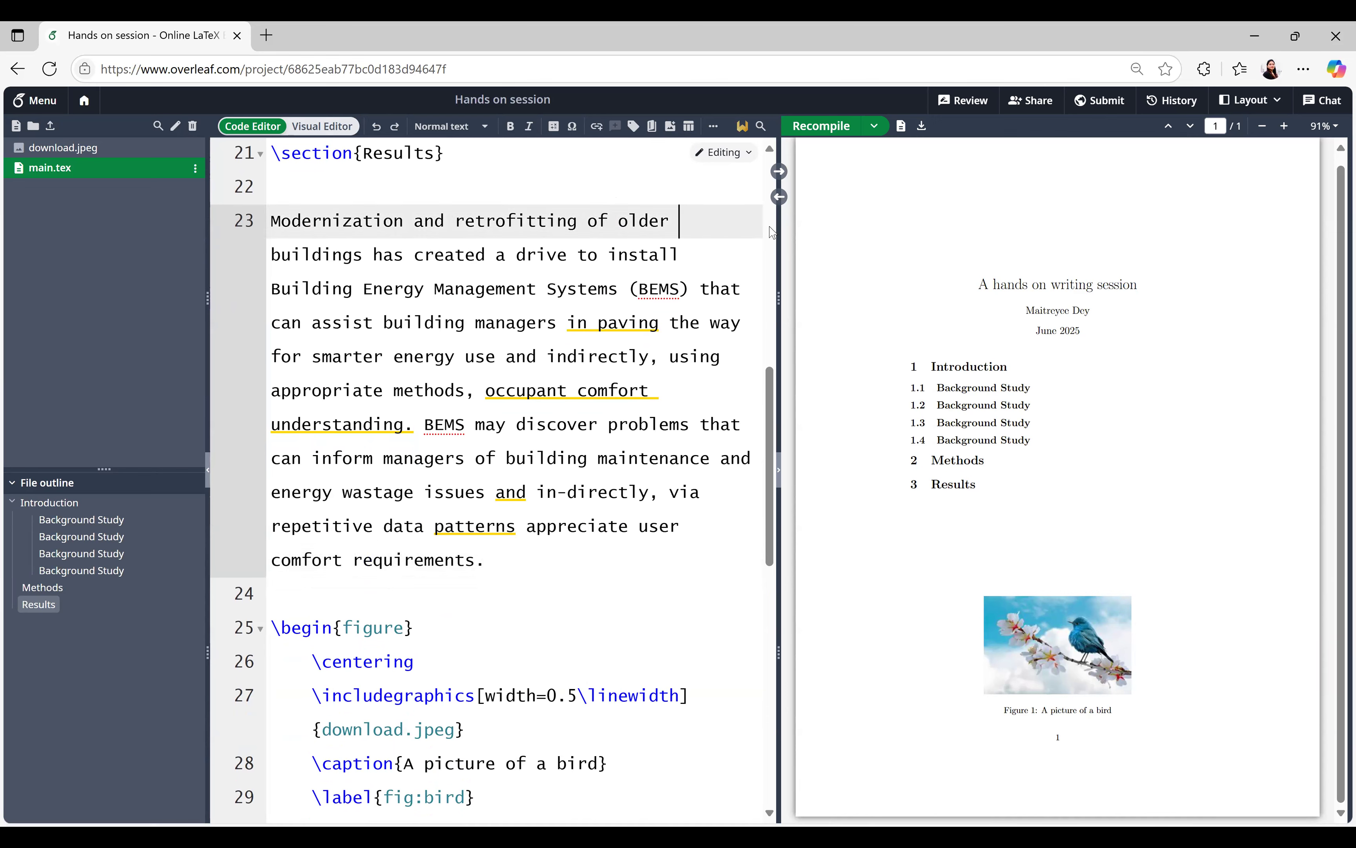
# Insert "as shown in Figure \ref{fig:bird}" after "older" in the Results paragraph
pyautogui.write('as shown in')
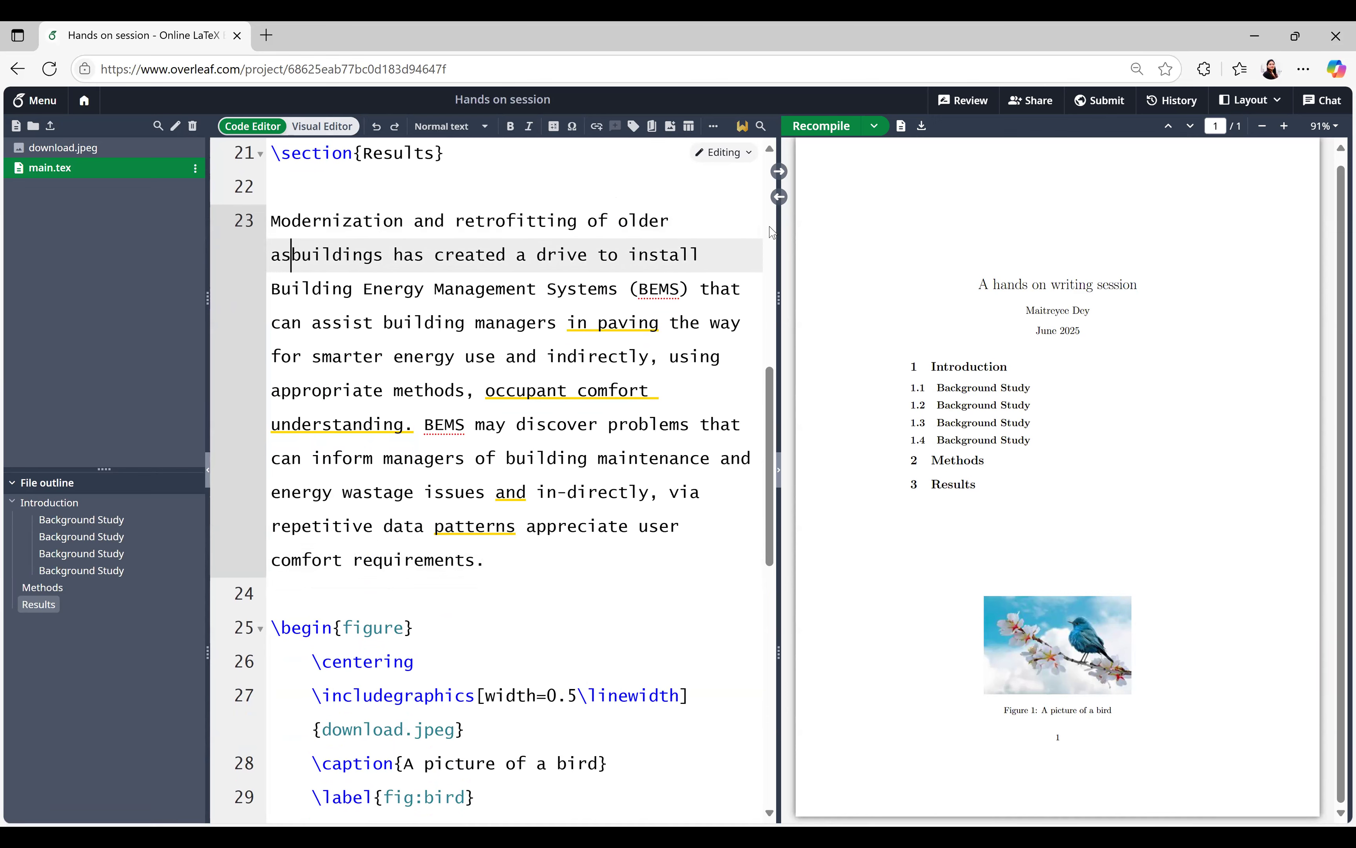
pyautogui.write(' Figure')
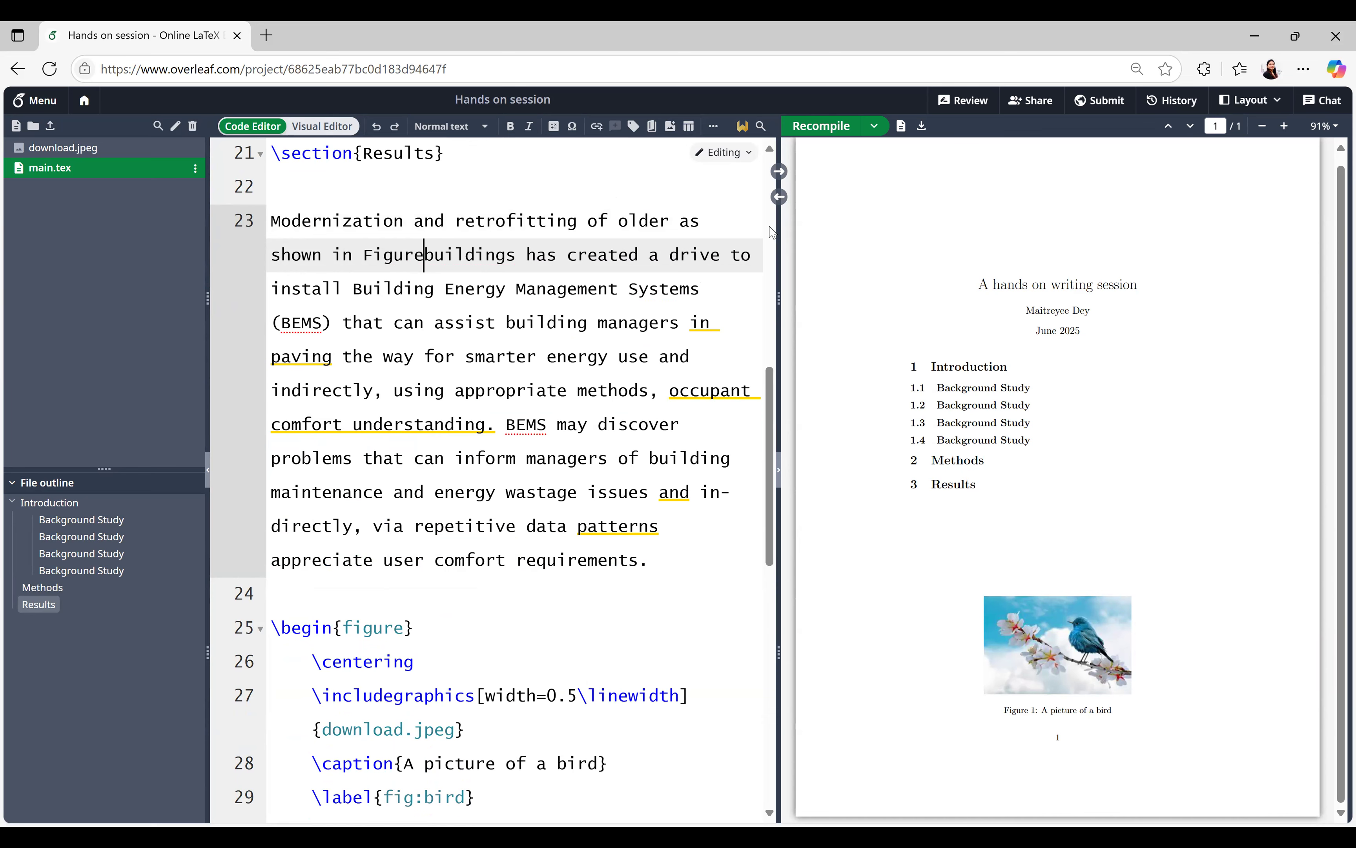
pyautogui.write(' \\ref')
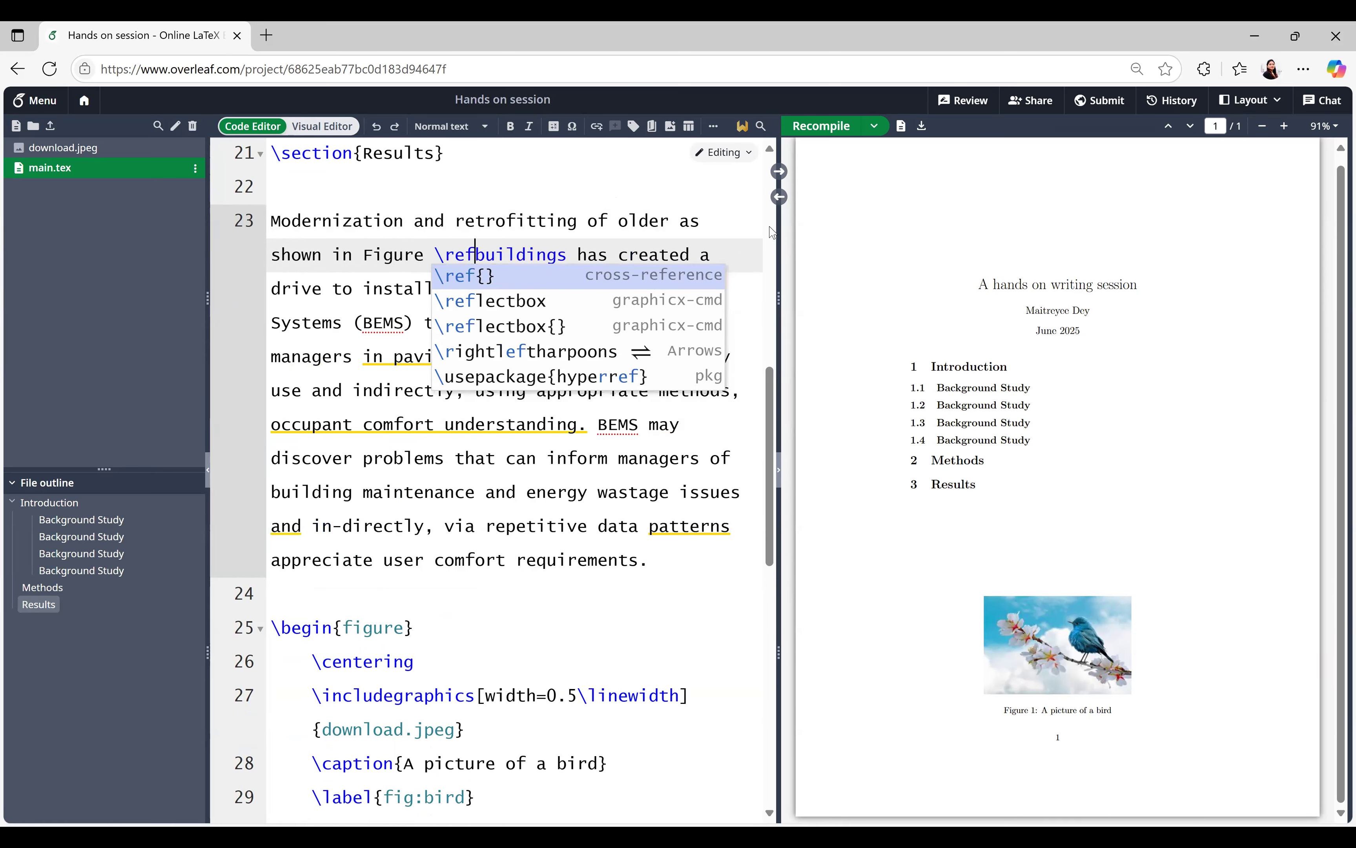
pyautogui.press('Return')
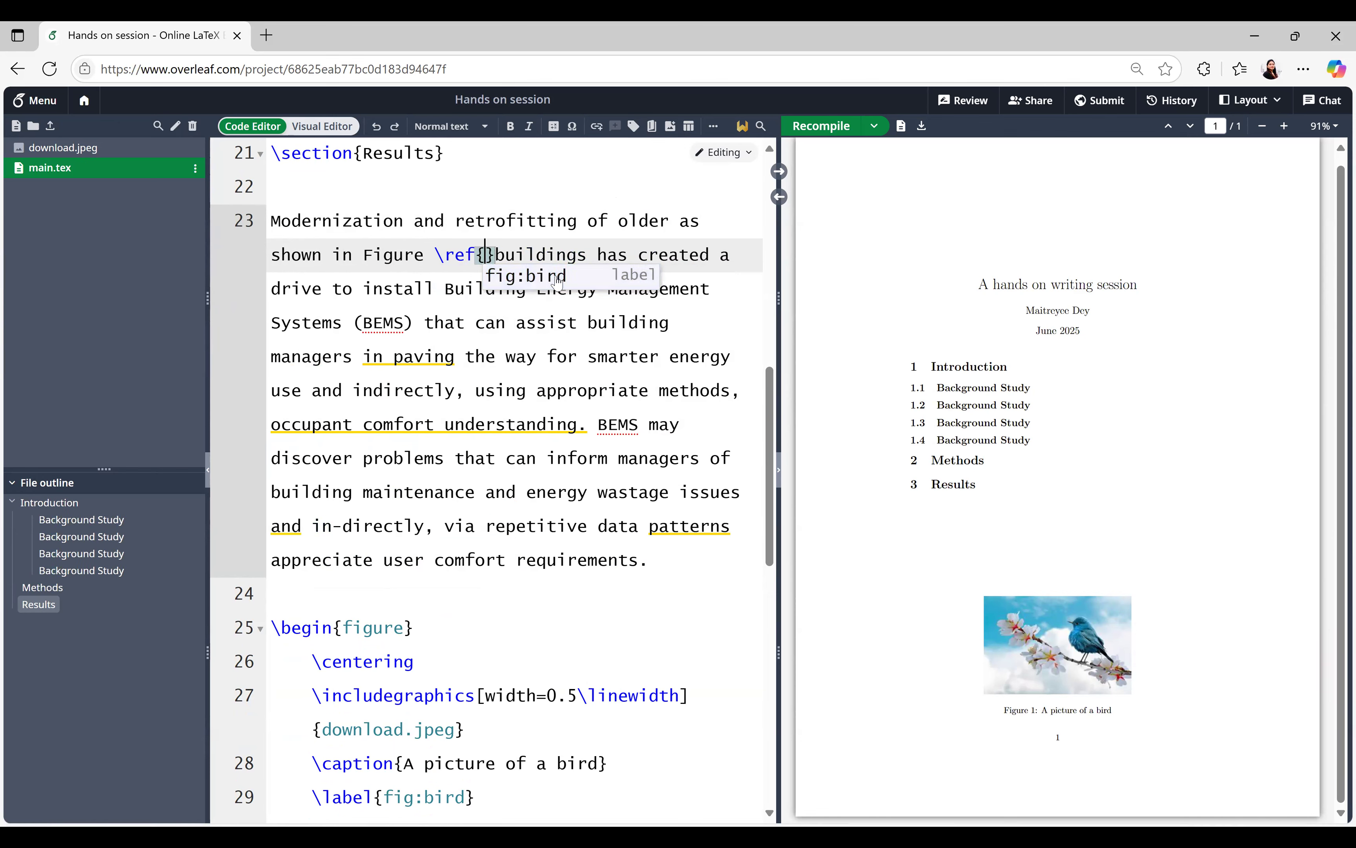
pyautogui.click(565, 283)
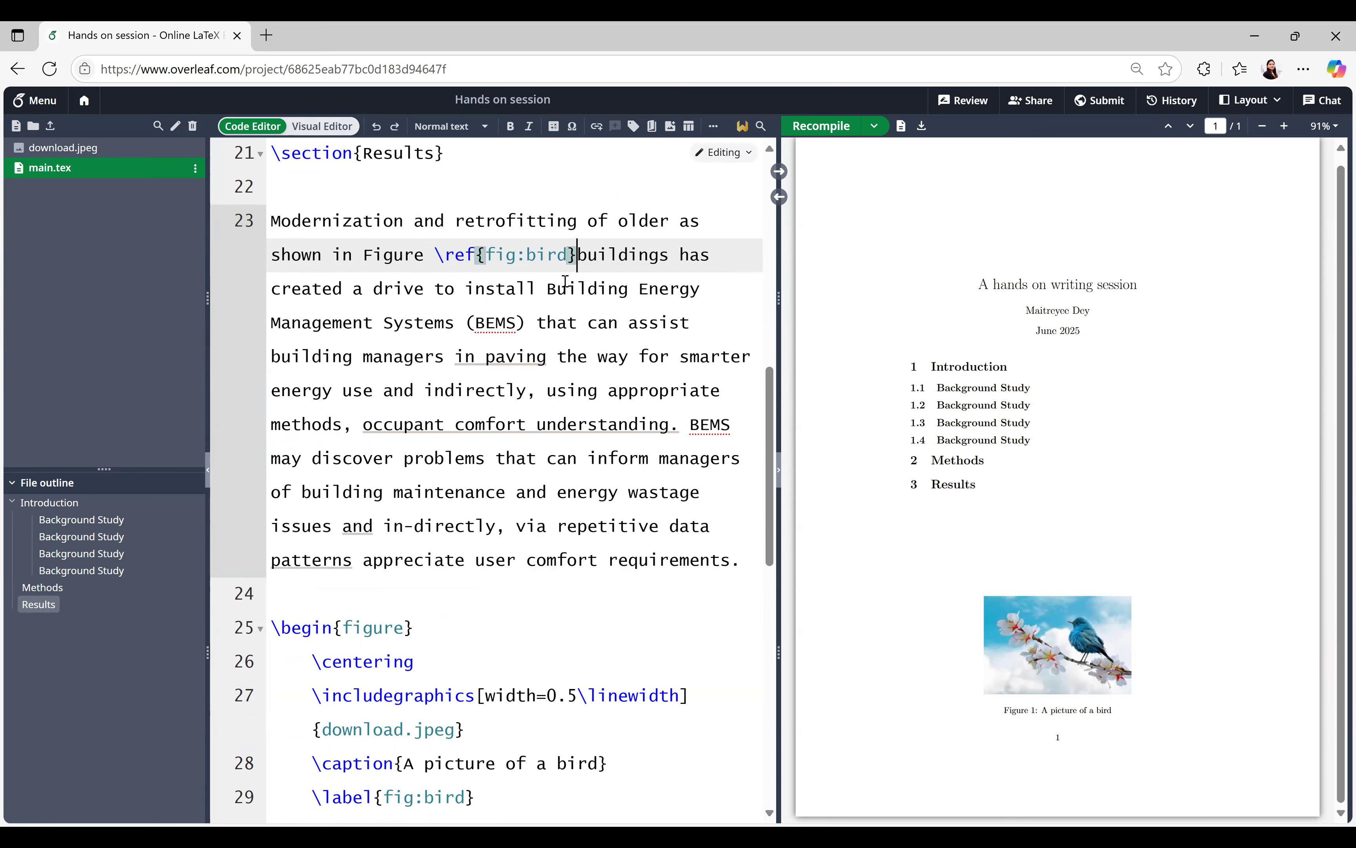
# Compare the figure's \label{fig:bird} line with its in-text reference, and recompile the document to check the reference in the PDF
pyautogui.scroll(-3, 565, 283)
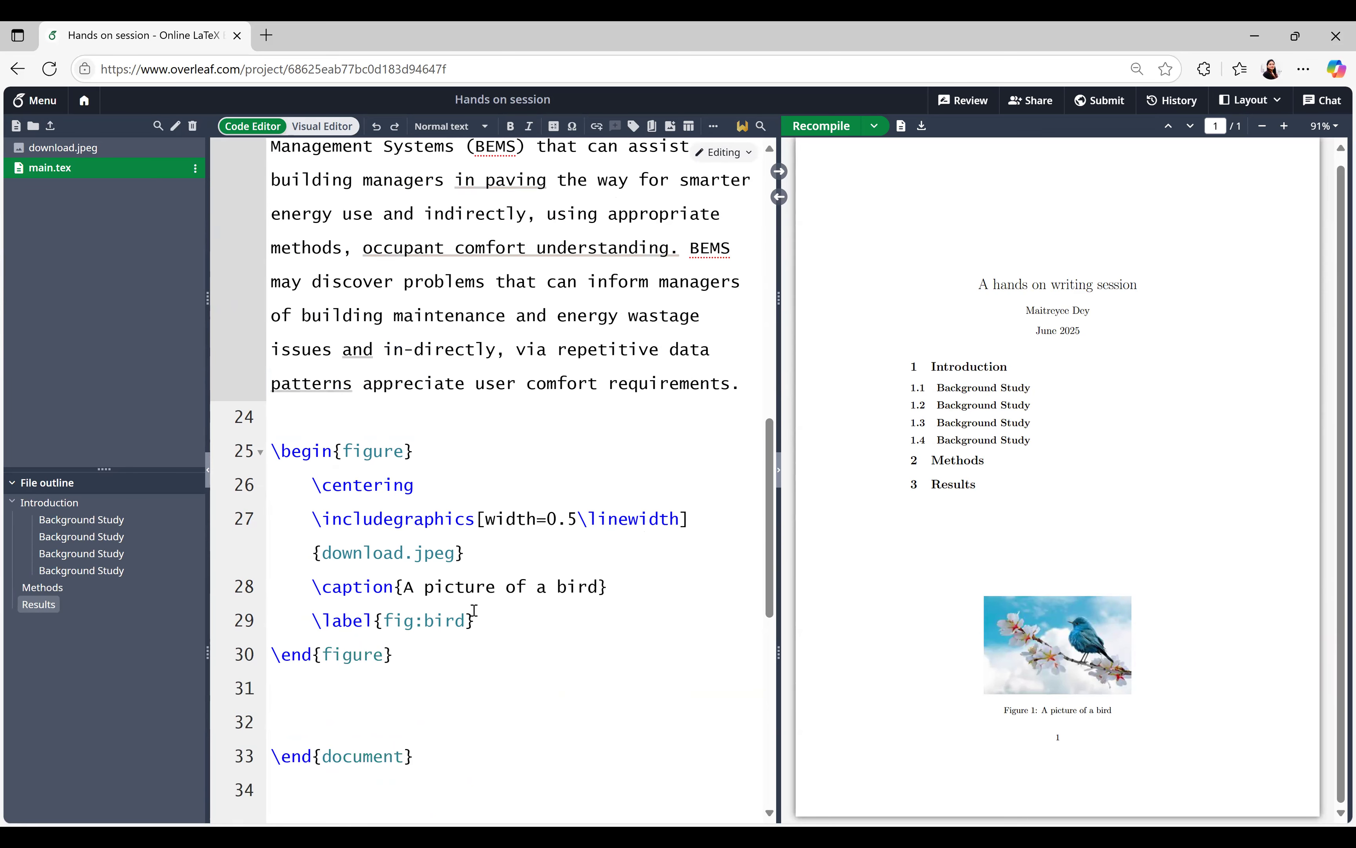
pyautogui.click(485, 616)
pyautogui.keyDown('shift'); pyautogui.click(312, 617); pyautogui.keyUp('shift')
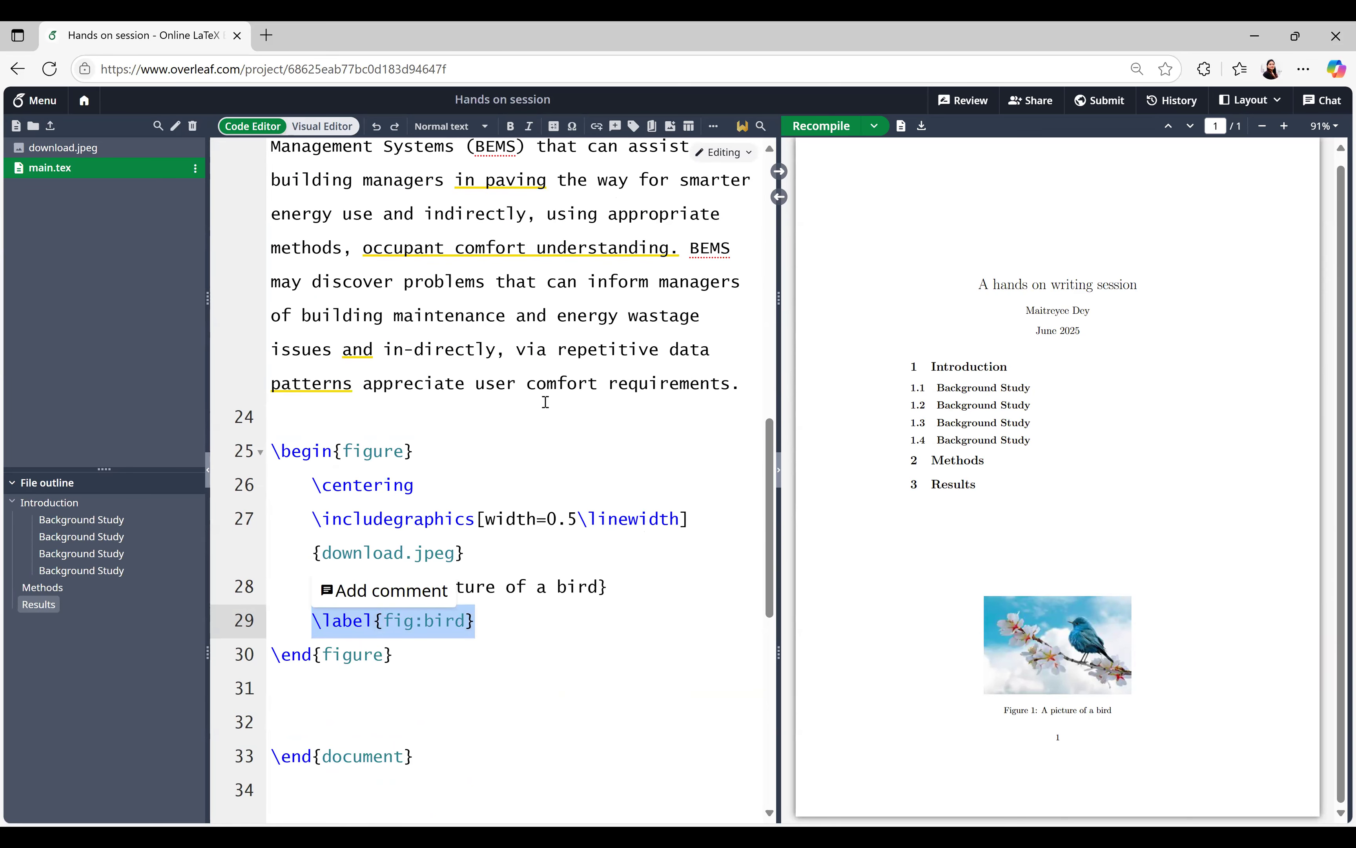
pyautogui.scroll(3, 544, 402)
pyautogui.scroll(2, 544, 402)
pyautogui.click(524, 343)
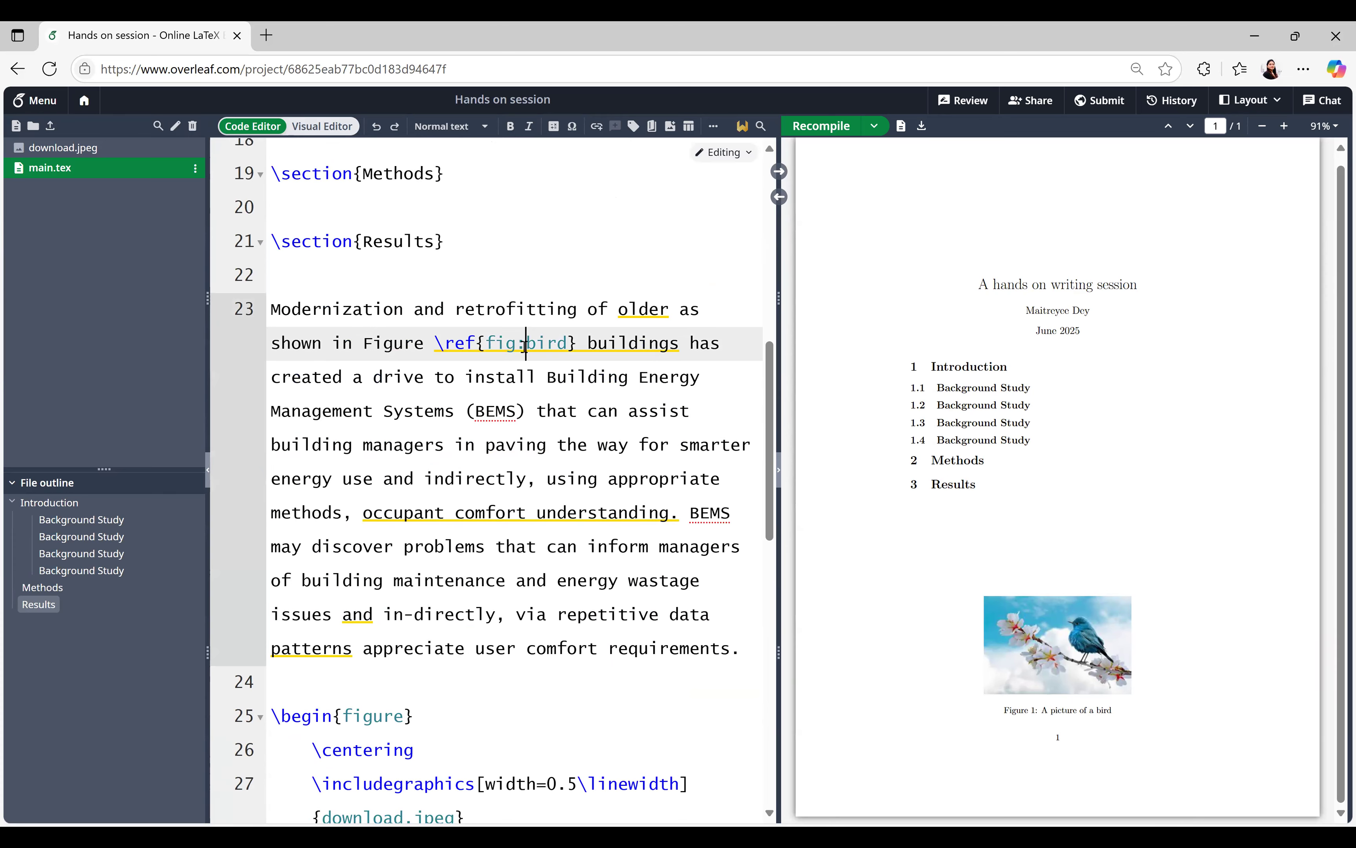
pyautogui.click(838, 128)
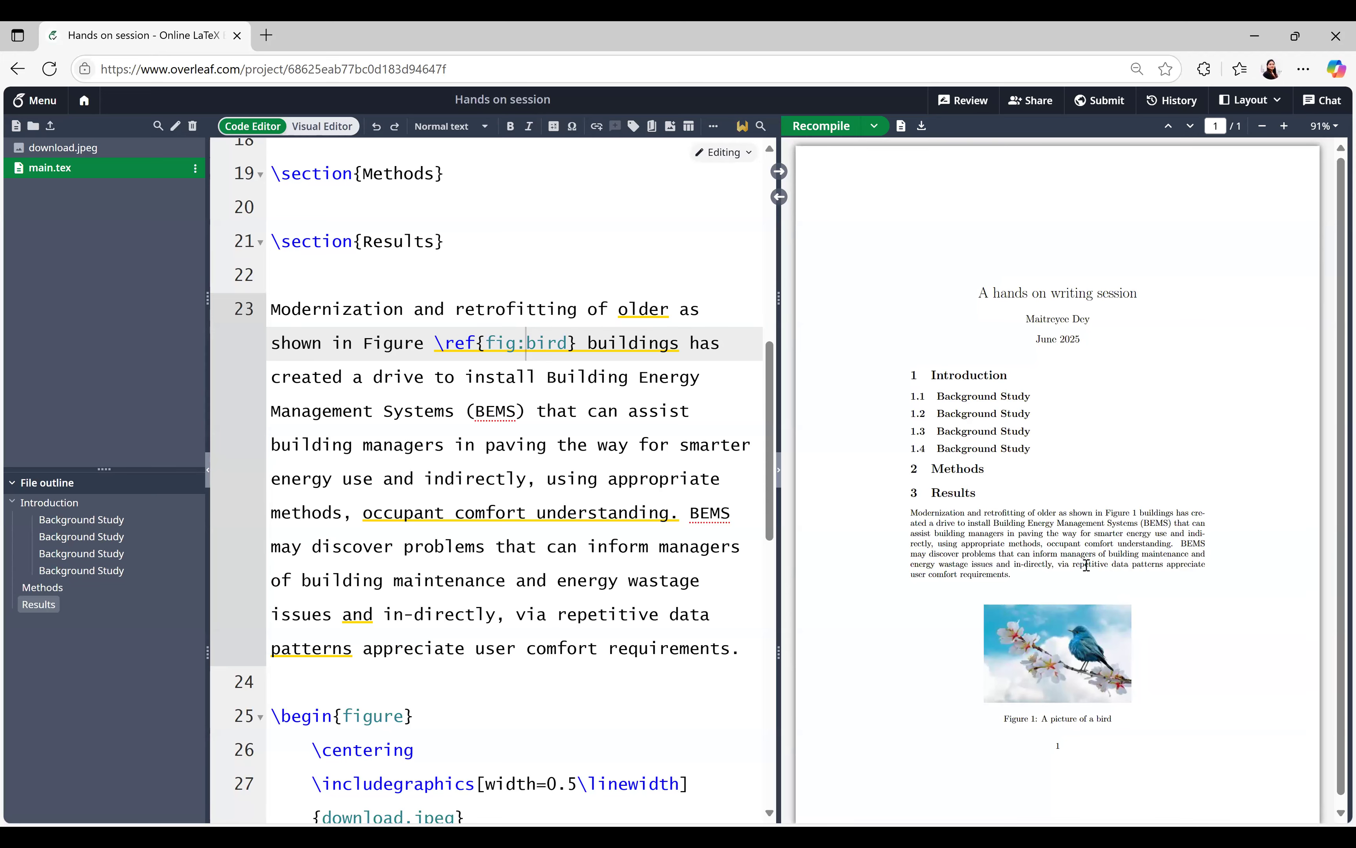
pyautogui.moveTo(1103, 512); pyautogui.dragTo(1142, 512)
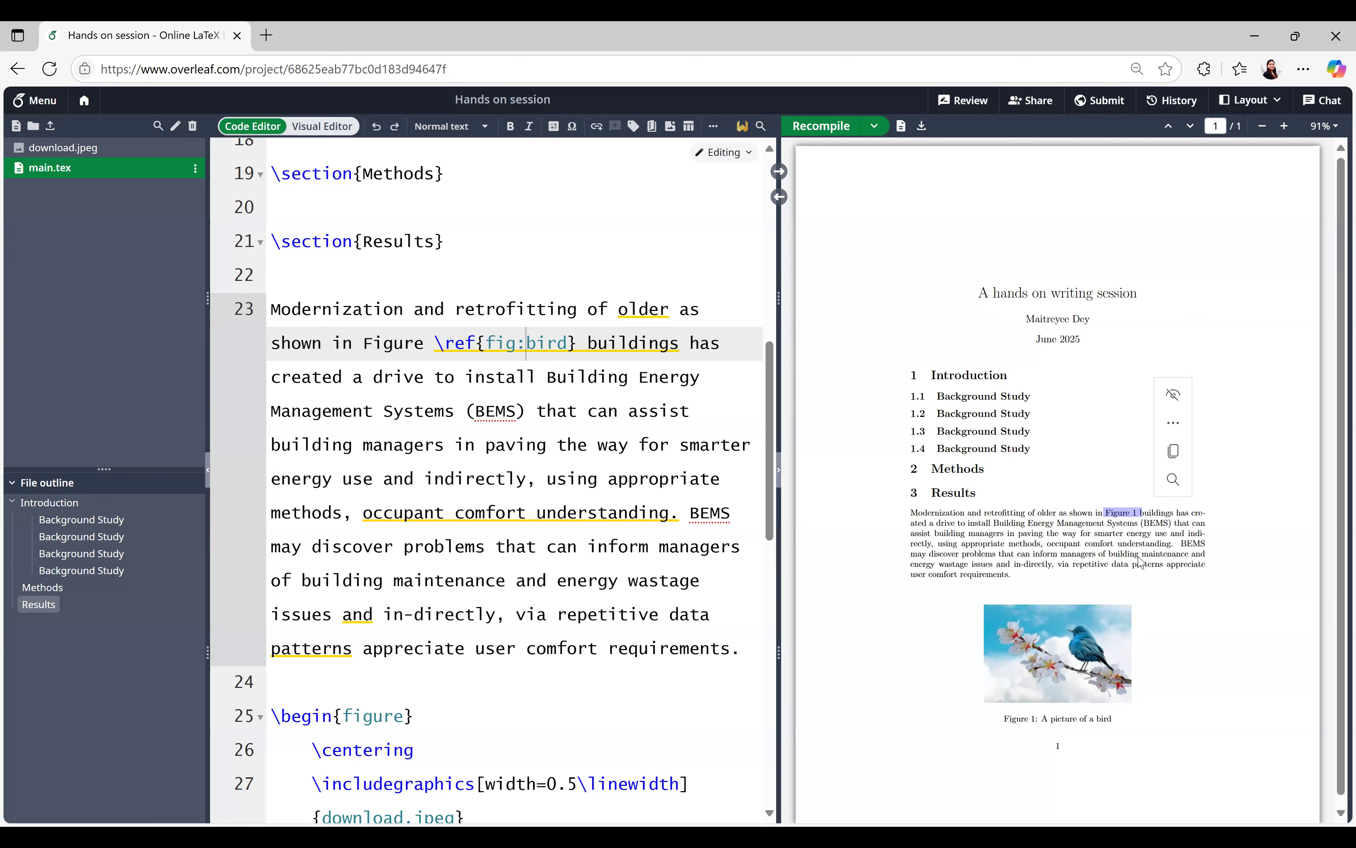
# Add several blank lines between the bird figure and \end{document}, and place the cursor on one of them
pyautogui.scroll(-10, 440, 560)
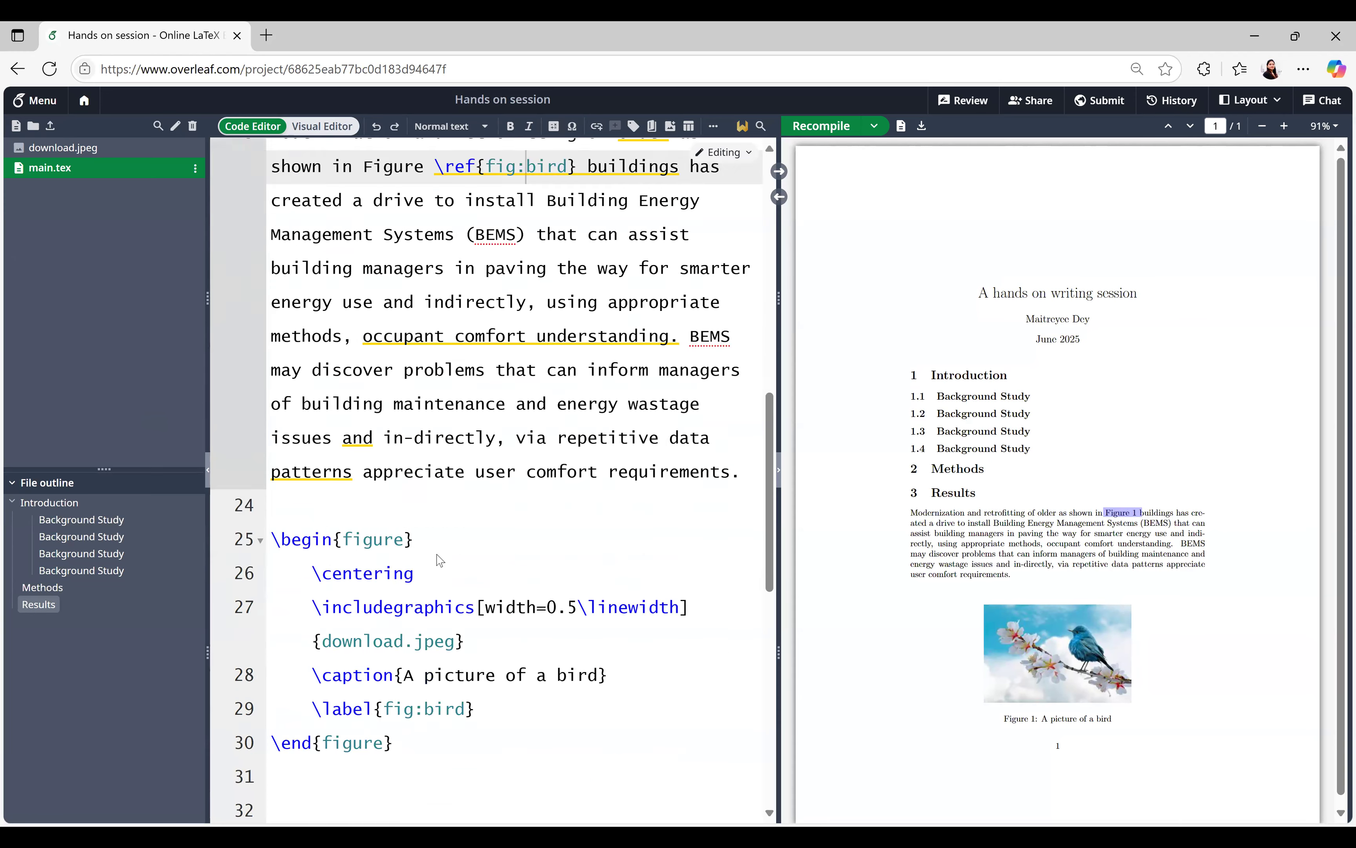
pyautogui.click(329, 444)
pyautogui.press('Return')
pyautogui.press('Return')
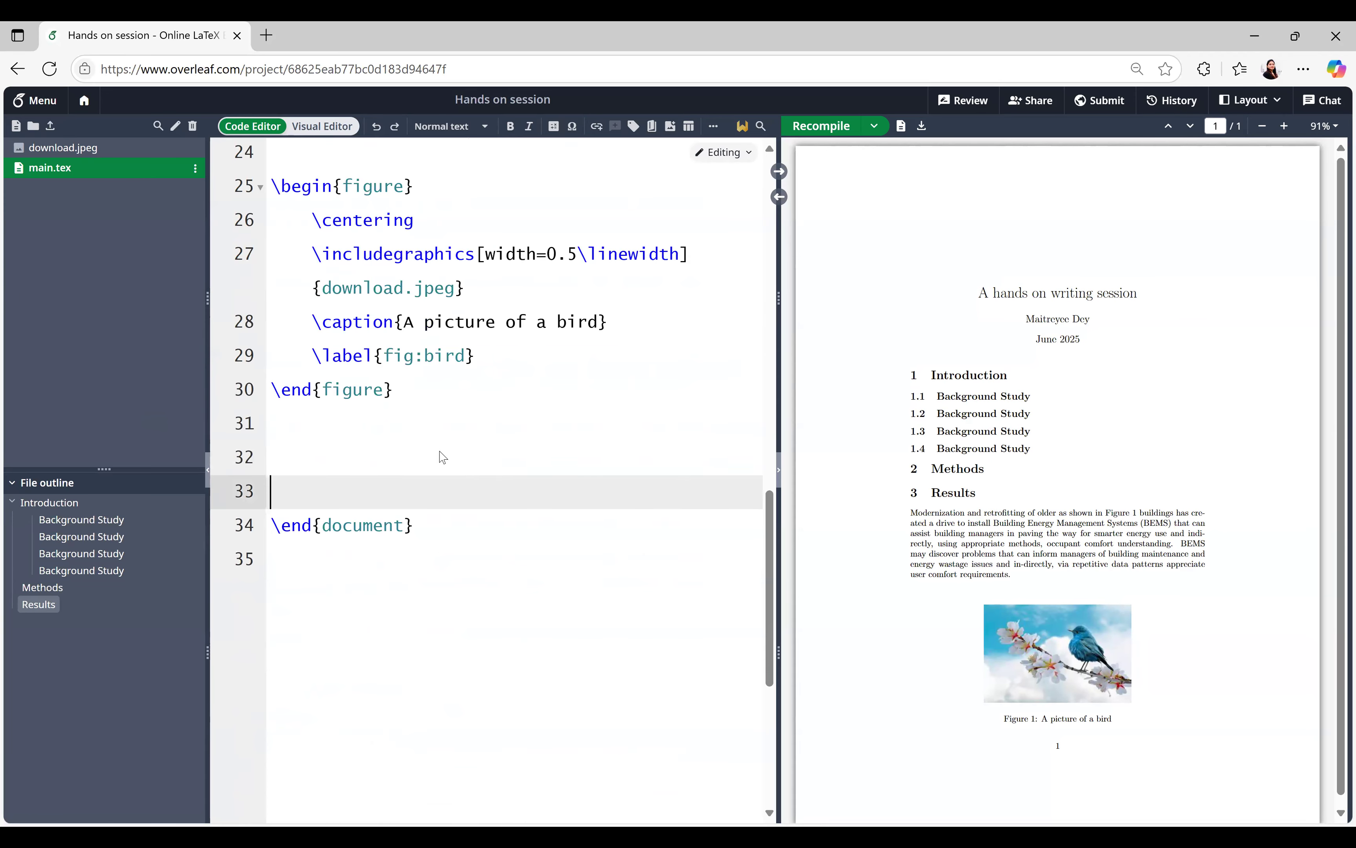
pyautogui.press('Return')
pyautogui.click(346, 472)
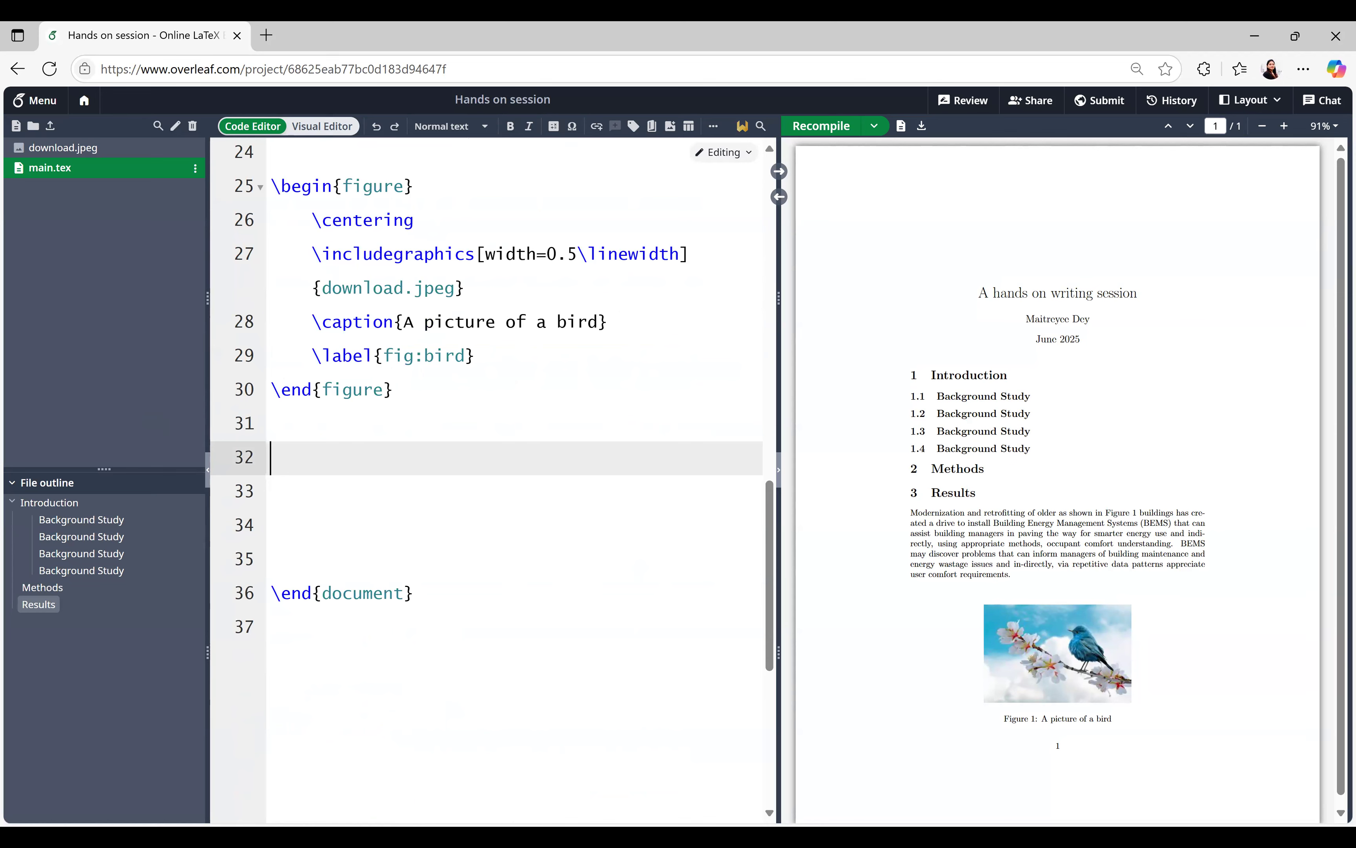
pyautogui.click(502, 514)
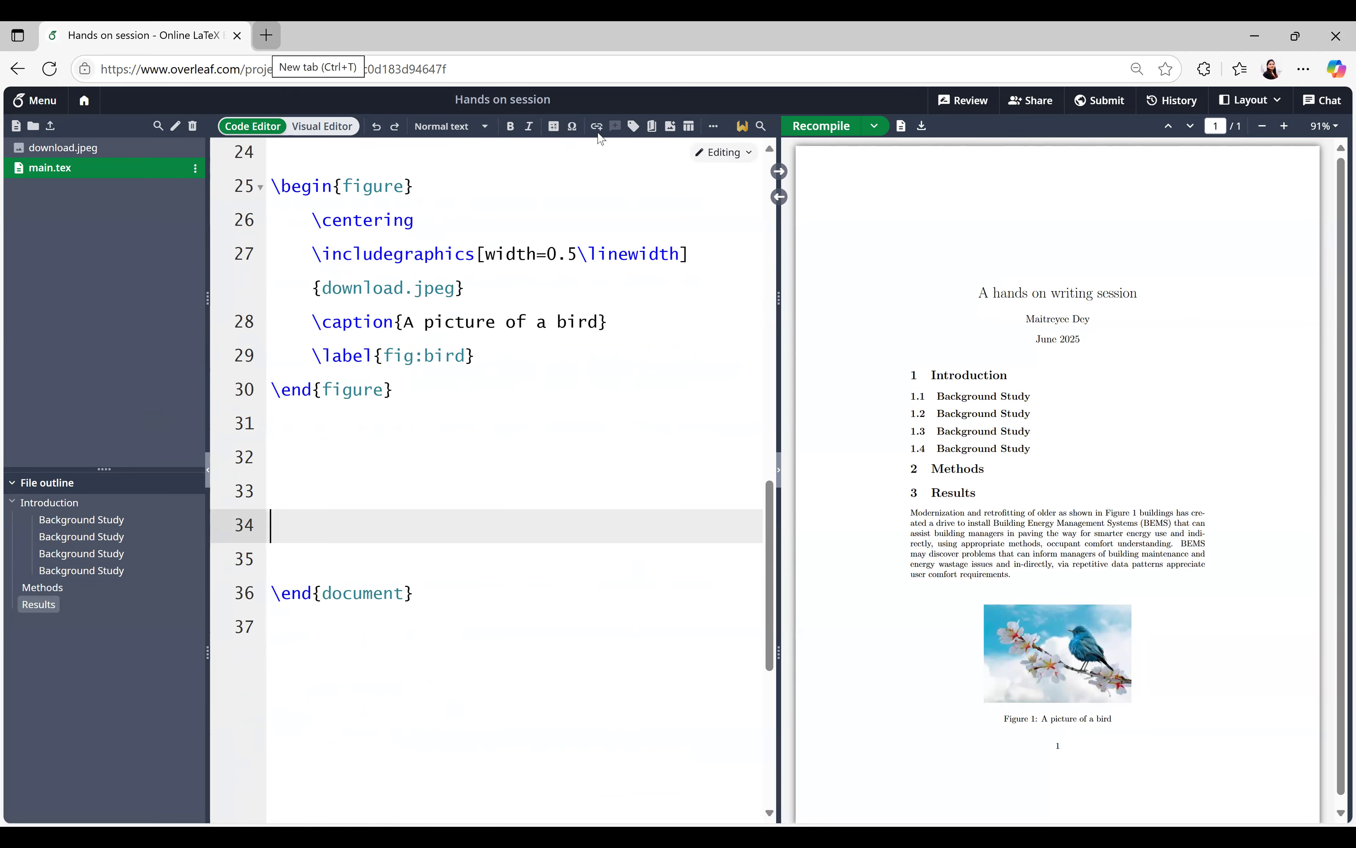
# Search the web for "overleaf subfigures" in a new browser tab and open the article How to Write a Thesis in LaTeX (Part 3)
pyautogui.hotkey('ctrl', 't')
pyautogui.write('ov')
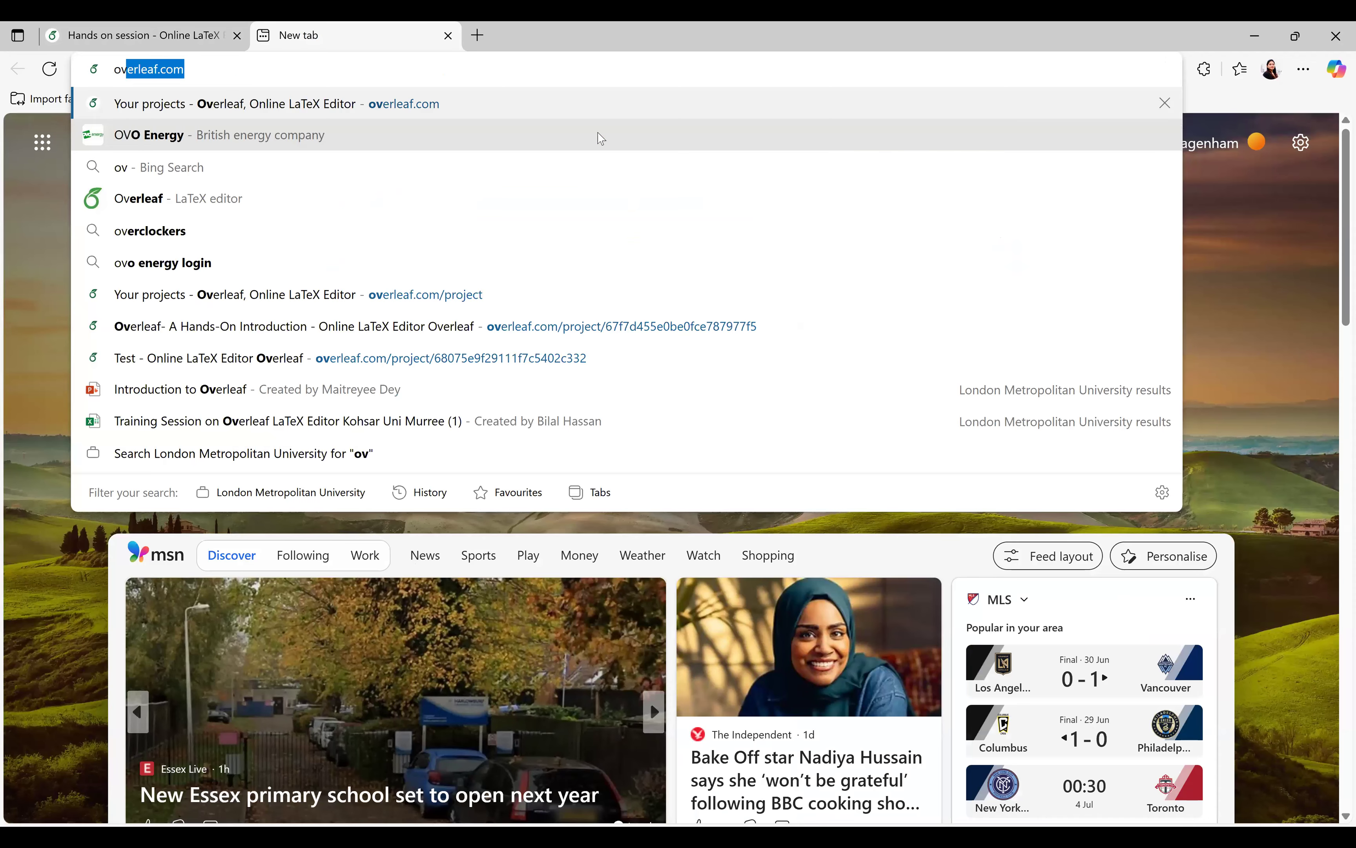
pyautogui.write('erleaf sub')
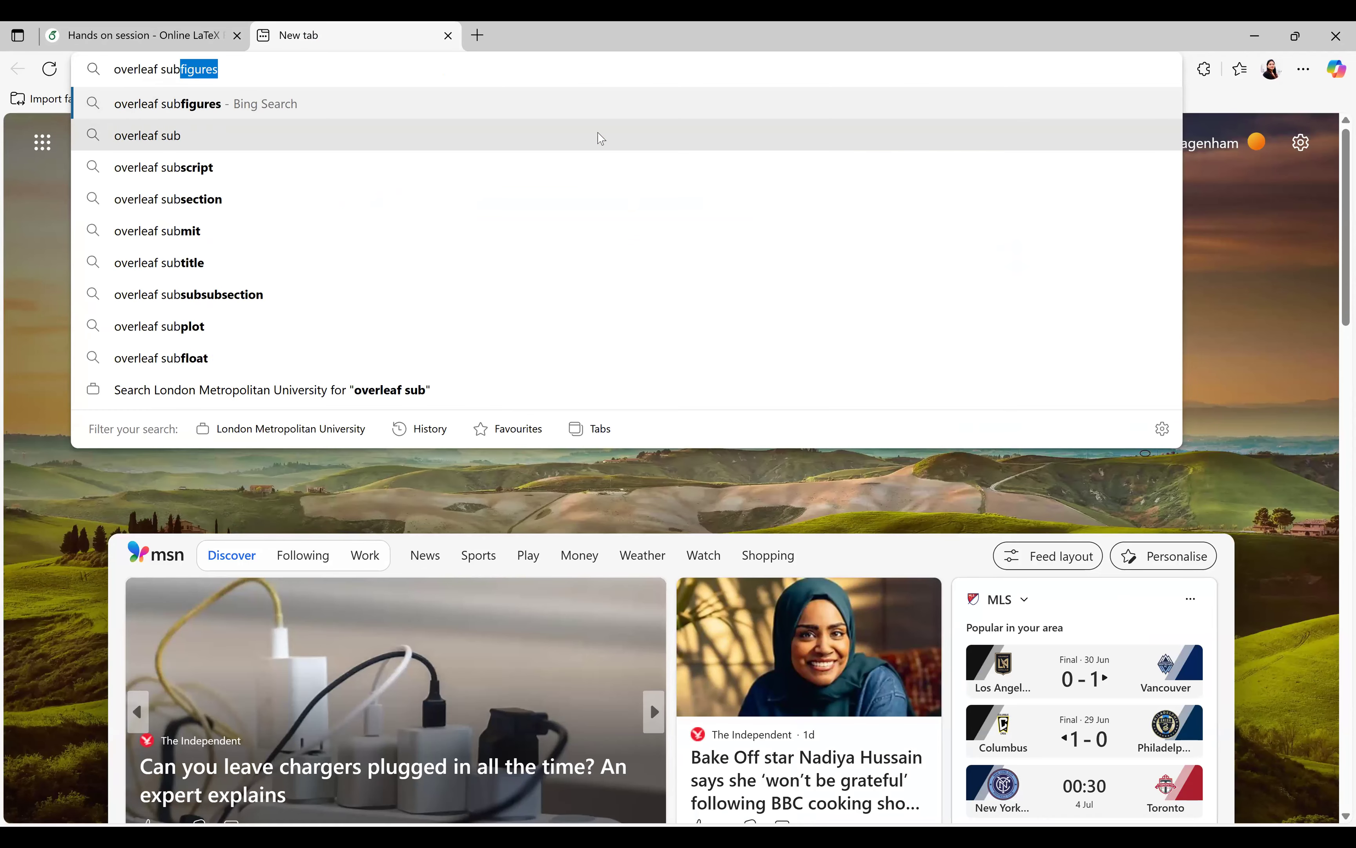
pyautogui.press('Return')
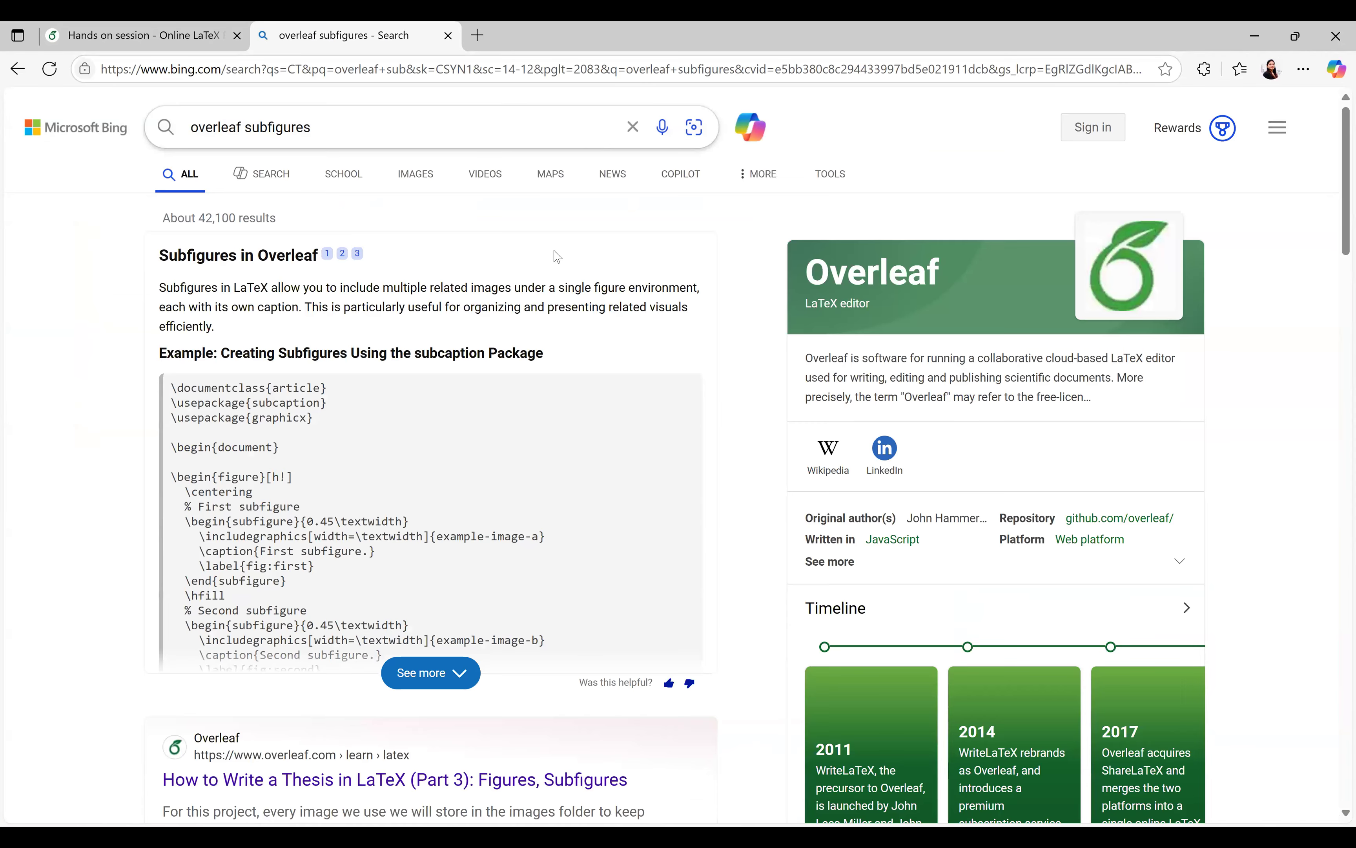
pyautogui.scroll(-5, 343, 273)
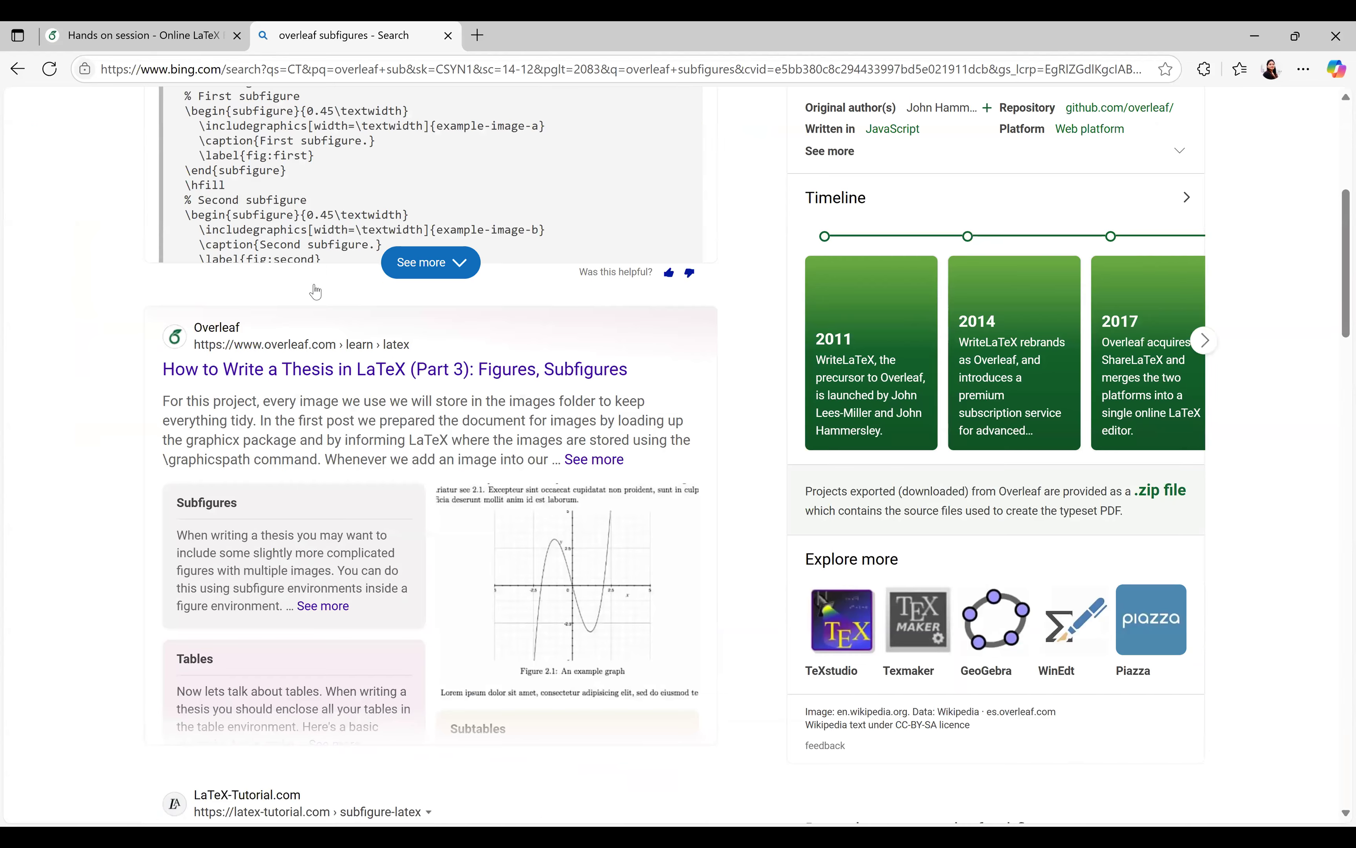
pyautogui.scroll(-2, 314, 291)
pyautogui.click(487, 342)
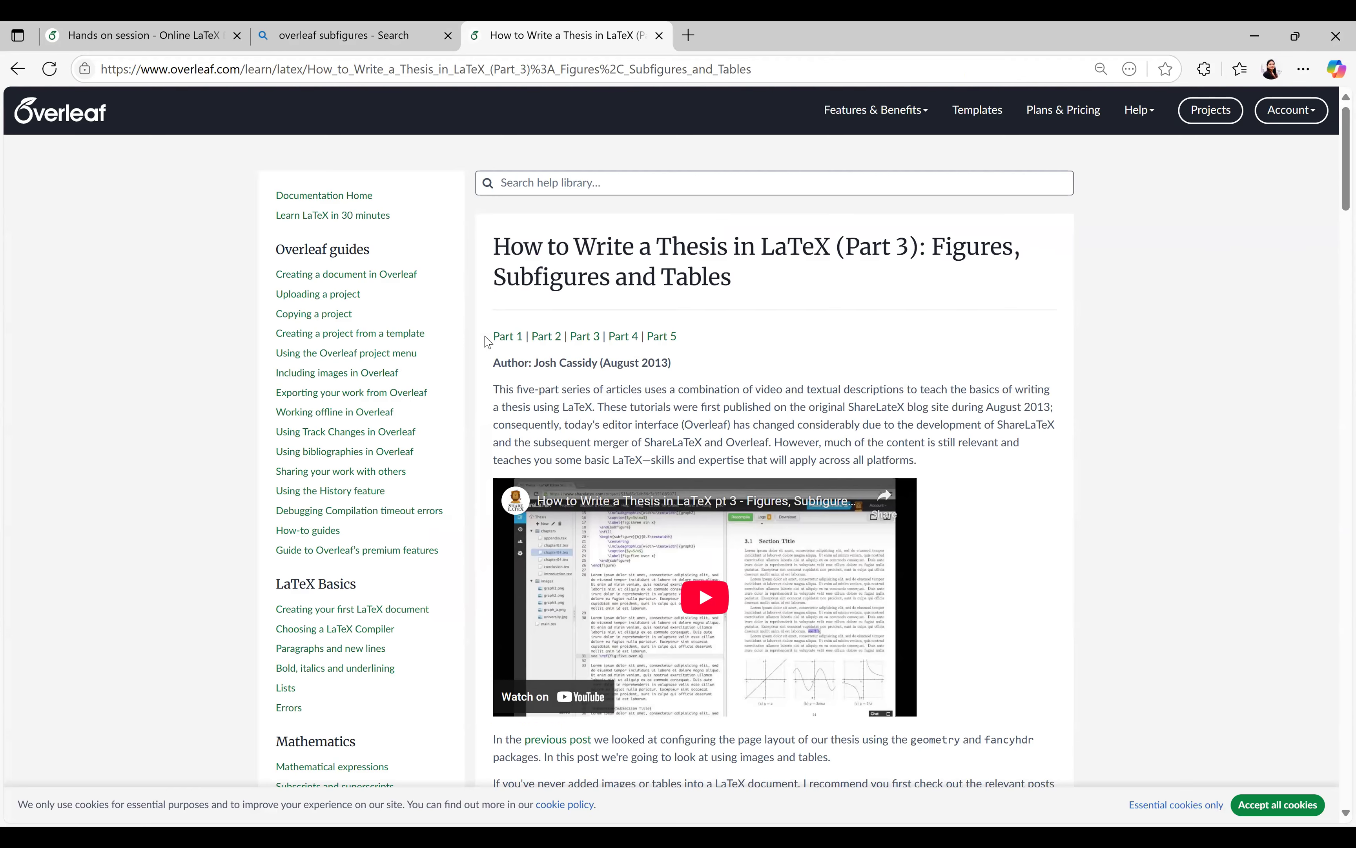
# Copy the complete three-image example code, from \begin{figure} to \end{figure}, in the article's Subfigures section
pyautogui.scroll(-15, 487, 343)
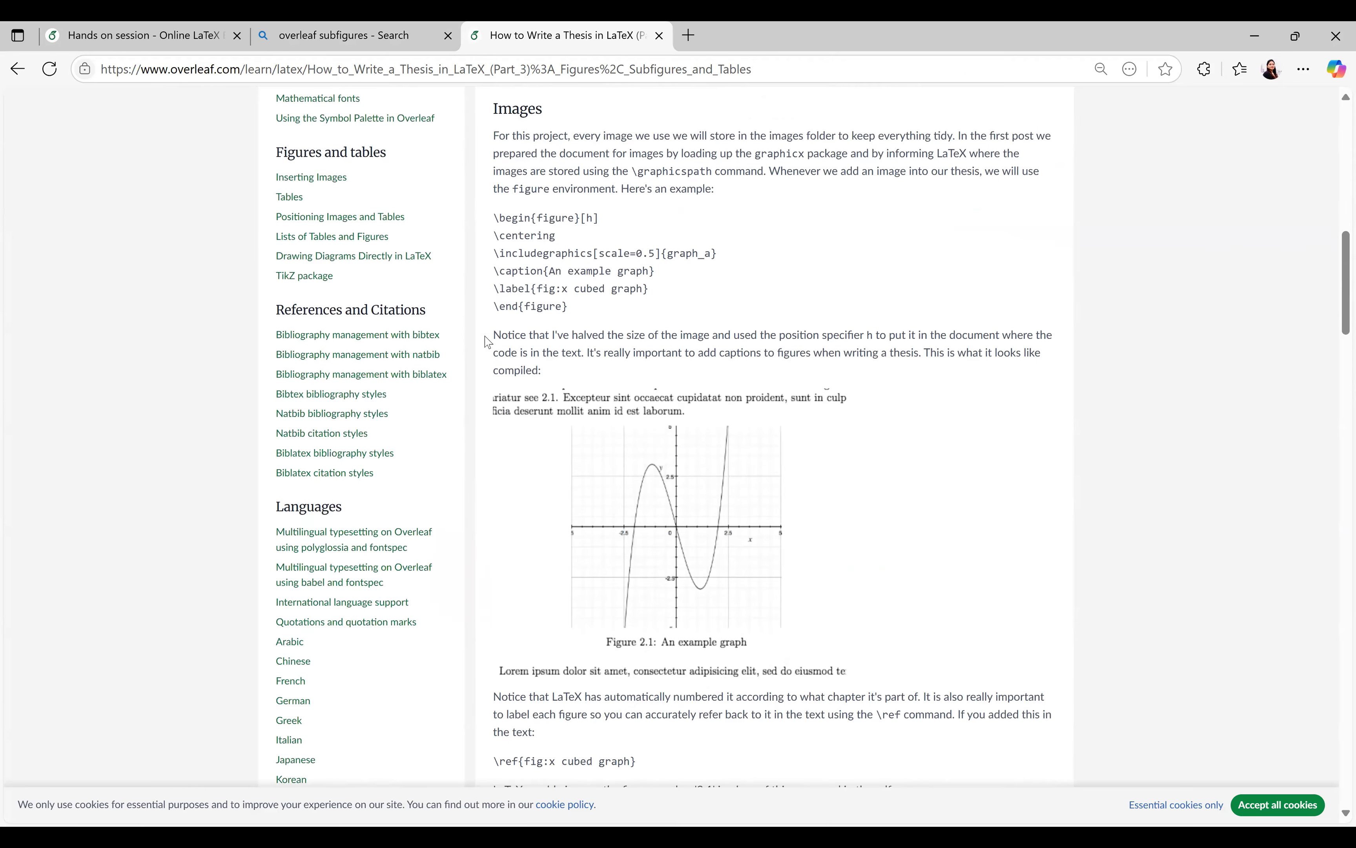
pyautogui.scroll(-10, 487, 343)
pyautogui.scroll(1, 488, 342)
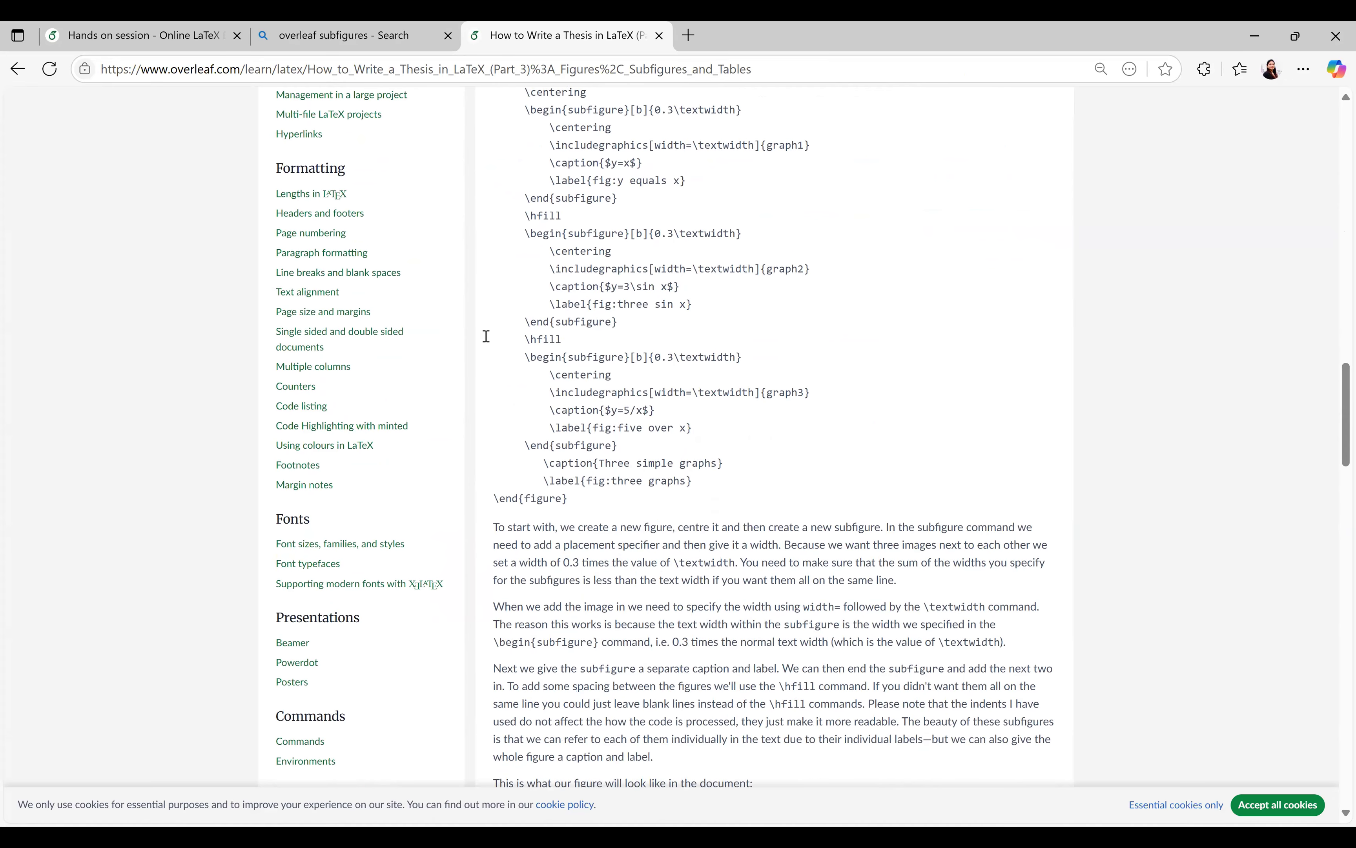
pyautogui.scroll(4, 497, 304)
pyautogui.moveTo(497, 304); pyautogui.dragTo(612, 731)
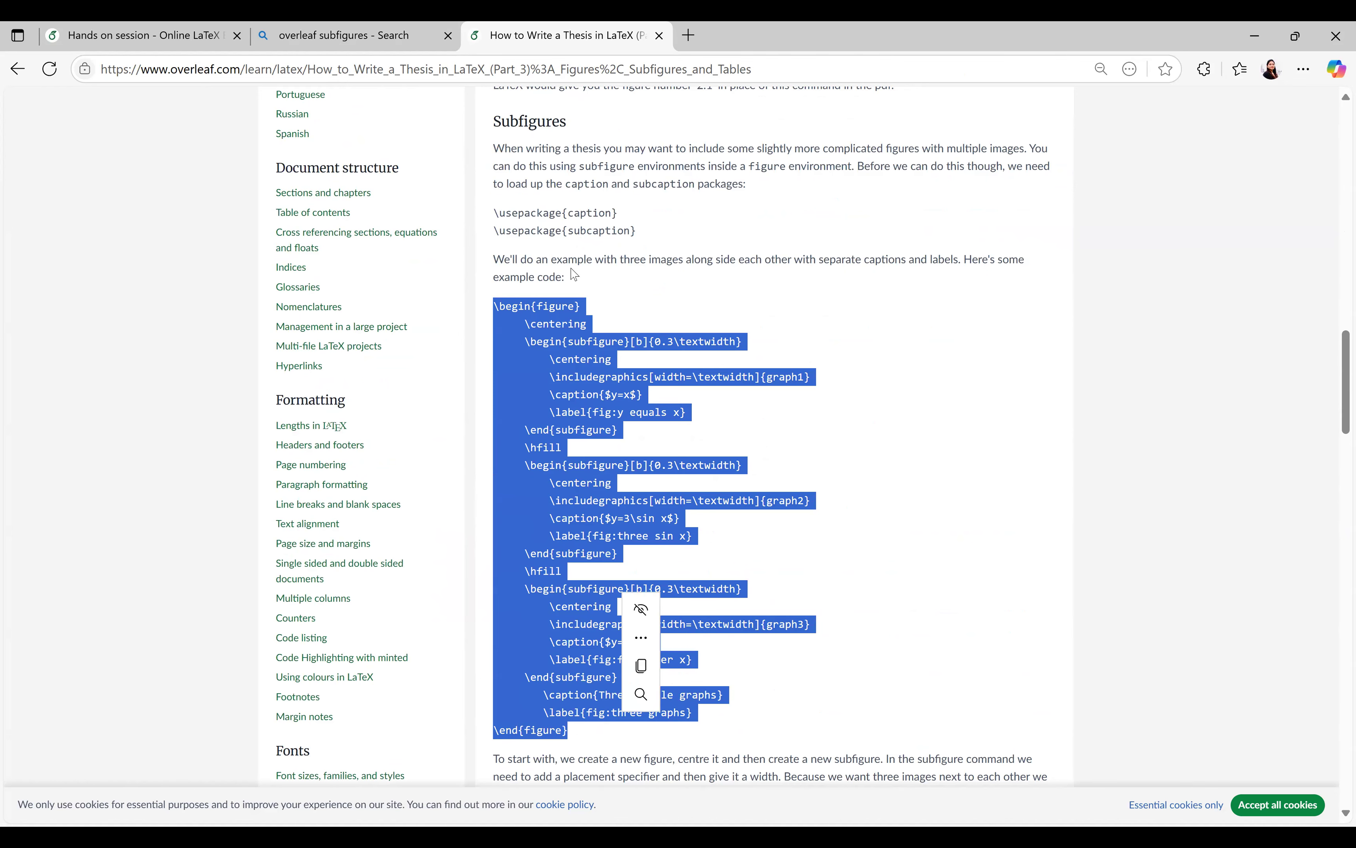
pyautogui.hotkey('ctrl', 'c')
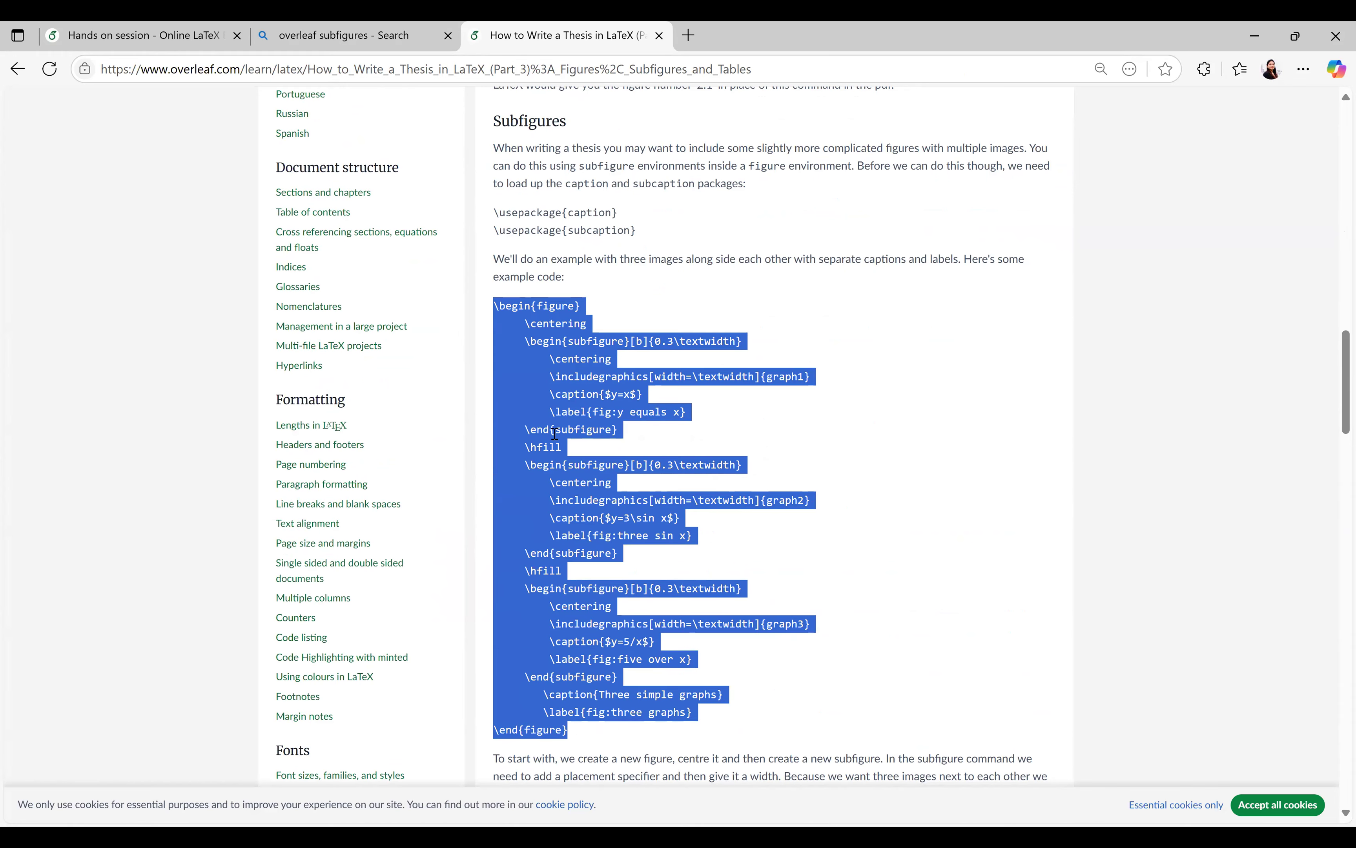
# View the example's rendered figure in the article, and paste the copied subfigure code below the bird figure in the Overleaf project
pyautogui.scroll(-7, 629, 539)
pyautogui.scroll(-2, 875, 582)
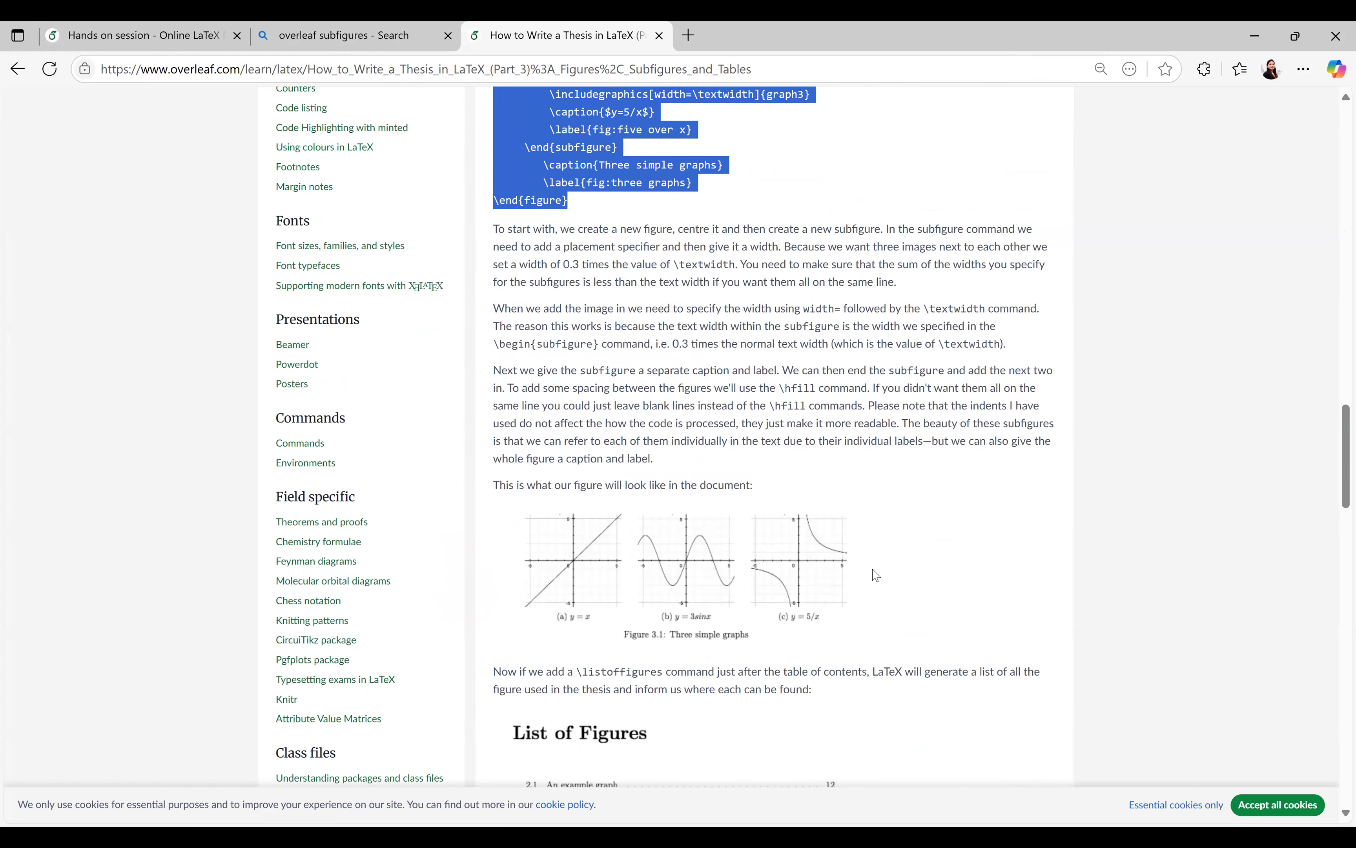
pyautogui.scroll(3, 885, 569)
pyautogui.scroll(5, 886, 569)
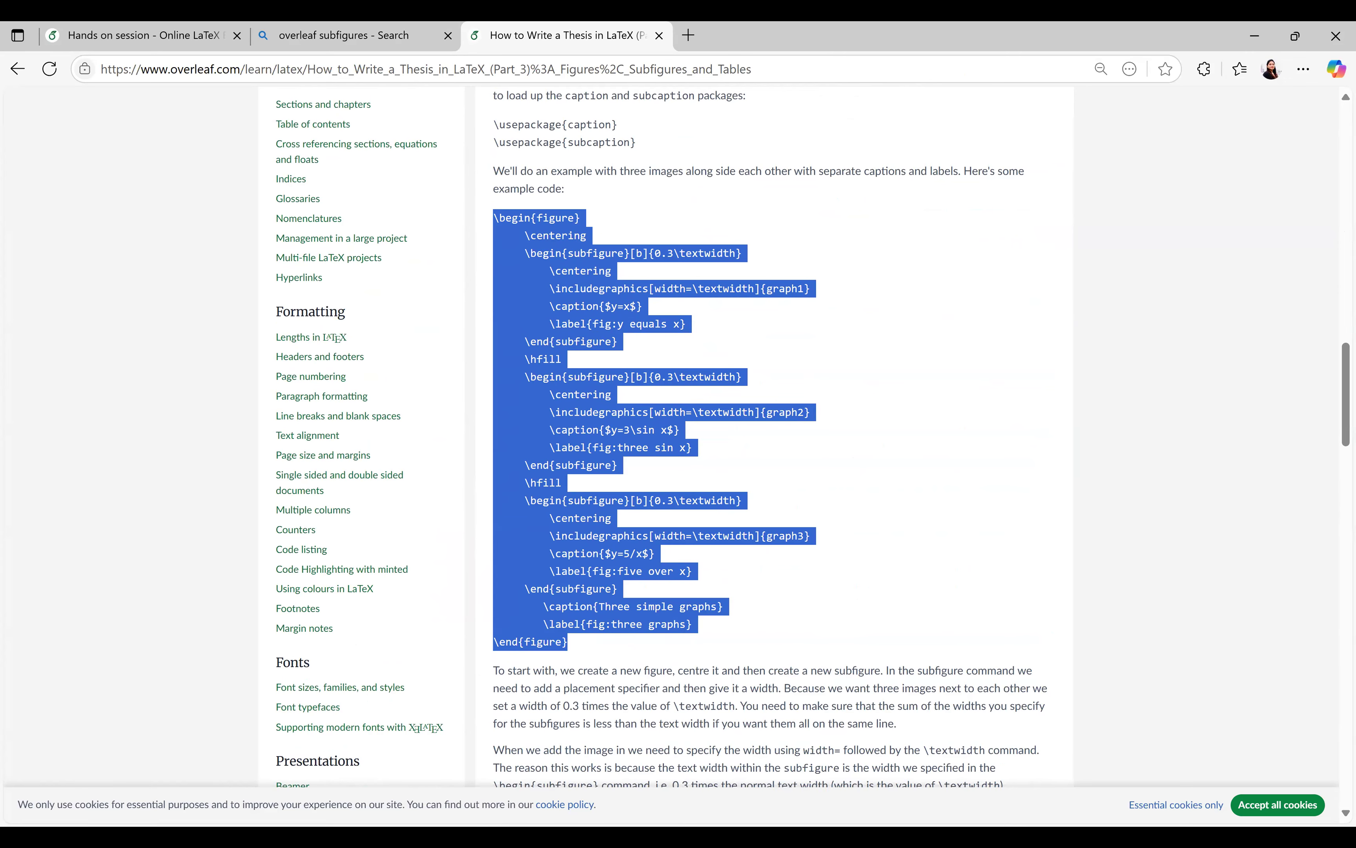
pyautogui.click(150, 40)
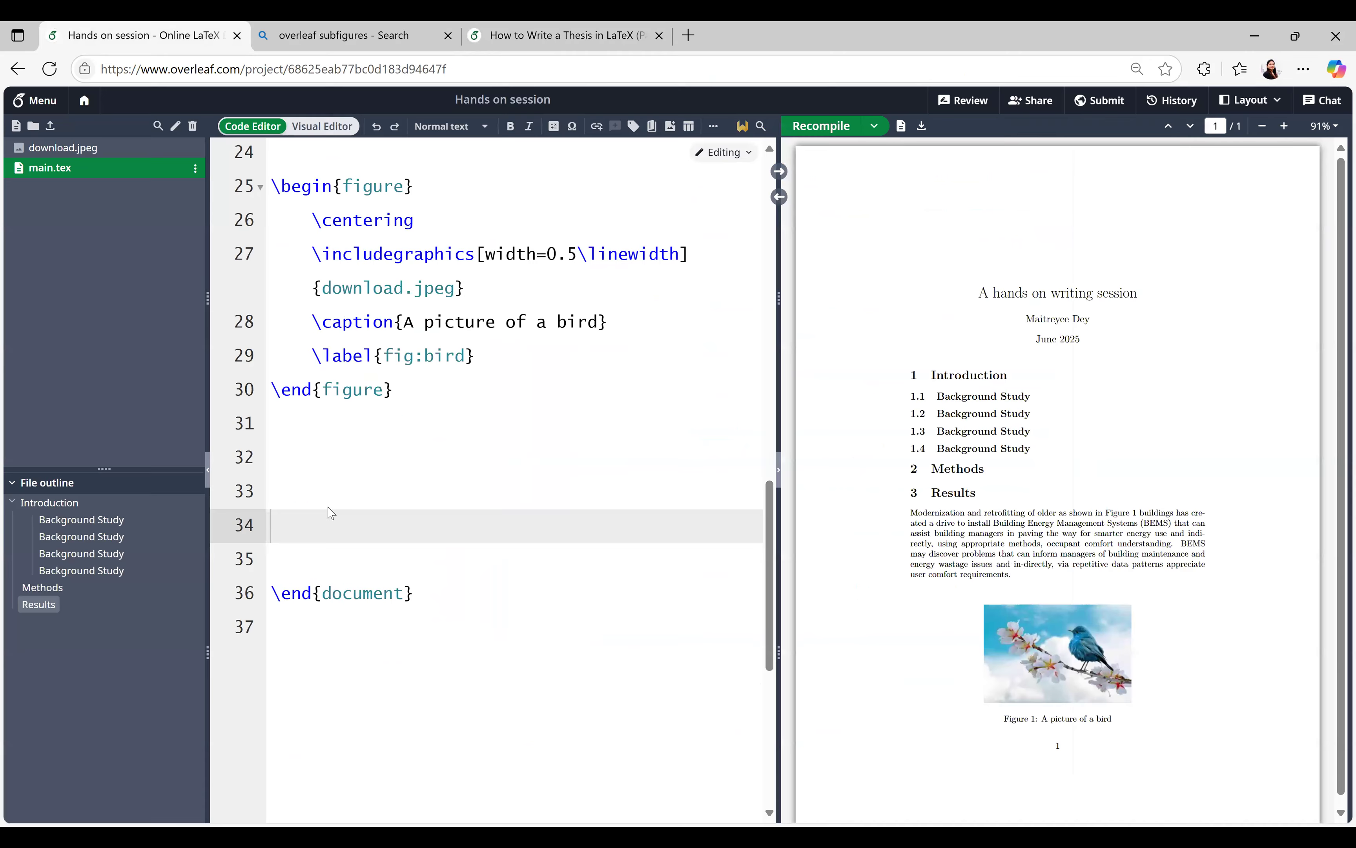
pyautogui.hotkey('ctrl', 'v')
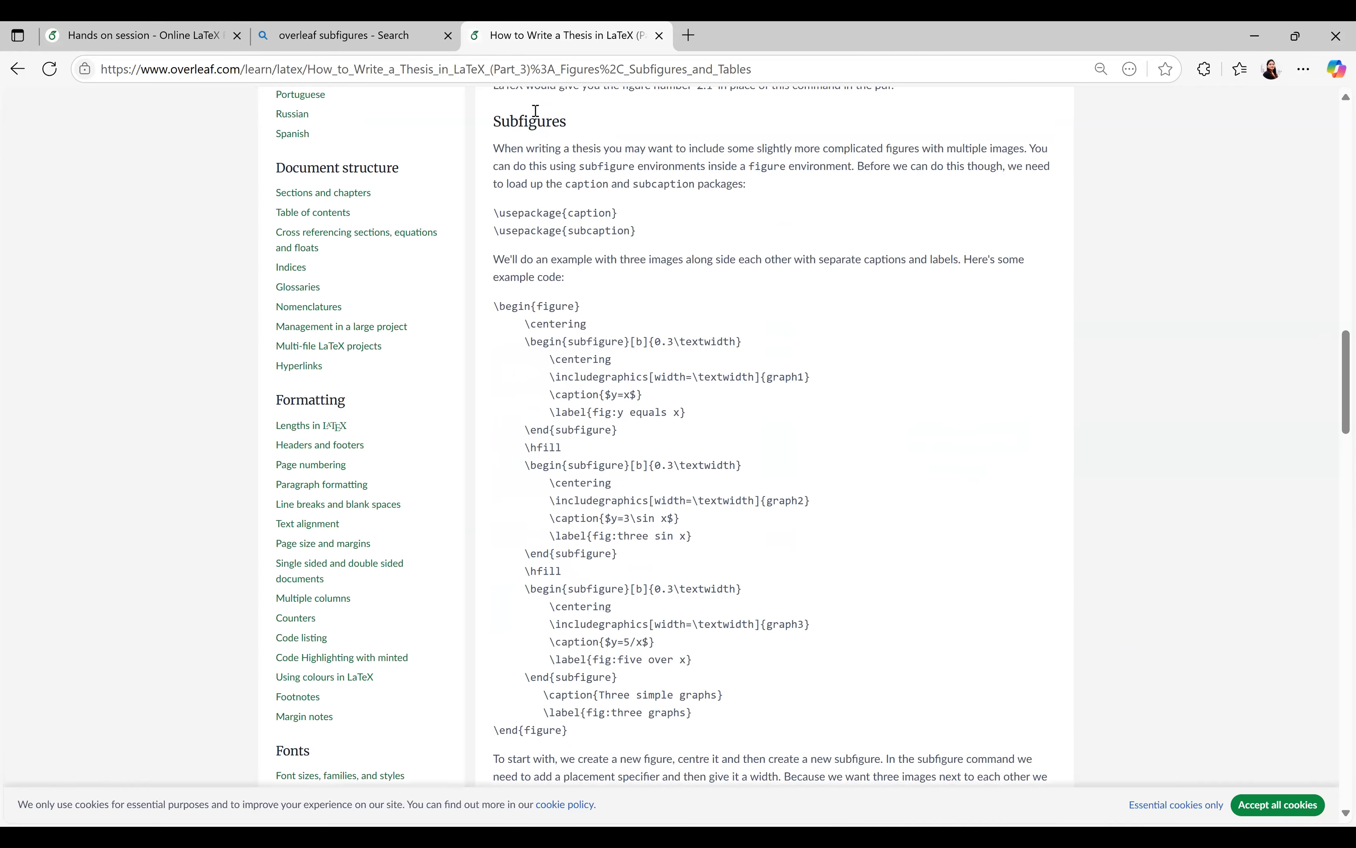
# Copy \usepackage{caption} and \usepackage{subcaption} from the article and paste them below the graphicx line in the preamble, leaving blank lines before the title
pyautogui.doubleClick(554, 122)
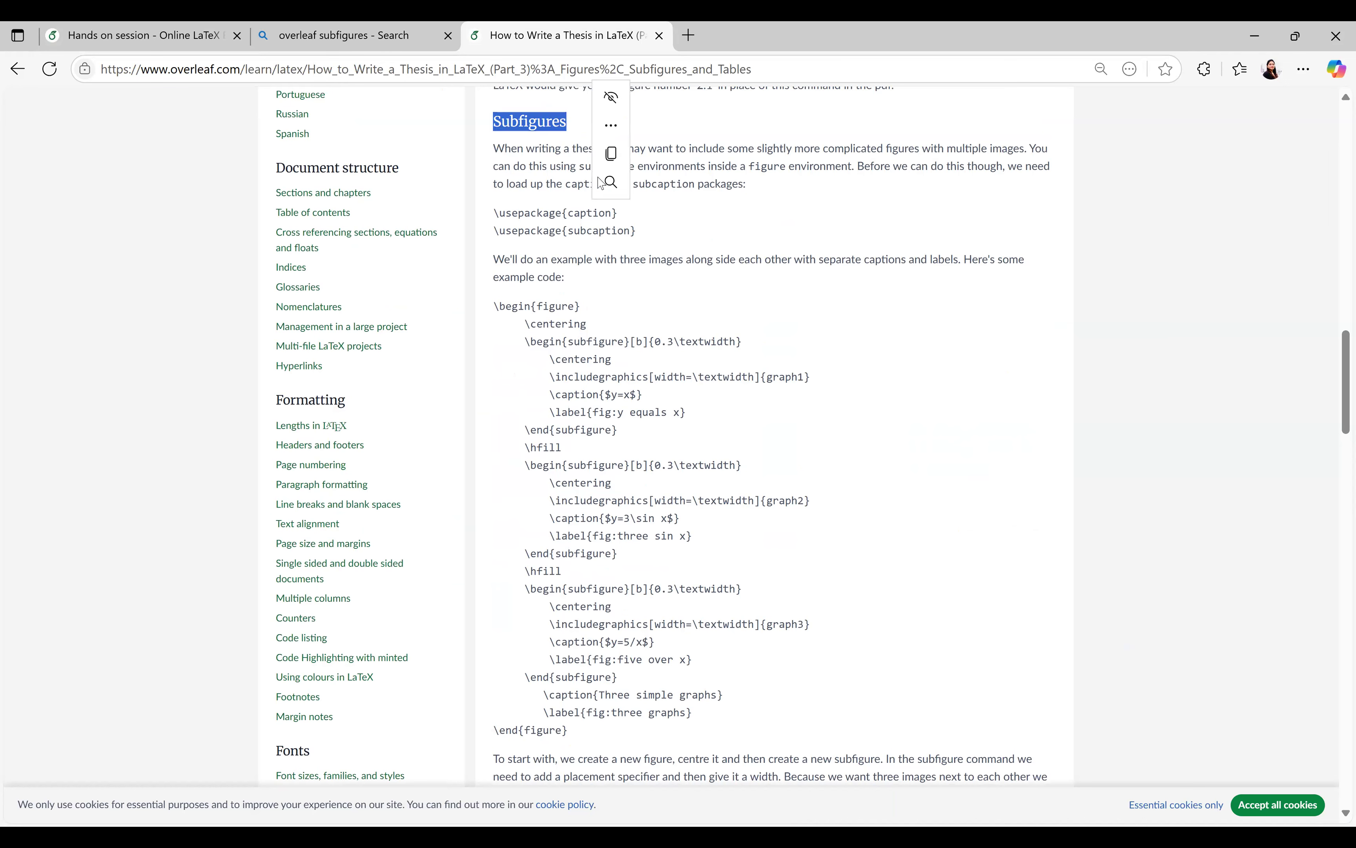
pyautogui.tripleClick(548, 220)
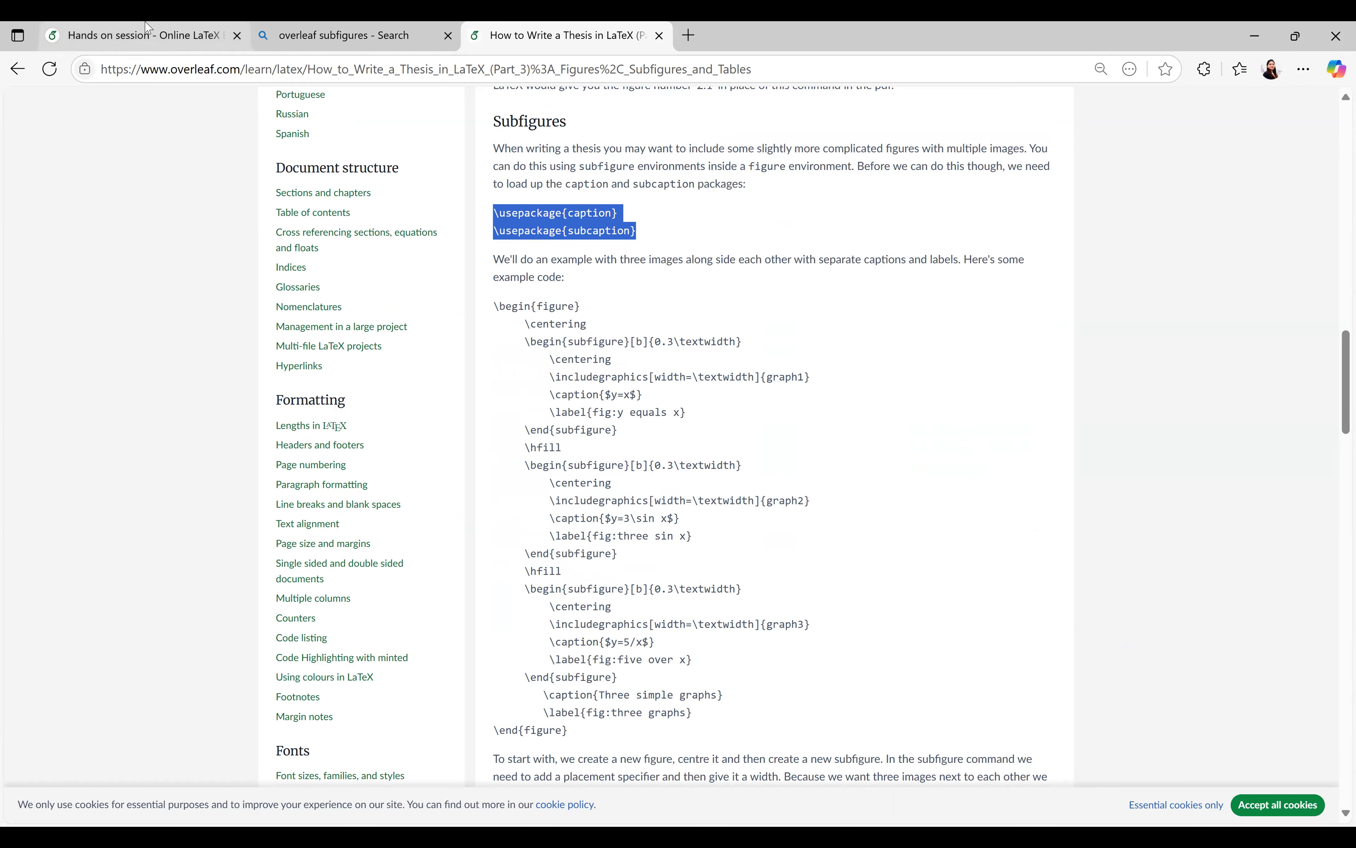
pyautogui.click(126, 35)
pyautogui.scroll(1, 556, 371)
pyautogui.scroll(20, 557, 371)
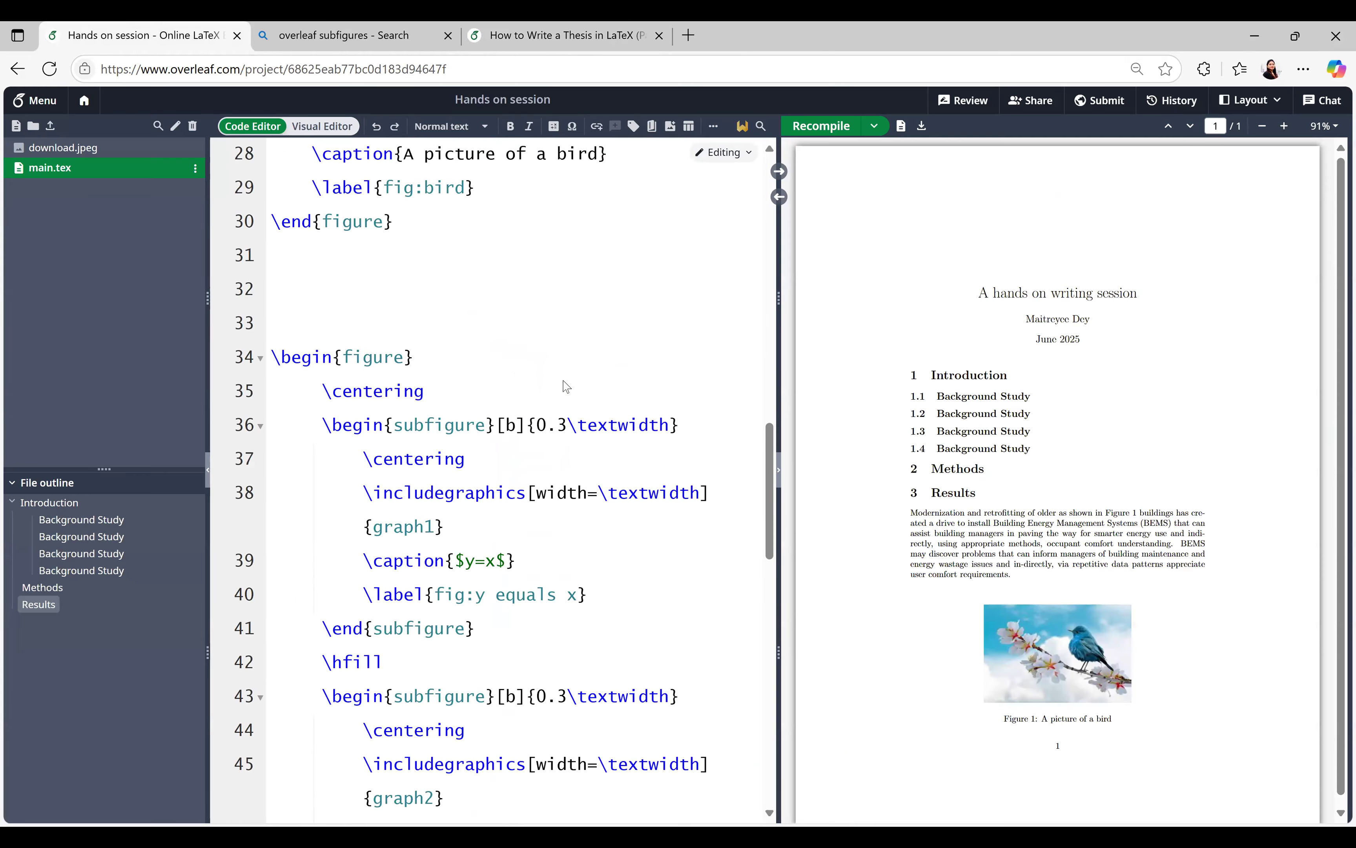
pyautogui.click(359, 253)
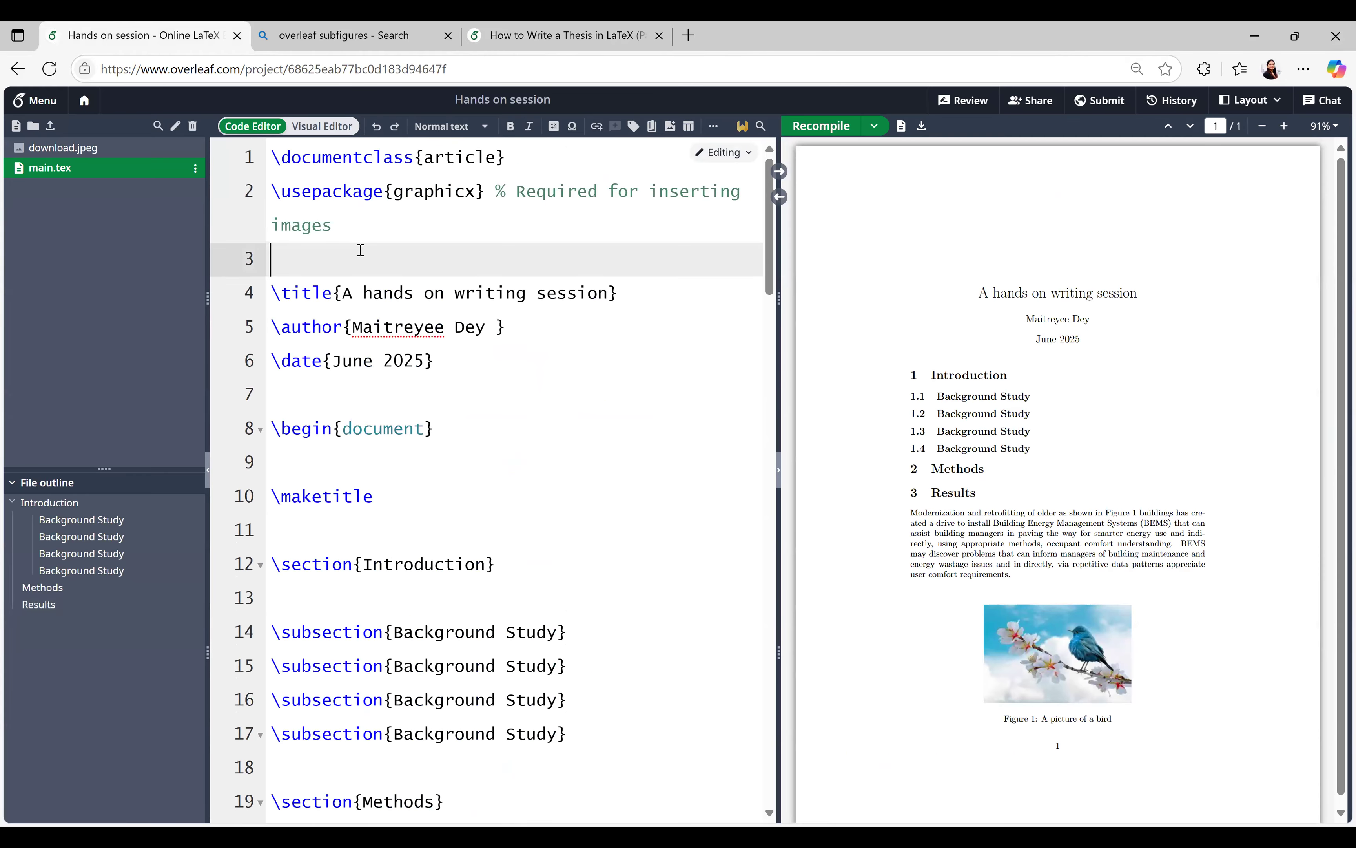
pyautogui.press('Return')
pyautogui.press('Return')
pyautogui.press('Return')
pyautogui.click(301, 252)
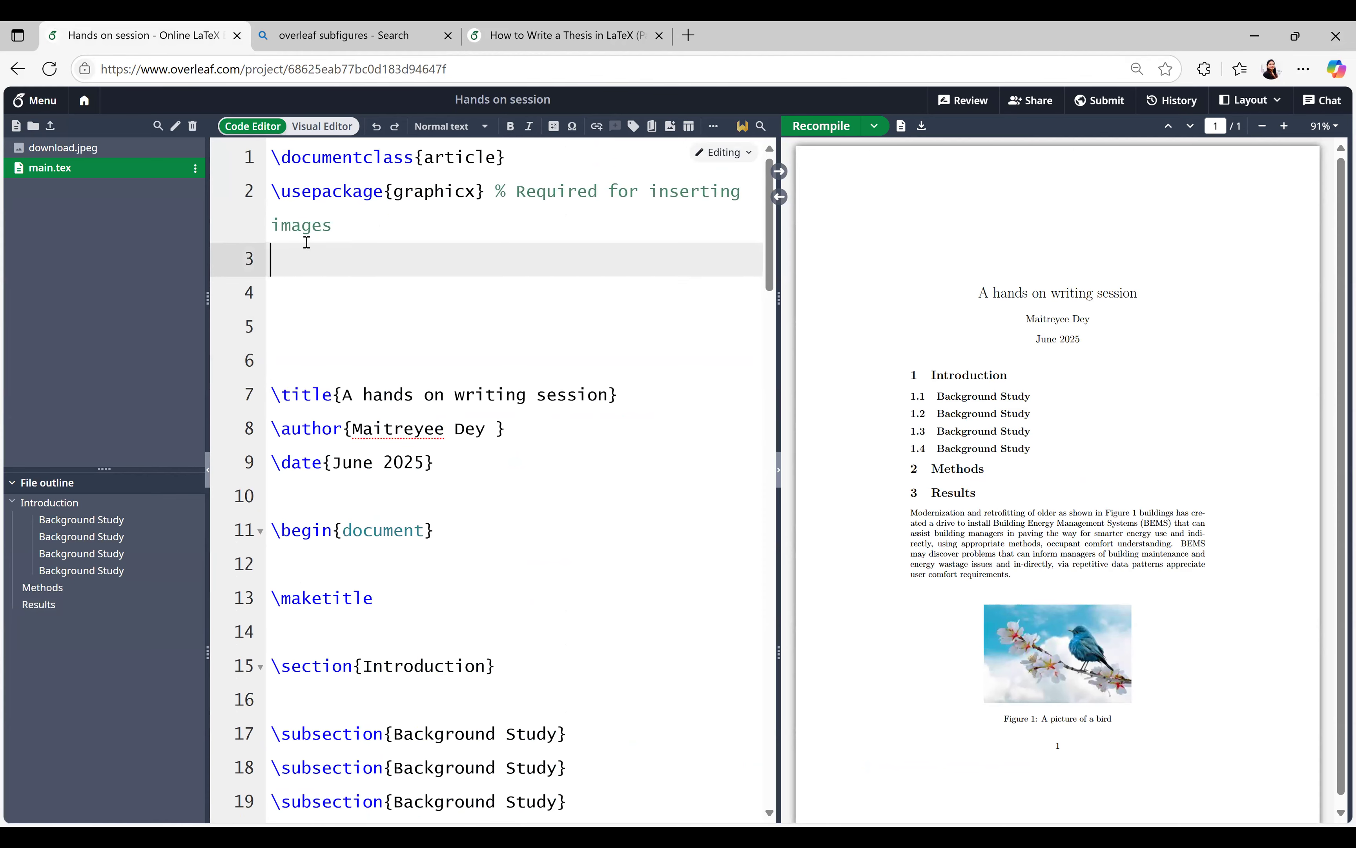
pyautogui.hotkey('ctrl', 'v')
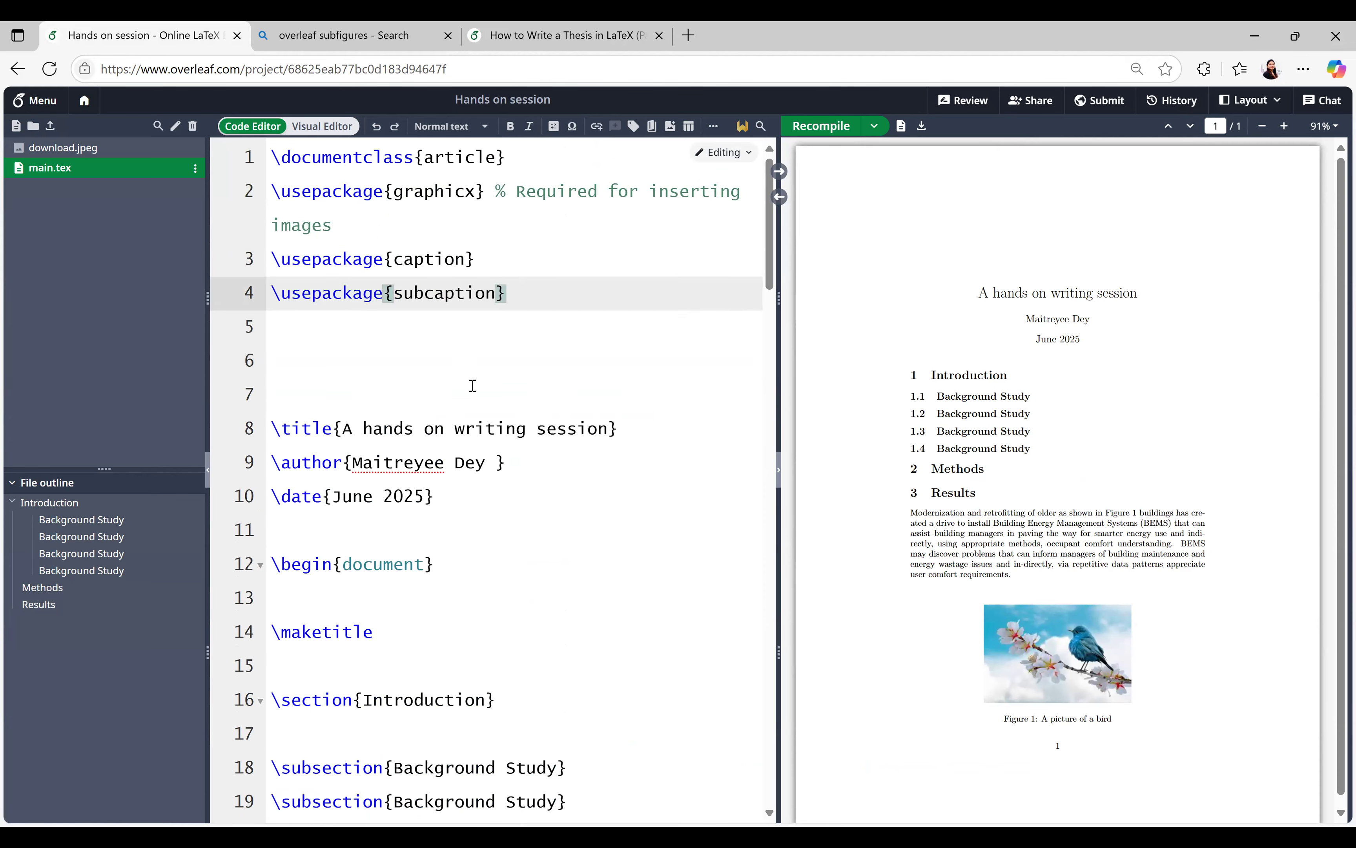
# Begin inserting a figure uploaded from the computer and browse to the Overleaf image folder in the file chooser
pyautogui.scroll(-20, 473, 387)
pyautogui.scroll(-1, 473, 387)
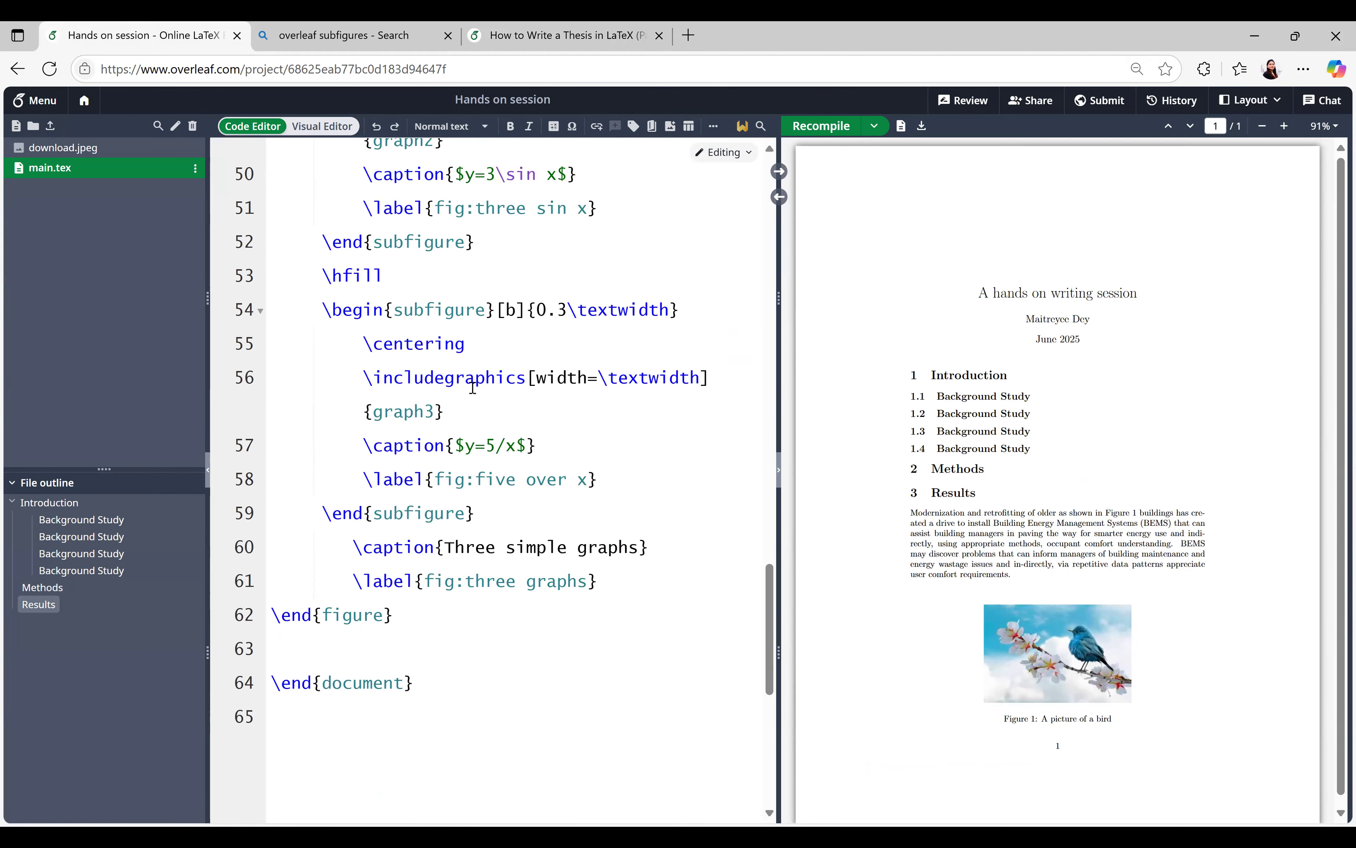
pyautogui.scroll(3, 469, 384)
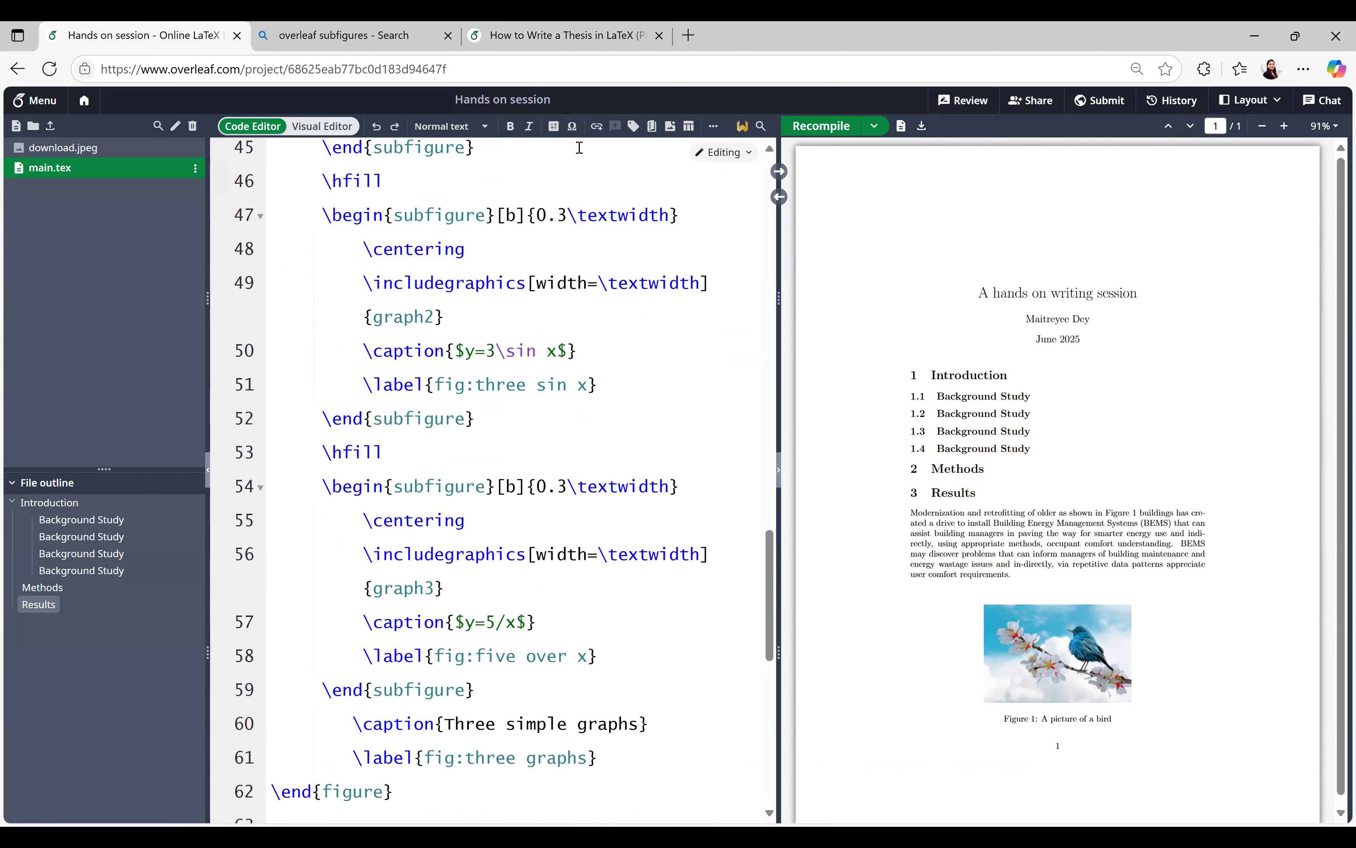
pyautogui.click(670, 126)
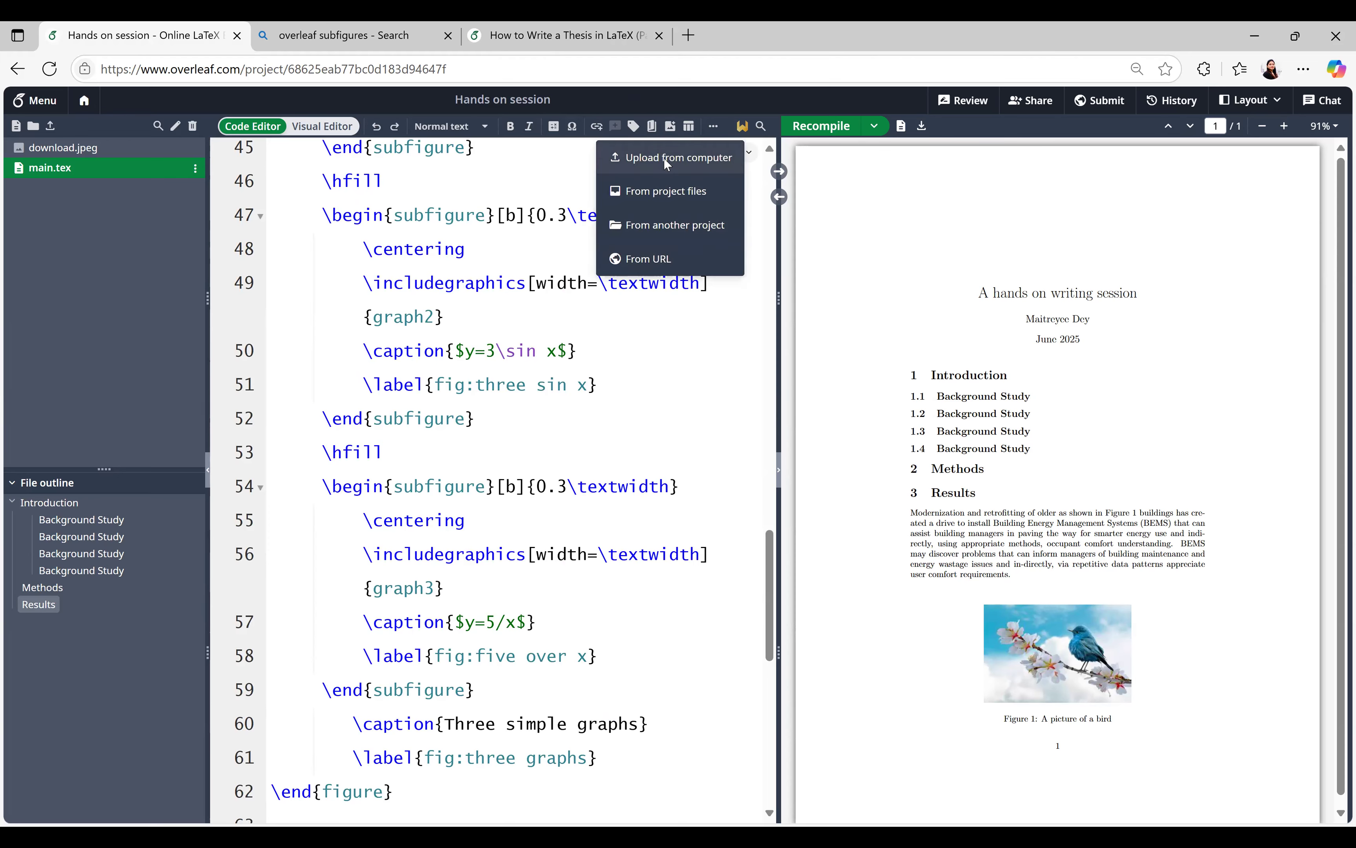
pyautogui.click(666, 160)
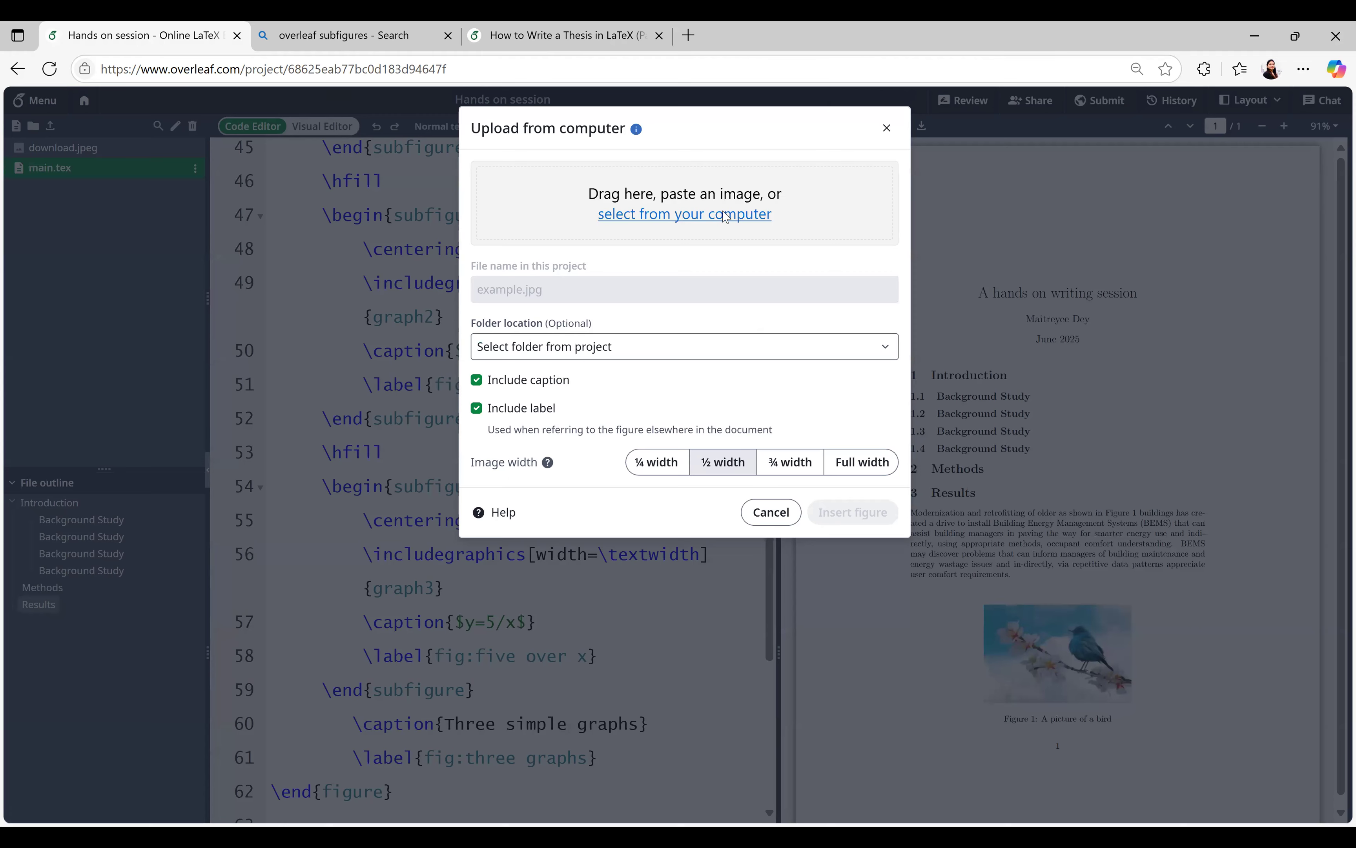
pyautogui.click(726, 216)
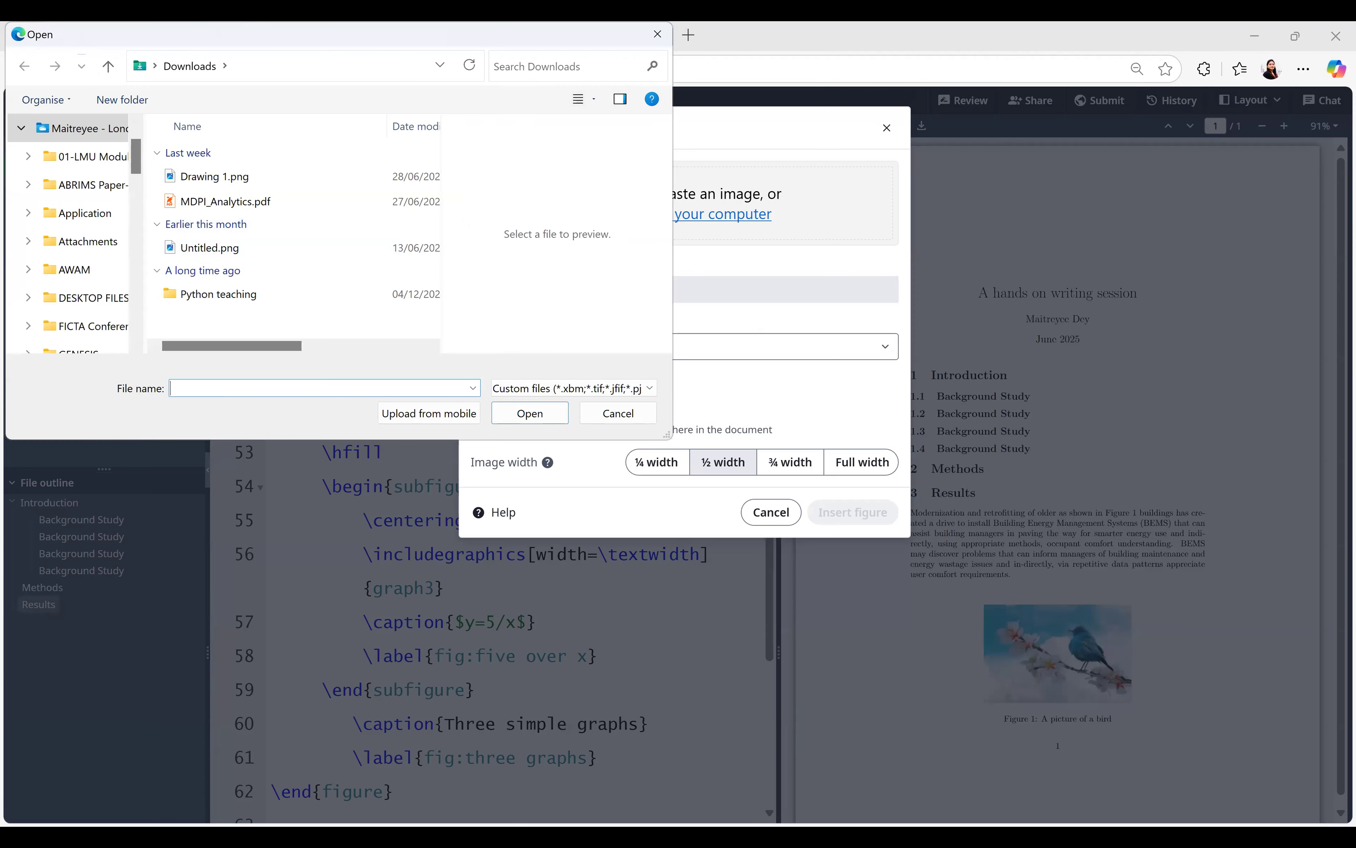
pyautogui.click(674, 527)
pyautogui.click(293, 61)
pyautogui.hotkey('ctrl', 'v')
pyautogui.press('Return')
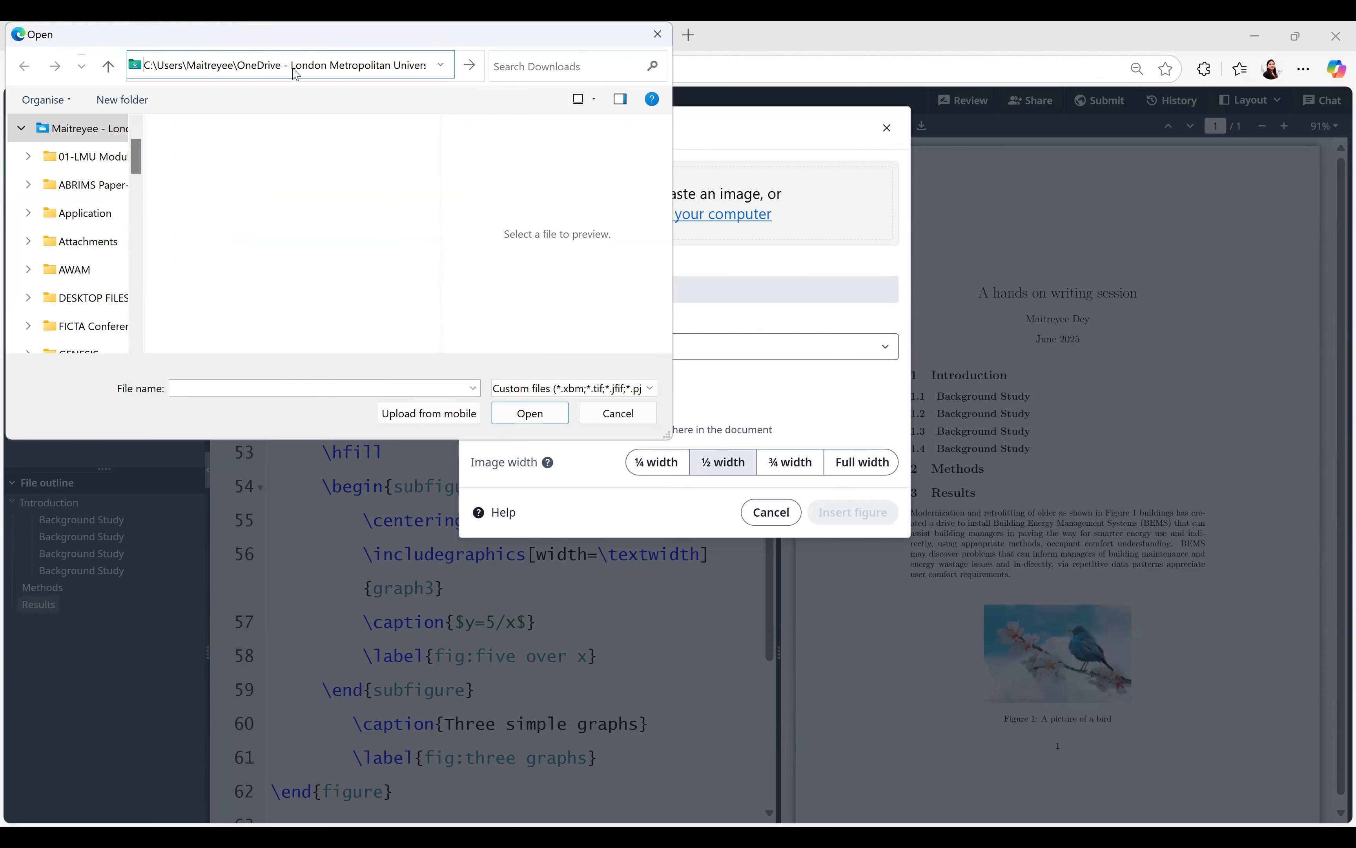
# Upload the tiger image download (1).jpeg to the project and insert it as a figure
pyautogui.click(205, 177)
pyautogui.click(525, 420)
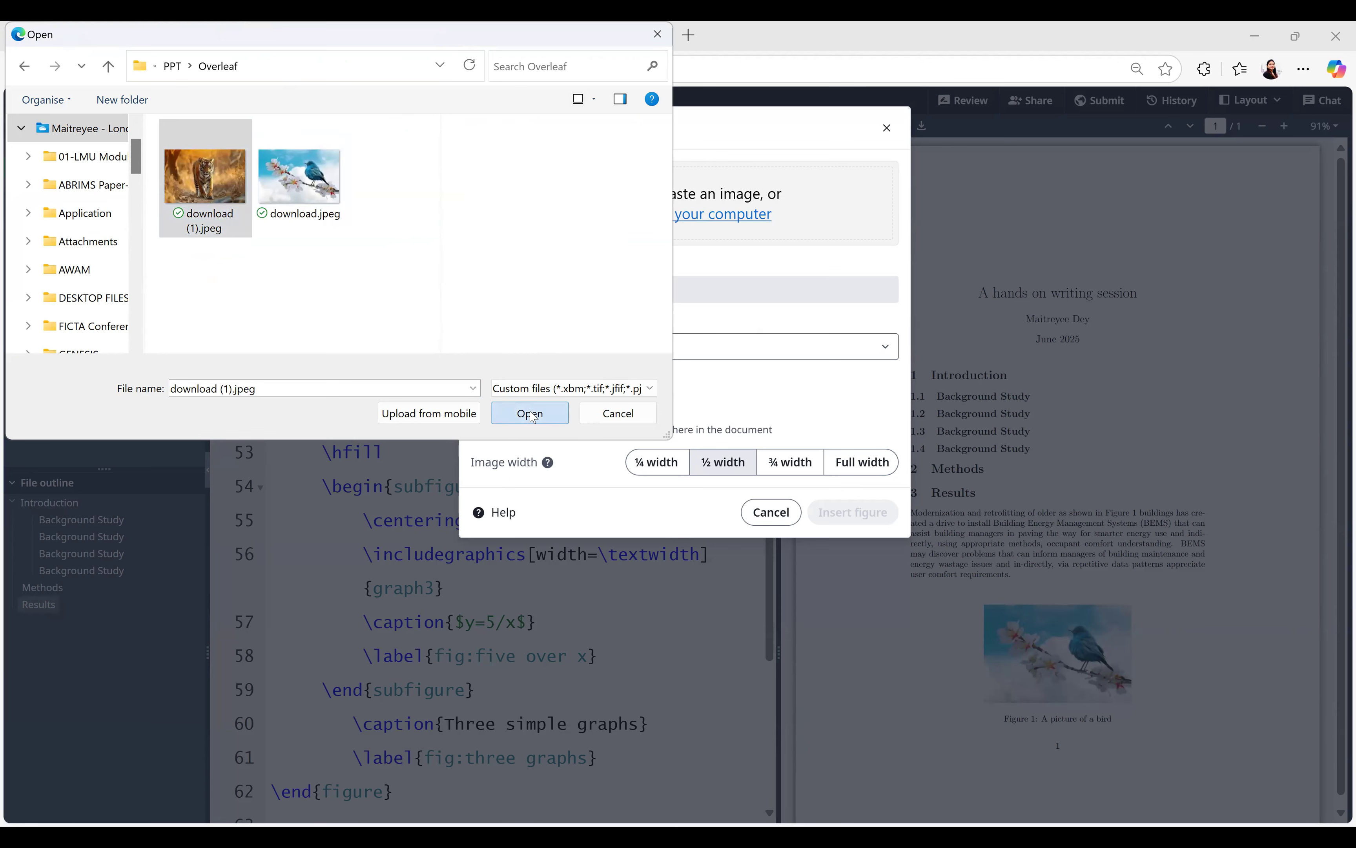
pyautogui.click(867, 476)
pyautogui.click(870, 509)
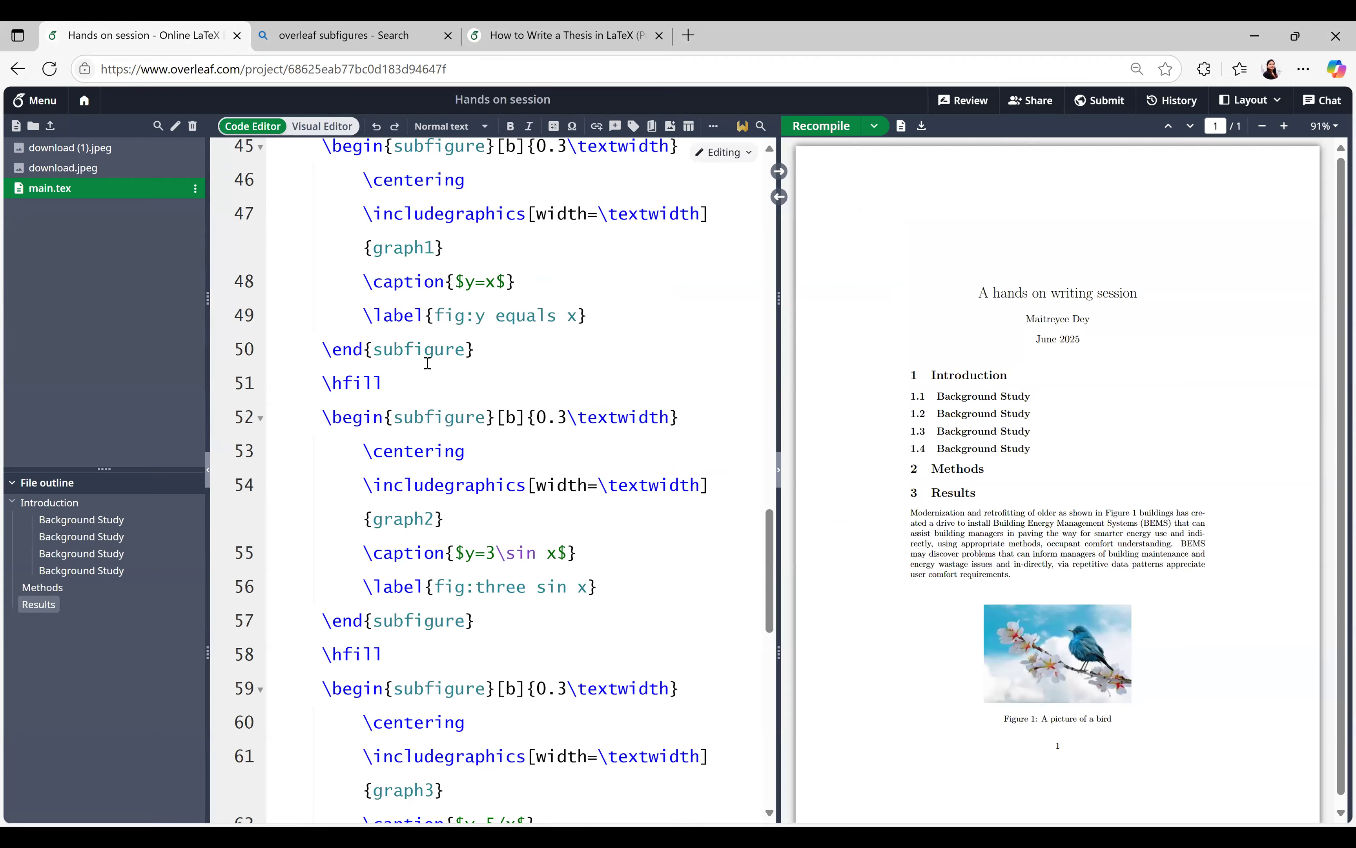
# Add four blank lines between the bird figure and the pasted subfigure block, and place the cursor on line 36
pyautogui.scroll(8, 427, 362)
pyautogui.scroll(-5, 427, 362)
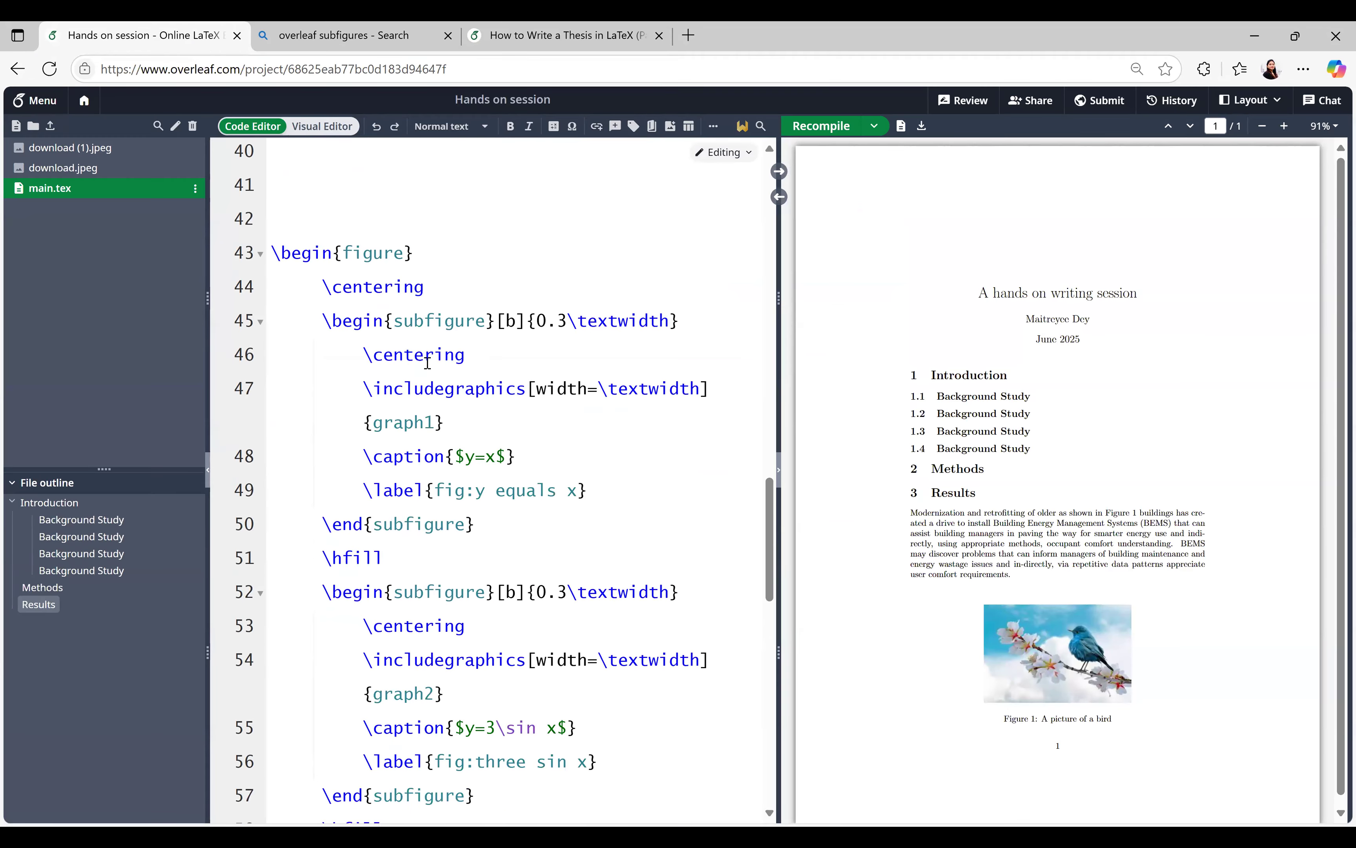
pyautogui.scroll(-15, 427, 363)
pyautogui.scroll(6, 427, 362)
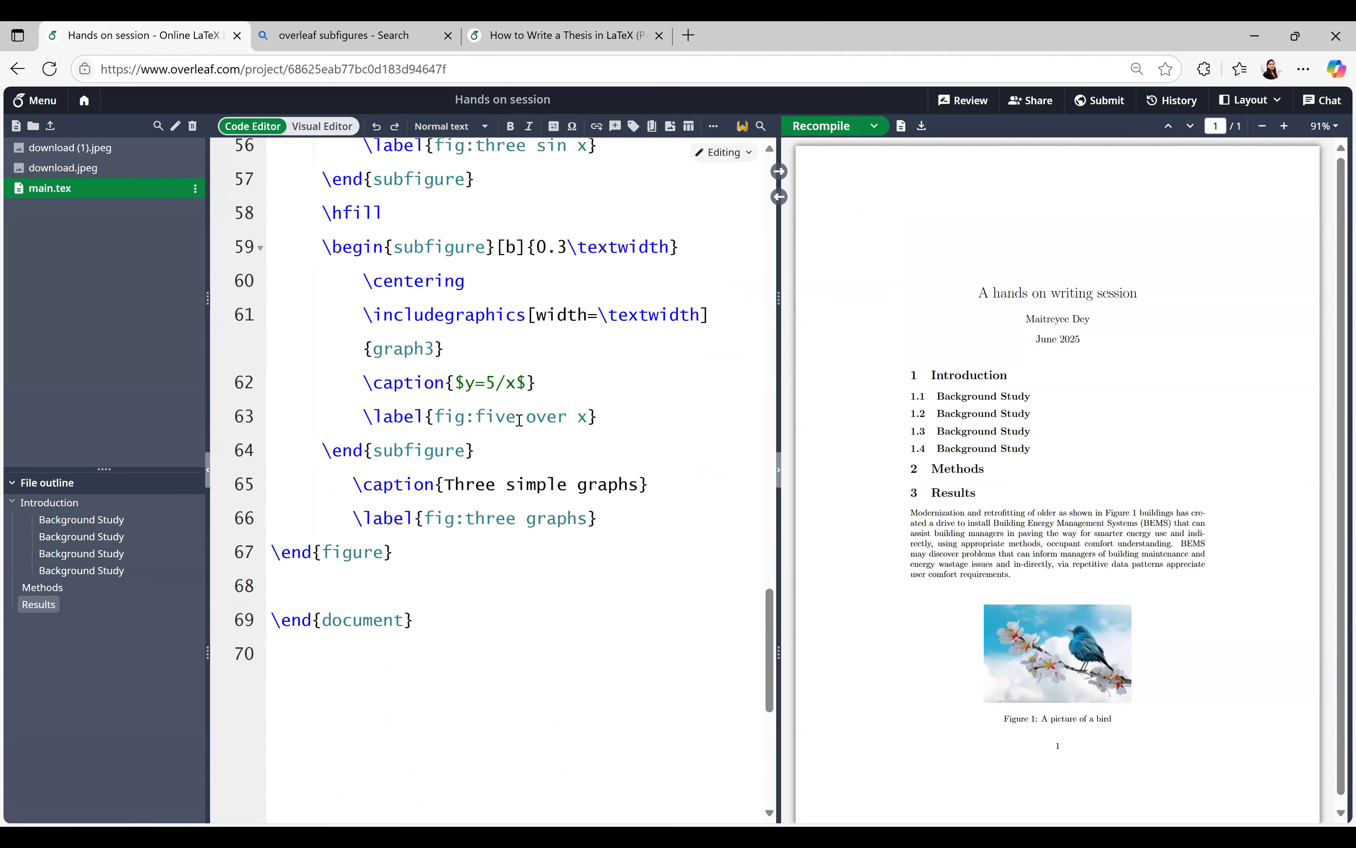
pyautogui.scroll(20, 520, 420)
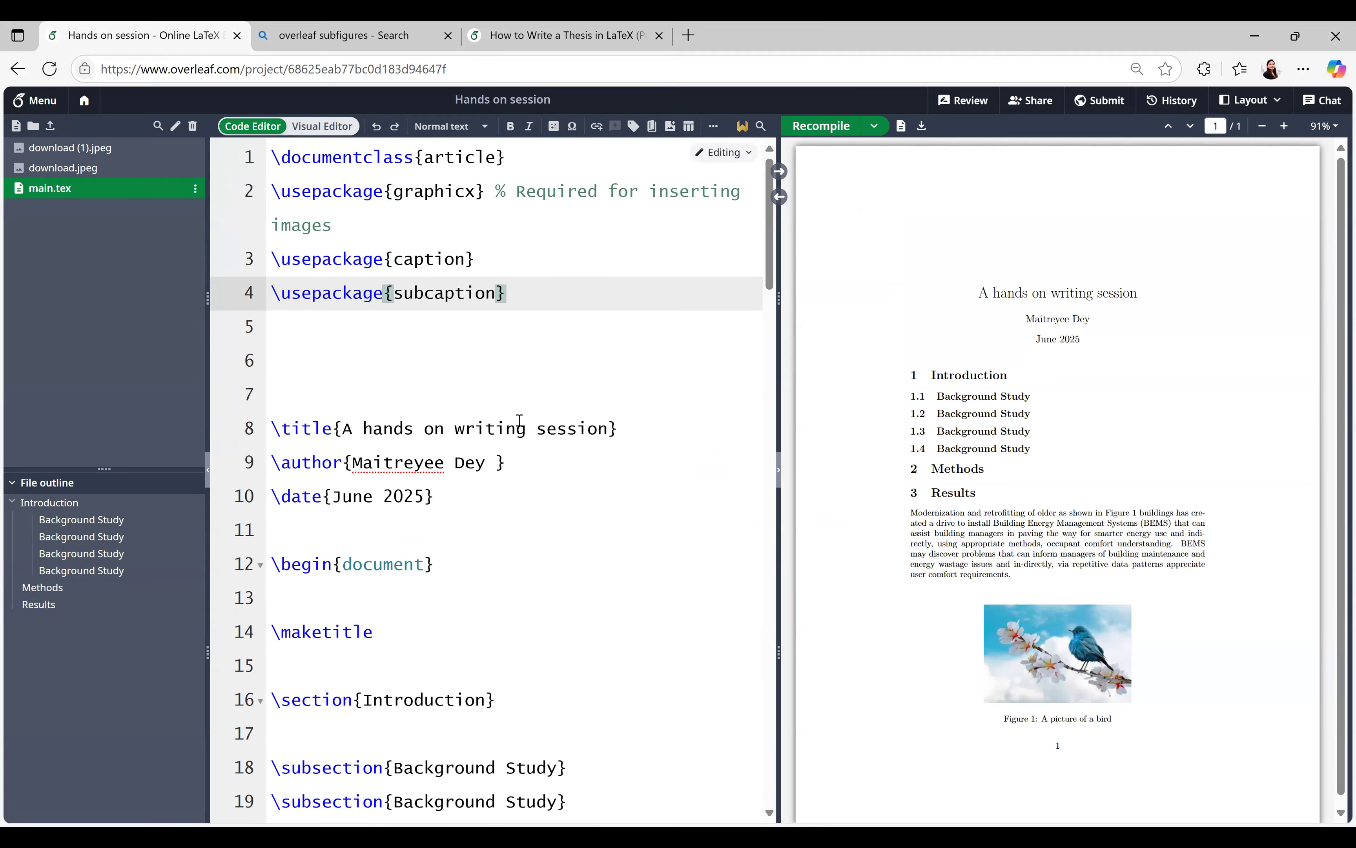
pyautogui.scroll(-12, 468, 380)
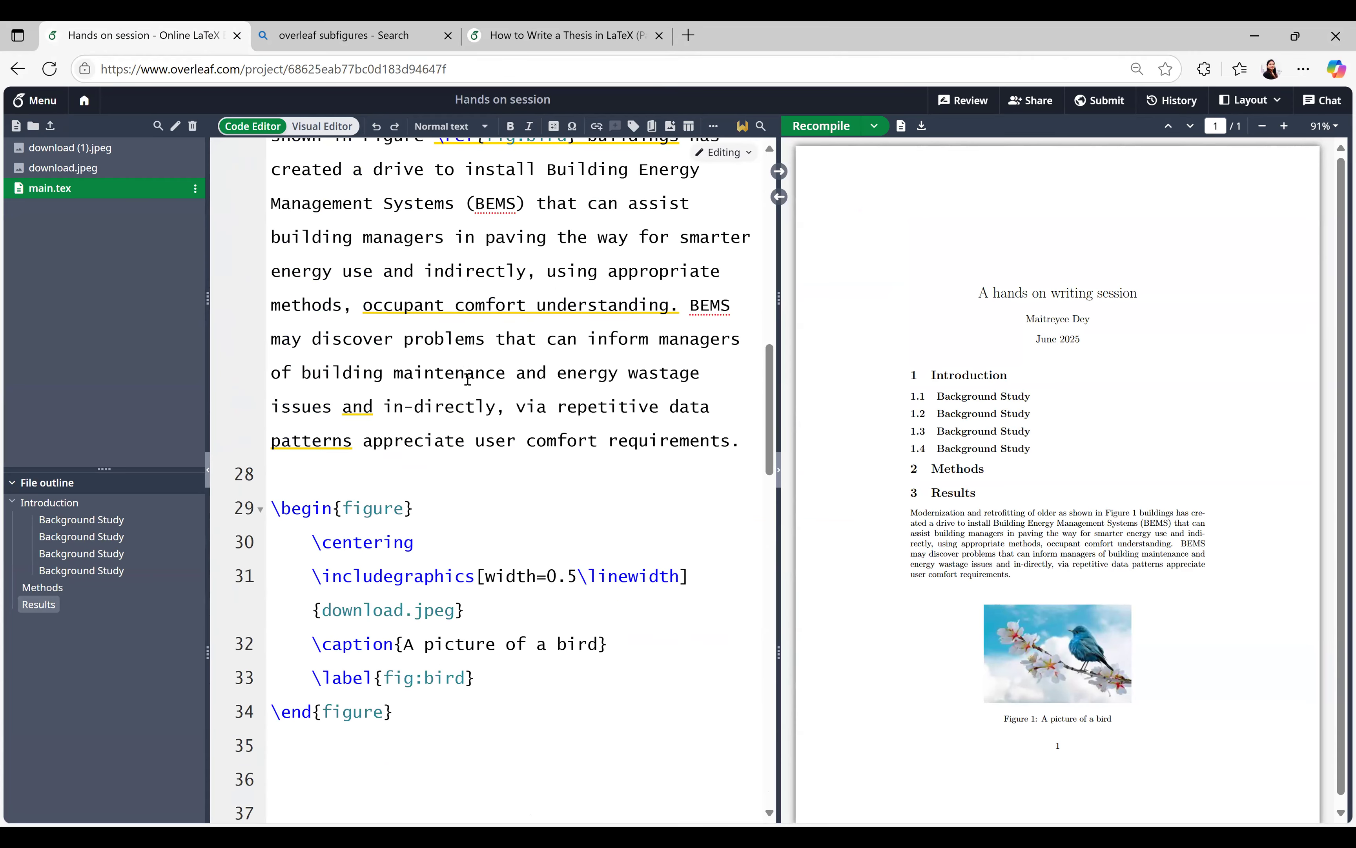
pyautogui.click(357, 475)
pyautogui.scroll(-4, 478, 484)
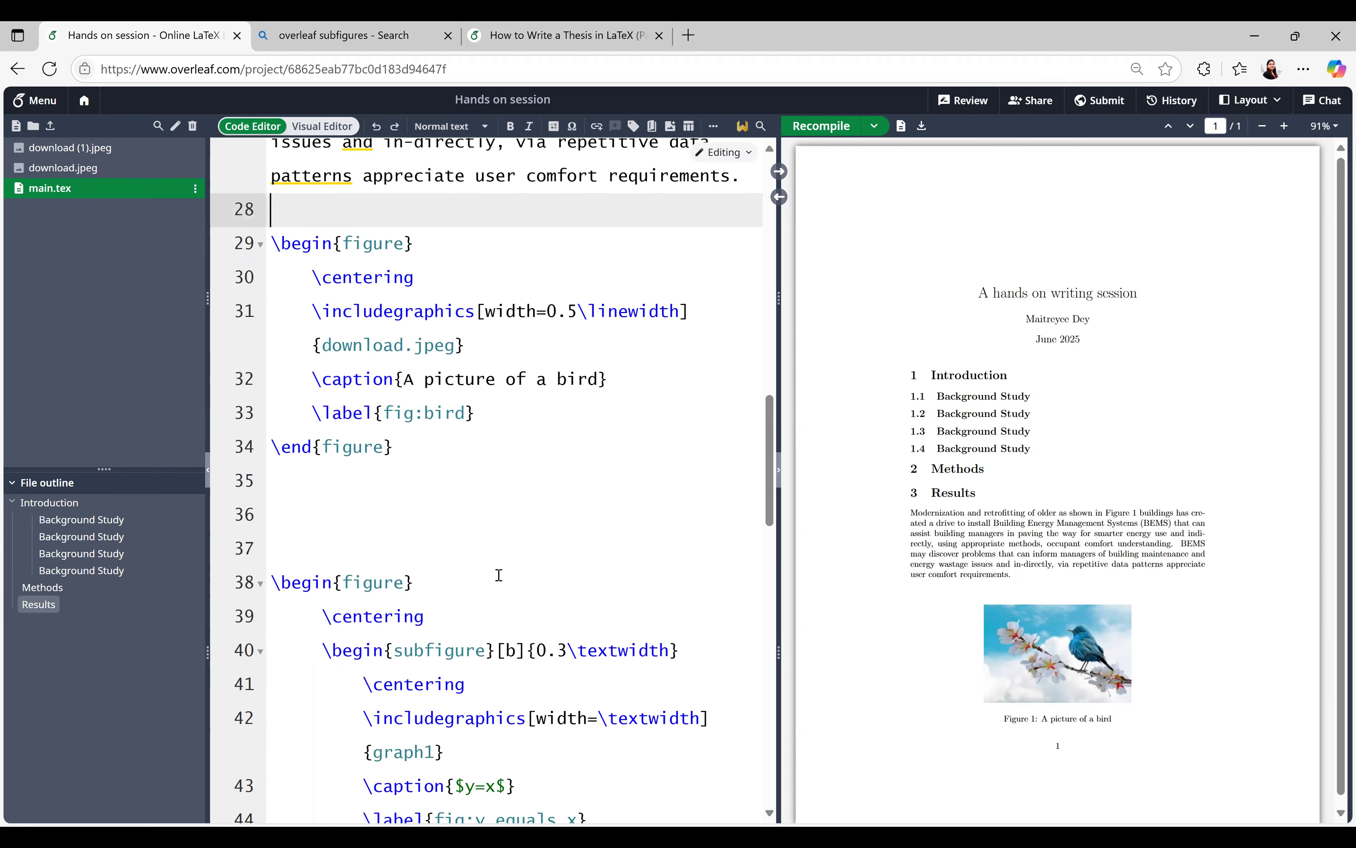
pyautogui.click(342, 517)
pyautogui.press('Return')
pyautogui.press('Return')
pyautogui.press('Return')
pyautogui.press('Return')
pyautogui.click(303, 515)
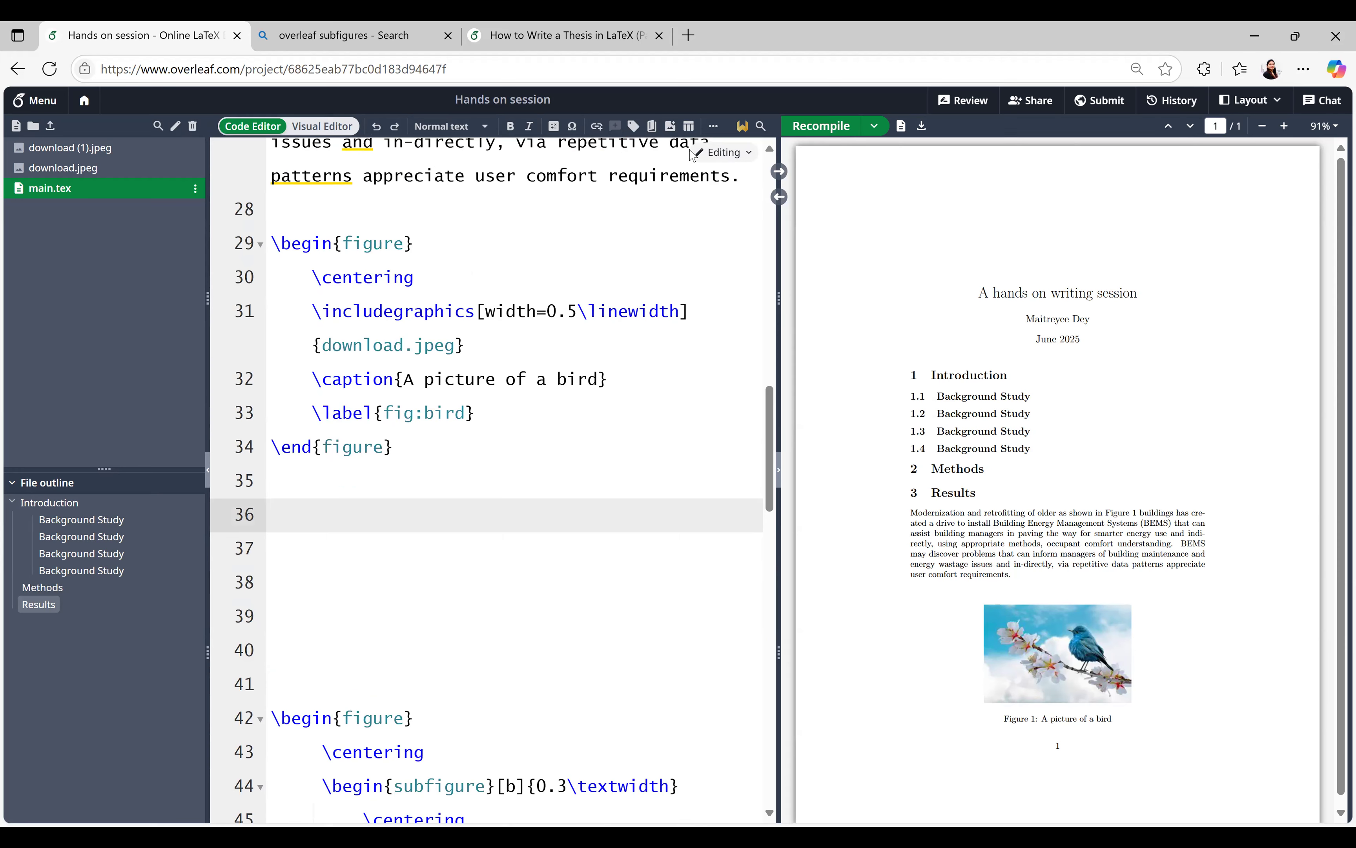
# Insert download.jpeg from the project files as a half-width figure with caption and label, captioned "A picture of tiger"
pyautogui.click(672, 128)
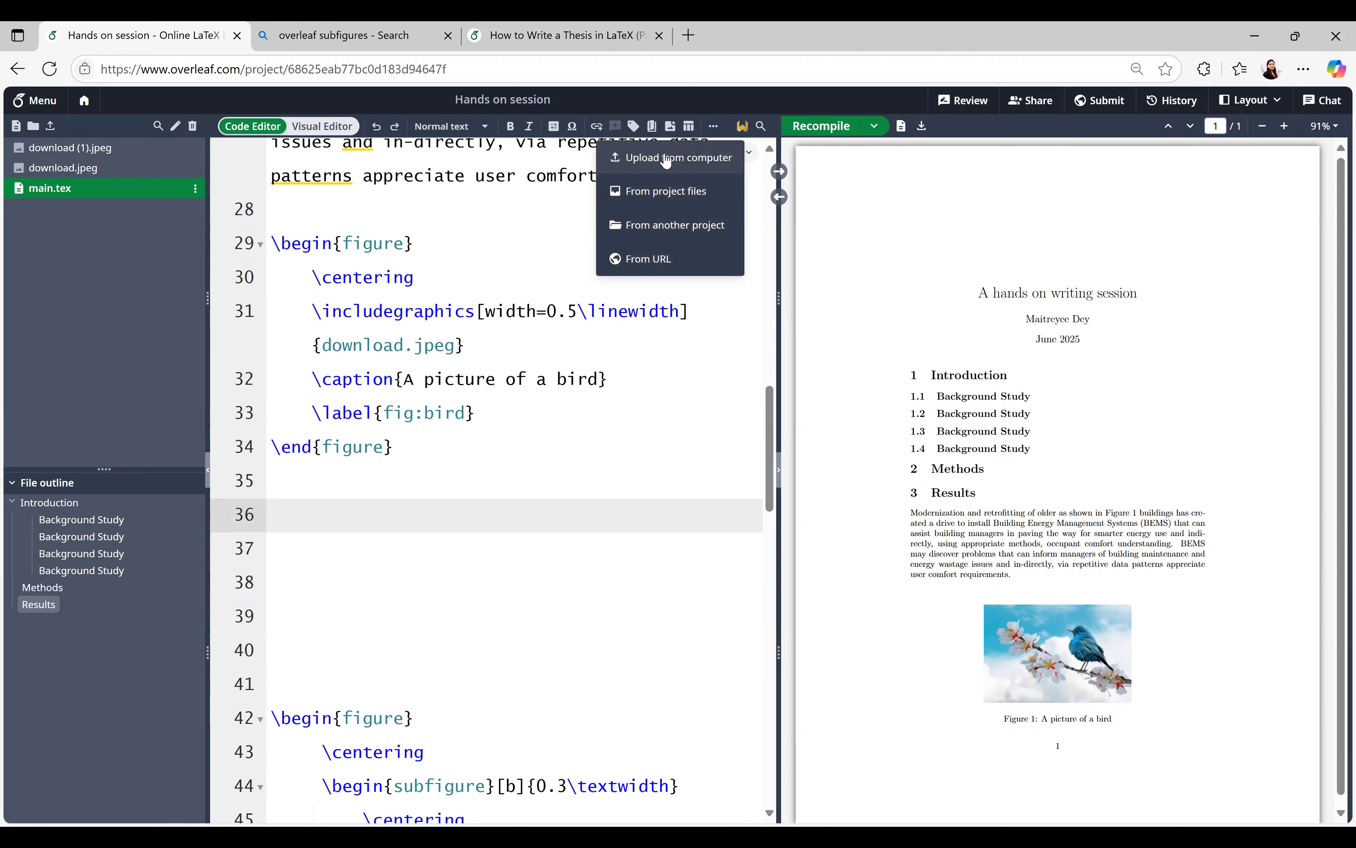
pyautogui.click(664, 191)
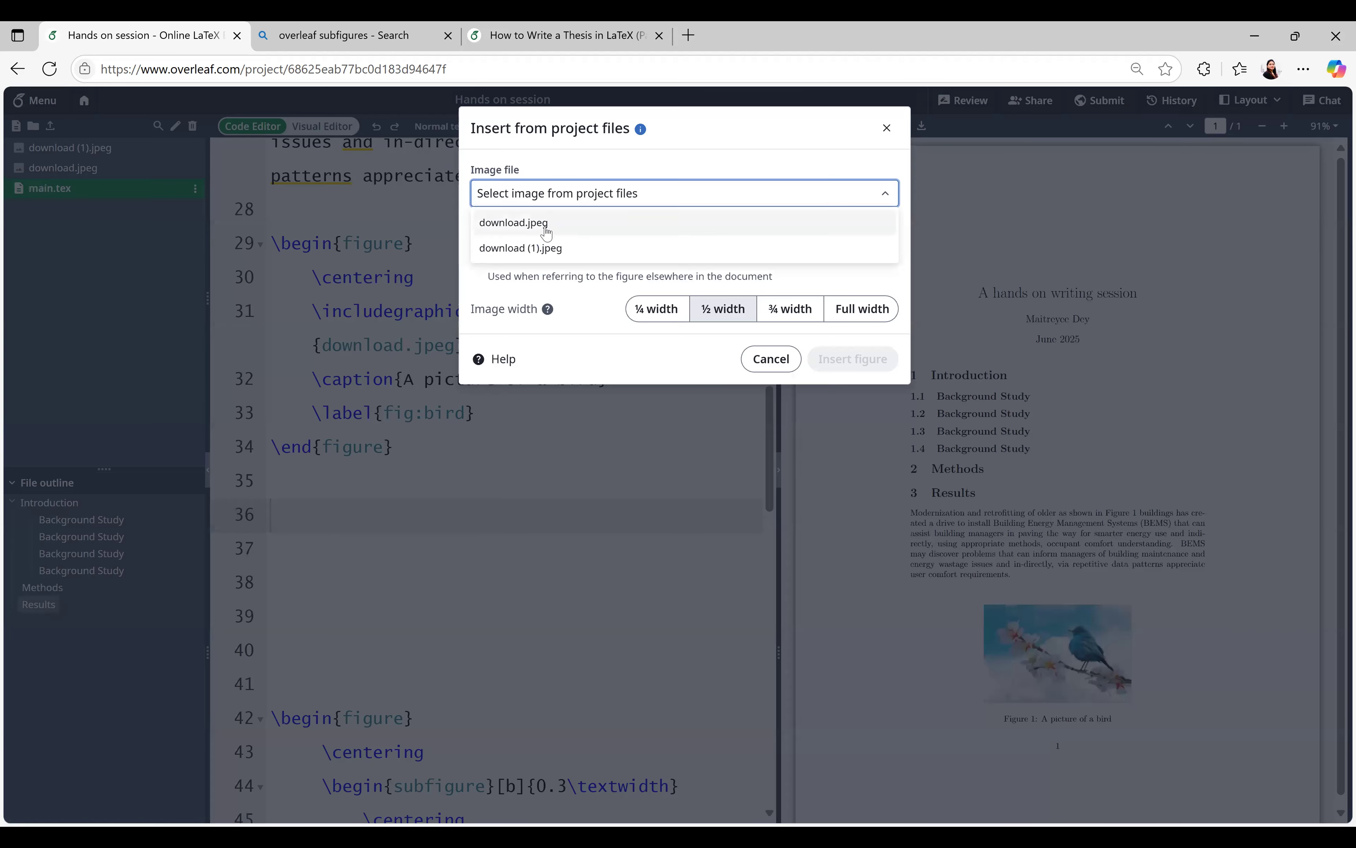
pyautogui.click(548, 224)
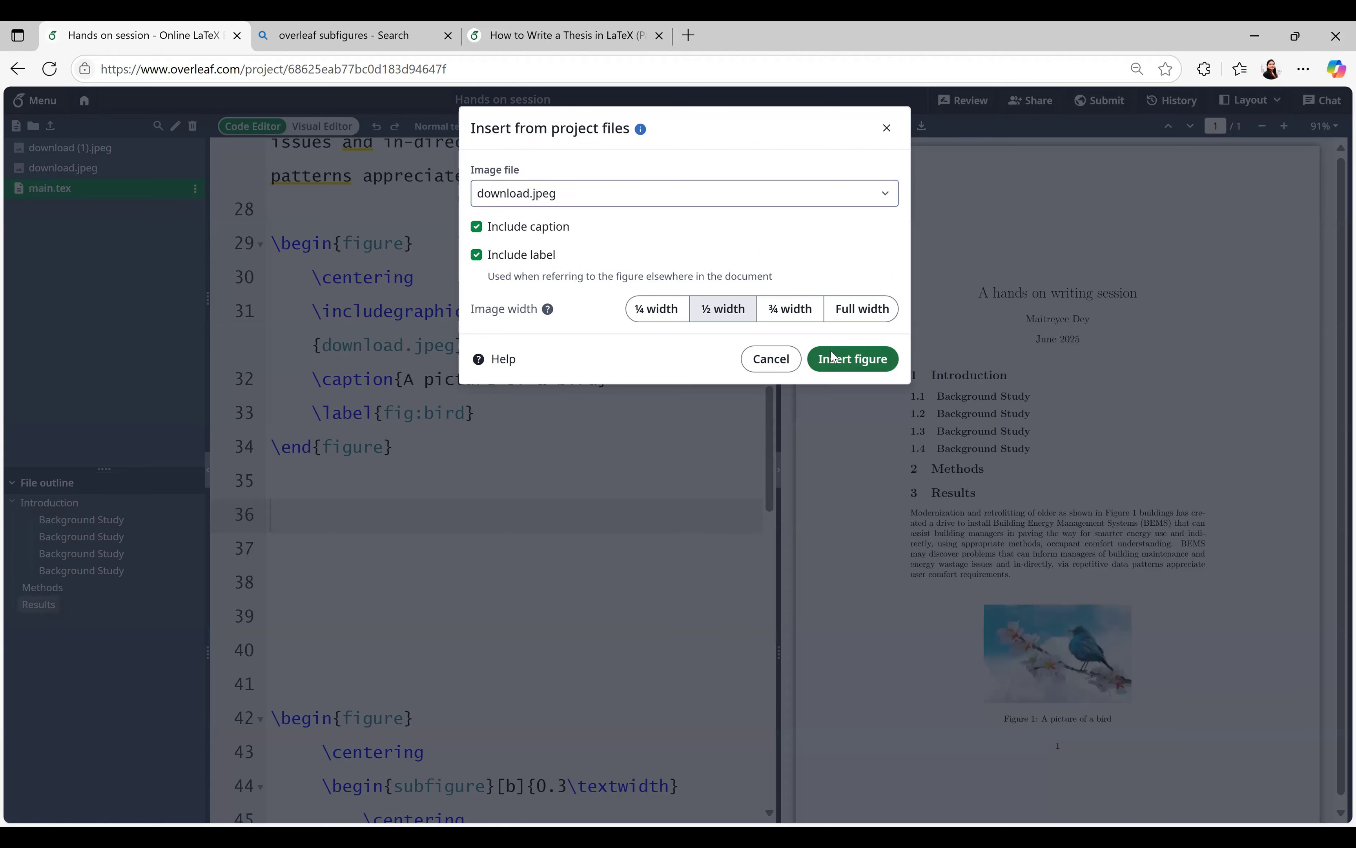
pyautogui.click(853, 358)
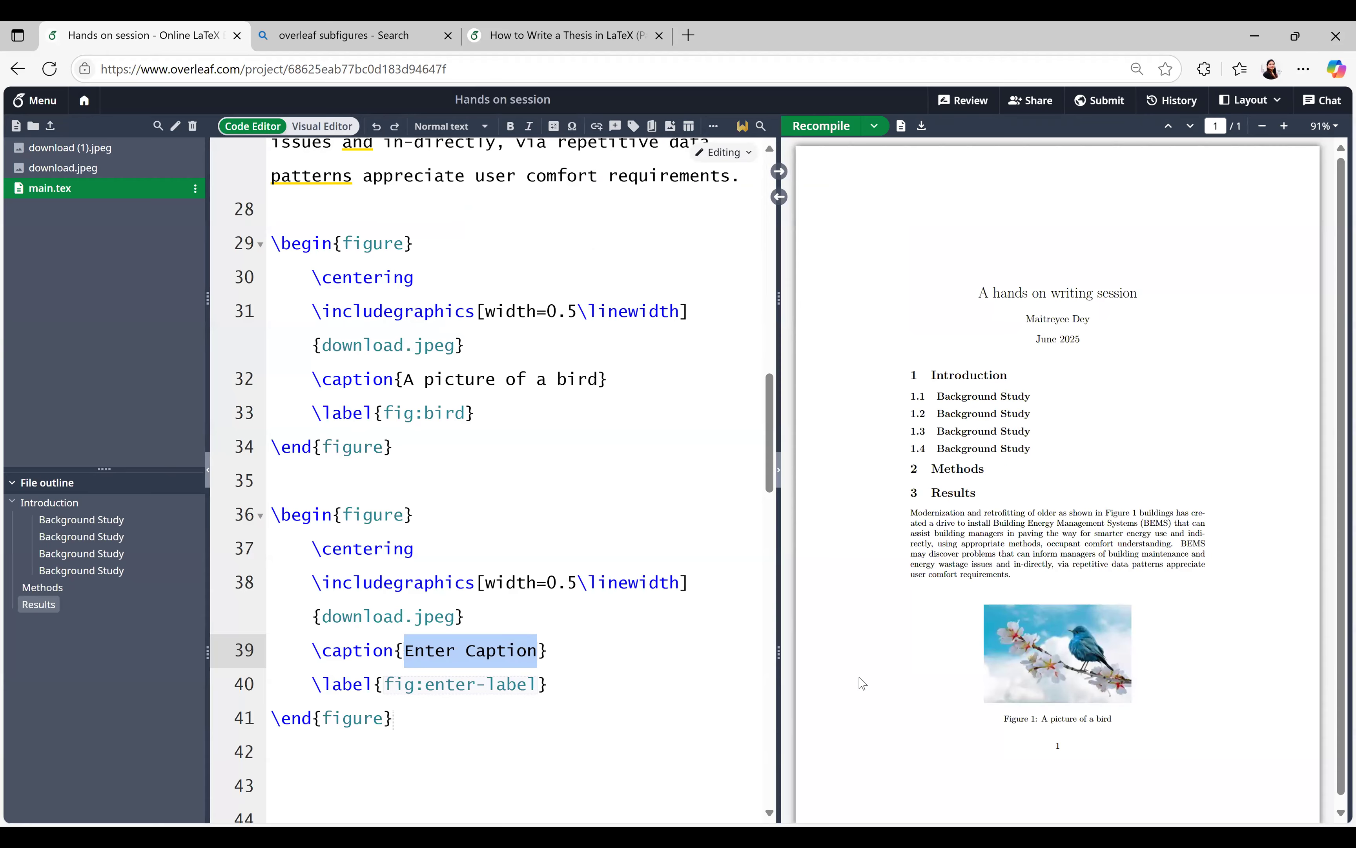
pyautogui.write('A picture of tiger')
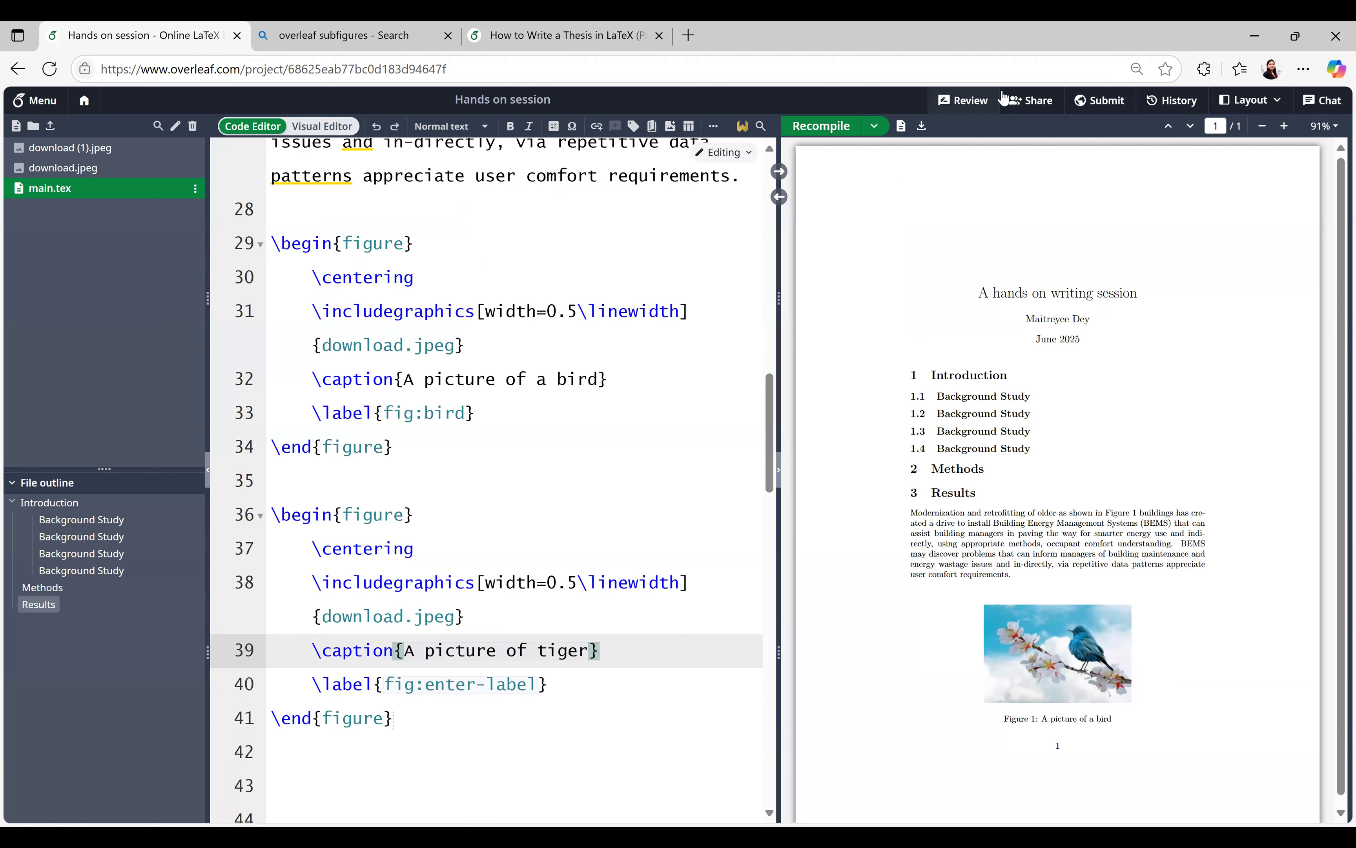
# Recompile the document and view the newly added figure in the PDF preview
pyautogui.click(828, 127)
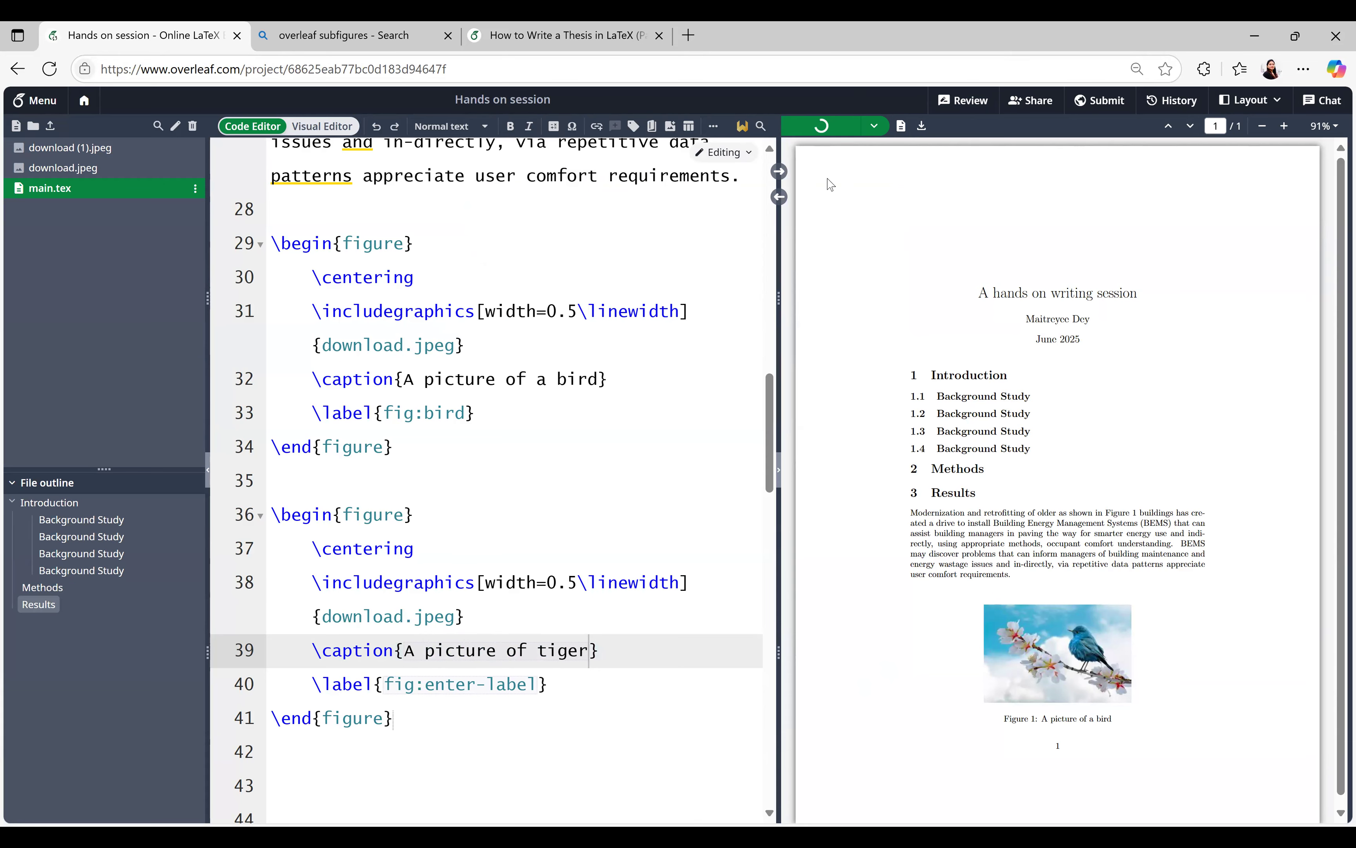
pyautogui.scroll(-6, 1140, 426)
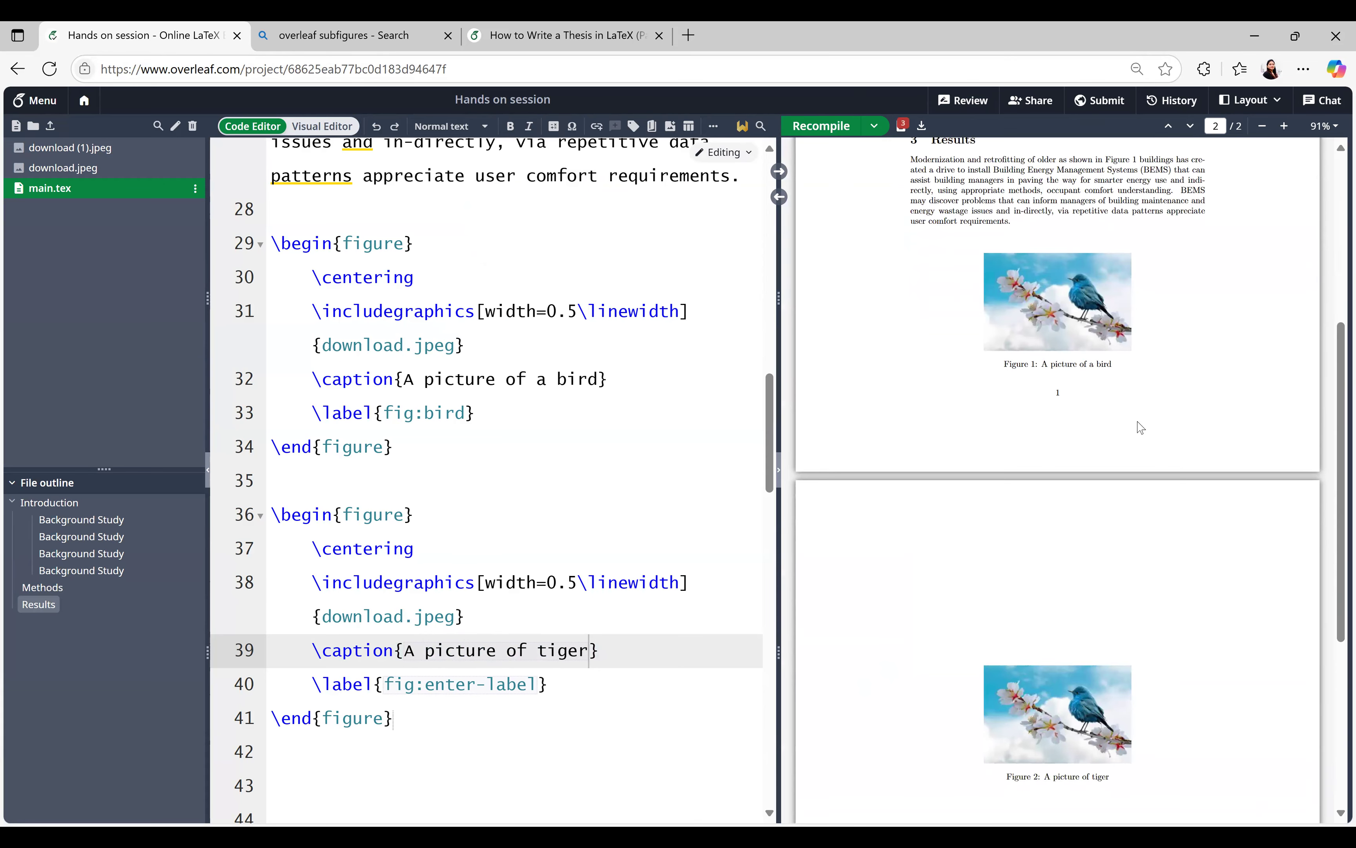
pyautogui.scroll(-2, 1140, 428)
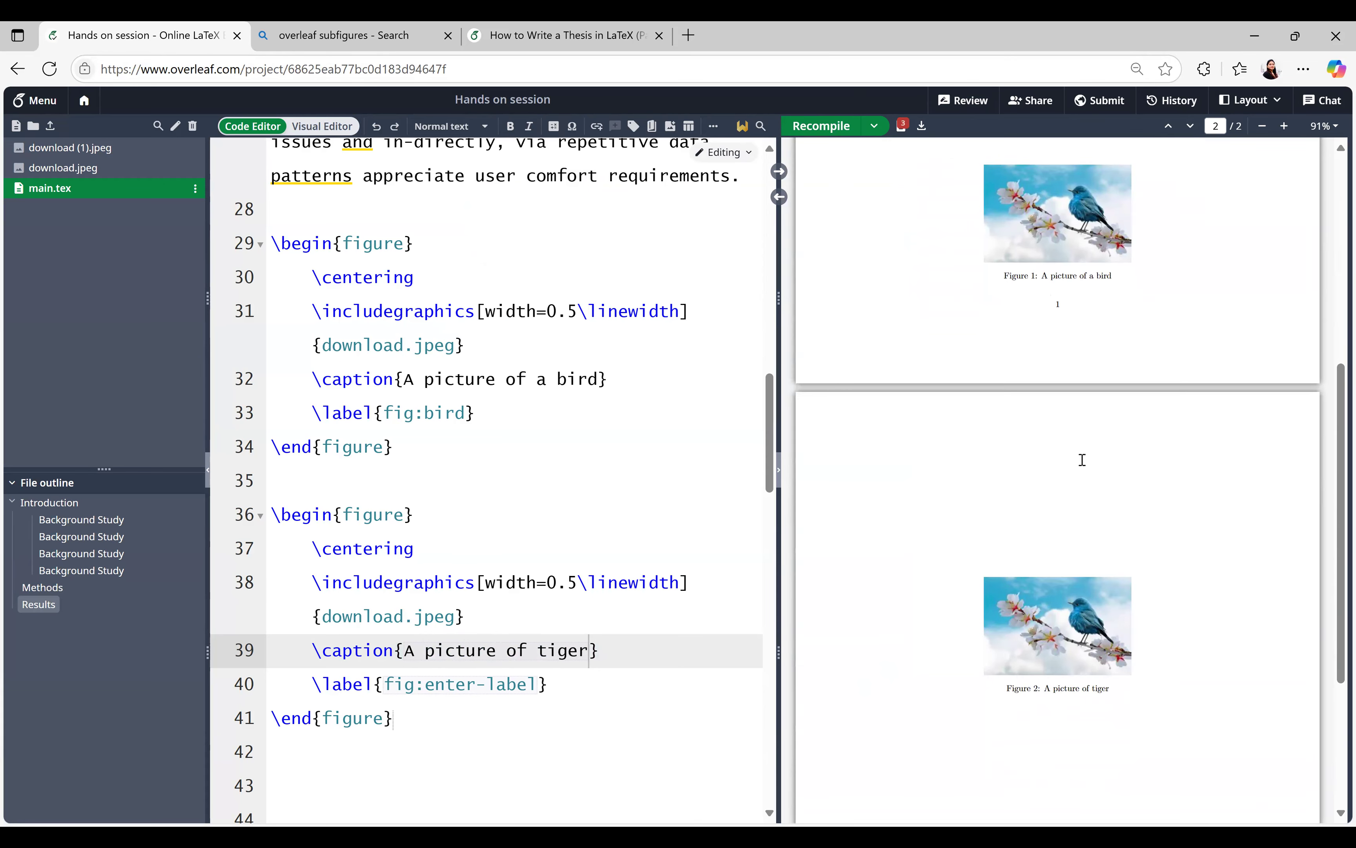
# Change the image file of the tiger figure to download (1).jpeg and recompile the document
pyautogui.click(403, 619)
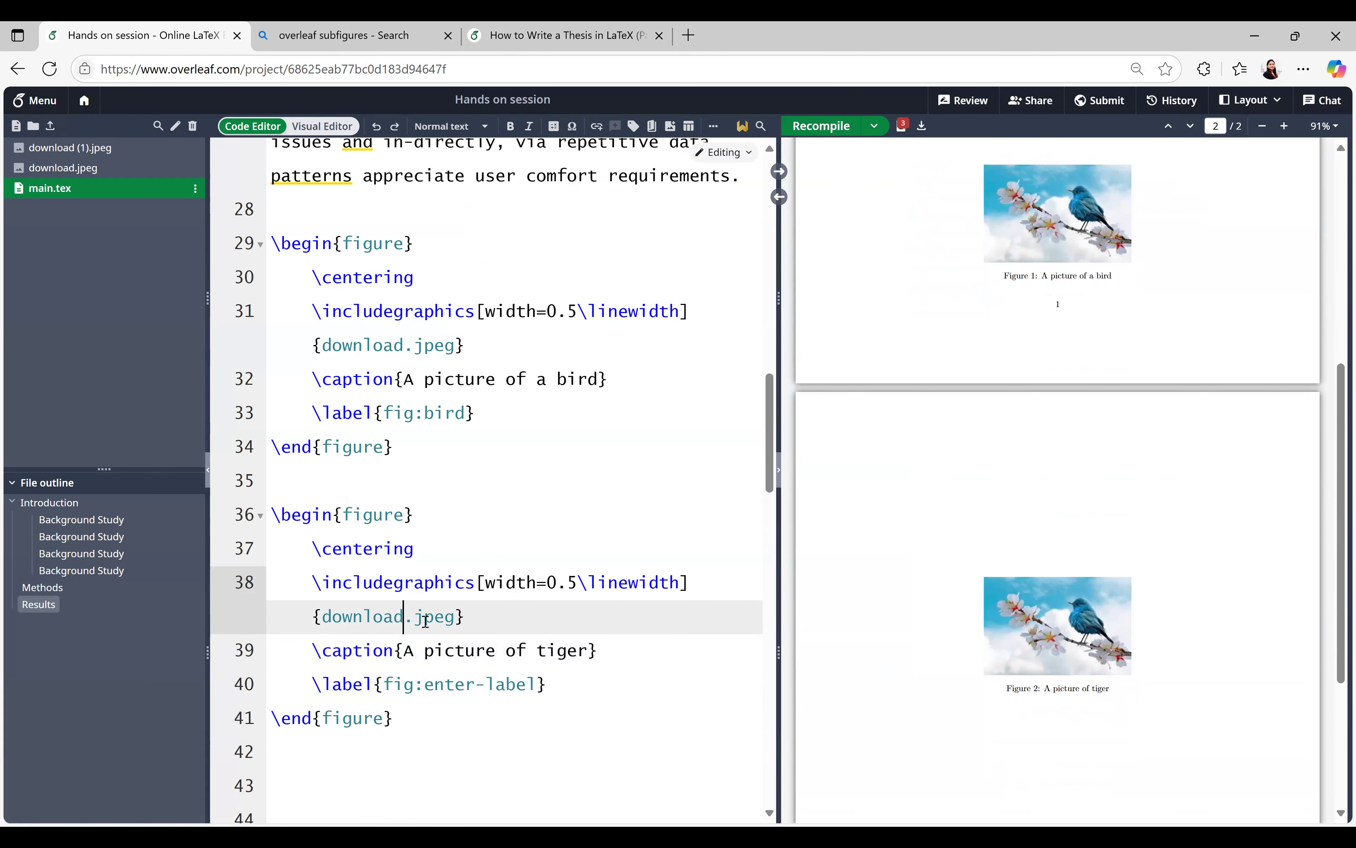
pyautogui.moveTo(455, 618); pyautogui.dragTo(322, 619)
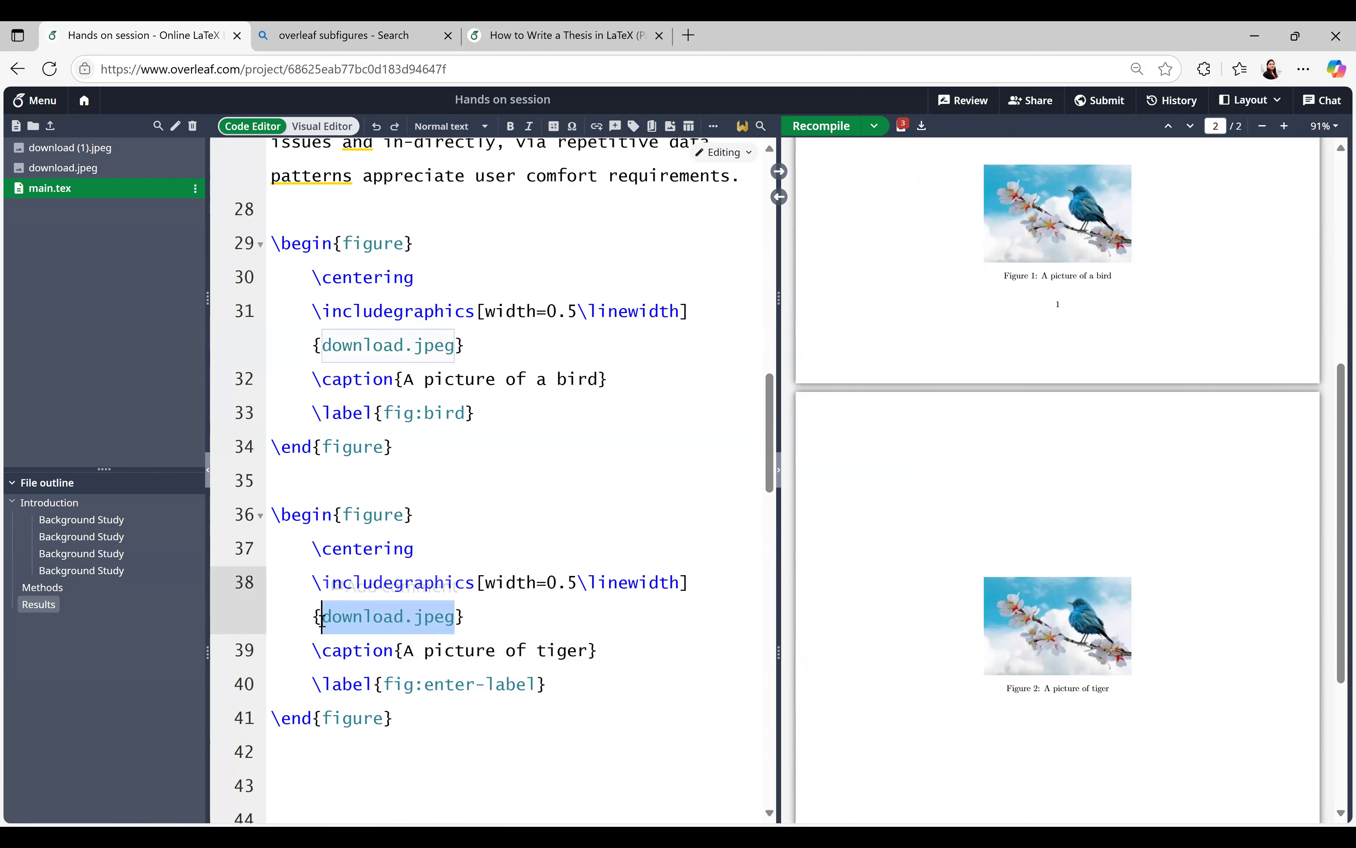
pyautogui.press('BackSpace')
pyautogui.click(791, 608)
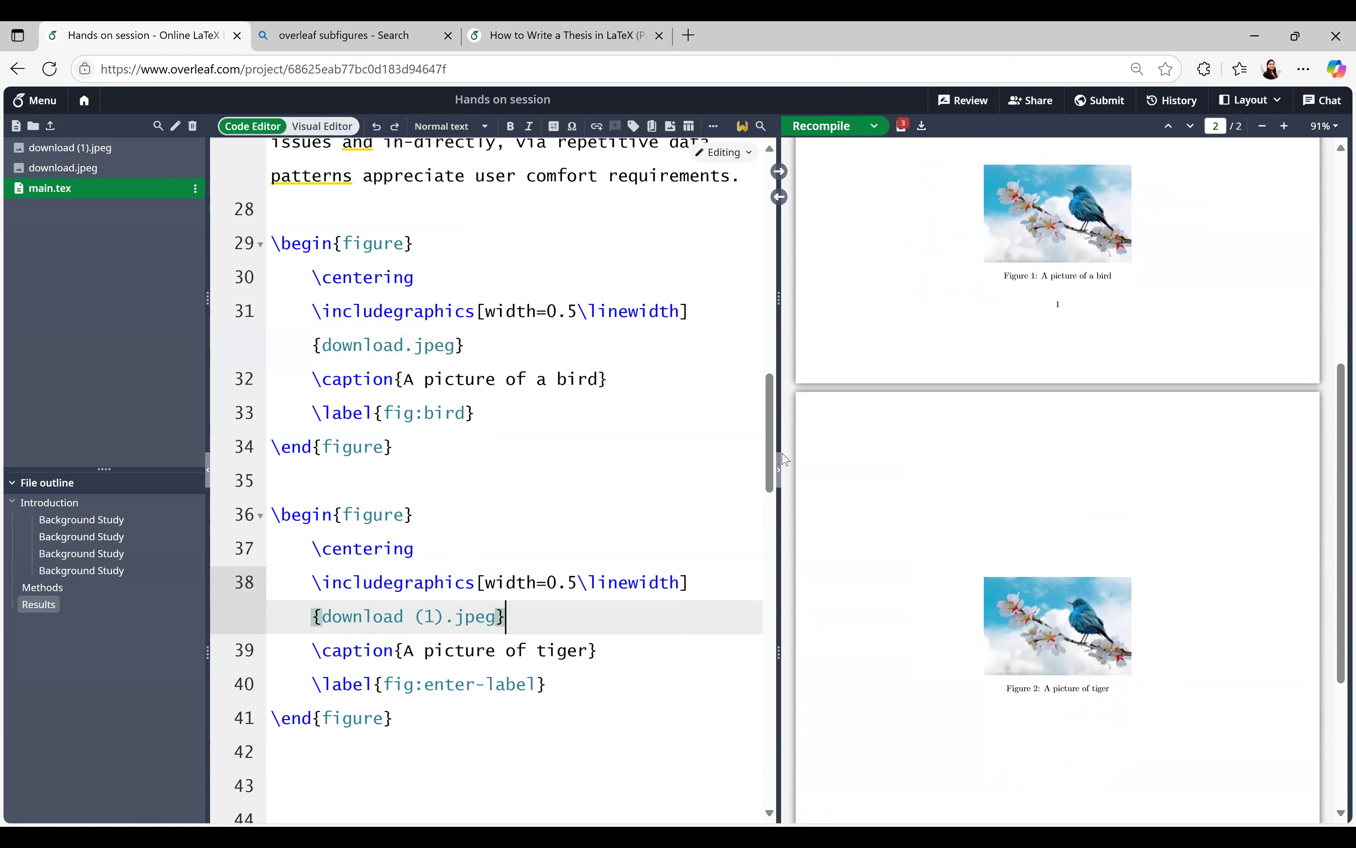
pyautogui.click(833, 129)
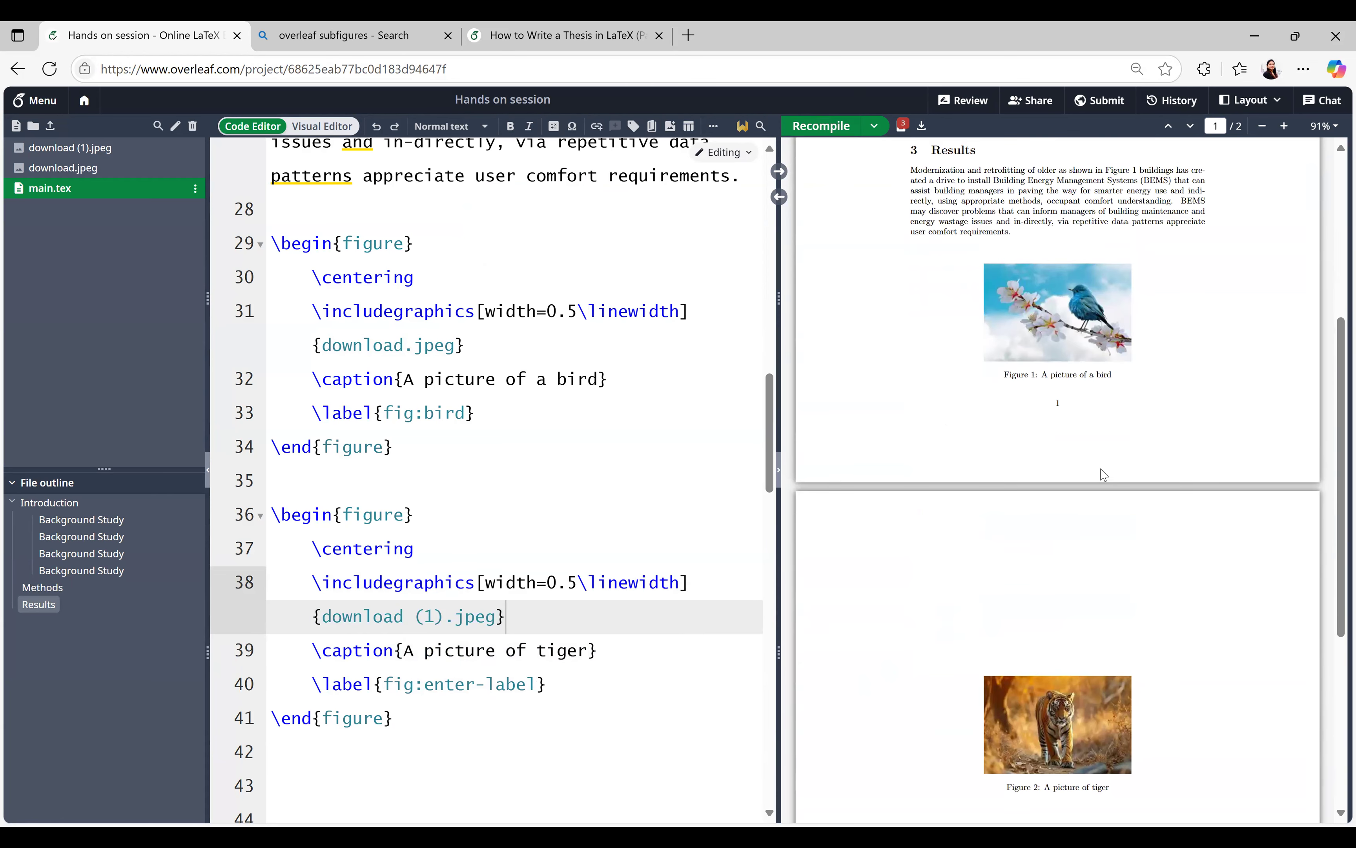
# Check the bird and tiger figure captions and the subfigure placeholders in the compiled PDF
pyautogui.scroll(-2, 1104, 475)
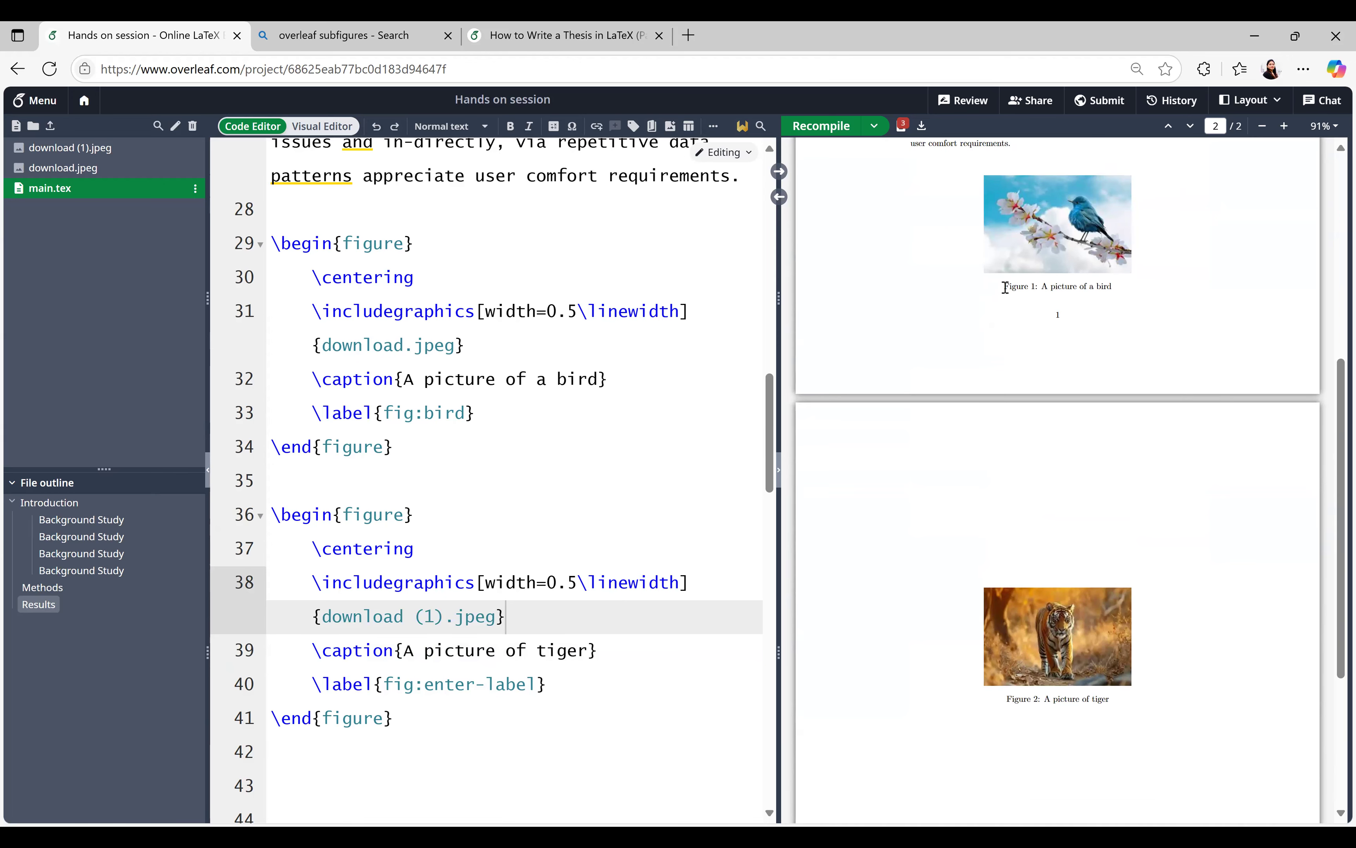
pyautogui.moveTo(1005, 287); pyautogui.dragTo(1106, 289)
pyautogui.moveTo(1009, 697); pyautogui.dragTo(1123, 704)
pyautogui.scroll(-5, 1029, 564)
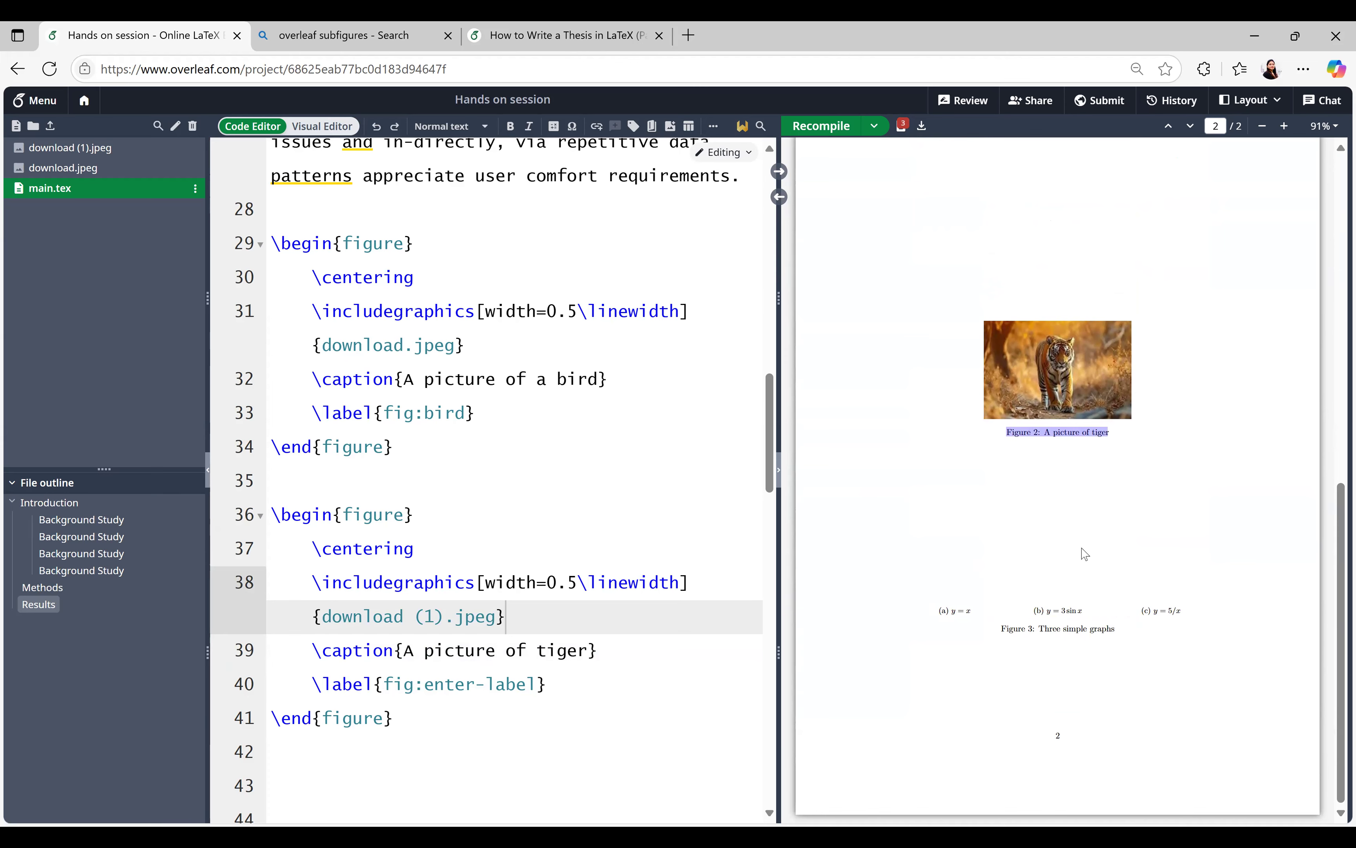
# Delete the third subfigure (graph3) and its preceding \hfill from the pasted subfigure code
pyautogui.scroll(-10, 455, 523)
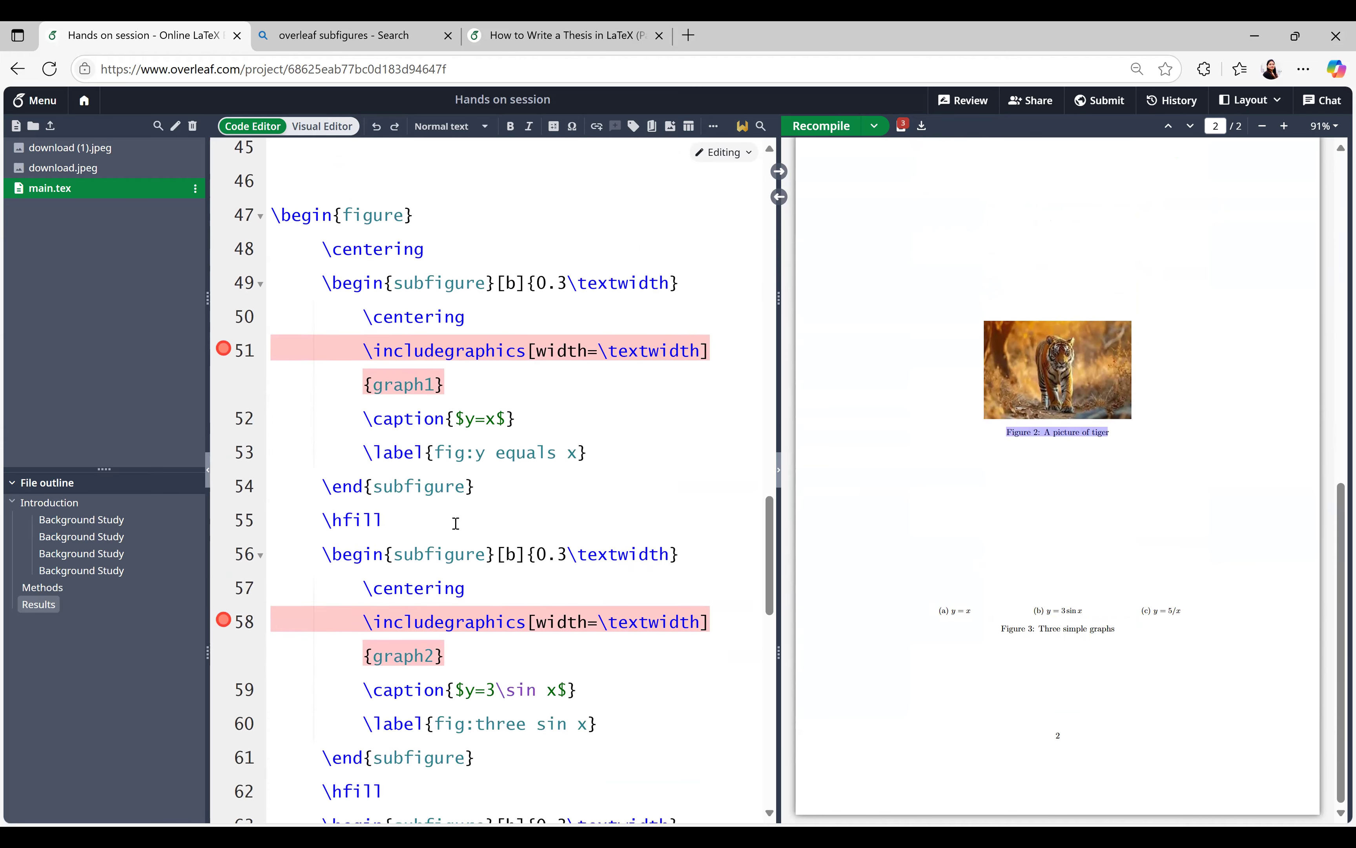
pyautogui.scroll(-10, 456, 523)
pyautogui.scroll(-1, 429, 548)
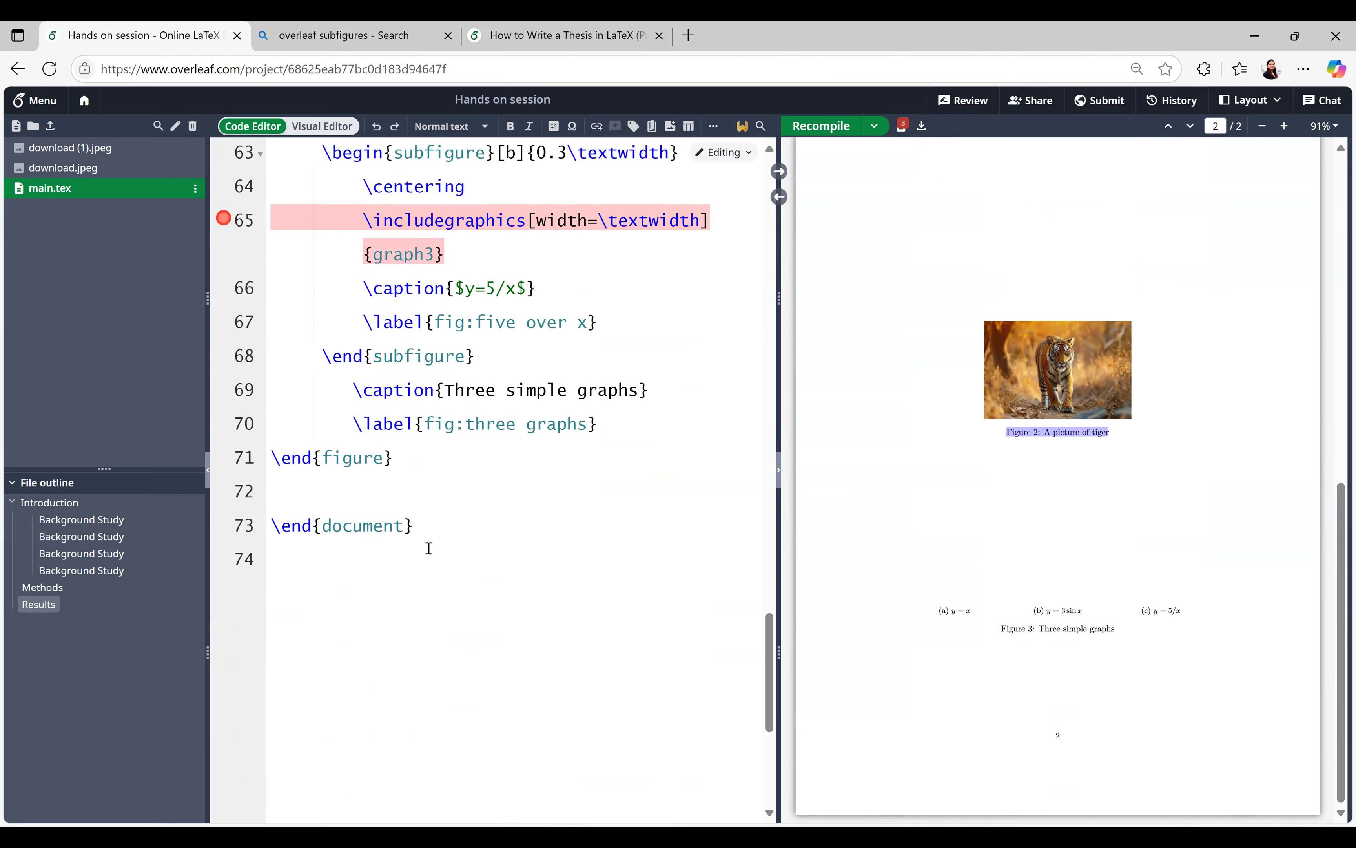
pyautogui.scroll(4, 428, 547)
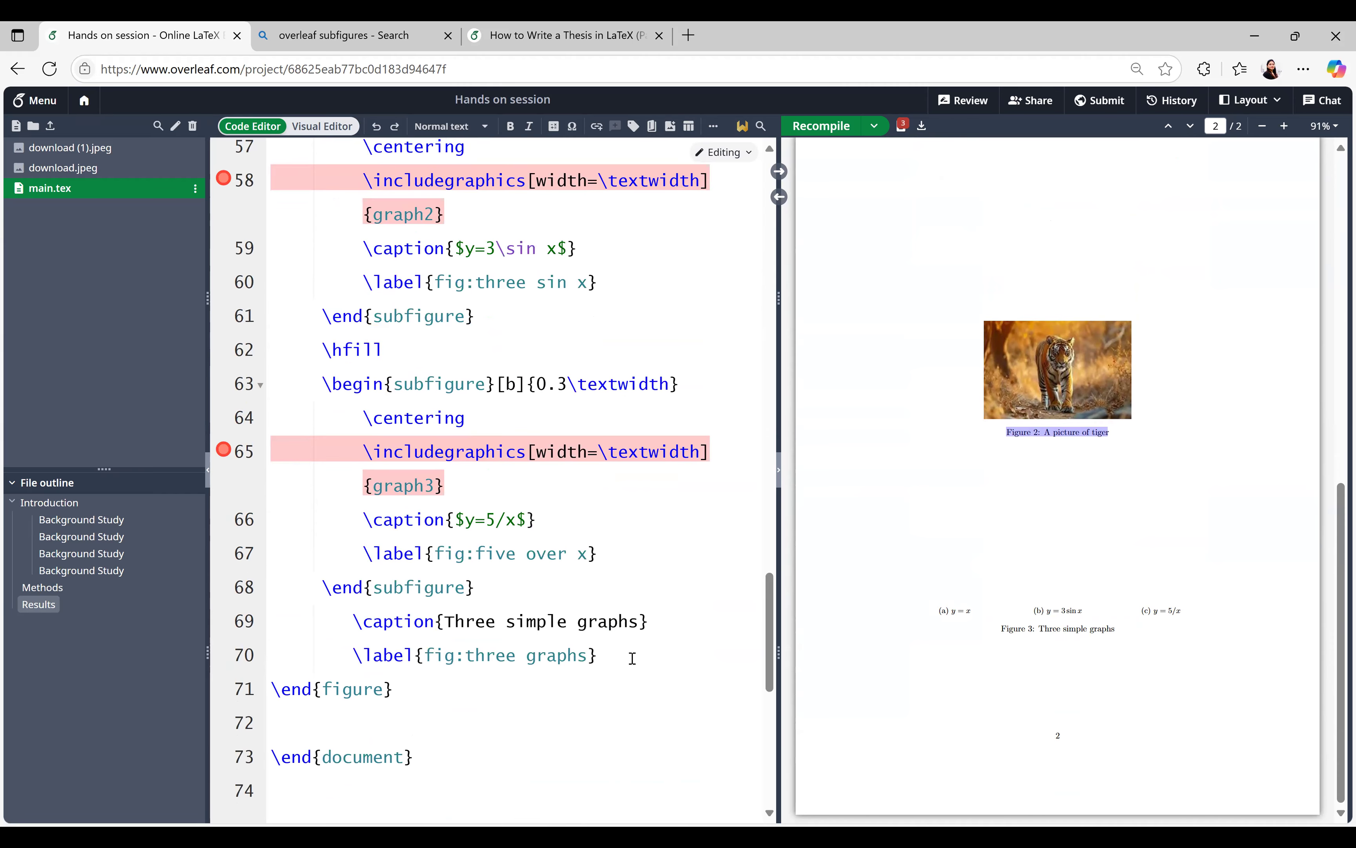
pyautogui.moveTo(491, 591); pyautogui.dragTo(255, 359)
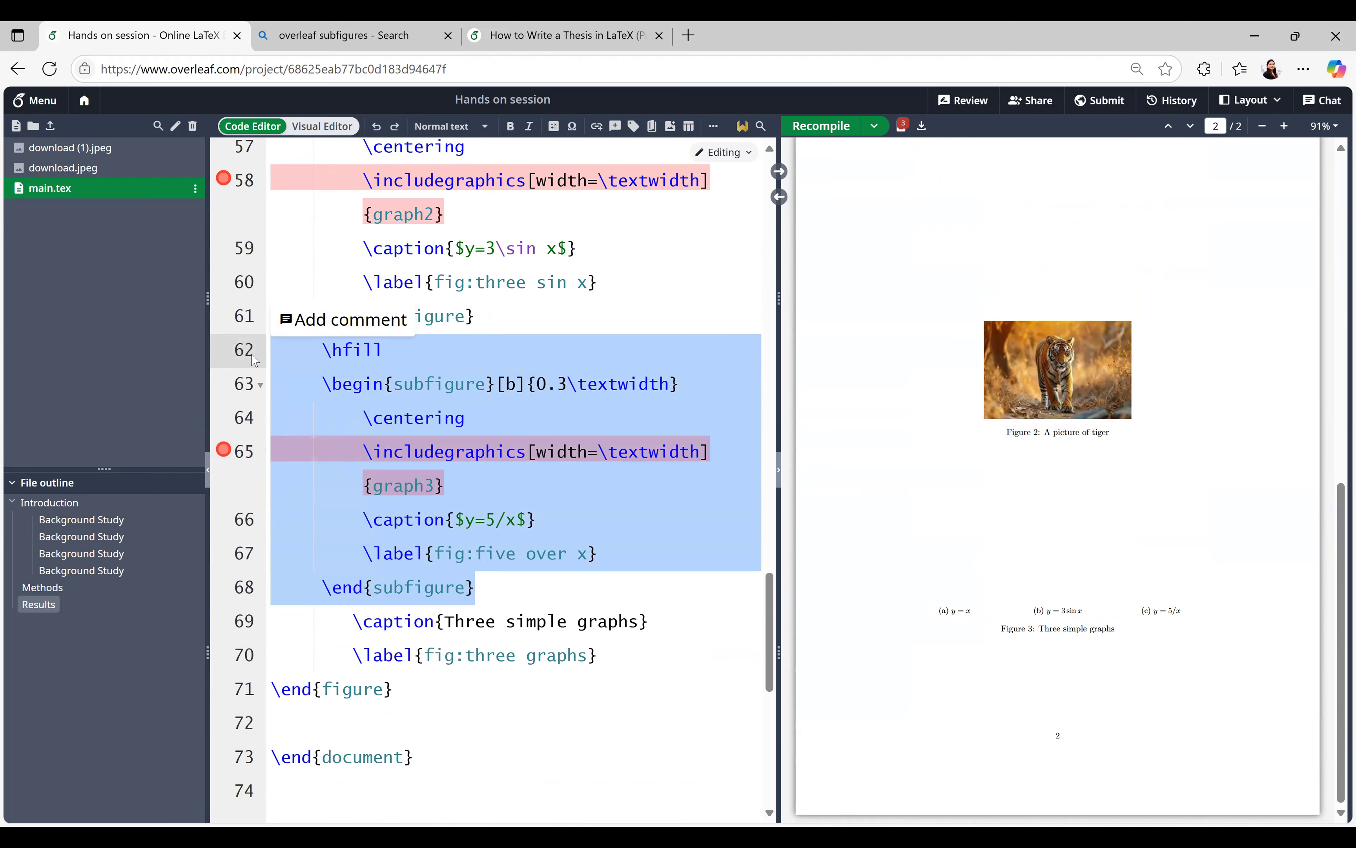
pyautogui.press('BackSpace')
pyautogui.press('BackSpace')
pyautogui.scroll(8, 467, 446)
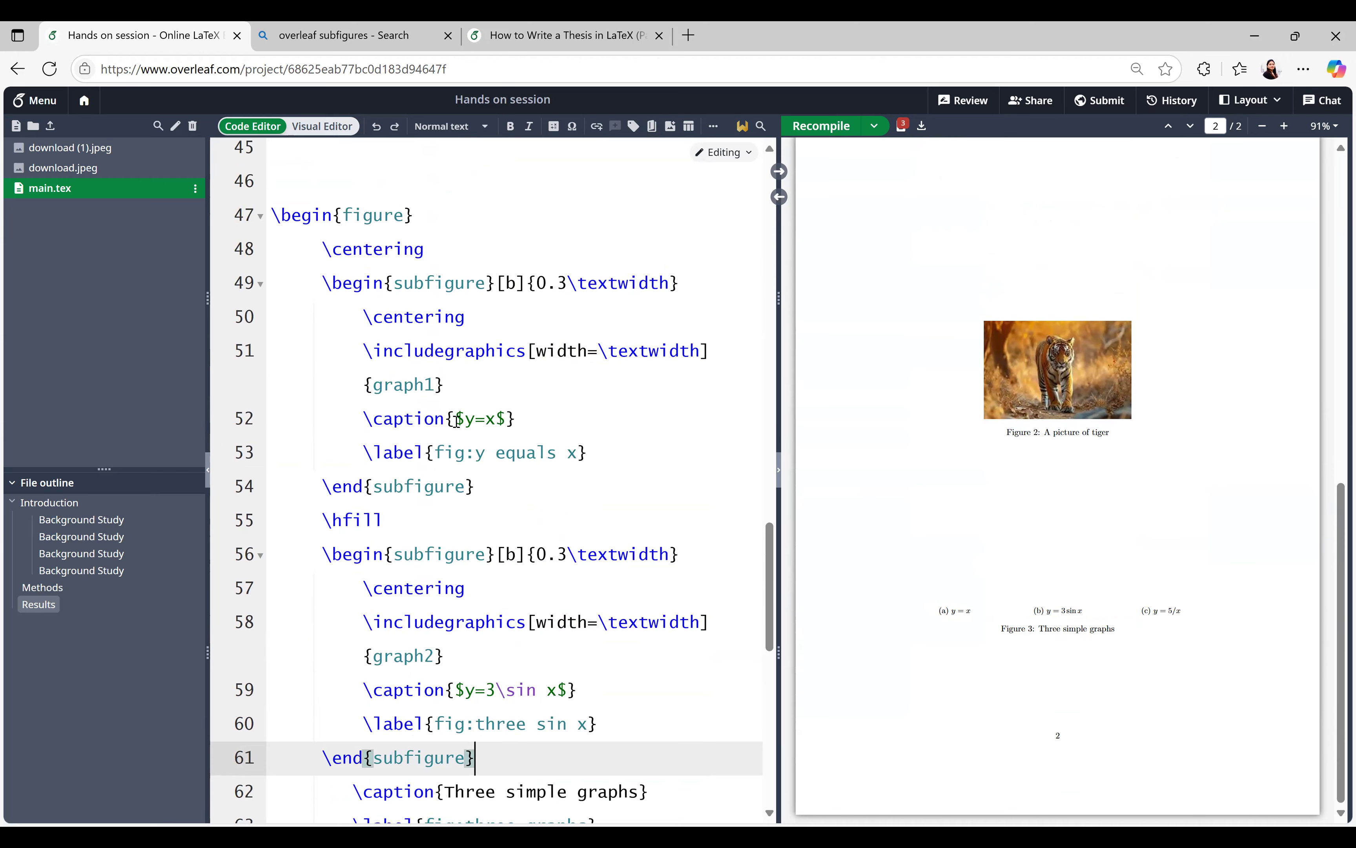
# Replace graph1 in the first subfigure's \includegraphics with download (1).jpeg
pyautogui.doubleClick(405, 386)
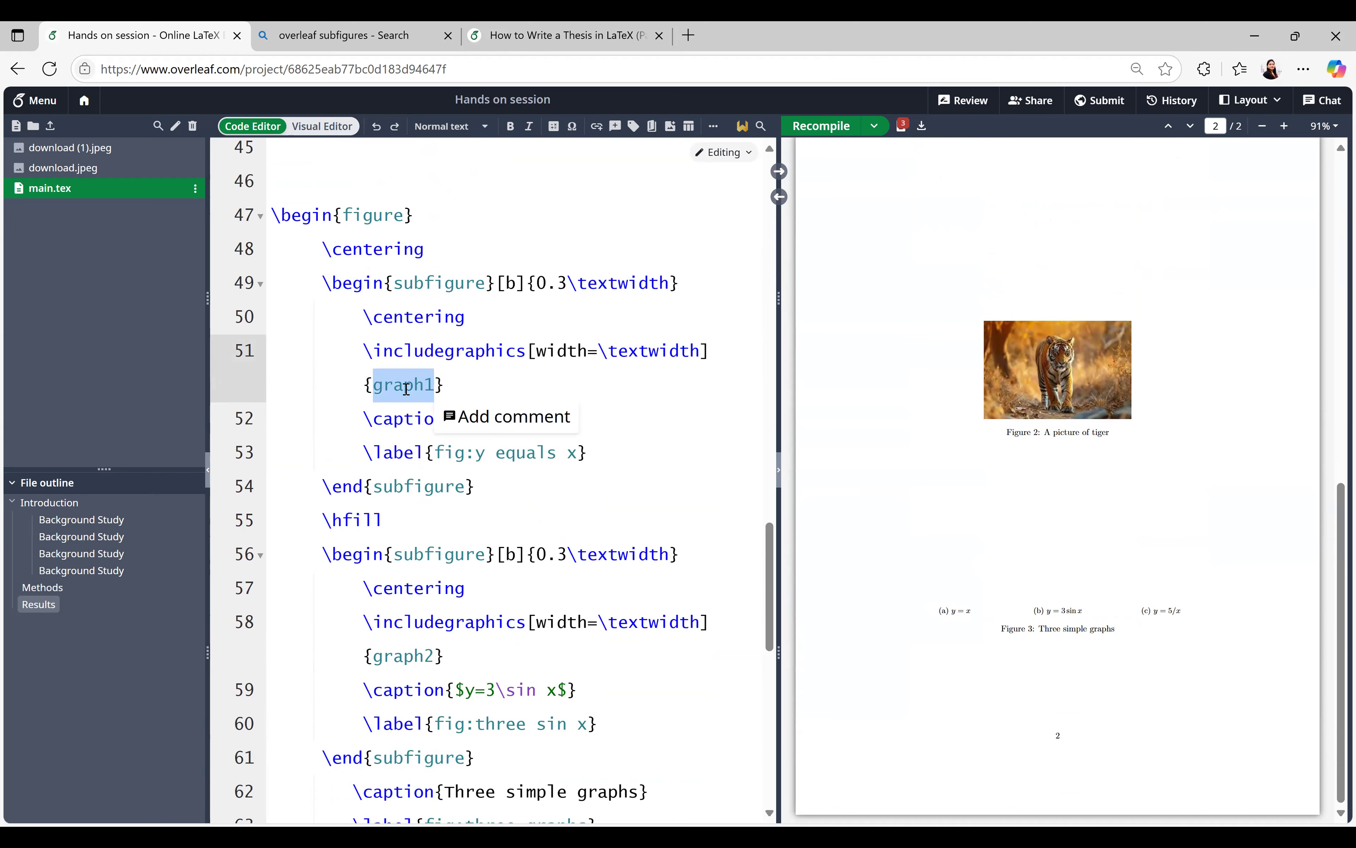
pyautogui.press('BackSpace')
pyautogui.click(819, 373)
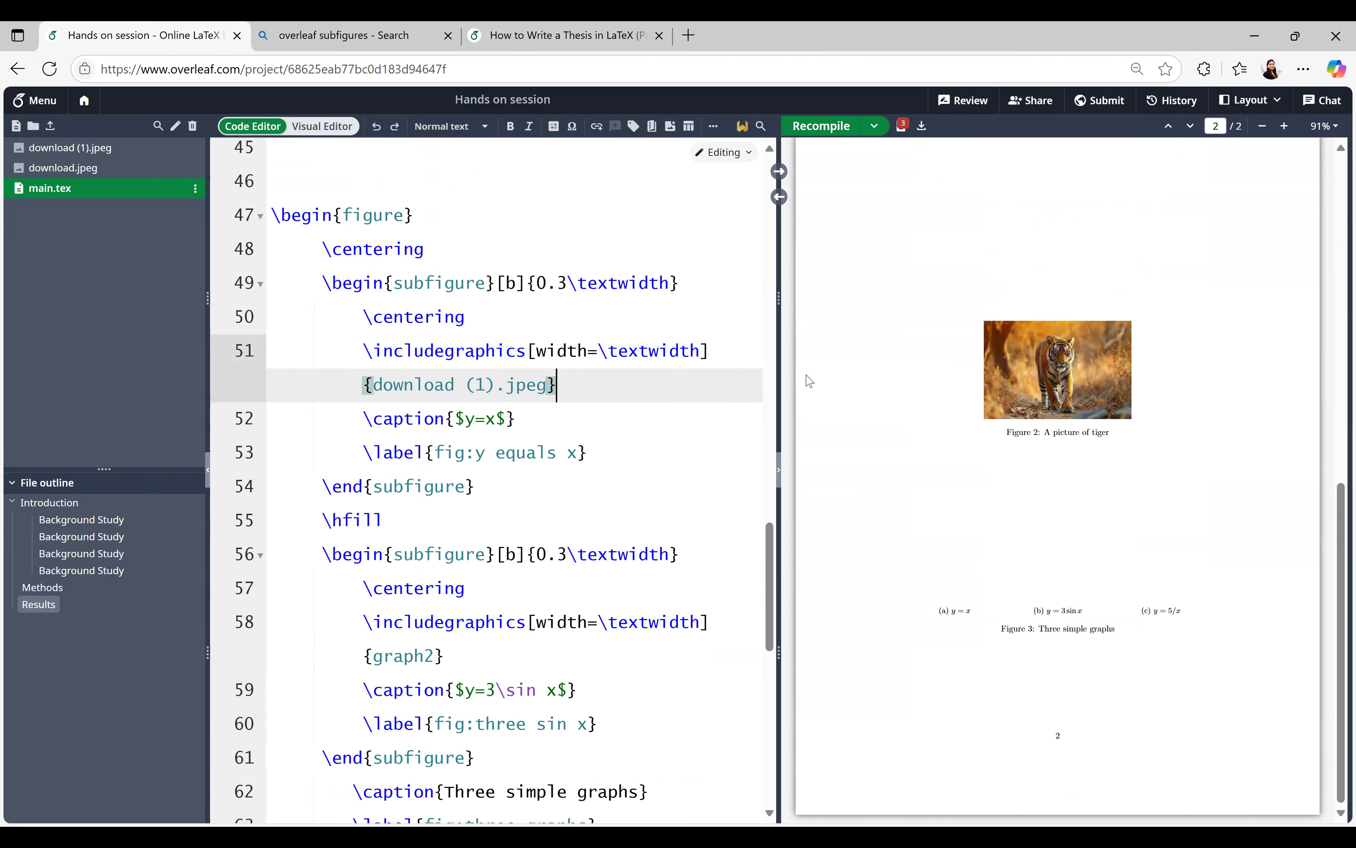
# Replace graph2 in the second subfigure's \includegraphics with download.jpeg
pyautogui.scroll(-1, 509, 611)
pyautogui.moveTo(374, 568); pyautogui.dragTo(435, 568)
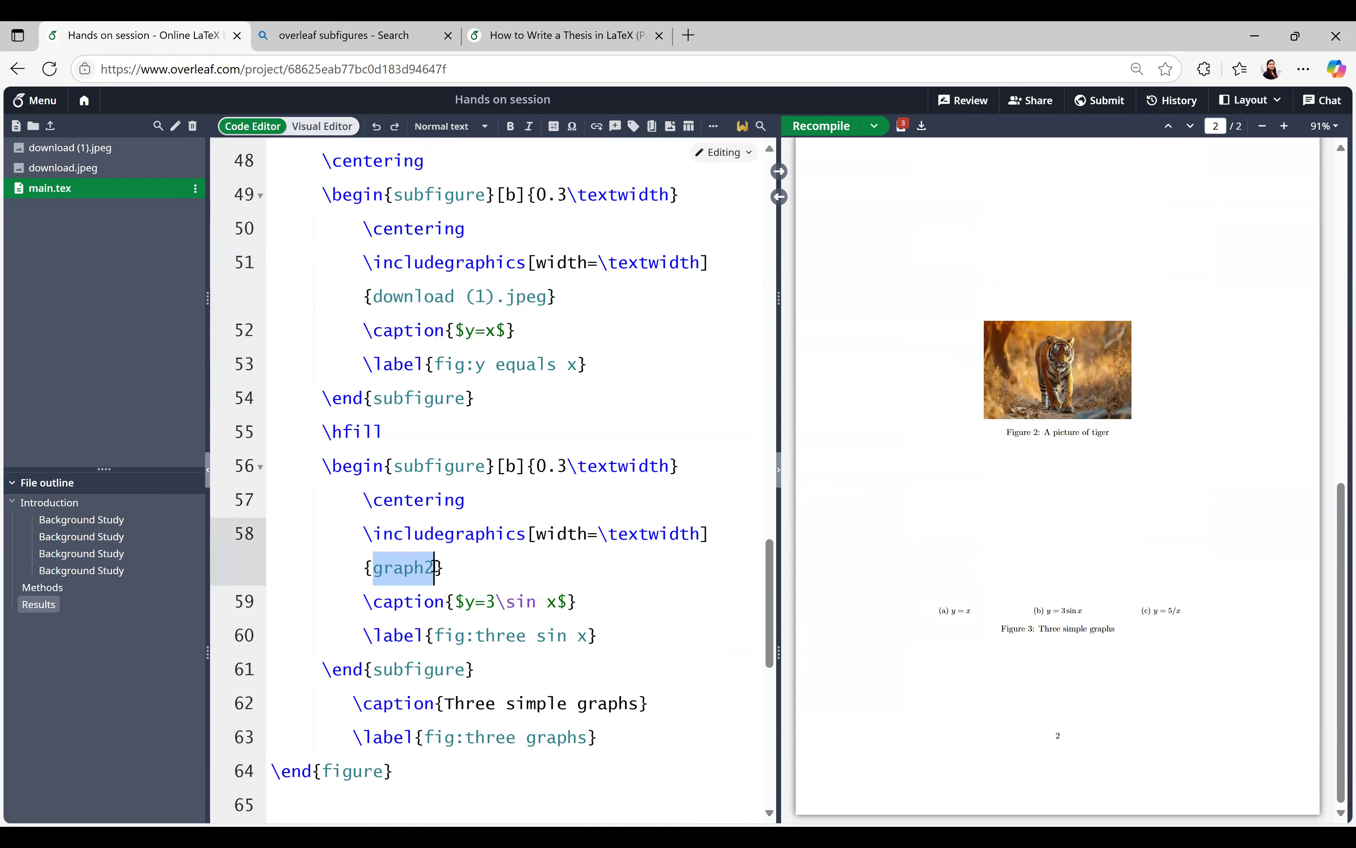
pyautogui.press('BackSpace')
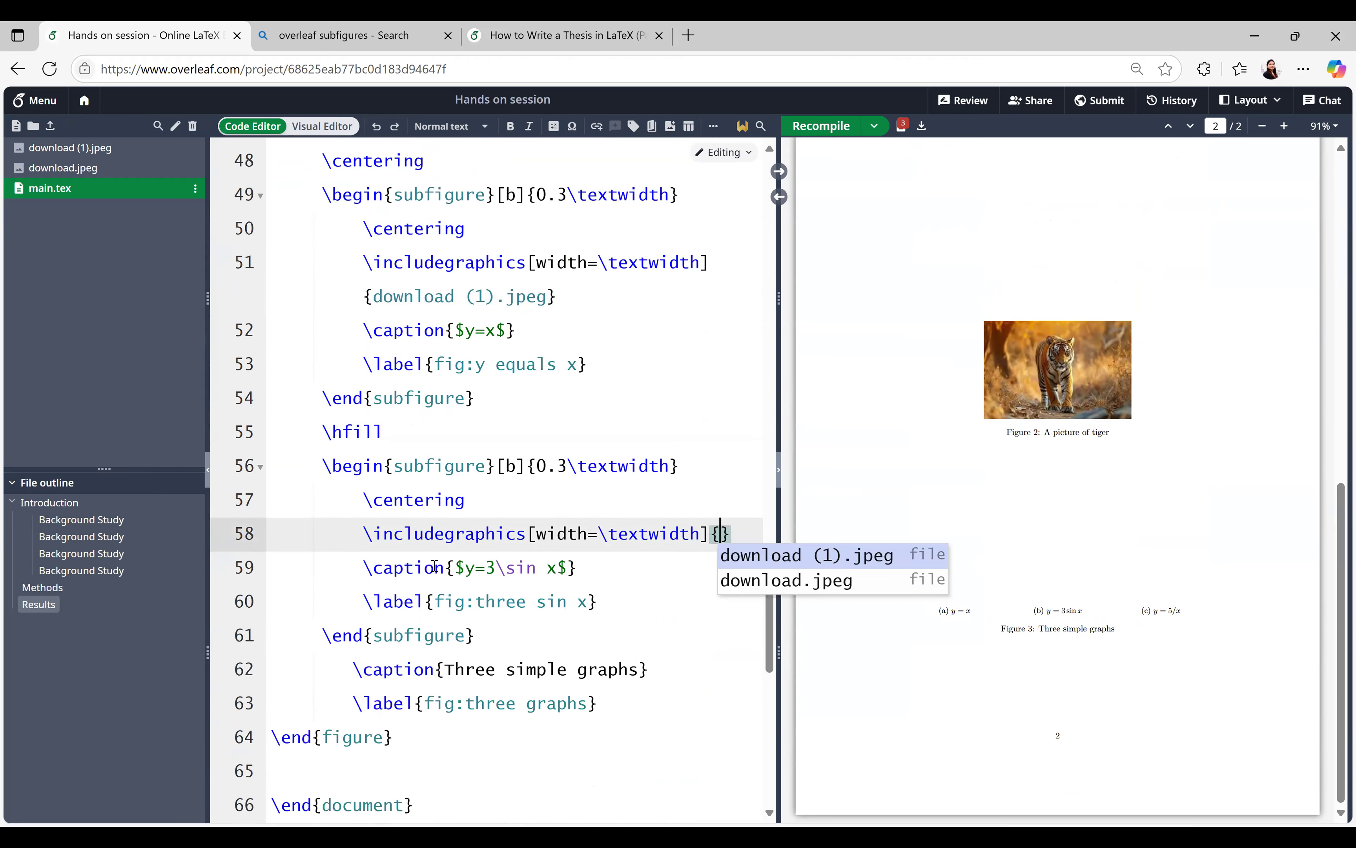
pyautogui.click(791, 583)
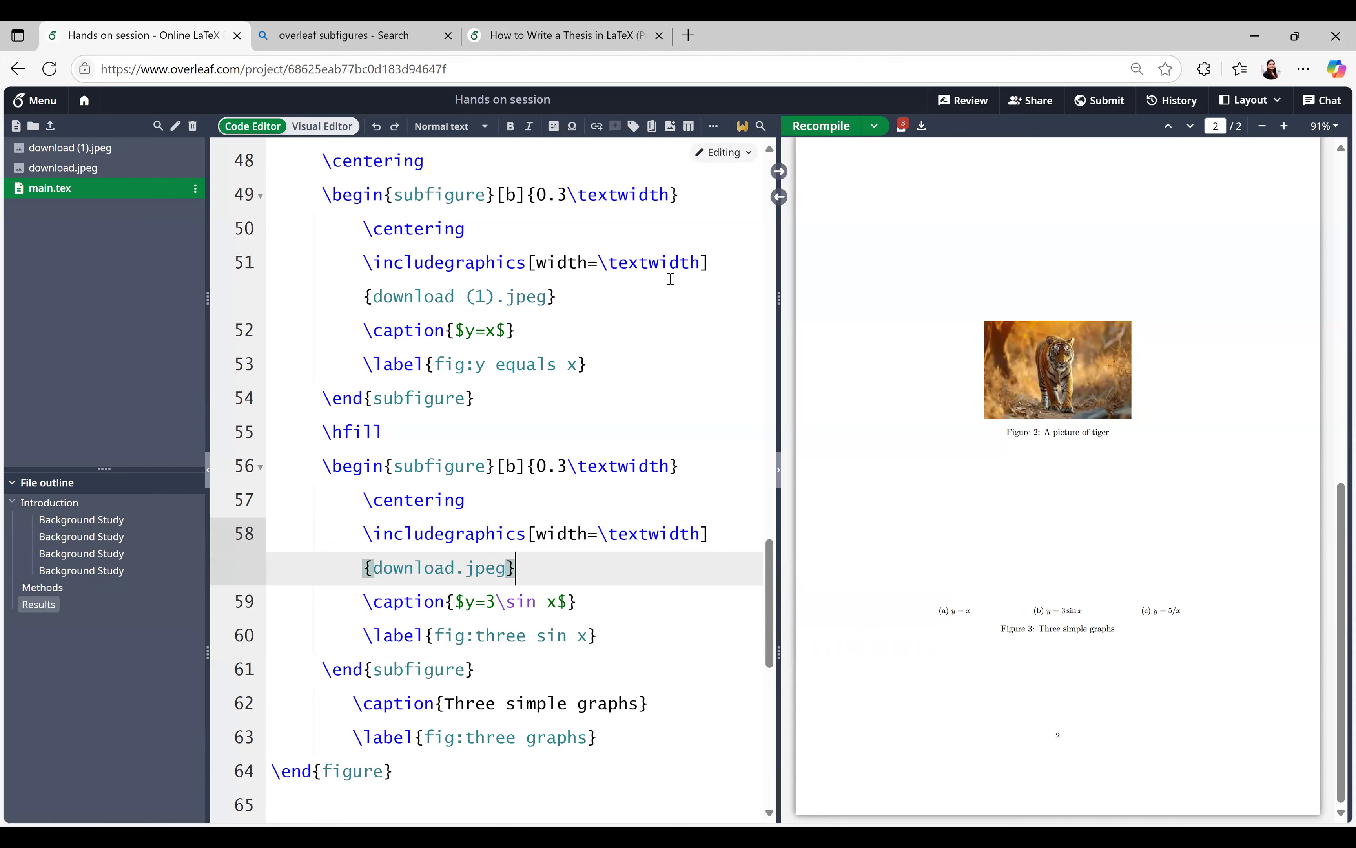
# Examine the structure of the subfigure code, including its begin and end lines, captions, labels and \includegraphics command
pyautogui.scroll(1, 600, 413)
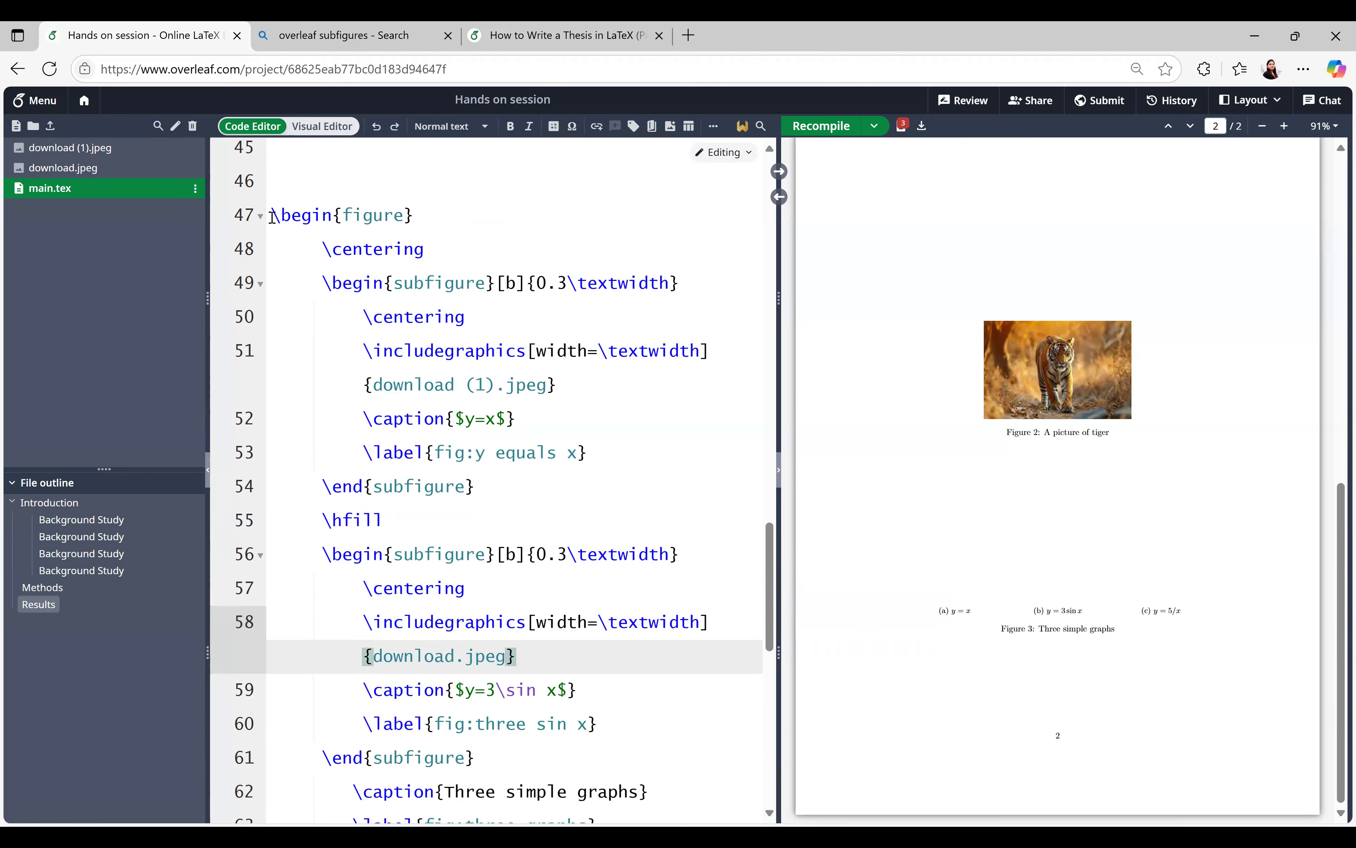
pyautogui.moveTo(273, 216); pyautogui.dragTo(454, 235)
pyautogui.scroll(-5, 438, 275)
pyautogui.click(465, 478)
pyautogui.moveTo(395, 417); pyautogui.dragTo(290, 417)
pyautogui.scroll(1, 573, 478)
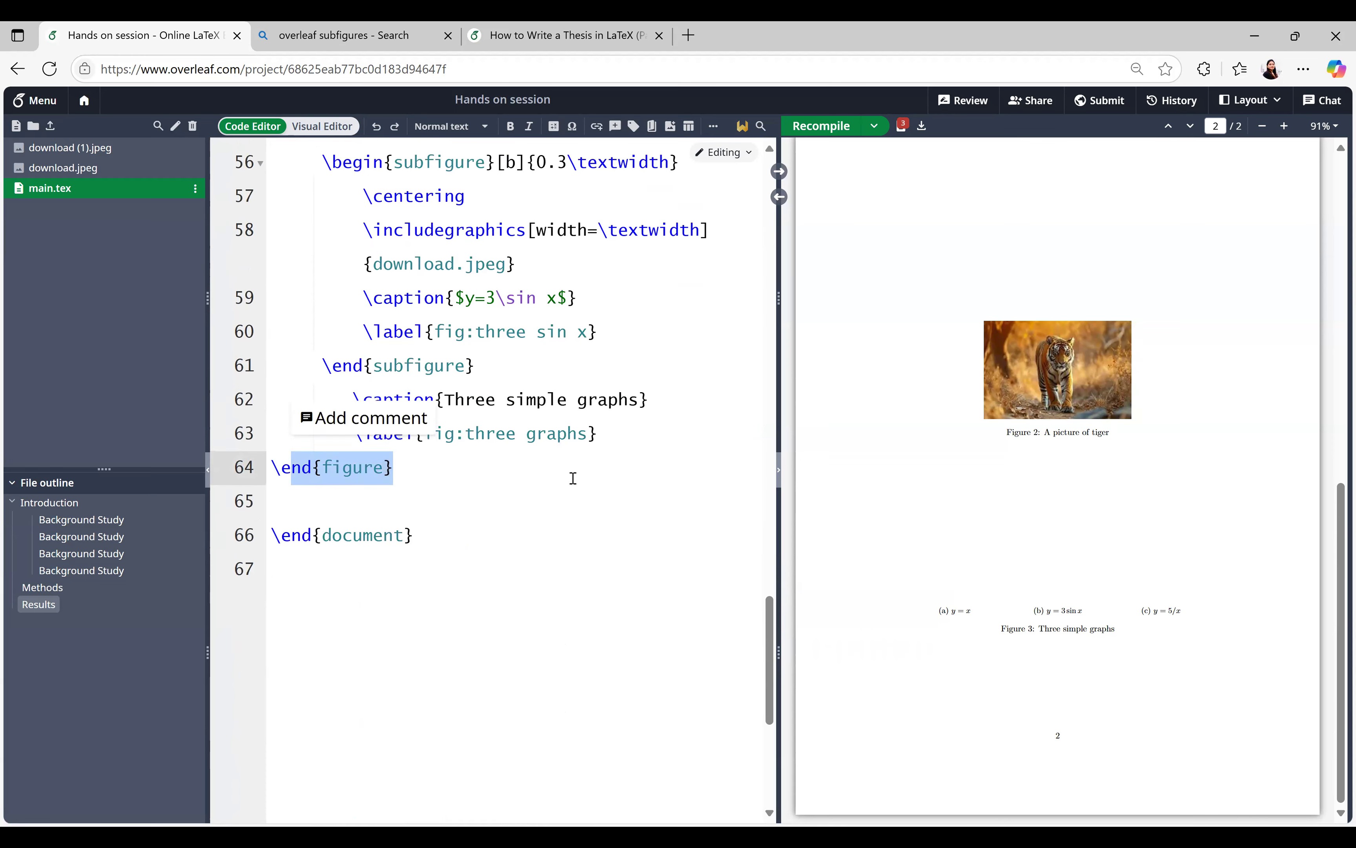
pyautogui.scroll(5, 573, 478)
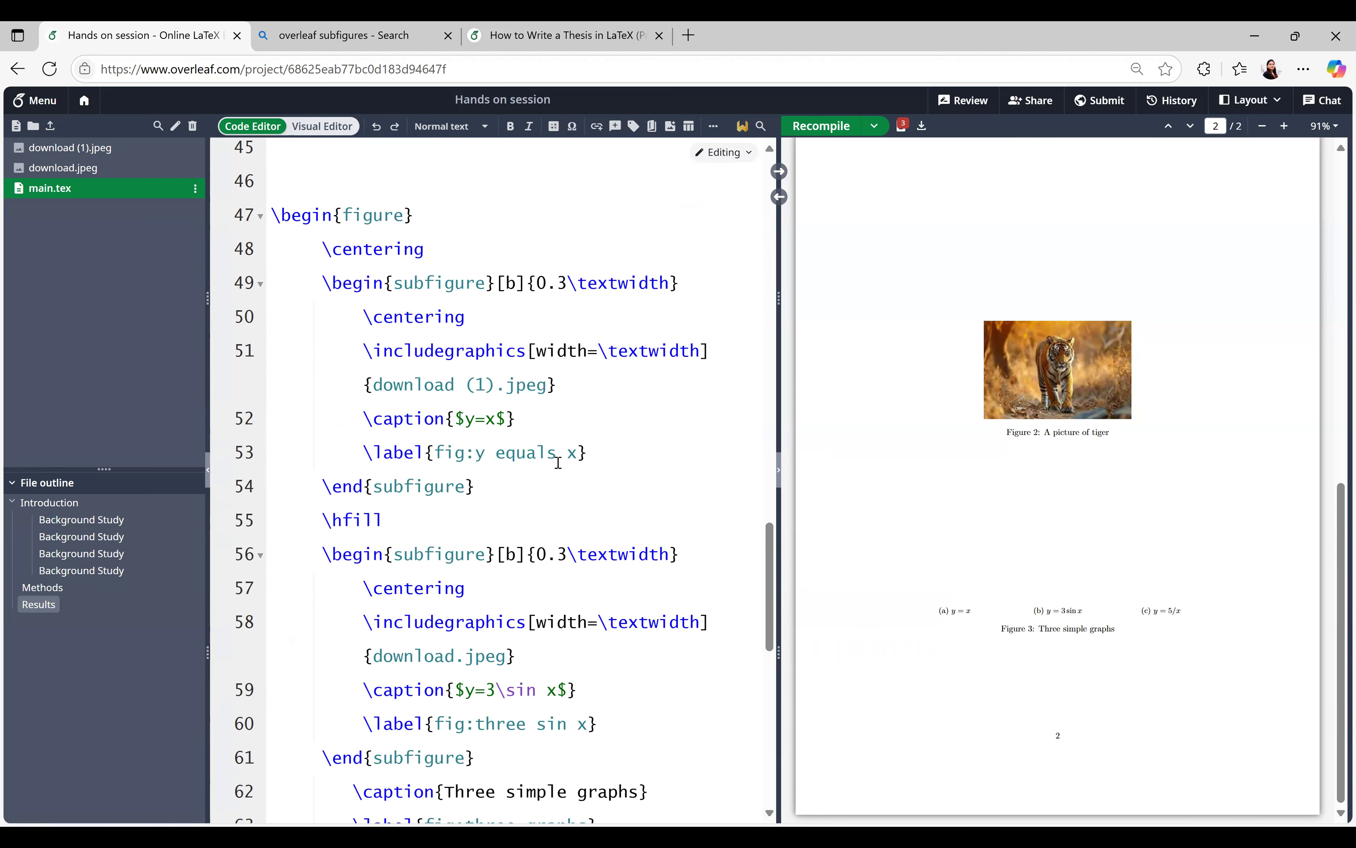
pyautogui.moveTo(314, 283); pyautogui.dragTo(495, 283)
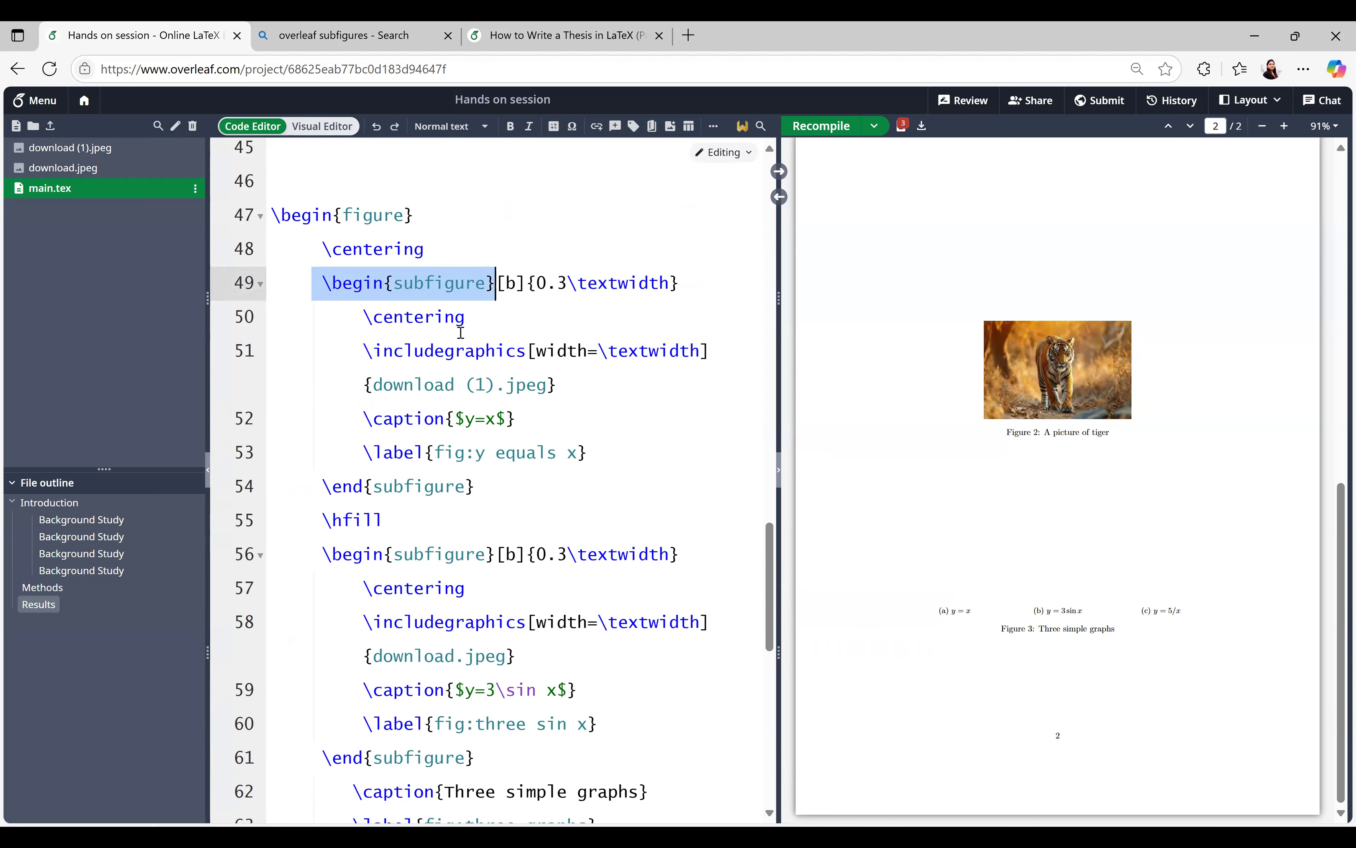
pyautogui.moveTo(323, 486); pyautogui.dragTo(485, 486)
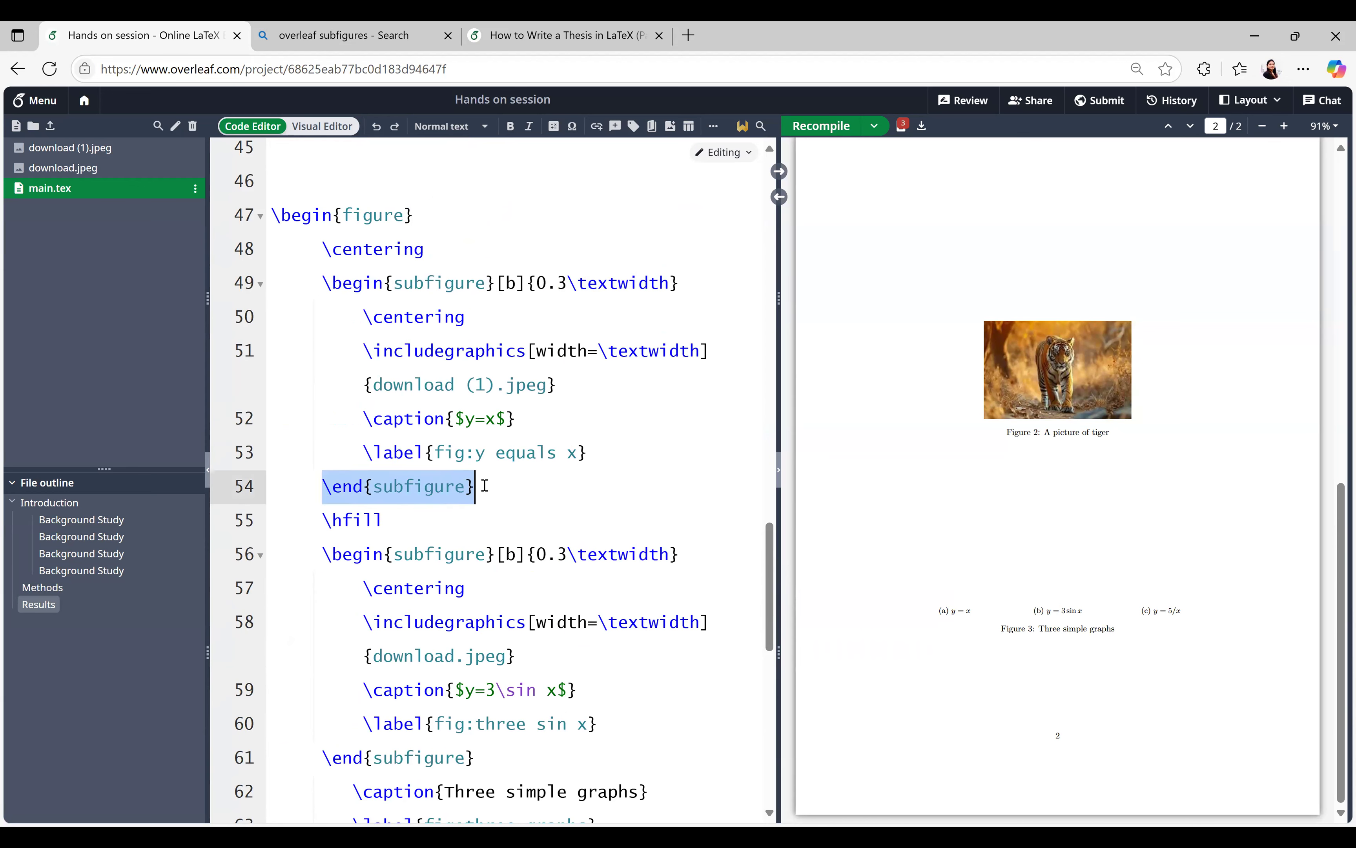
pyautogui.moveTo(357, 418); pyautogui.dragTo(610, 448)
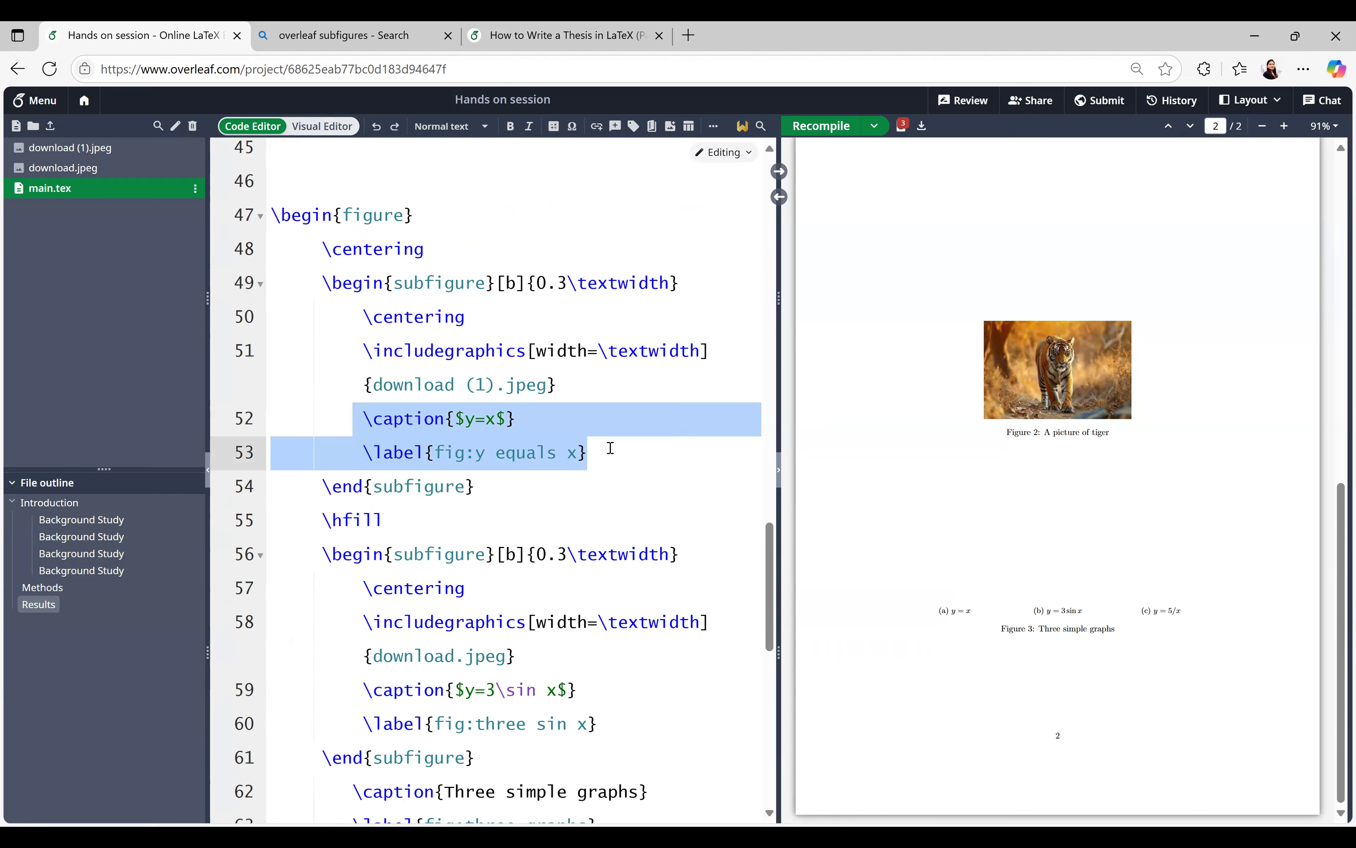
pyautogui.moveTo(364, 351); pyautogui.dragTo(574, 385)
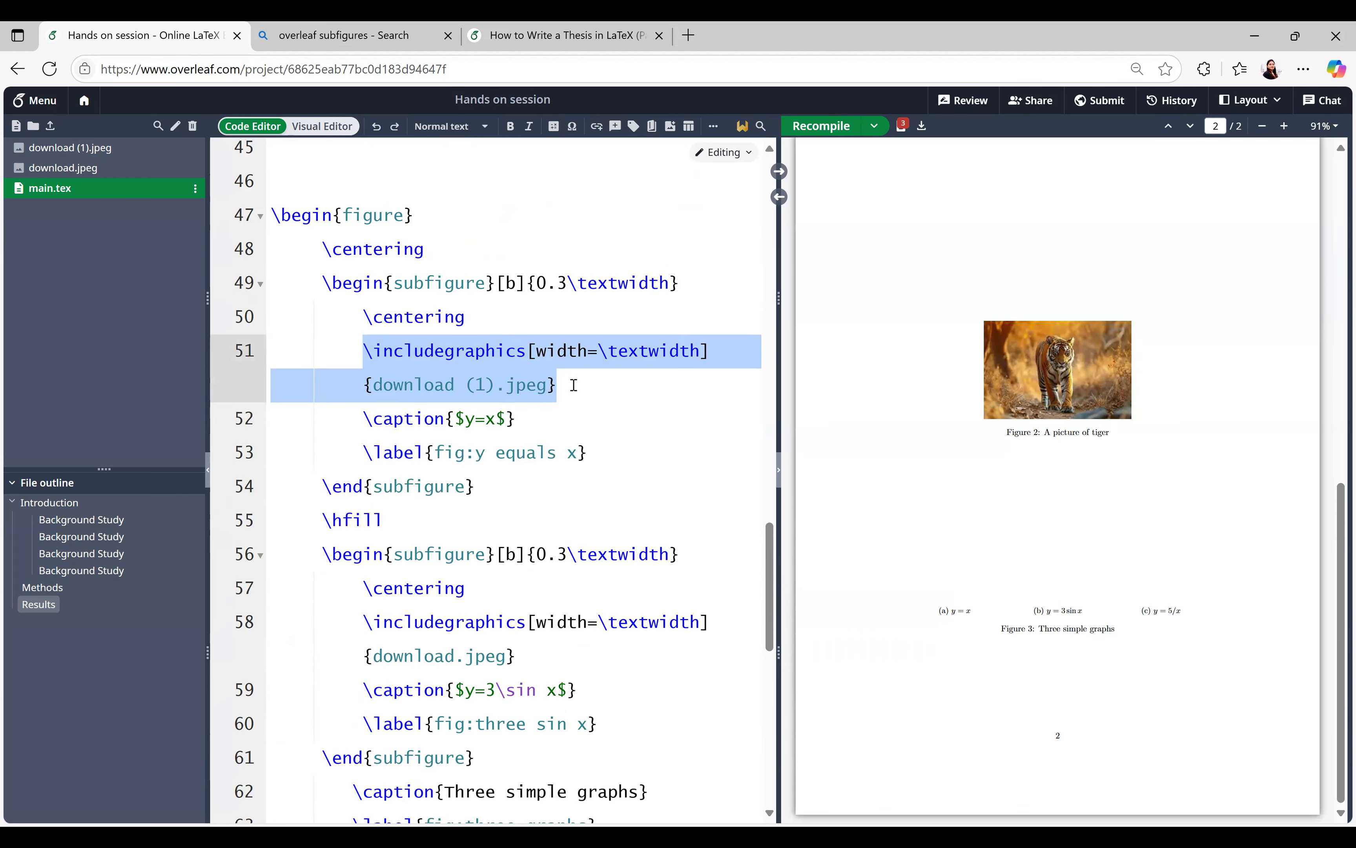
pyautogui.click(537, 351)
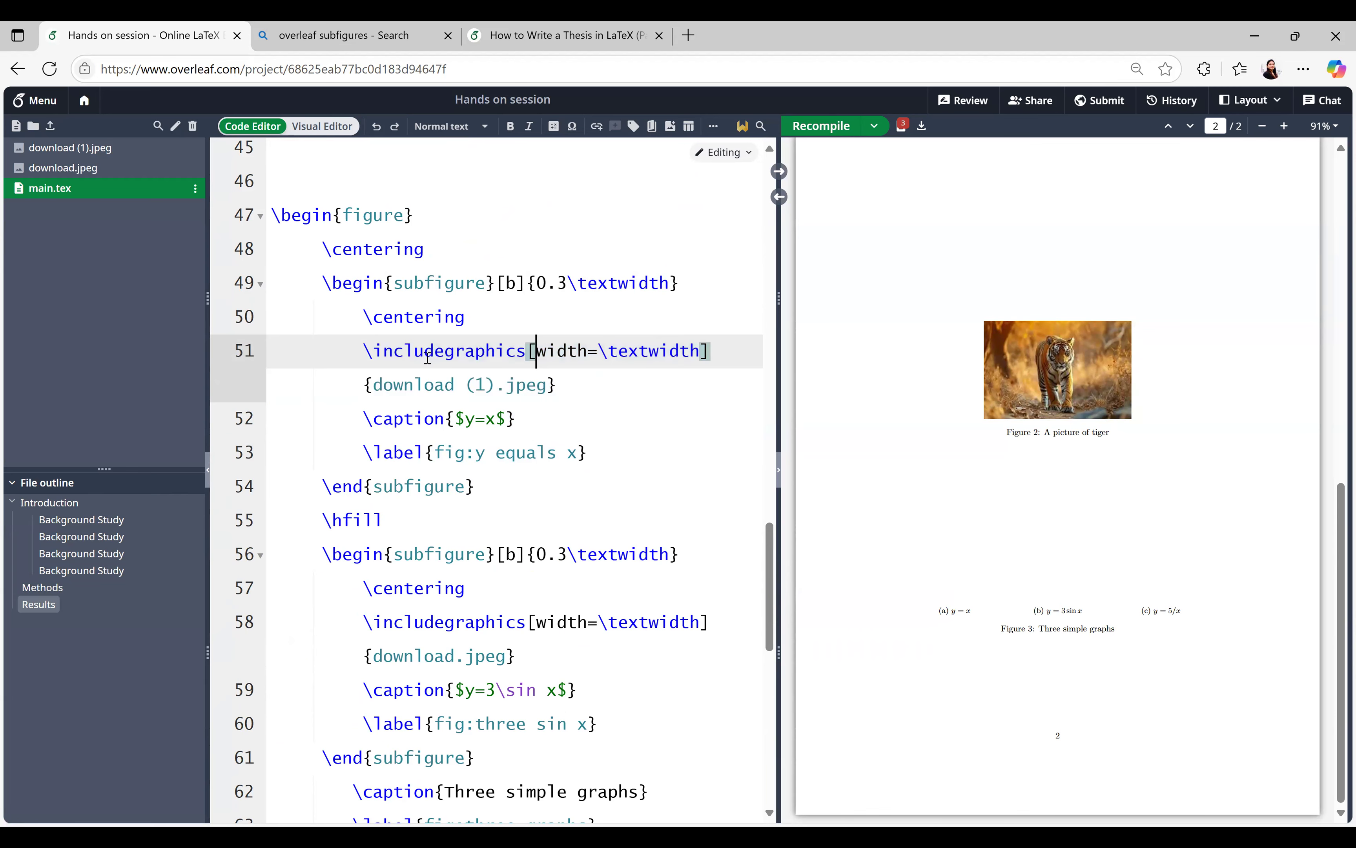
# Recompile the document and check the shared caption and subcaptions of the side-by-side images in the PDF
pyautogui.click(821, 126)
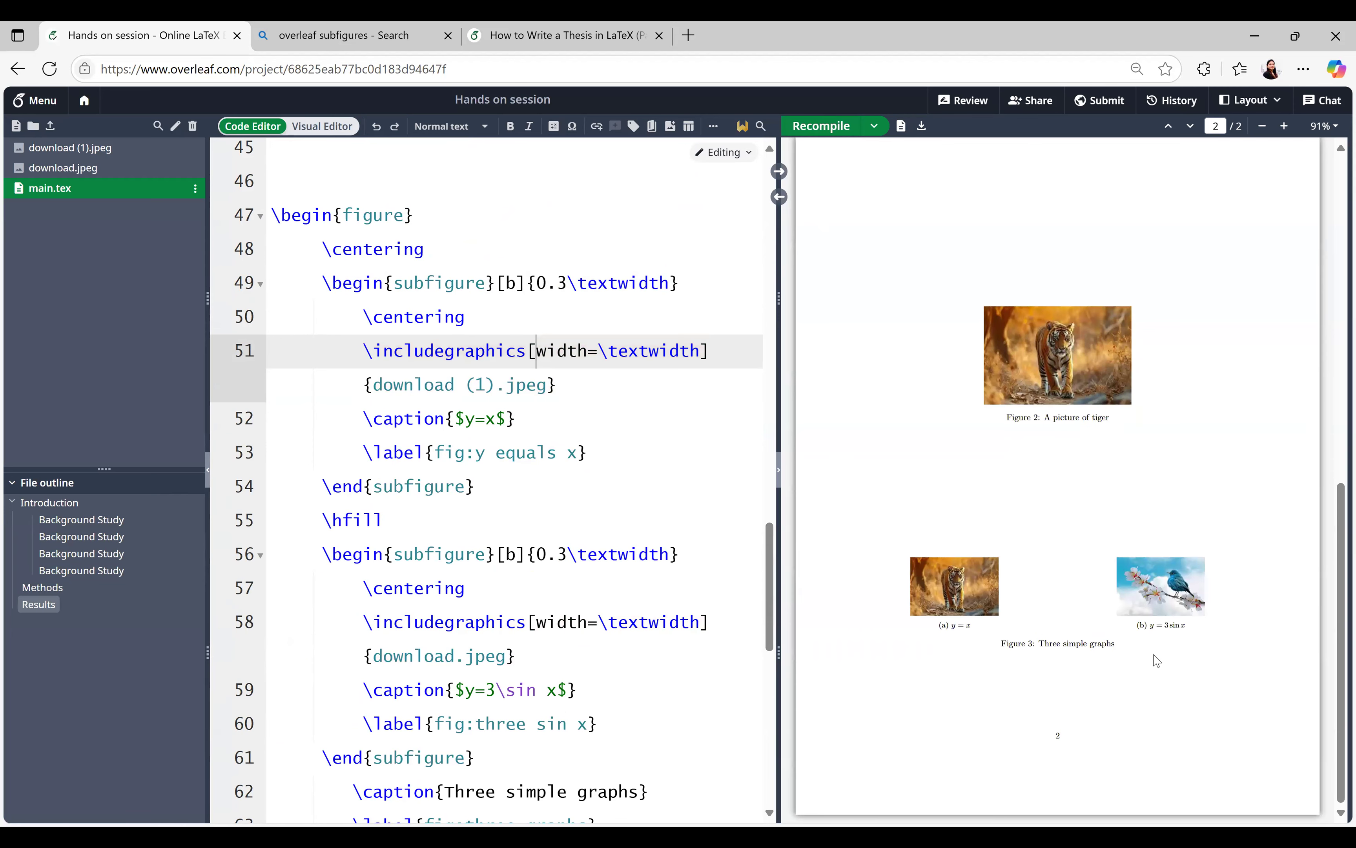
pyautogui.moveTo(1002, 645); pyautogui.dragTo(1119, 644)
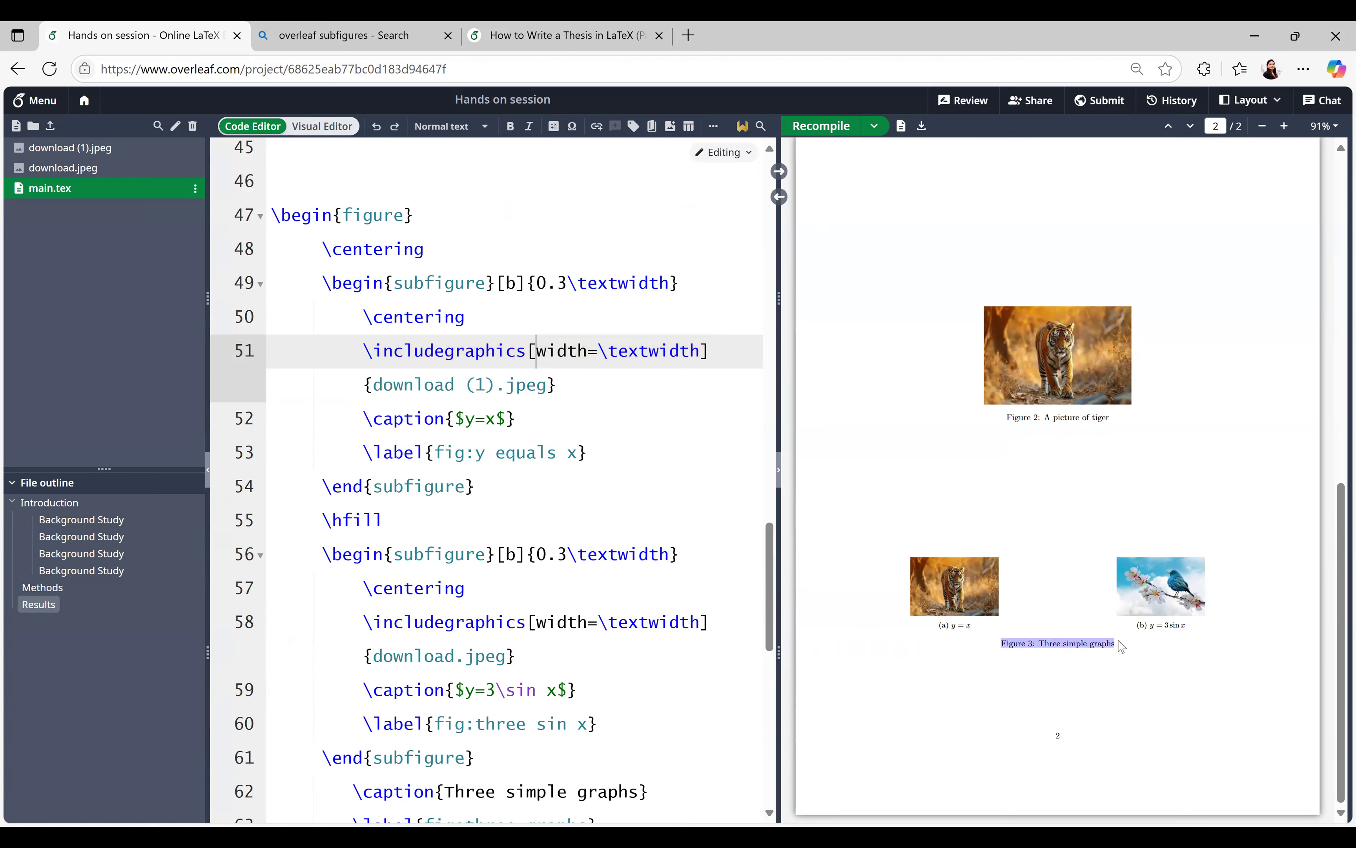
pyautogui.click(965, 623)
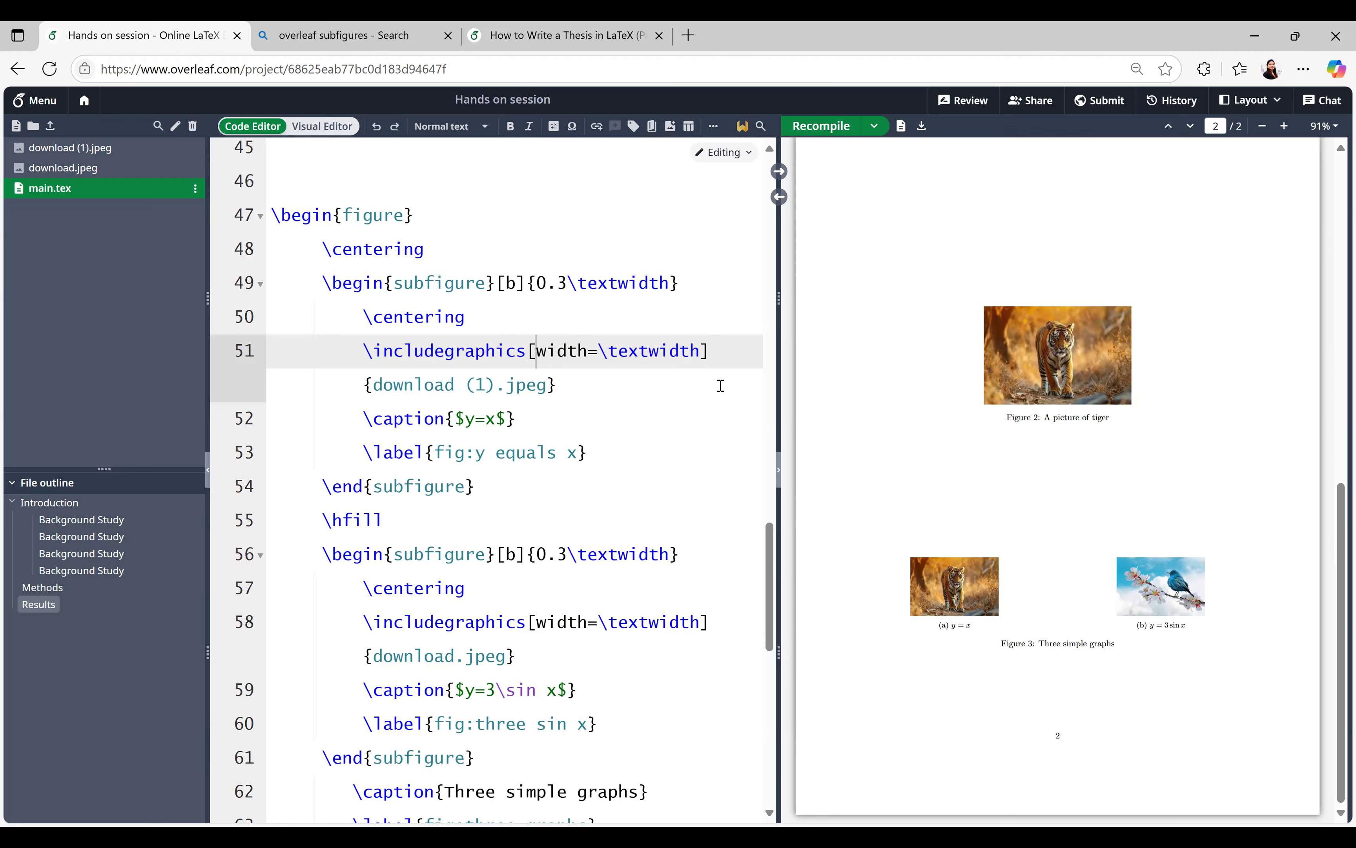
# Try a width of 0.5\textwidth for both subfigures and recompile the document
pyautogui.click(568, 283)
pyautogui.press('BackSpace')
pyautogui.write('5')
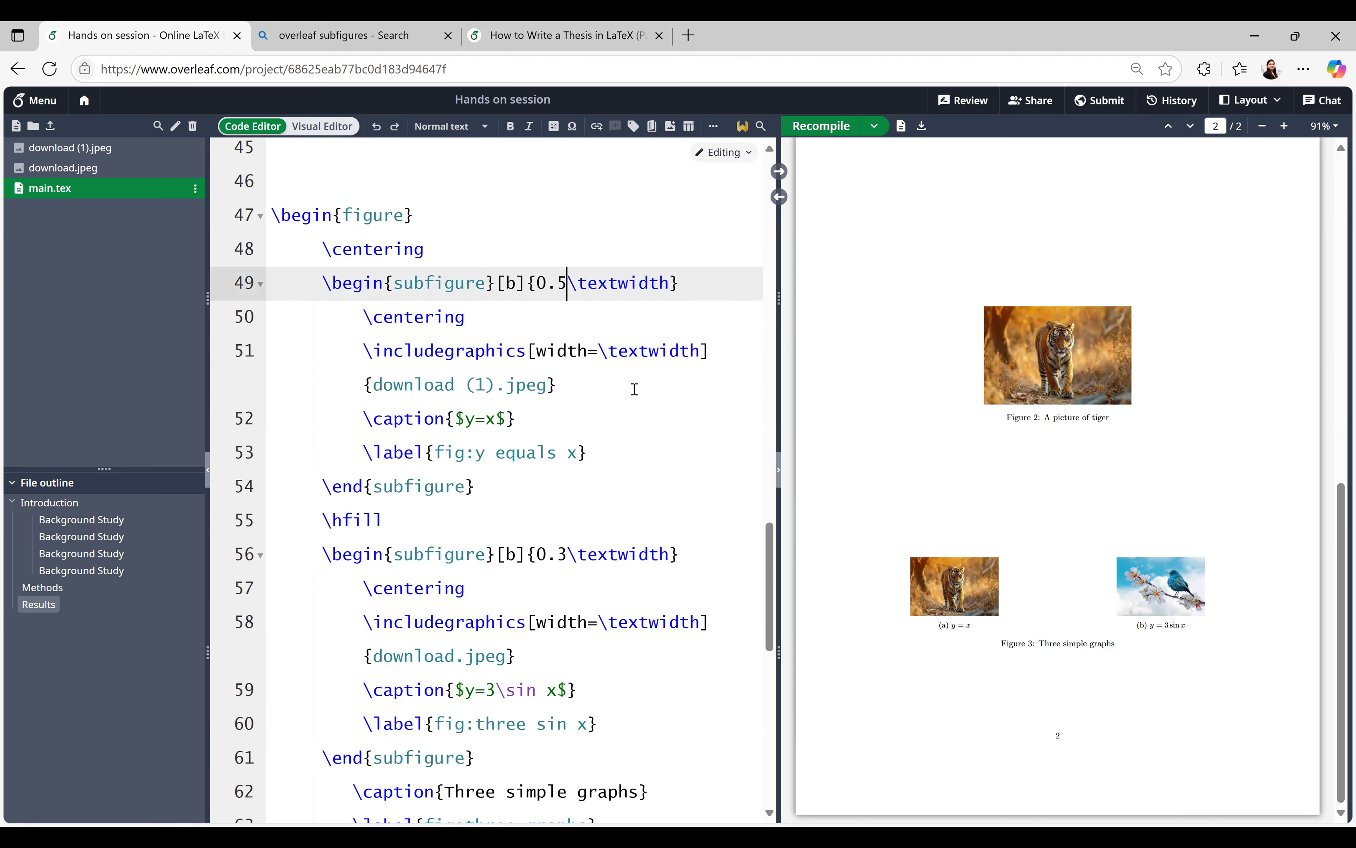
pyautogui.click(568, 559)
pyautogui.press('BackSpace')
pyautogui.write('5')
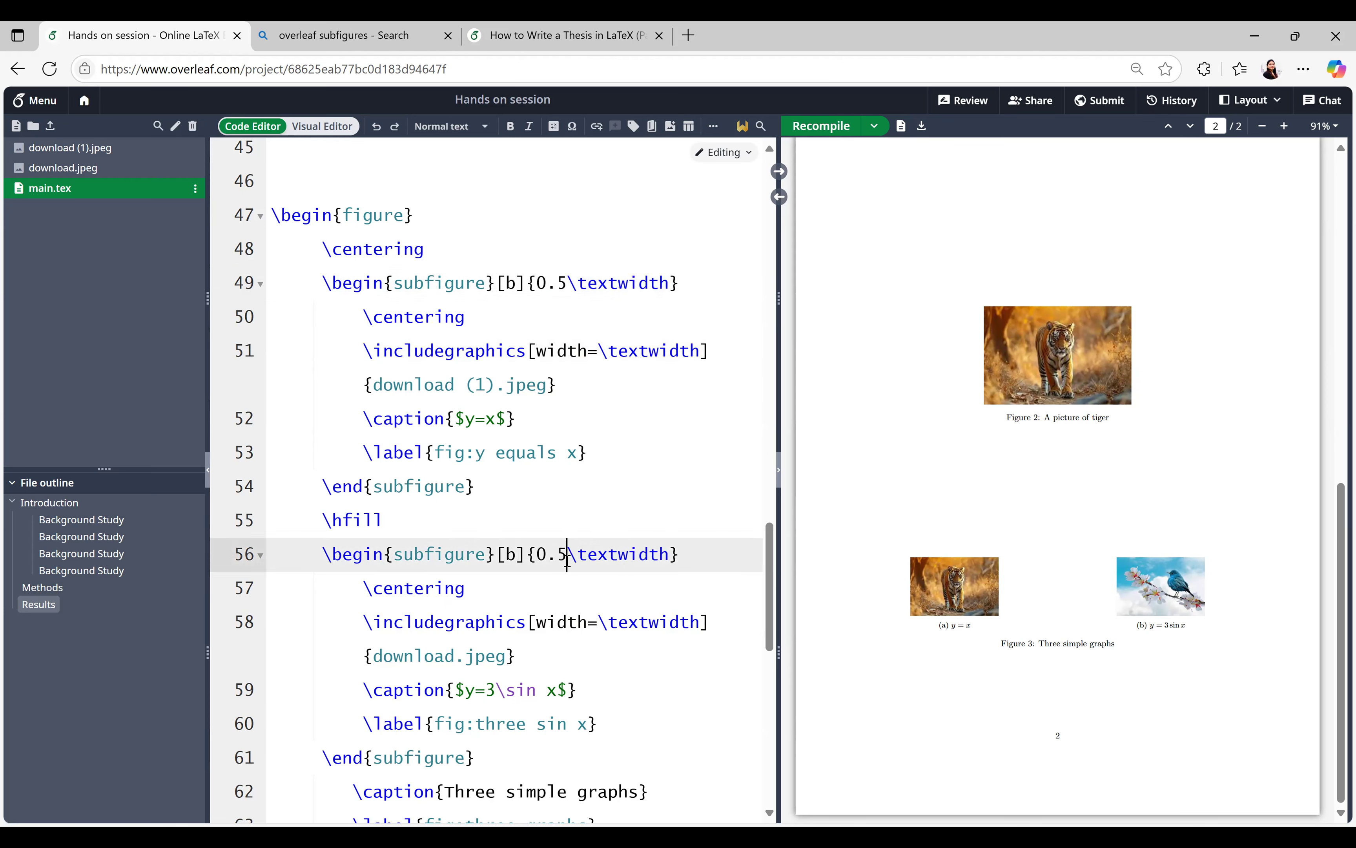
pyautogui.click(820, 126)
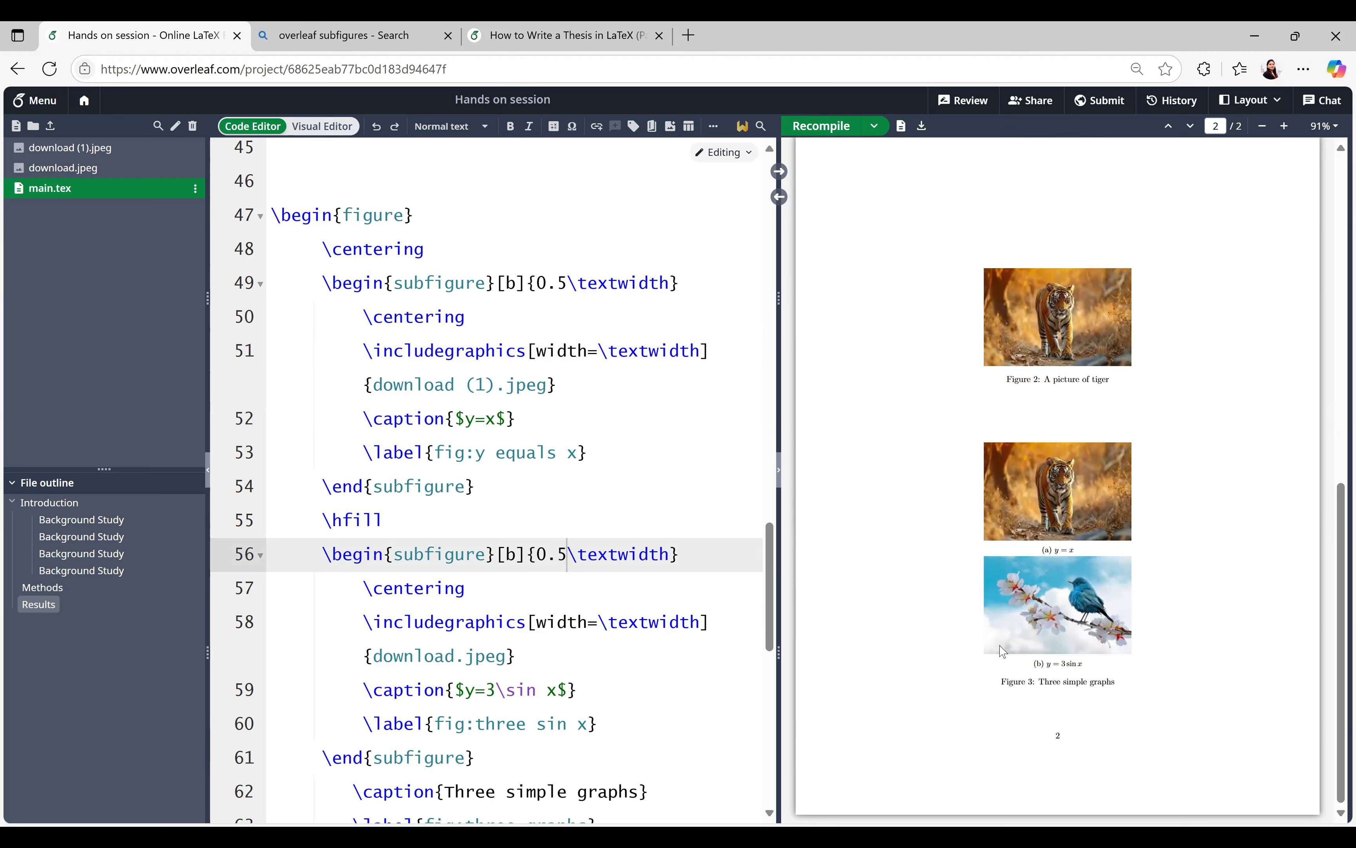
# Set the width of both subfigures to 0.4\textwidth and recompile the document
pyautogui.click(567, 287)
pyautogui.press('BackSpace')
pyautogui.write('4')
pyautogui.click(566, 556)
pyautogui.press('BackSpace')
pyautogui.write('4')
pyautogui.click(820, 126)
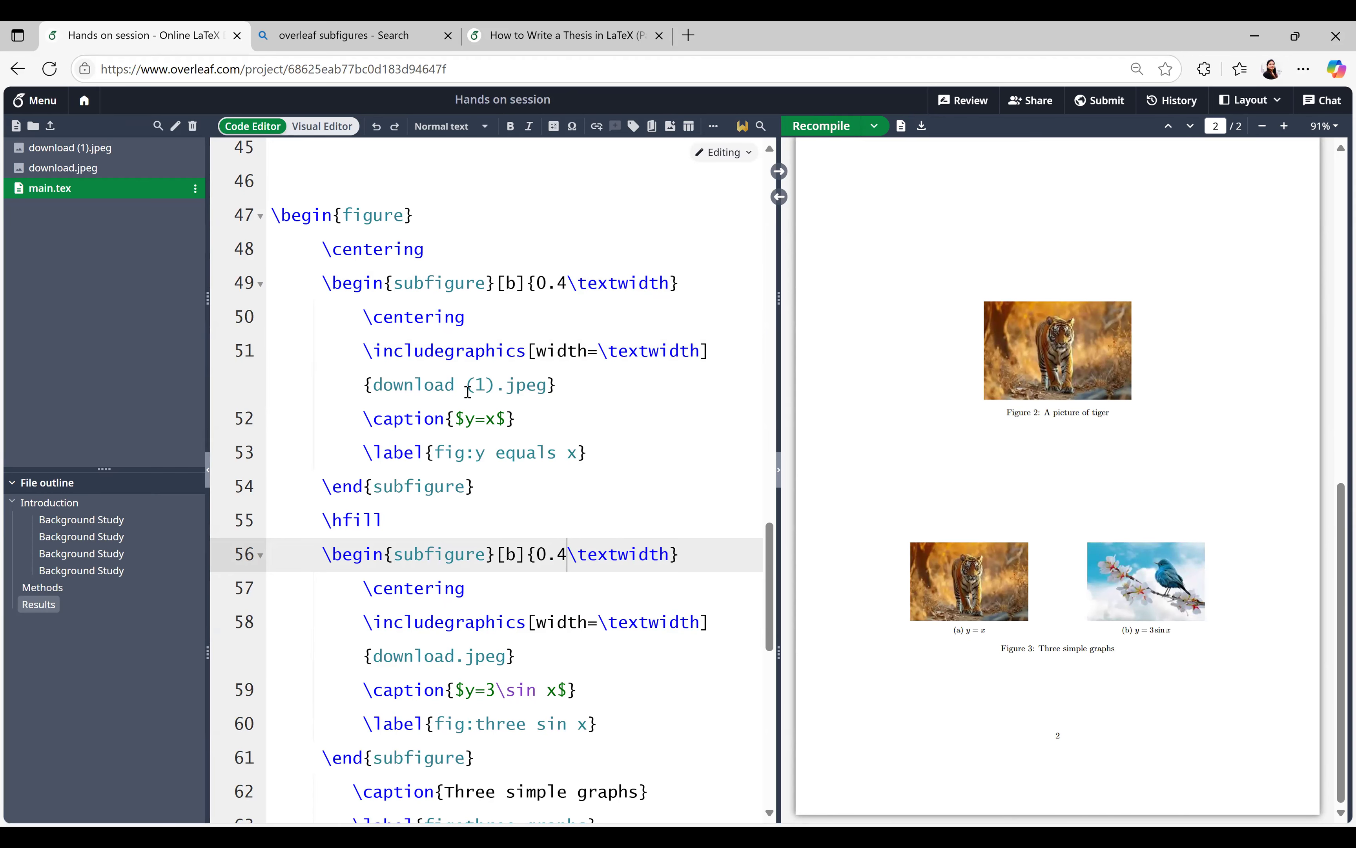
# Review the bird figure reference in the Results paragraph and change the tiger figure's label to fig:tiger
pyautogui.scroll(10, 468, 391)
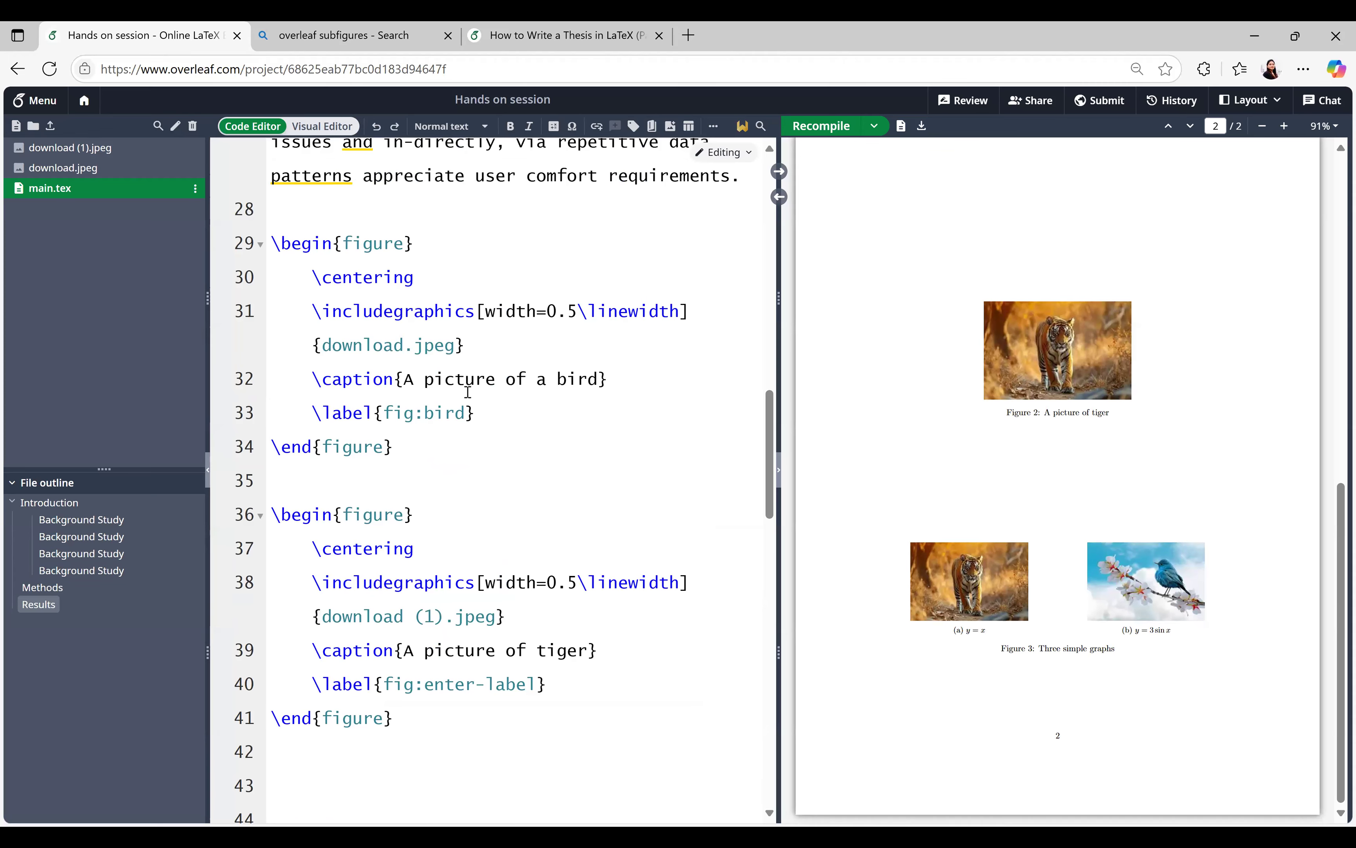
pyautogui.scroll(5, 468, 391)
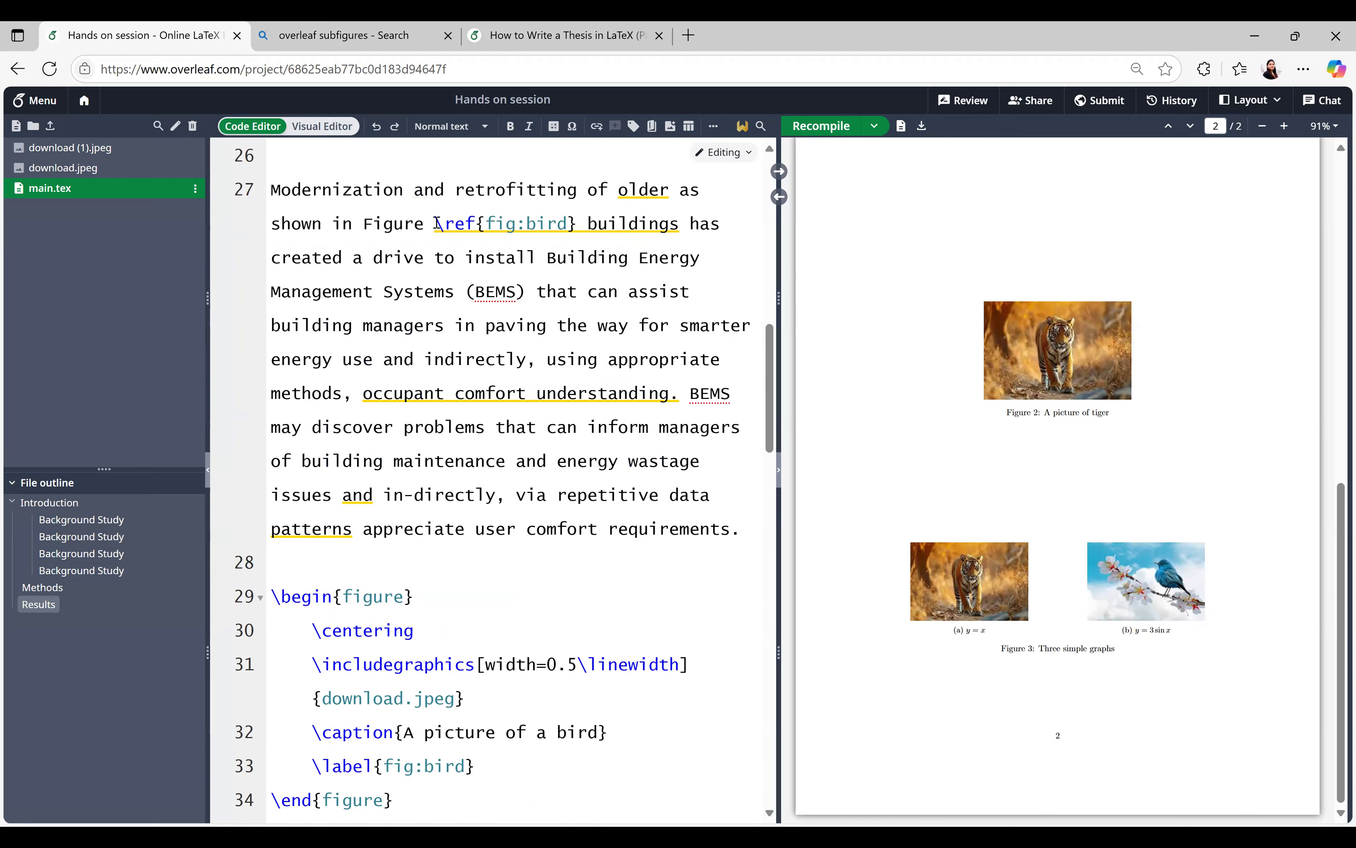
pyautogui.moveTo(435, 219); pyautogui.dragTo(580, 219)
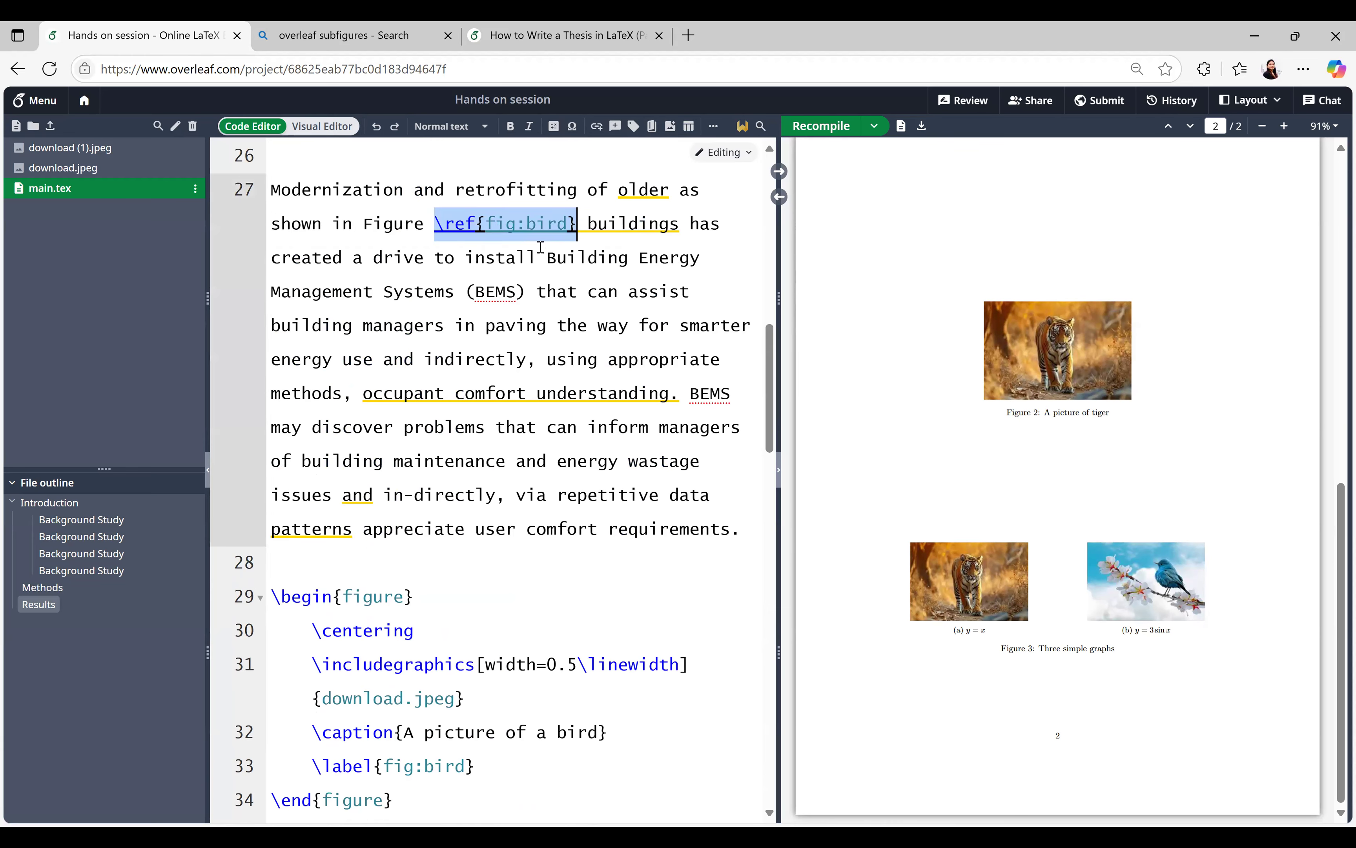
pyautogui.click(597, 190)
pyautogui.scroll(-6, 555, 561)
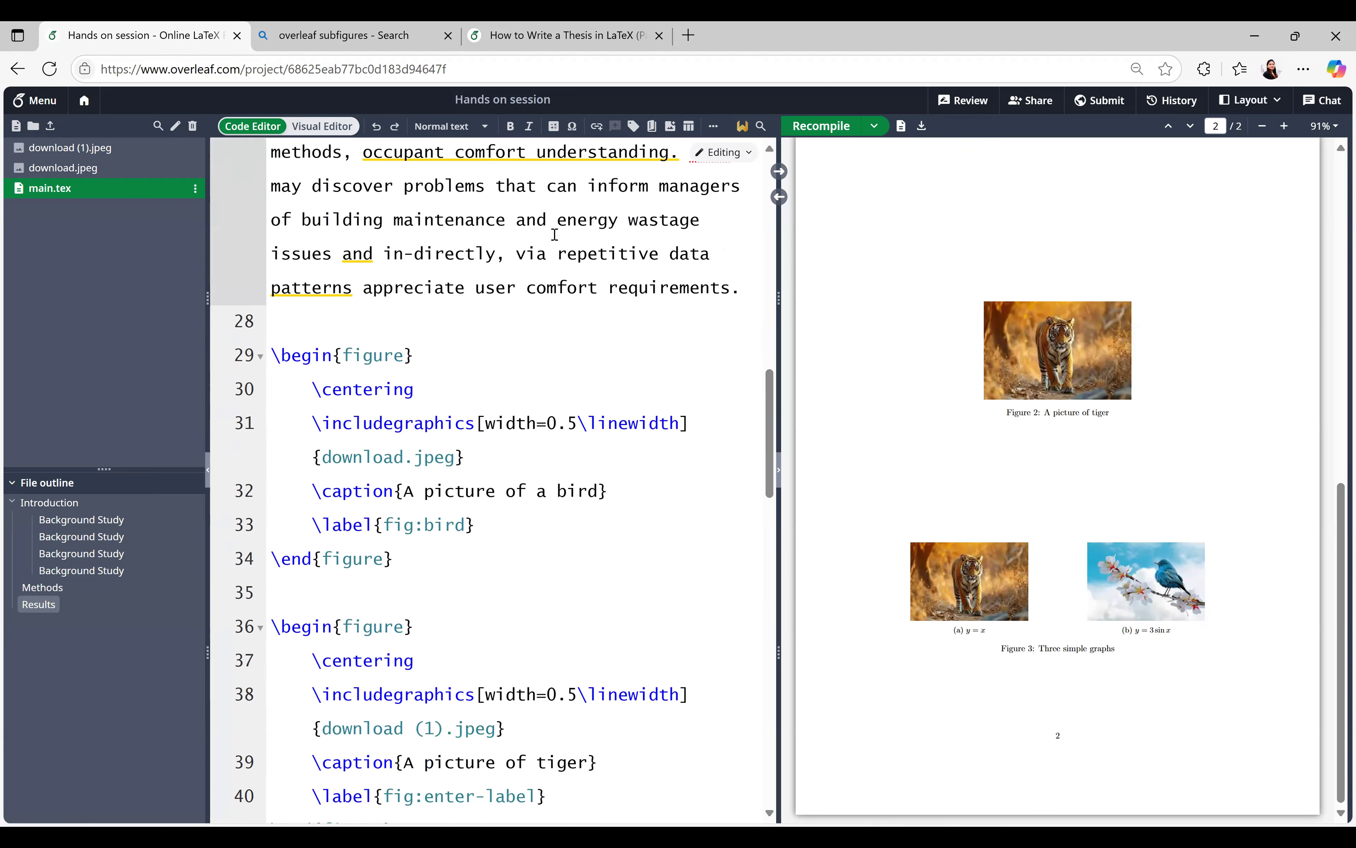
pyautogui.moveTo(536, 595); pyautogui.dragTo(432, 600)
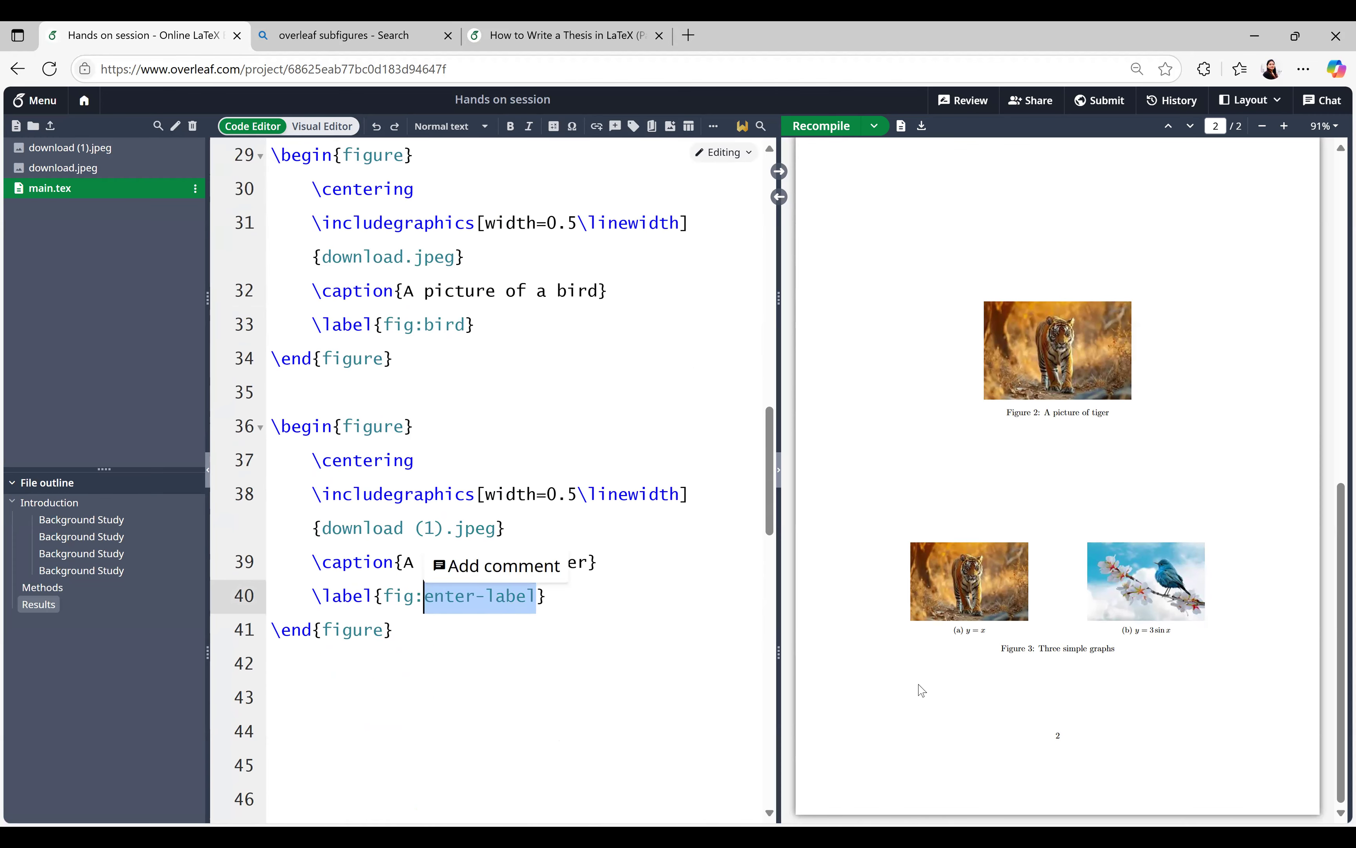
pyautogui.write('tiger')
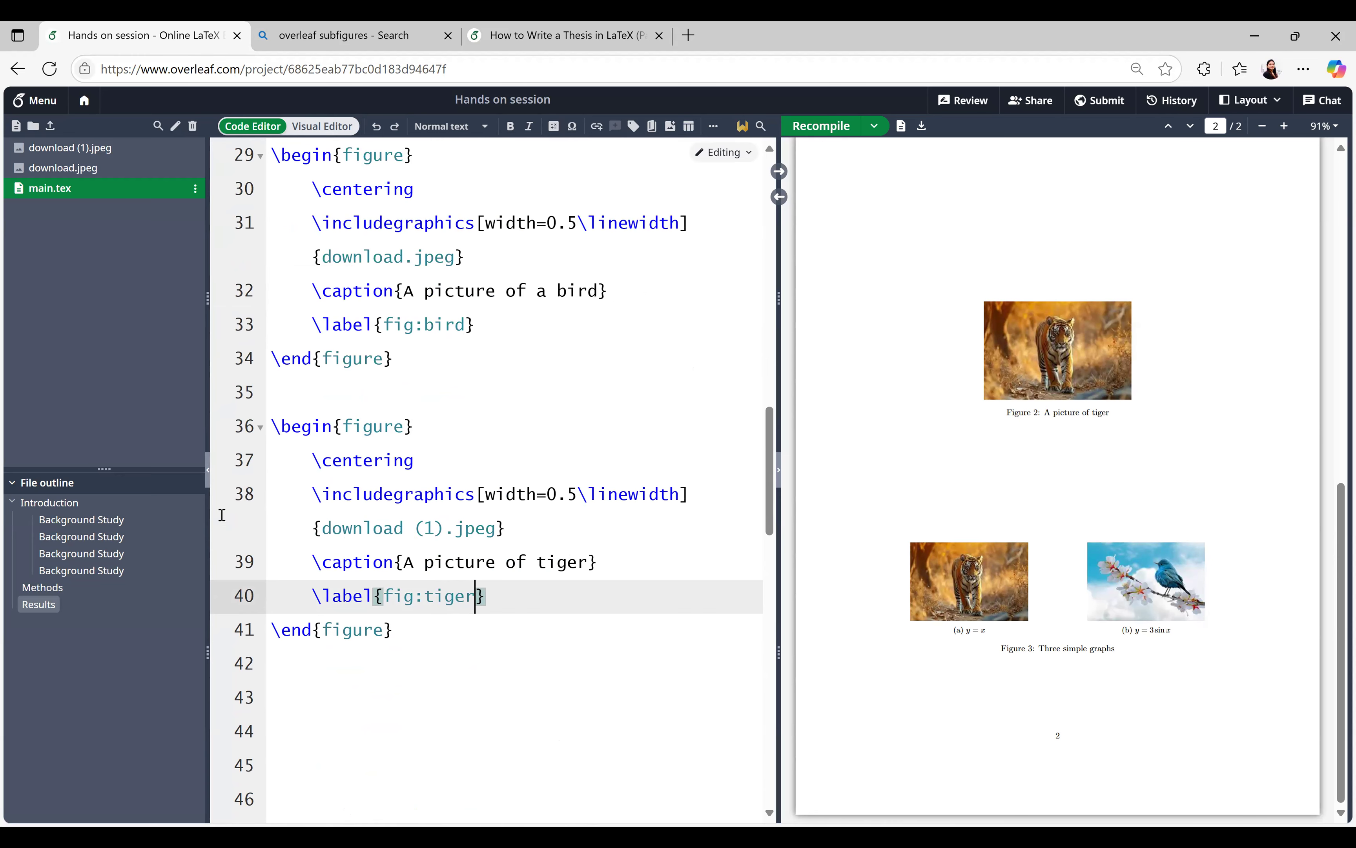
# Change the figure reference in the Results paragraph to fig:tiger and recompile the document
pyautogui.scroll(10, 447, 561)
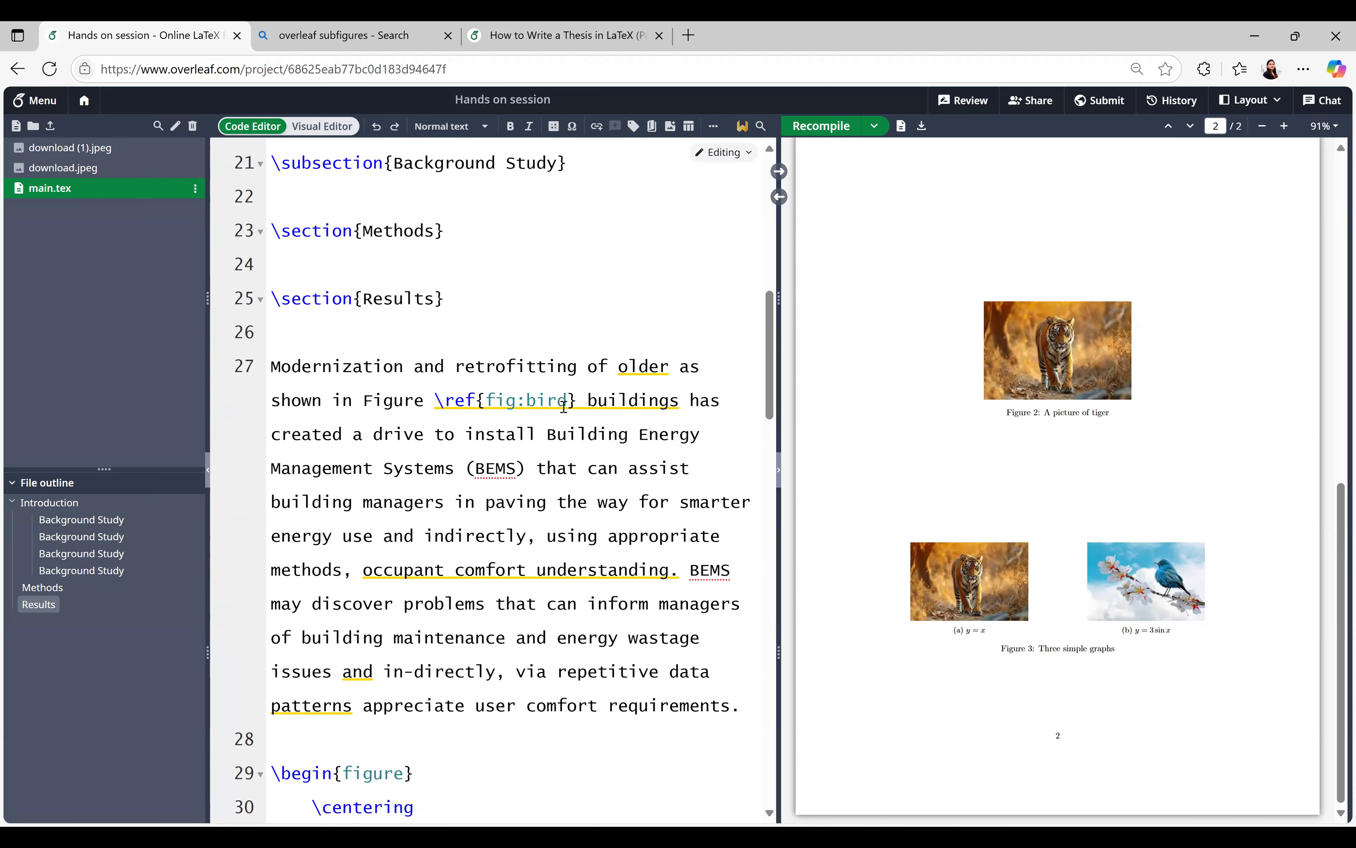
pyautogui.moveTo(570, 400); pyautogui.dragTo(529, 403)
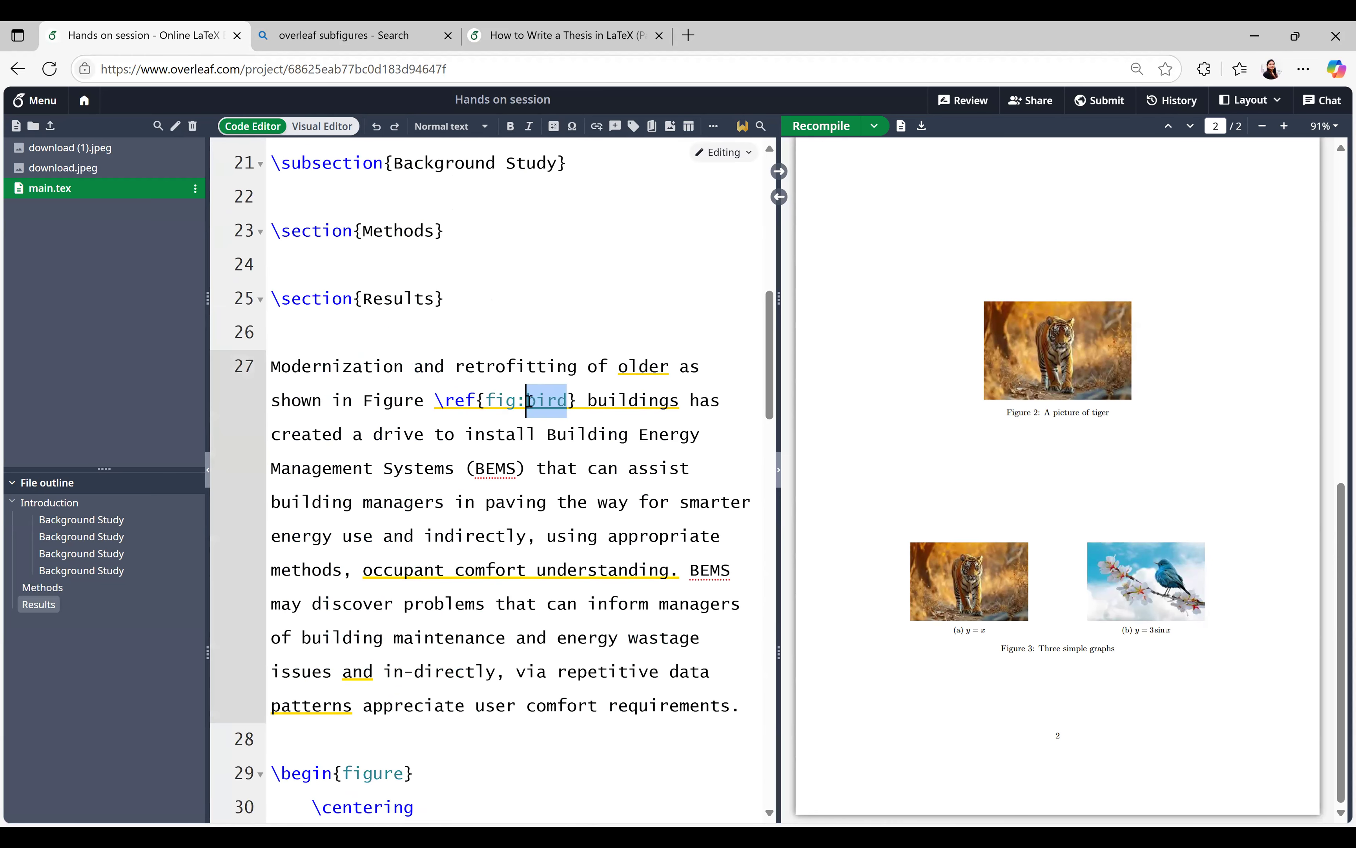
pyautogui.write('t')
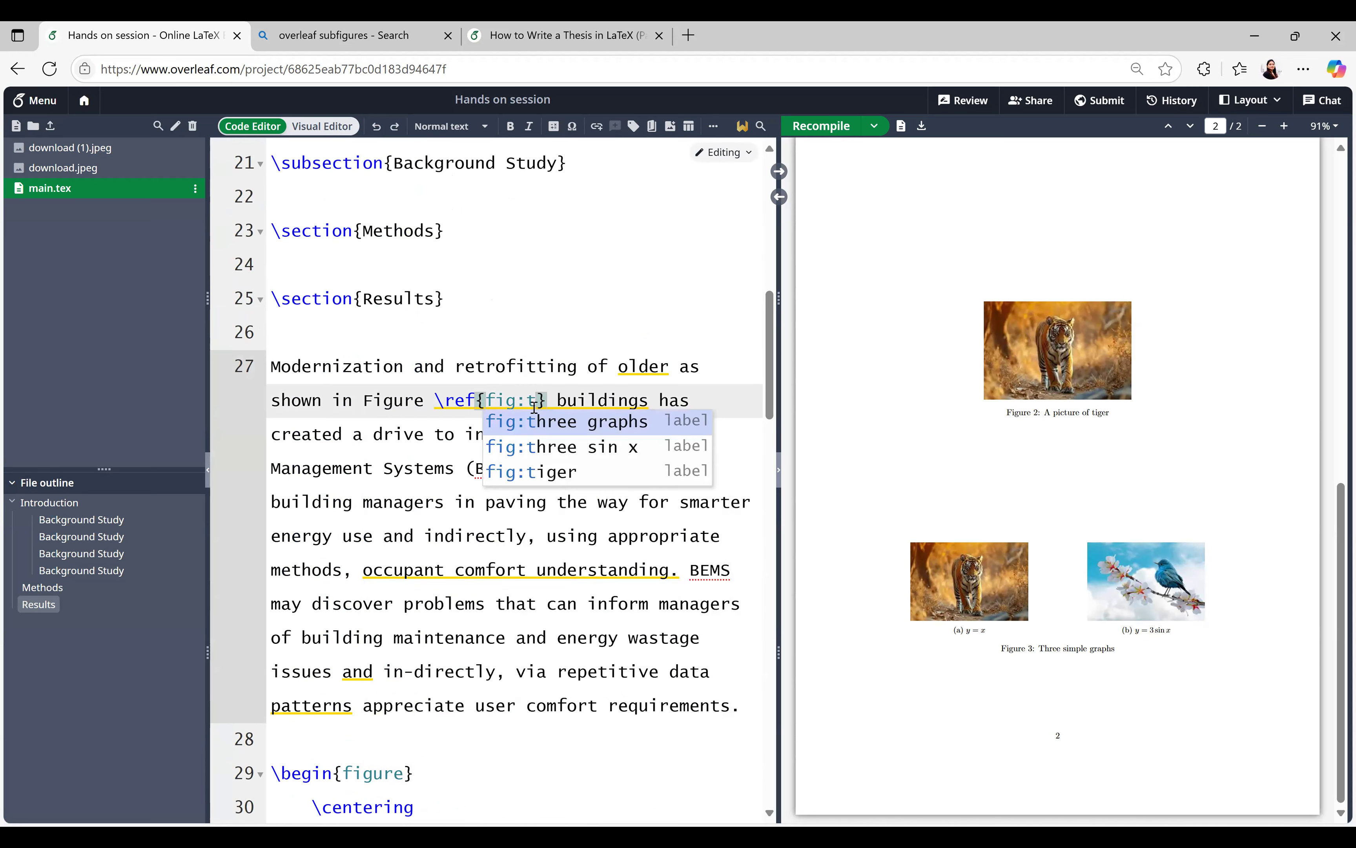
pyautogui.click(533, 474)
pyautogui.click(855, 136)
pyautogui.scroll(10, 1227, 447)
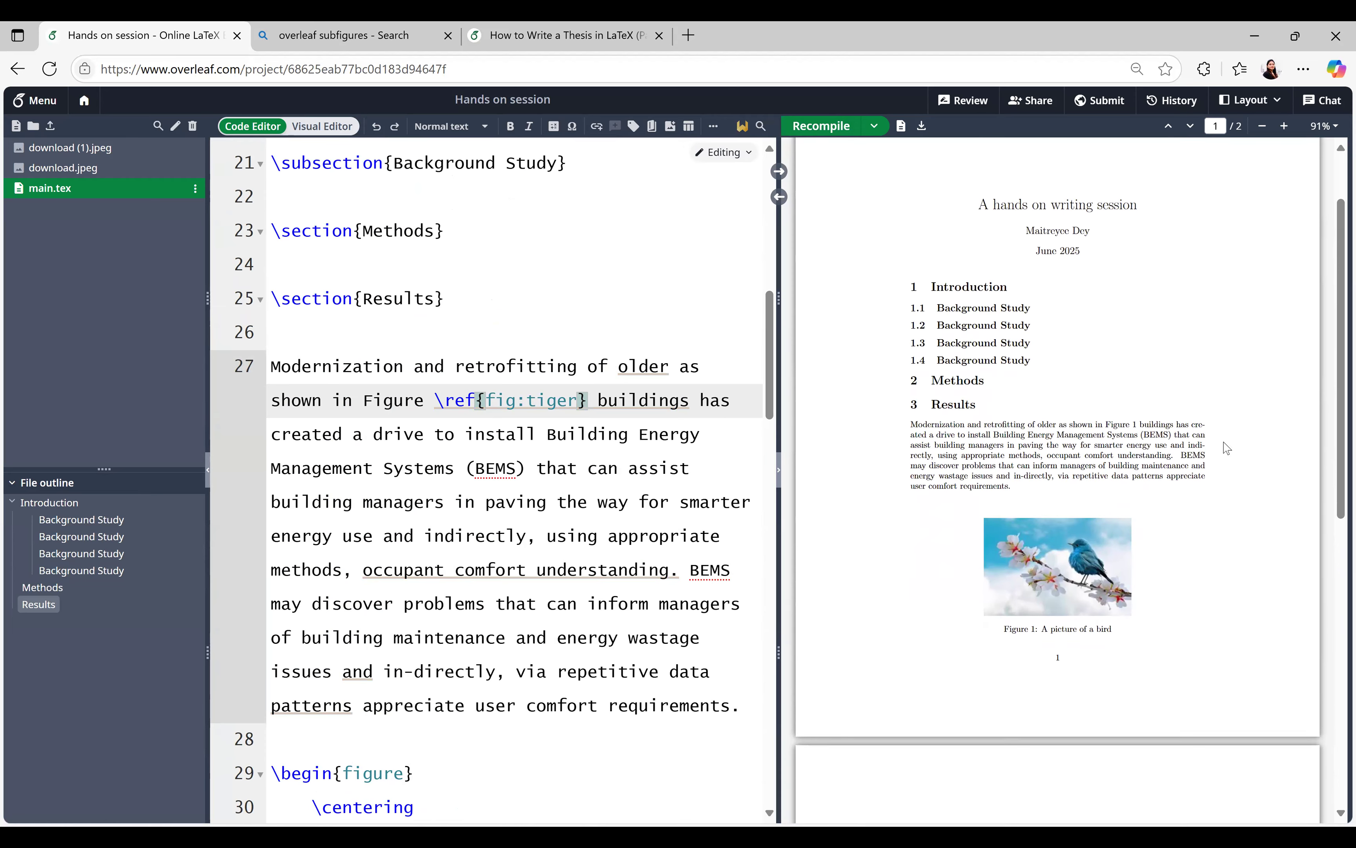
# Recompile the document and check the Results paragraph's figure reference in an enlarged PDF preview
pyautogui.moveTo(1103, 424); pyautogui.dragTo(1137, 425)
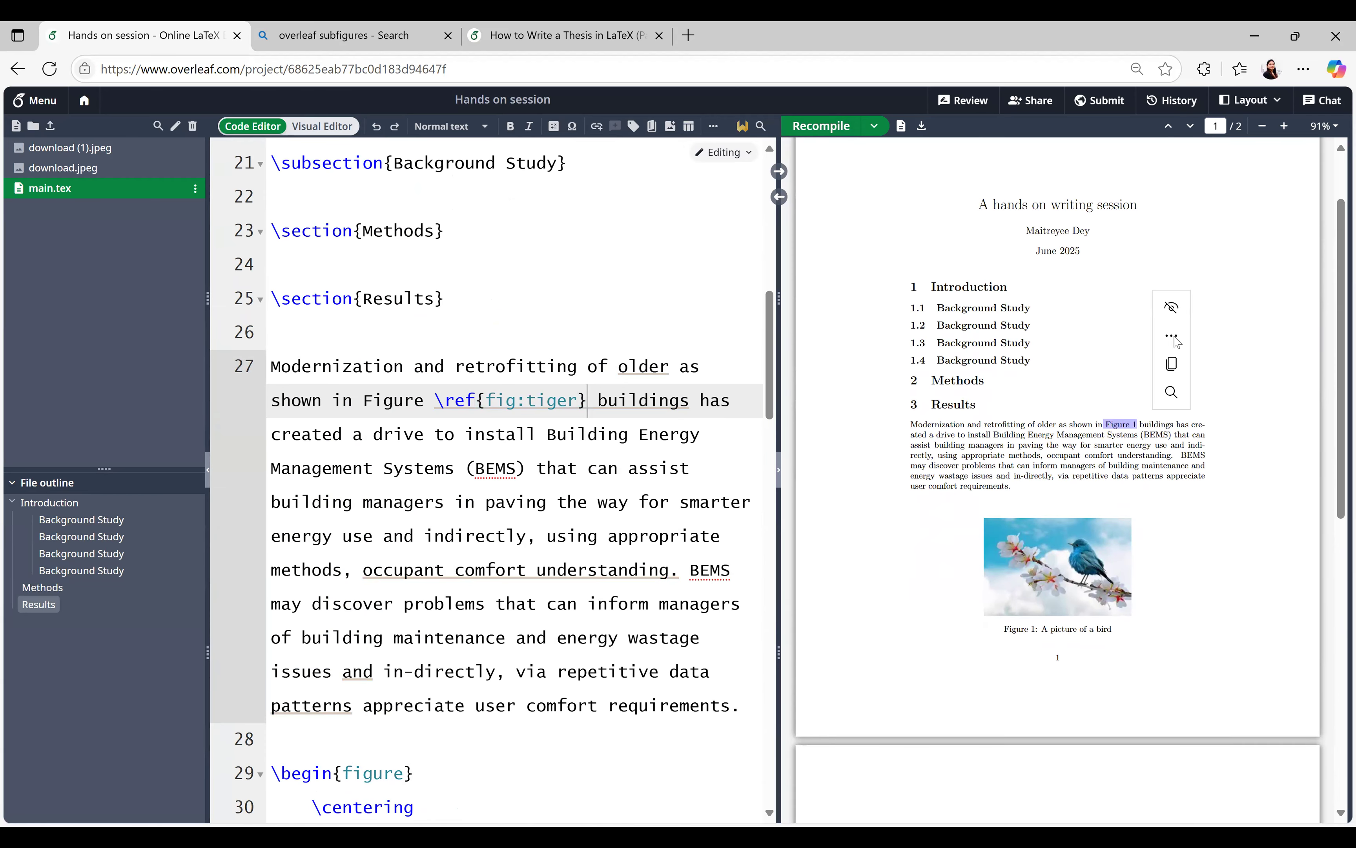
pyautogui.click(1285, 130)
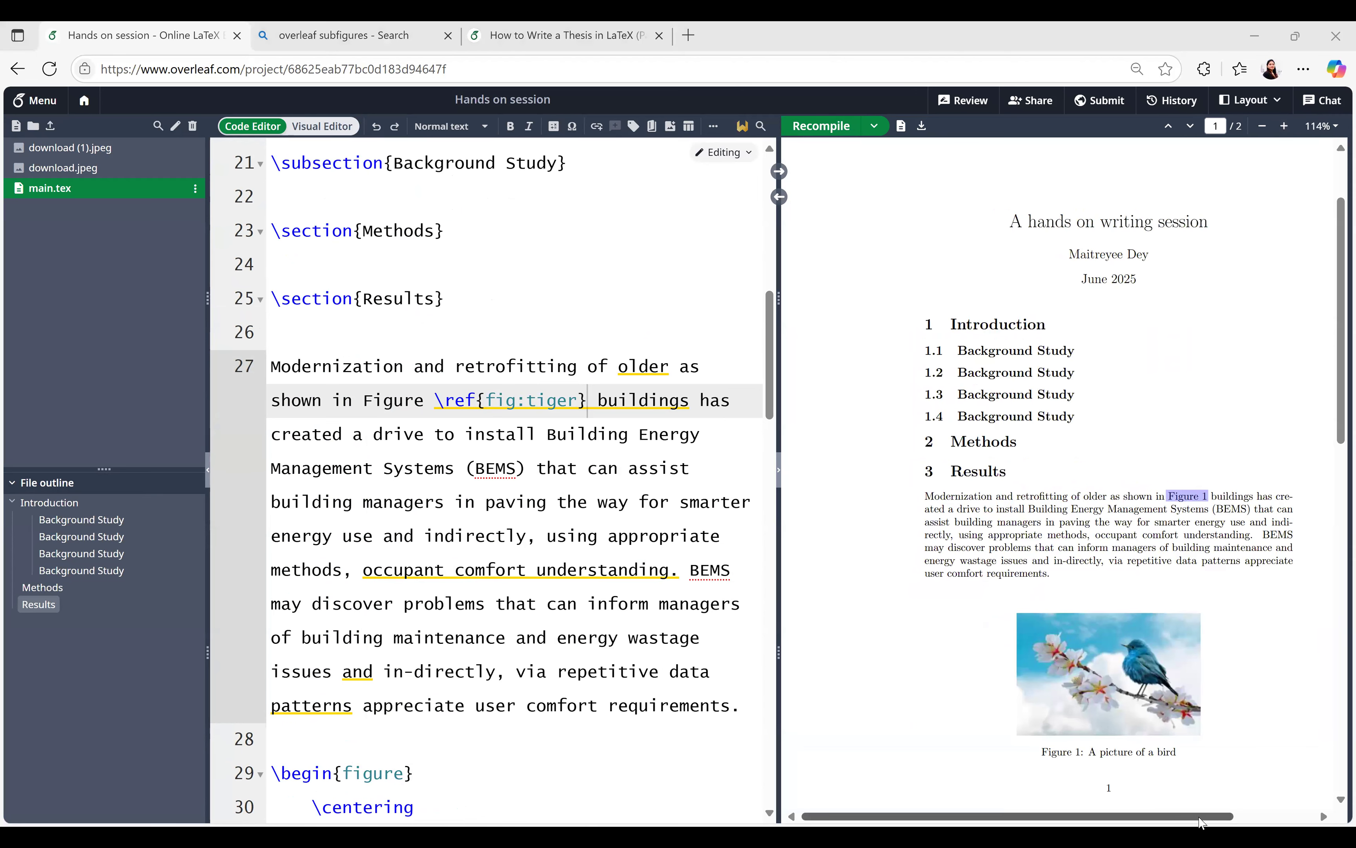
pyautogui.moveTo(1199, 818); pyautogui.dragTo(1241, 817)
pyautogui.click(1130, 501)
pyautogui.moveTo(1113, 496); pyautogui.dragTo(1168, 497)
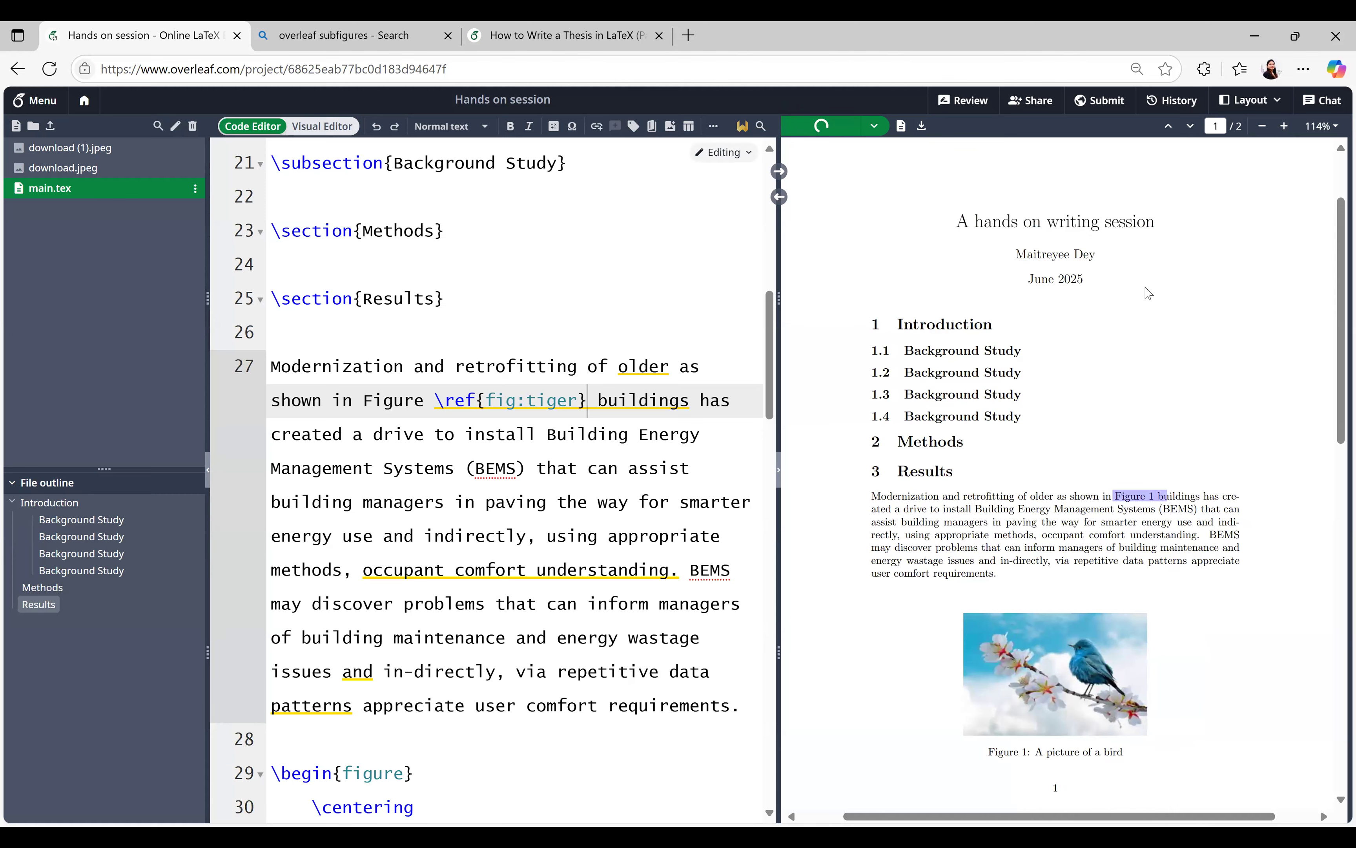
pyautogui.moveTo(1117, 491); pyautogui.dragTo(1162, 499)
pyautogui.click(1149, 494)
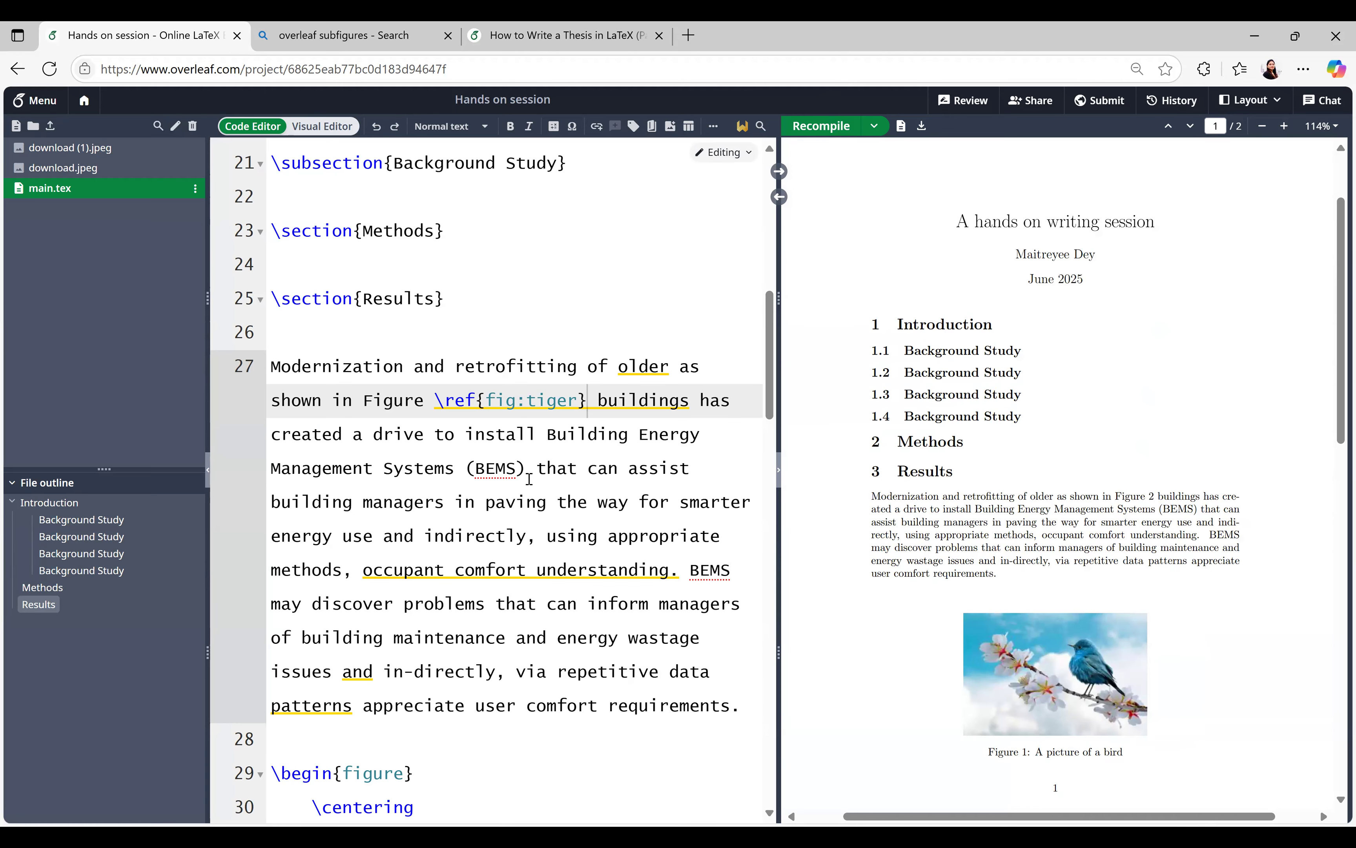
# Delete the extra blank lines between the tiger figure and the subfigure code, keeping a single one
pyautogui.scroll(-20, 529, 478)
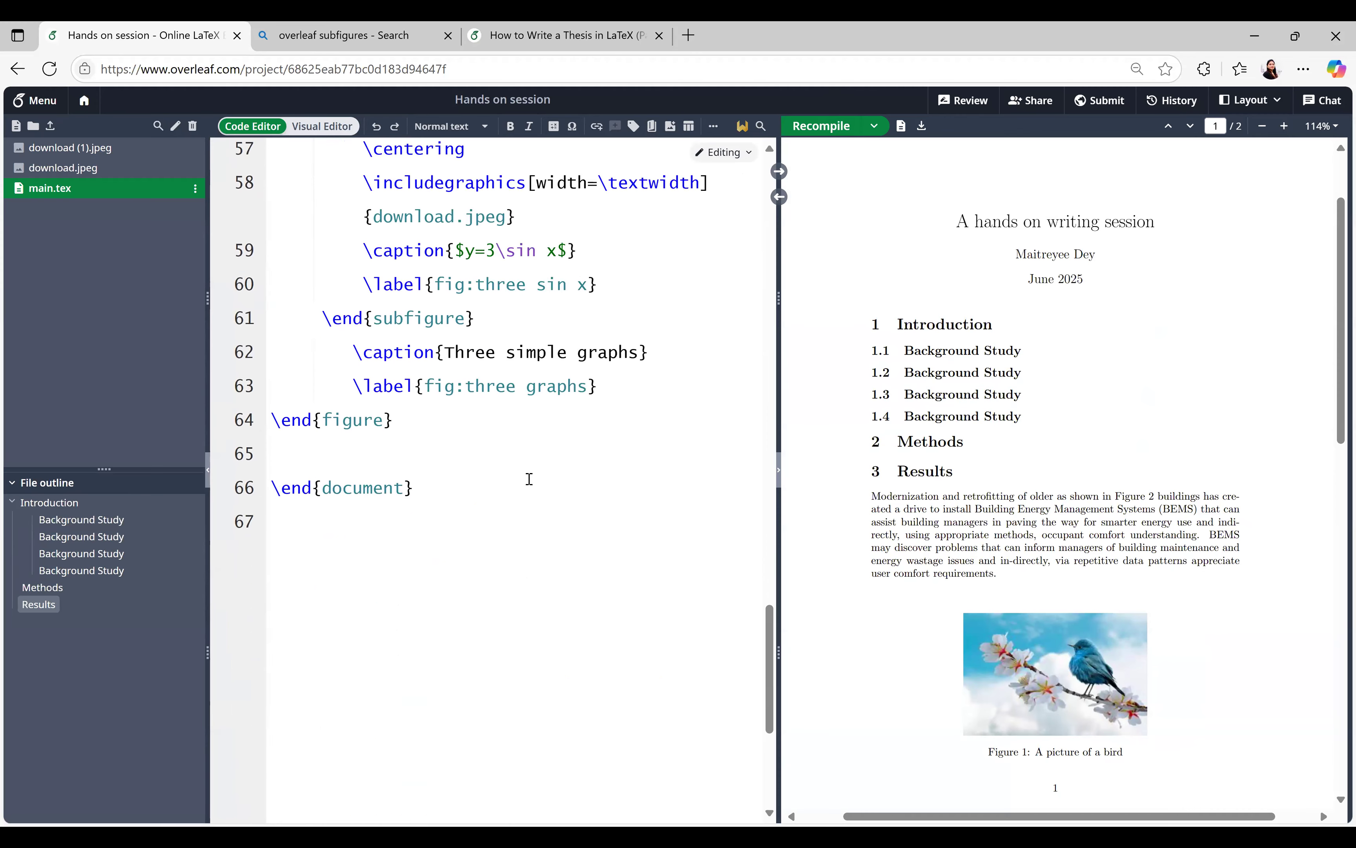
pyautogui.scroll(10, 527, 478)
pyautogui.click(351, 508)
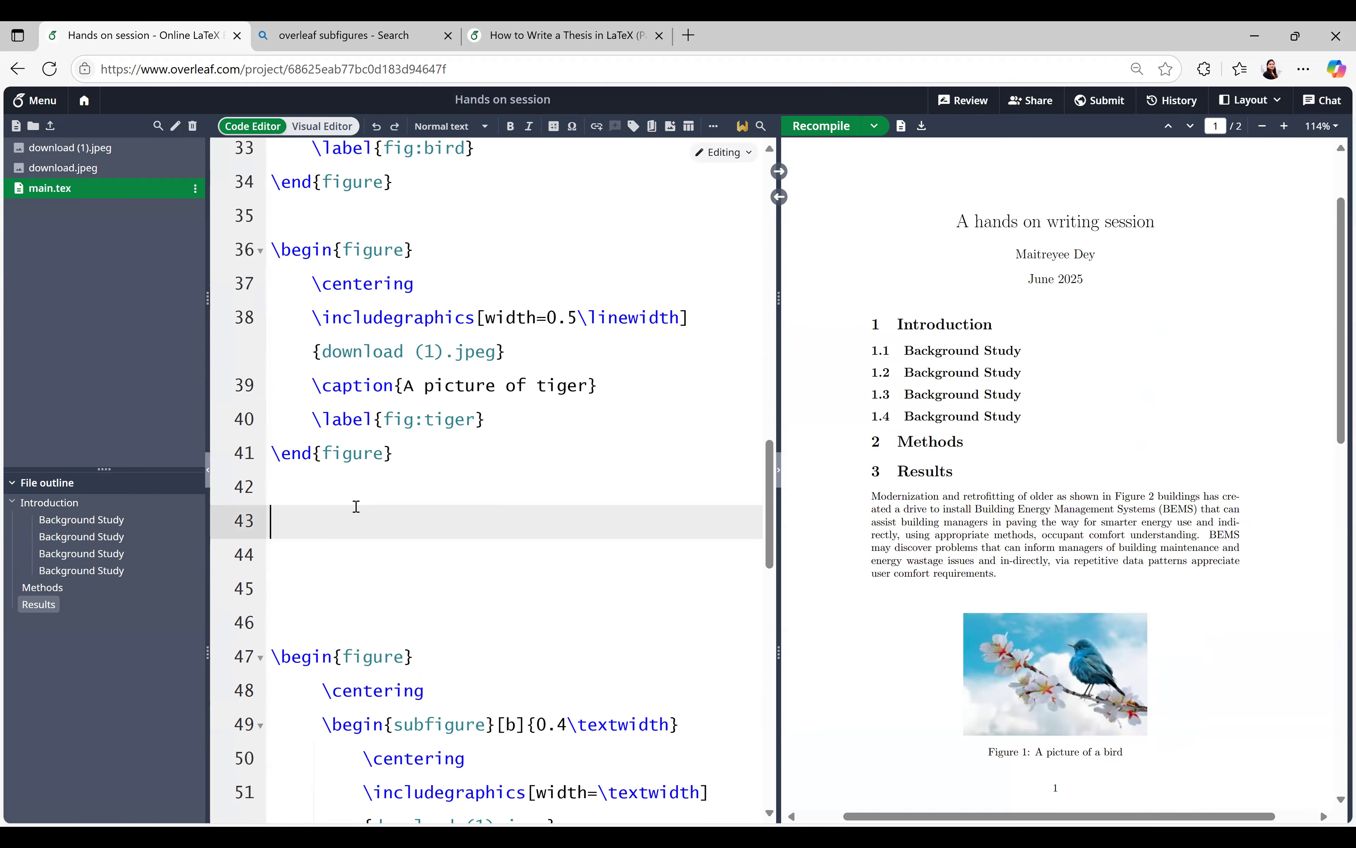
pyautogui.press('Delete')
pyautogui.press('Delete')
pyautogui.press('Delete')
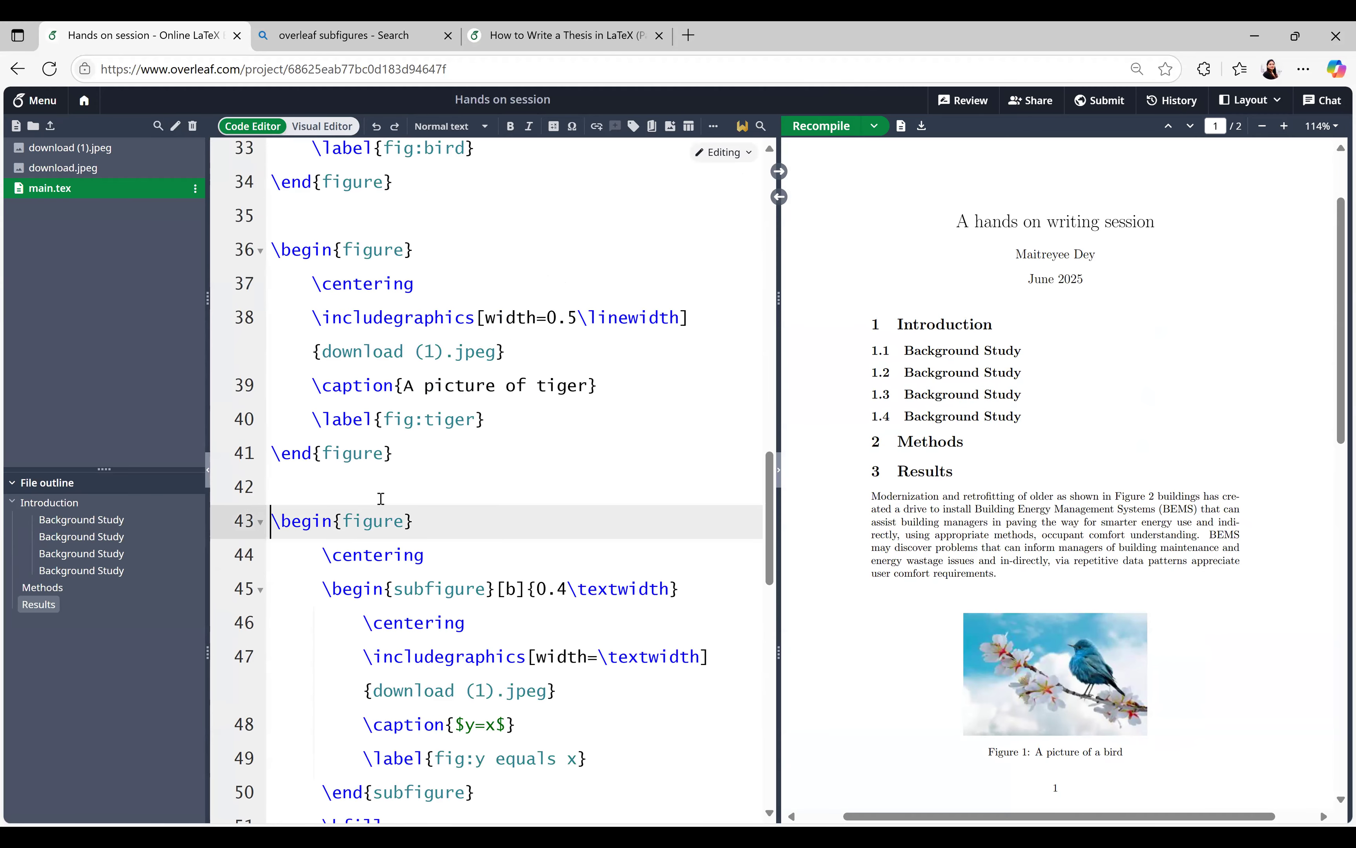
# Add seven blank lines after the end of the subfigure code's figure environment
pyautogui.scroll(-10, 390, 492)
pyautogui.click(481, 552)
pyautogui.press('Return')
pyautogui.press('Return')
pyautogui.press('Return')
pyautogui.press('Return')
pyautogui.press('Return')
pyautogui.press('Return')
pyautogui.press('Return')
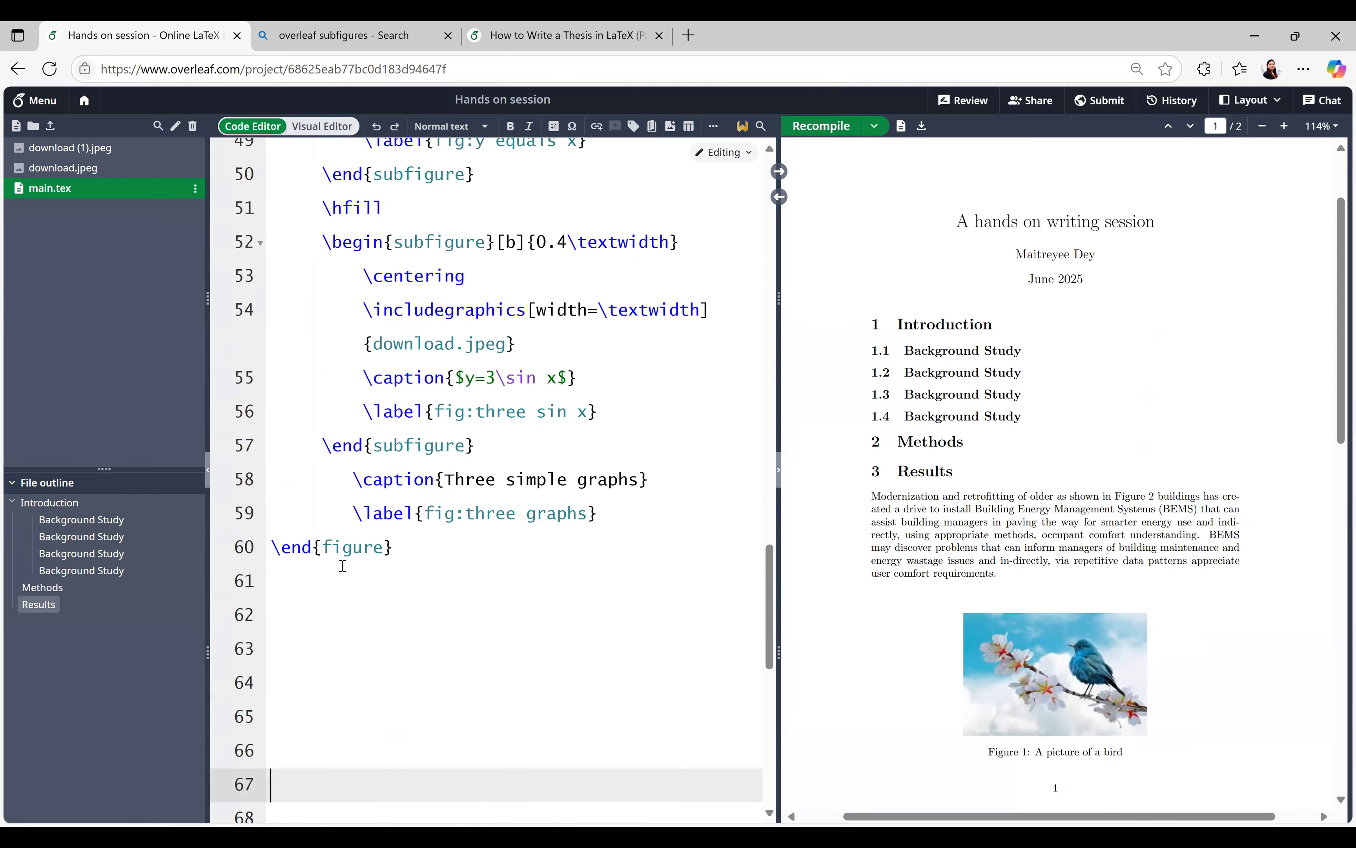
# Insert a comment separator line %%=============== directly below the subfigure code's \end{figure}
pyautogui.click(351, 580)
pyautogui.write('%%=========')
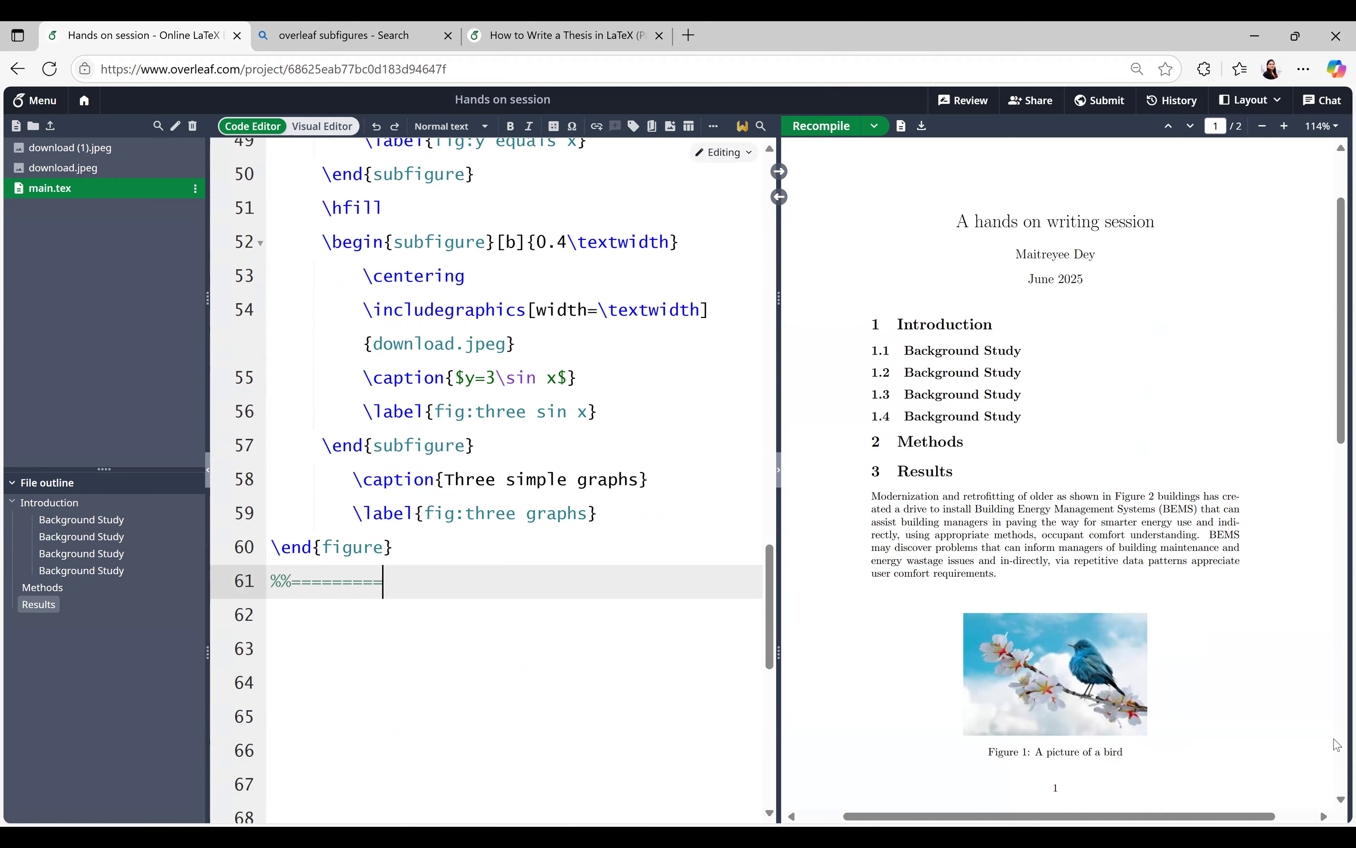
pyautogui.write('======')
pyautogui.press('Return')
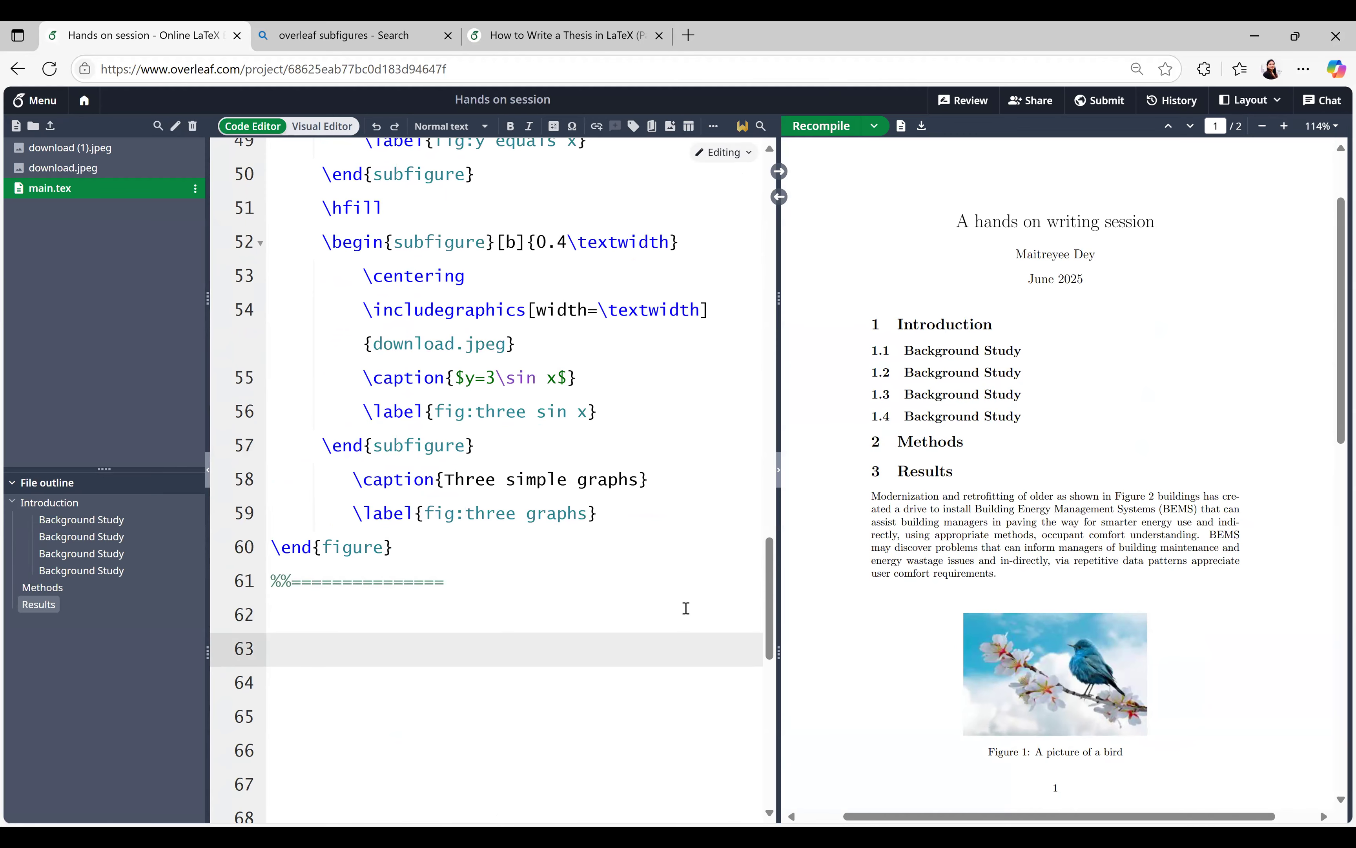
# Insert an empty bulleted list (itemize) environment two lines below the comment separator
pyautogui.scroll(5, 432, 469)
pyautogui.scroll(15, 432, 469)
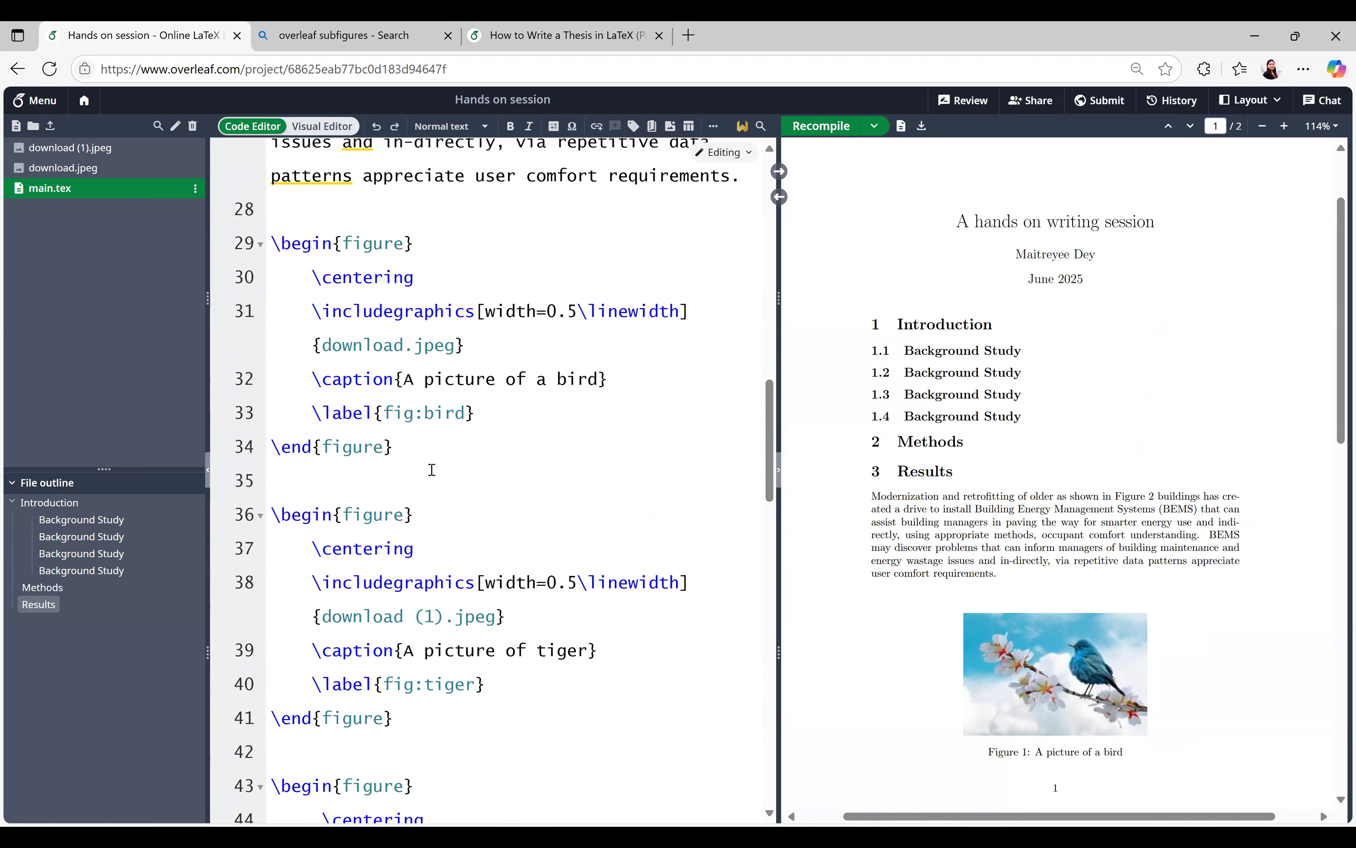
pyautogui.scroll(-20, 432, 469)
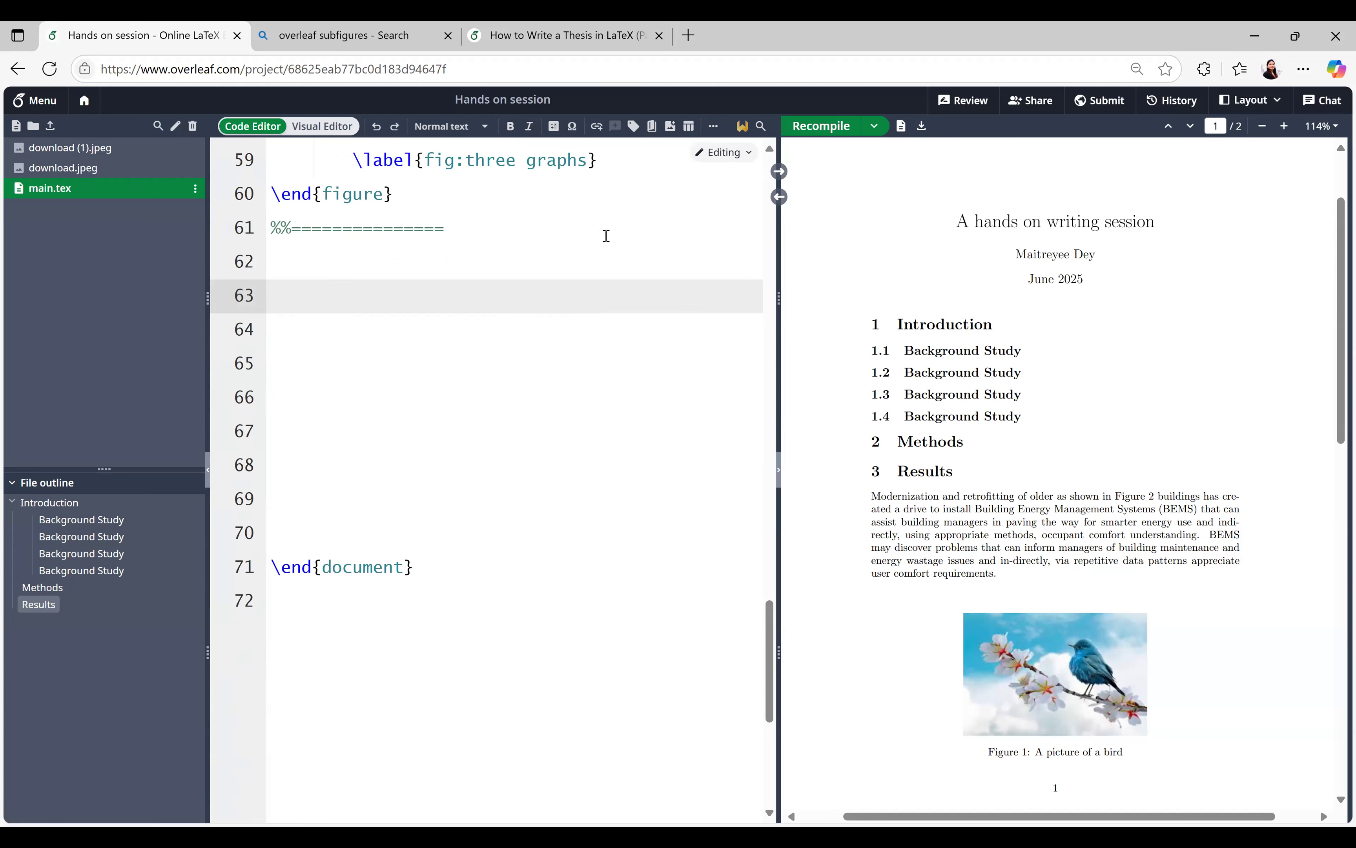
pyautogui.click(719, 130)
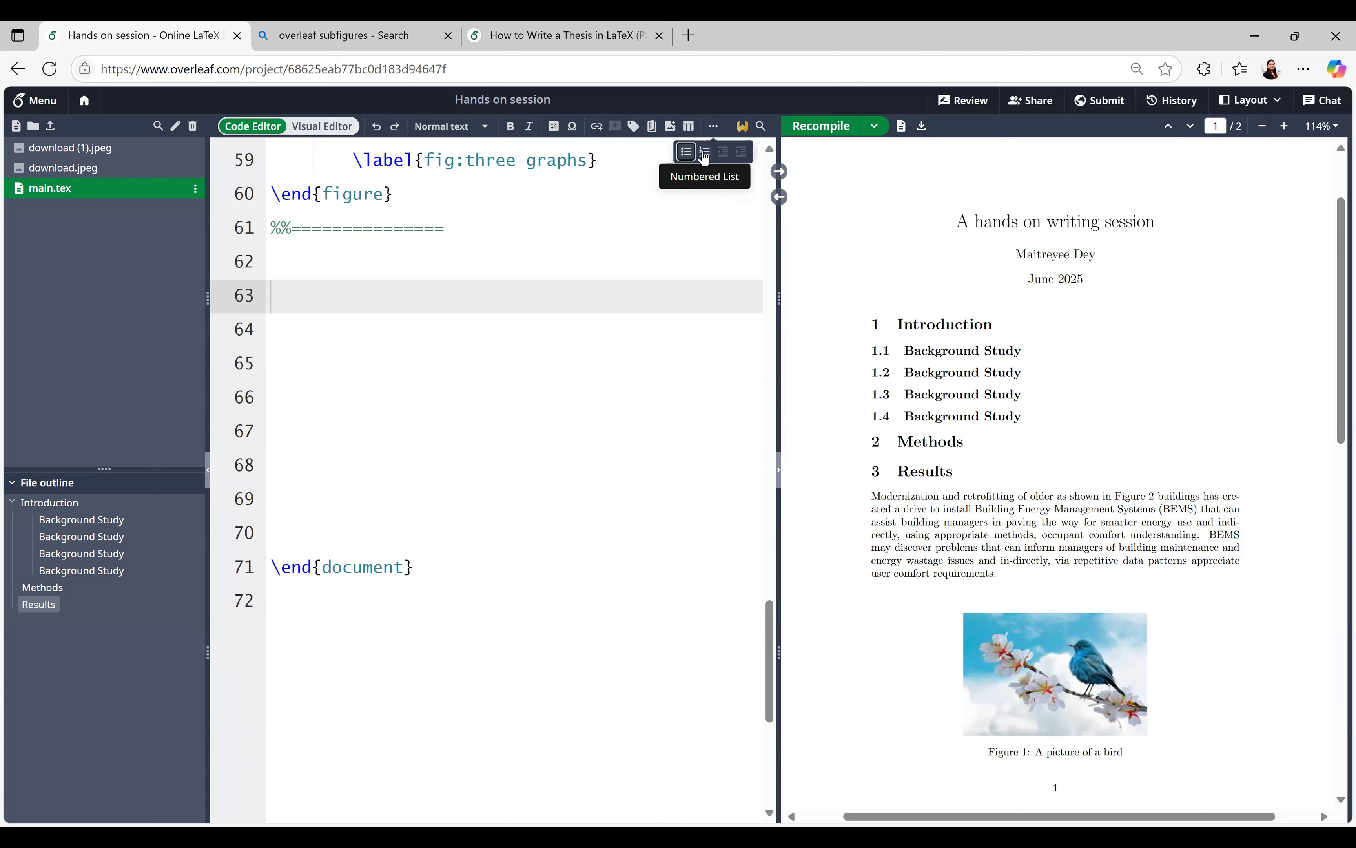
pyautogui.click(686, 159)
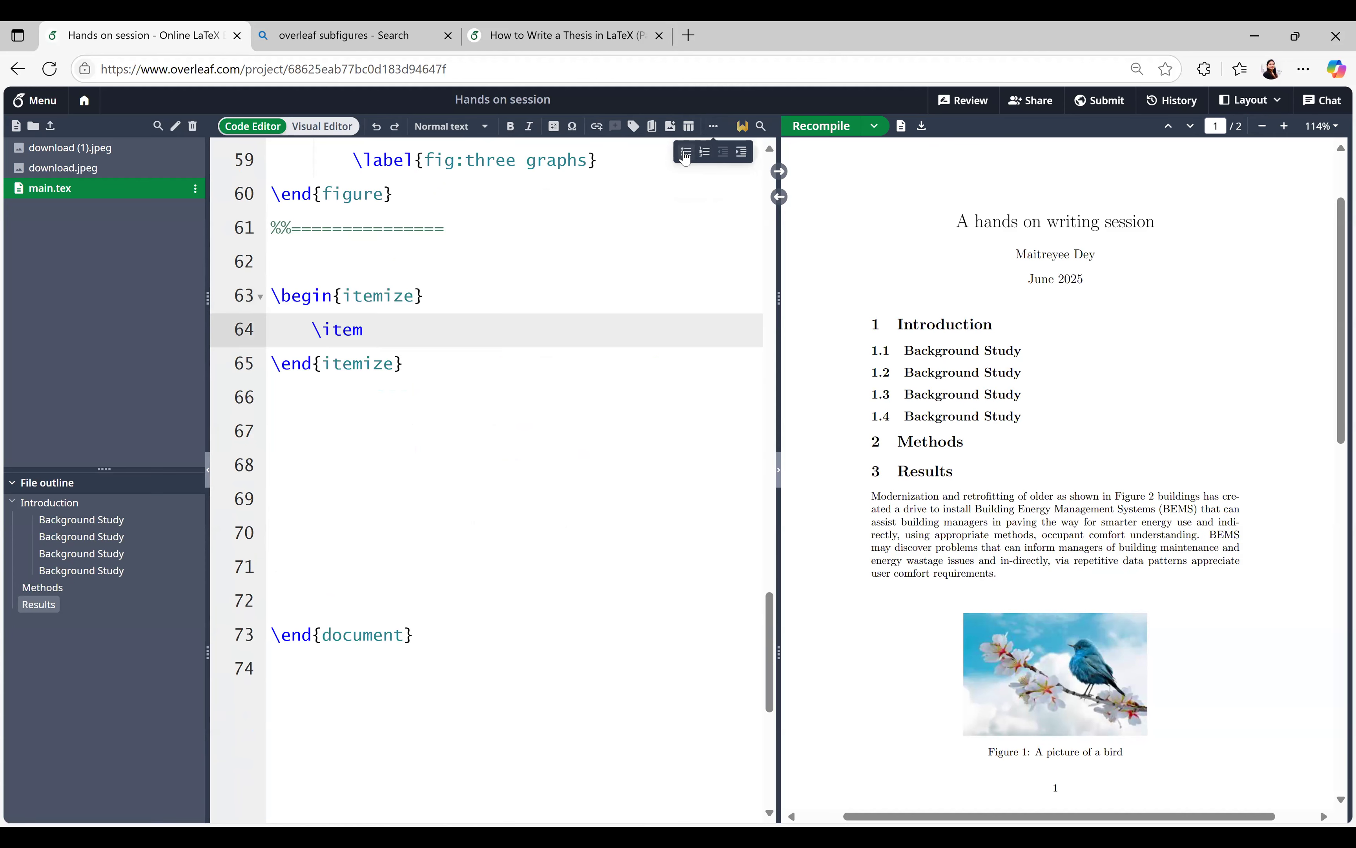
pyautogui.click(390, 424)
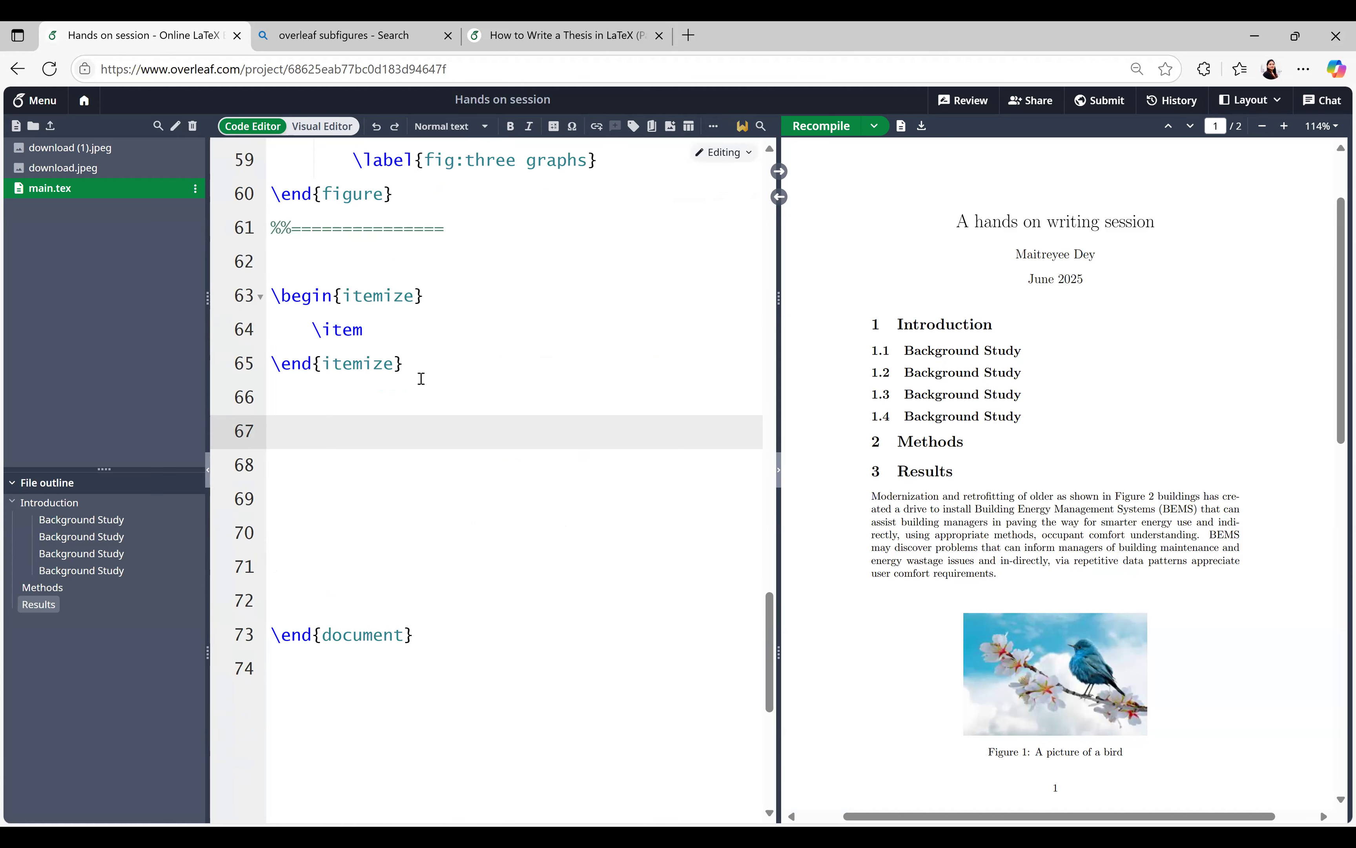
pyautogui.moveTo(309, 333); pyautogui.dragTo(372, 331)
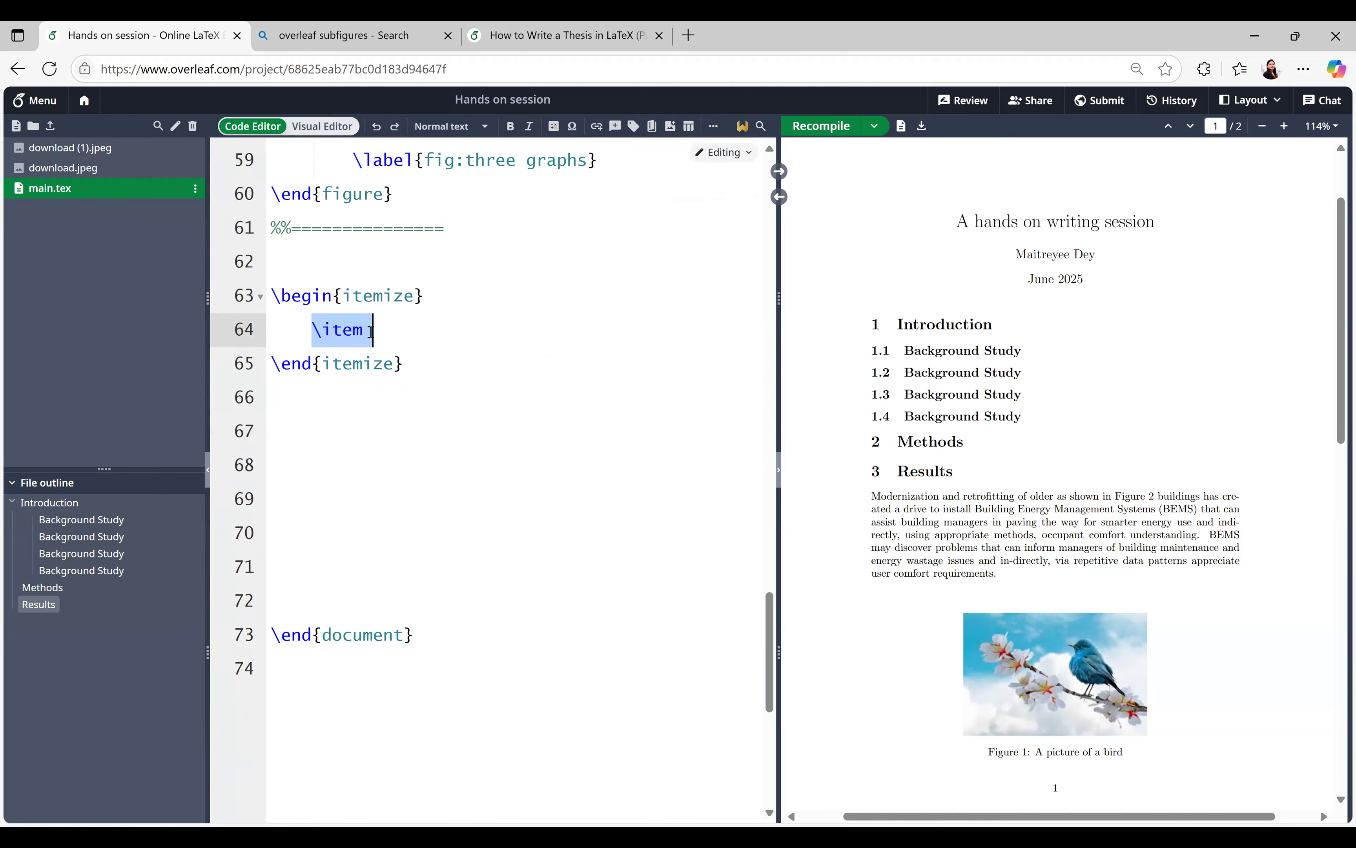
pyautogui.click(313, 385)
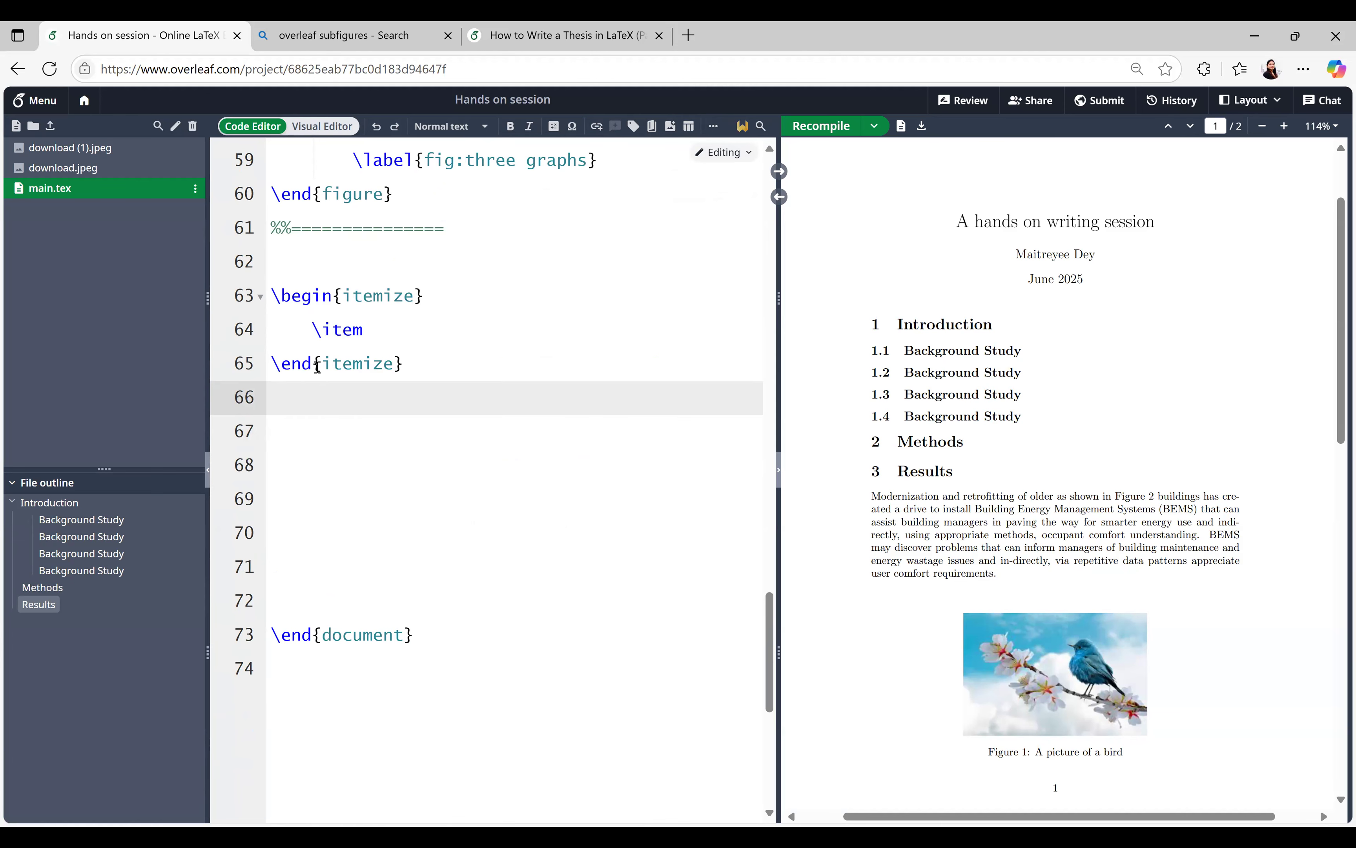
# Enter Bird as the bulleted list's first item and duplicate that item three times below it
pyautogui.click(397, 326)
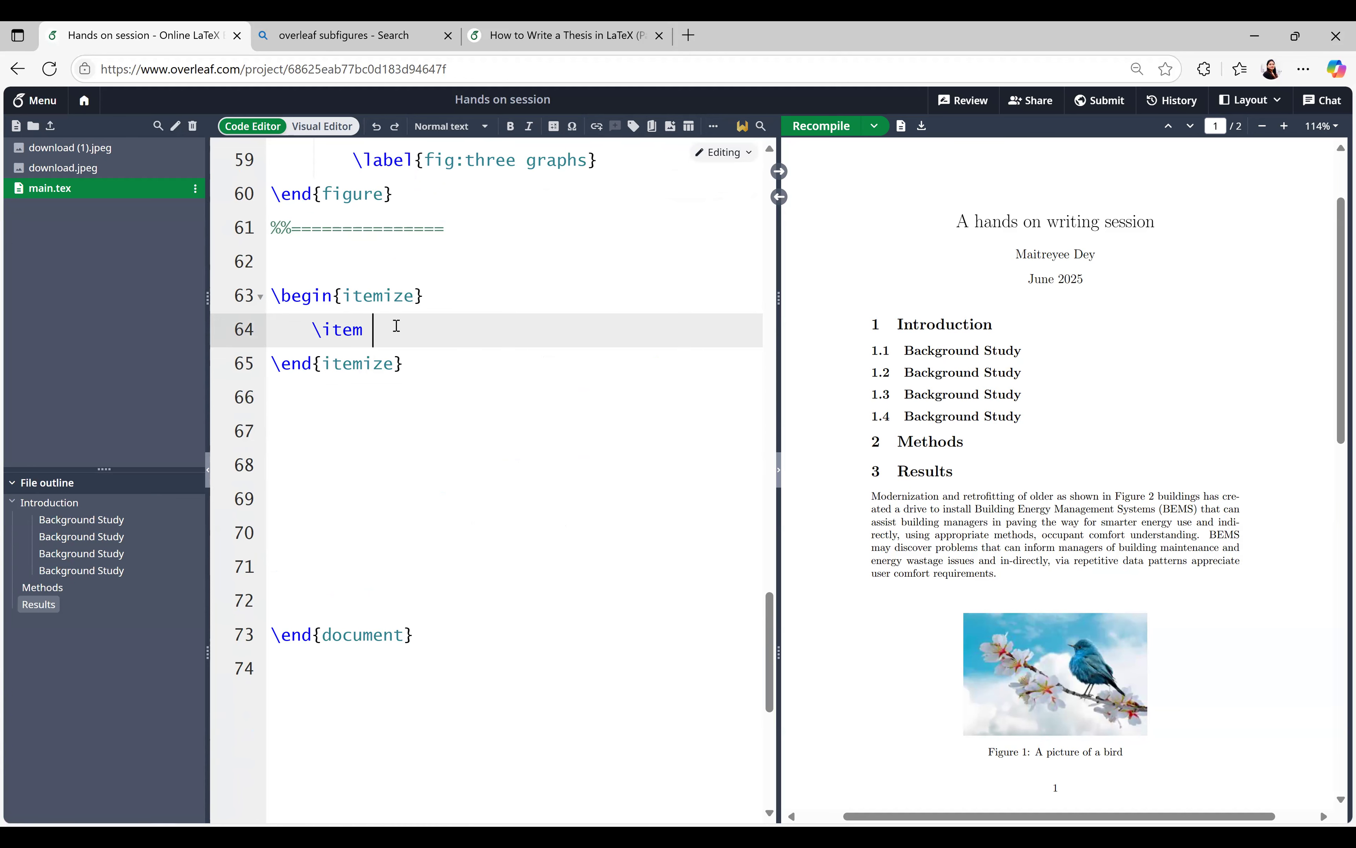
pyautogui.write('Bird')
pyautogui.press('Return')
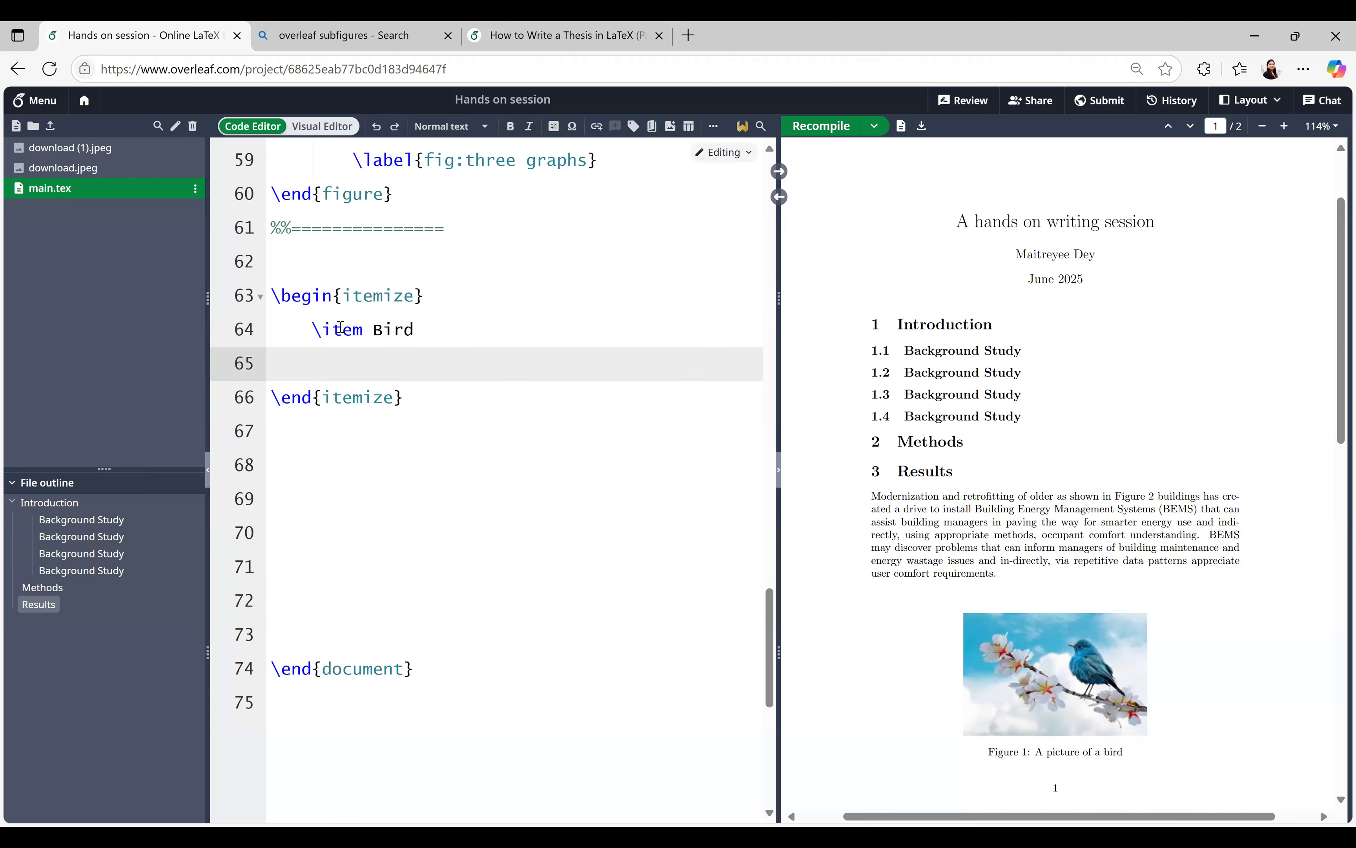
pyautogui.moveTo(312, 329); pyautogui.dragTo(427, 330)
pyautogui.hotkey('ctrl', 'c')
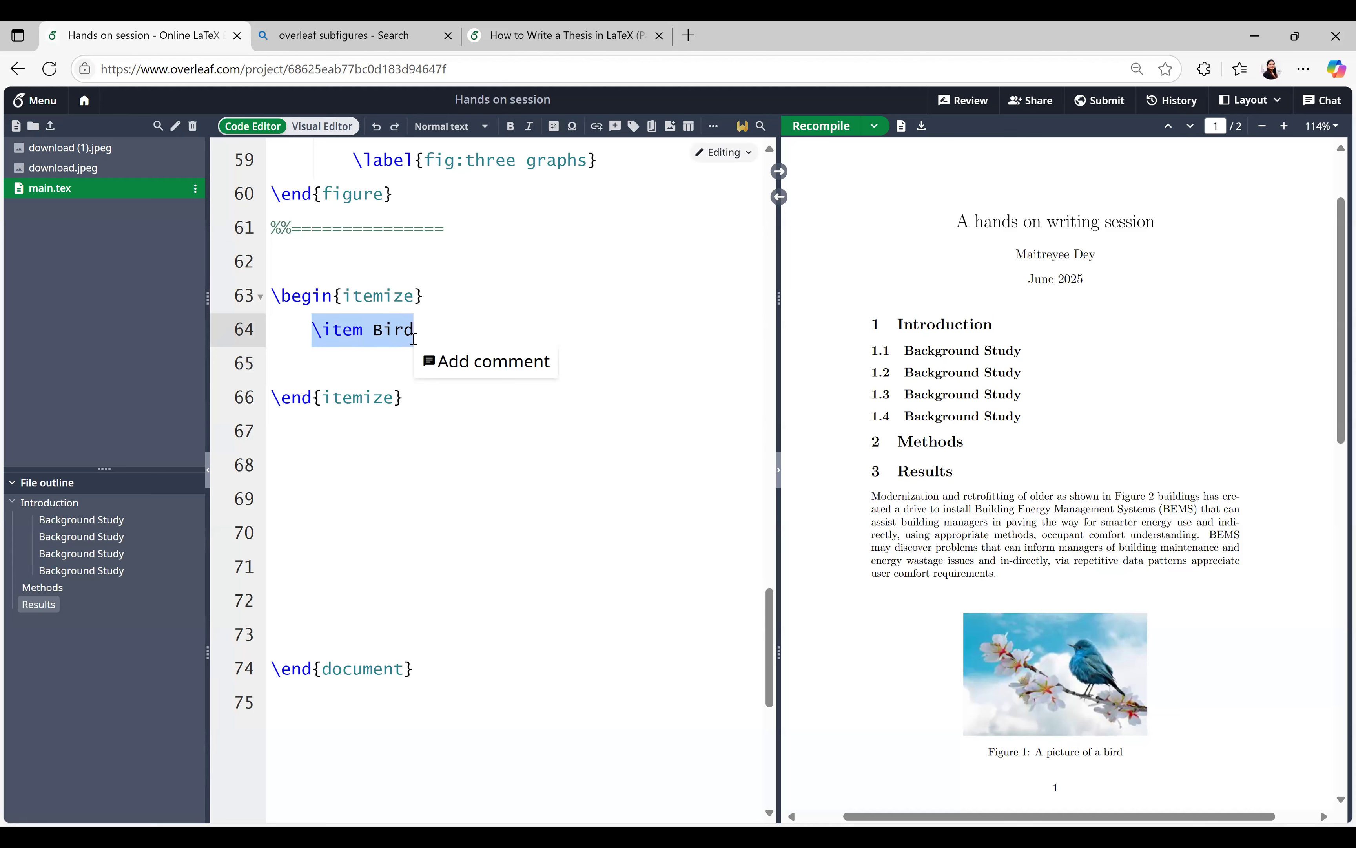
pyautogui.click(366, 360)
pyautogui.hotkey('ctrl', 'v')
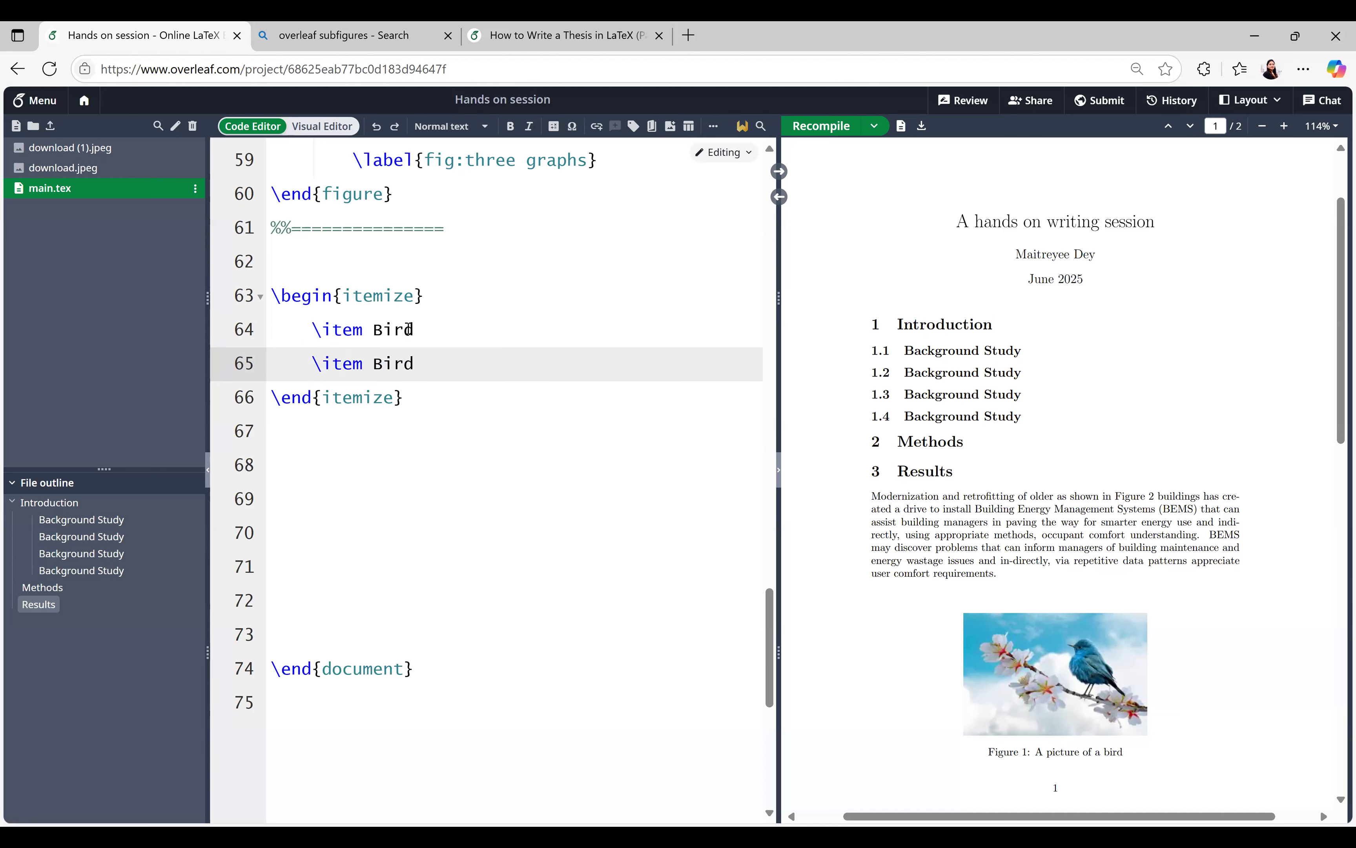
pyautogui.press('Return')
pyautogui.hotkey('ctrl', 'v')
pyautogui.press('Return')
pyautogui.hotkey('ctrl', 'v')
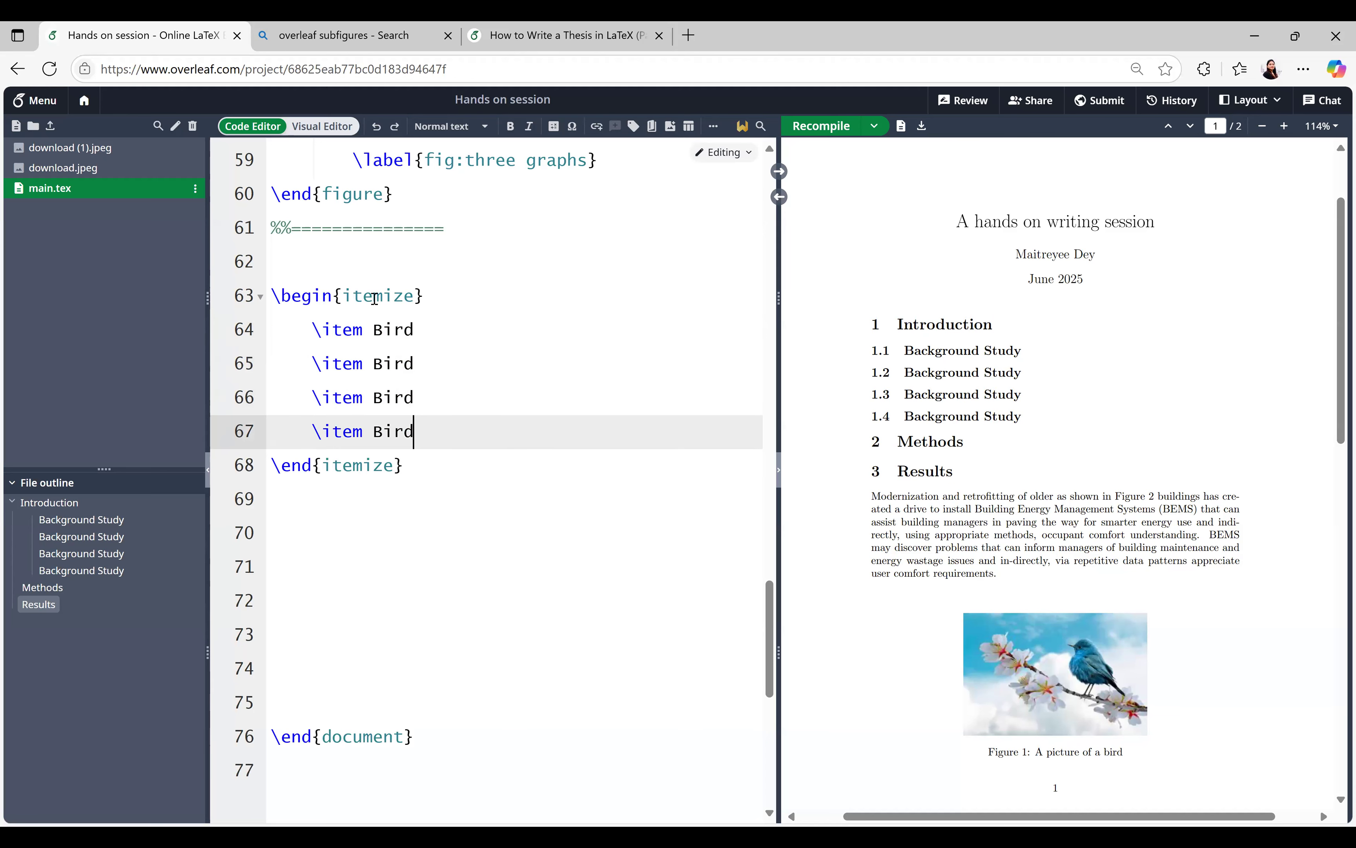
# Change the bulleted list's second item to Tiger and its third item to Cat
pyautogui.doubleClick(393, 366)
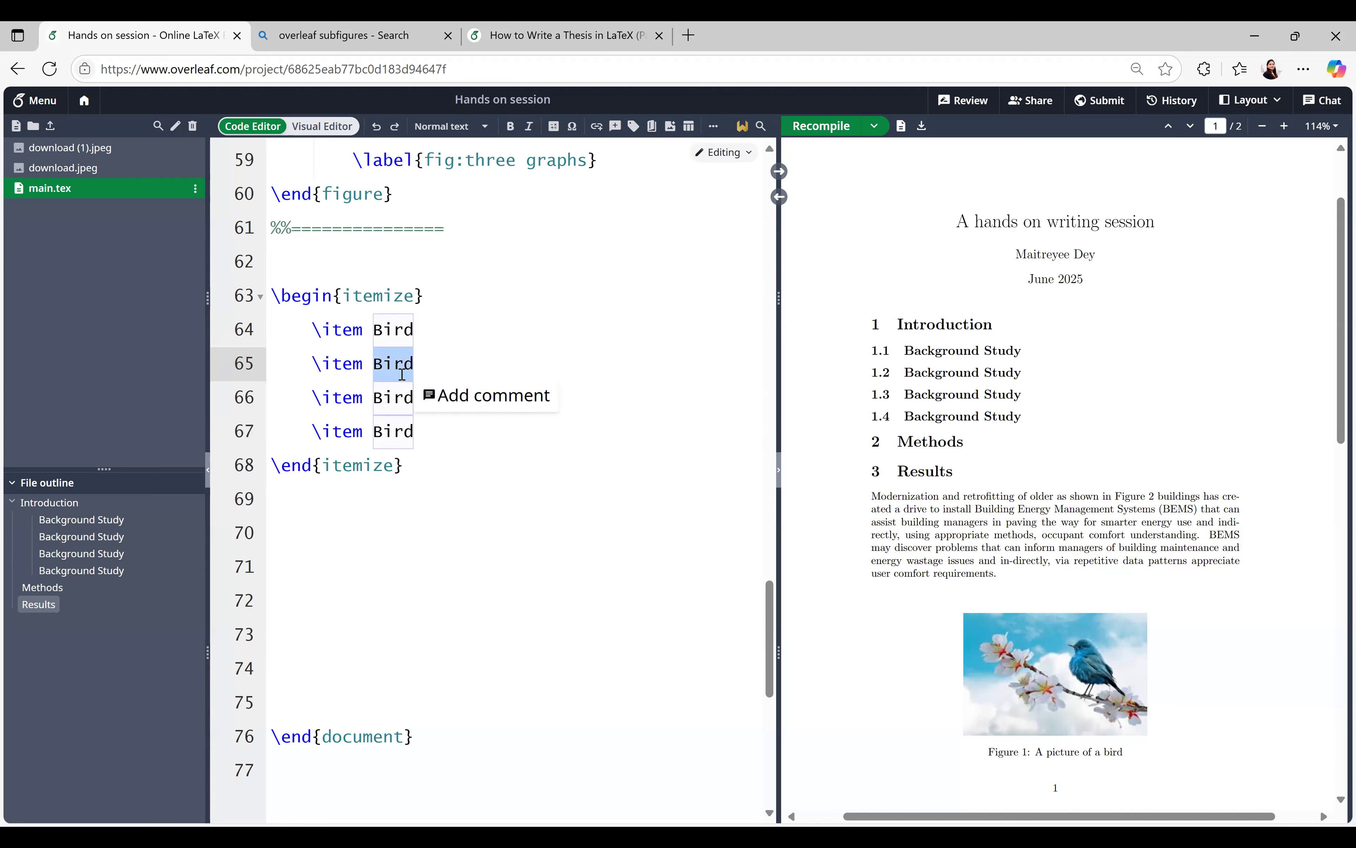
pyautogui.write('Tiger')
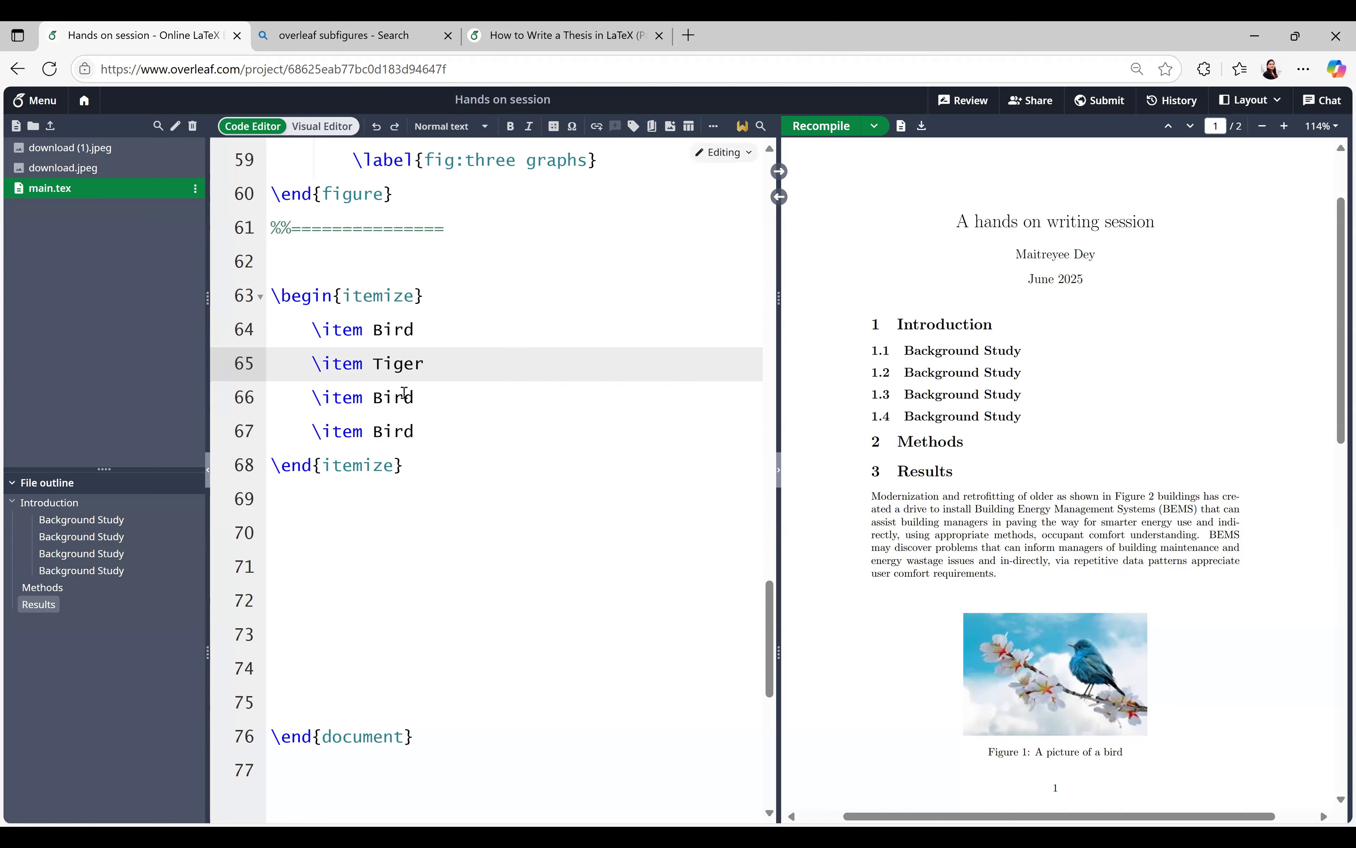
pyautogui.doubleClick(404, 394)
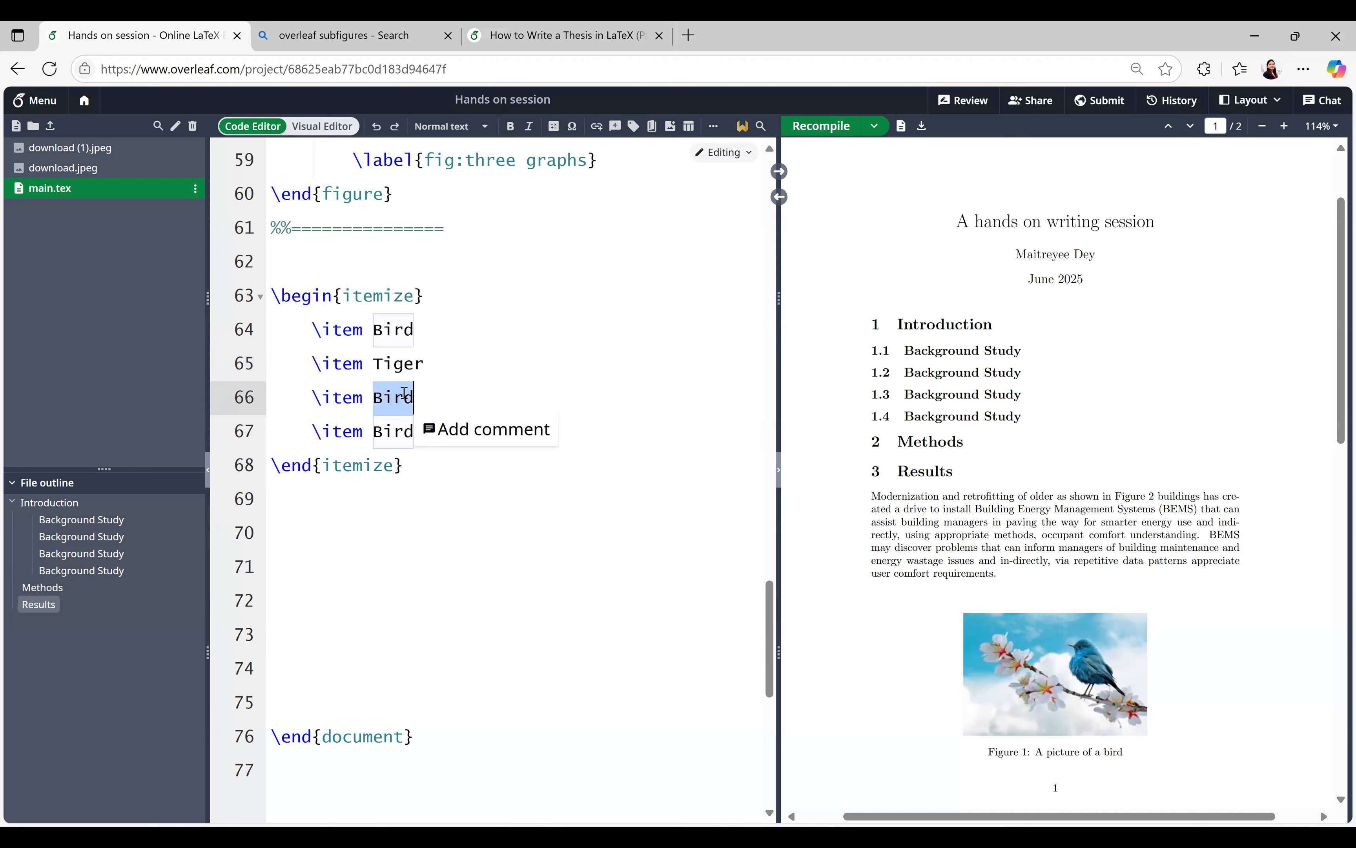
pyautogui.write('Cat')
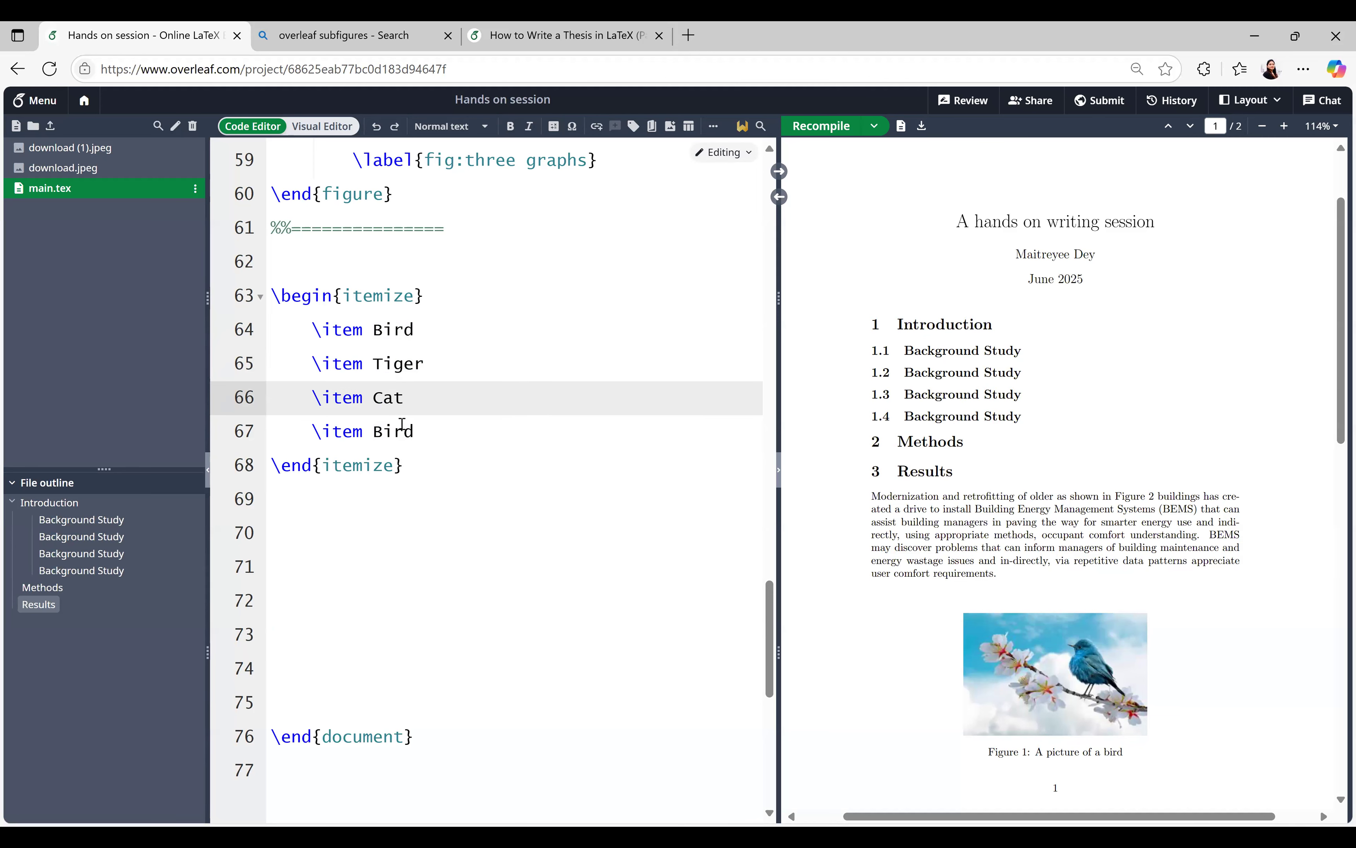
pyautogui.doubleClick(402, 426)
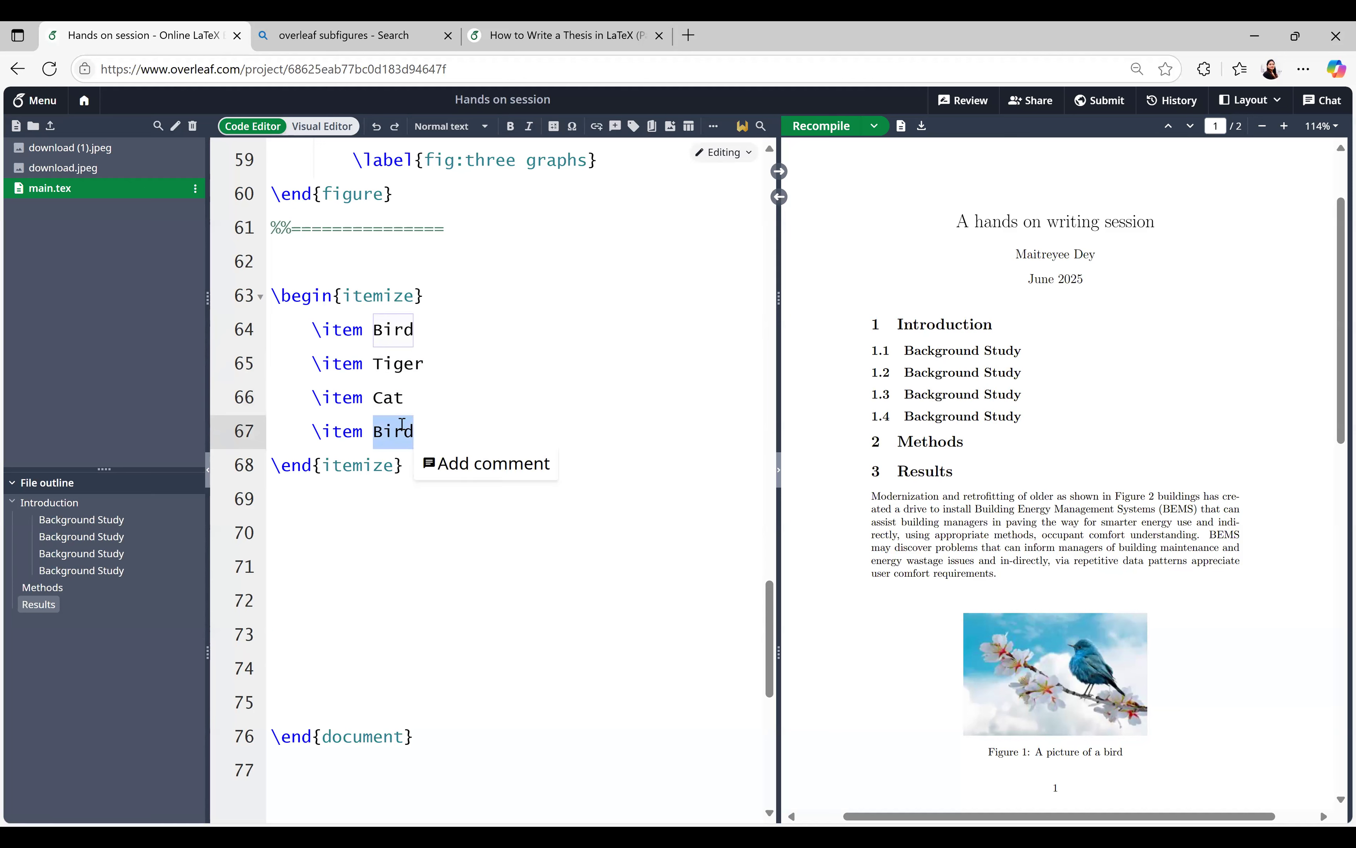
pyautogui.click(496, 379)
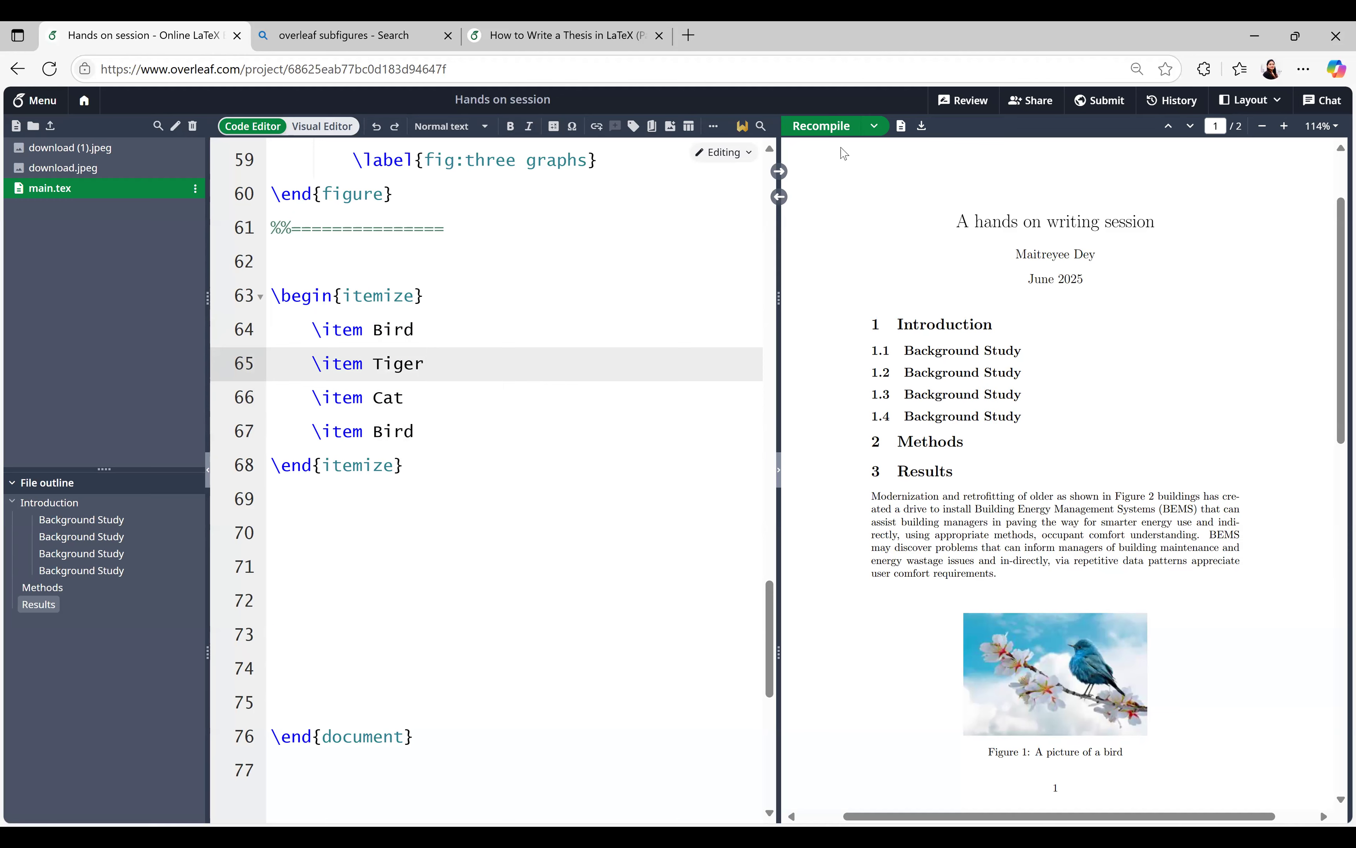
# Recompile the document and check the bulleted list in the PDF preview
pyautogui.click(823, 137)
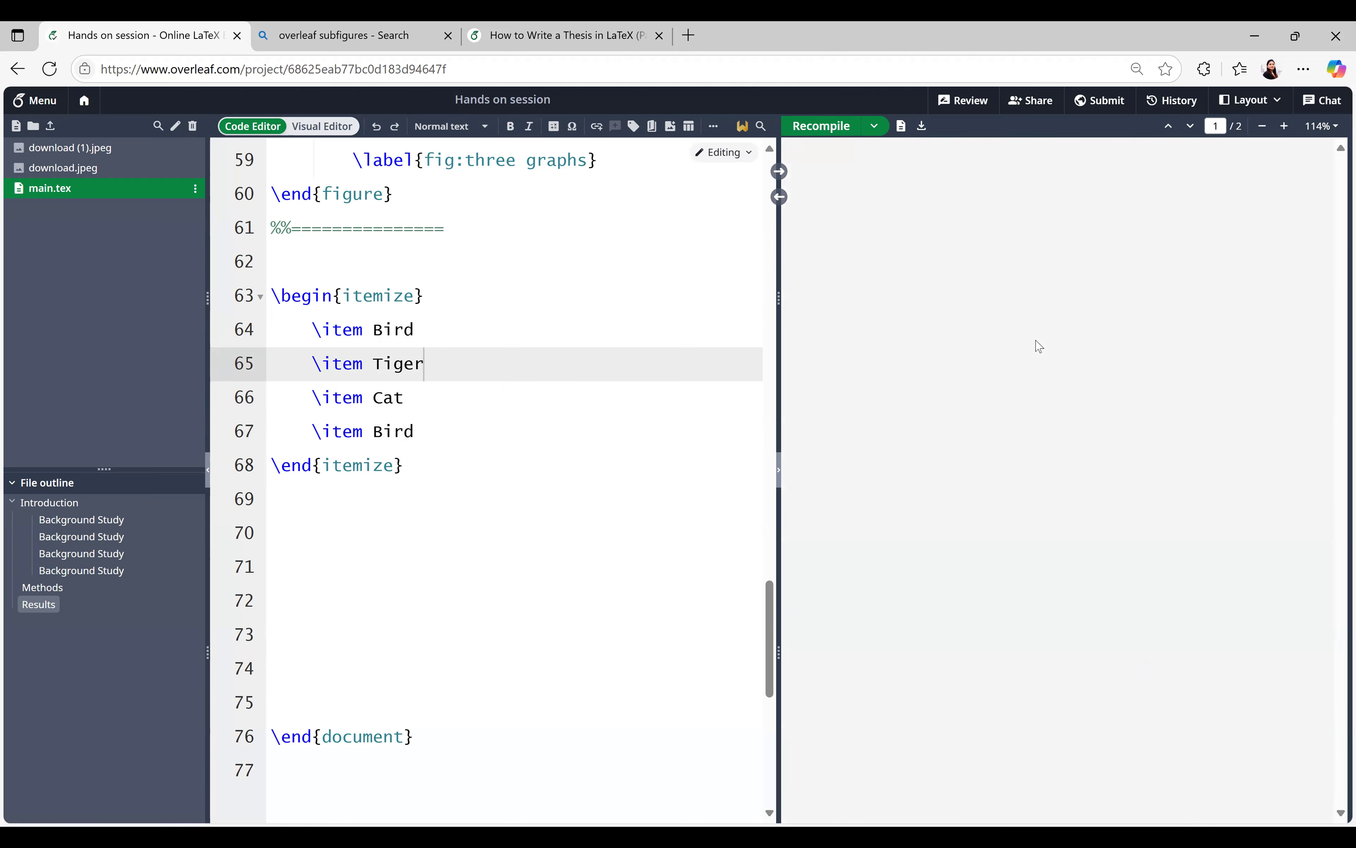
pyautogui.scroll(-20, 1039, 346)
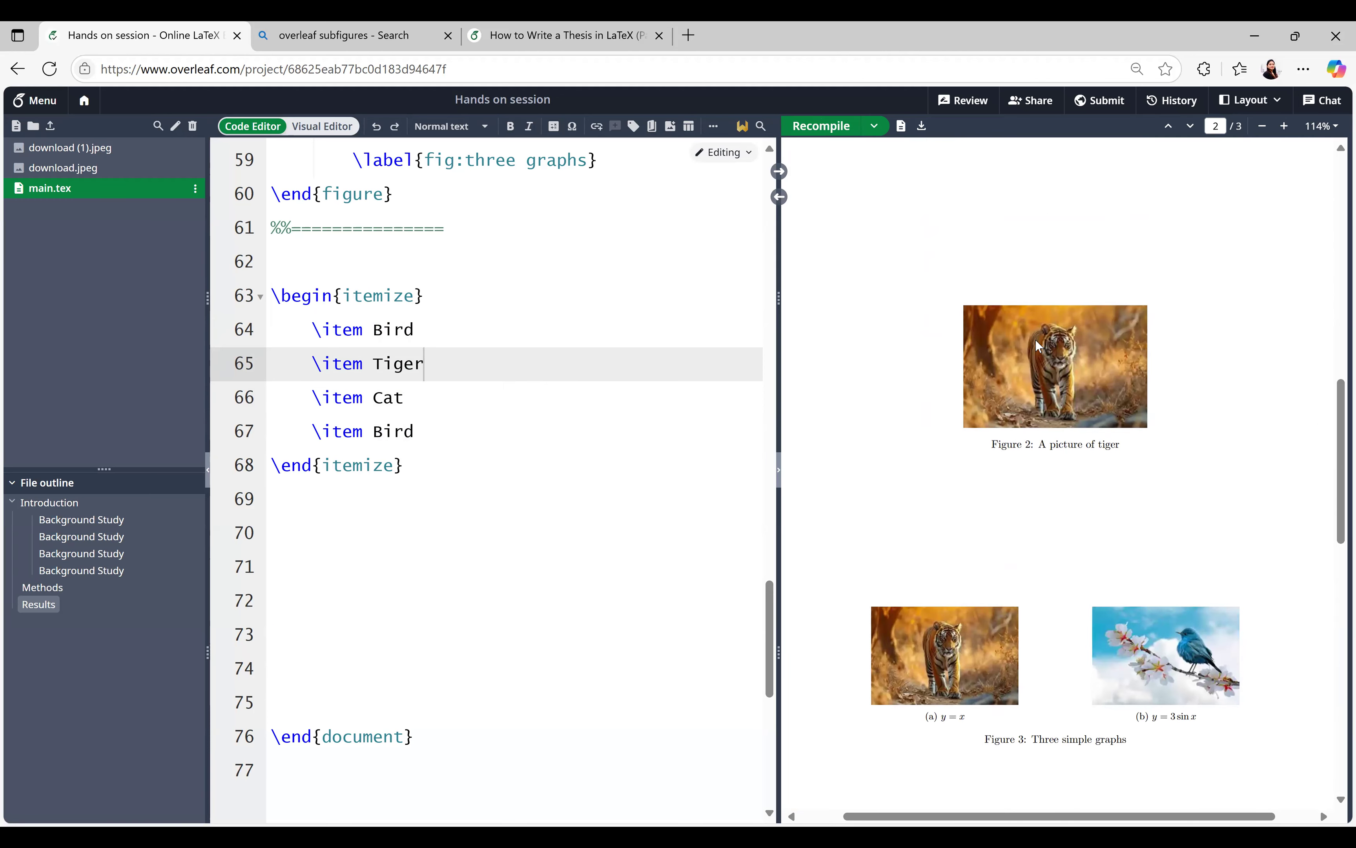
pyautogui.scroll(-2, 1038, 346)
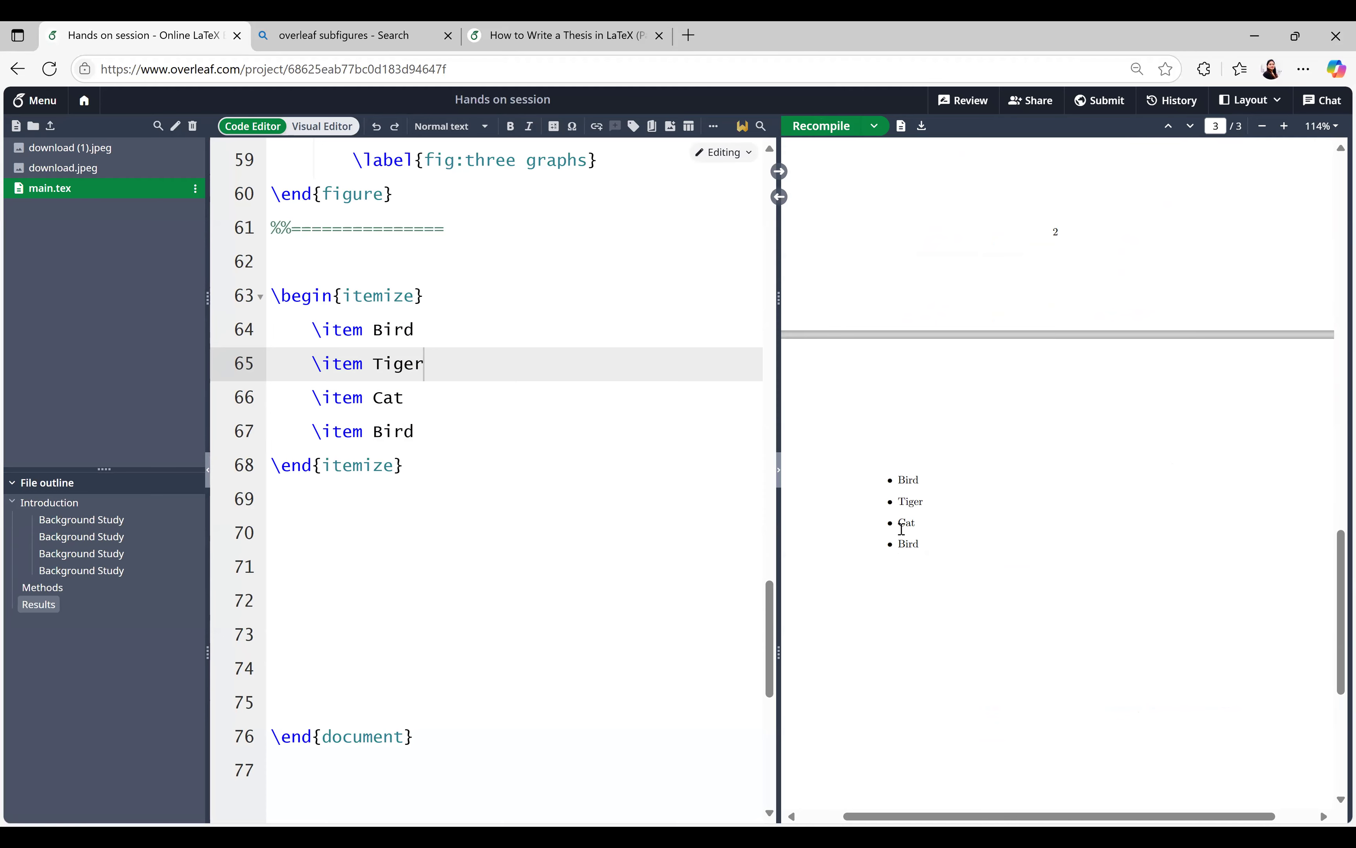
pyautogui.moveTo(895, 483); pyautogui.dragTo(915, 547)
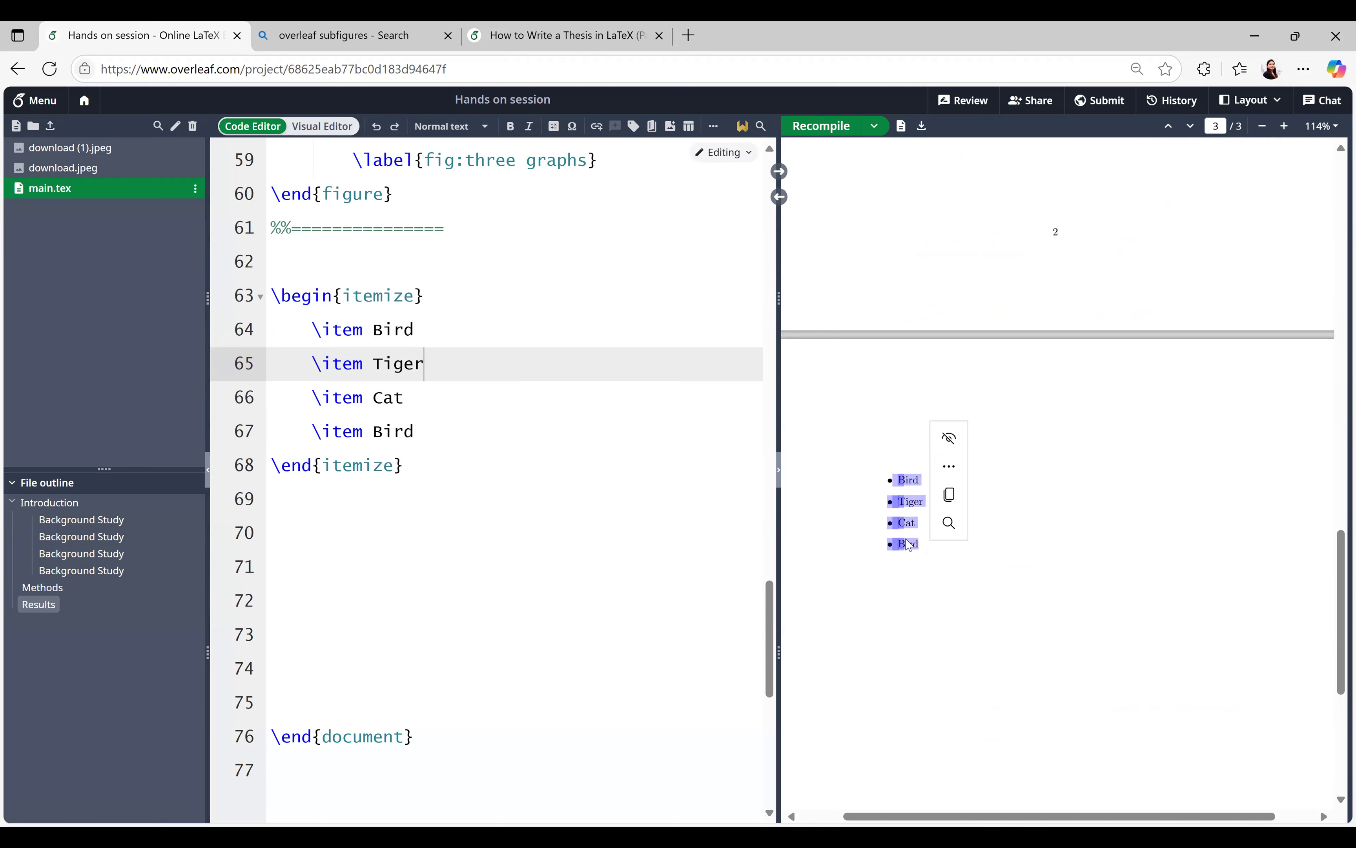
pyautogui.click(578, 378)
# Insert an empty numbered list (enumerate) environment below the bulleted list and compare the two environment names
pyautogui.click(368, 510)
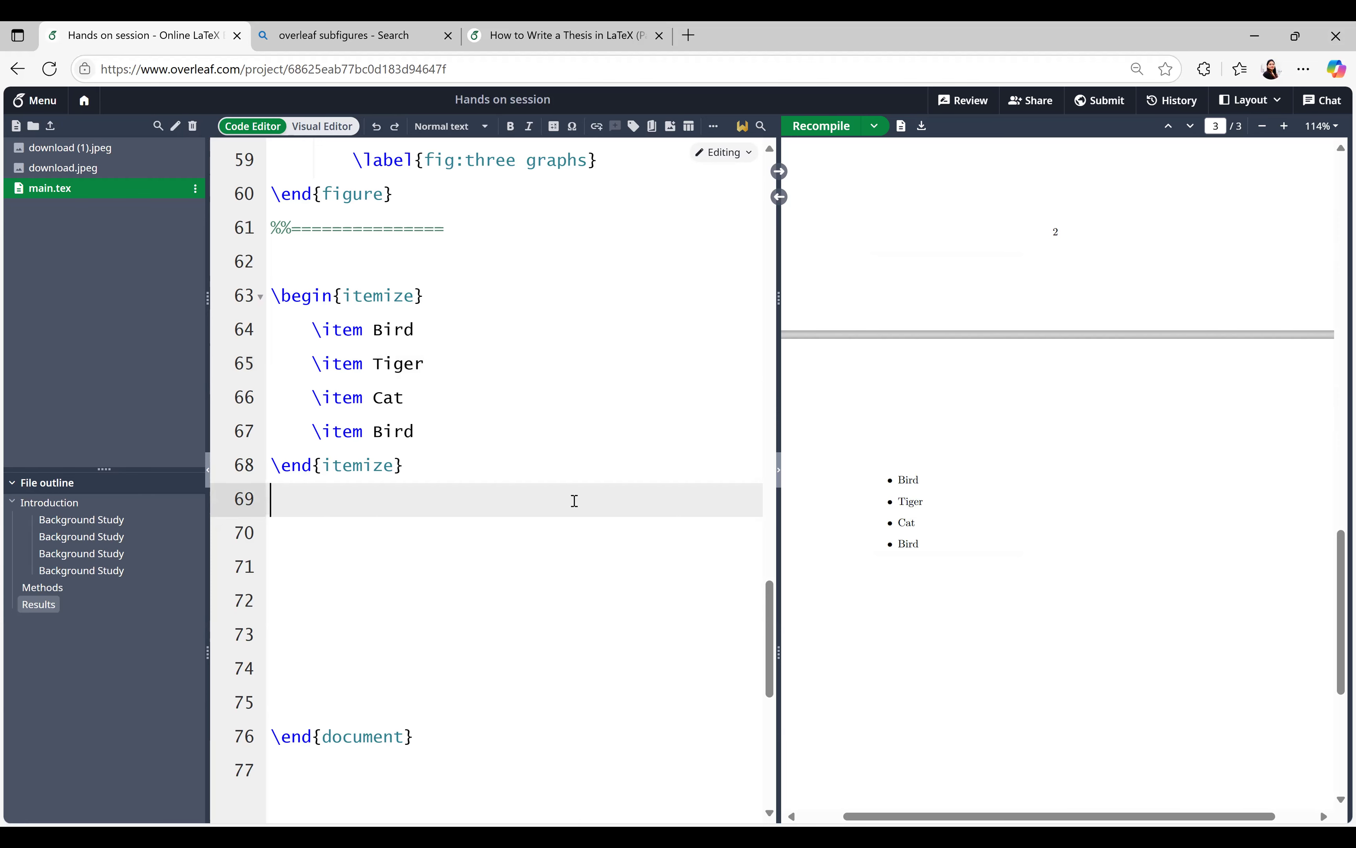
pyautogui.press('Return')
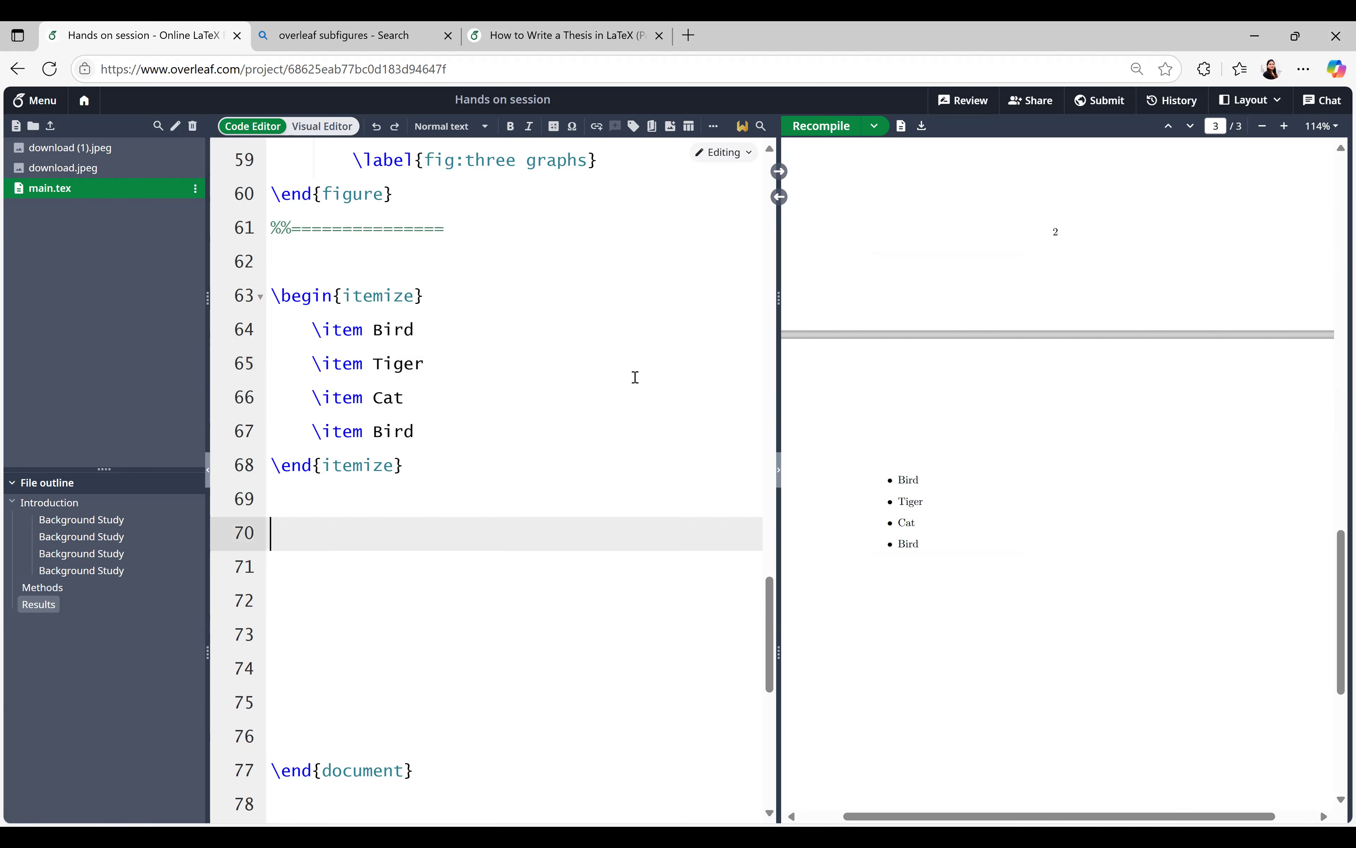
pyautogui.click(722, 130)
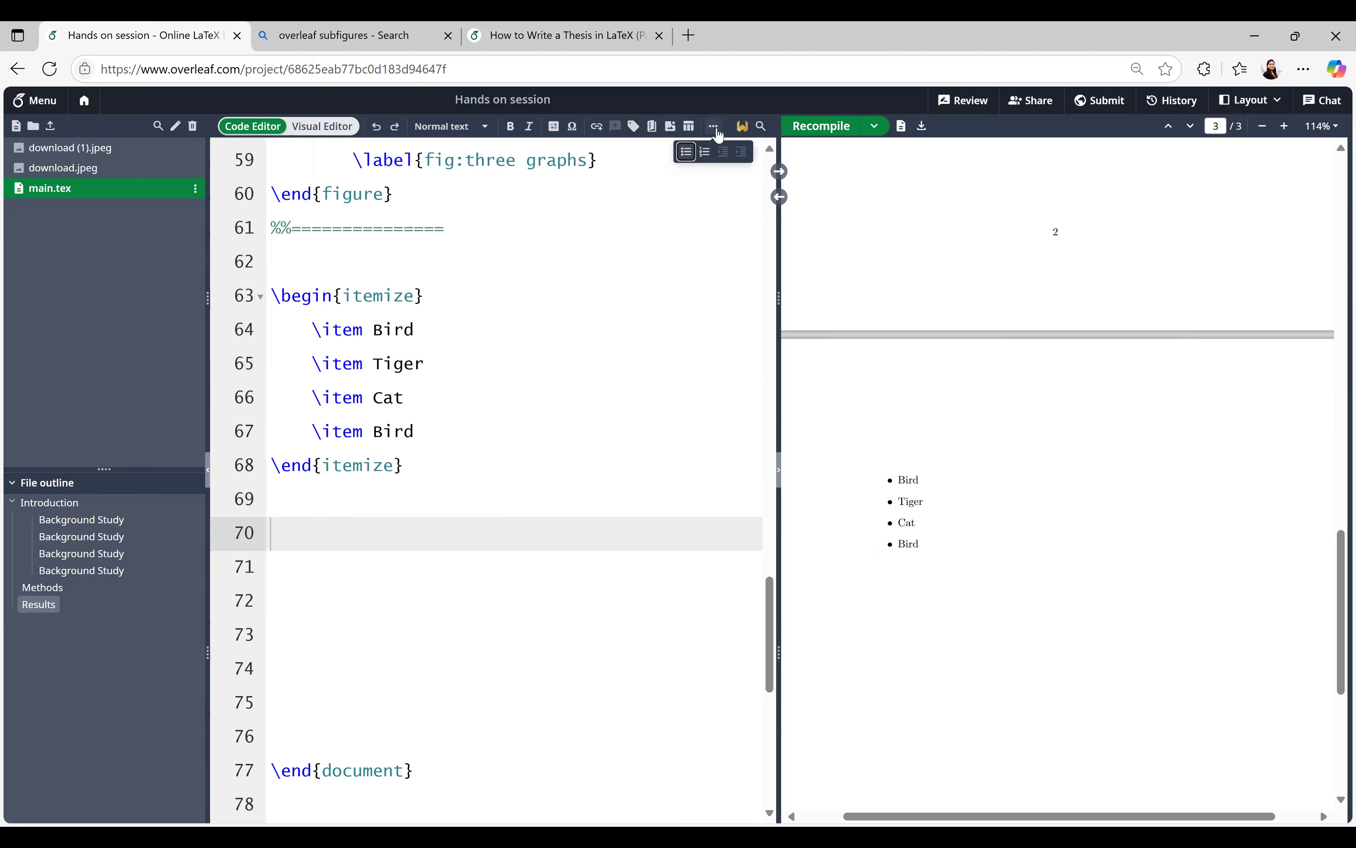
pyautogui.click(706, 163)
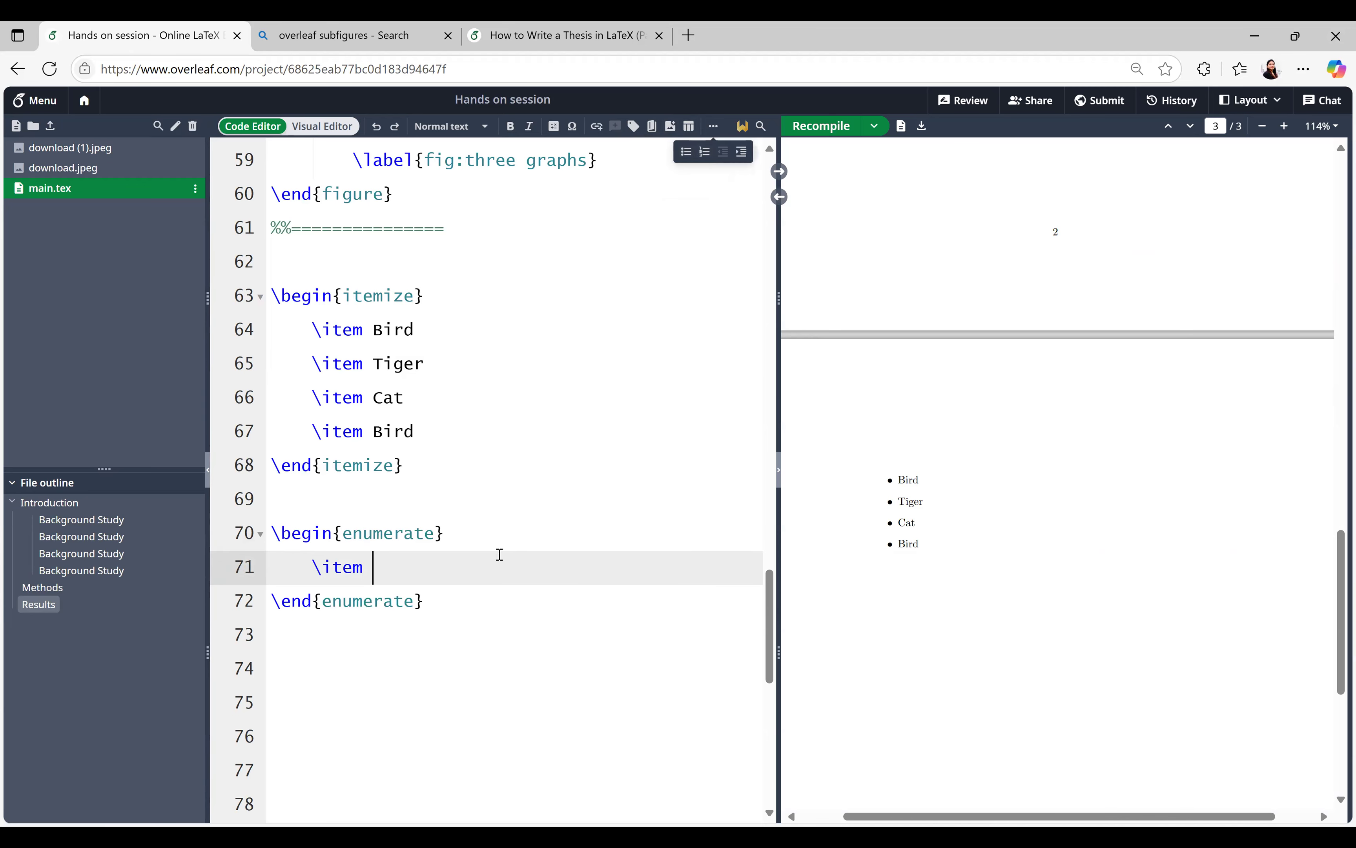
pyautogui.moveTo(312, 566); pyautogui.dragTo(376, 570)
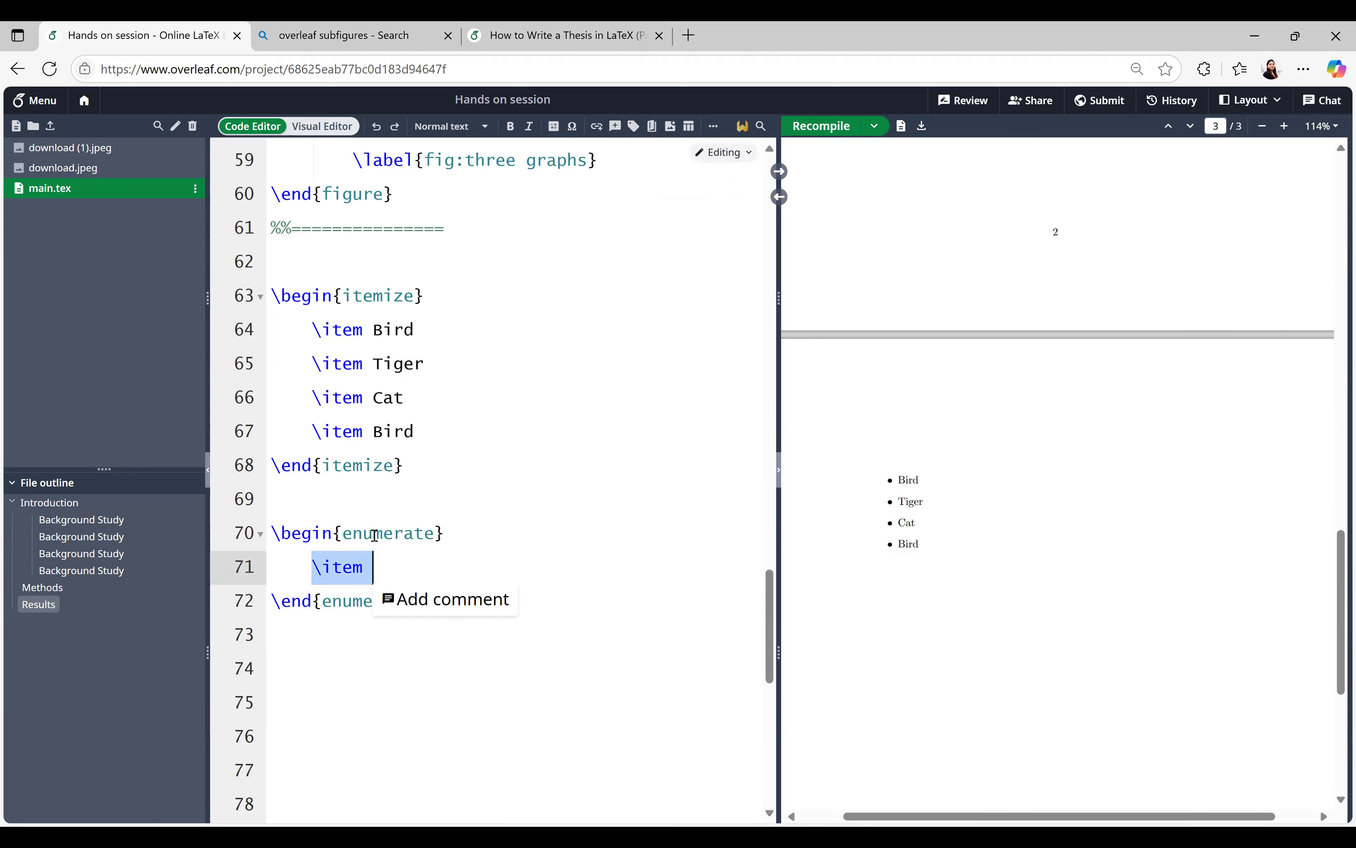
pyautogui.moveTo(344, 295); pyautogui.dragTo(415, 295)
pyautogui.click(607, 549)
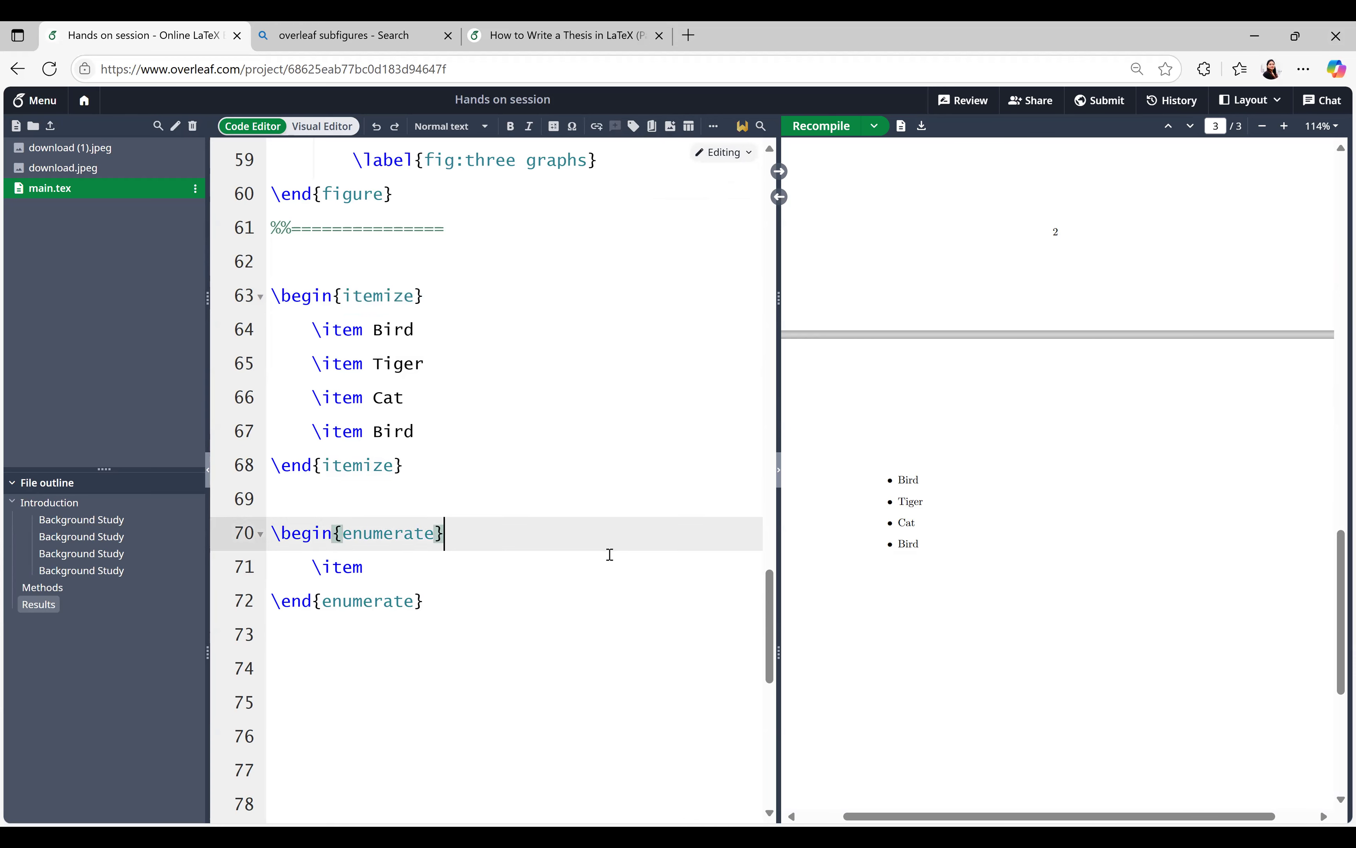
pyautogui.moveTo(343, 532); pyautogui.dragTo(436, 531)
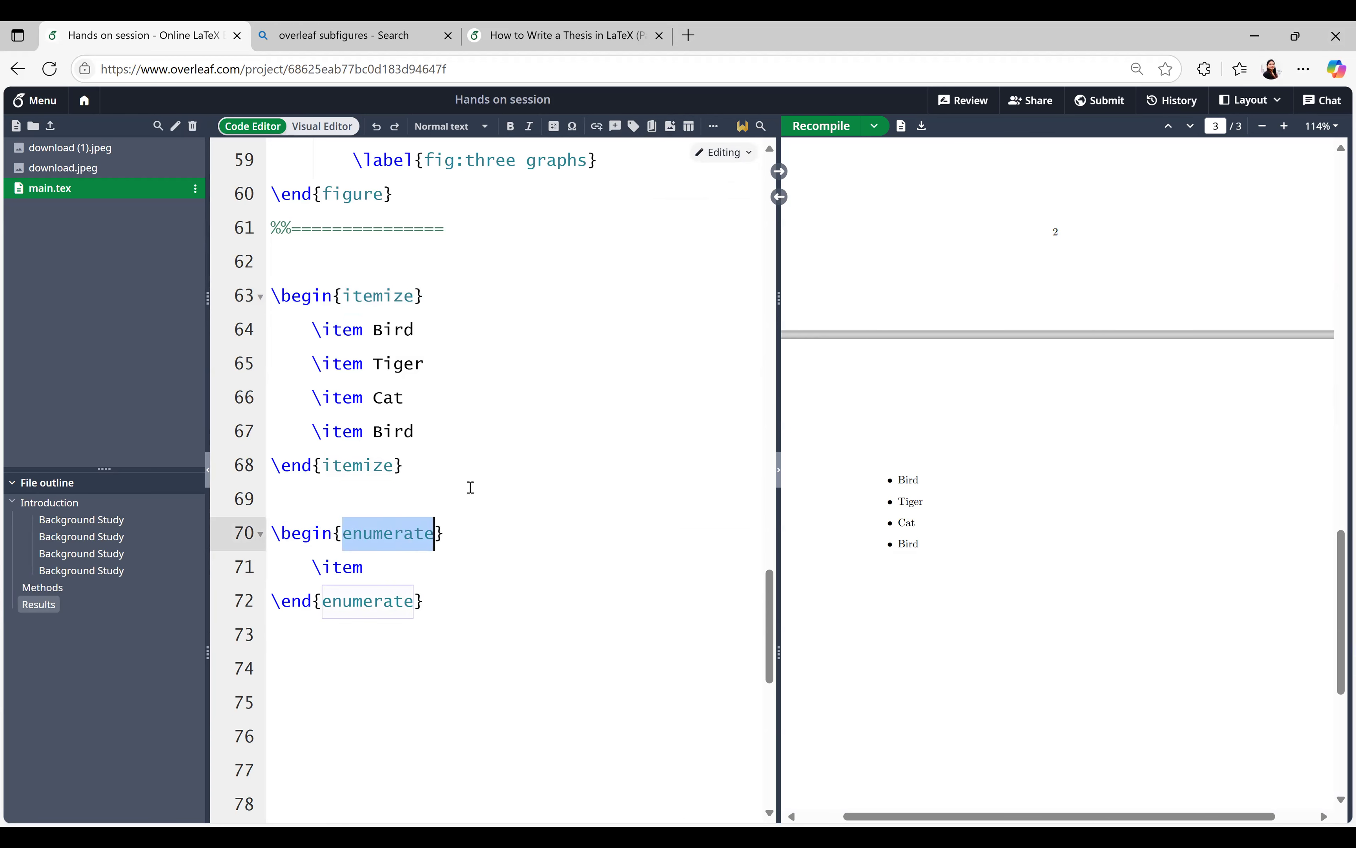
pyautogui.click(533, 336)
# Replace the numbered list's empty item with the four items copied from the bulleted list, and recompile to check the numbering
pyautogui.moveTo(426, 436); pyautogui.dragTo(263, 338)
pyautogui.hotkey('ctrl', 'c')
pyautogui.moveTo(381, 567); pyautogui.dragTo(243, 563)
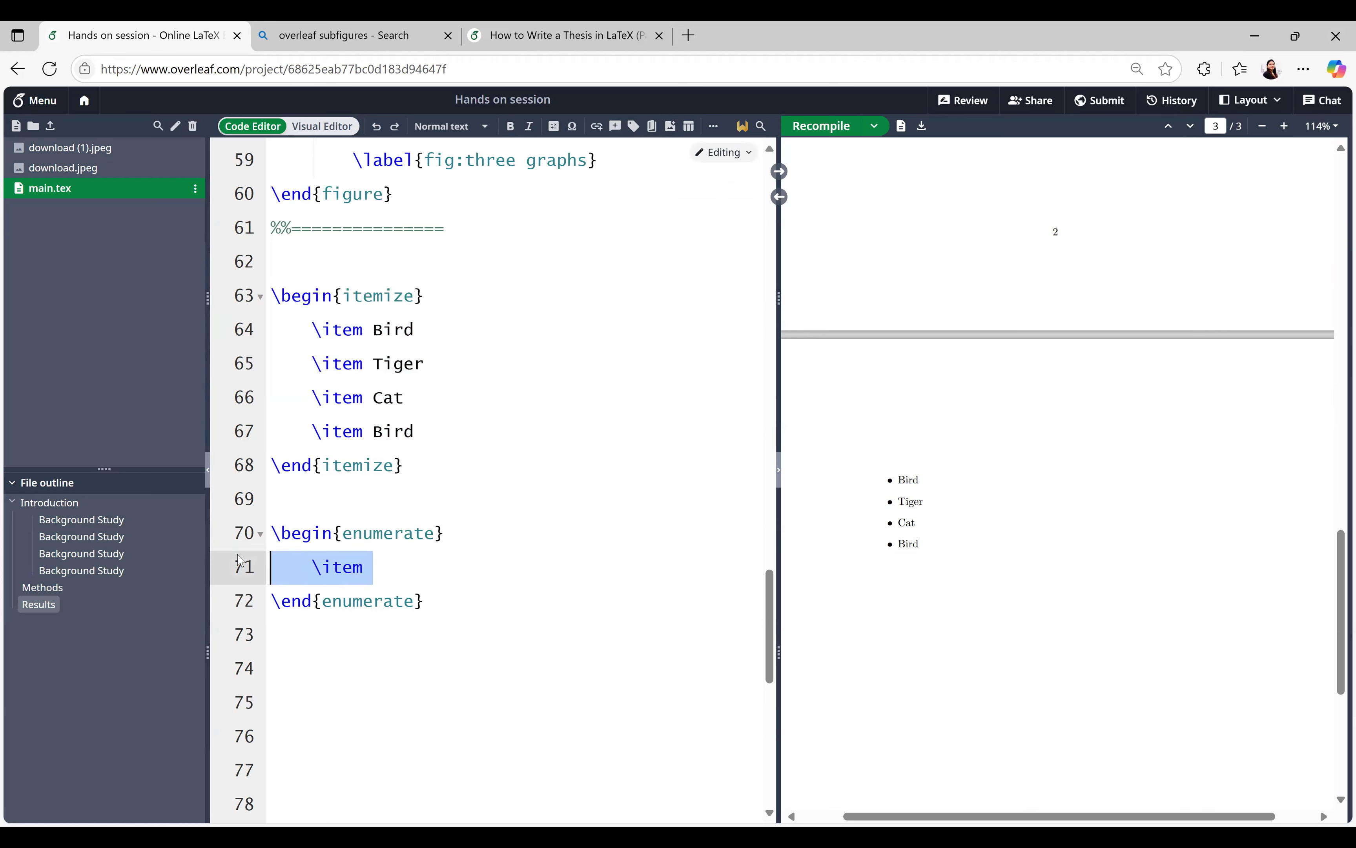
pyautogui.hotkey('ctrl', 'v')
pyautogui.click(830, 125)
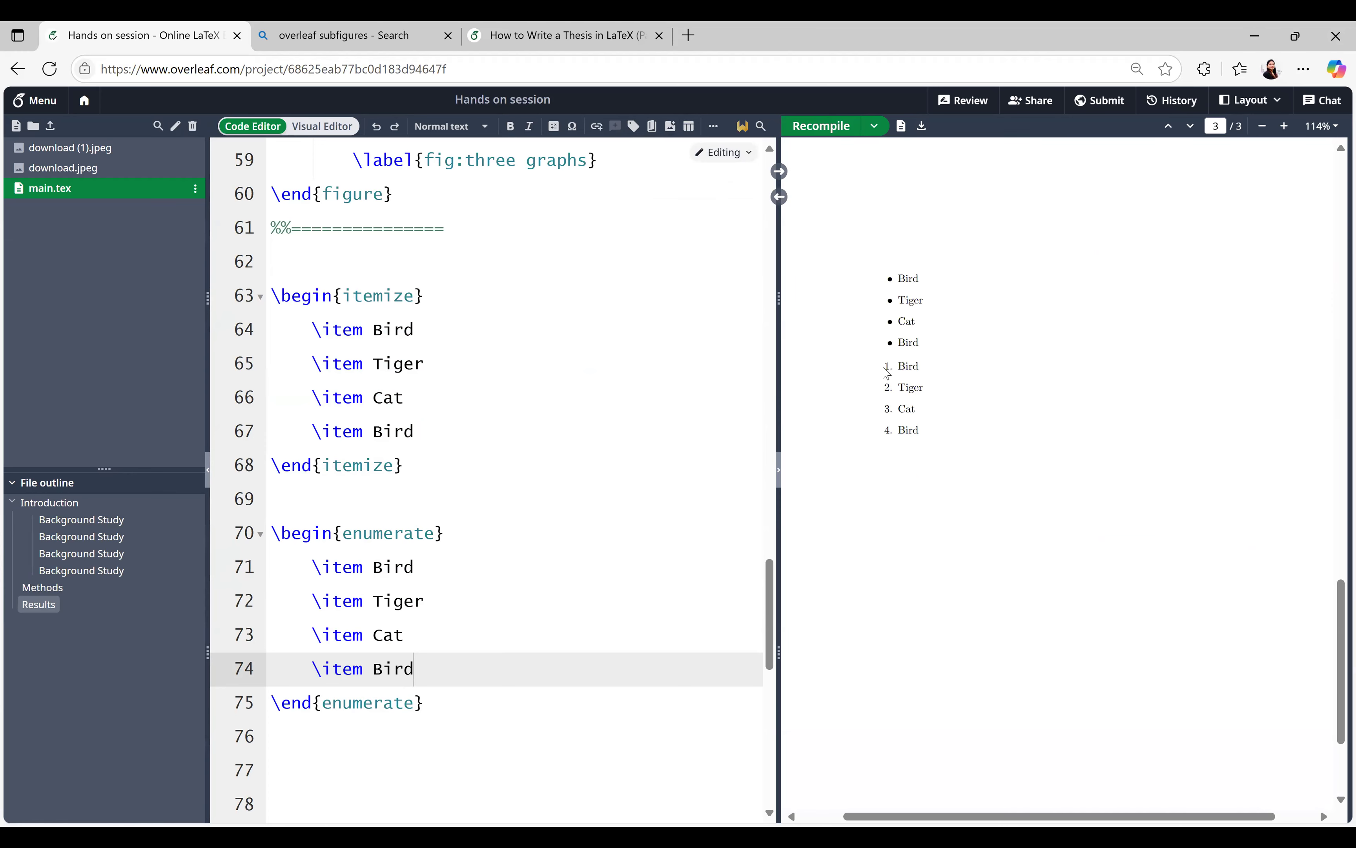
pyautogui.moveTo(887, 371); pyautogui.dragTo(922, 451)
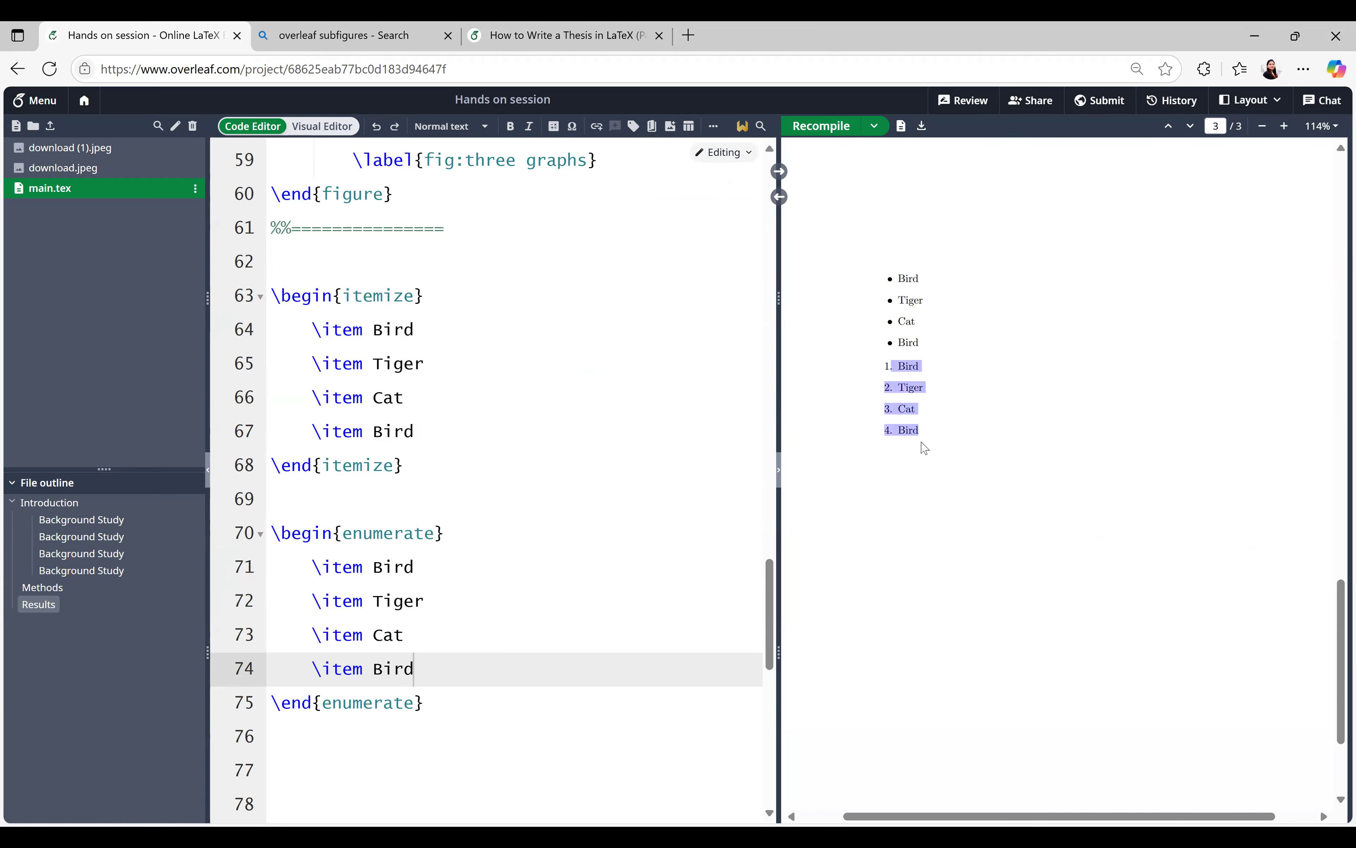
# Make the numbered list's first item, Bird, bold and its second item, Tiger, italic
pyautogui.click(909, 293)
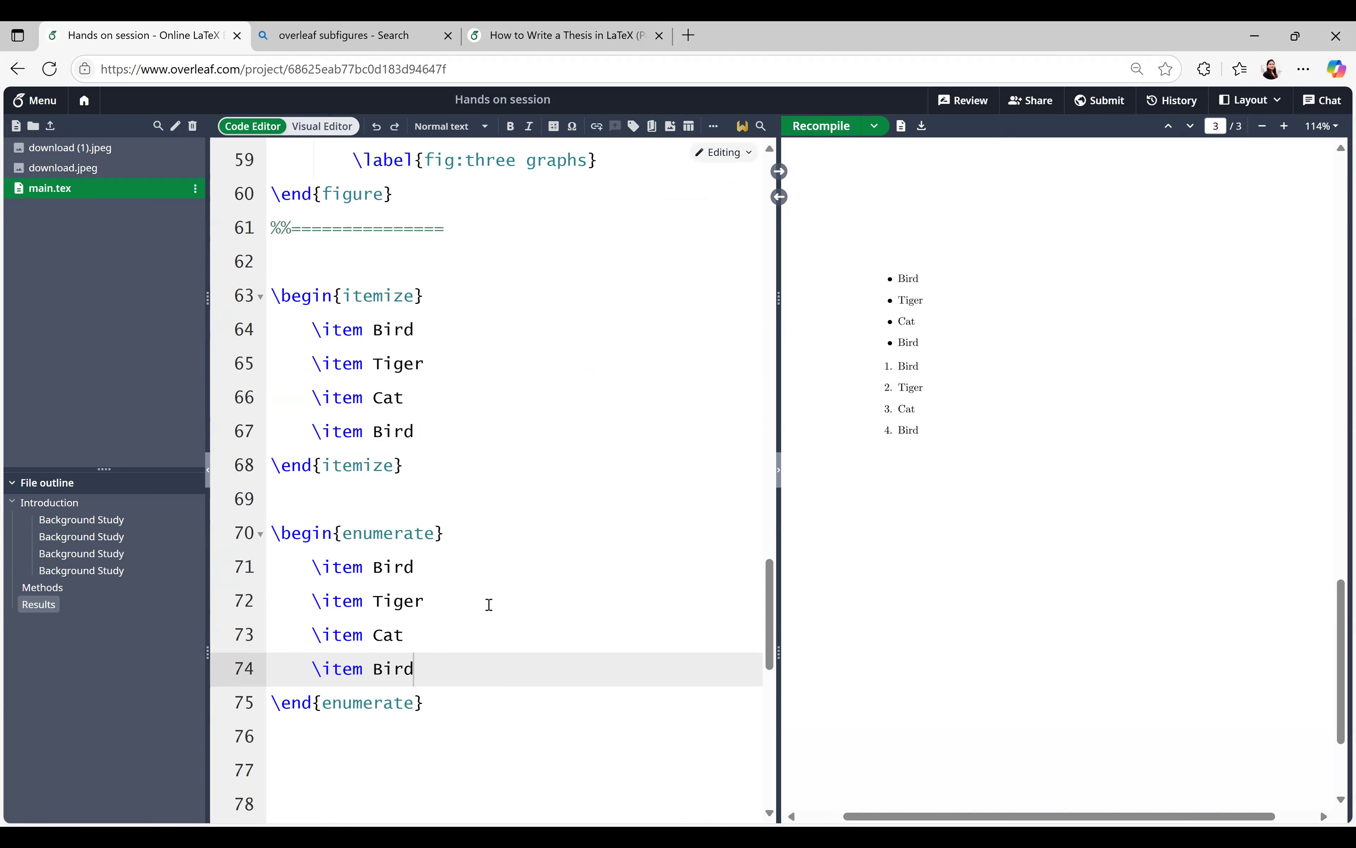
pyautogui.doubleClick(401, 567)
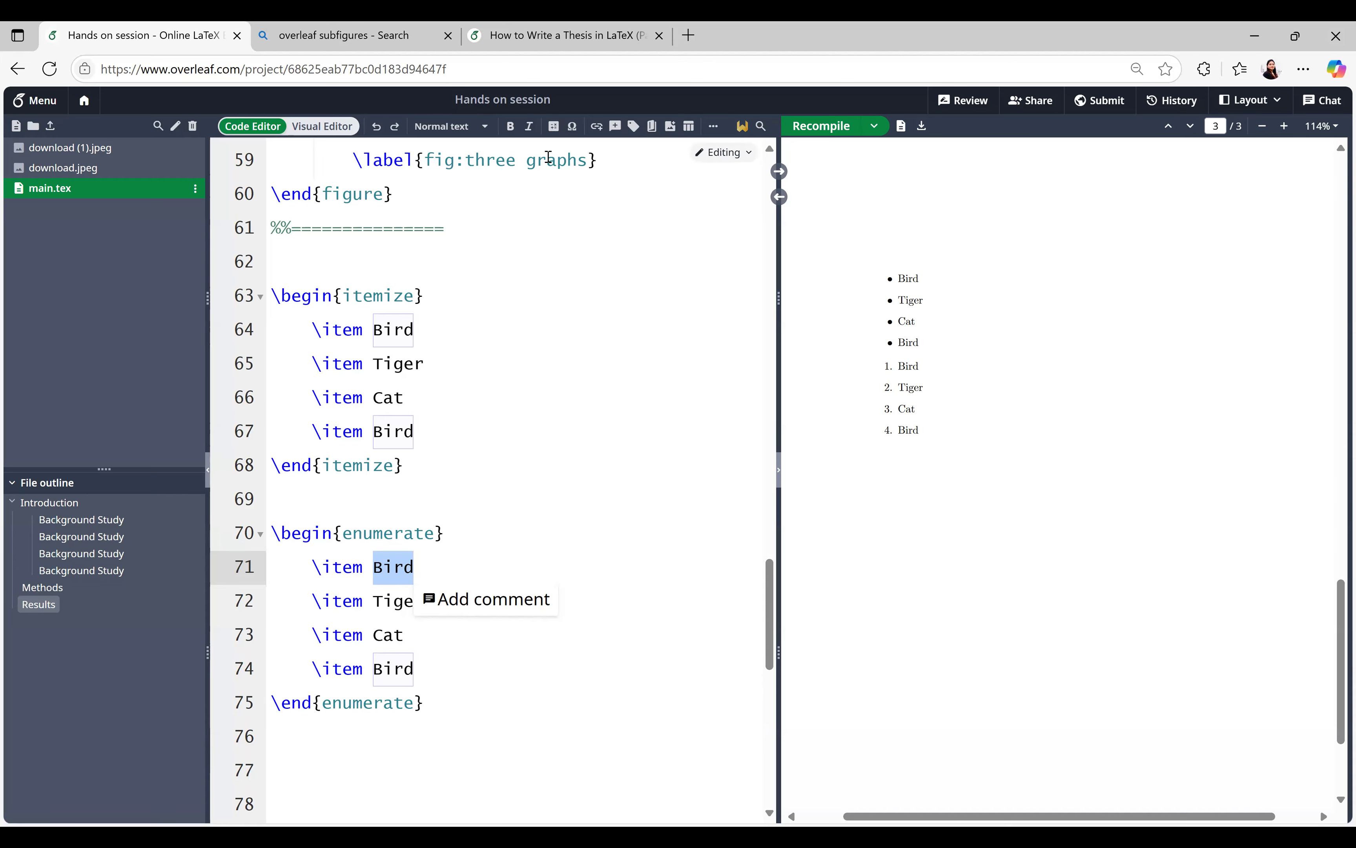
pyautogui.click(510, 126)
pyautogui.doubleClick(400, 603)
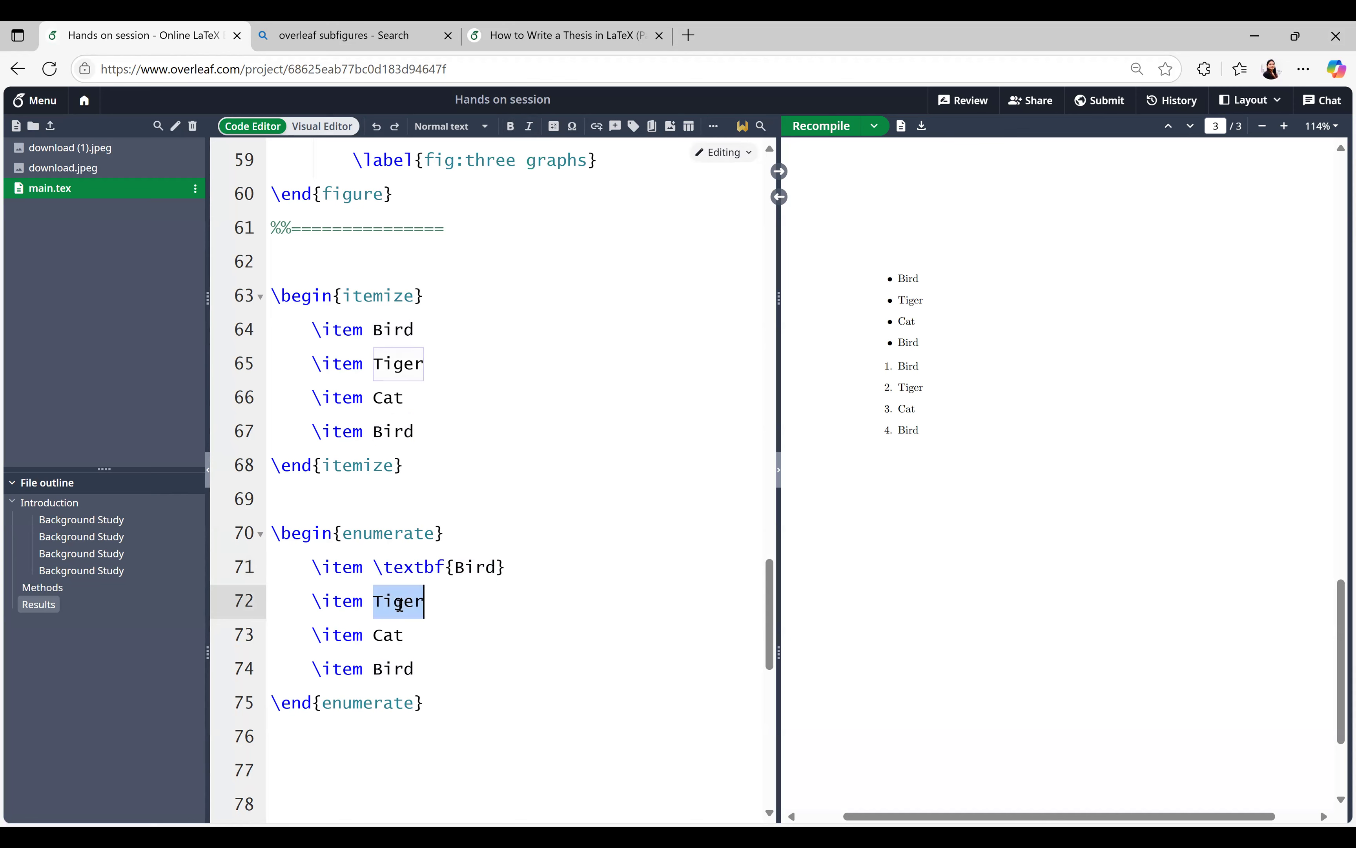
pyautogui.click(529, 126)
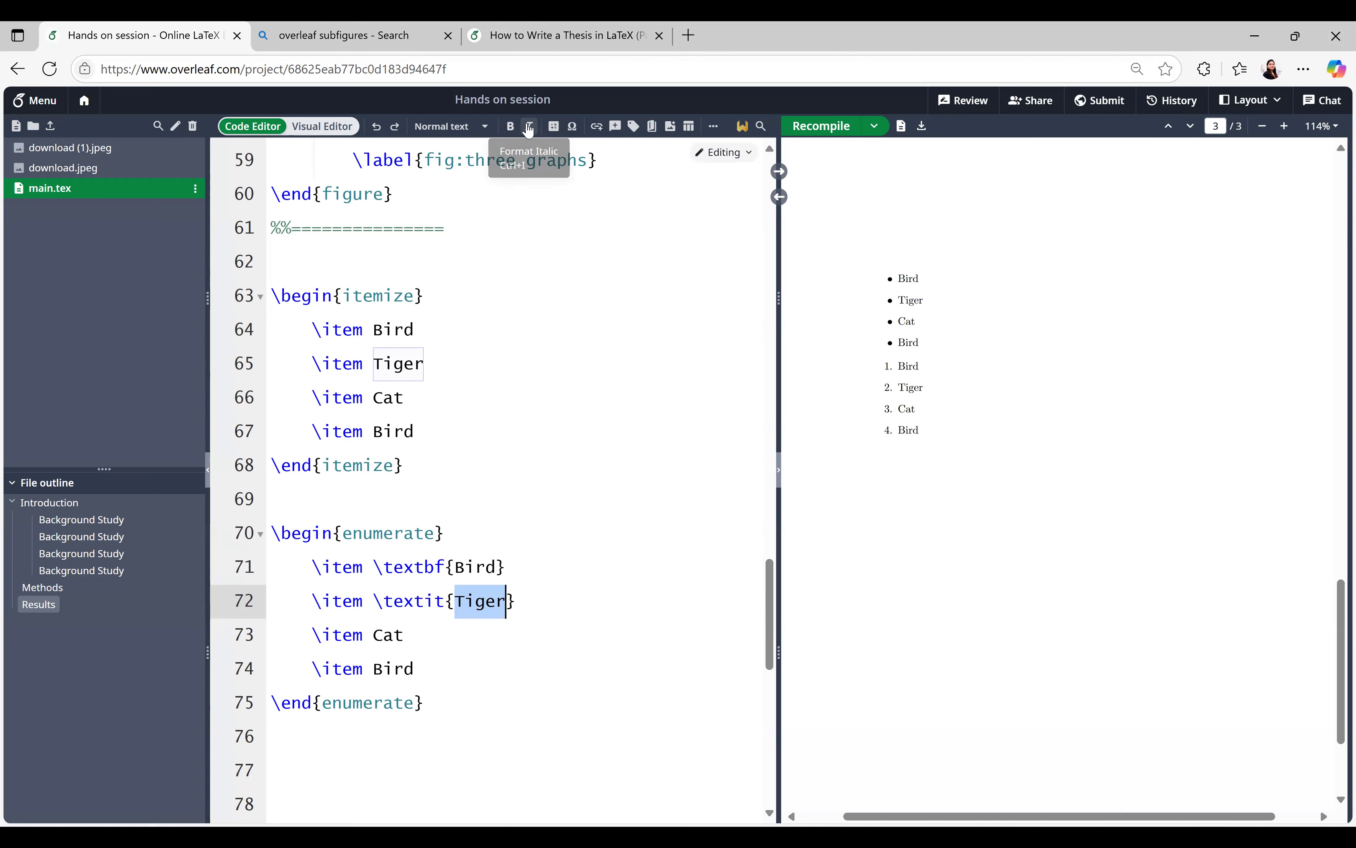
# Make the numbered list's third item, Cat, and fourth item, Bird, bold
pyautogui.click(393, 634)
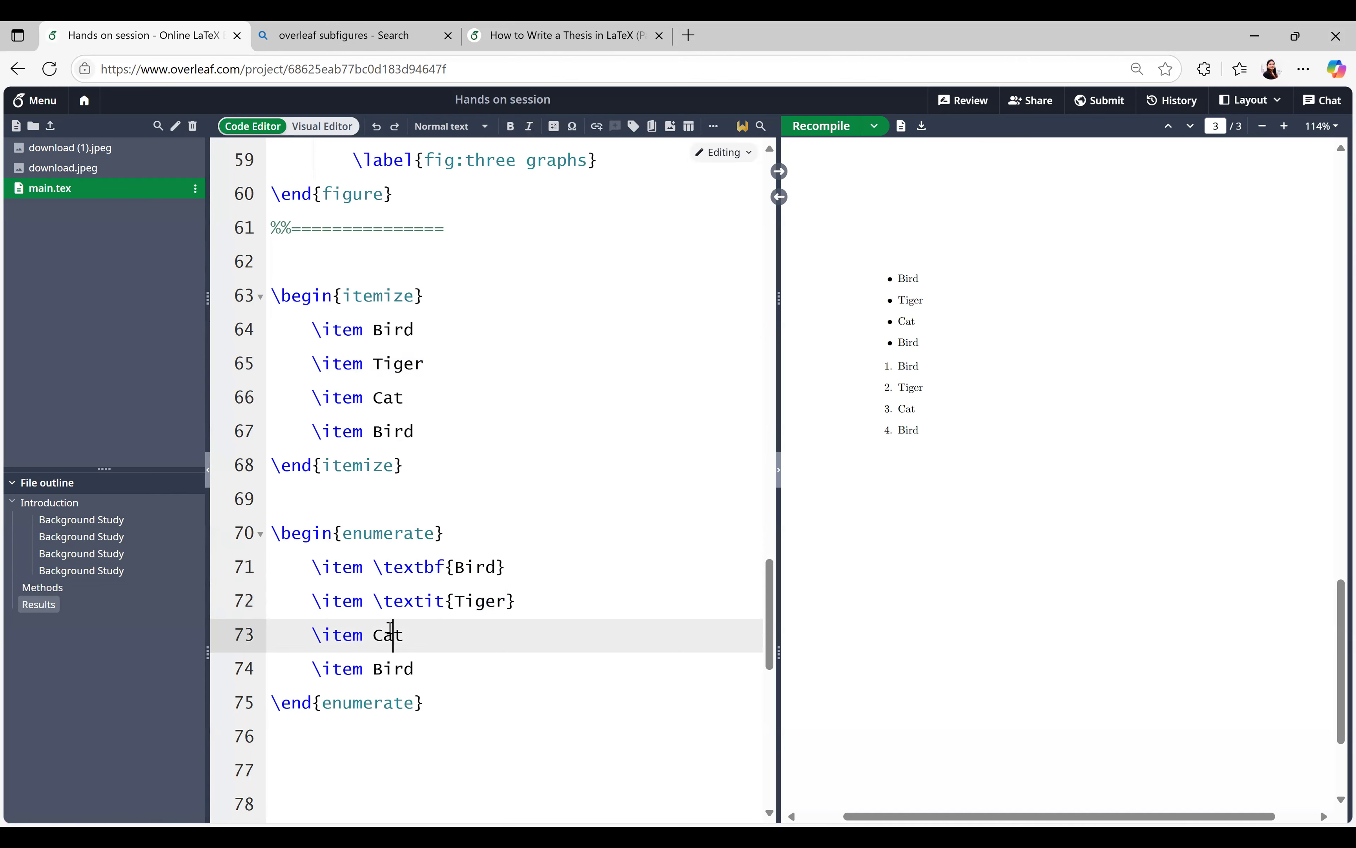
pyautogui.doubleClick(390, 636)
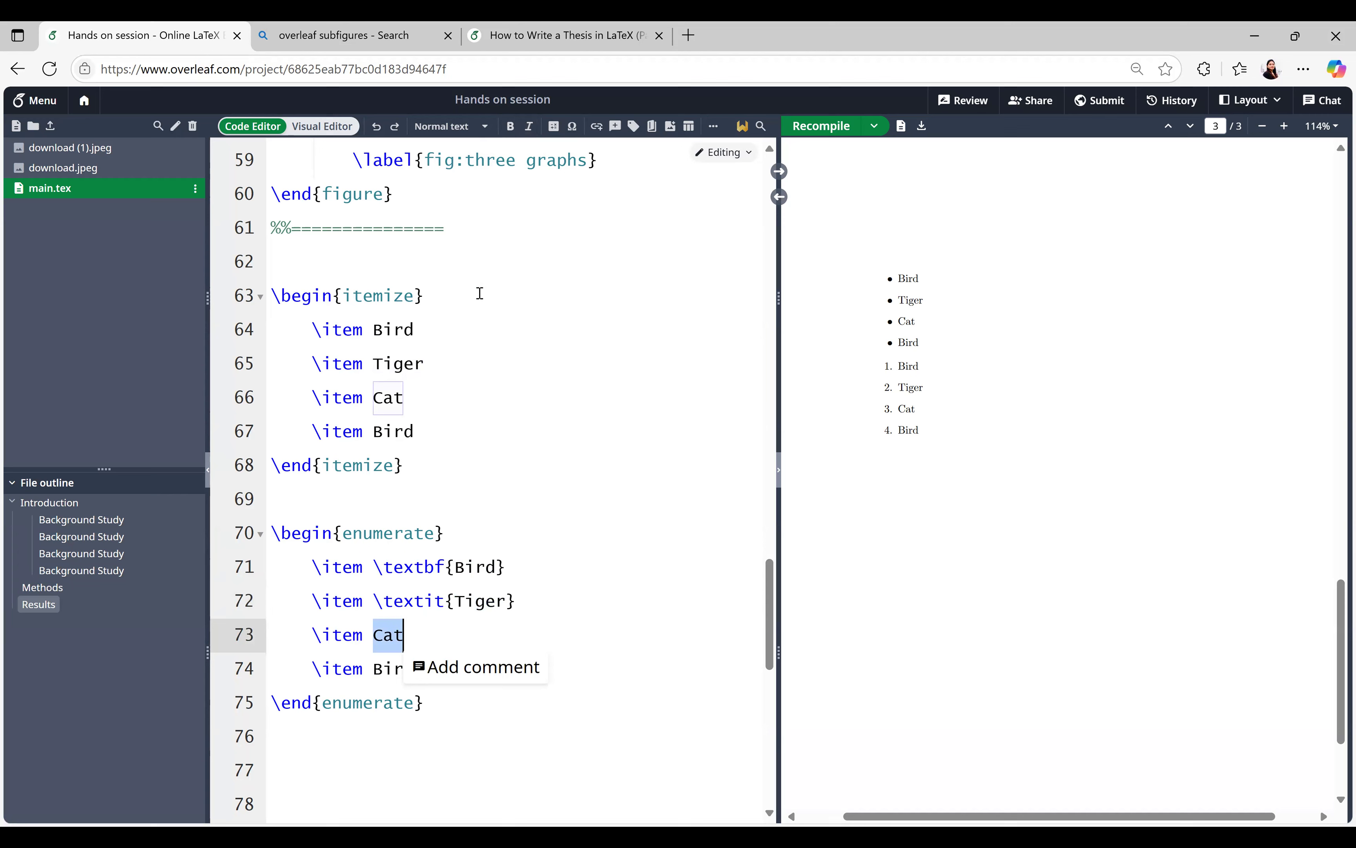
pyautogui.click(510, 126)
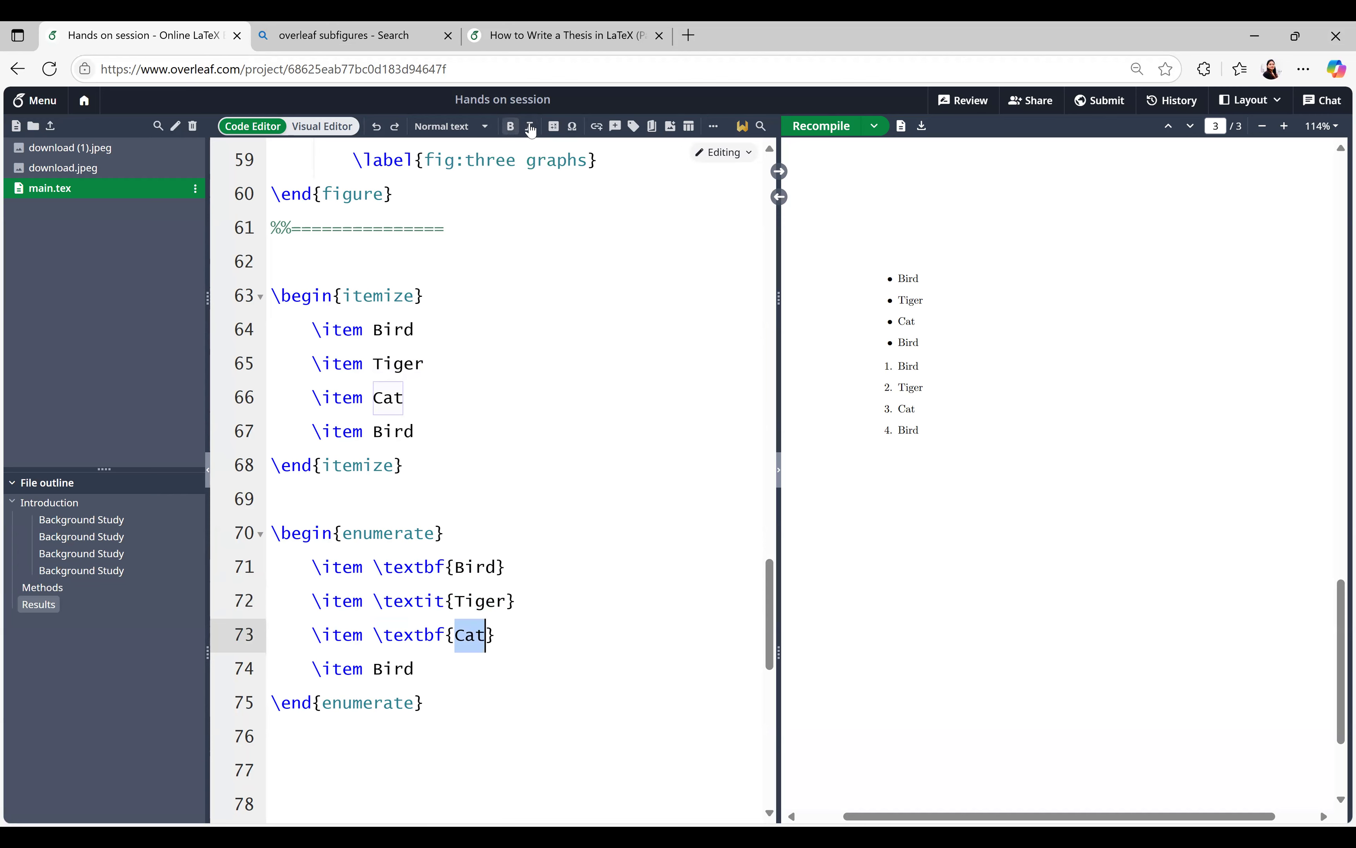
pyautogui.doubleClick(391, 667)
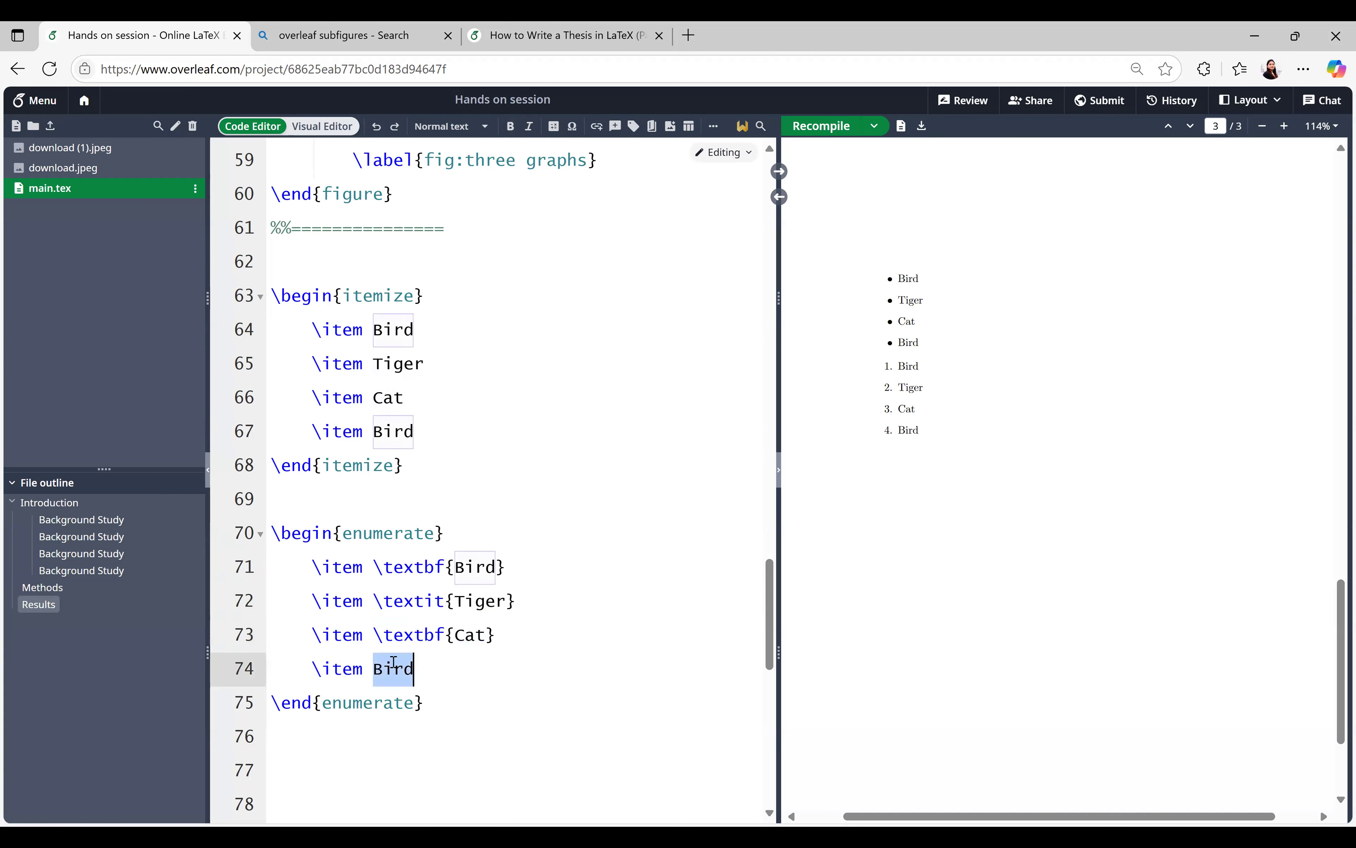
pyautogui.click(510, 127)
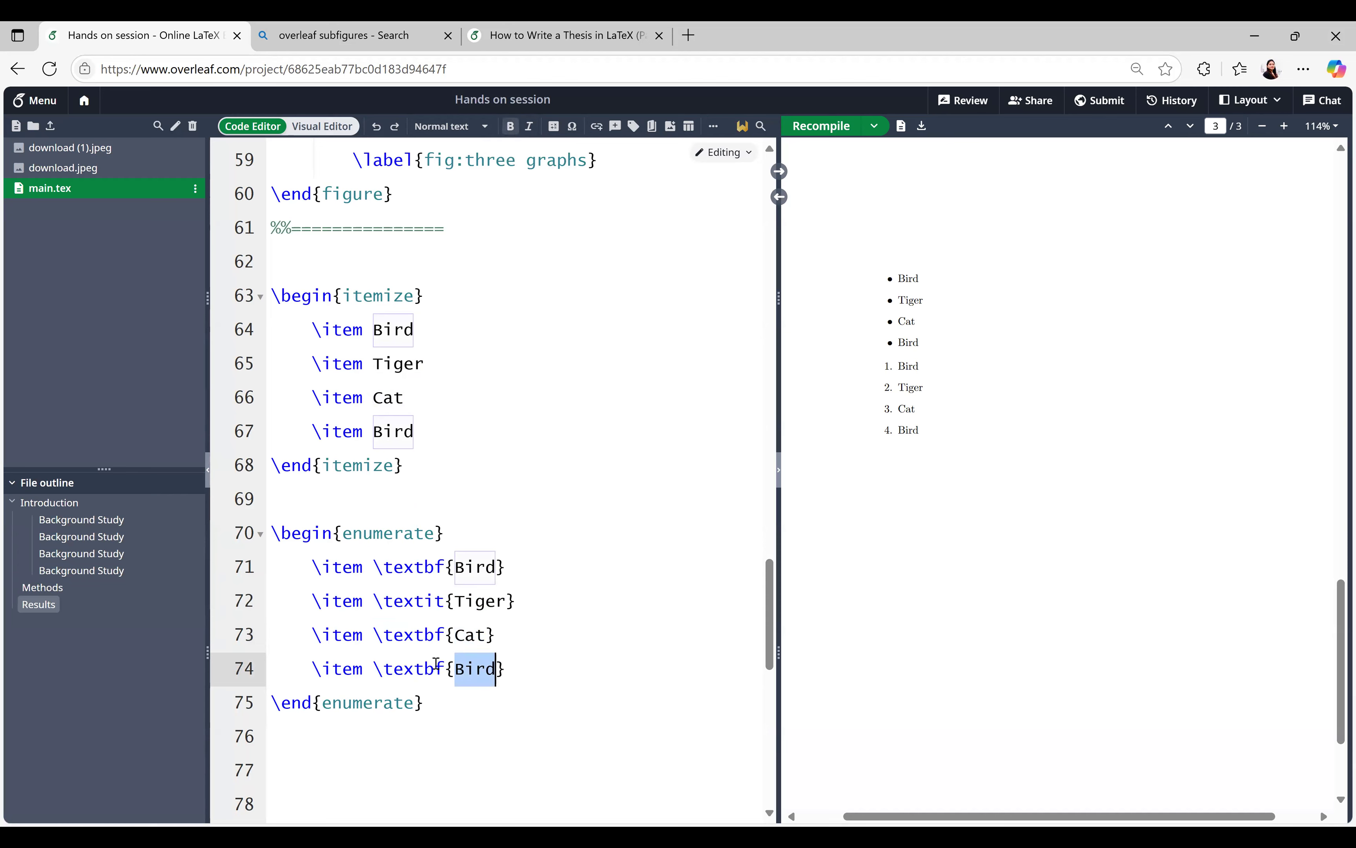
# Remove the bold command from Cat in the numbered list and make the word italic instead
pyautogui.moveTo(530, 633); pyautogui.dragTo(372, 634)
pyautogui.click(455, 634)
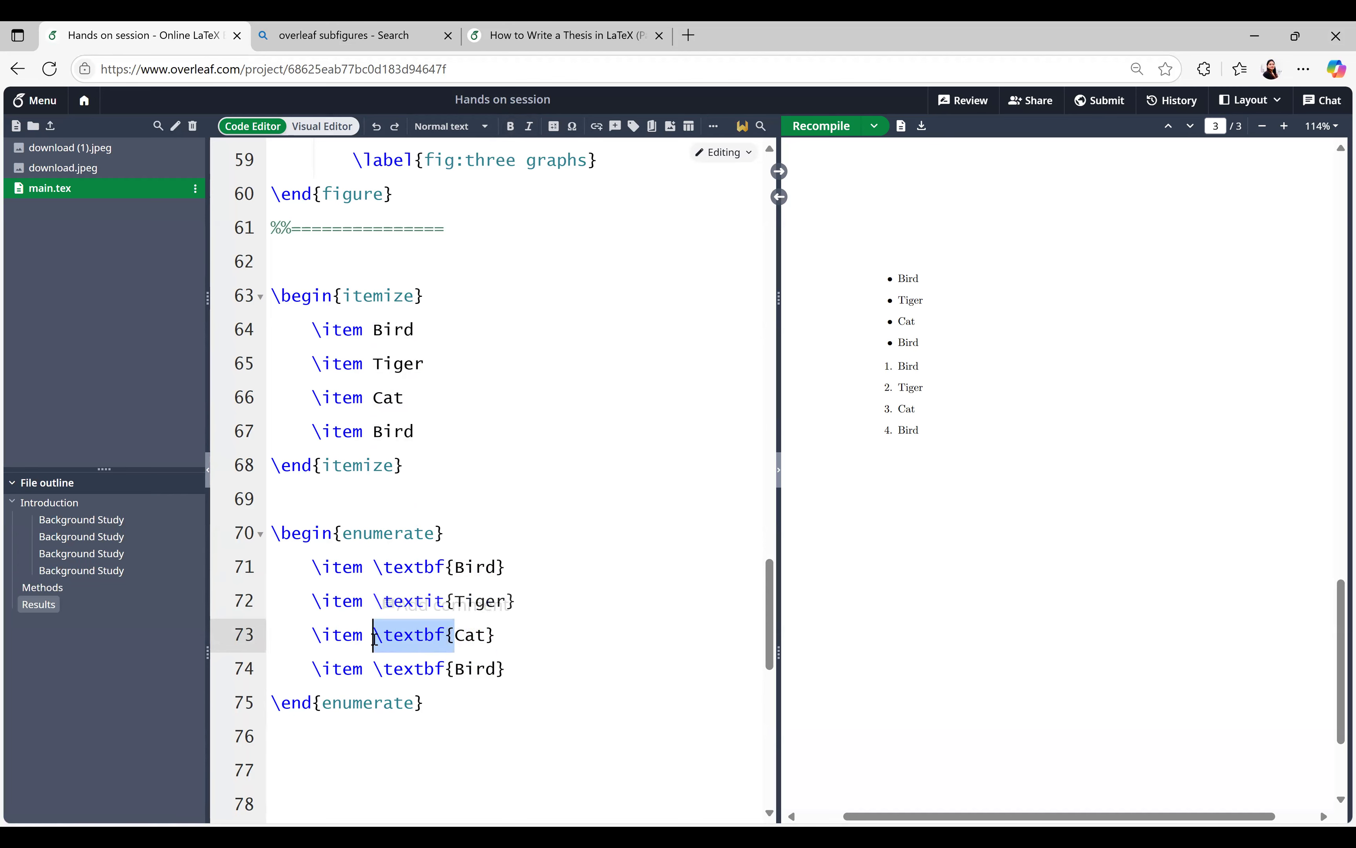
pyautogui.press('BackSpace')
pyautogui.click(445, 633)
pyautogui.press('BackSpace')
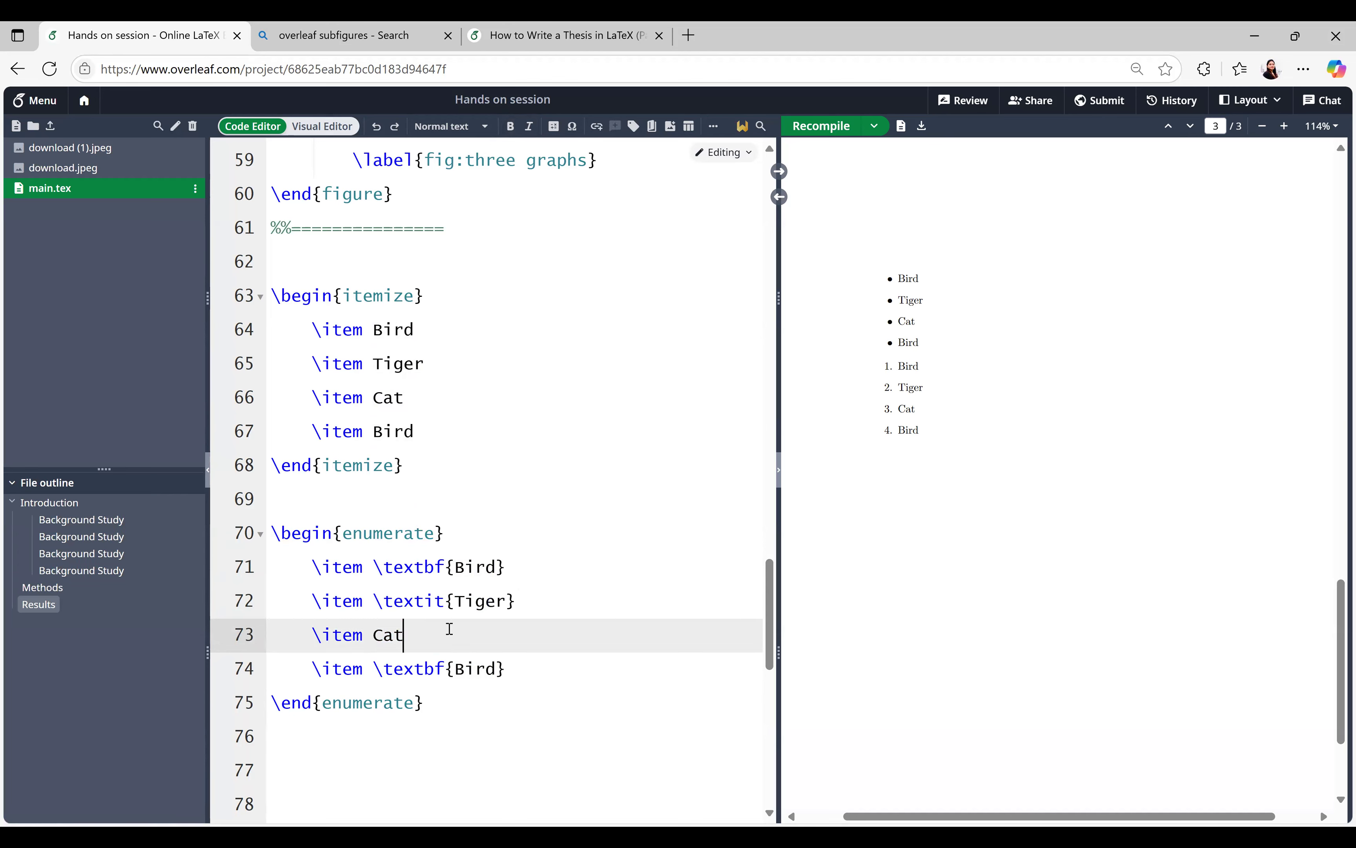
pyautogui.doubleClick(384, 634)
pyautogui.click(529, 126)
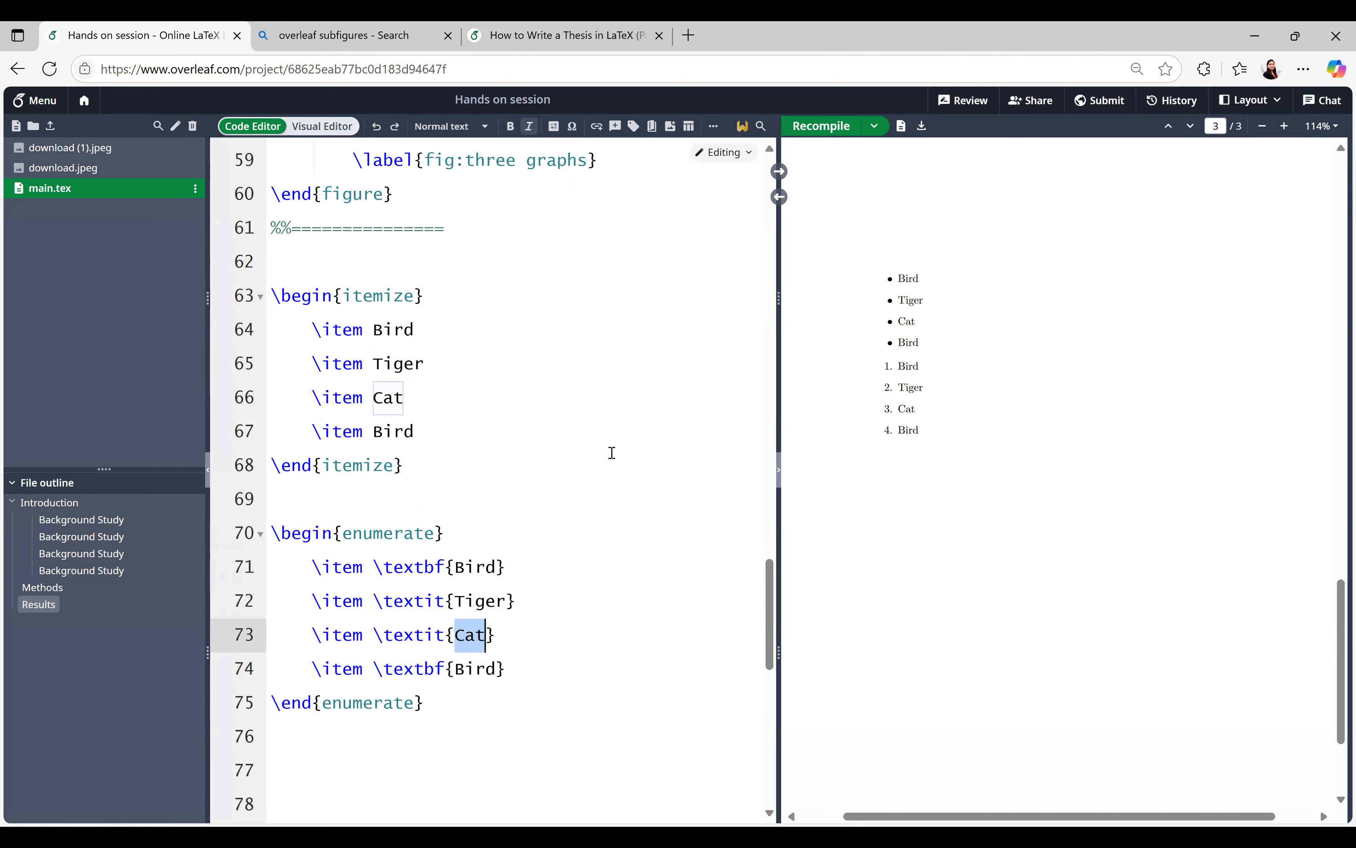
# Recompile the document and check the bold and italic items of the numbered list in the PDF preview
pyautogui.click(827, 134)
pyautogui.moveTo(896, 365); pyautogui.dragTo(933, 365)
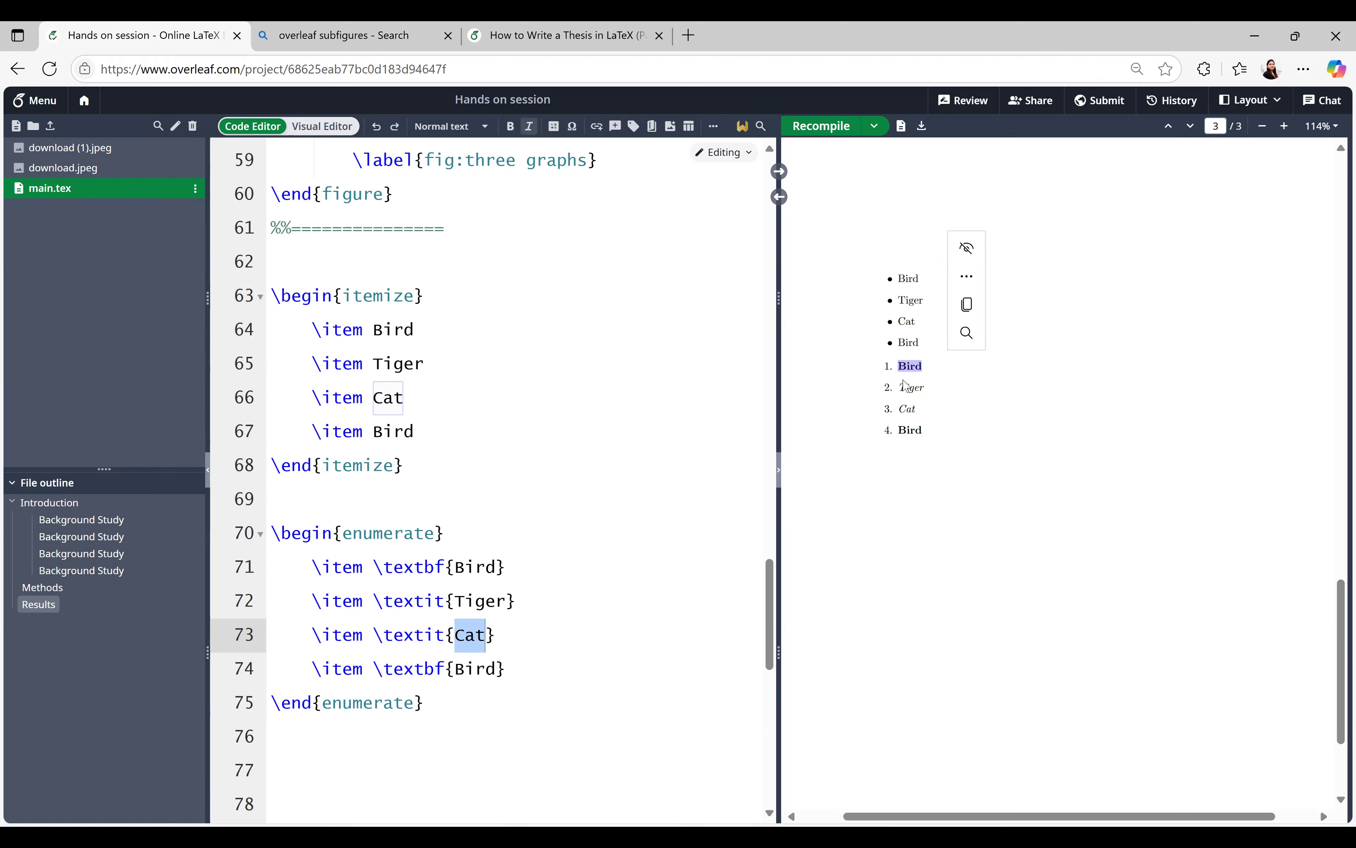
pyautogui.click(904, 390)
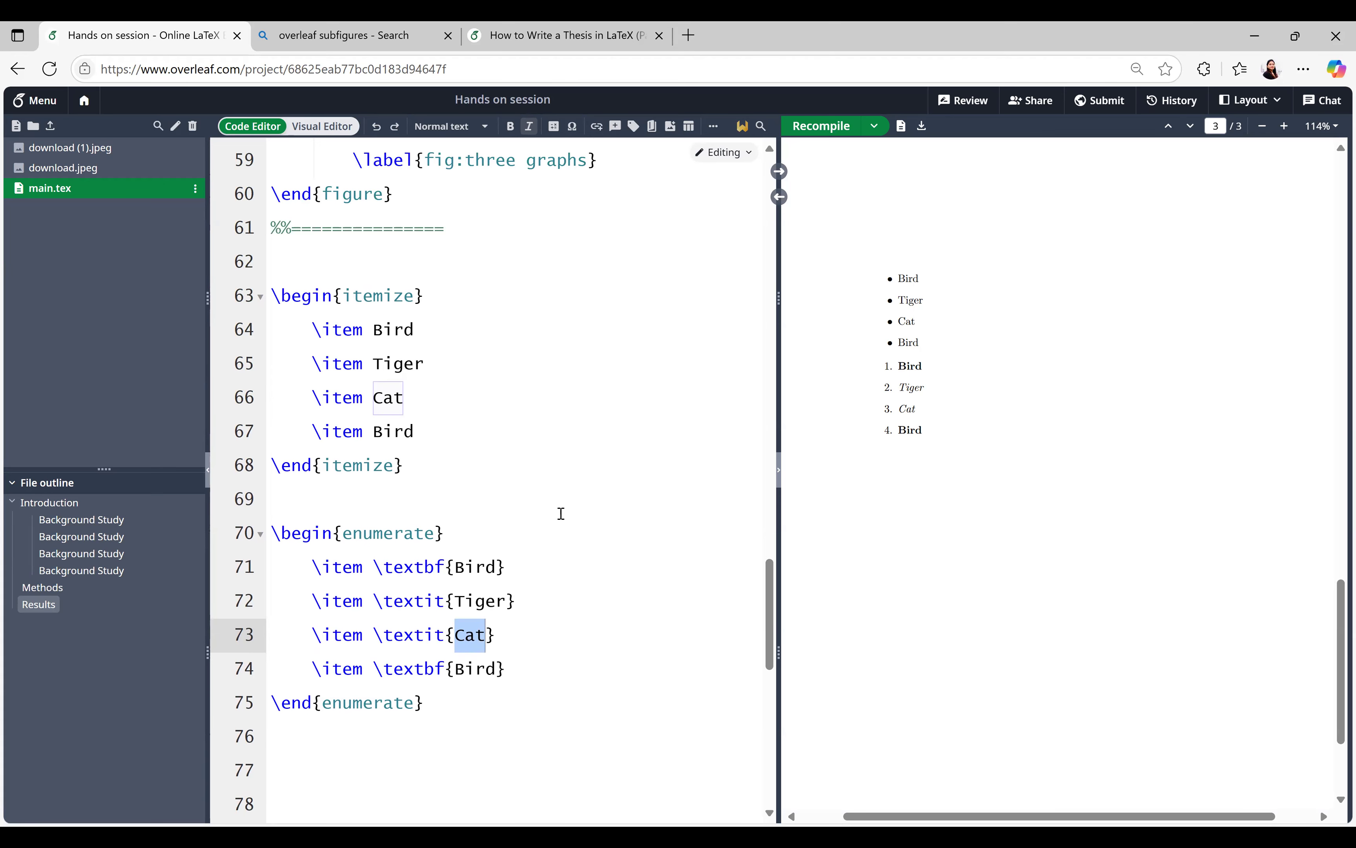
# Insert an empty table with three rows and three columns below the numbered list
pyautogui.scroll(-2, 562, 513)
pyautogui.click(399, 686)
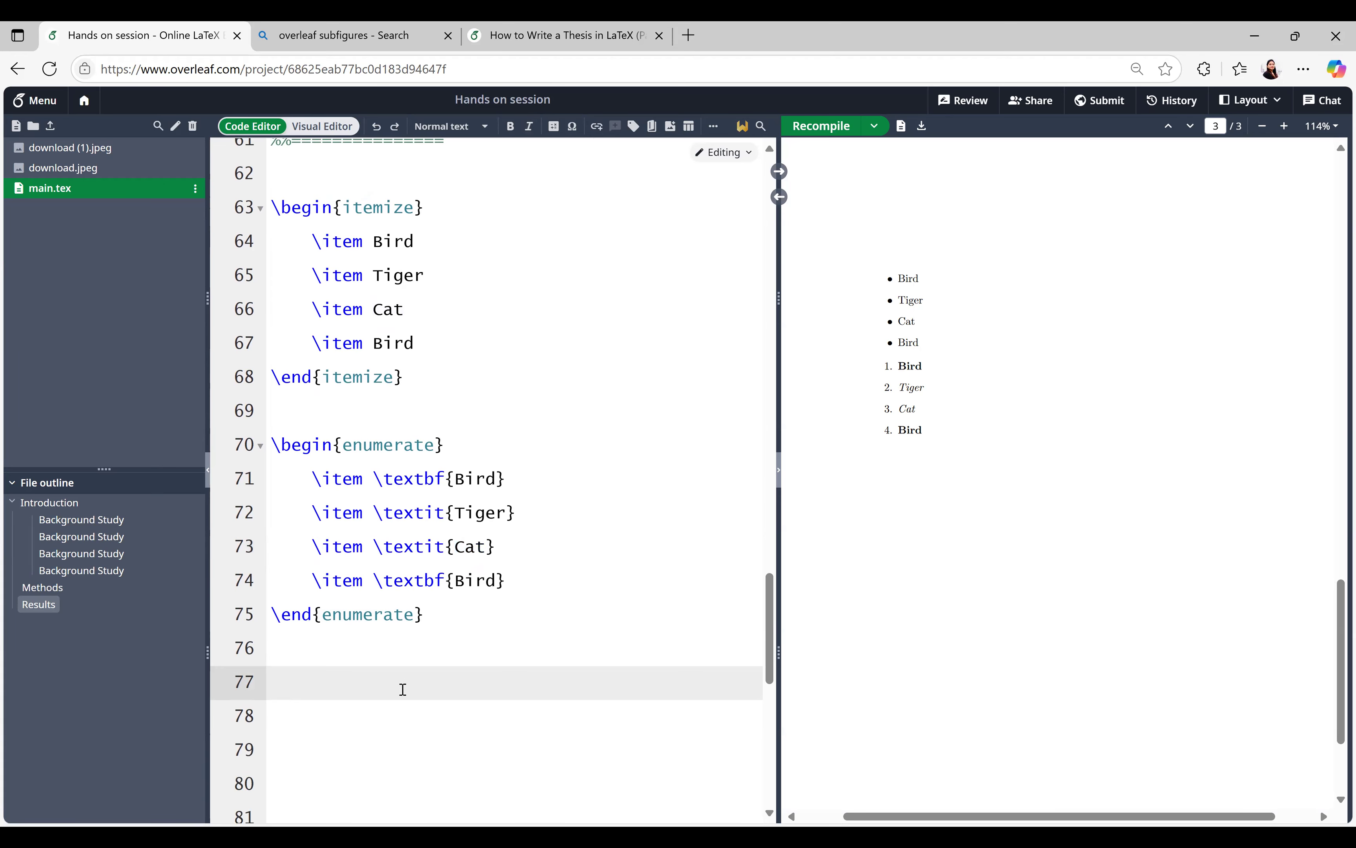
pyautogui.click(690, 129)
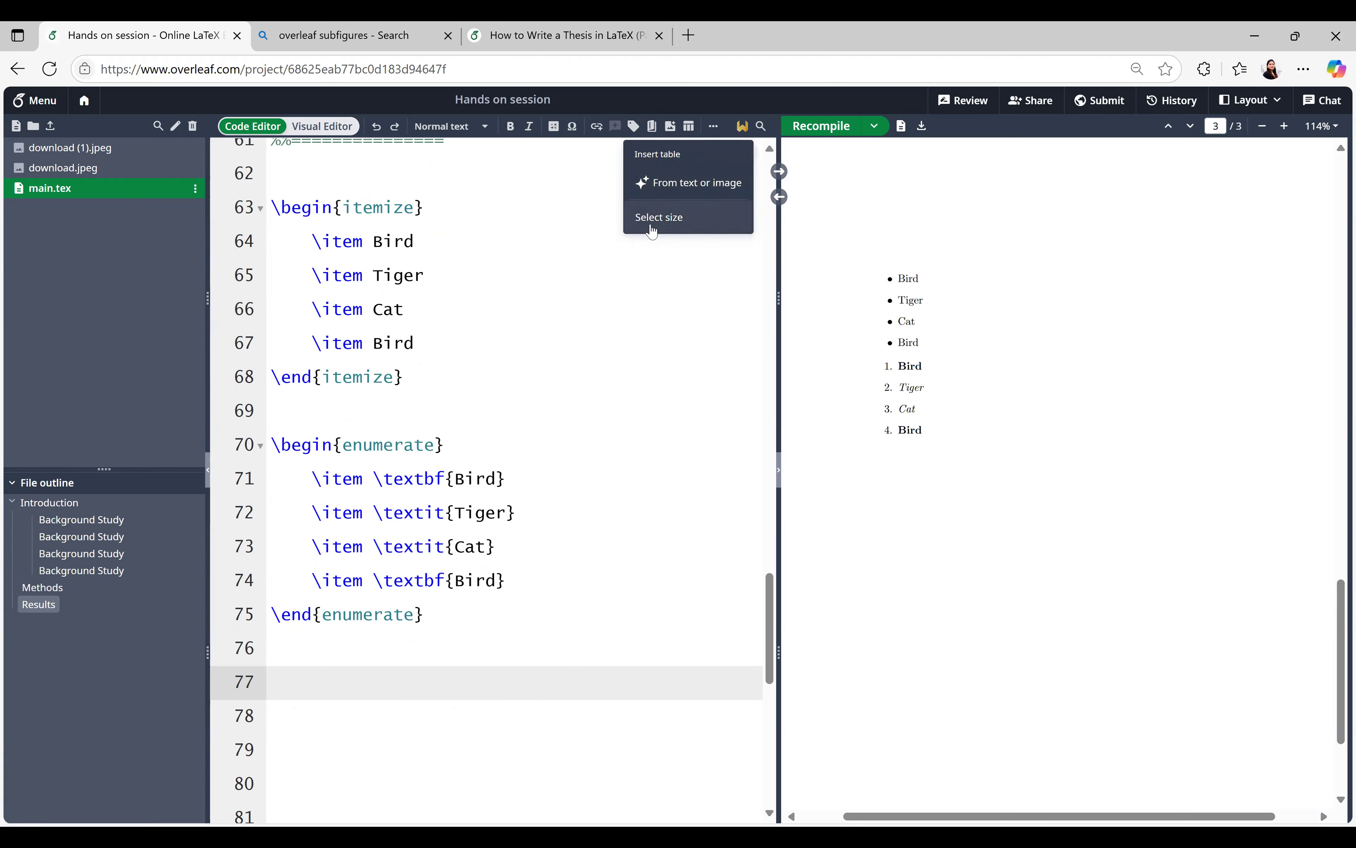
pyautogui.click(650, 237)
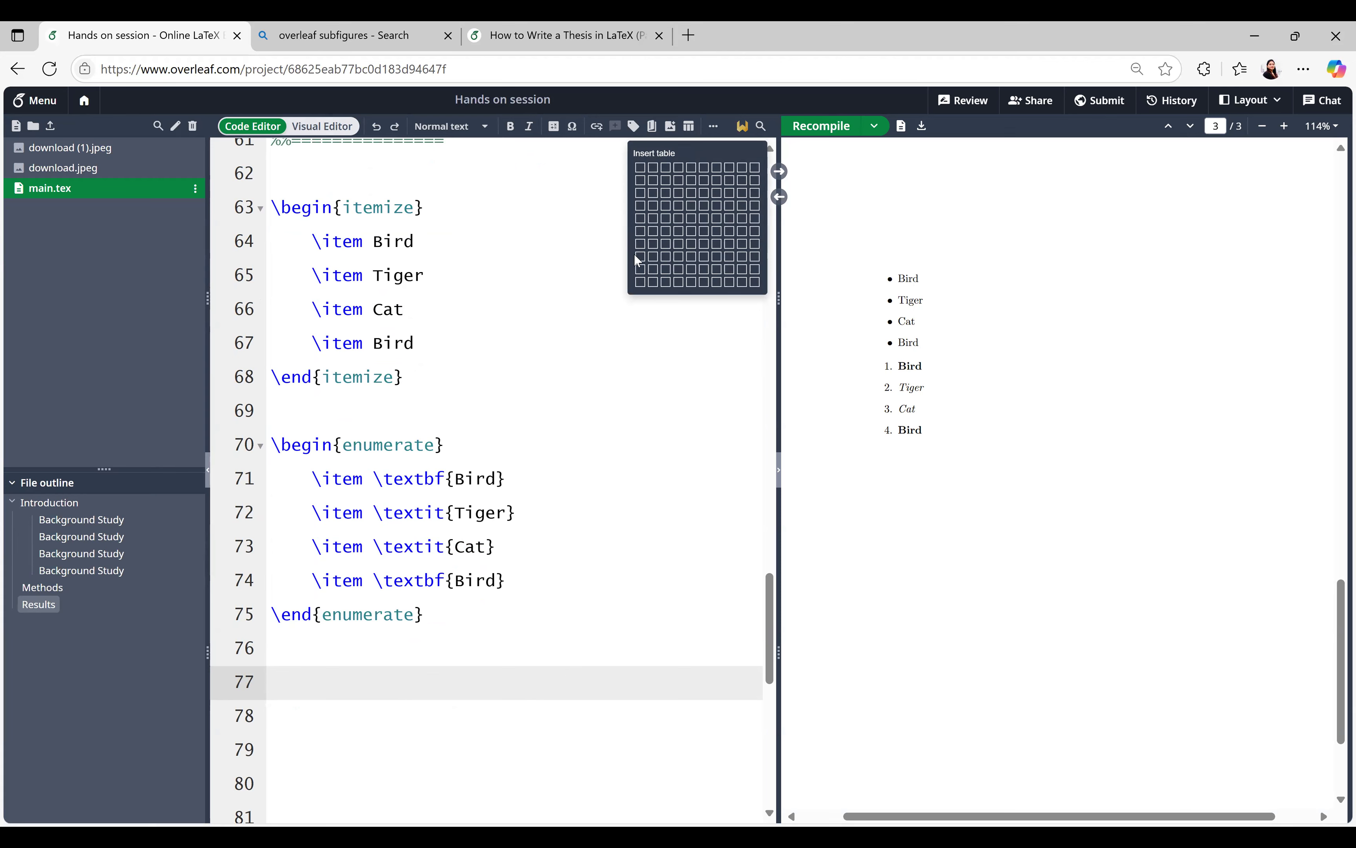
pyautogui.click(673, 195)
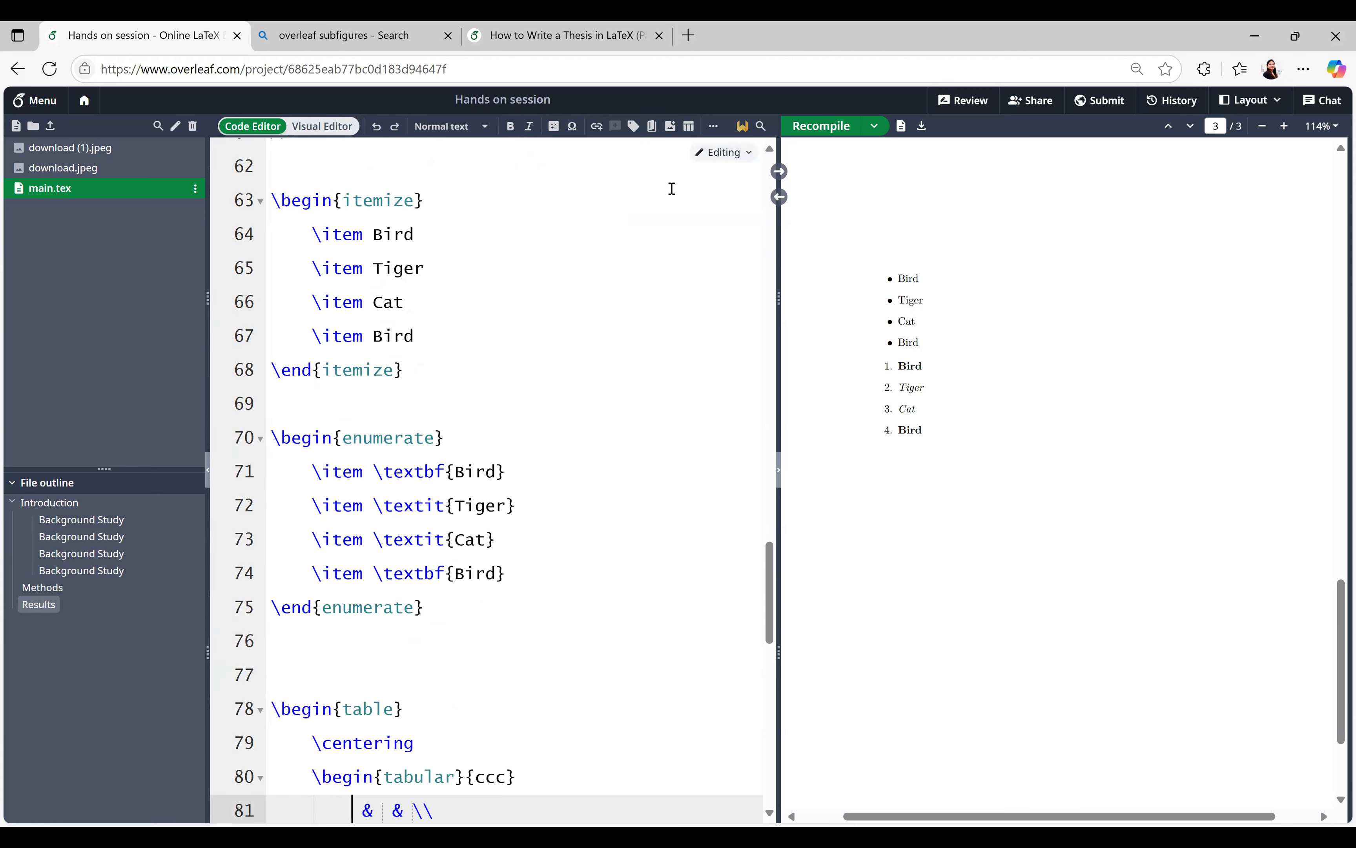
# Add the comment divider line %============ between the numbered list and the table
pyautogui.click(318, 631)
pyautogui.press('Return')
pyautogui.write('%')
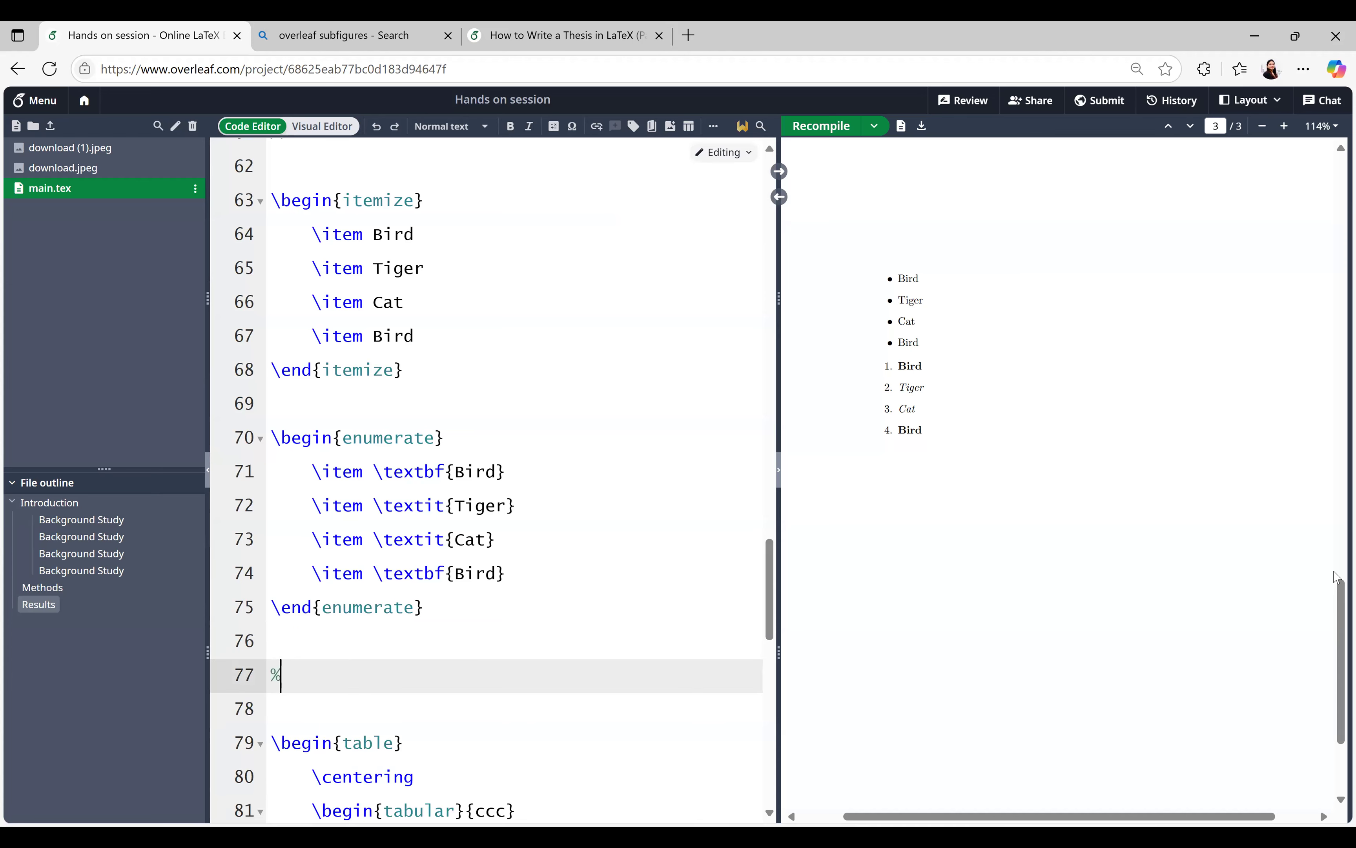
pyautogui.write('============')
# Examine the inserted table code: its begin and end commands, centering, caption and label
pyautogui.scroll(-5, 516, 550)
pyautogui.scroll(-3, 516, 549)
pyautogui.scroll(1, 517, 550)
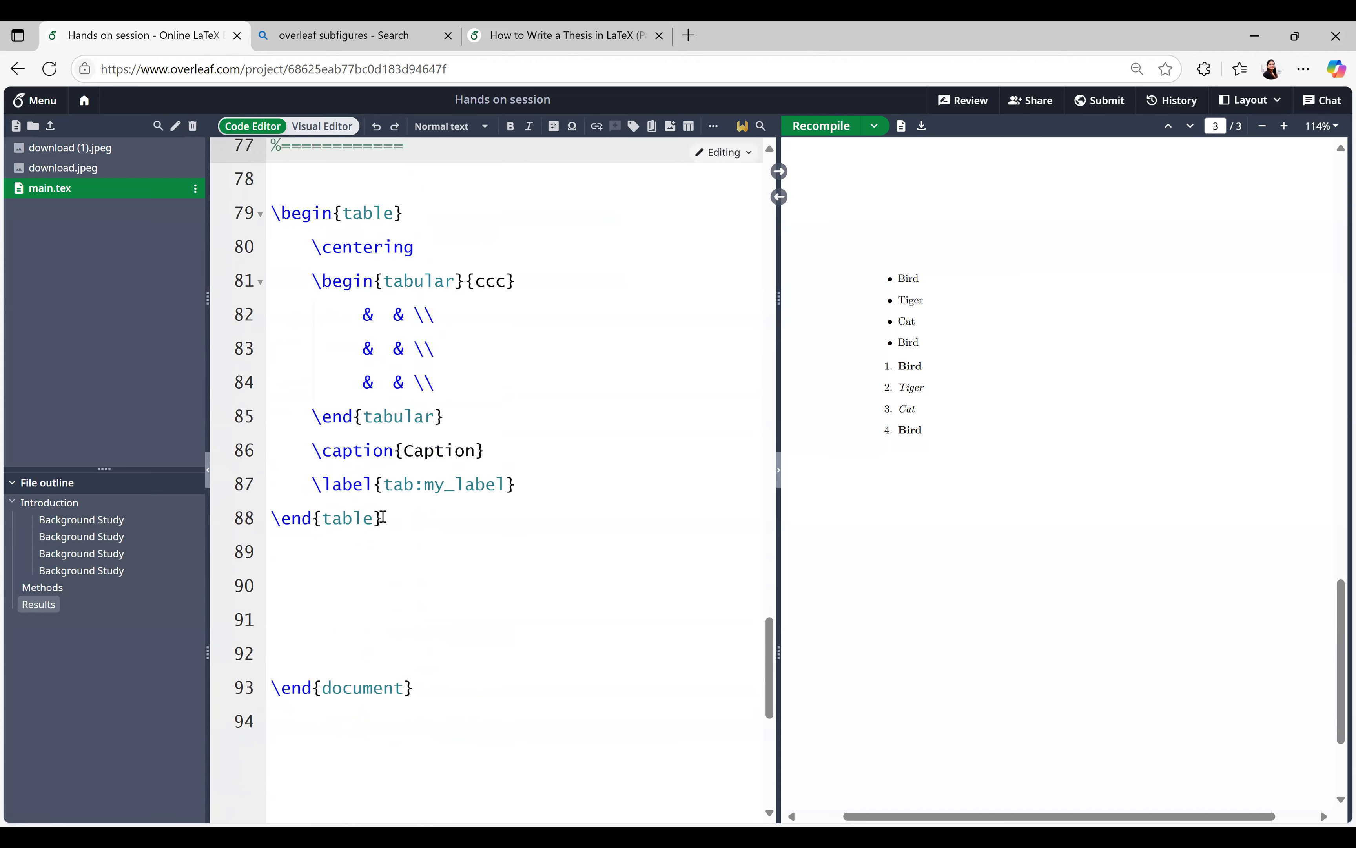
pyautogui.doubleClick(367, 212)
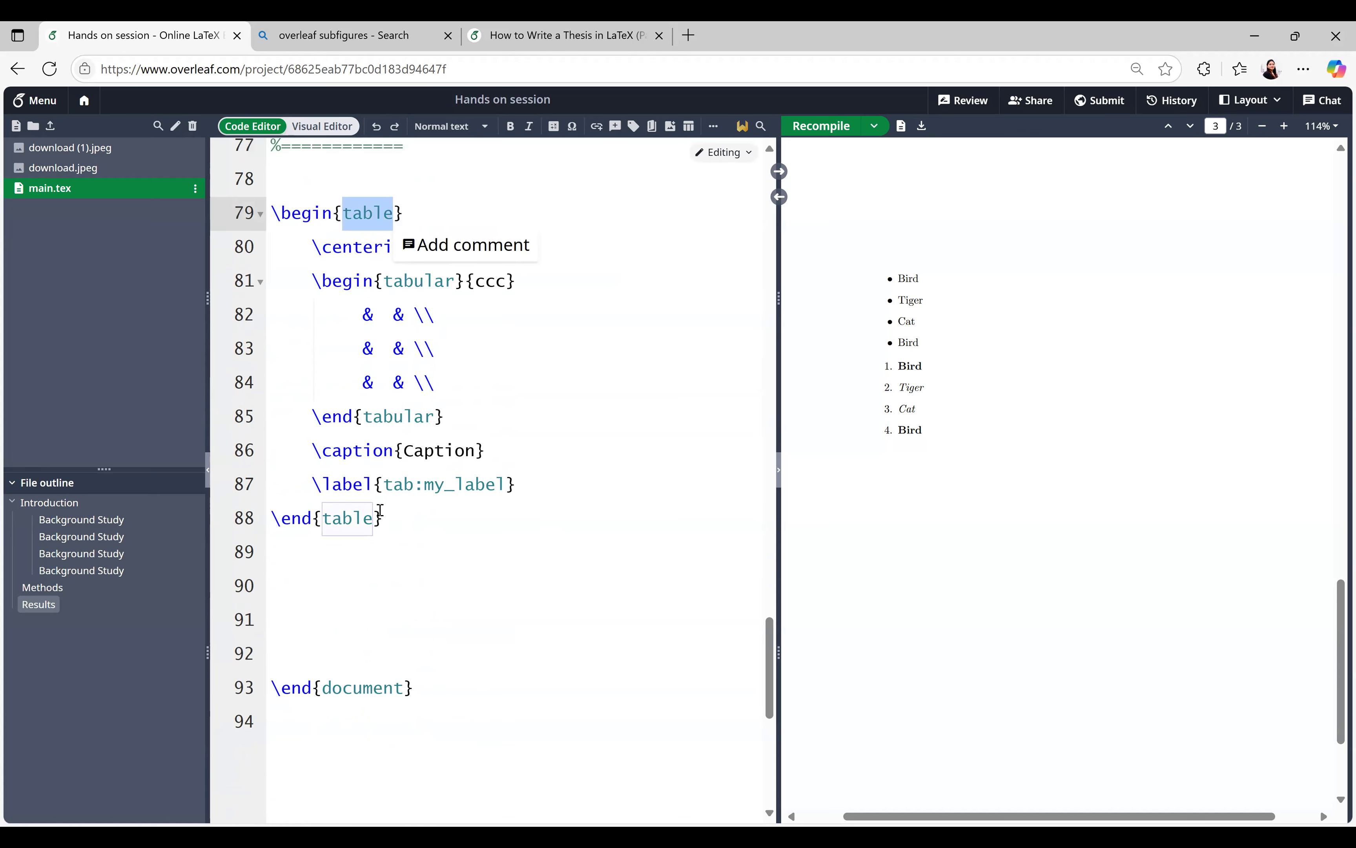
pyautogui.doubleClick(348, 518)
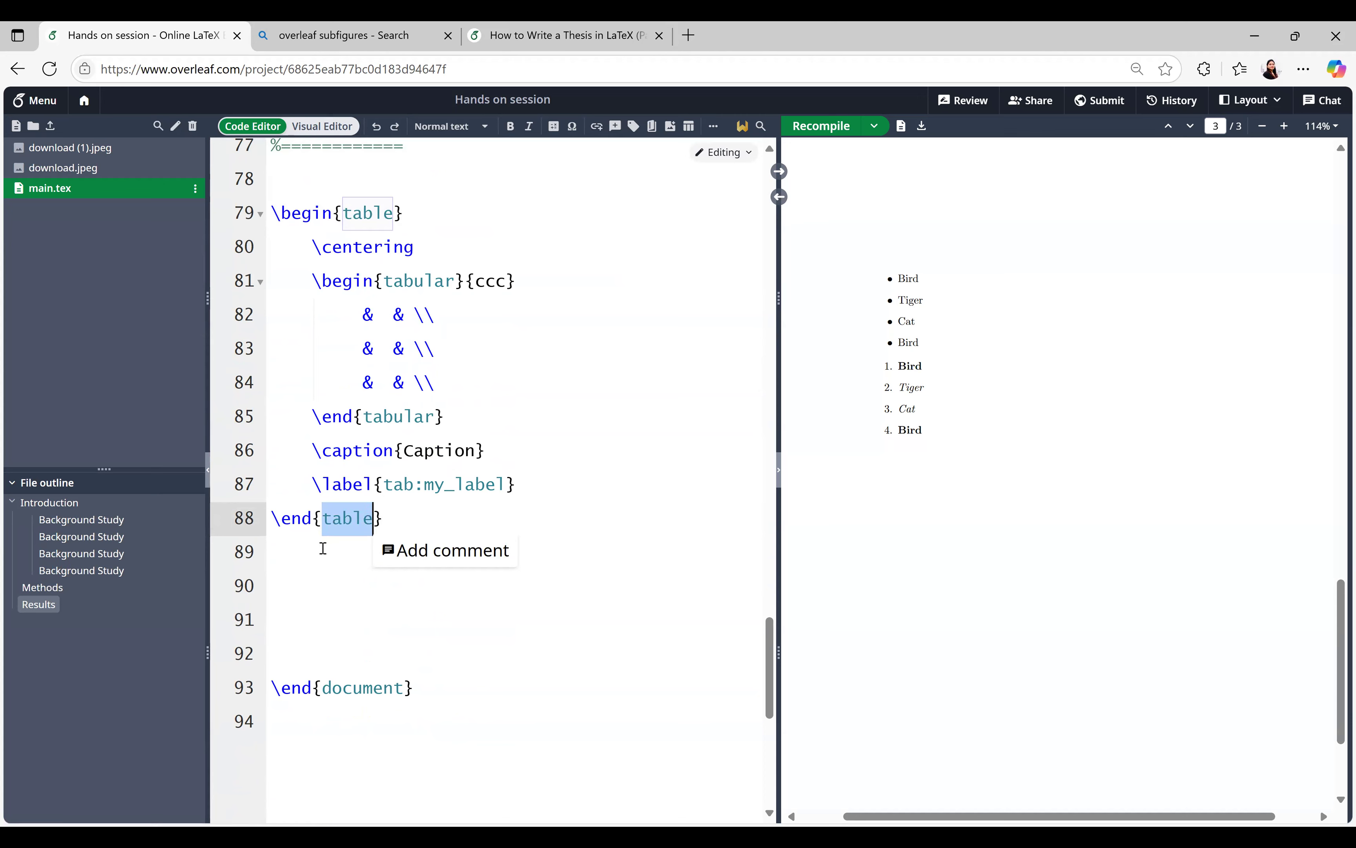
pyautogui.click(642, 448)
pyautogui.doubleClick(424, 245)
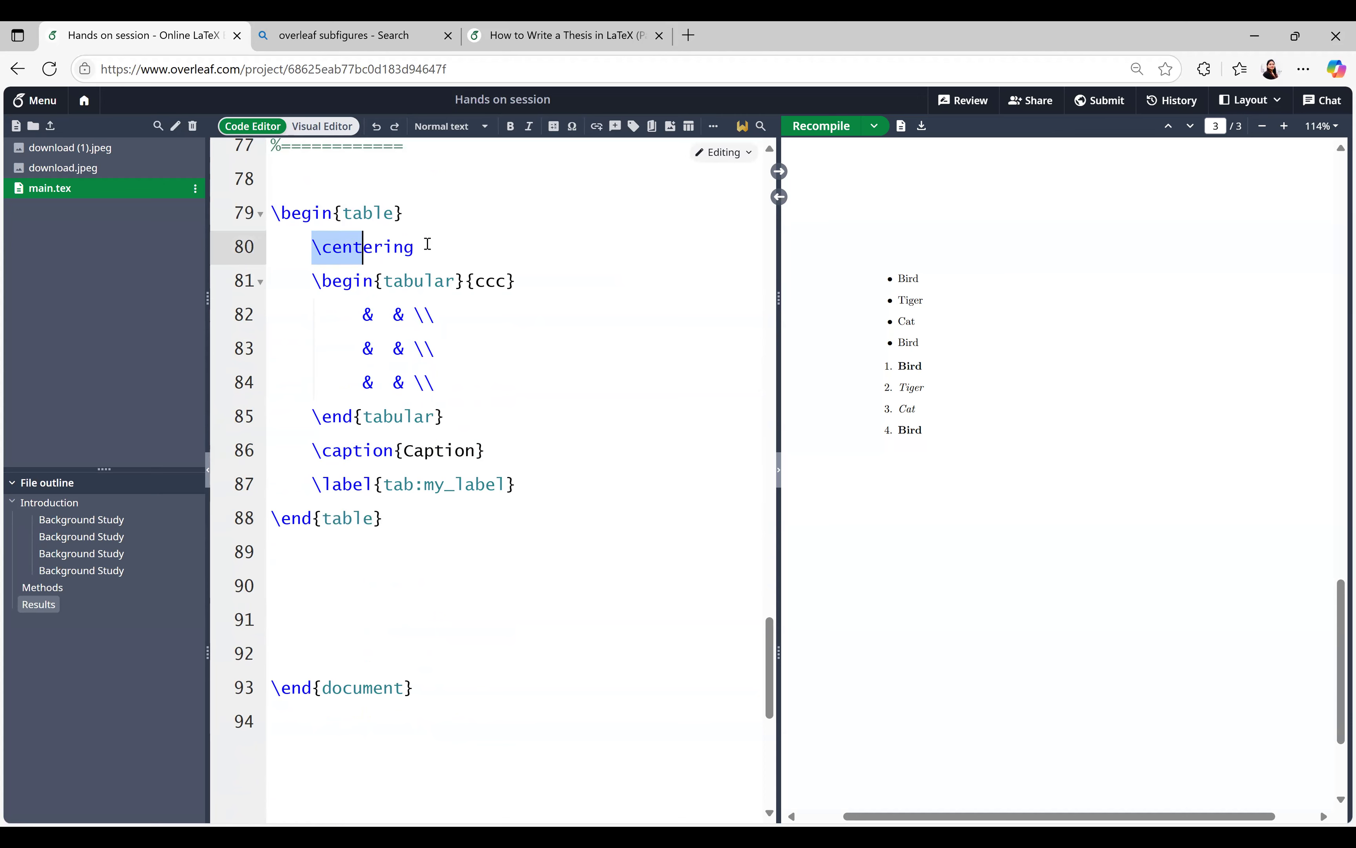
pyautogui.click(556, 527)
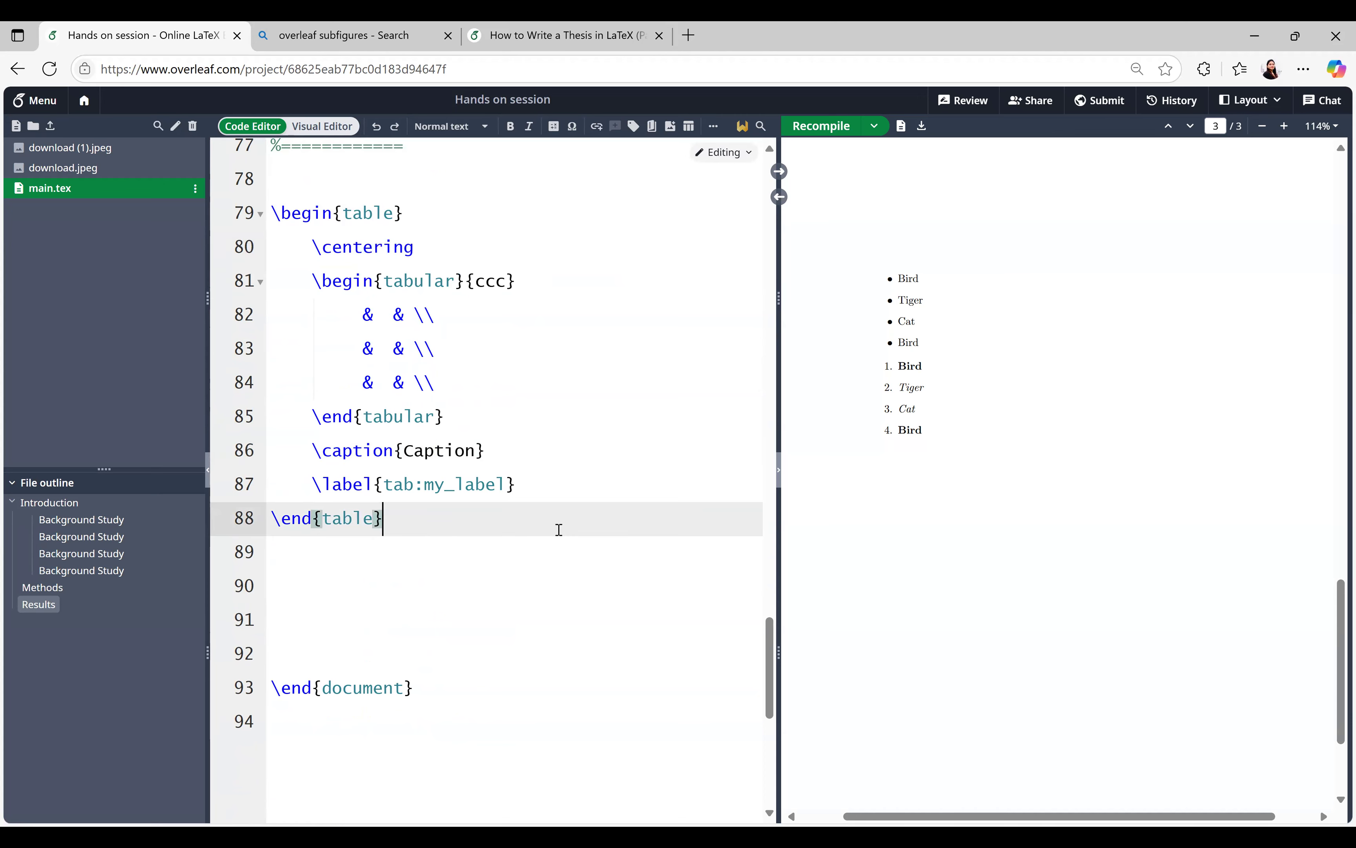
pyautogui.doubleClick(461, 449)
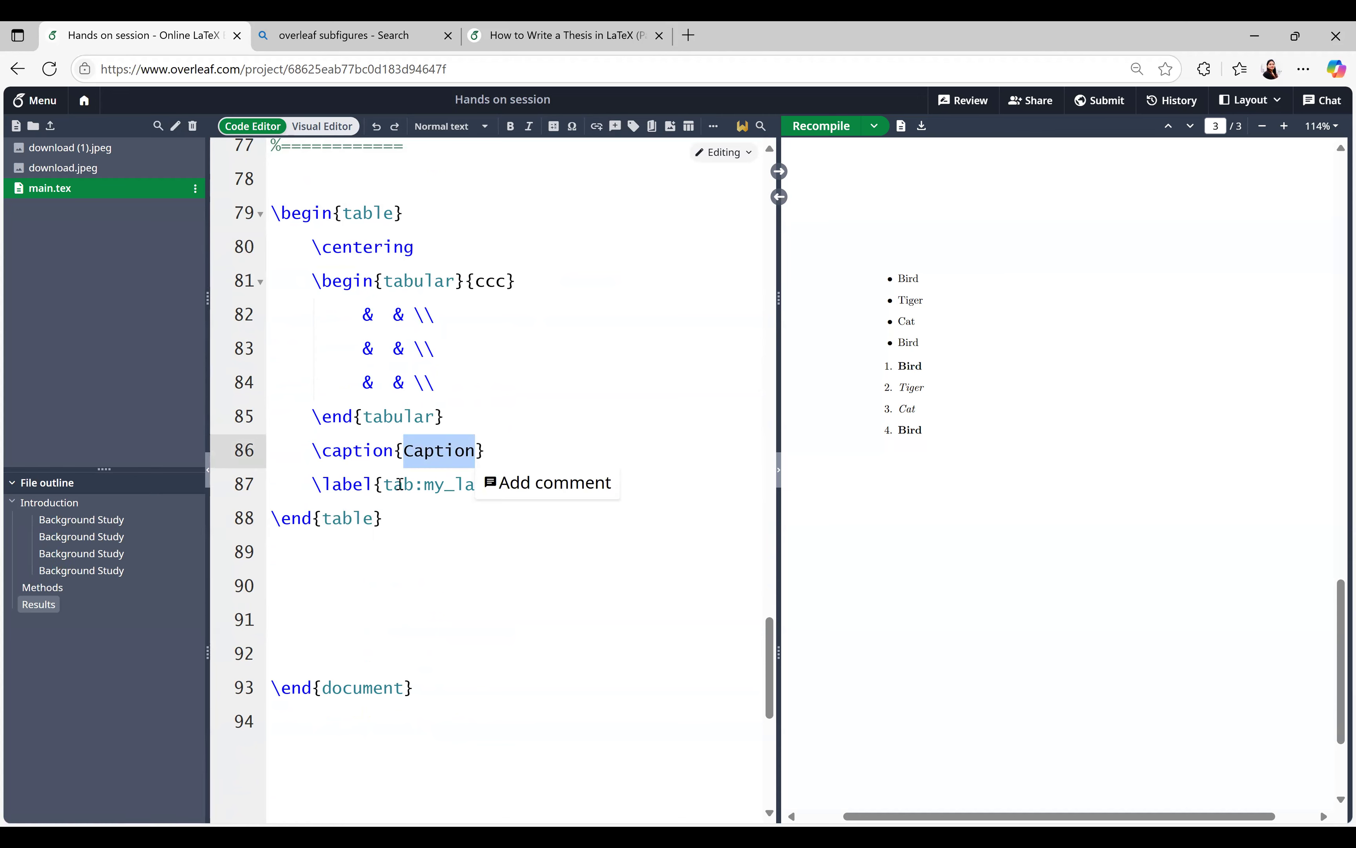
pyautogui.moveTo(385, 483); pyautogui.dragTo(509, 483)
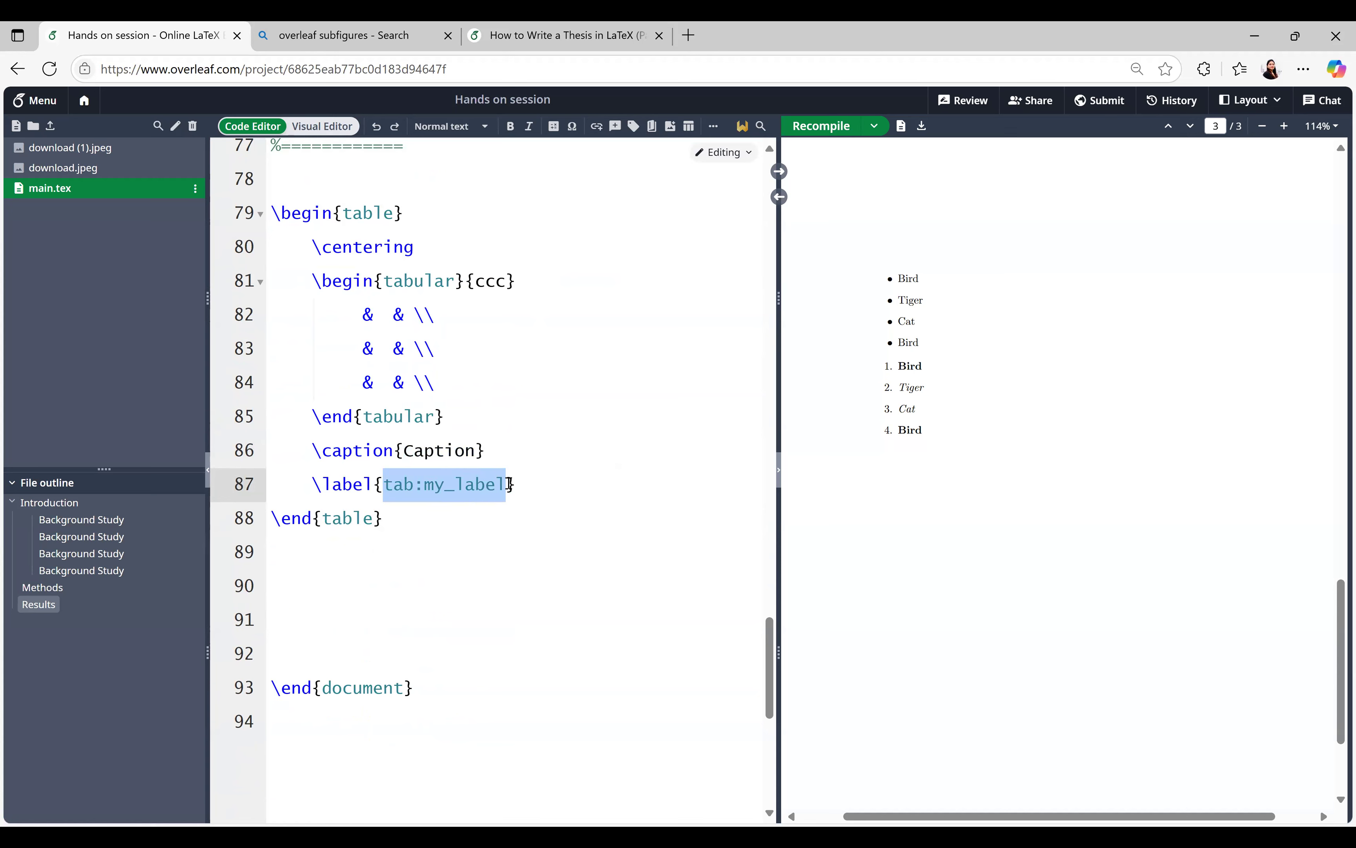
pyautogui.moveTo(509, 483); pyautogui.dragTo(509, 483)
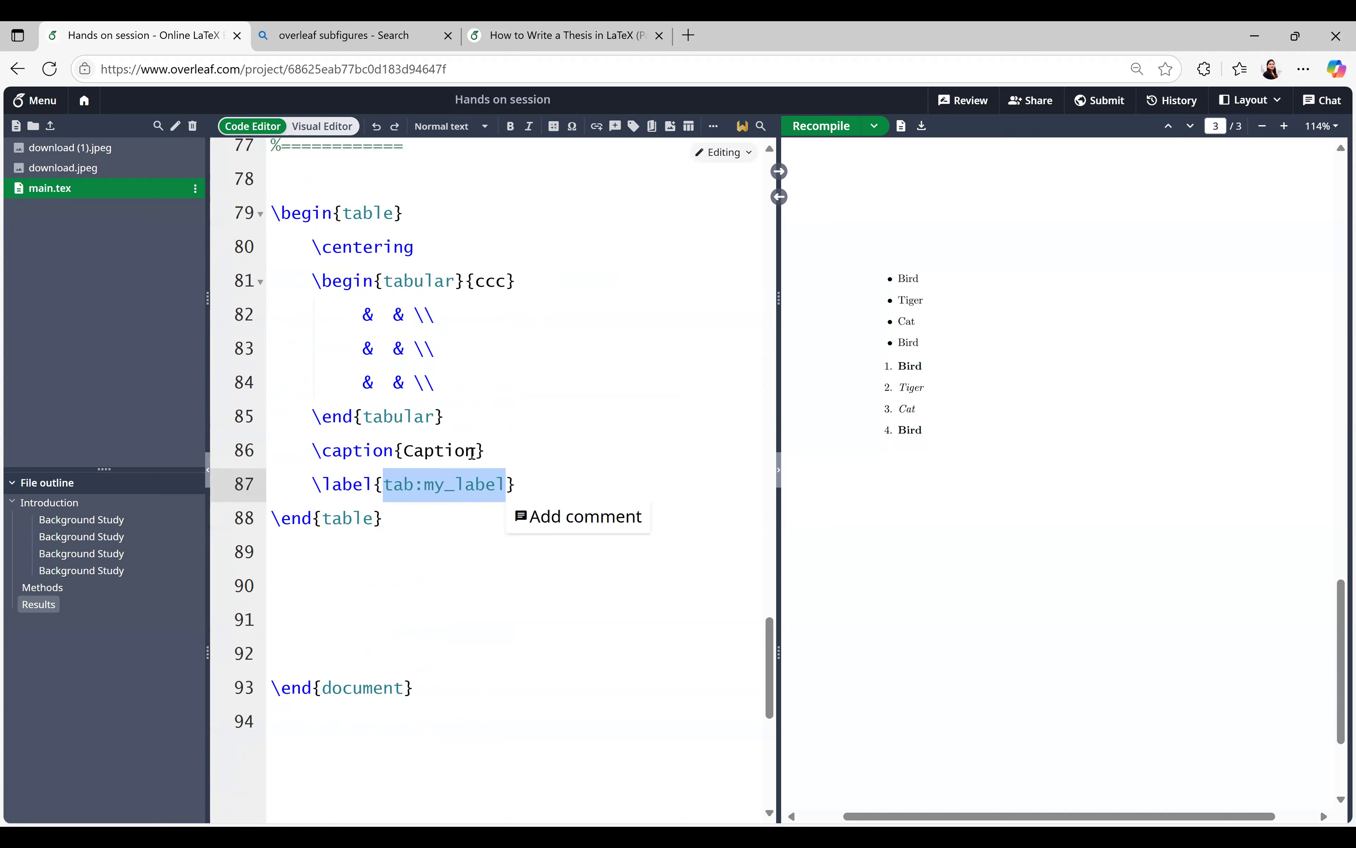
# Fill the table's first row with the column headings Accuracy, Precision and Recall
pyautogui.click(336, 319)
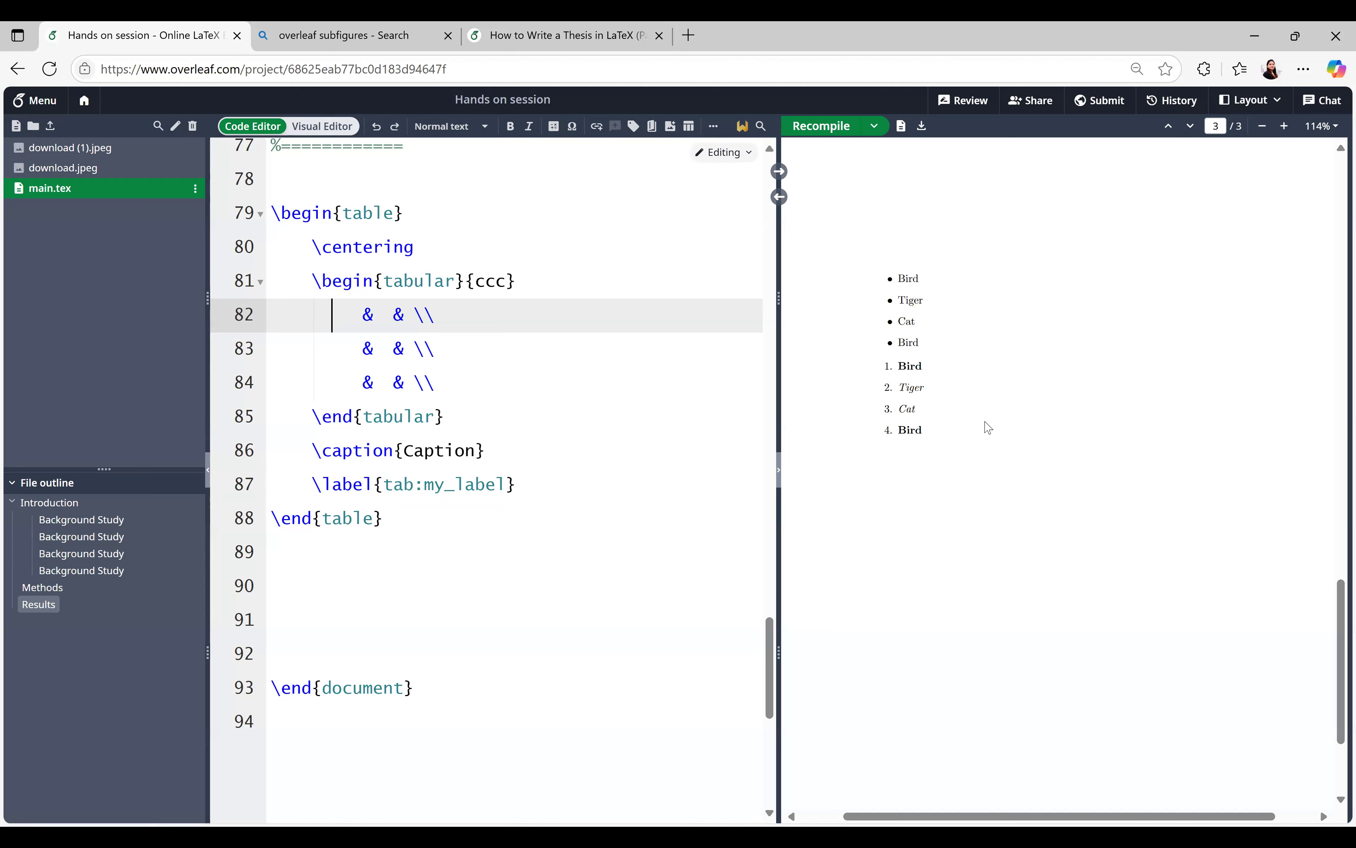
pyautogui.write('Accuracy')
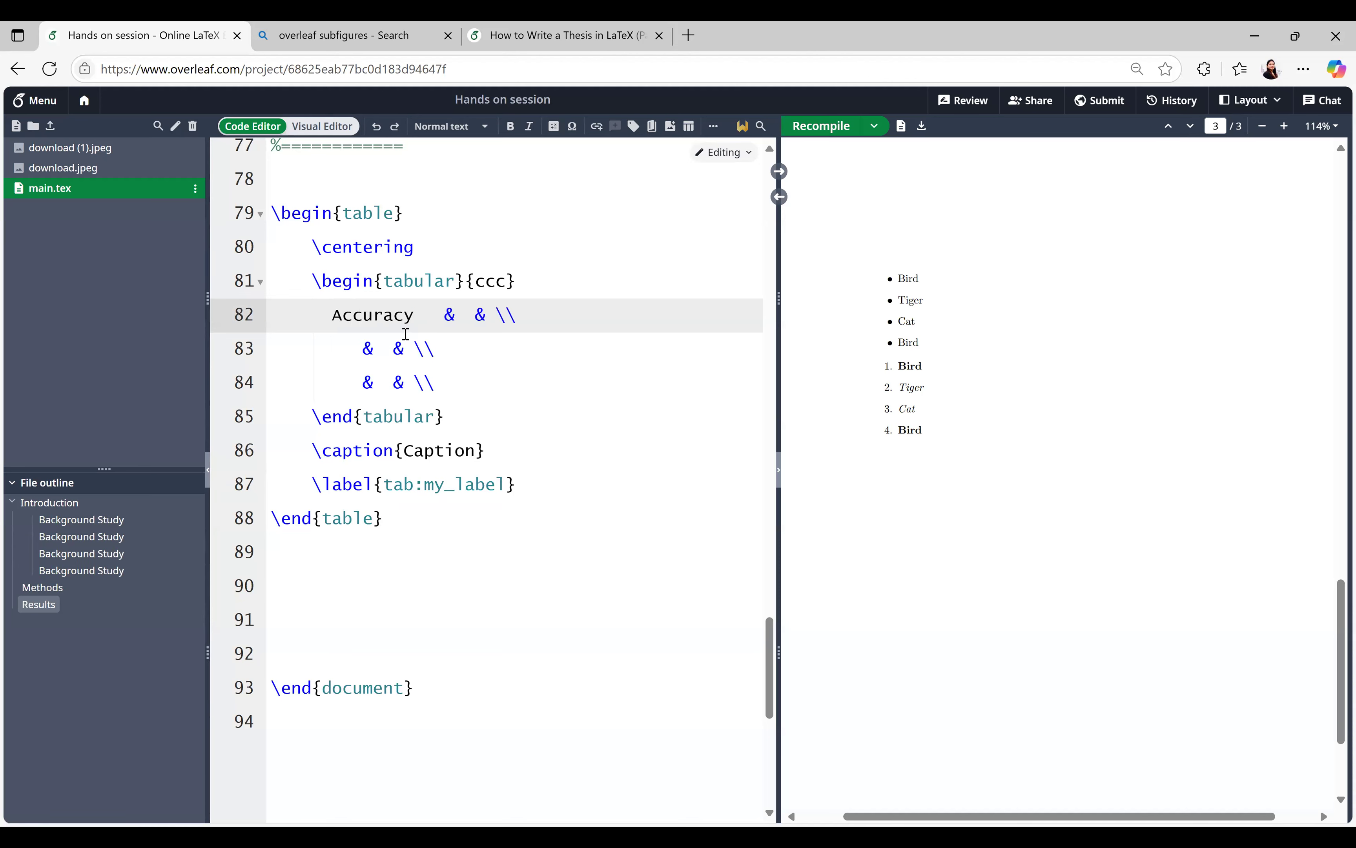
pyautogui.click(466, 317)
pyautogui.write('Precision')
pyautogui.click(621, 330)
pyautogui.press('Left')
pyautogui.press('Left')
pyautogui.write('Recall')
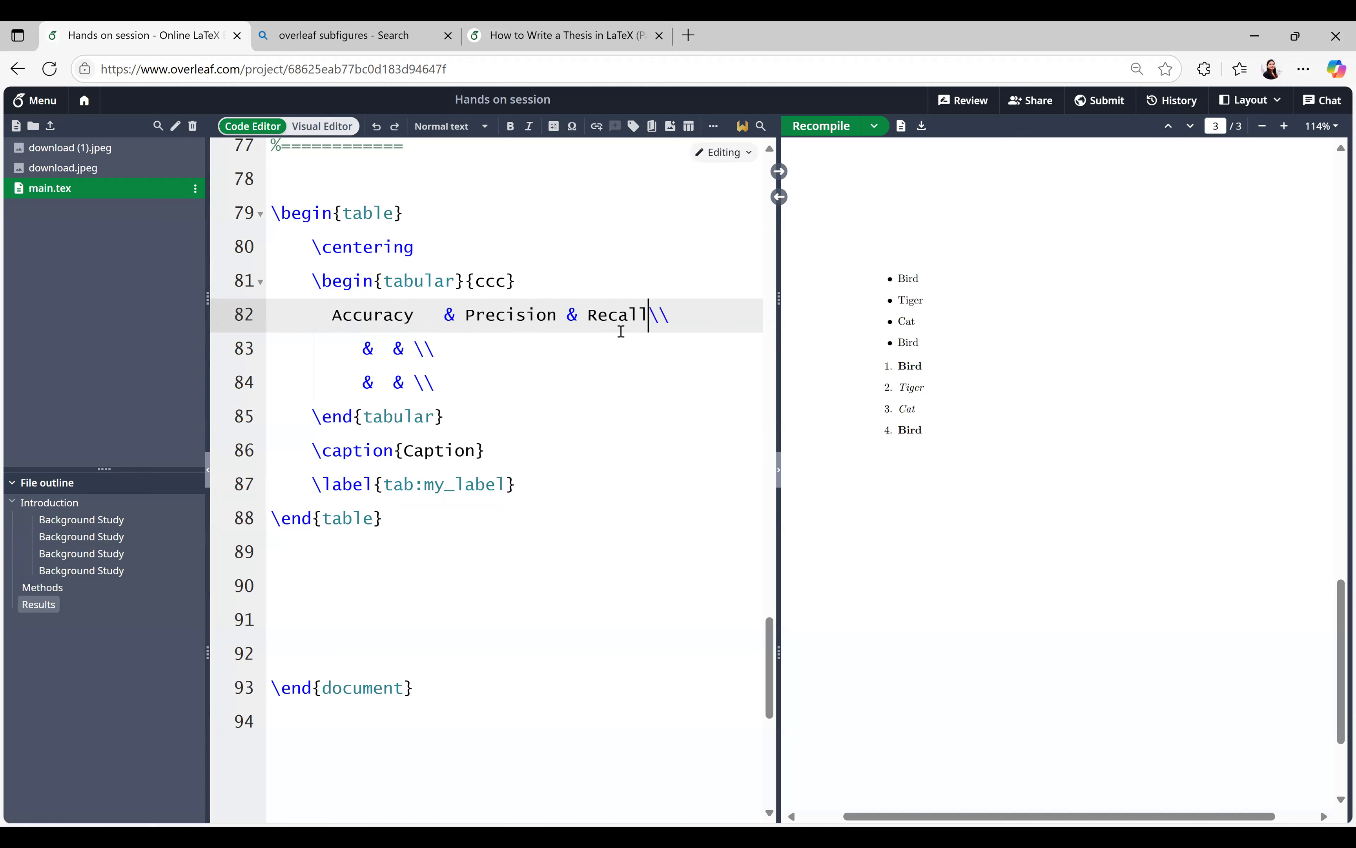
# Place the text cursor in the first cell of the table's second row
pyautogui.click(355, 352)
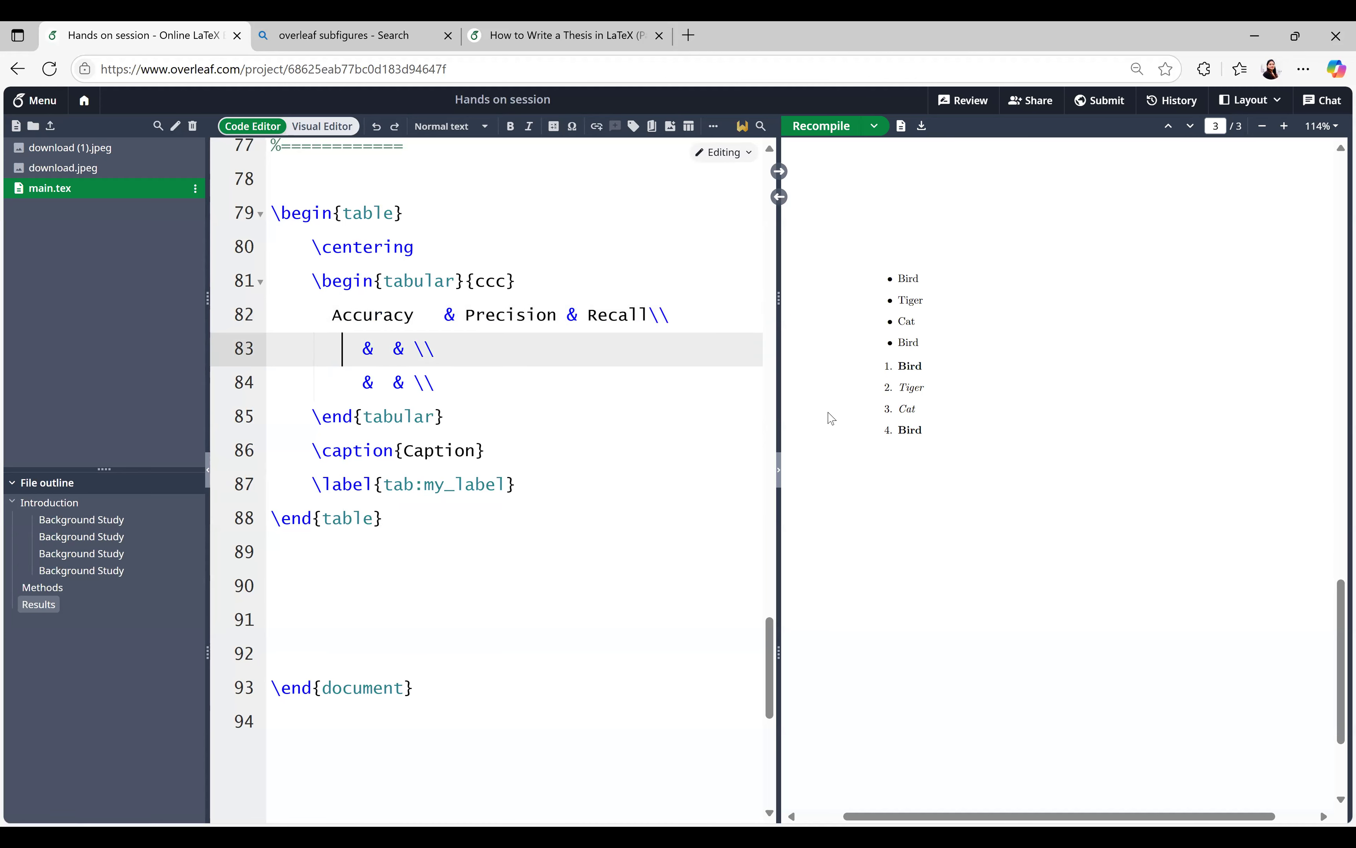
# Fill the table's two data rows with 90, 76, 78 and 88, 66, 89, and recompile the document
pyautogui.write('90')
pyautogui.press('Down')
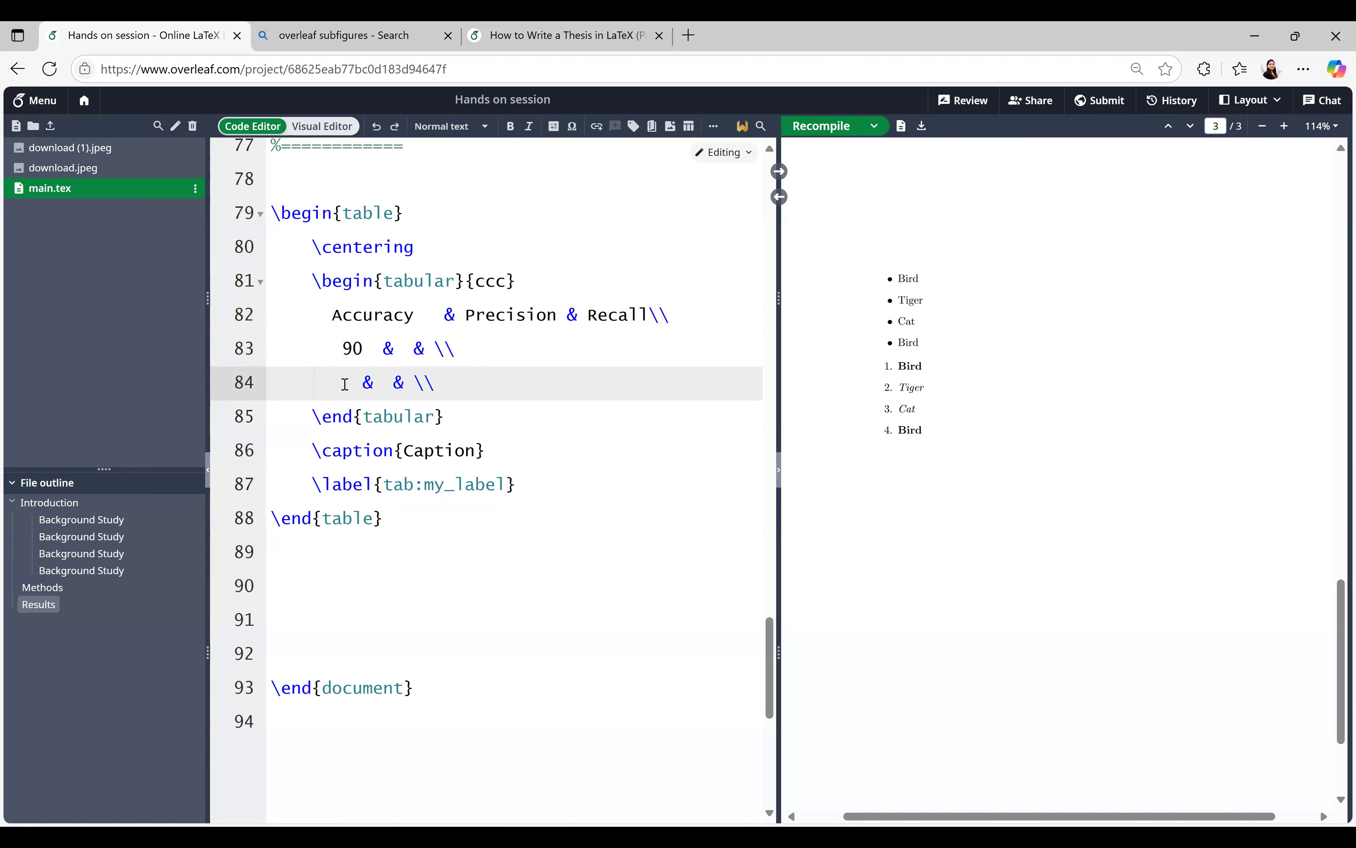
pyautogui.write('88')
pyautogui.click(404, 349)
pyautogui.write('76')
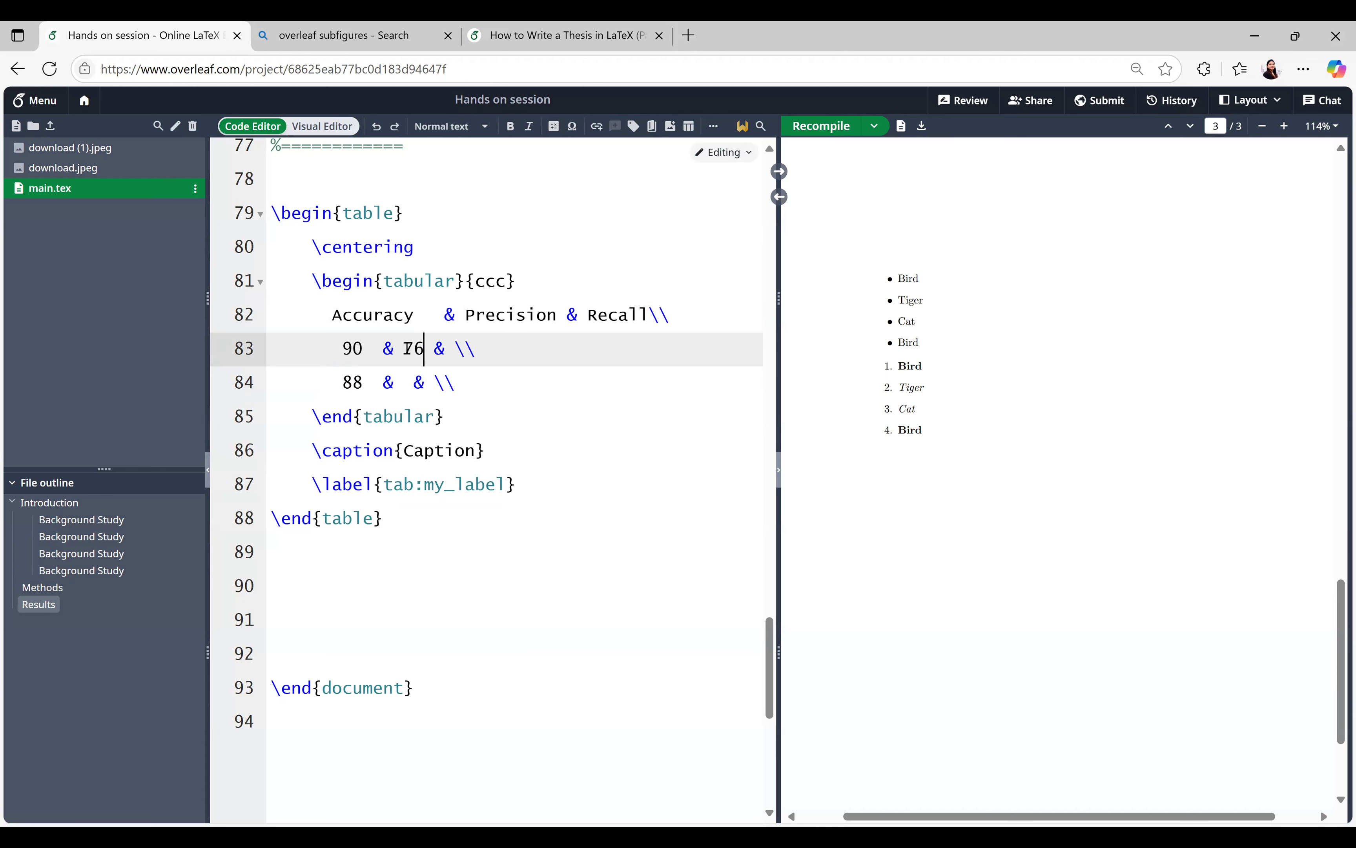
pyautogui.write(' & 78')
pyautogui.click(405, 384)
pyautogui.write('66 & 89')
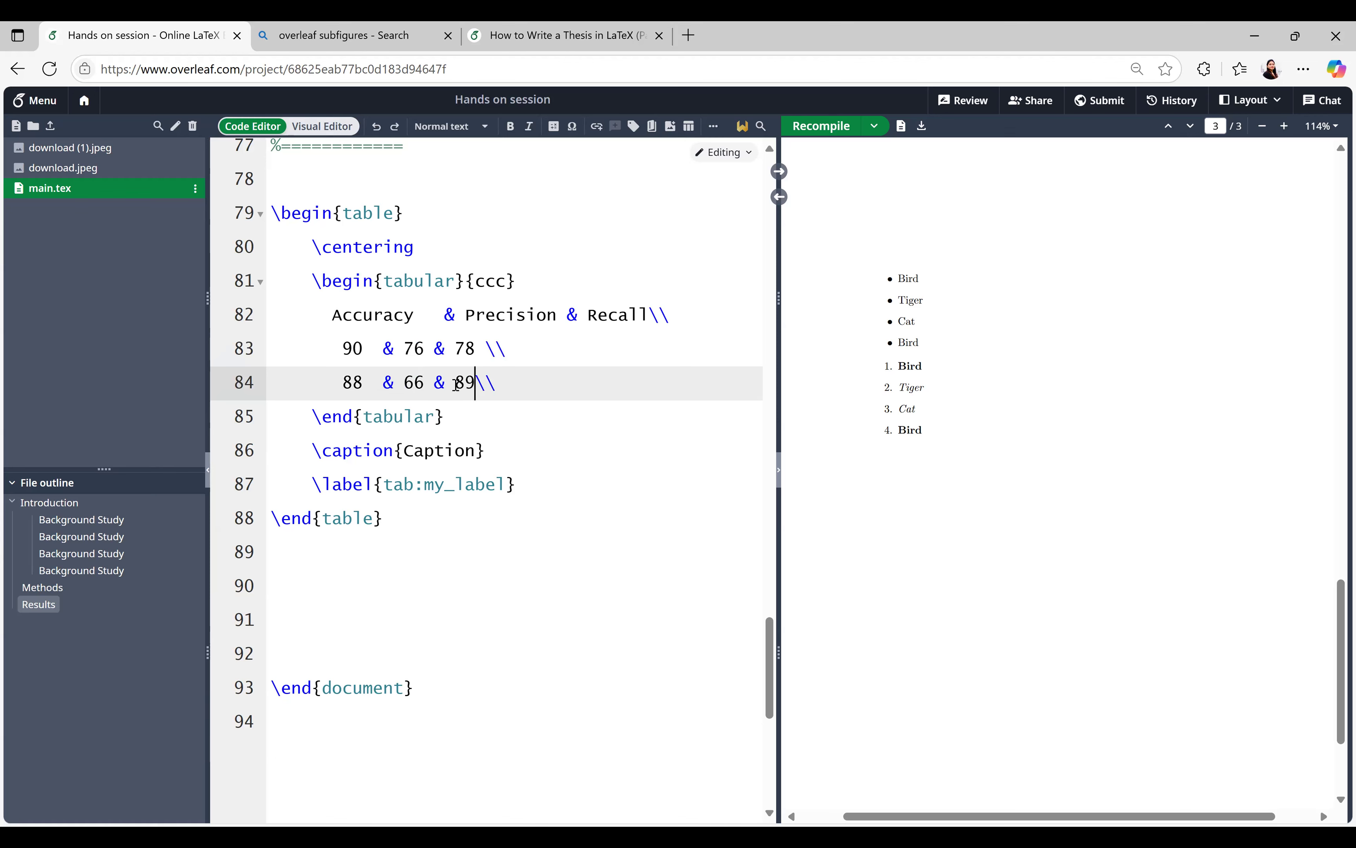
pyautogui.click(839, 128)
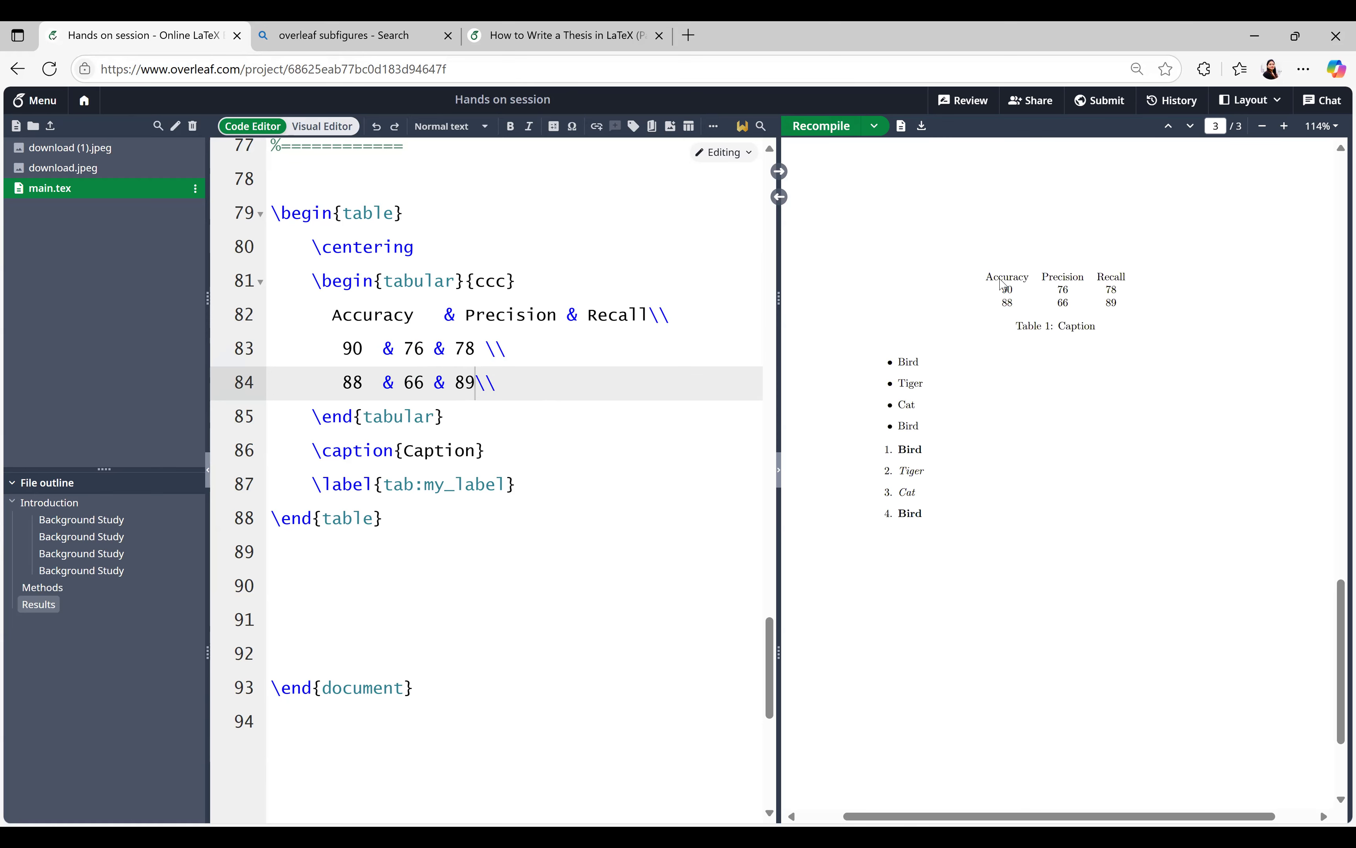
pyautogui.moveTo(991, 275); pyautogui.dragTo(1117, 329)
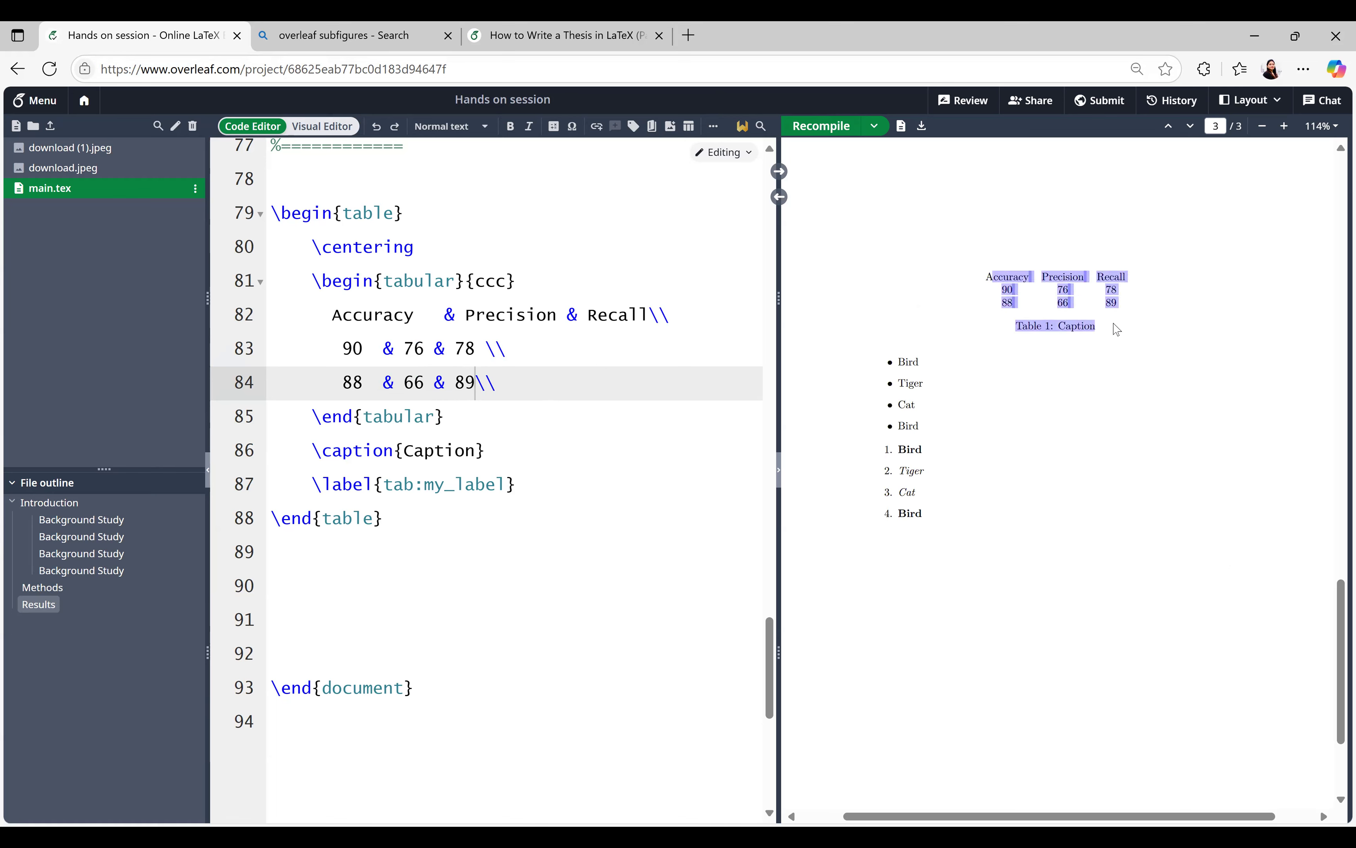
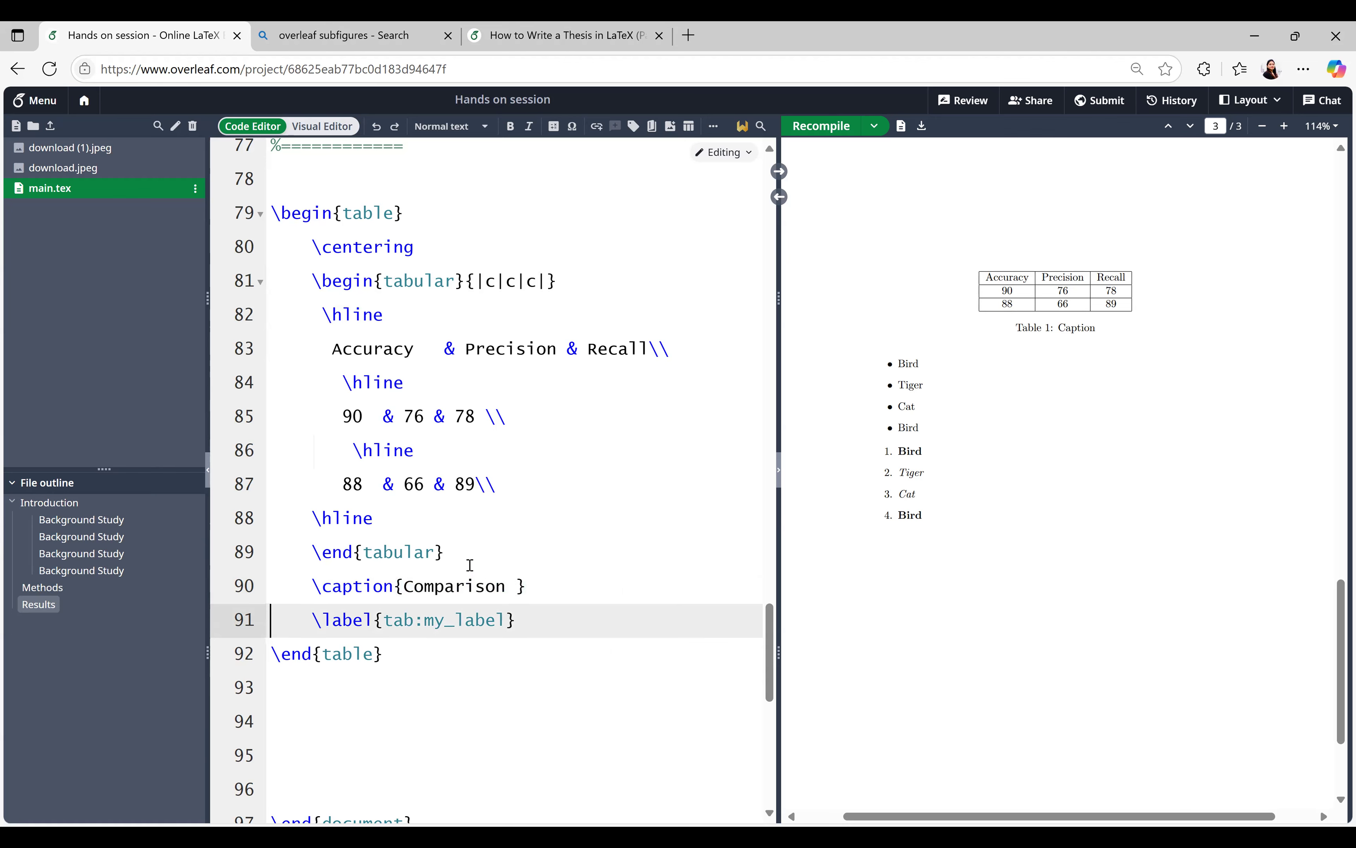
# Complete the table's caption so it reads "Comparison table"
pyautogui.press('Left')
pyautogui.press('Left')
pyautogui.write('table')
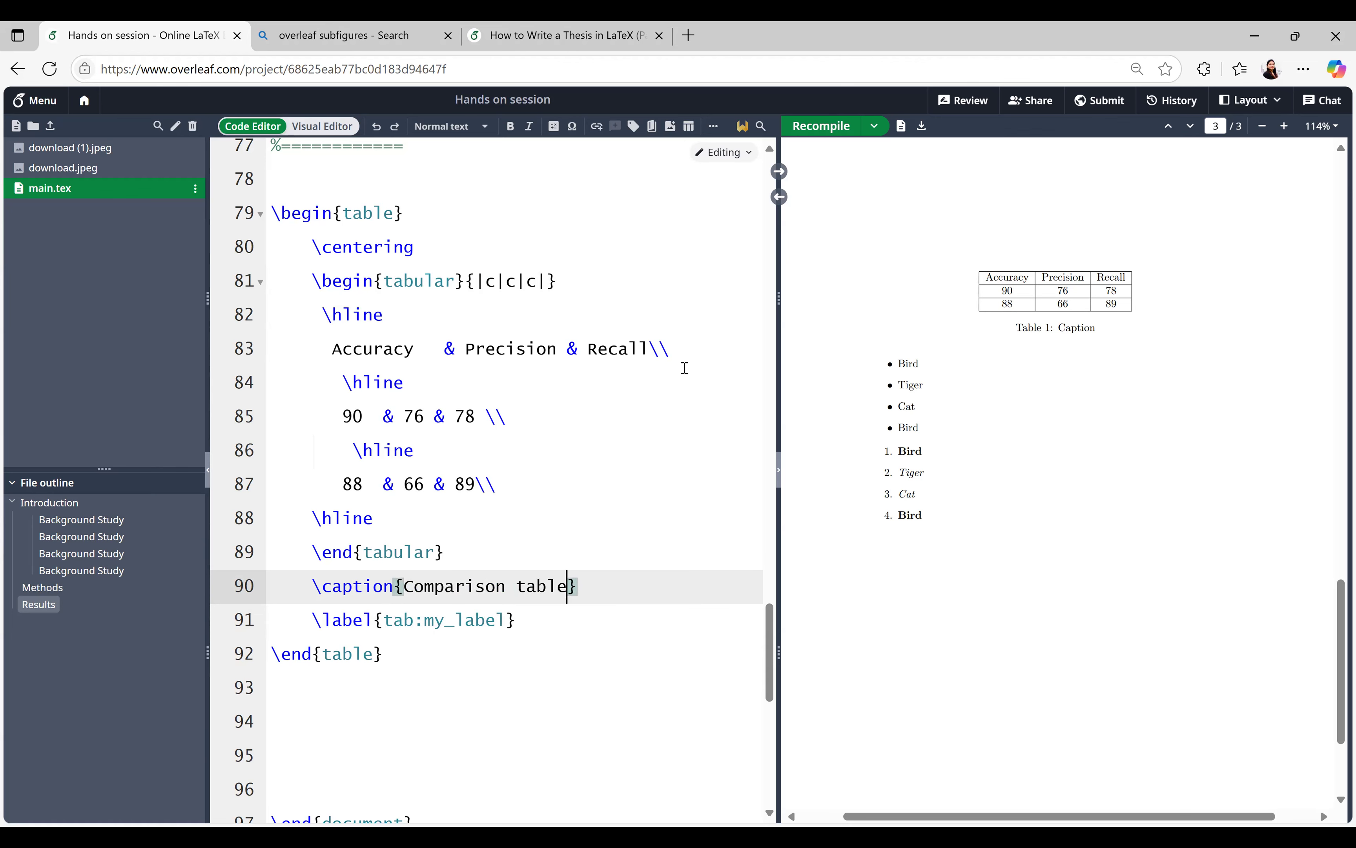
pyautogui.click(635, 491)
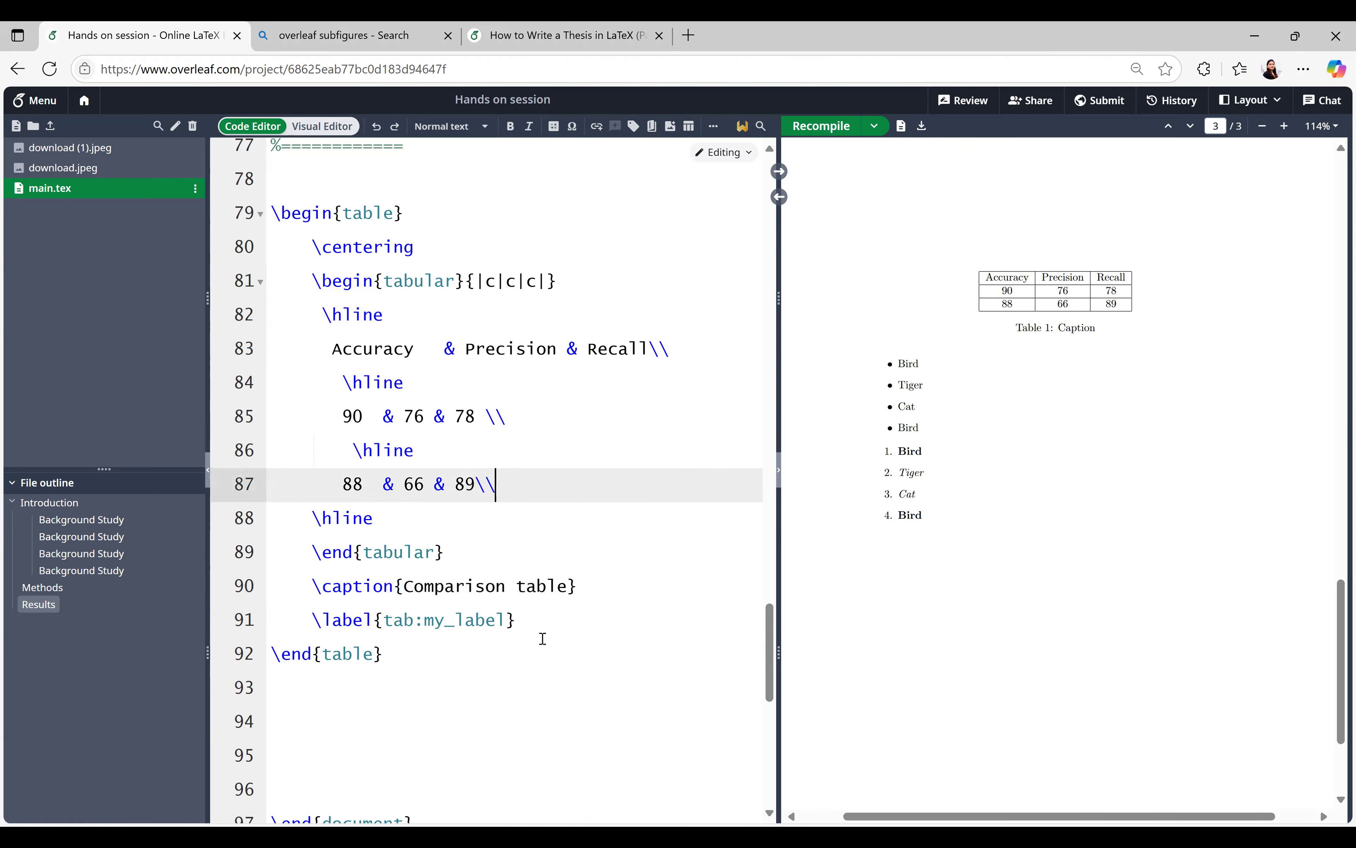
# Copy the sentence starting "BEMS may discover problems" from the end of the paragraph above the bird figure
pyautogui.scroll(3, 623, 481)
pyautogui.scroll(5, 624, 481)
pyautogui.scroll(-3, 624, 482)
pyautogui.scroll(3, 623, 481)
pyautogui.scroll(15, 623, 481)
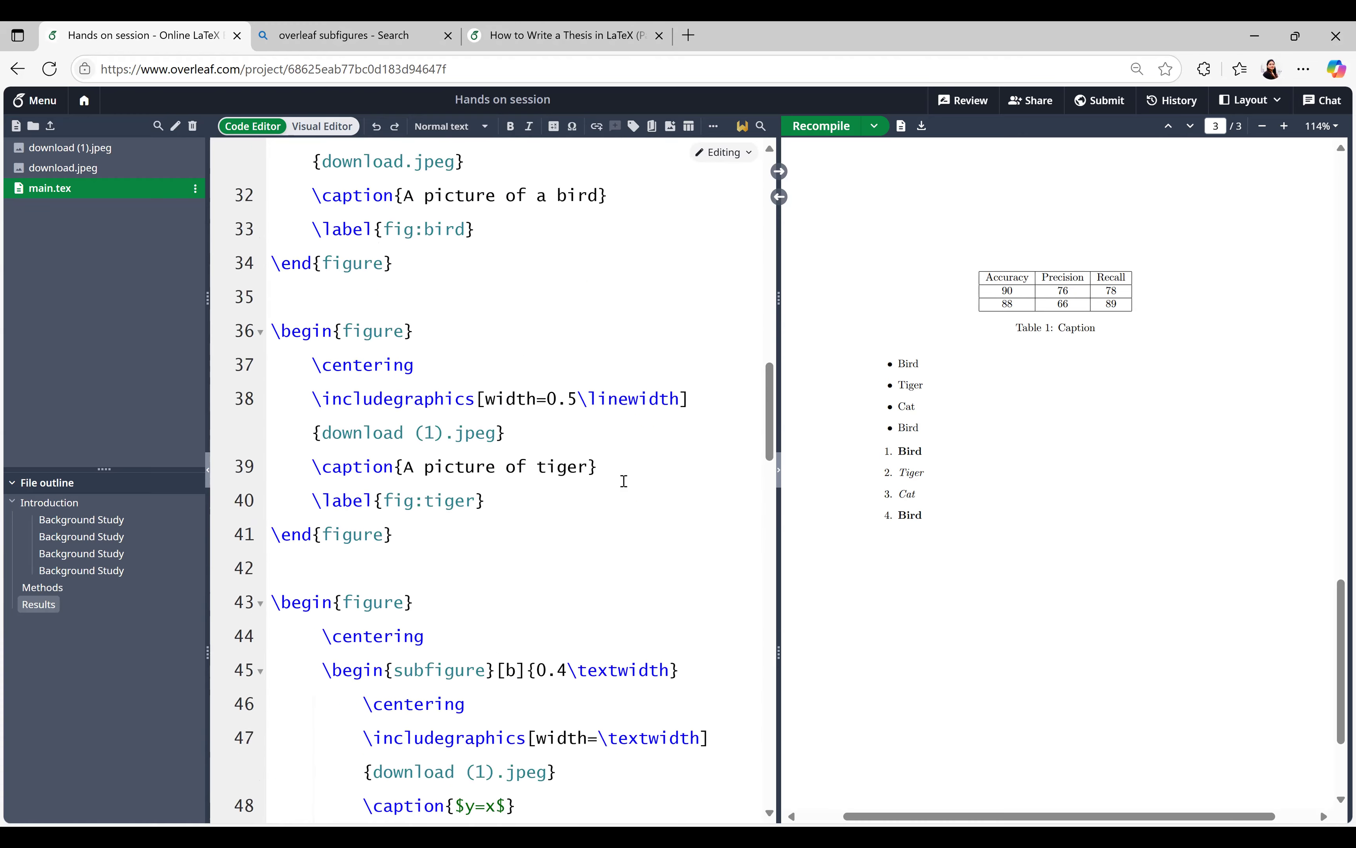
pyautogui.scroll(-15, 640, 548)
pyautogui.scroll(3, 596, 447)
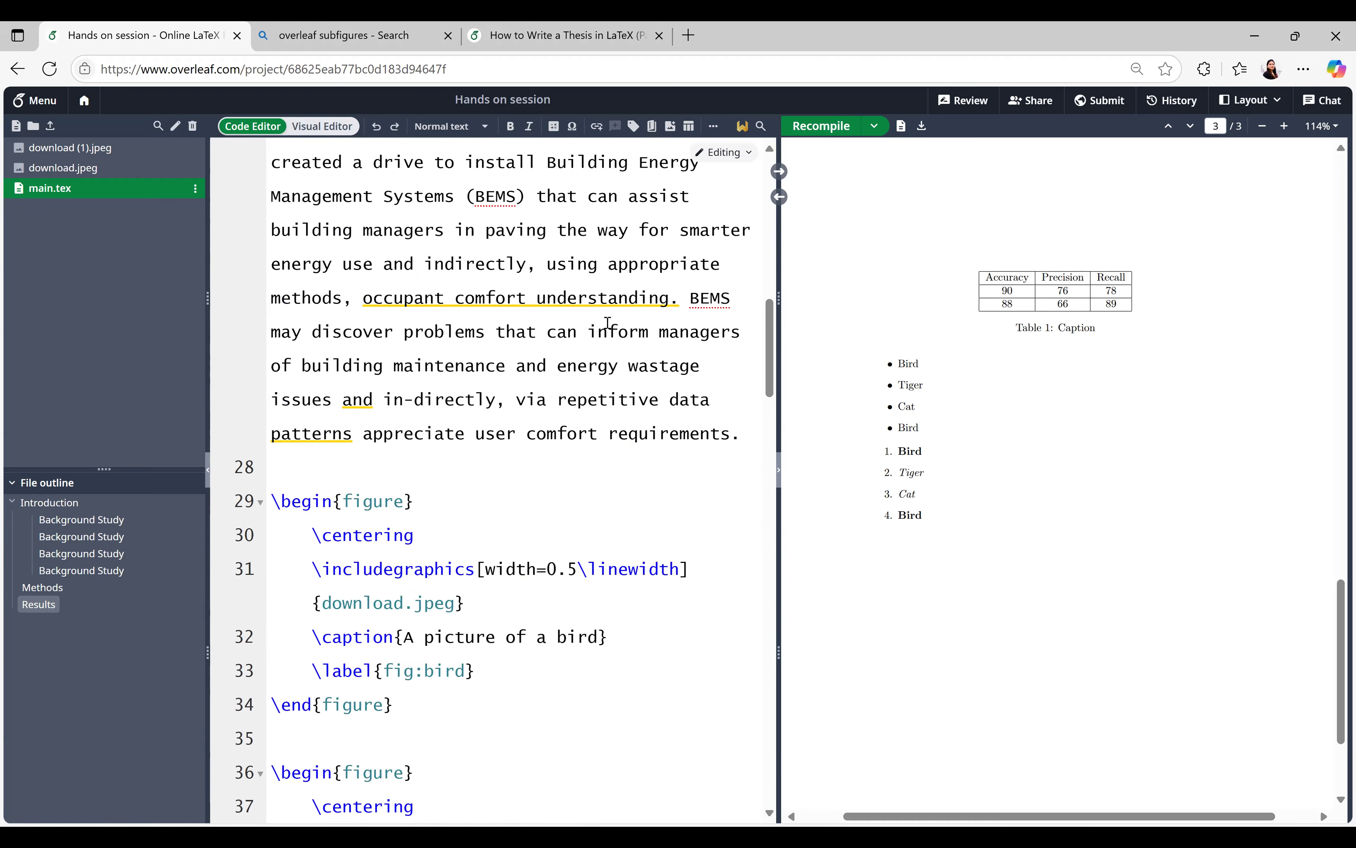
pyautogui.moveTo(685, 305); pyautogui.dragTo(751, 427)
pyautogui.hotkey('ctrl', 'c')
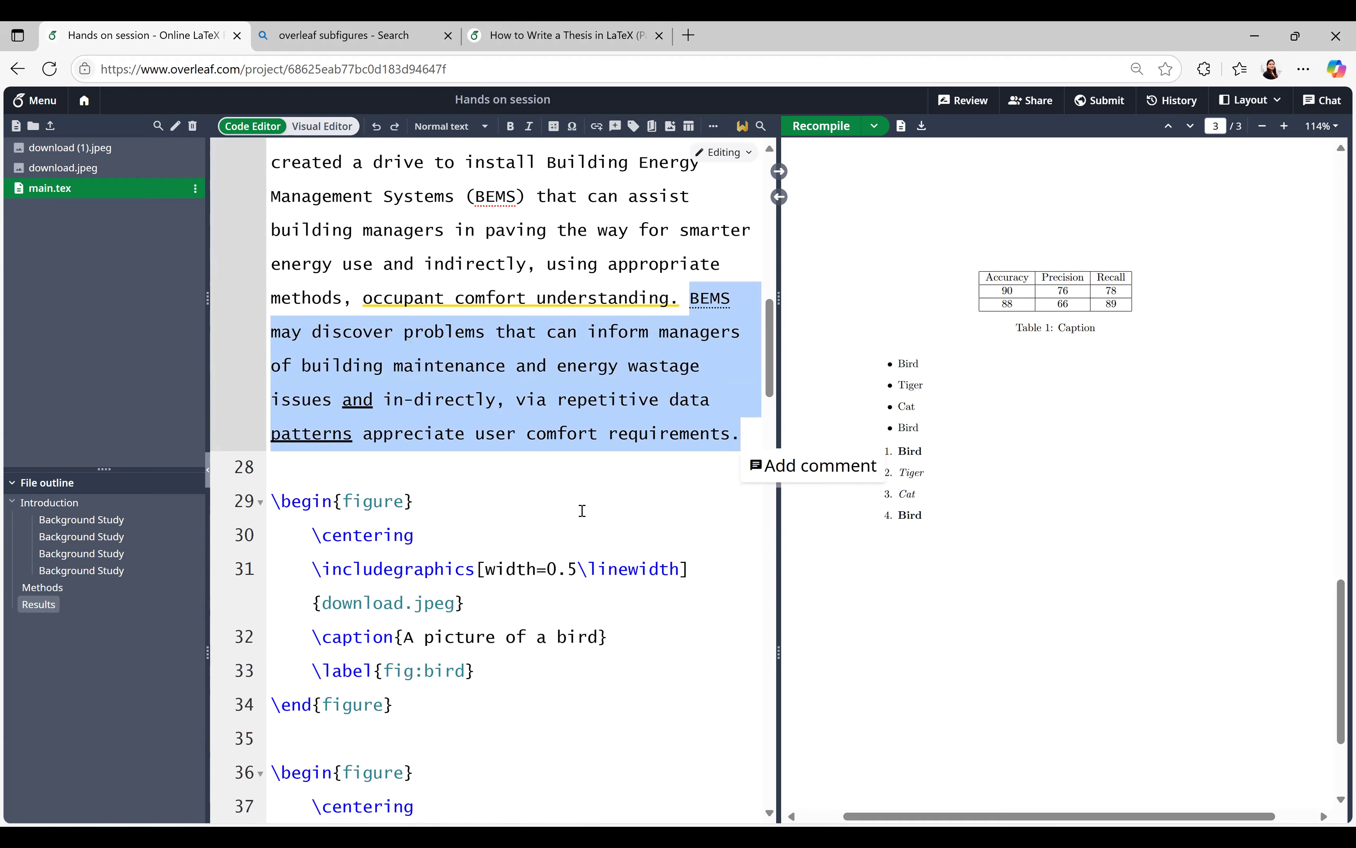
# Paste the BEMS sentence between the comment line and the table code, followed by two line breaks
pyautogui.scroll(-5, 581, 517)
pyautogui.scroll(-8, 581, 516)
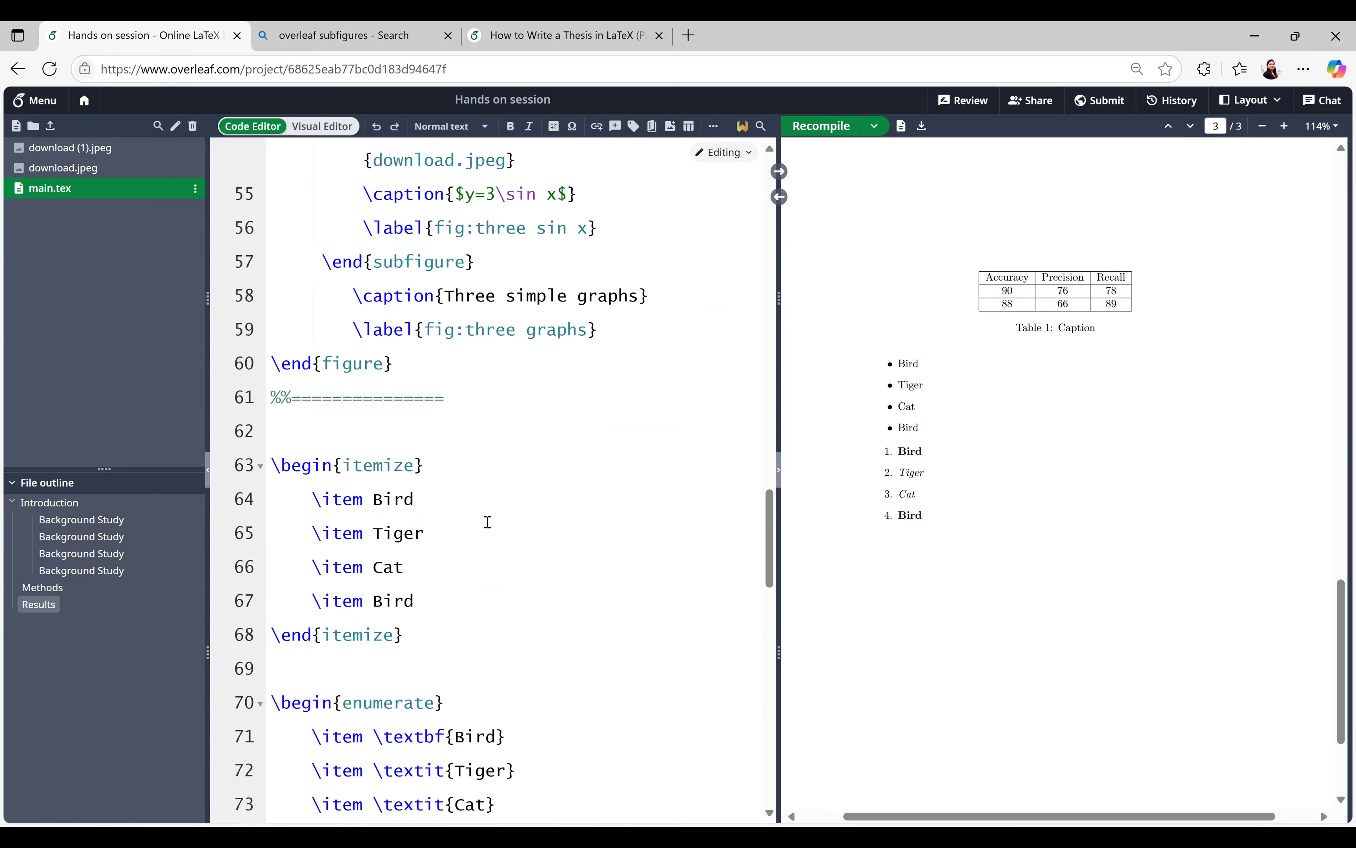
pyautogui.scroll(-5, 491, 519)
pyautogui.click(382, 443)
pyautogui.hotkey('ctrl', 'v')
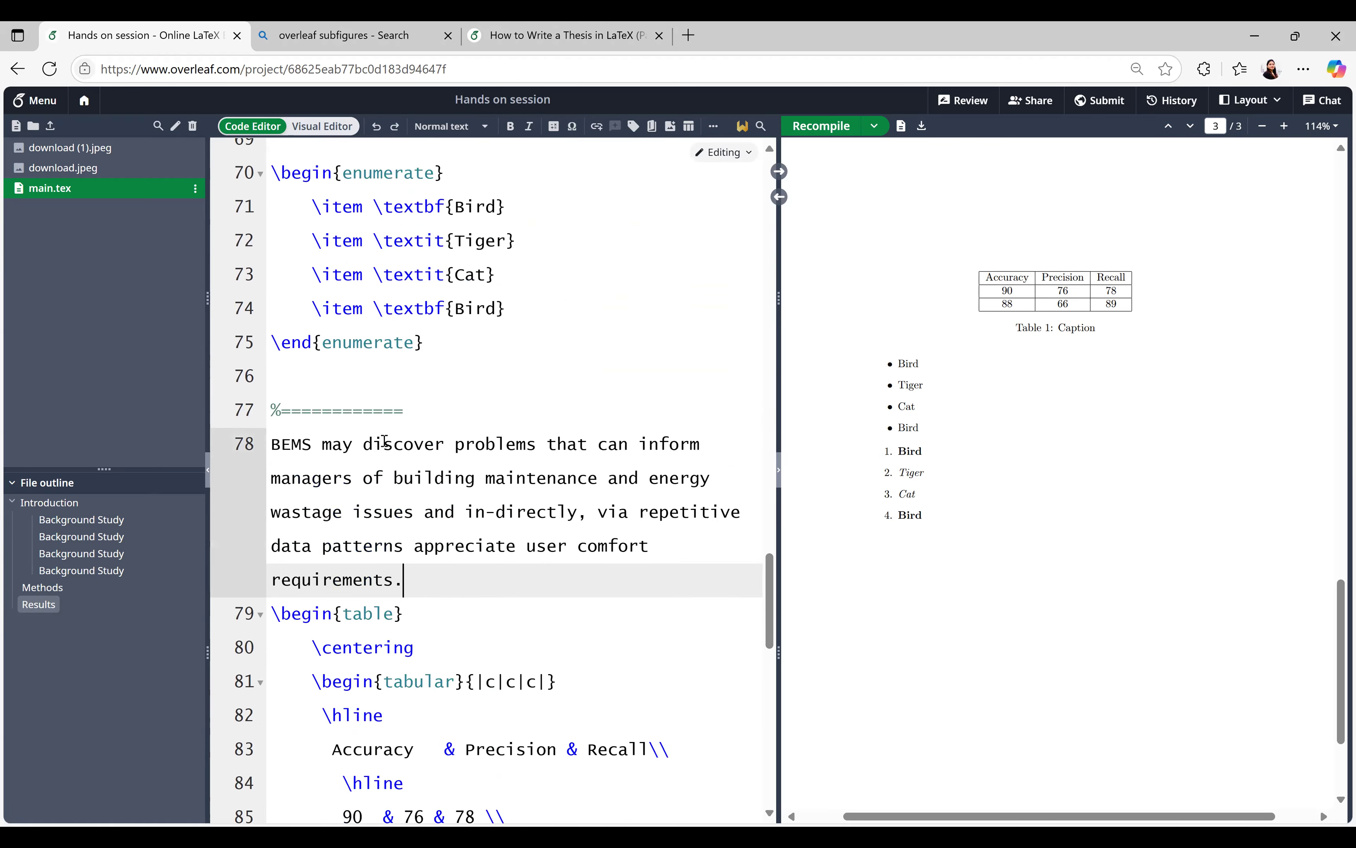
pyautogui.press('Return')
pyautogui.press('Return')
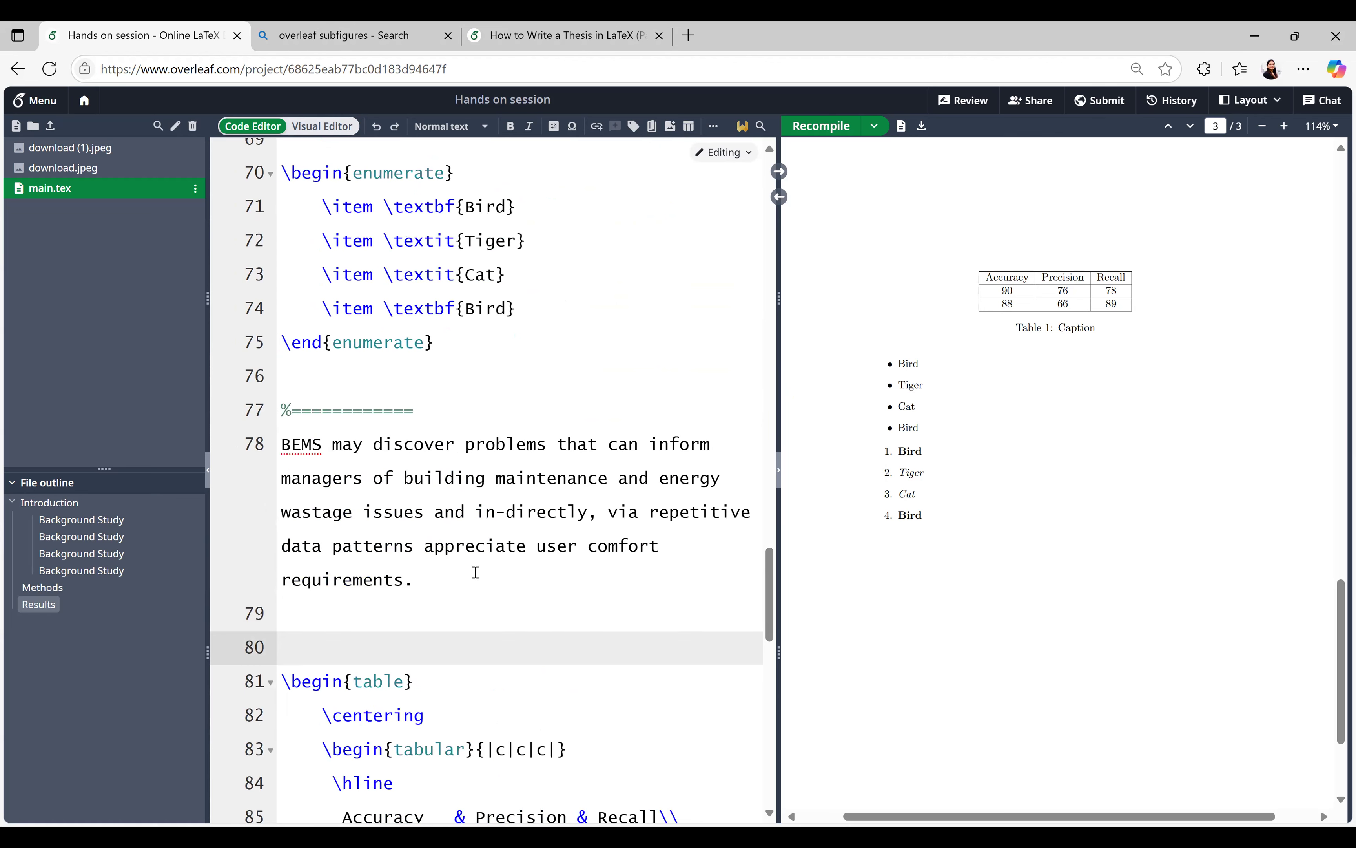
# Append "As shown in Table \ref{tab:my_label}" to the pasted BEMS sentence and recompile to check the reference
pyautogui.click(578, 586)
pyautogui.write('As')
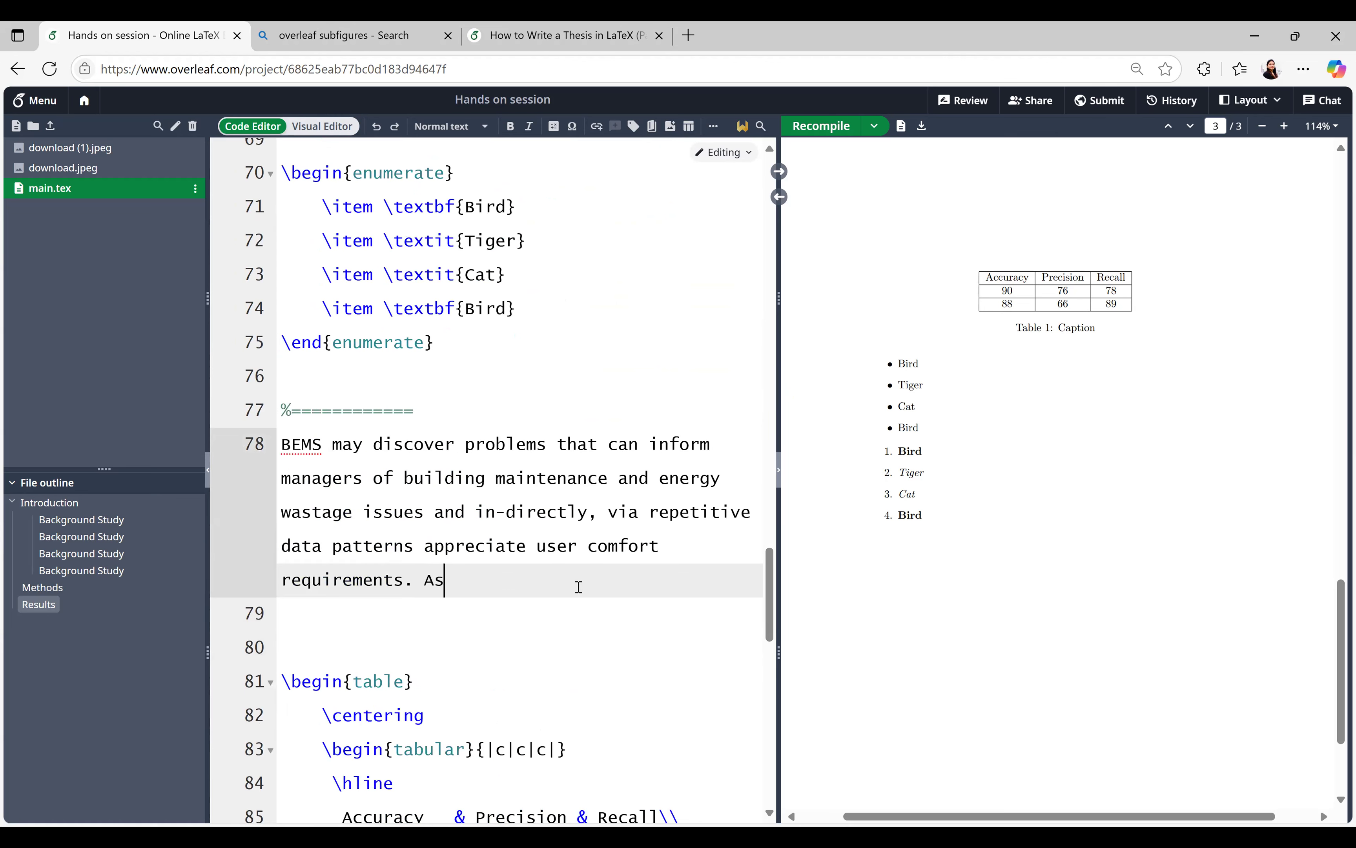
pyautogui.write(' shown in Table')
pyautogui.click(633, 127)
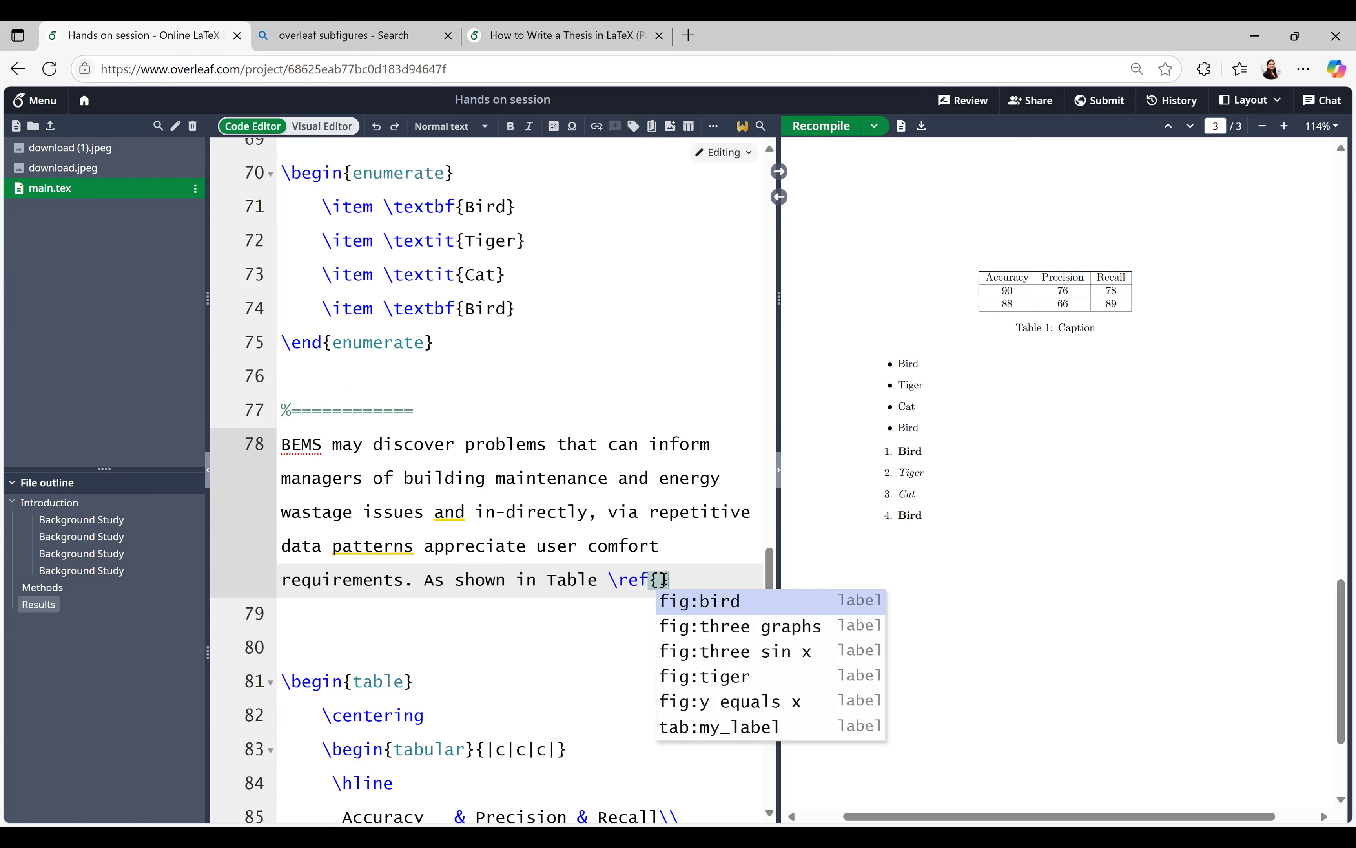
pyautogui.click(754, 729)
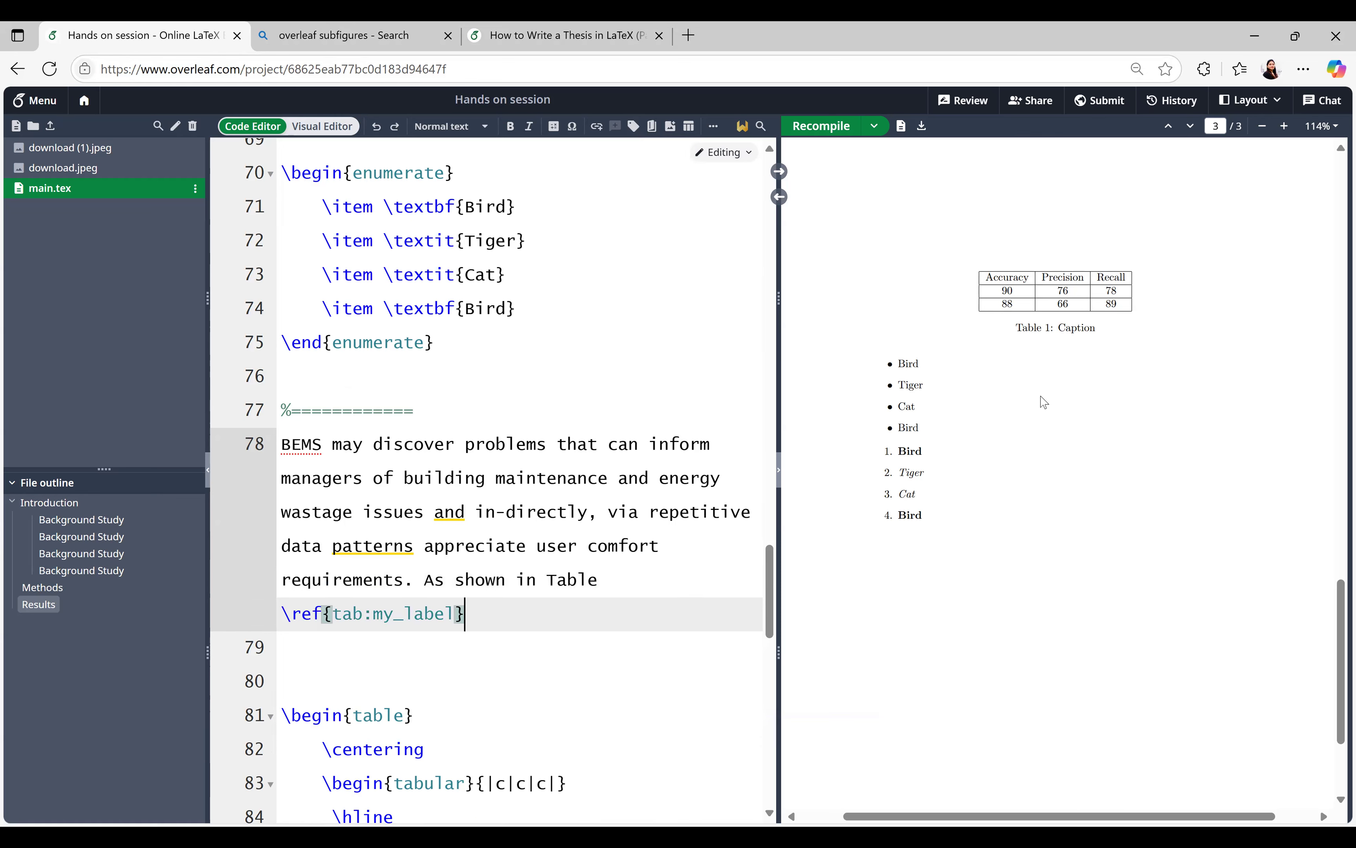
pyautogui.click(855, 126)
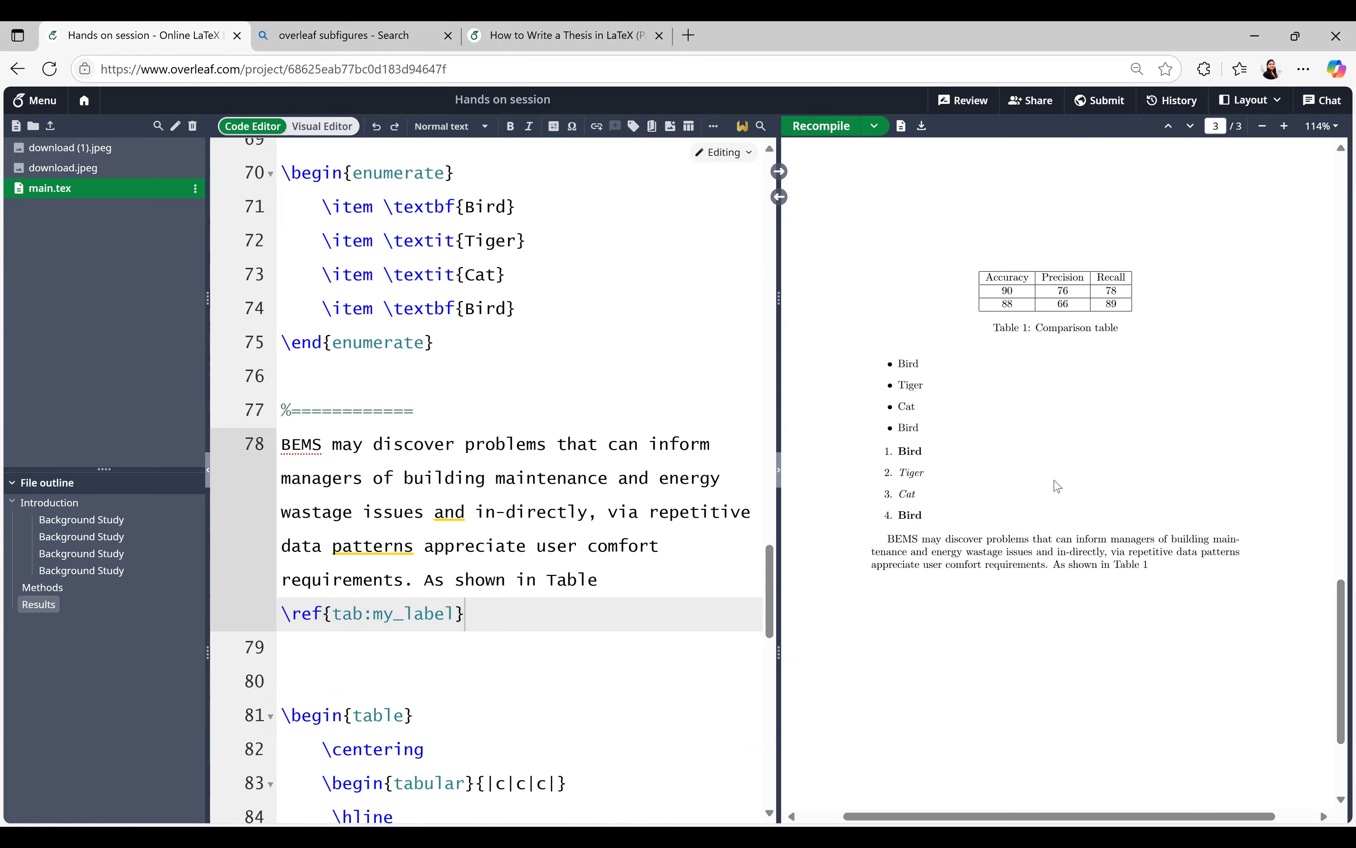
pyautogui.scroll(-1, 1056, 484)
pyautogui.moveTo(1113, 476); pyautogui.dragTo(1151, 479)
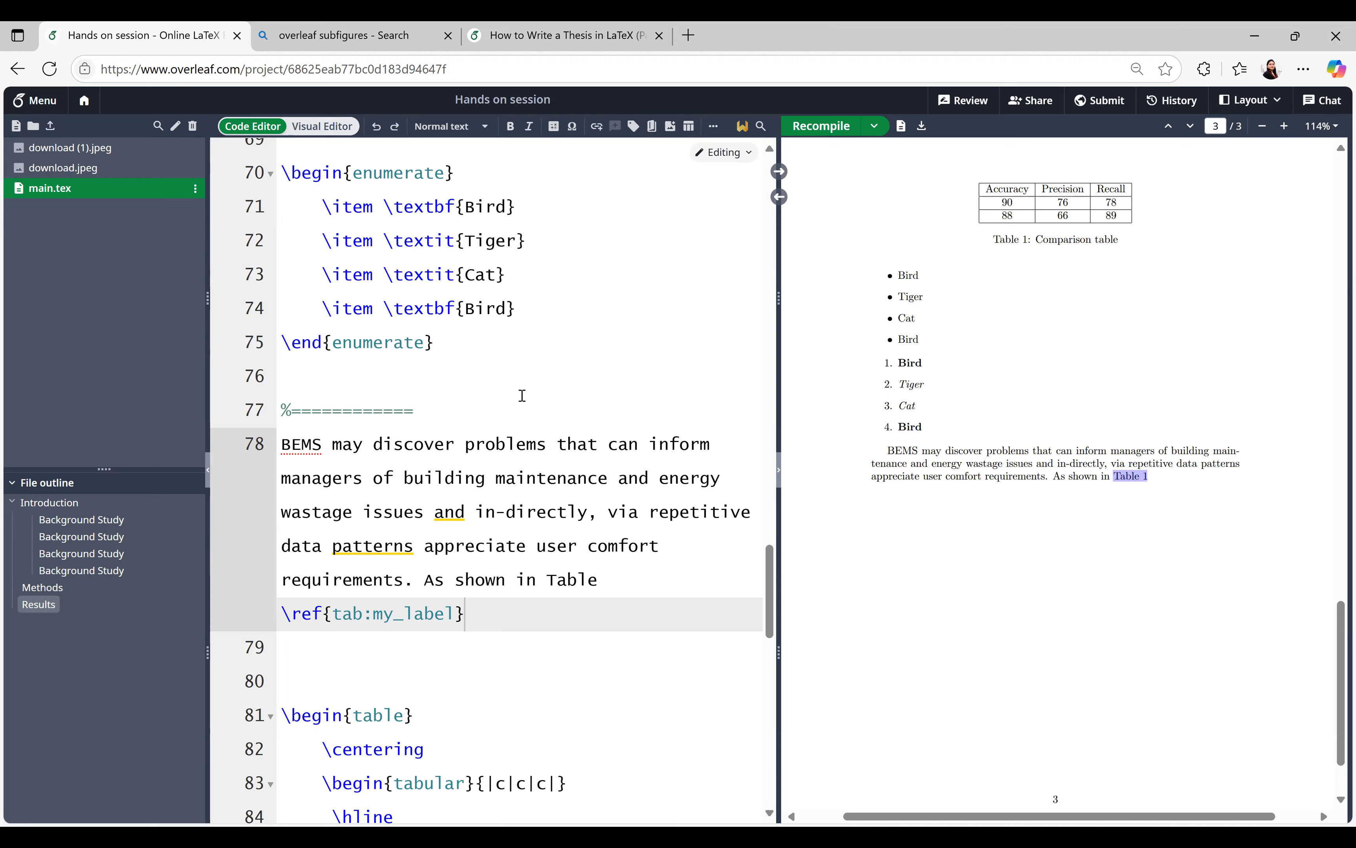
# Add blank lines between the table code and the document end, and insert a display math block there
pyautogui.scroll(-10, 522, 395)
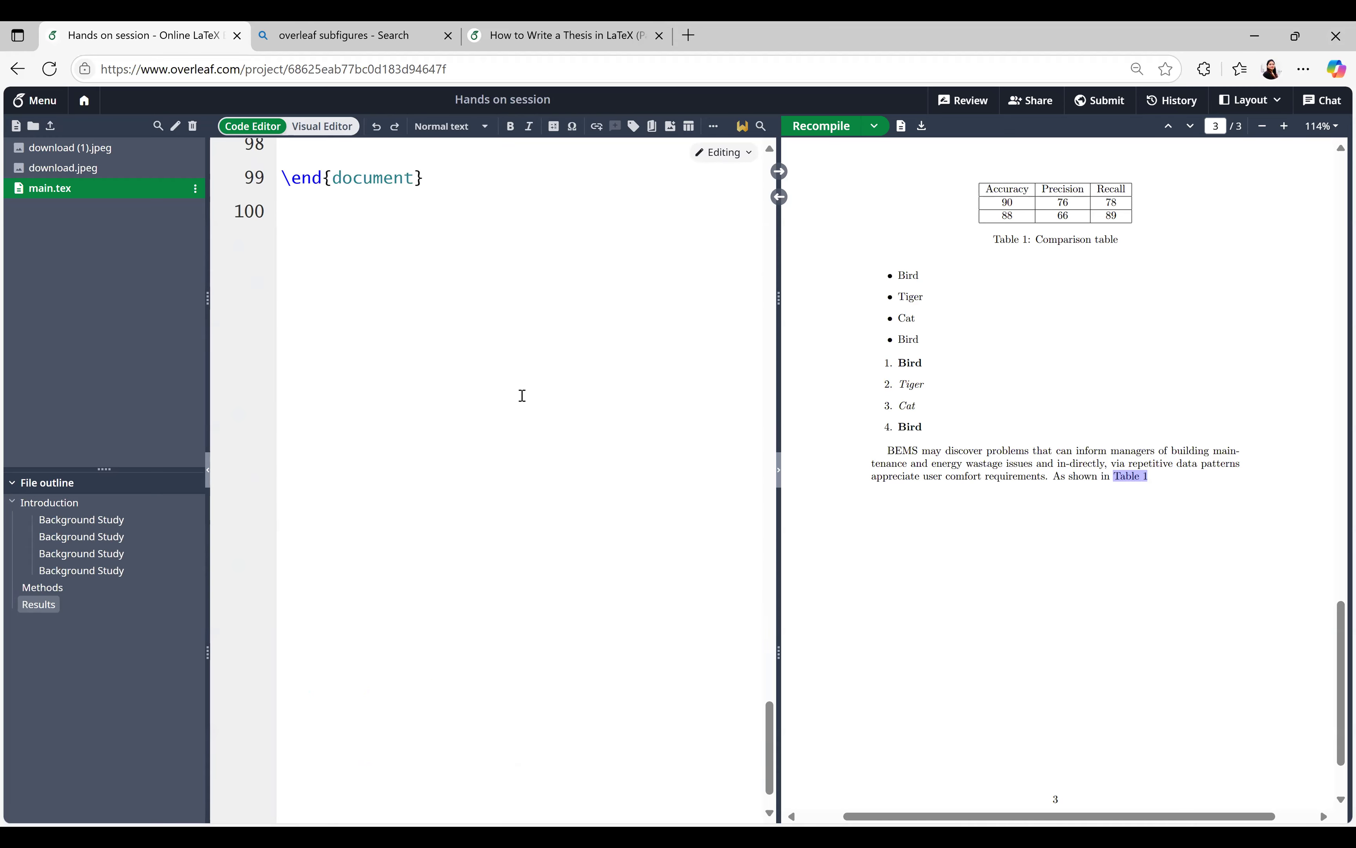
pyautogui.click(426, 413)
pyautogui.press('Return')
pyautogui.press('Return')
pyautogui.press('Return')
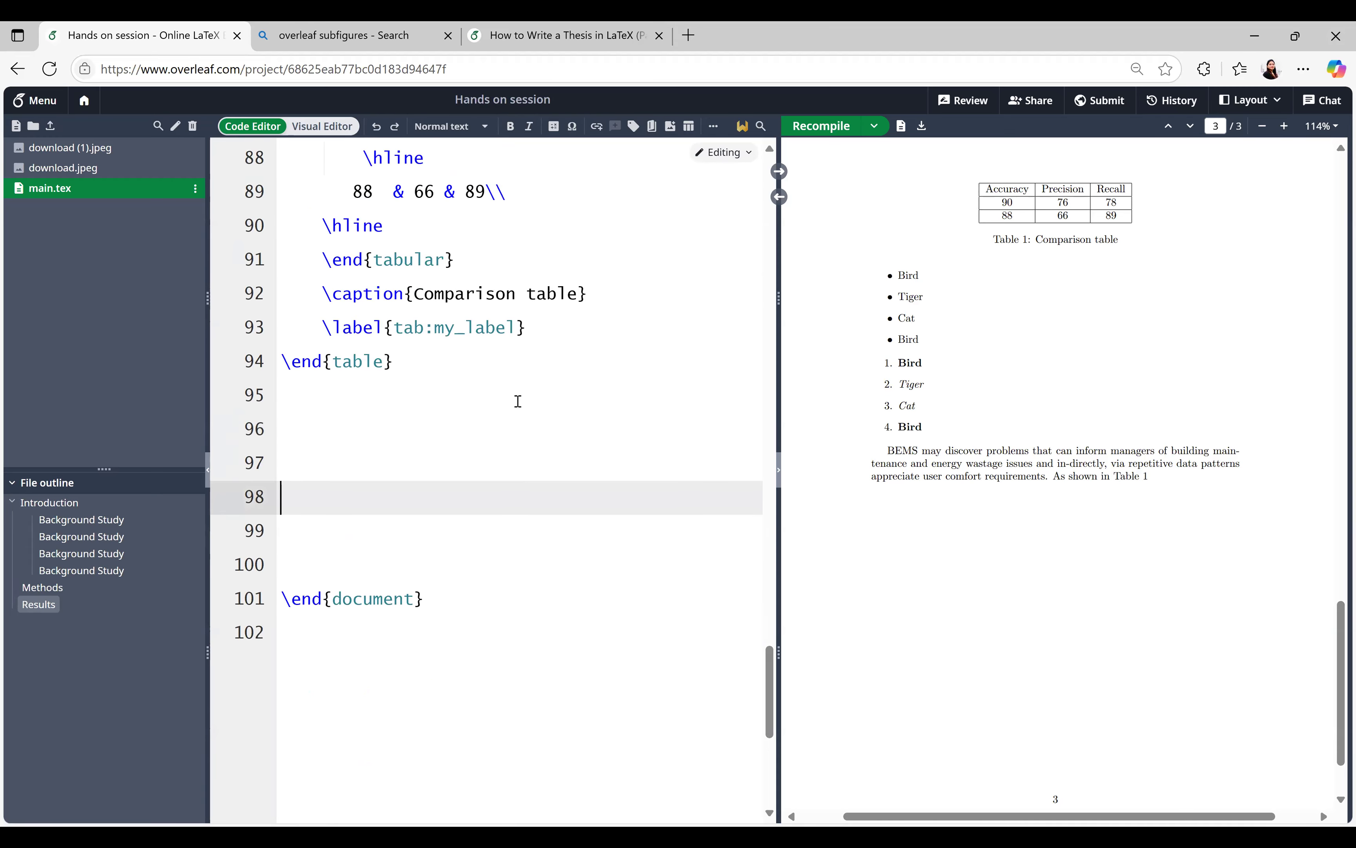
pyautogui.click(312, 443)
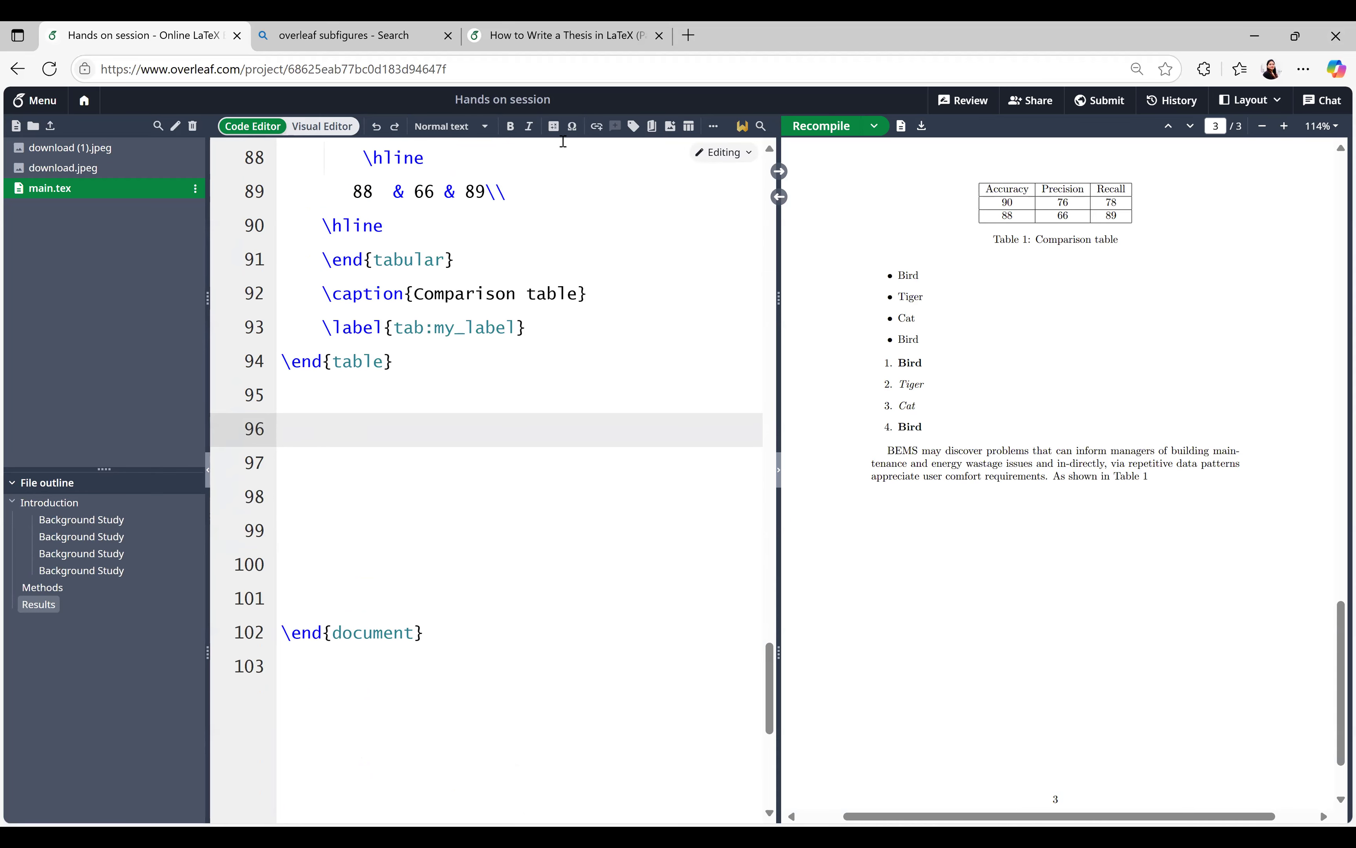
pyautogui.click(555, 128)
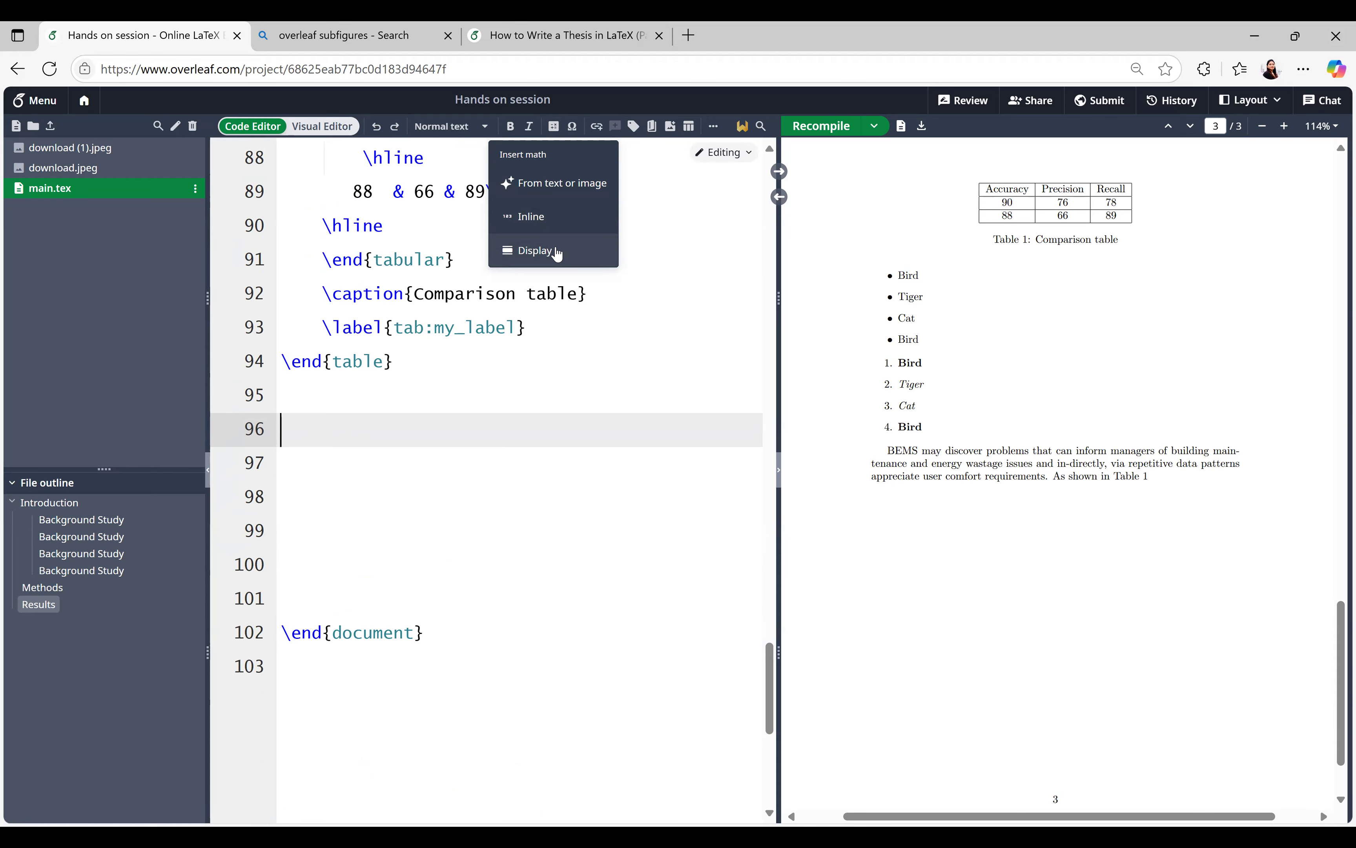
pyautogui.click(557, 251)
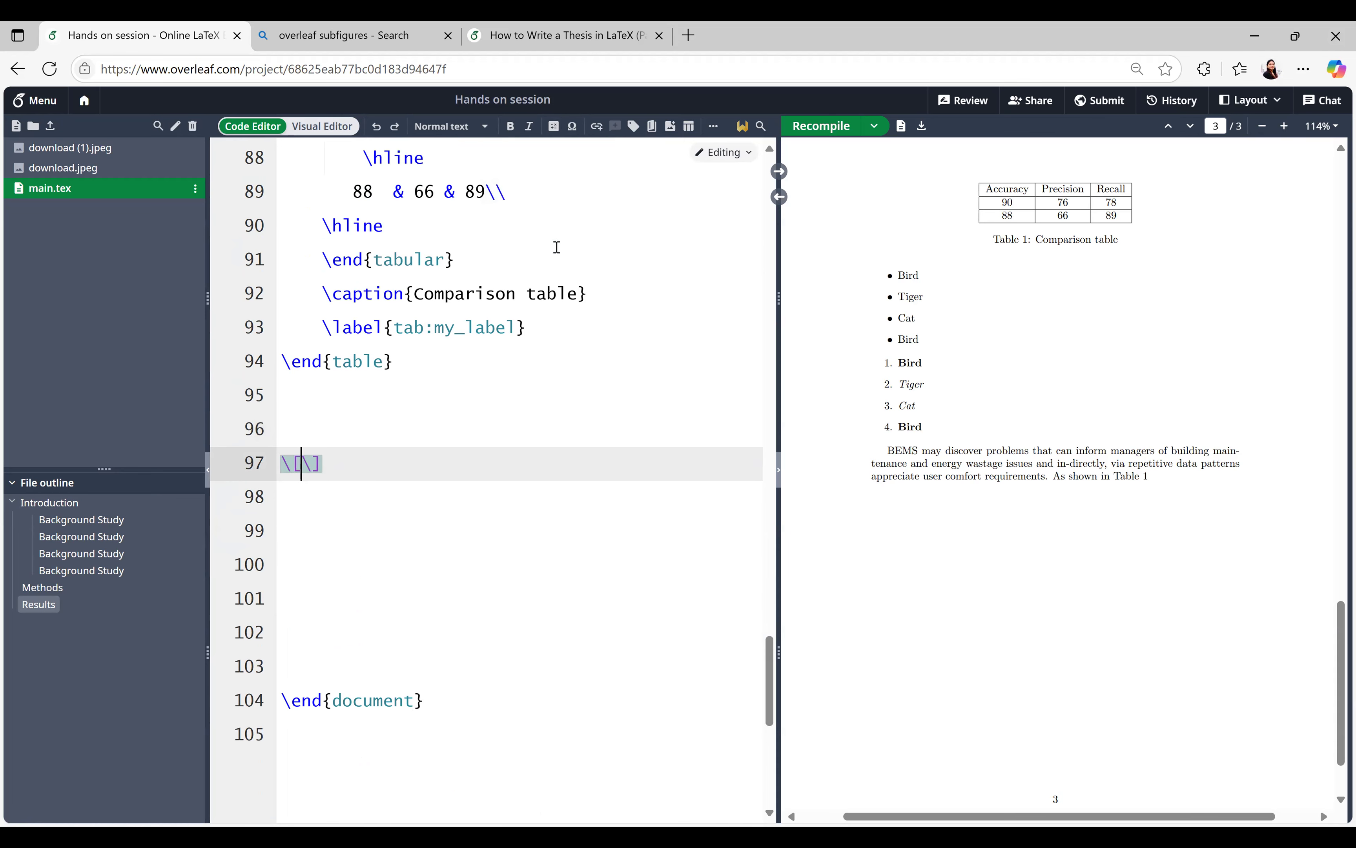
# Enter E=mc^2 inside the display math brackets and recompile to check the equation in the PDF
pyautogui.moveTo(301, 463); pyautogui.dragTo(328, 466)
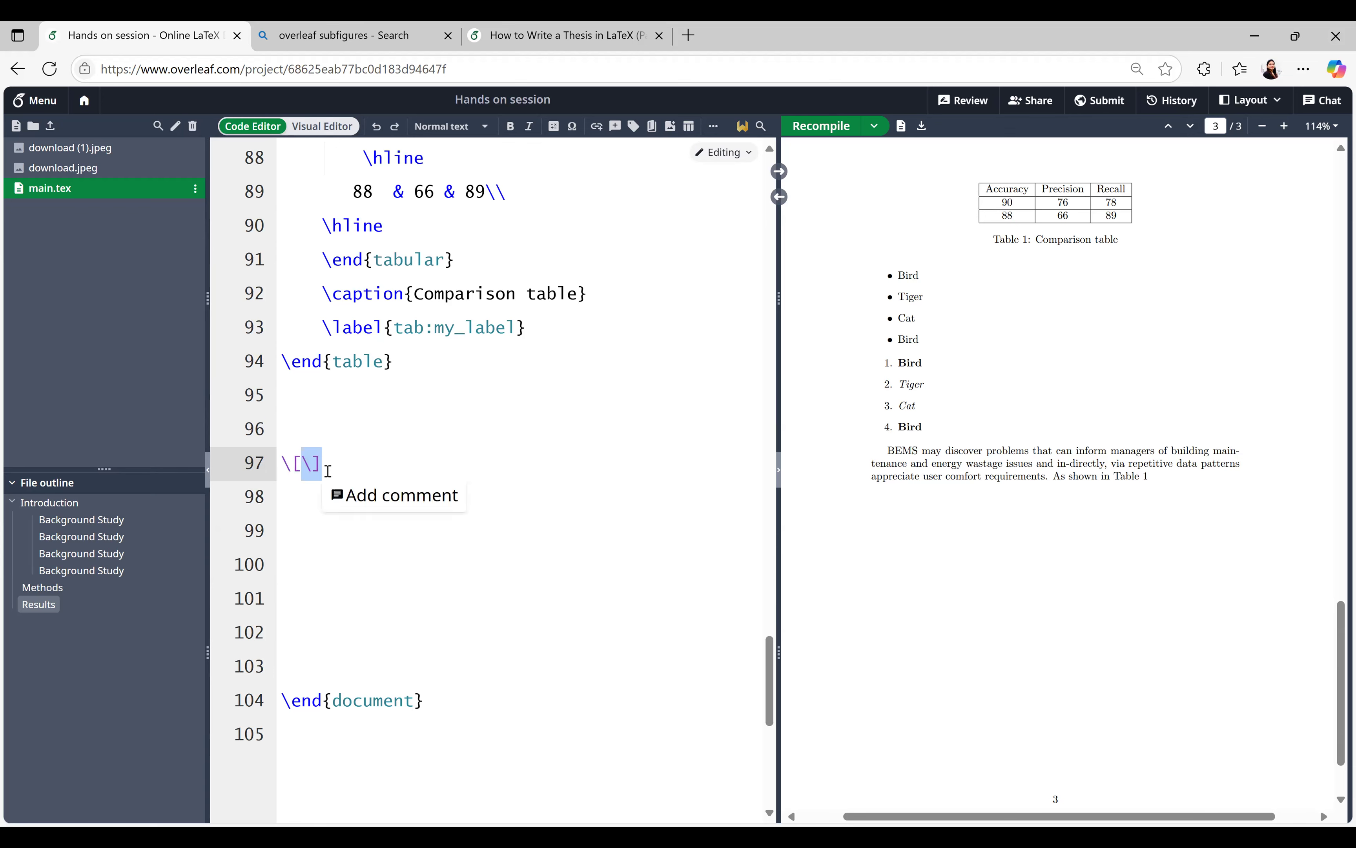
pyautogui.click(302, 467)
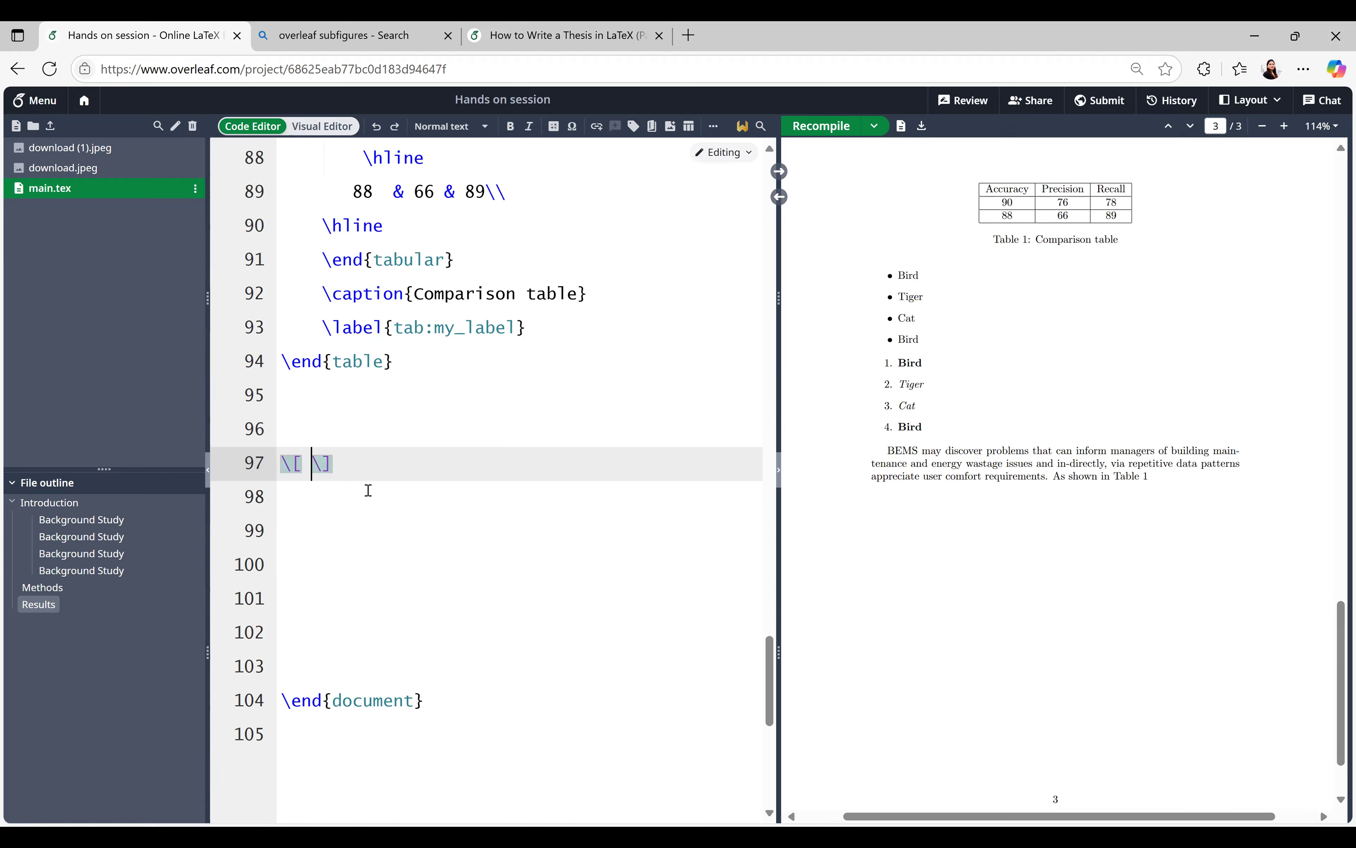
pyautogui.click(331, 467)
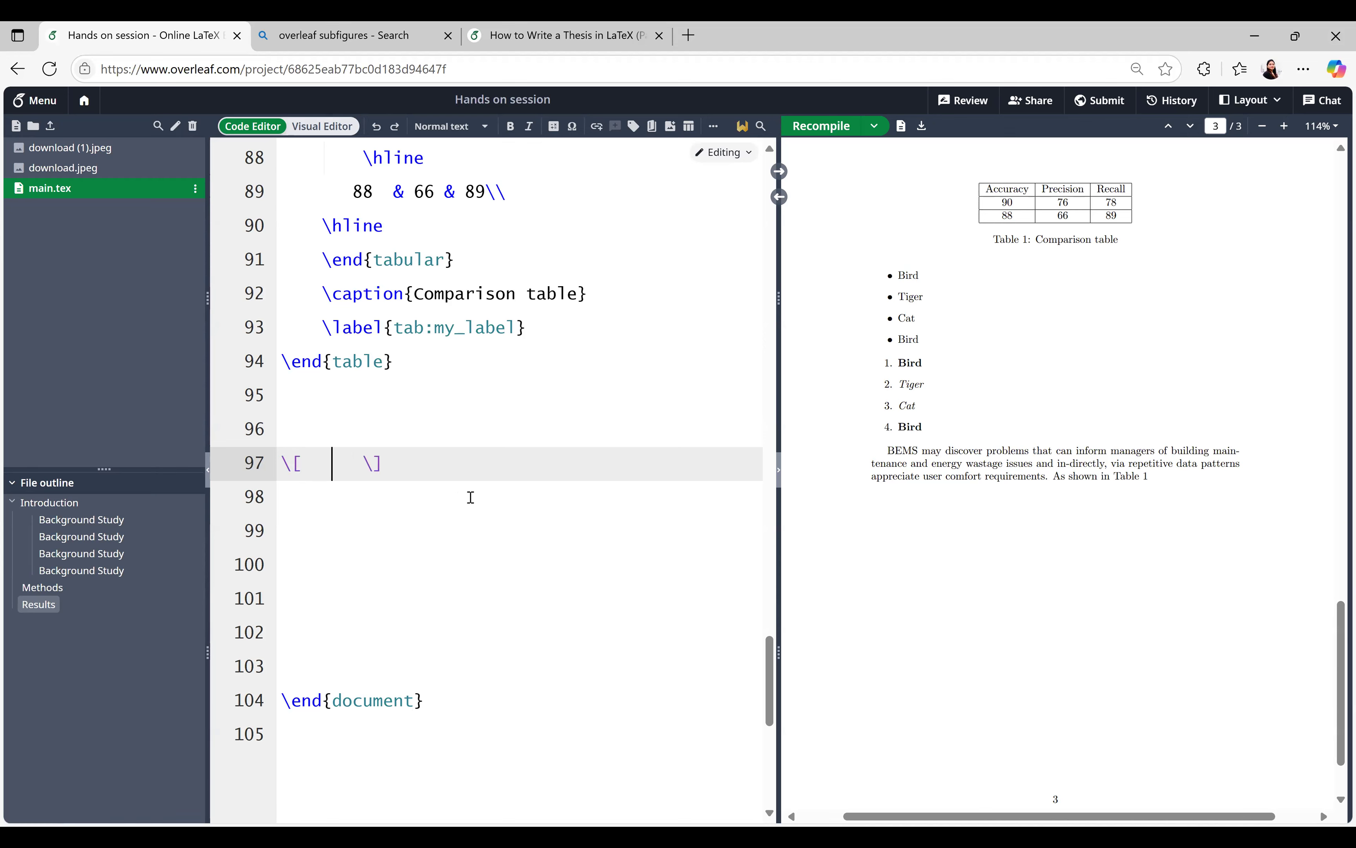
pyautogui.write('E=')
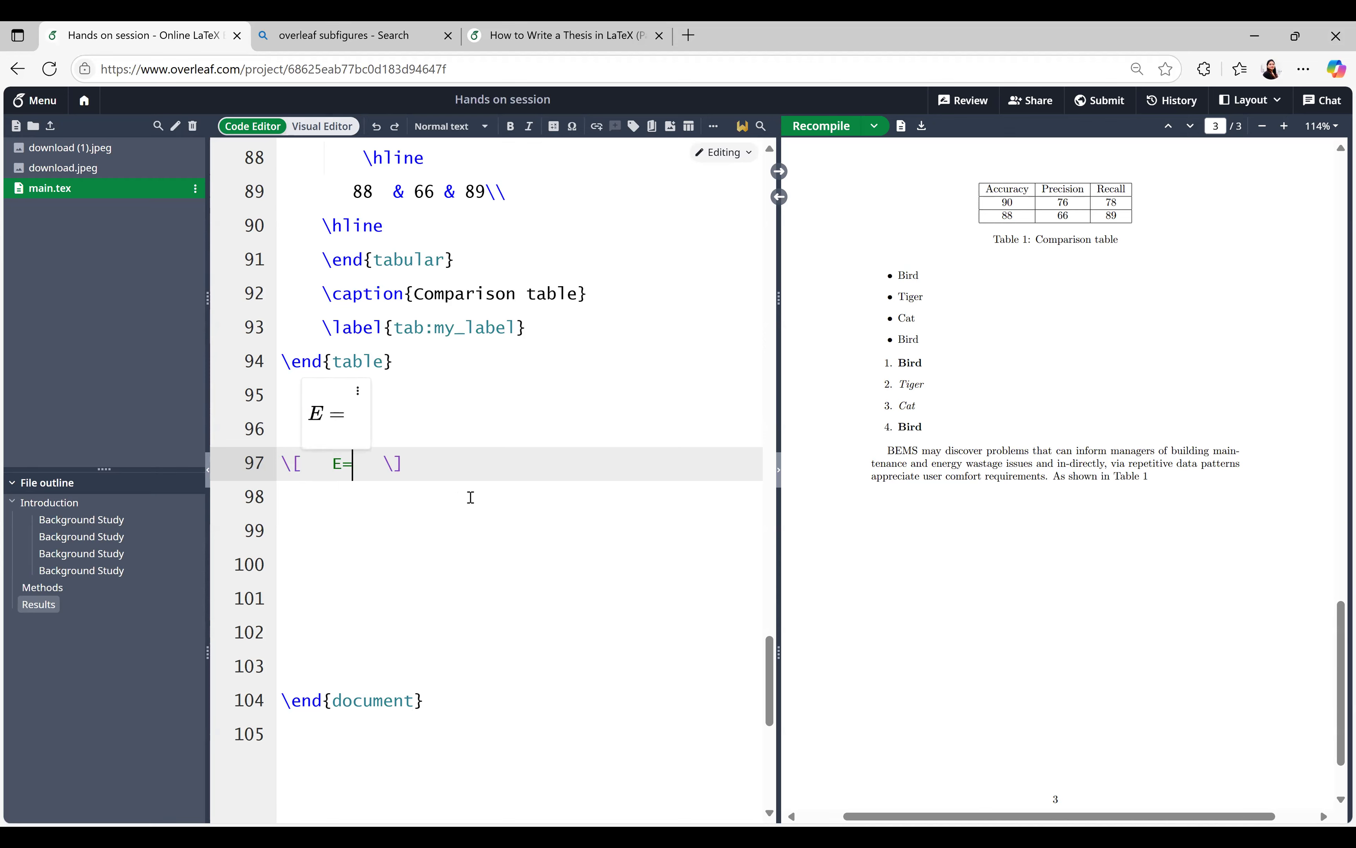
pyautogui.write('mc')
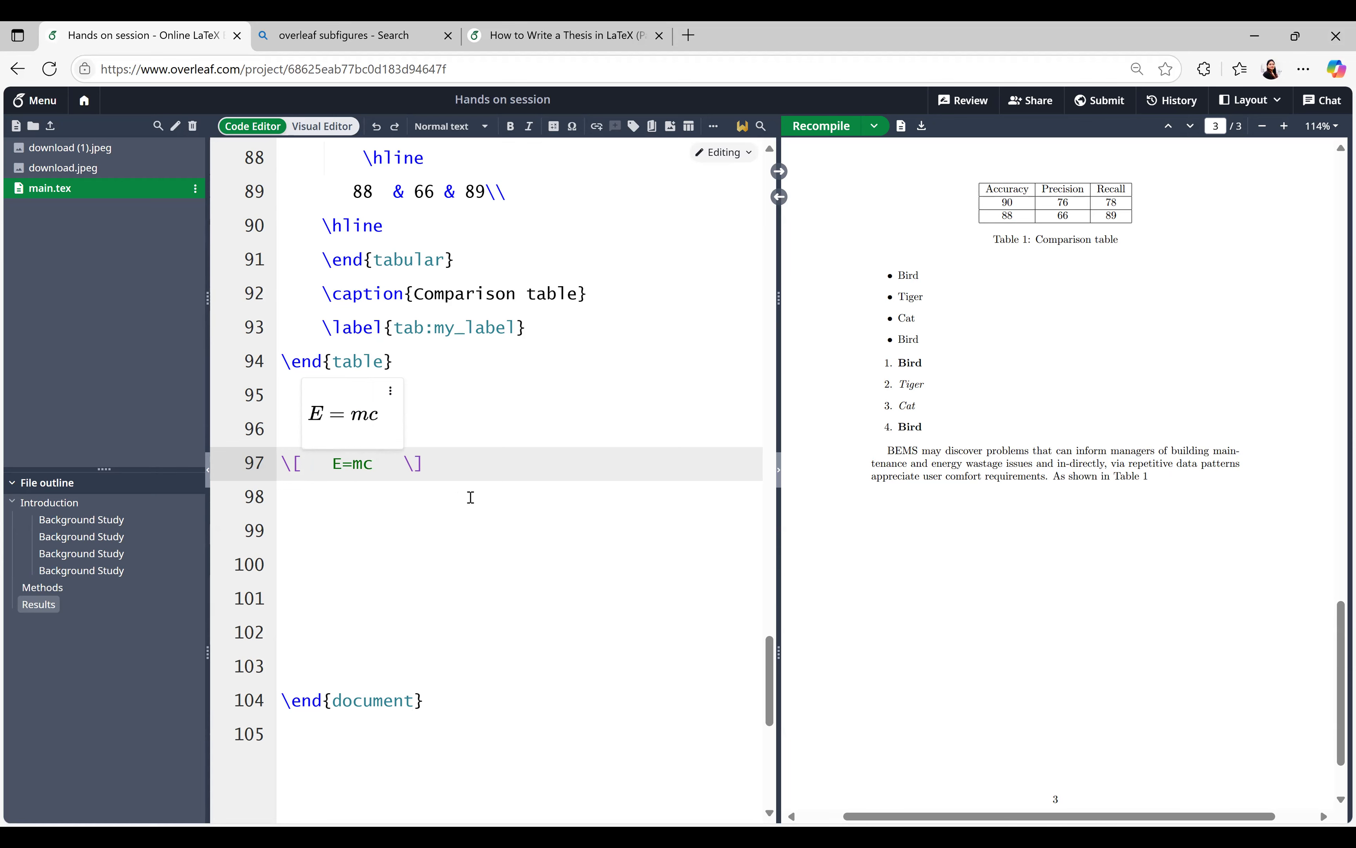
pyautogui.write('^')
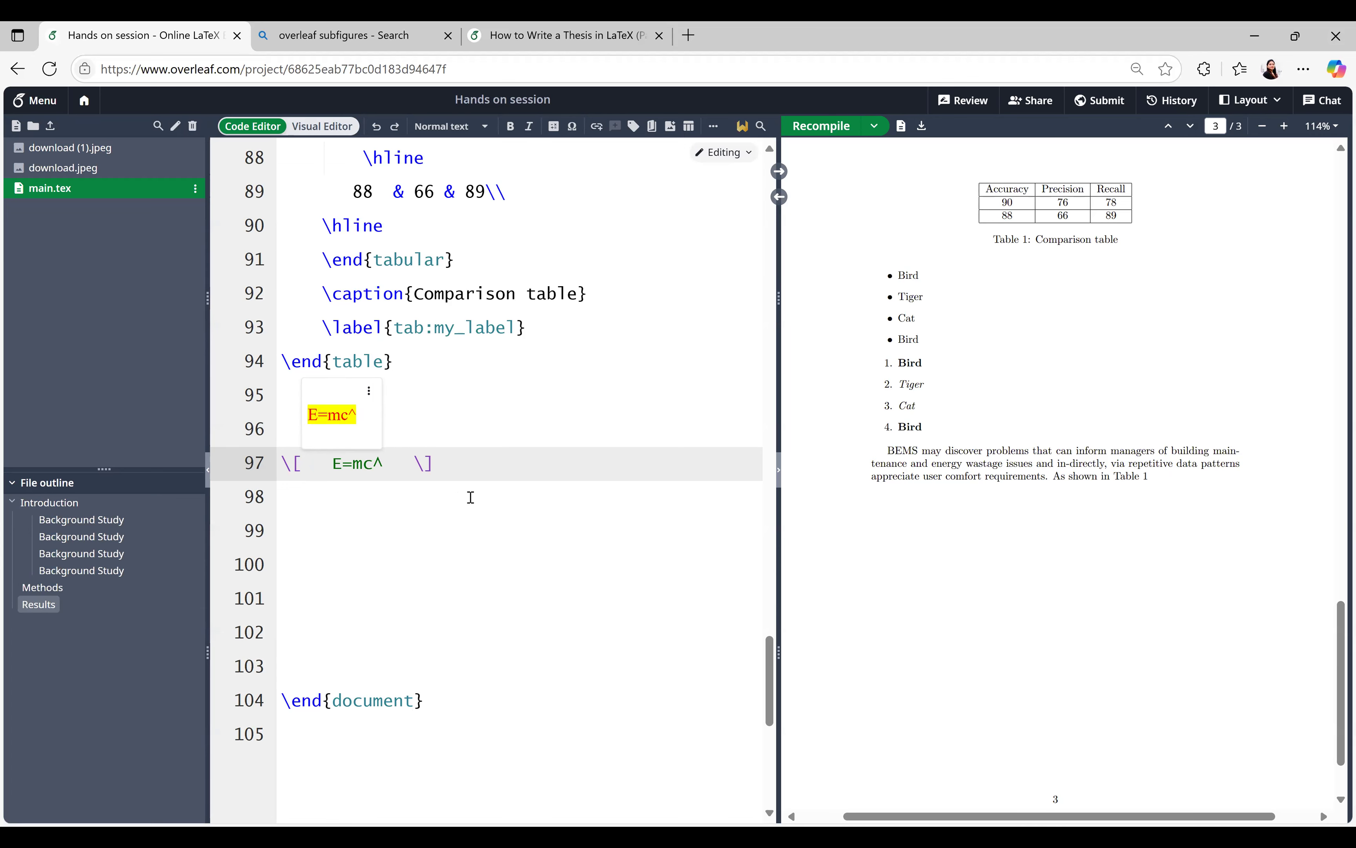
pyautogui.write('2')
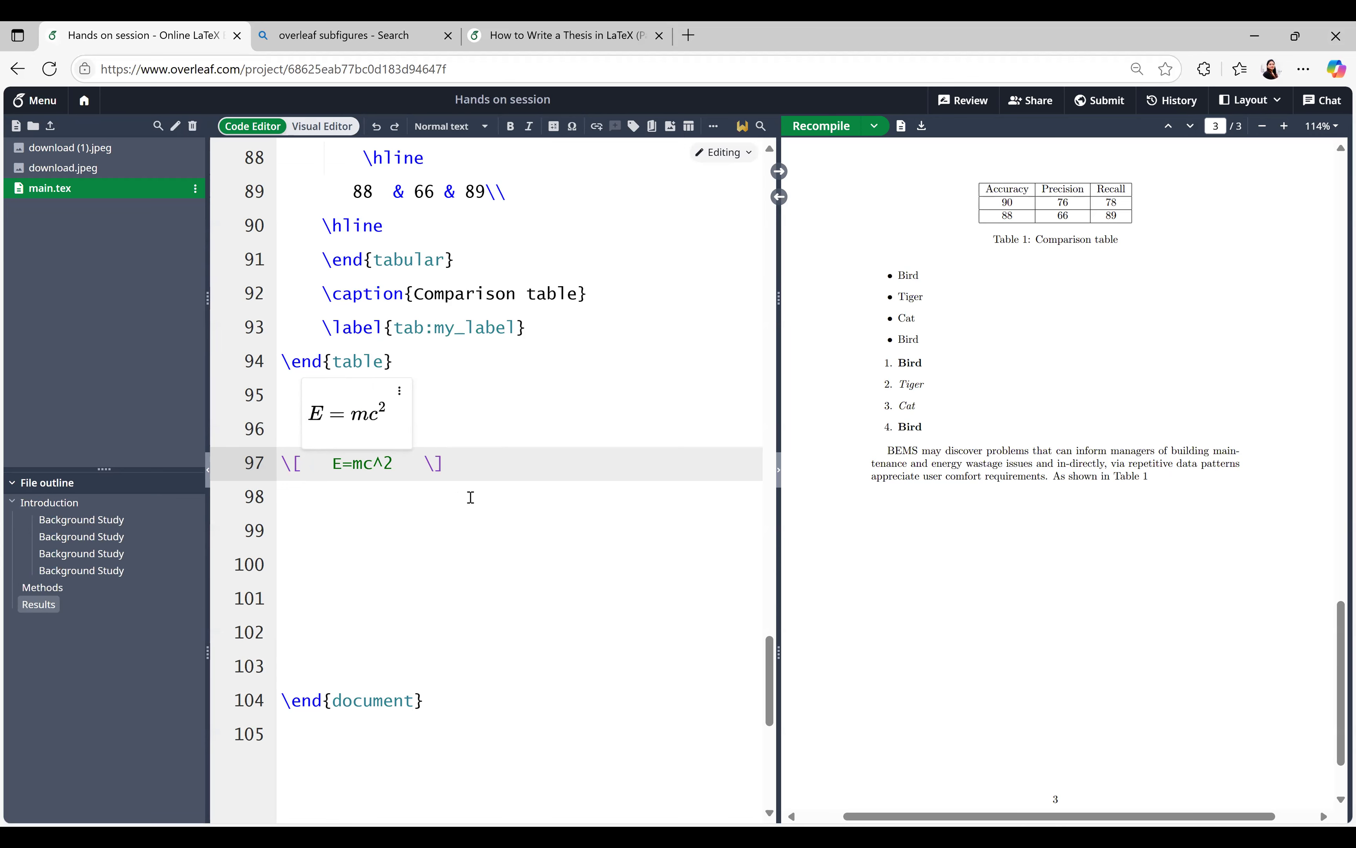
pyautogui.click(489, 516)
pyautogui.click(829, 131)
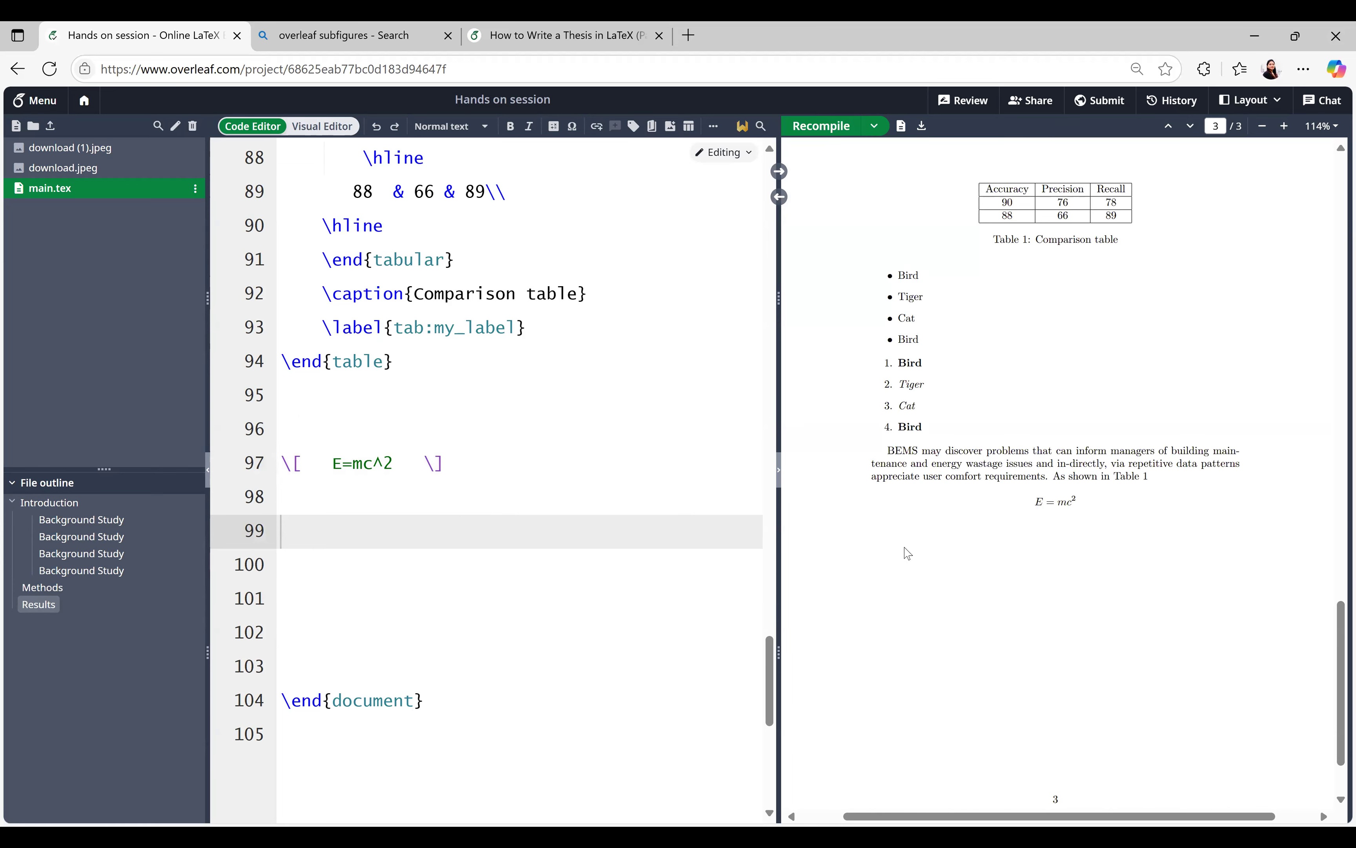
pyautogui.tripleClick(1081, 502)
# Copy the \begin{table} line onto the blank line directly above the E=mc^2 display math
pyautogui.click(509, 542)
pyautogui.scroll(5, 376, 610)
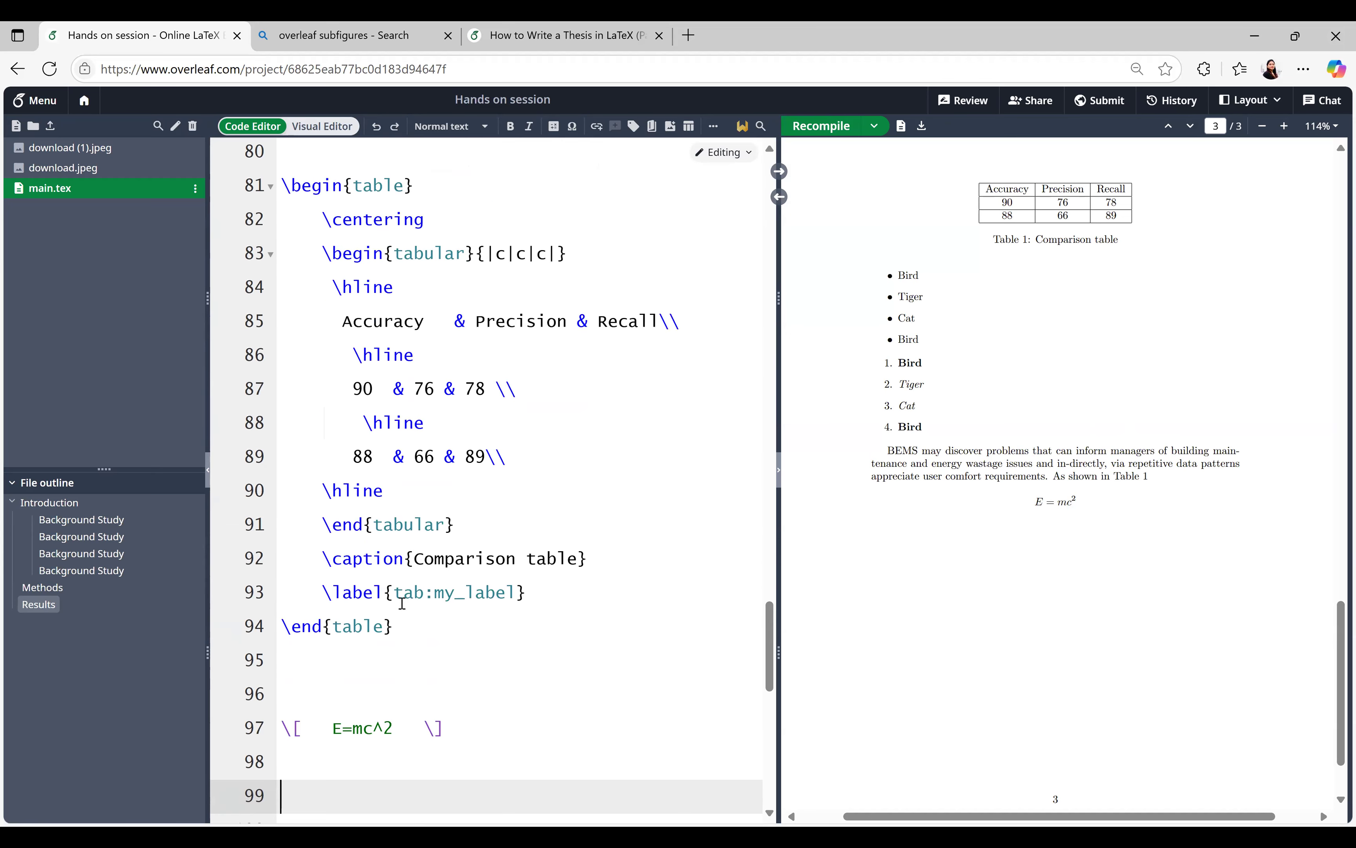
pyautogui.moveTo(427, 192); pyautogui.dragTo(279, 184)
pyautogui.hotkey('ctrl', 'c')
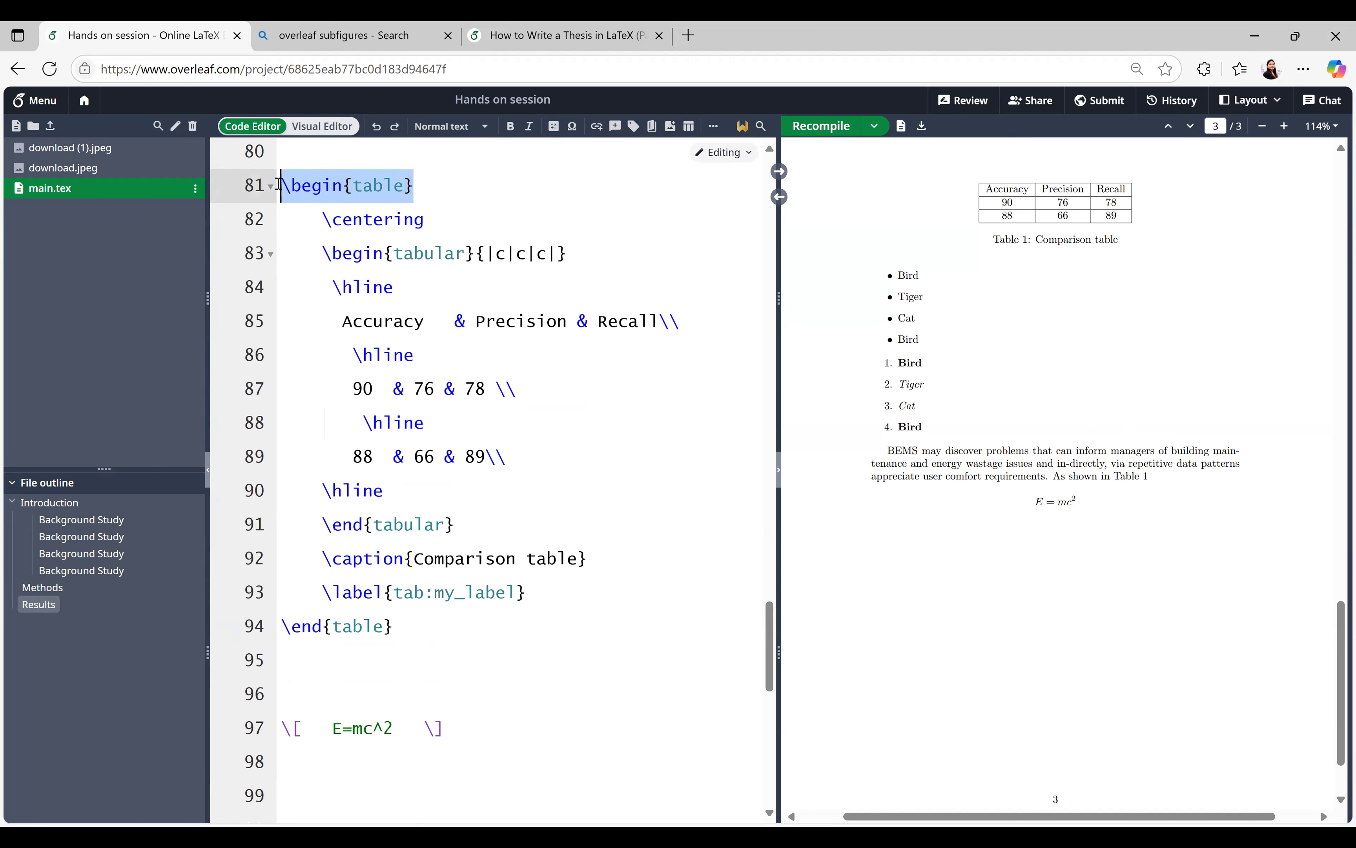
pyautogui.scroll(-5, 338, 550)
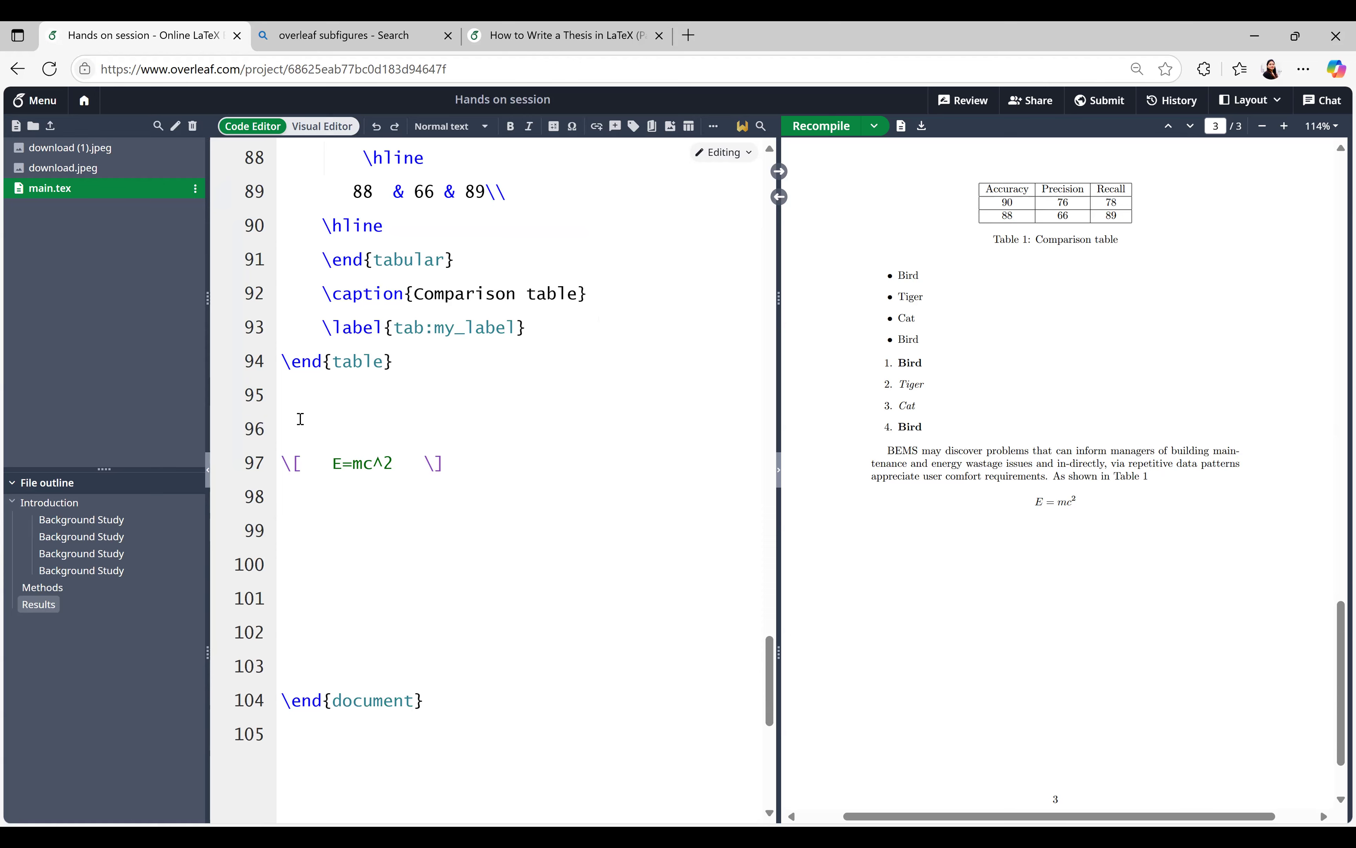
pyautogui.click(293, 437)
pyautogui.hotkey('ctrl', 'v')
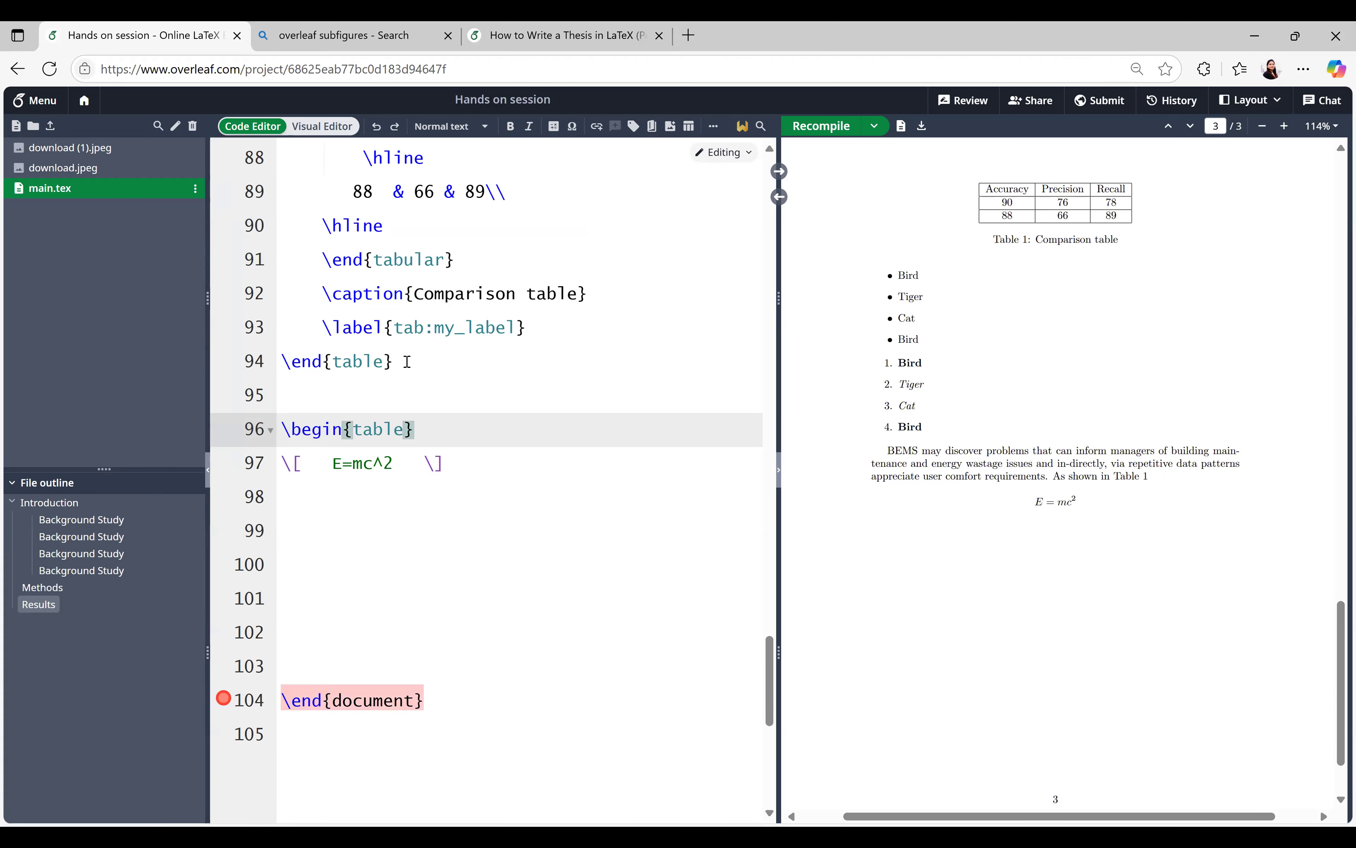
# Copy the \end{table} line onto the blank line directly below the E=mc^2 display math
pyautogui.moveTo(395, 362); pyautogui.dragTo(274, 376)
pyautogui.hotkey('ctrl', 'c')
pyautogui.click(293, 519)
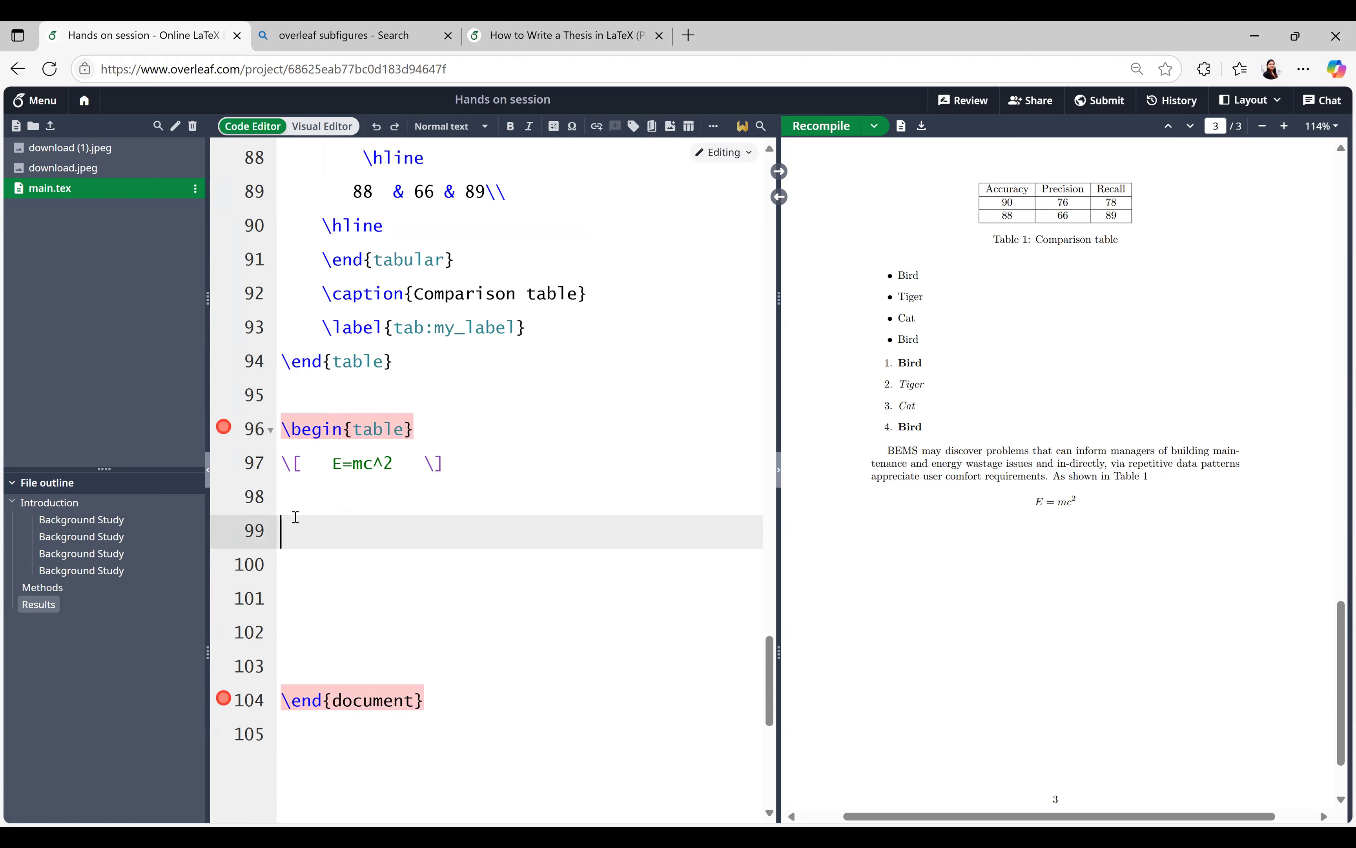
pyautogui.click(296, 497)
pyautogui.hotkey('ctrl', 'v')
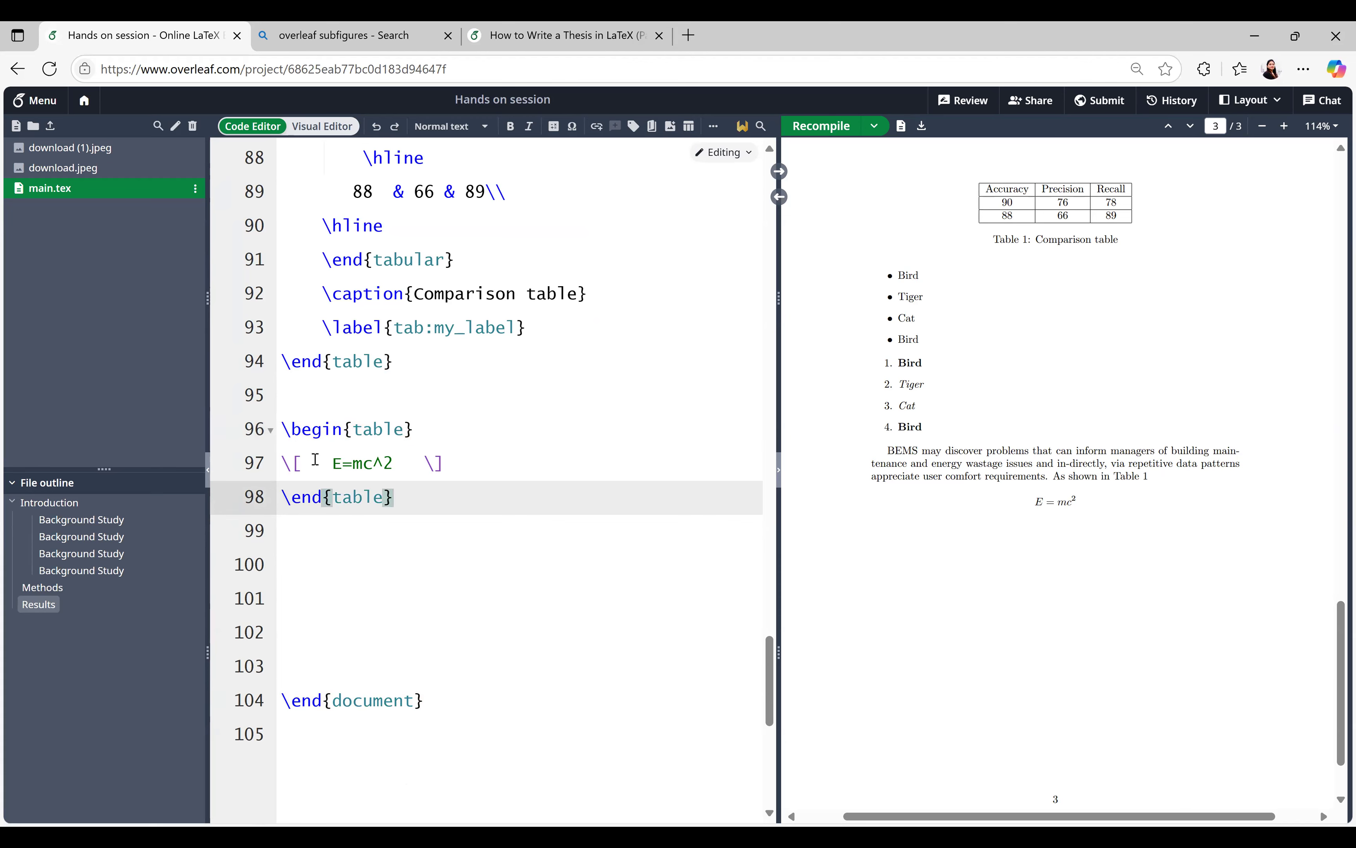
# Remove the opening and closing display math brackets around E=mc^2
pyautogui.moveTo(311, 462); pyautogui.dragTo(280, 469)
pyautogui.press('BackSpace')
pyautogui.moveTo(423, 463); pyautogui.dragTo(394, 470)
pyautogui.press('BackSpace')
# Change the table environment opened above E=mc^2 to an equation environment using the autocomplete suggestion
pyautogui.doubleClick(386, 428)
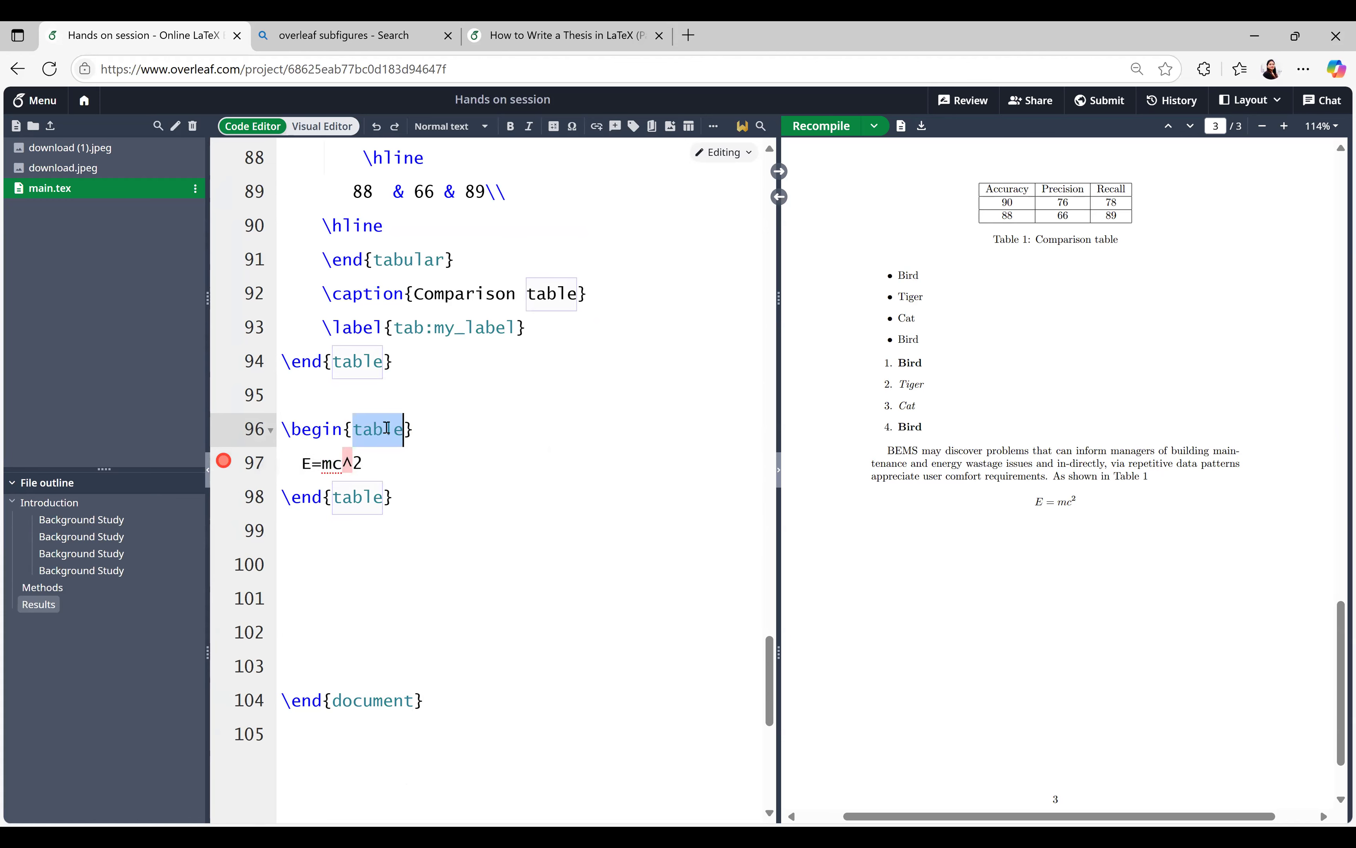
pyautogui.write('eq')
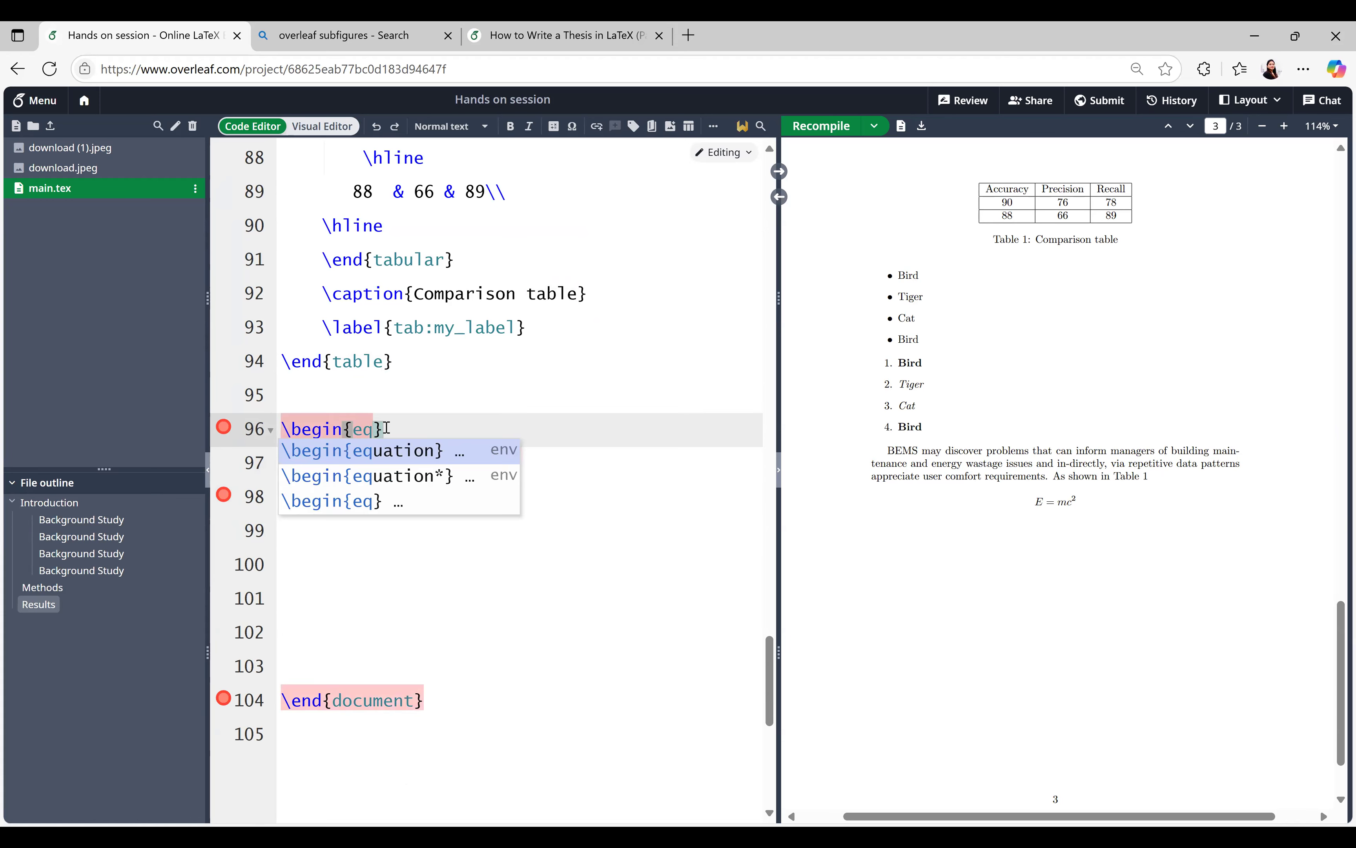
pyautogui.press('Return')
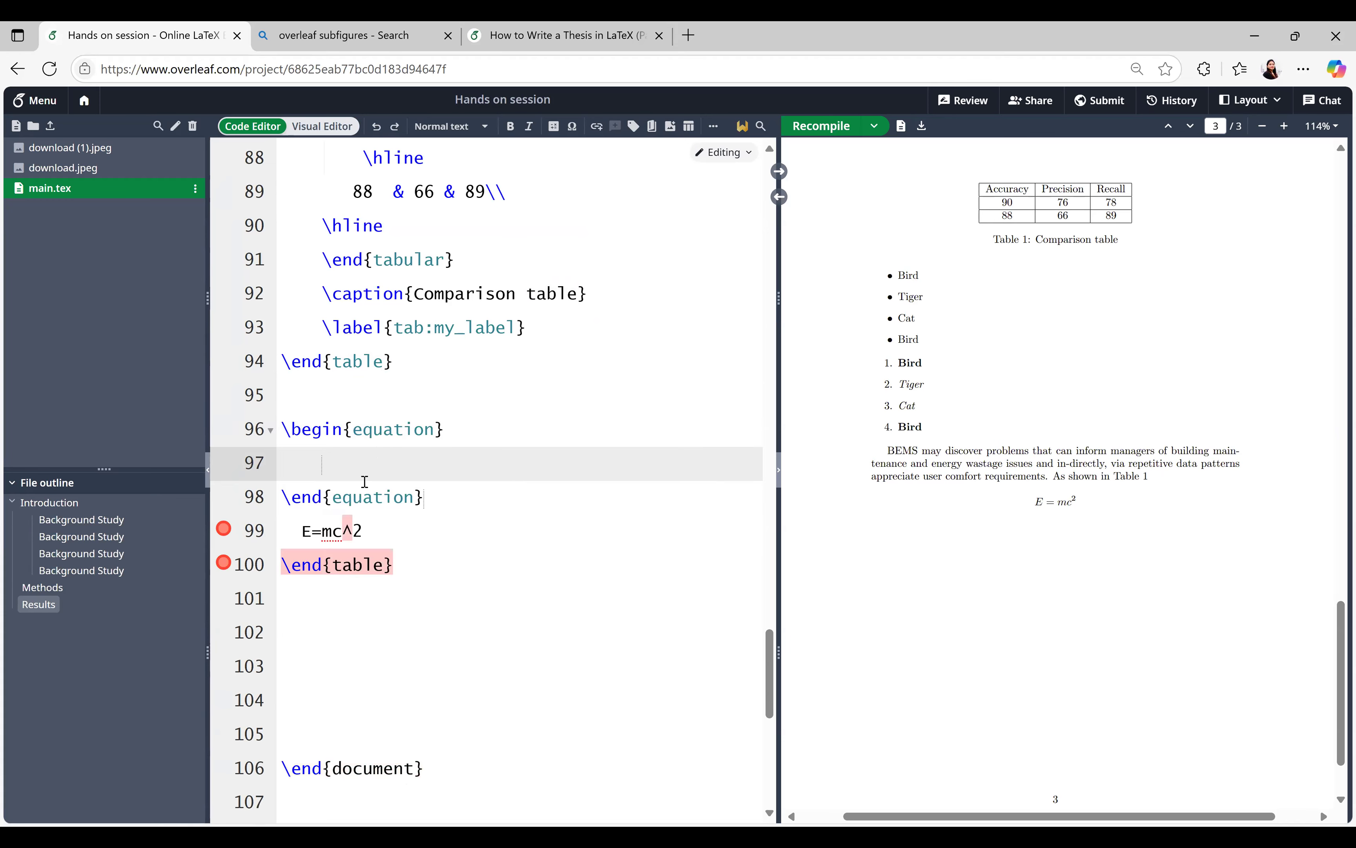
# Move E=mc^2 inside the equation environment and delete the leftover \end{table} below it
pyautogui.moveTo(371, 531); pyautogui.dragTo(283, 532)
pyautogui.hotkey('ctrl', 'x')
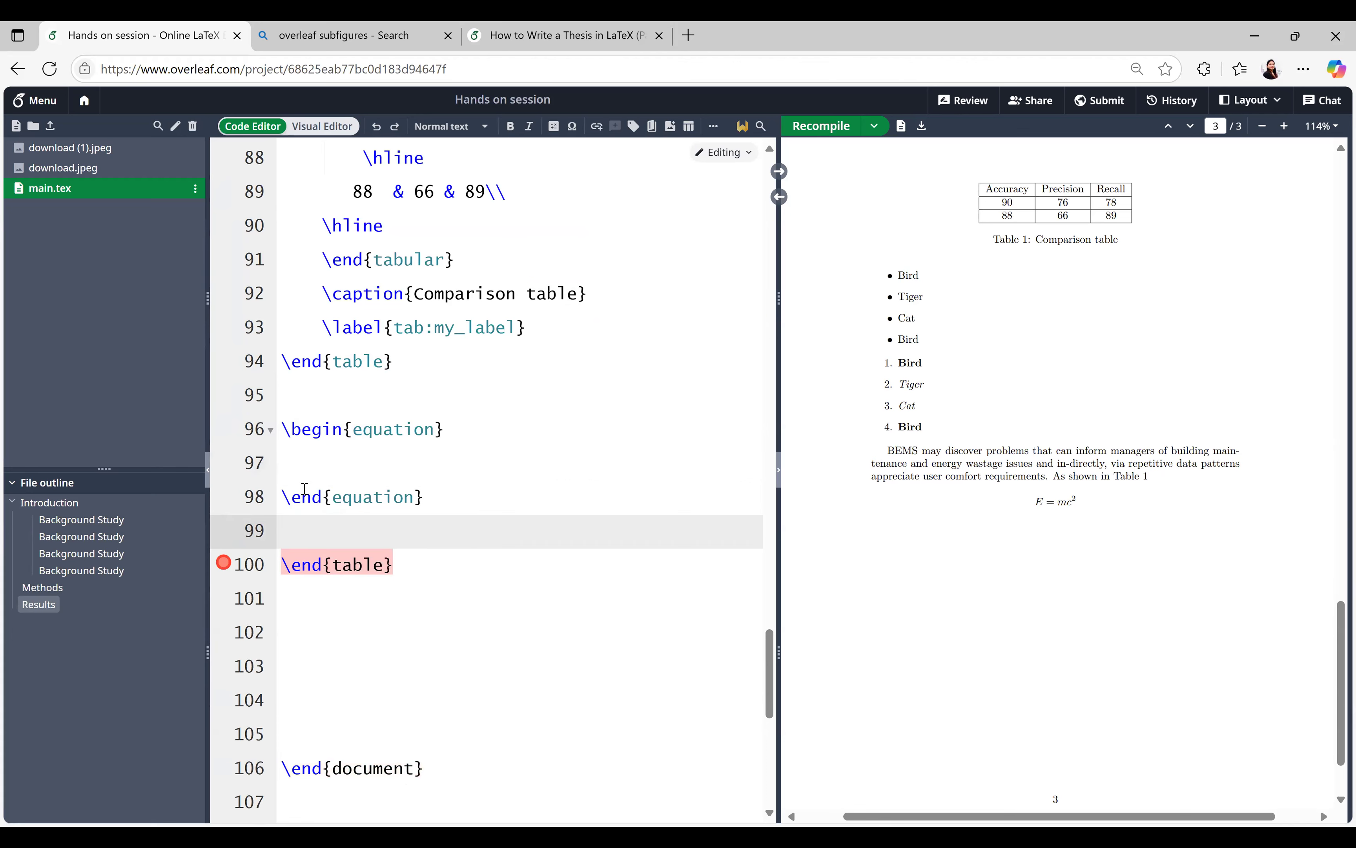
pyautogui.click(321, 471)
pyautogui.hotkey('ctrl', 'v')
pyautogui.moveTo(418, 569); pyautogui.dragTo(281, 564)
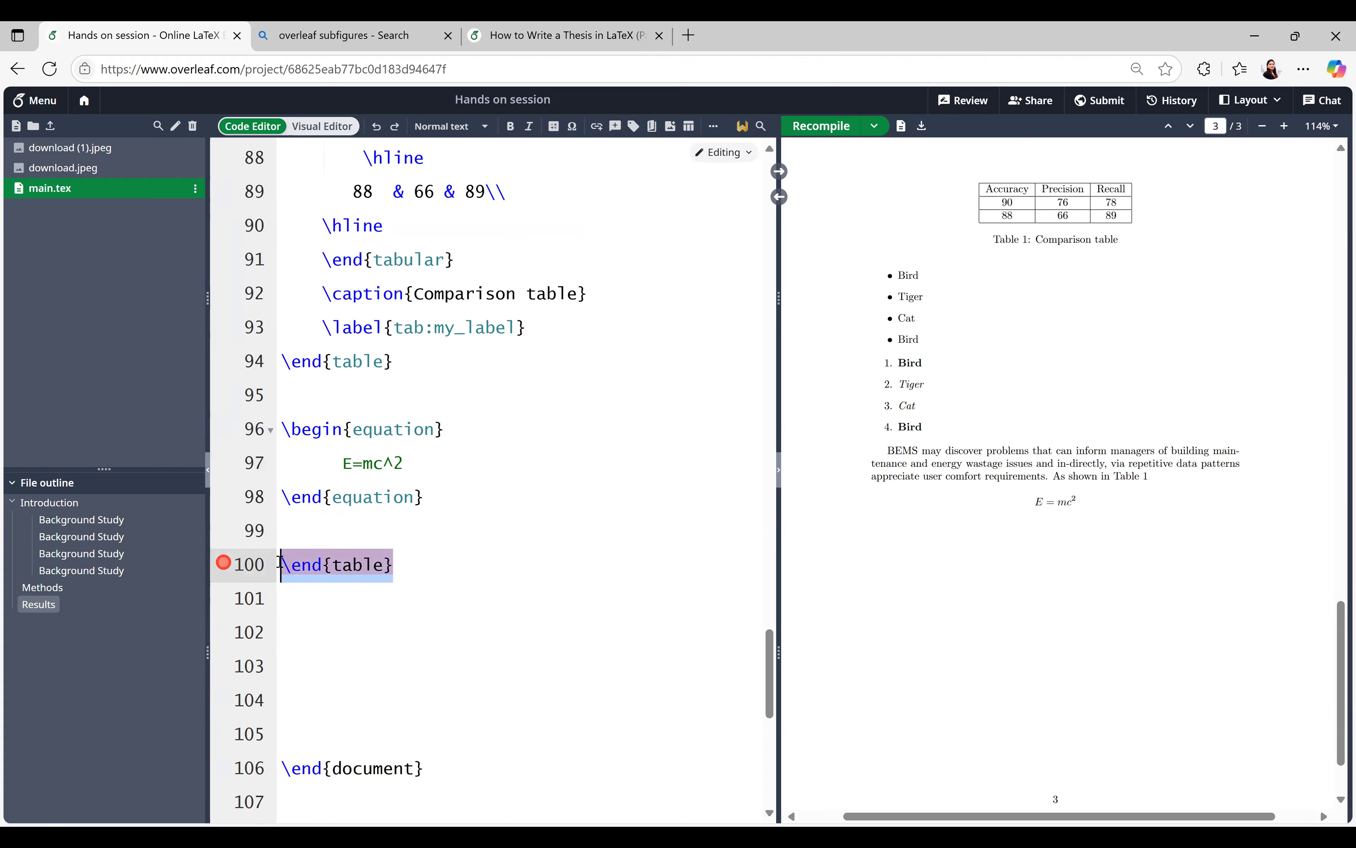
pyautogui.press('BackSpace')
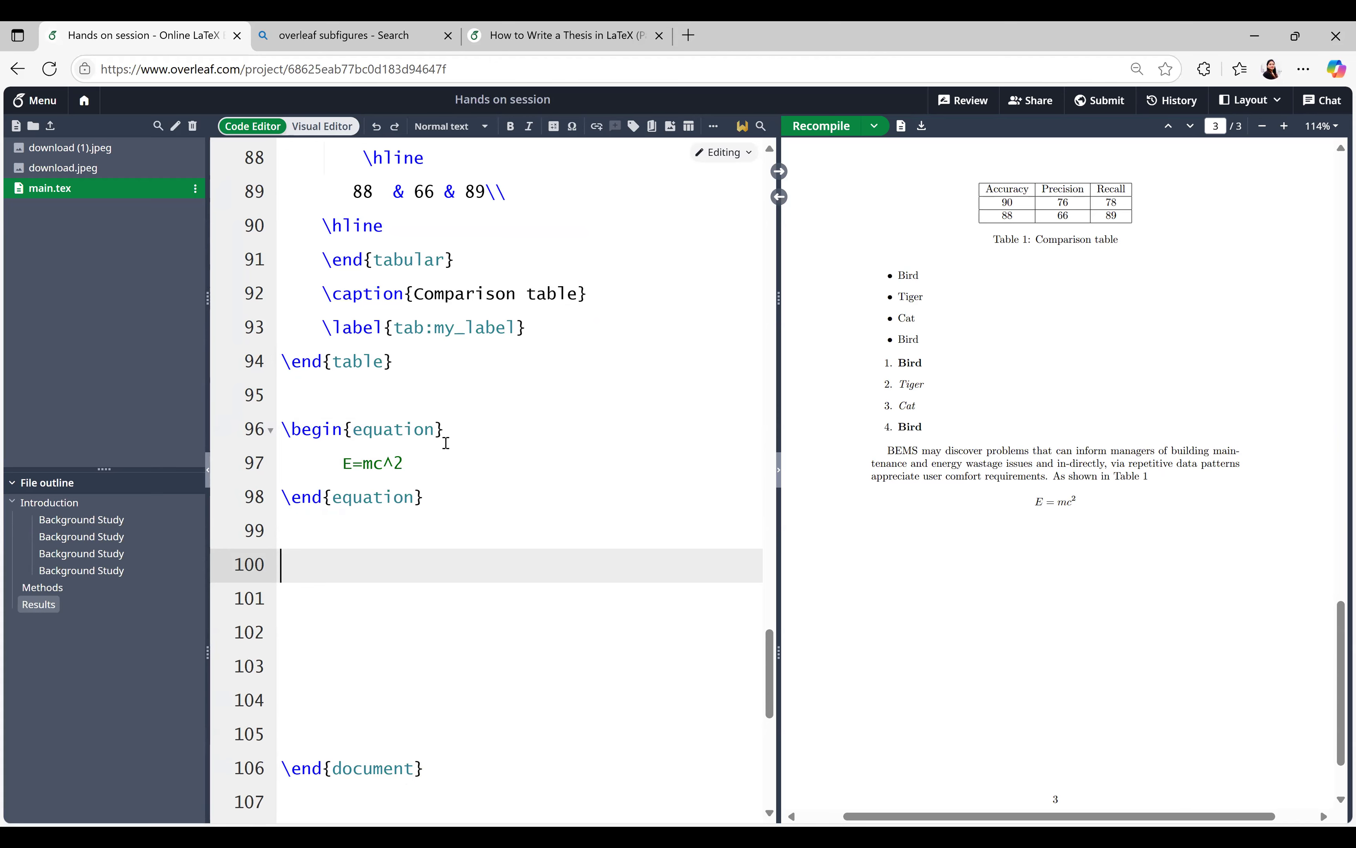
# Recompile the document and check the equation's numbering in the PDF
pyautogui.click(834, 135)
pyautogui.moveTo(1040, 502); pyautogui.dragTo(1251, 510)
pyautogui.click(1227, 513)
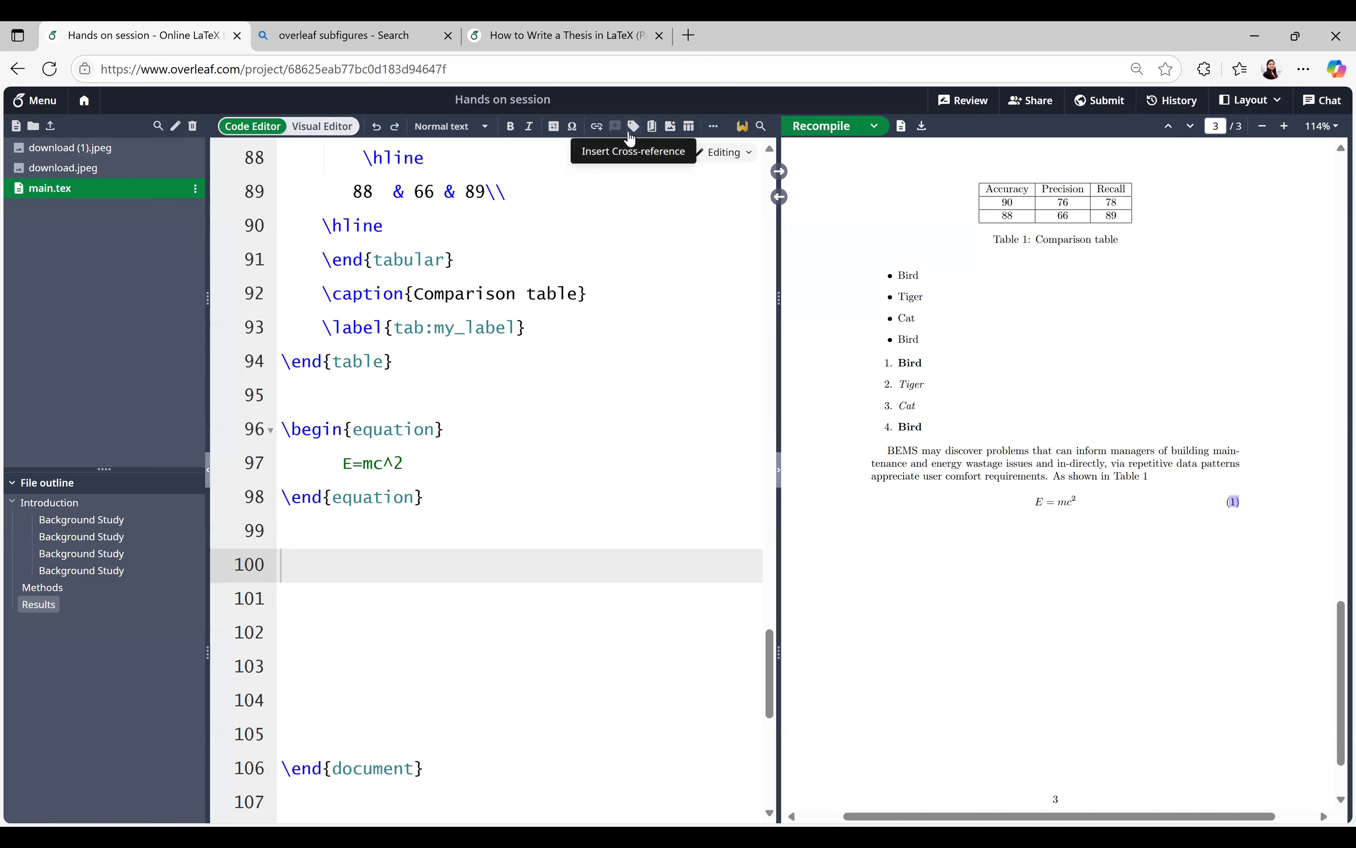
# Insert an empty display math block below the equation environment and place the cursor between its brackets
pyautogui.click(552, 129)
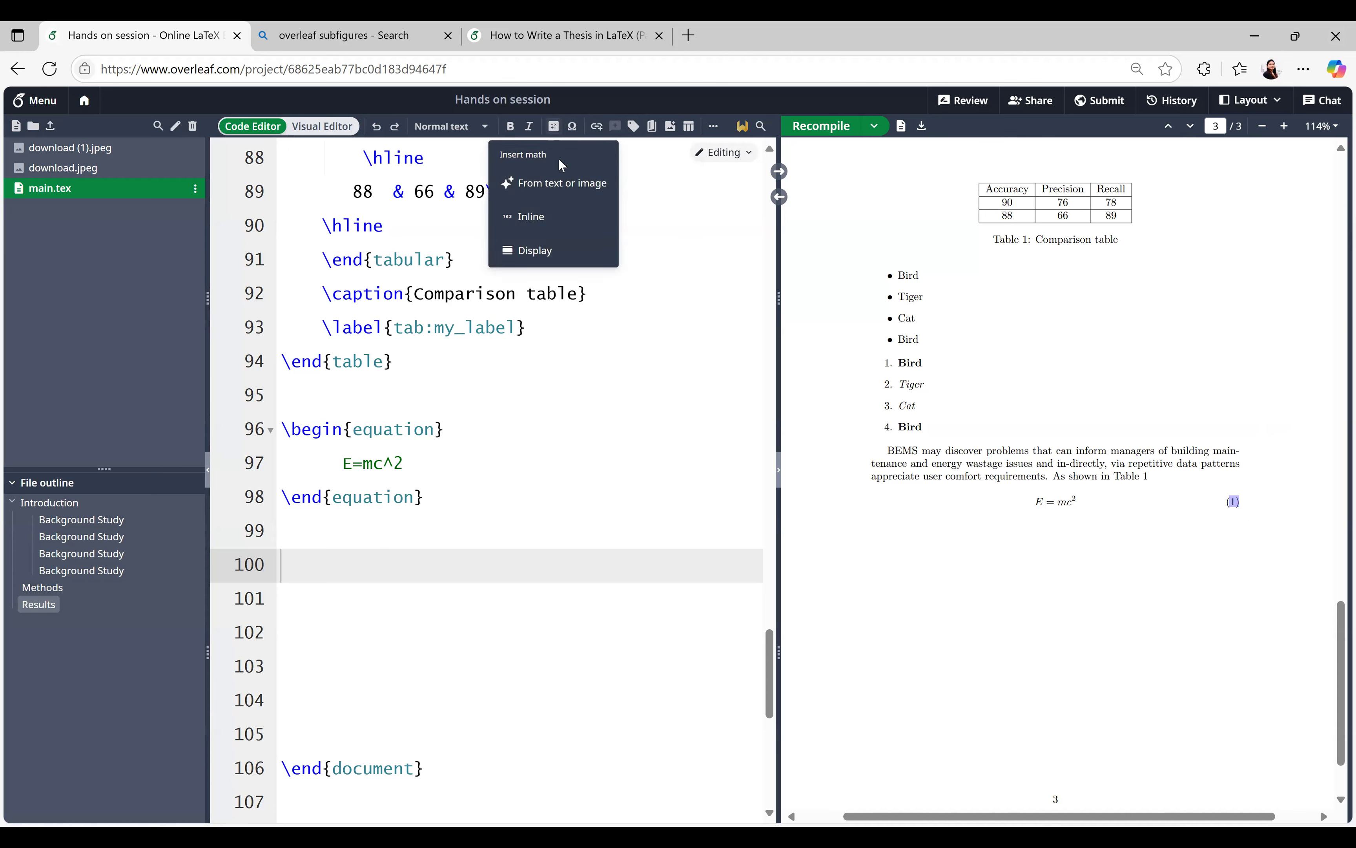
pyautogui.click(542, 251)
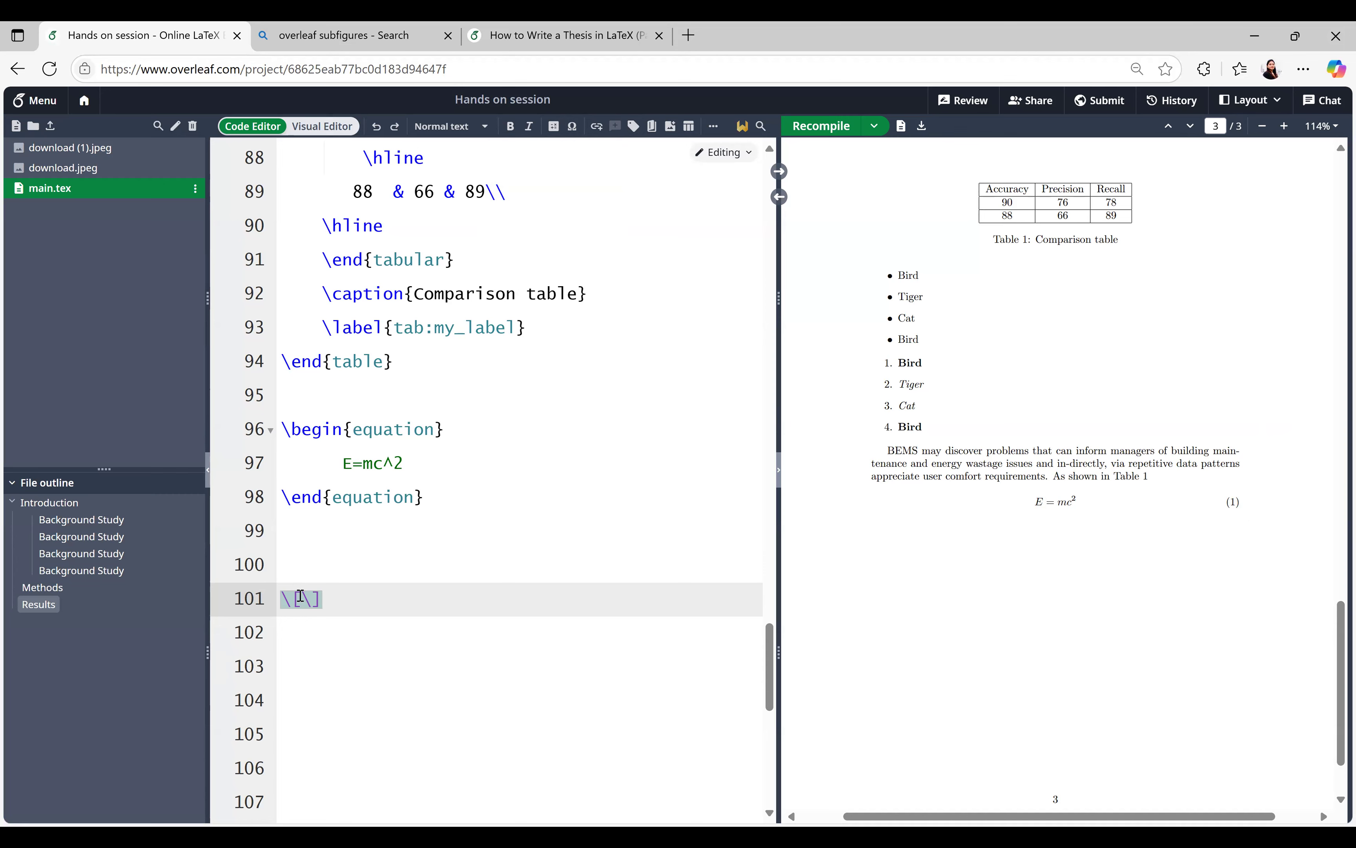
pyautogui.moveTo(281, 430); pyautogui.dragTo(433, 491)
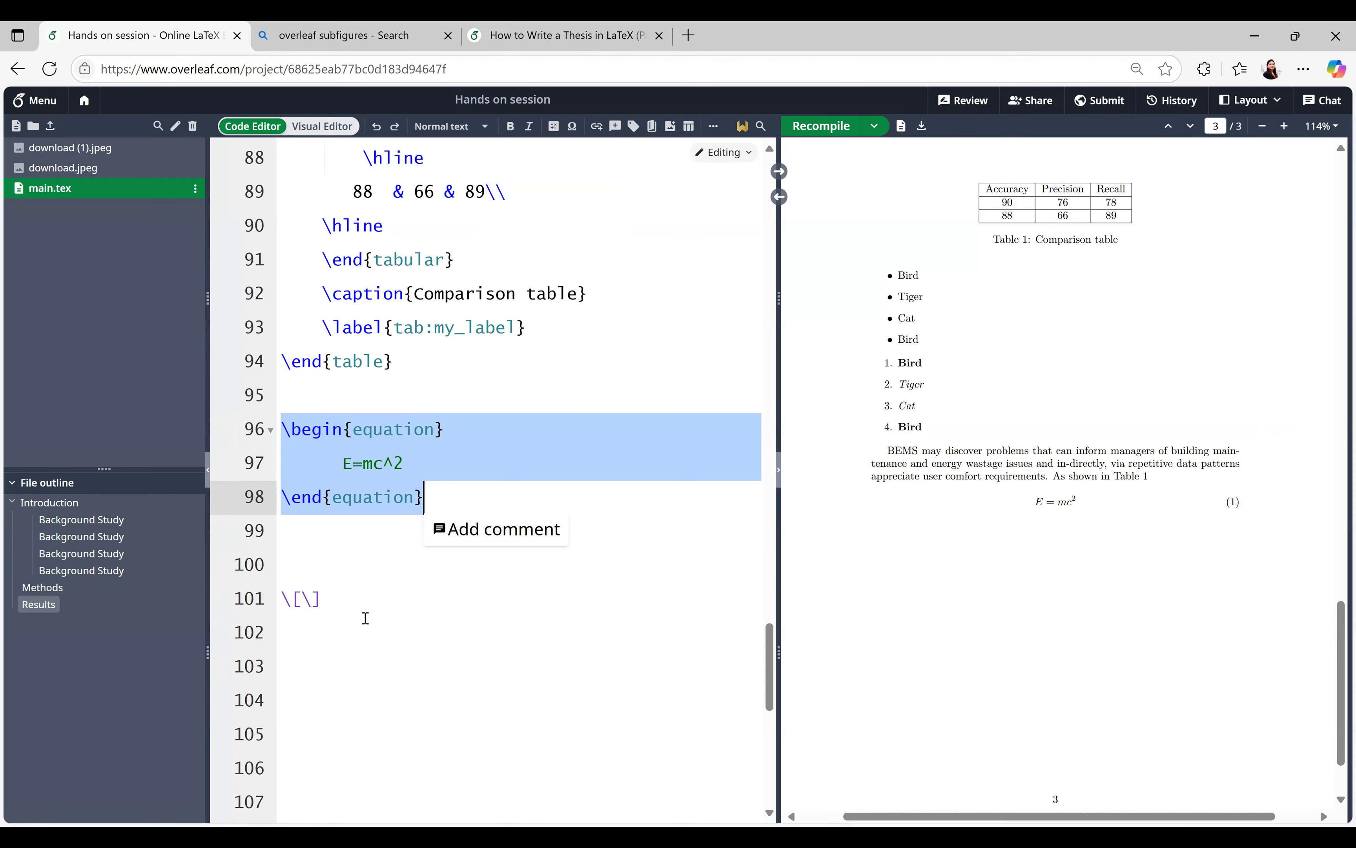
pyautogui.click(371, 463)
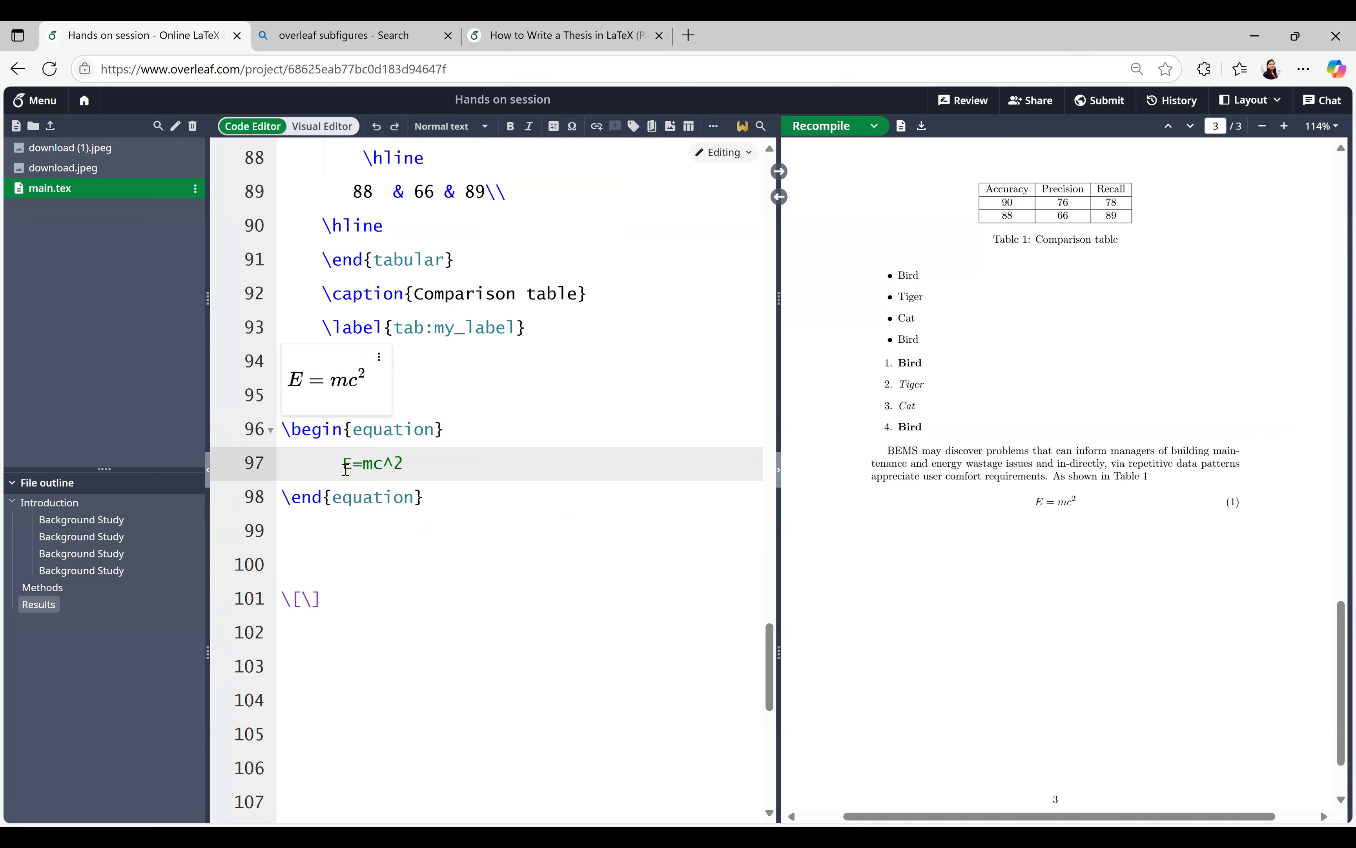
pyautogui.moveTo(341, 462); pyautogui.dragTo(403, 462)
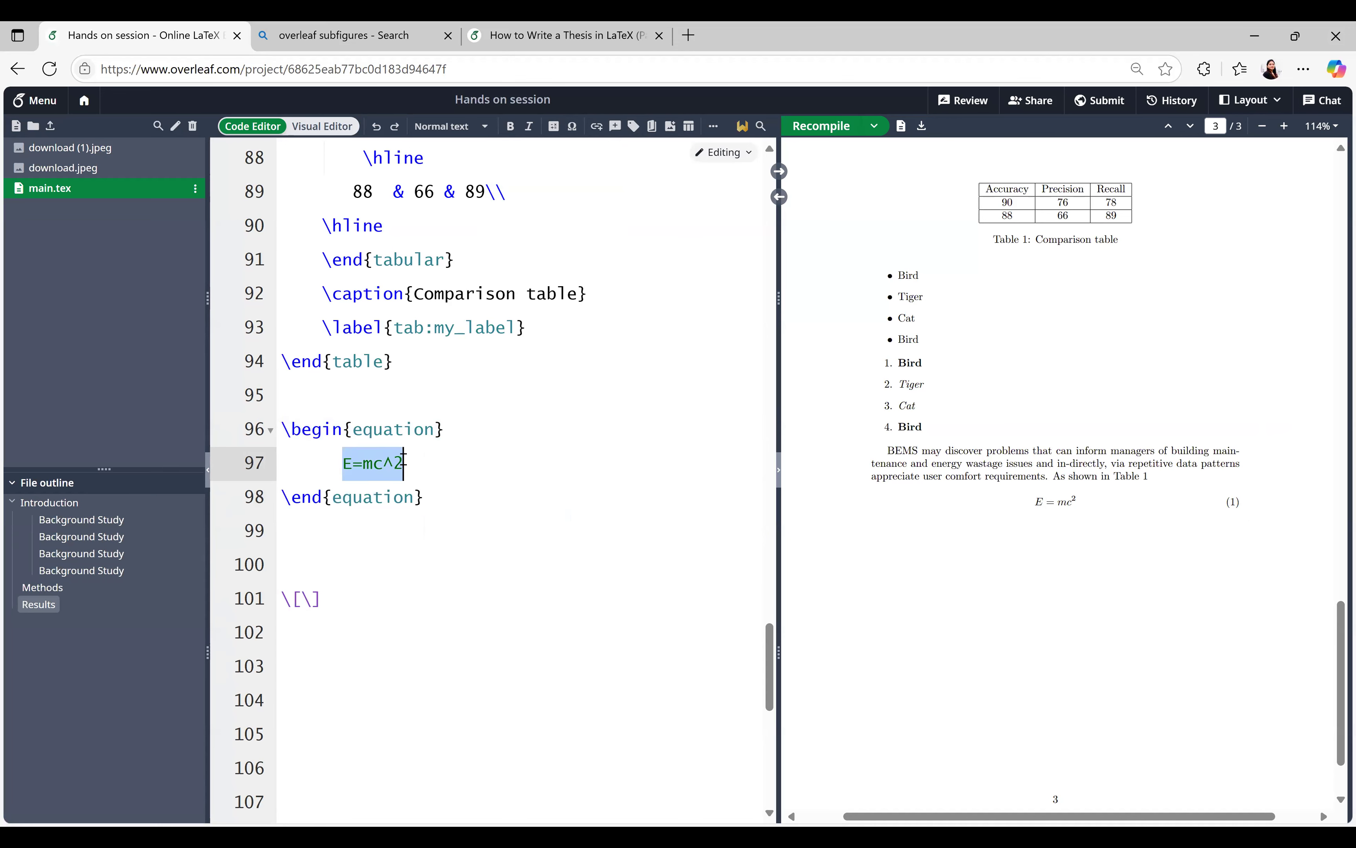
pyautogui.doubleClick(305, 600)
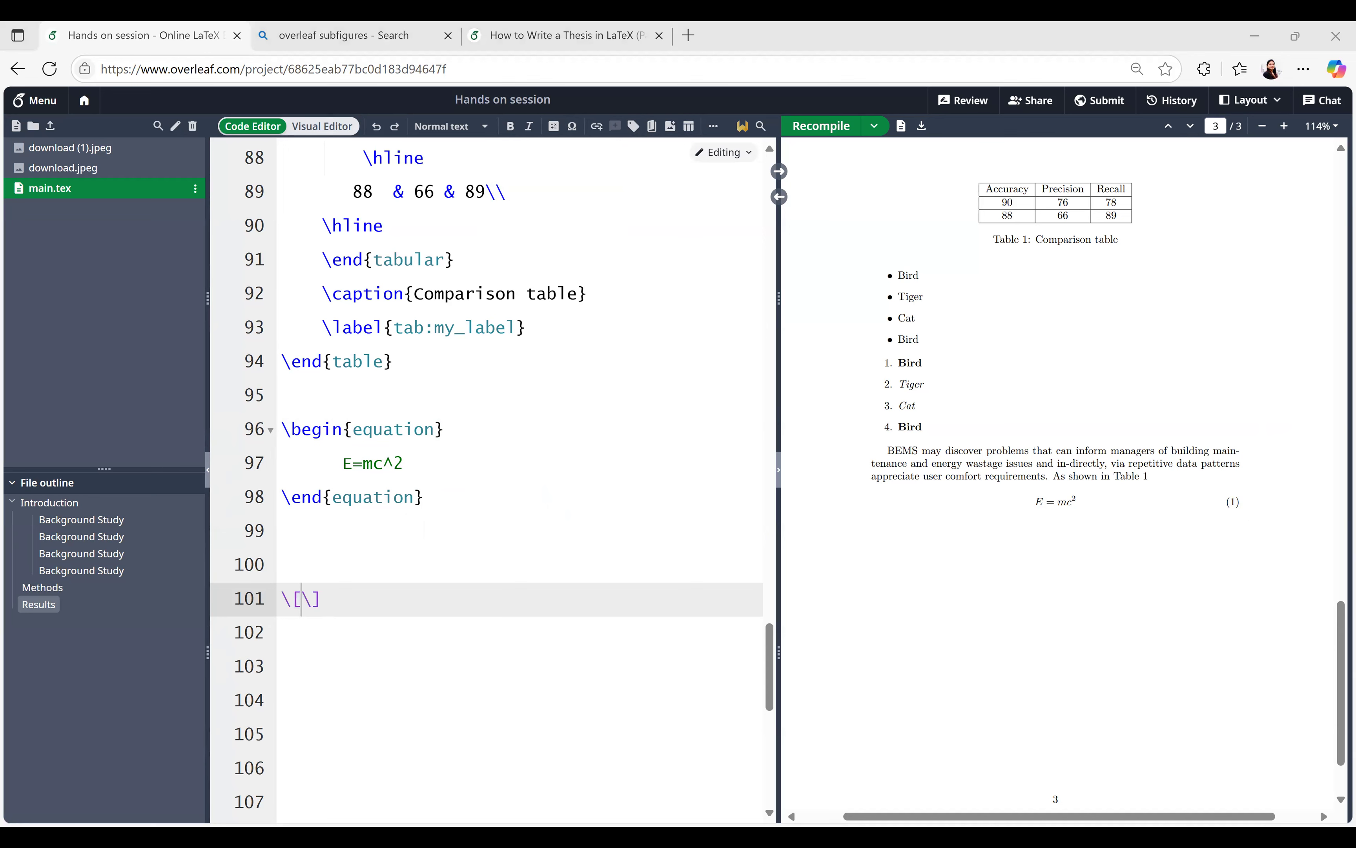
pyautogui.click(329, 566)
pyautogui.click(304, 599)
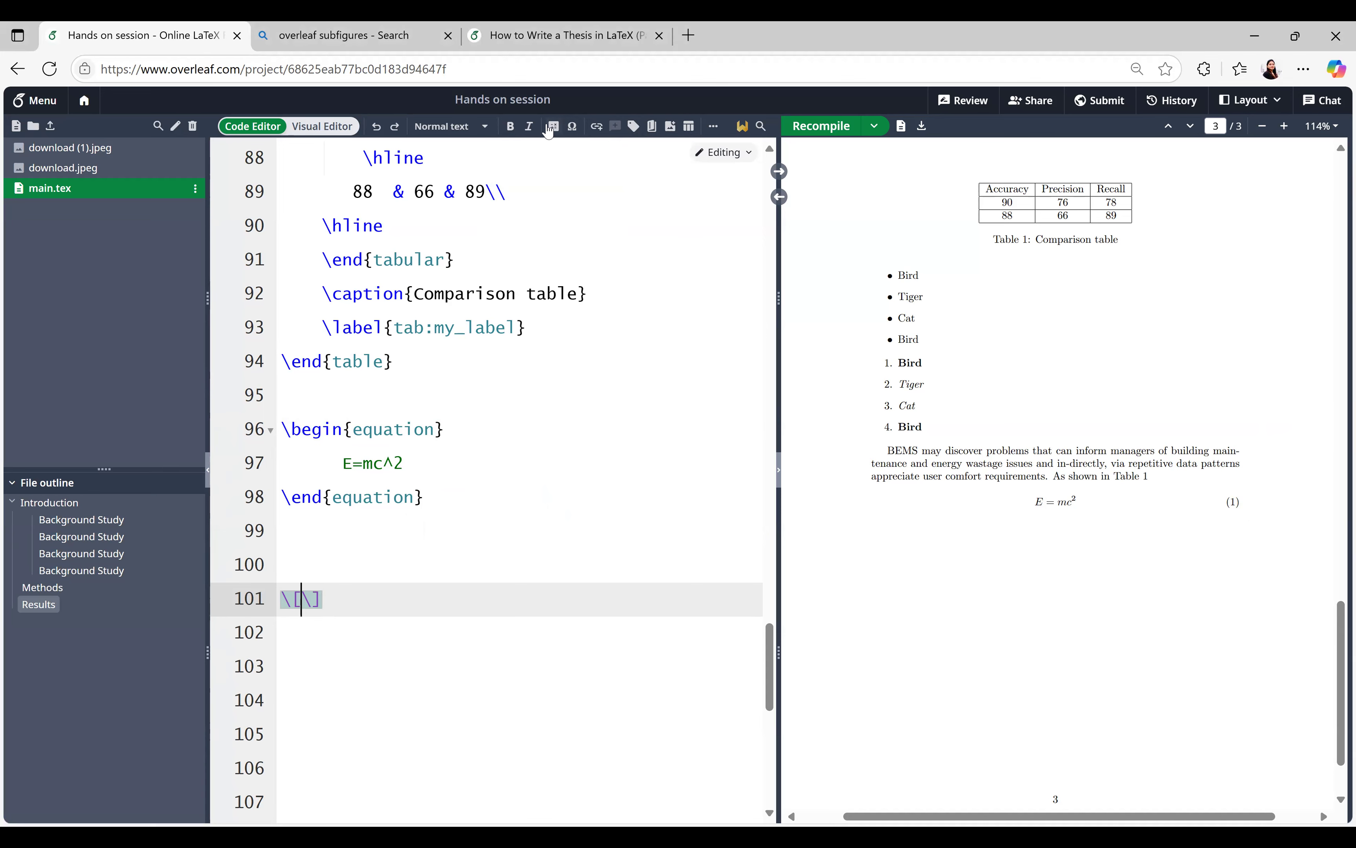
# Insert the uppercase Greek letter \Sigma from the symbol palette into the display math block, followed by x+y
pyautogui.click(573, 129)
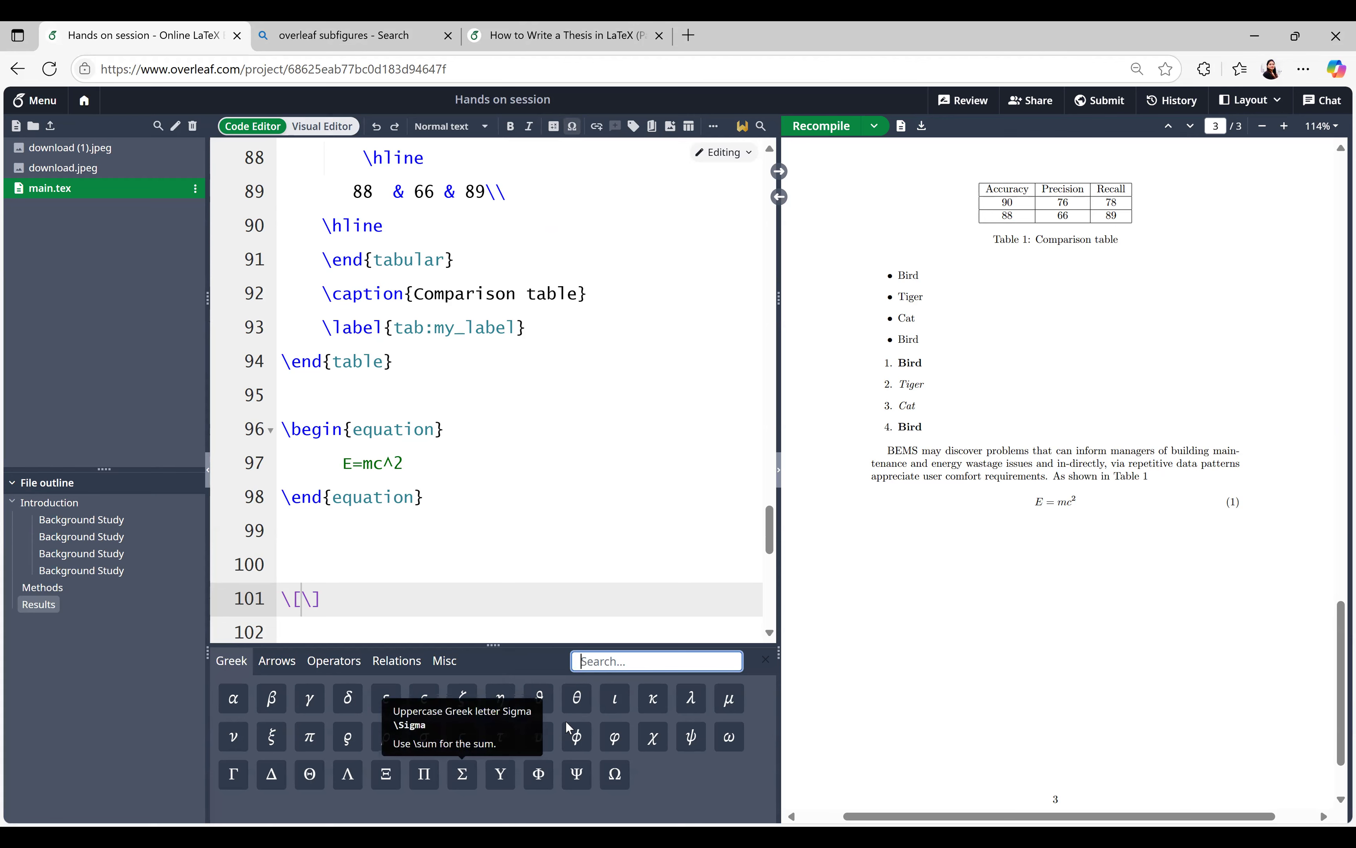
pyautogui.click(462, 774)
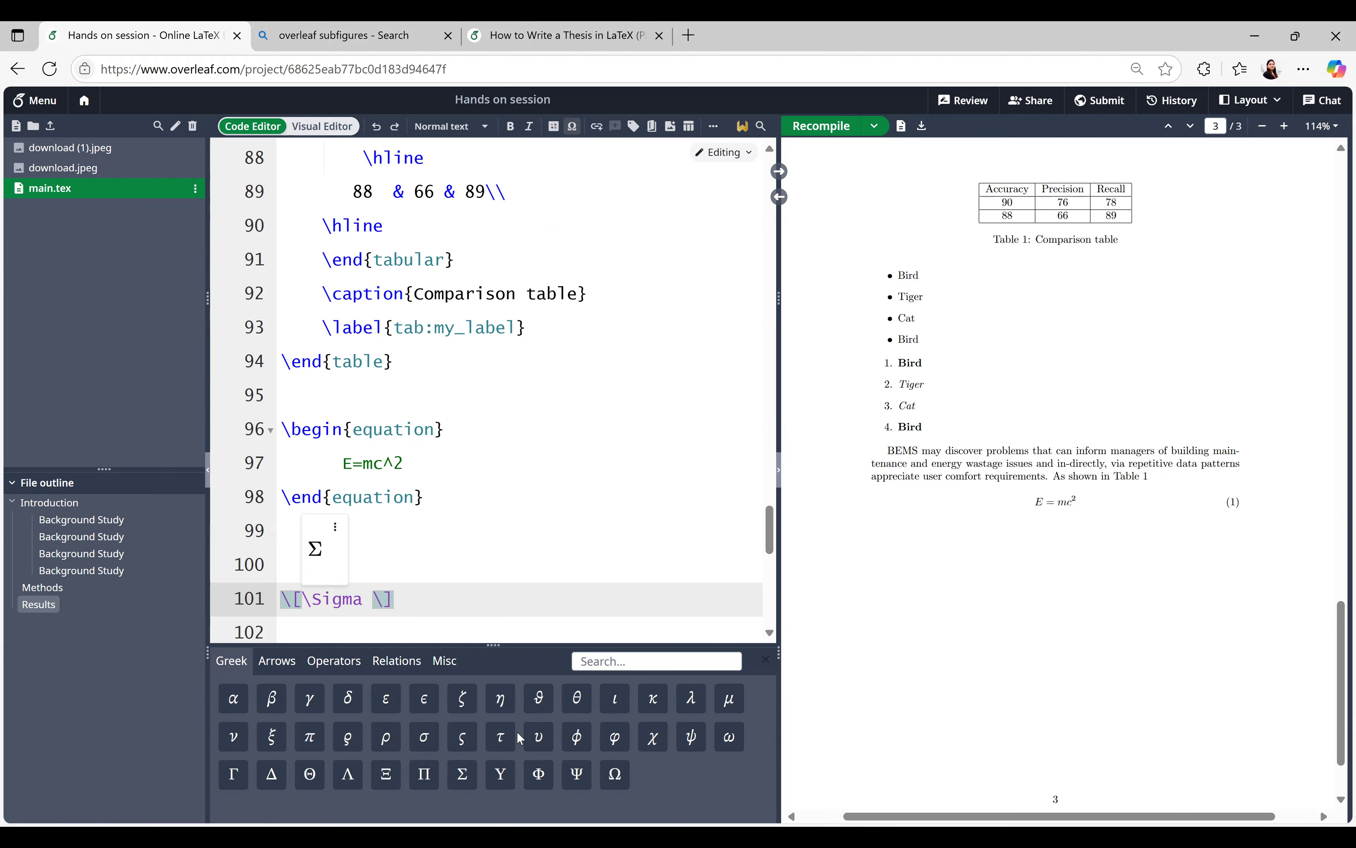
pyautogui.write('x=')
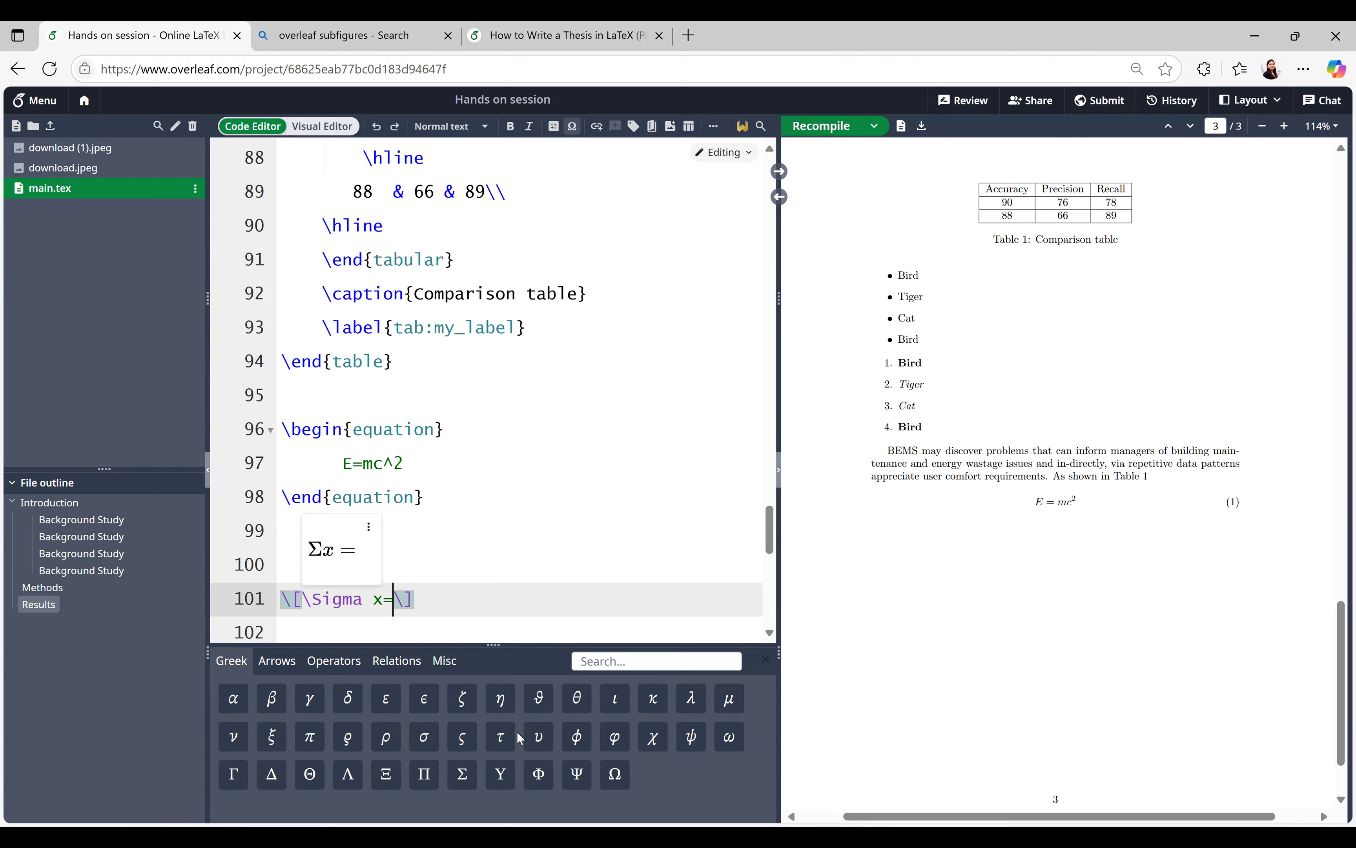
pyautogui.press('BackSpace')
pyautogui.write('+y')
# Insert the Greek letter \tau and an equals sign before \Sigma in the display math block
pyautogui.press('Left')
pyautogui.press('Left')
pyautogui.press('Left')
pyautogui.press('Left')
pyautogui.press('Left')
pyautogui.press('Left')
pyautogui.press('Left')
pyautogui.press('Left')
pyautogui.press('Left')
pyautogui.press('Left')
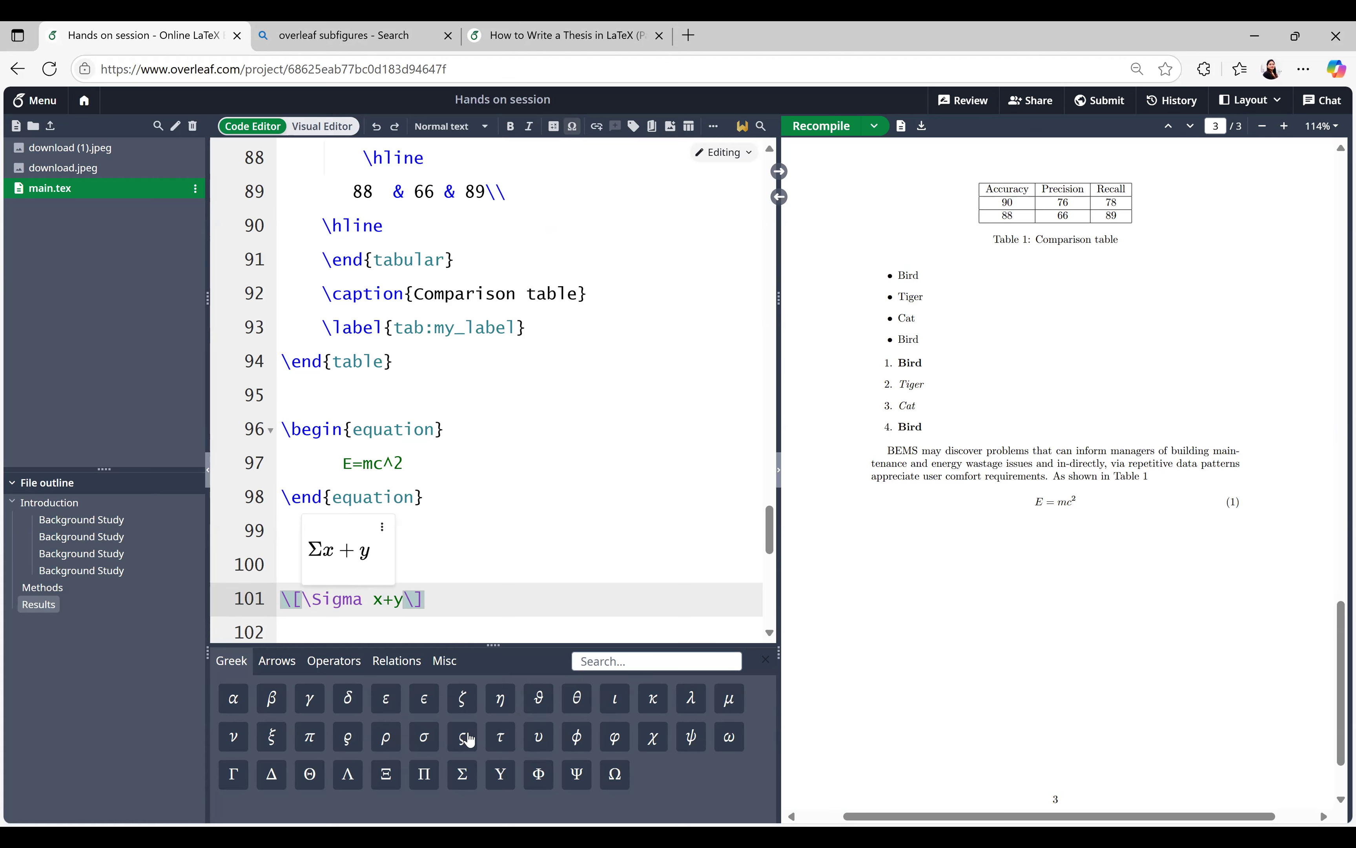
pyautogui.click(510, 740)
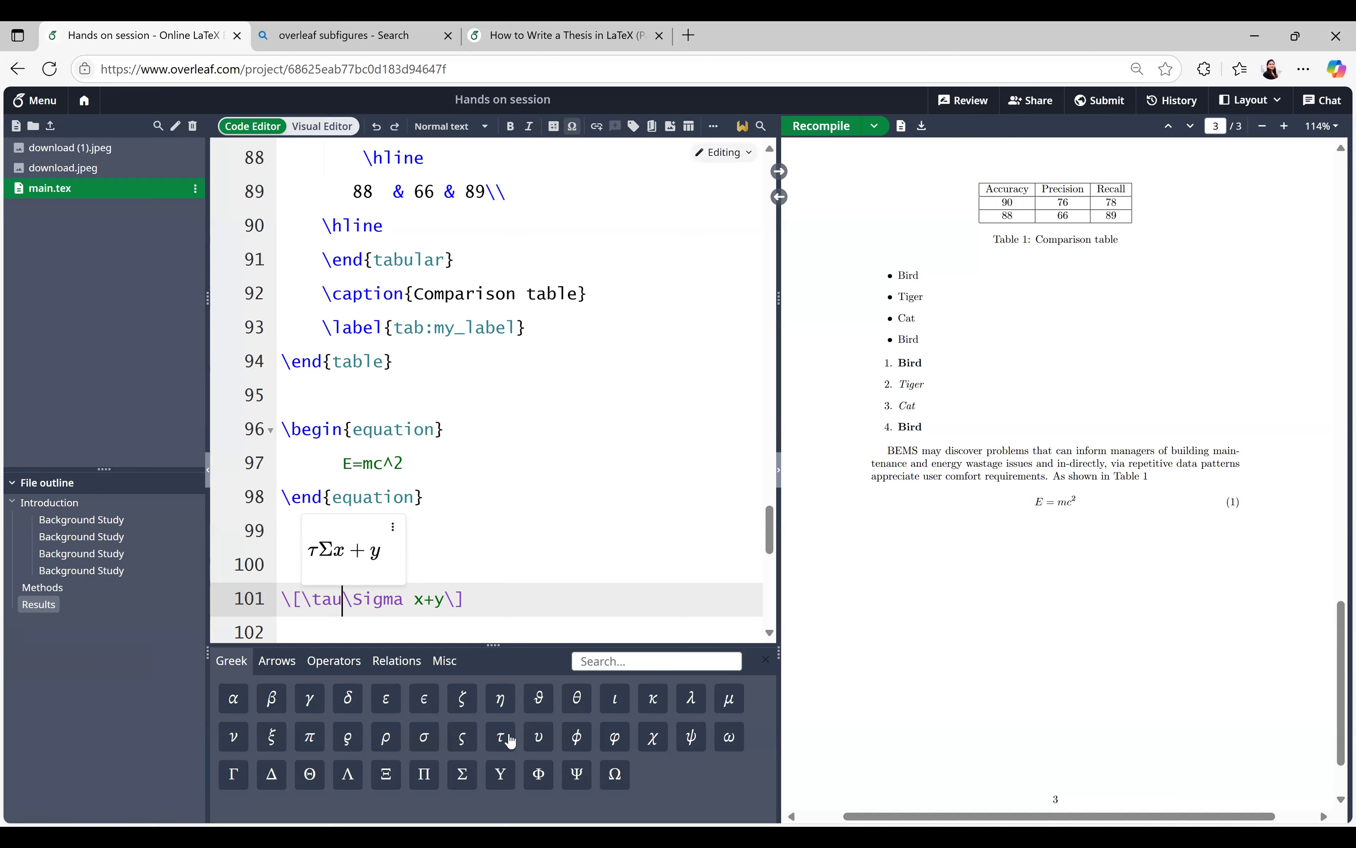
pyautogui.write('=')
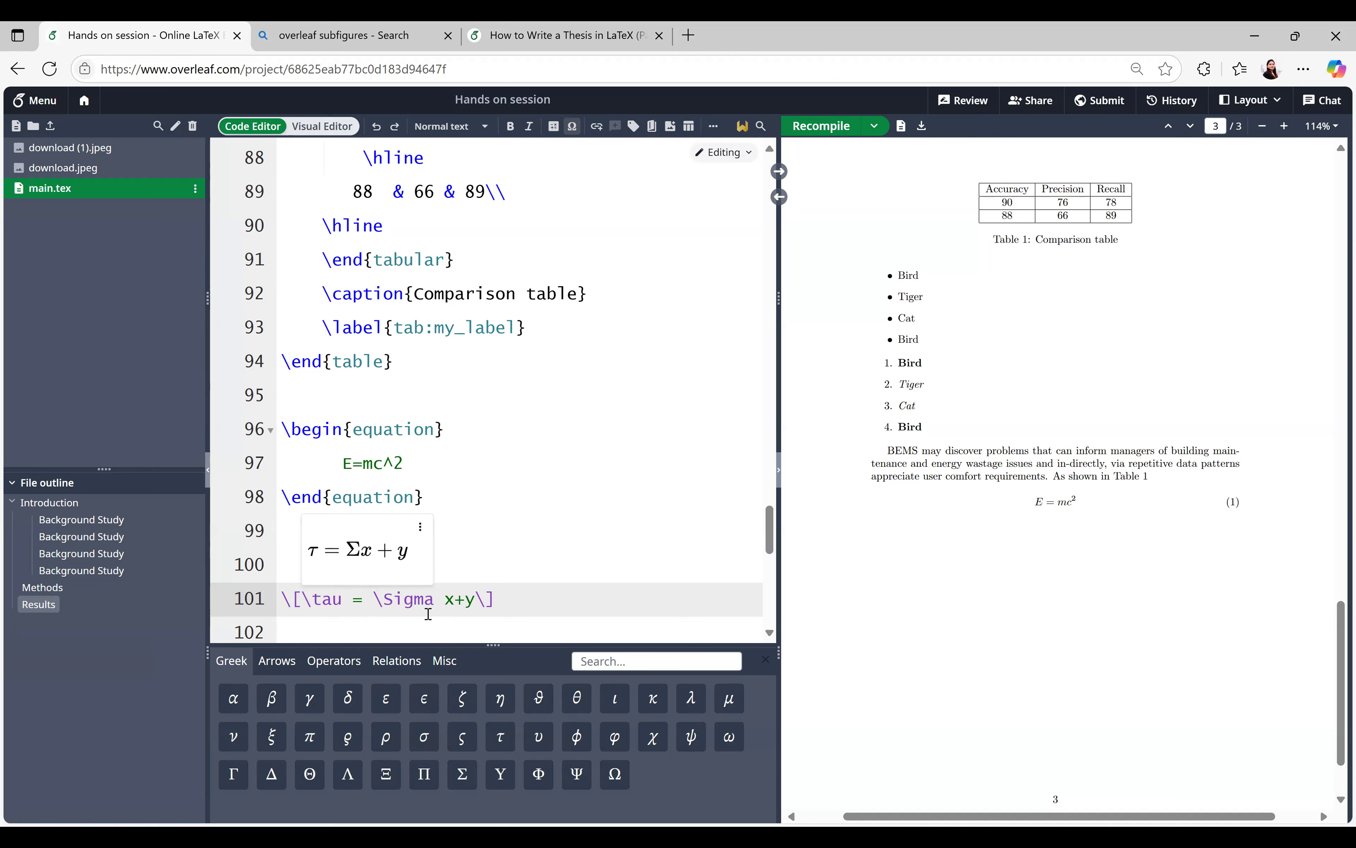
# Replace \Sigma in the tau formula with the summation operator \sum from the symbol palette
pyautogui.click(548, 554)
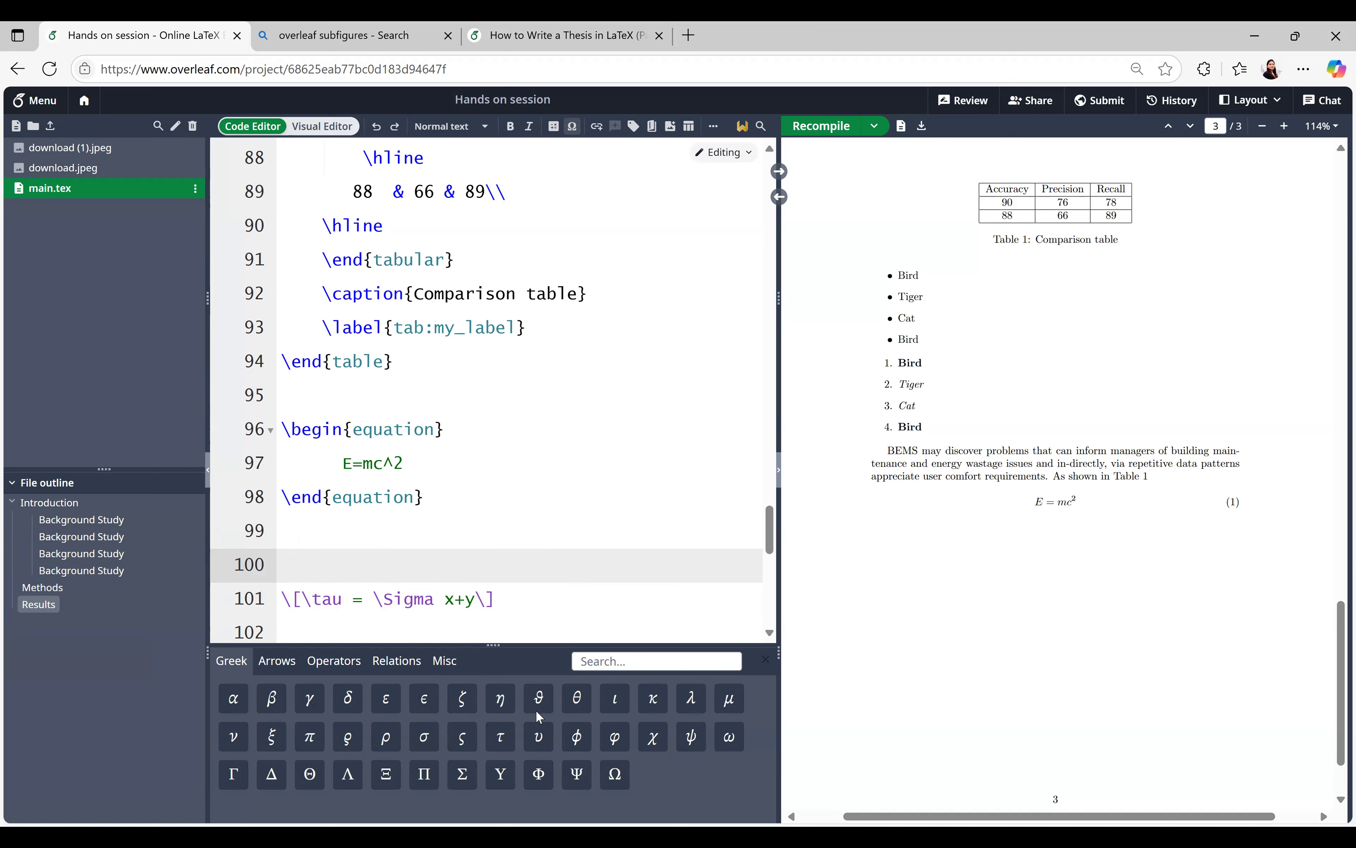
pyautogui.click(283, 663)
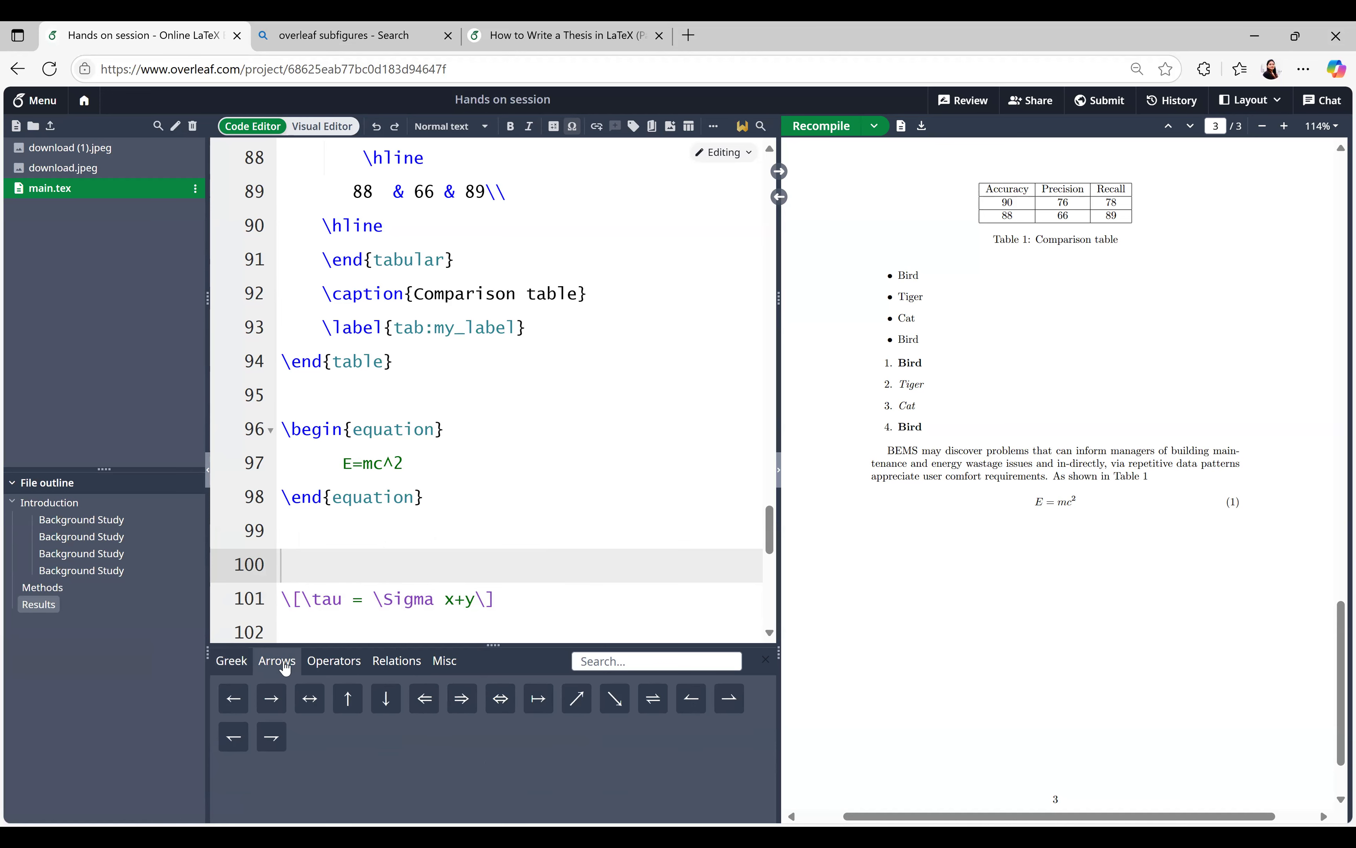
pyautogui.click(324, 668)
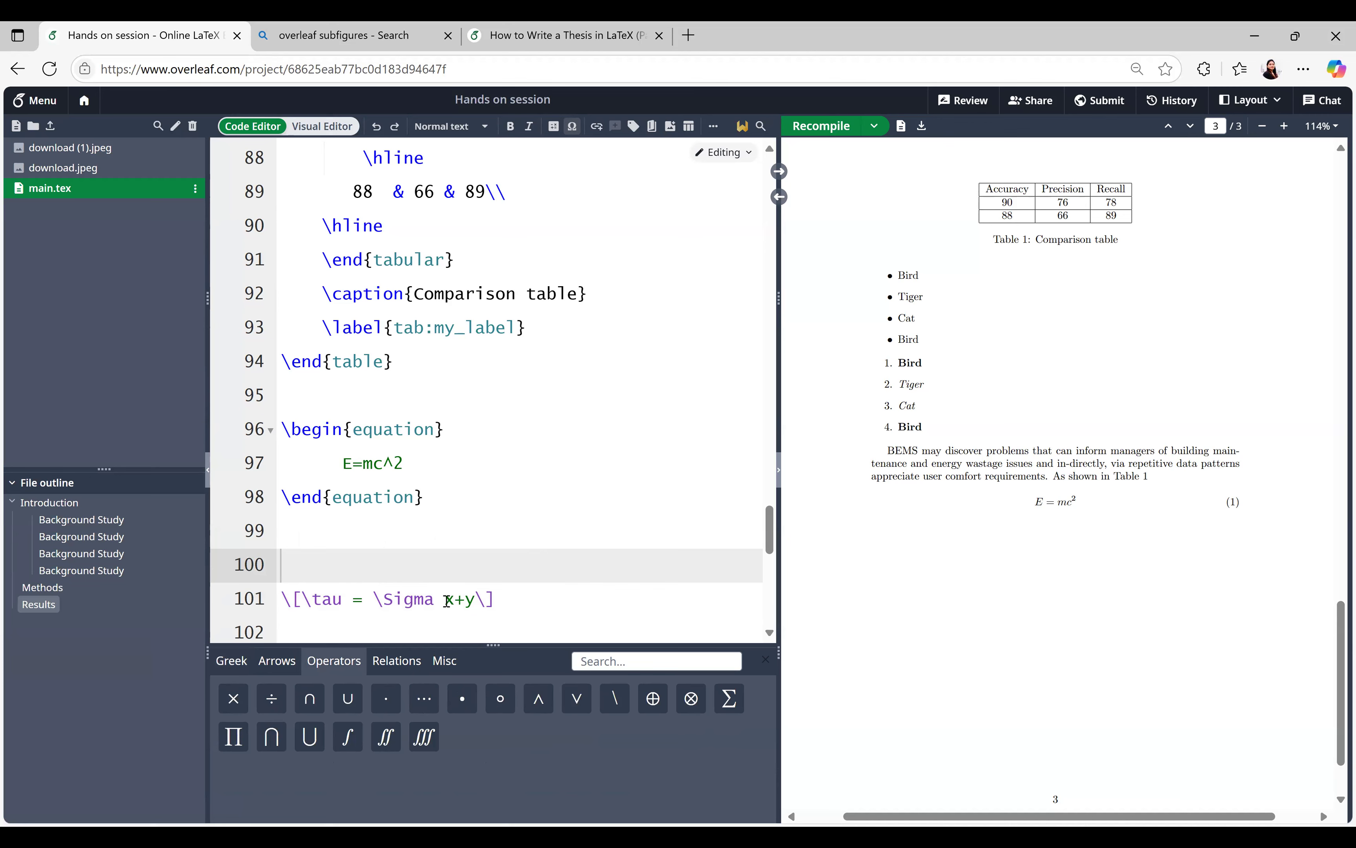
pyautogui.moveTo(435, 600); pyautogui.dragTo(378, 600)
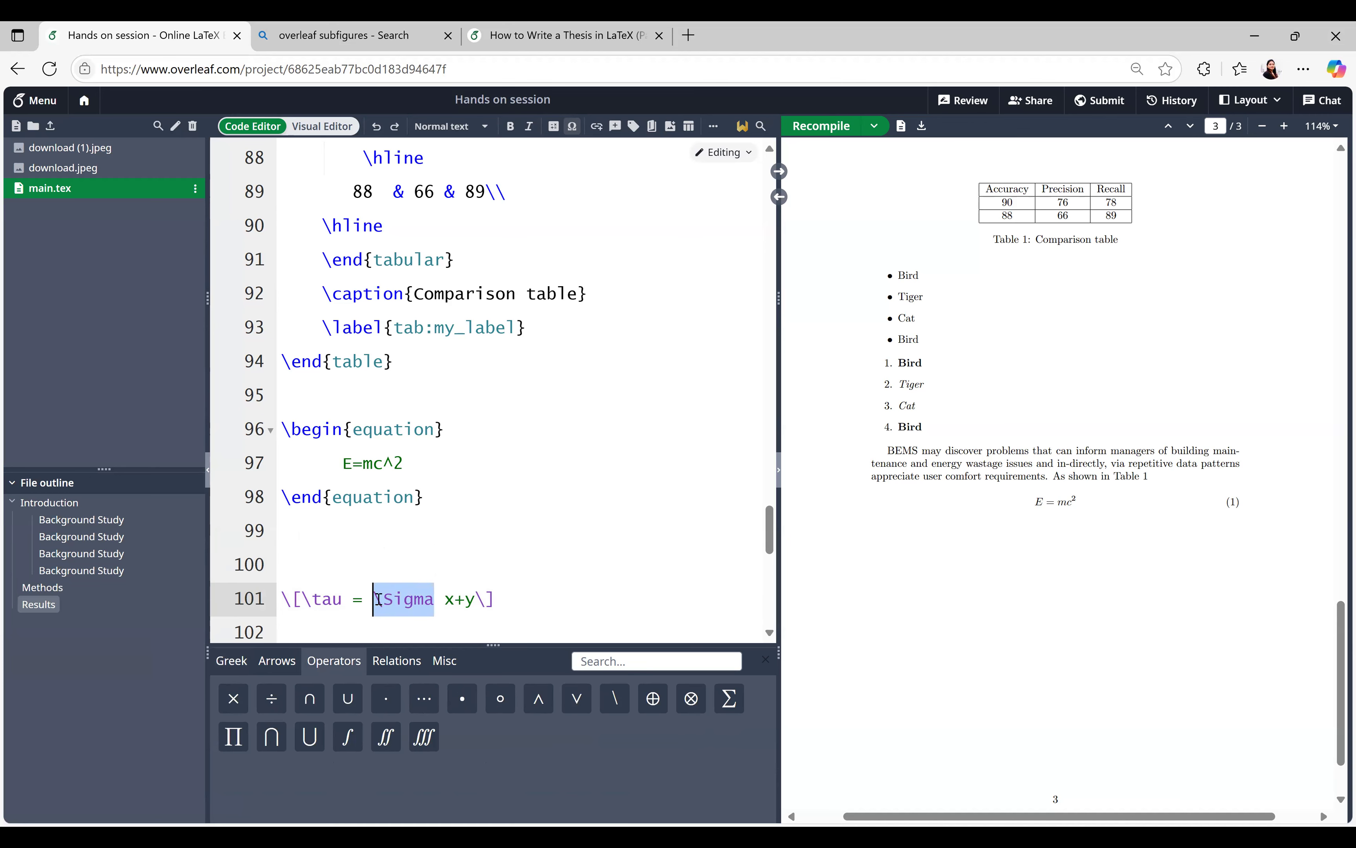
pyautogui.press('BackSpace')
pyautogui.click(726, 702)
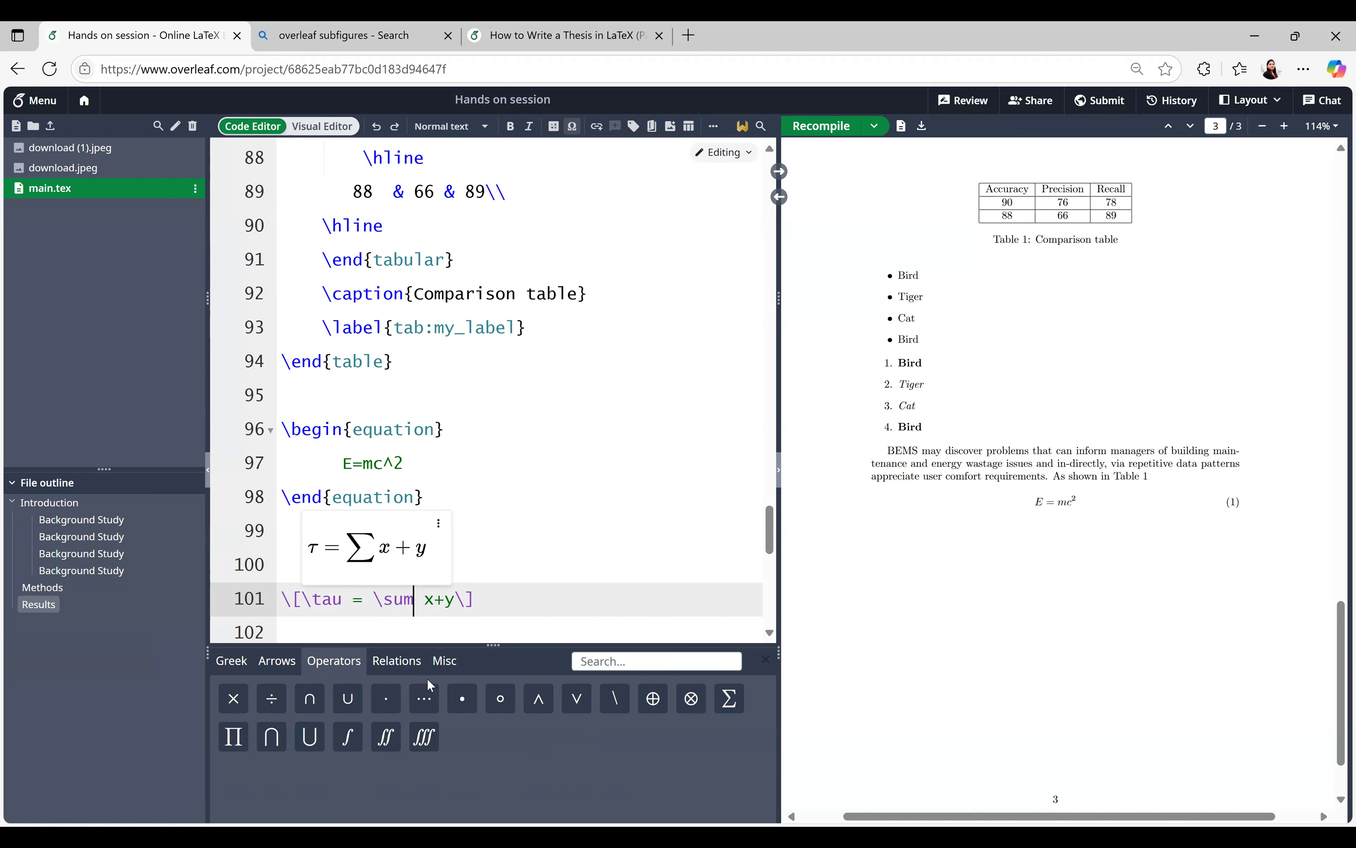
pyautogui.click(395, 668)
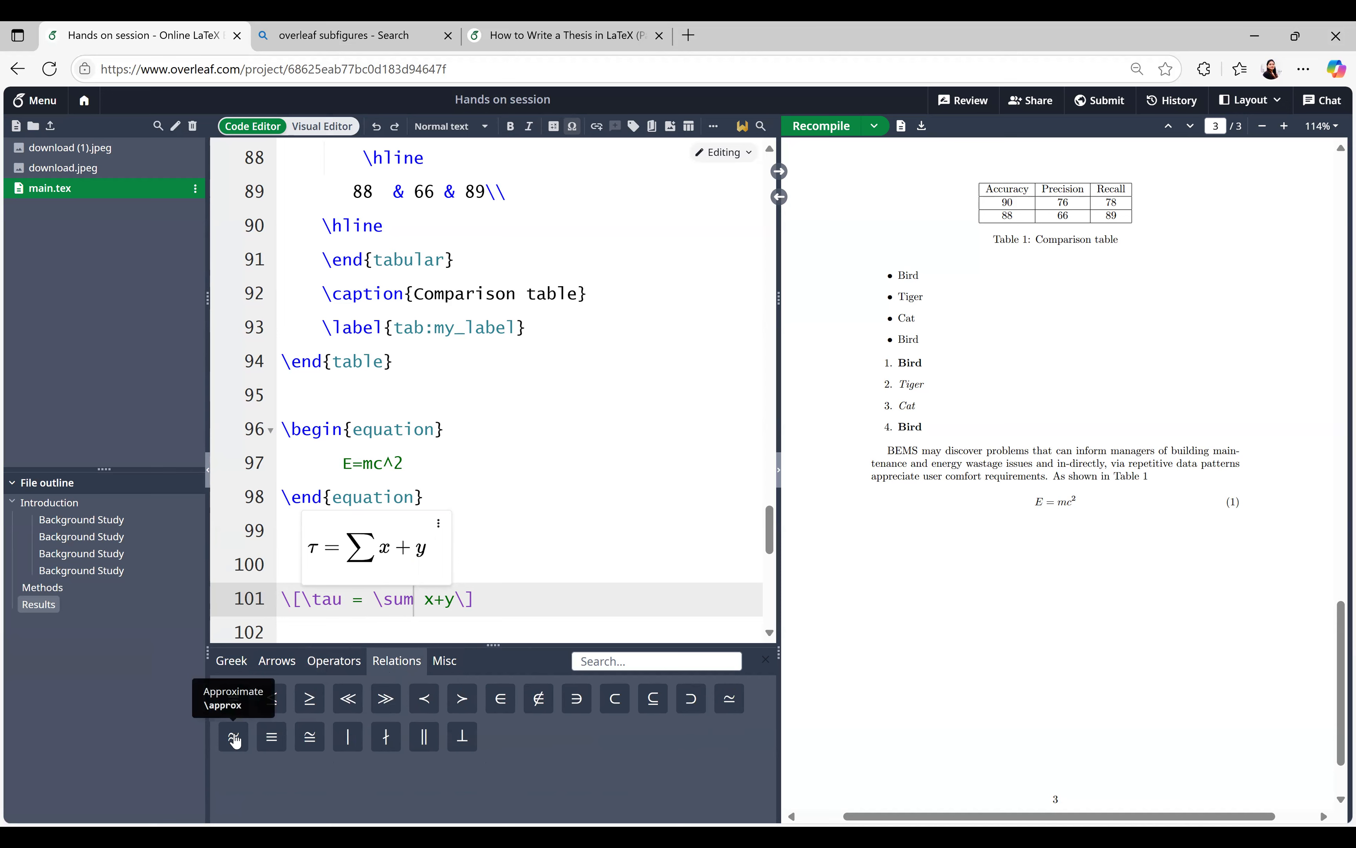
pyautogui.click(446, 667)
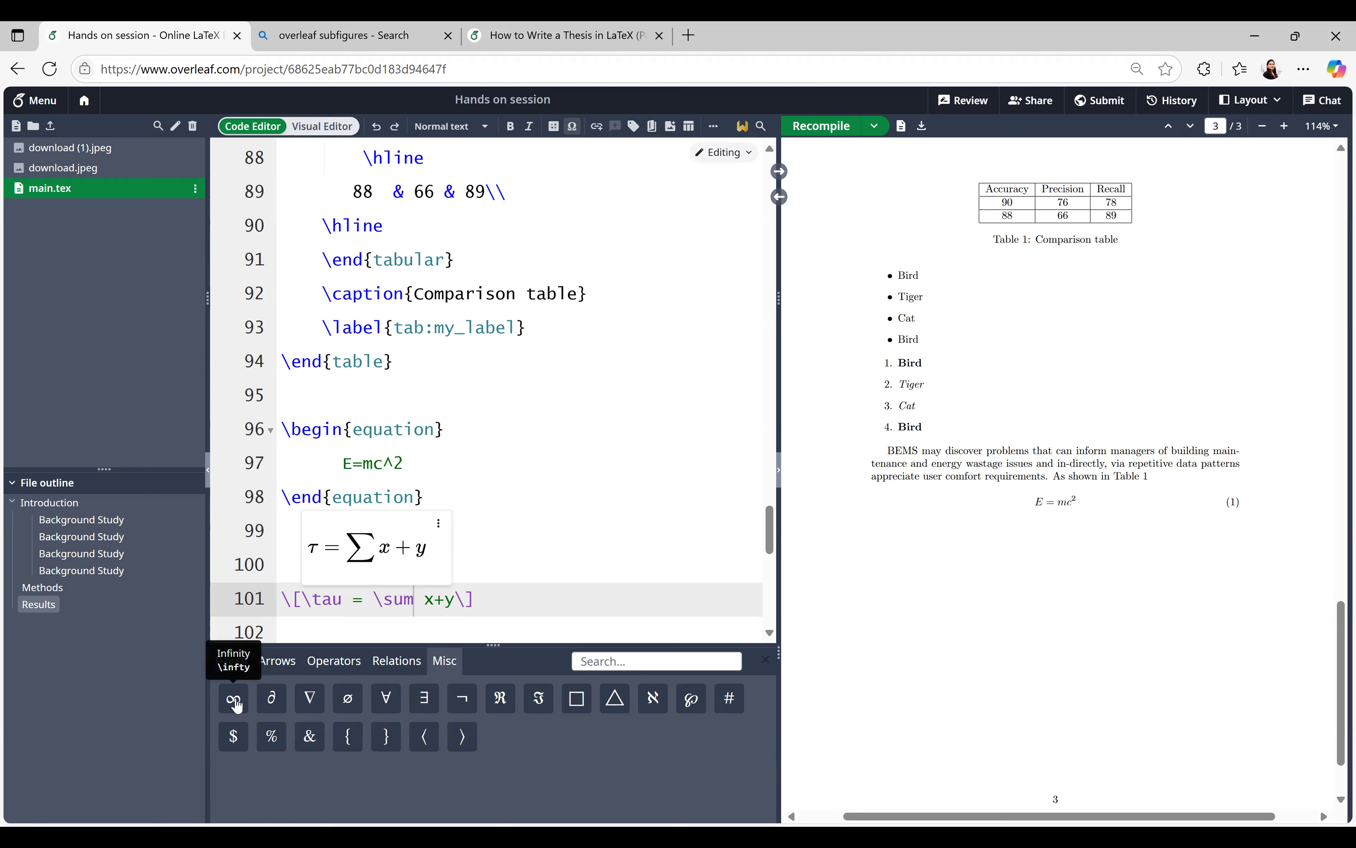
pyautogui.click(539, 567)
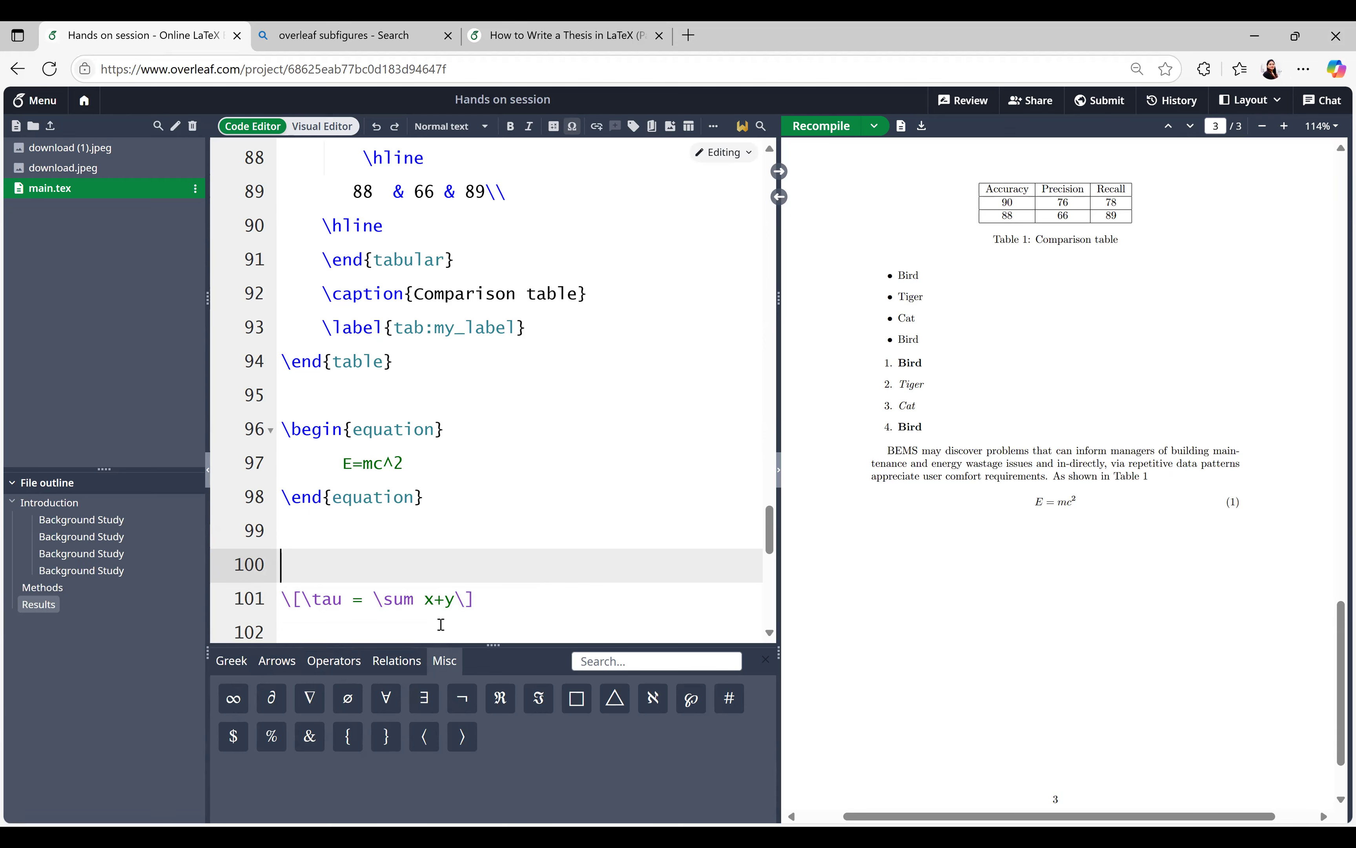
pyautogui.click(414, 603)
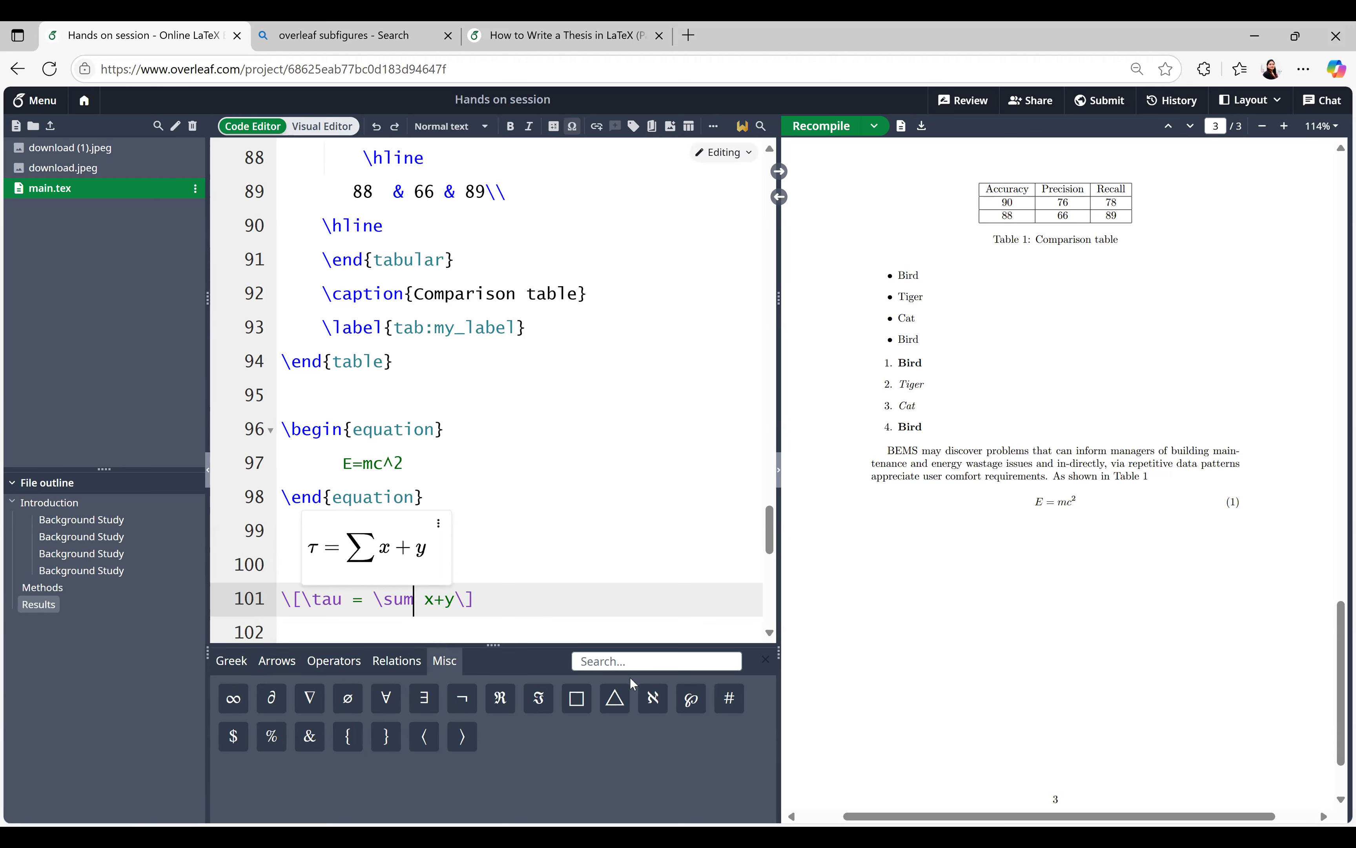
# Give \sum in the tau formula the lower limit {x=0} and change the expression after it to z+y
pyautogui.write('_')
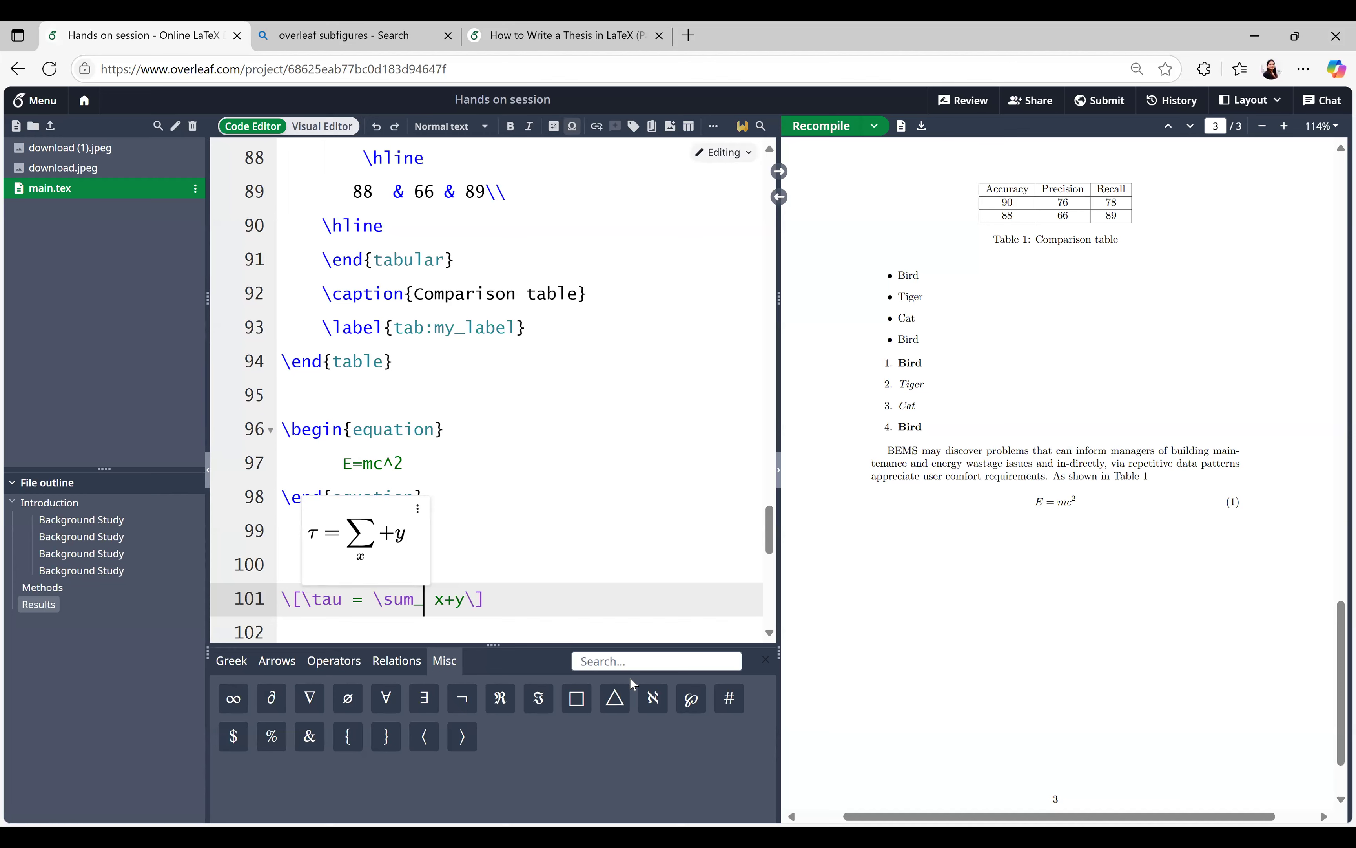
pyautogui.press('Delete')
pyautogui.press('Right')
pyautogui.press('Left')
pyautogui.write('{')
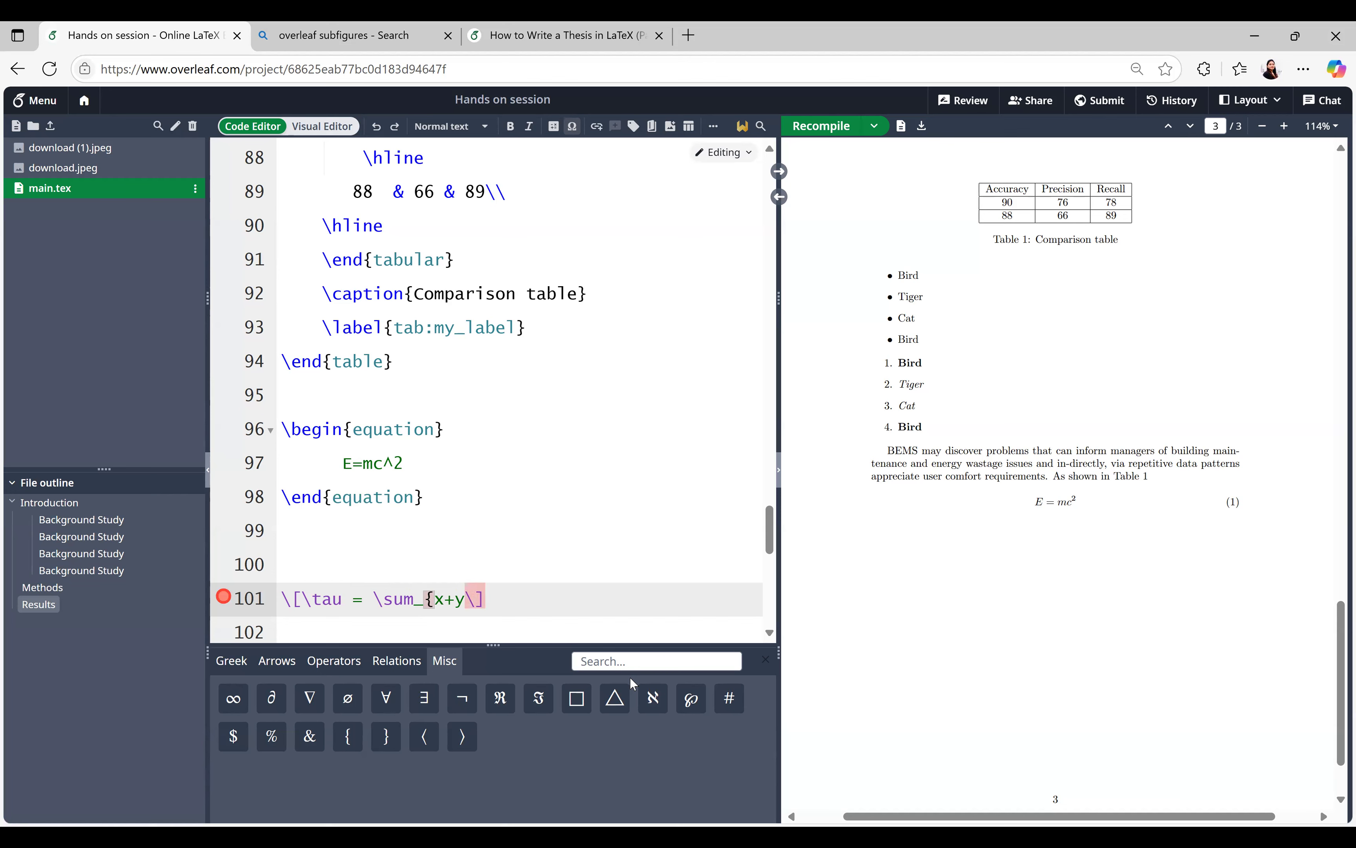
pyautogui.press('Right')
pyautogui.write('}')
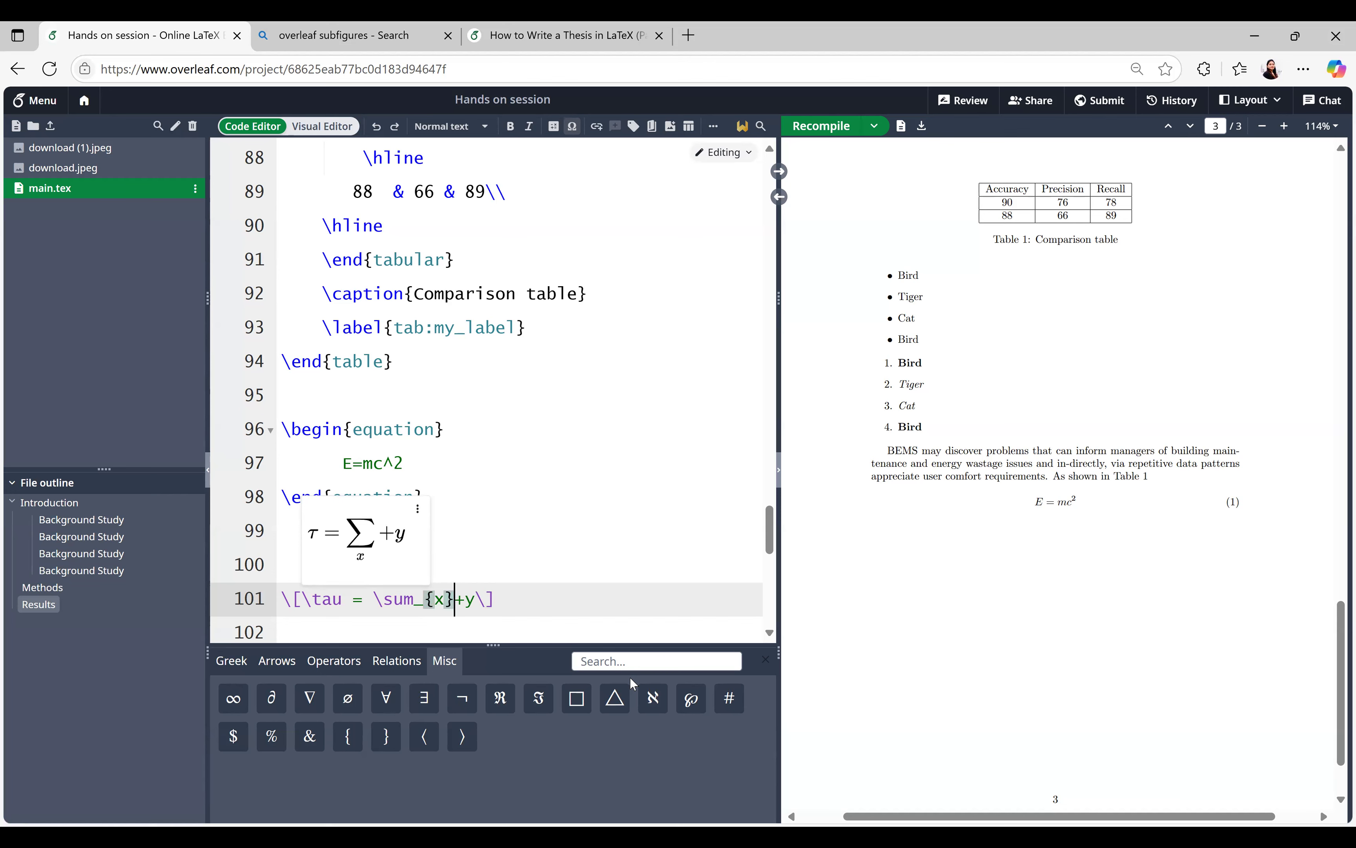
pyautogui.press('Left')
pyautogui.write('=')
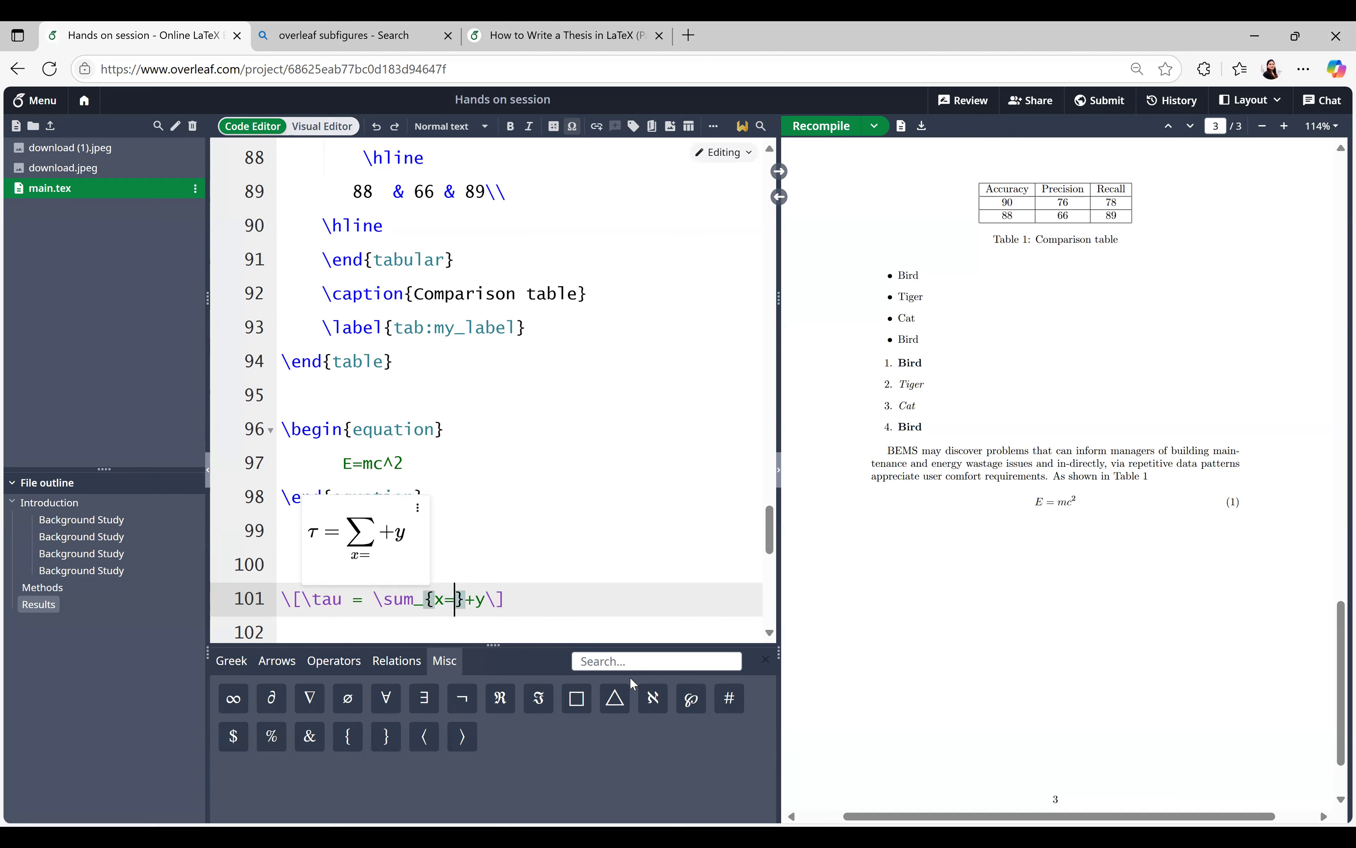
pyautogui.write('0')
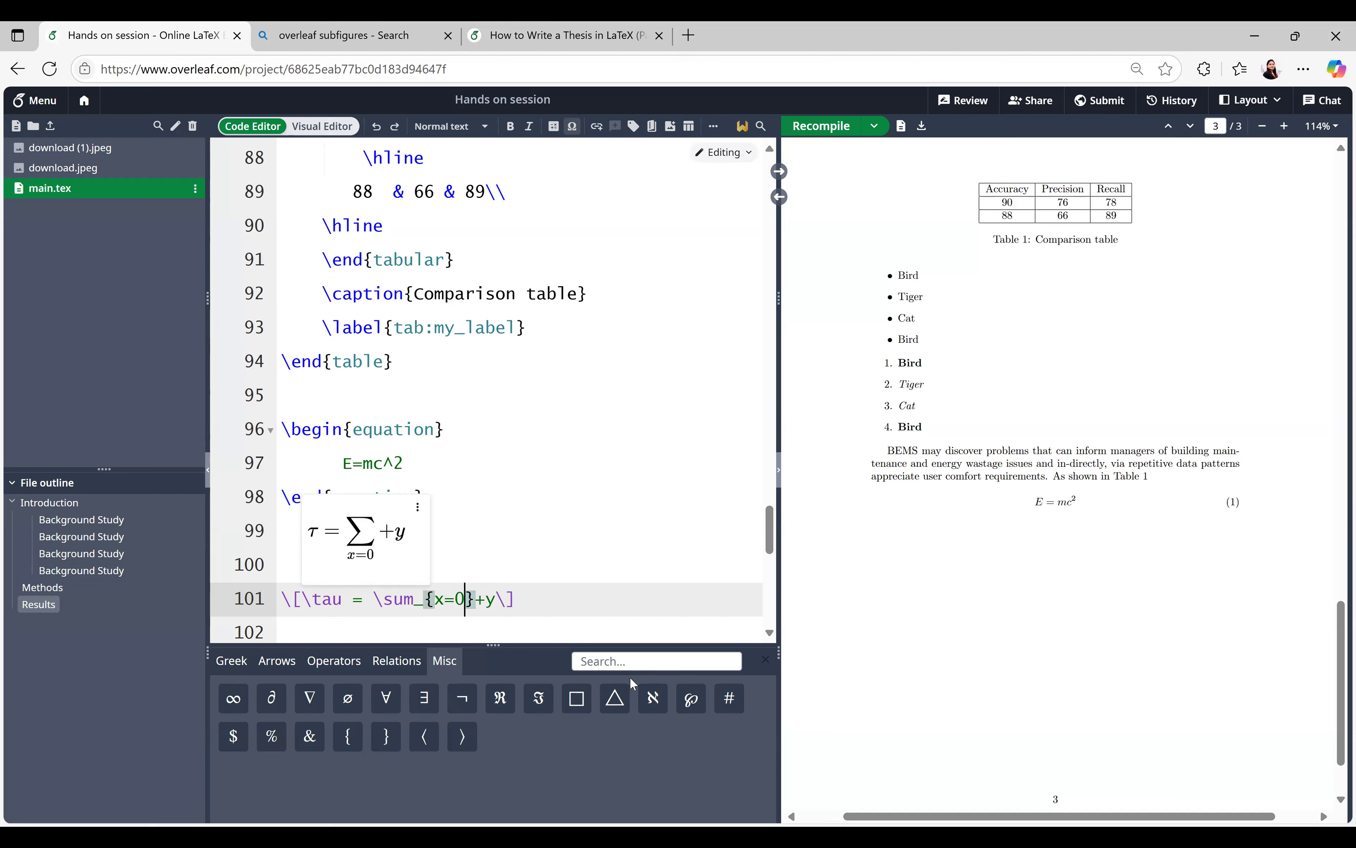
pyautogui.press('Right')
pyautogui.write('z')
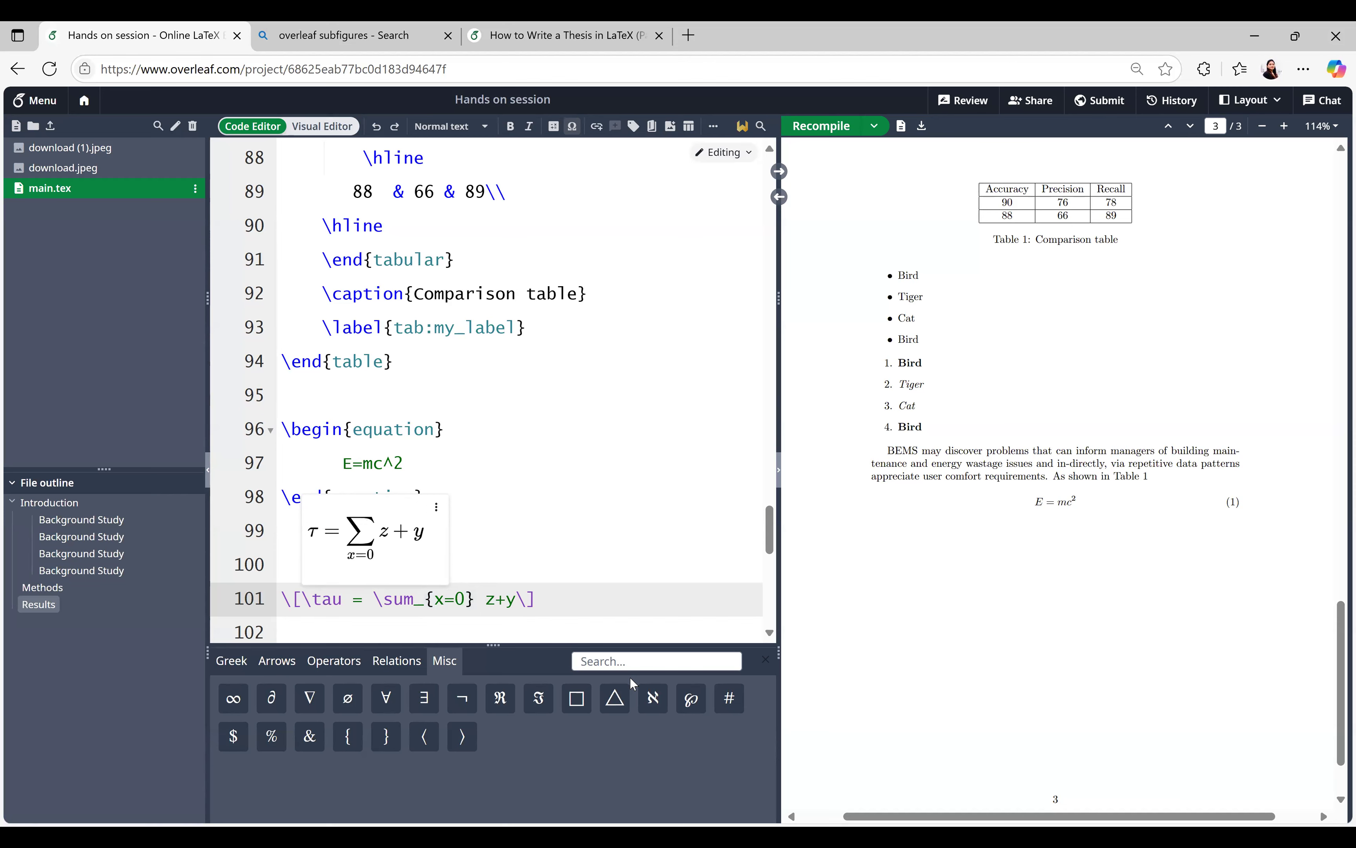
# Add an upper limit to the summation in the tau formula, using the \infty symbol from the symbol palette
pyautogui.click(471, 600)
pyautogui.write('^')
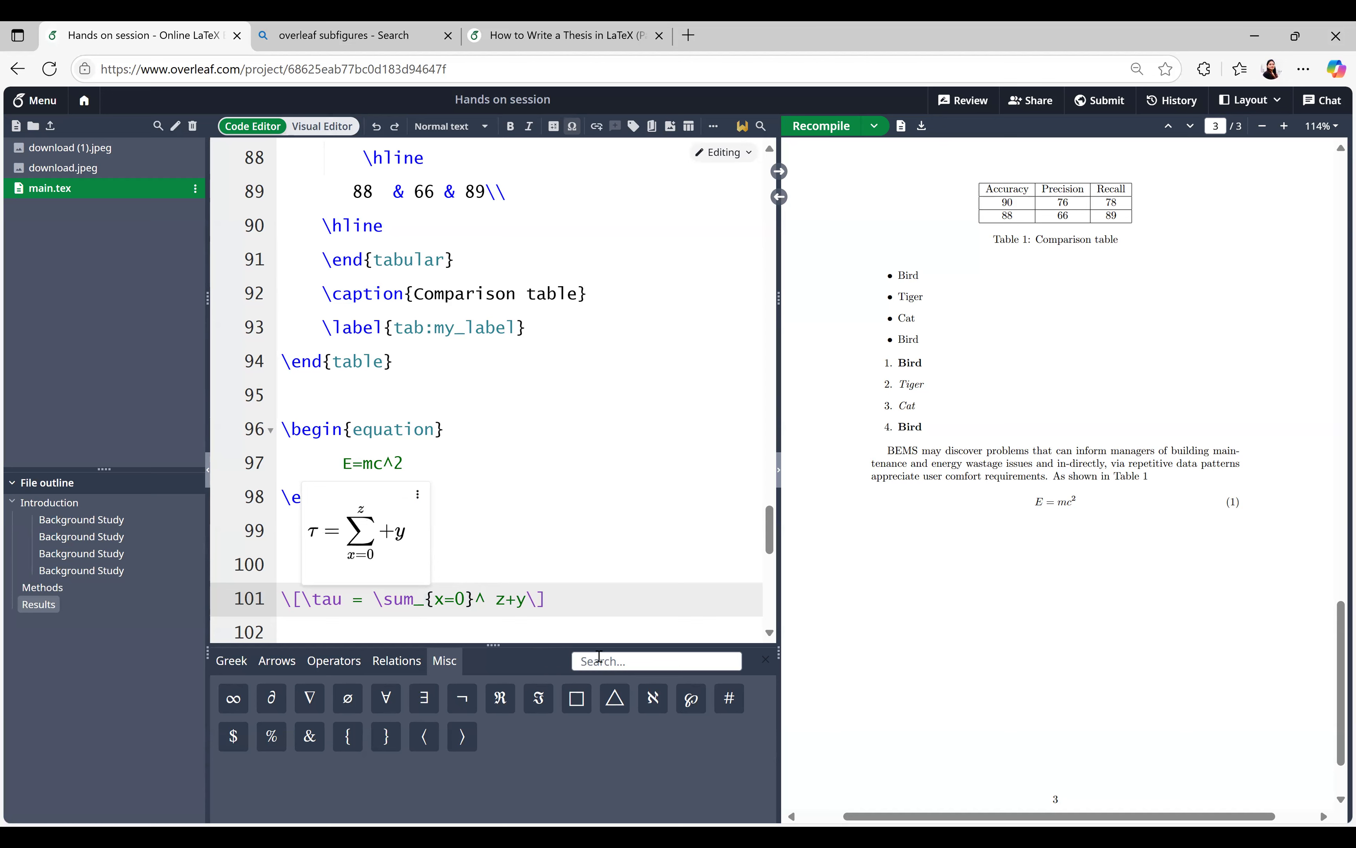
pyautogui.click(274, 663)
pyautogui.click(436, 663)
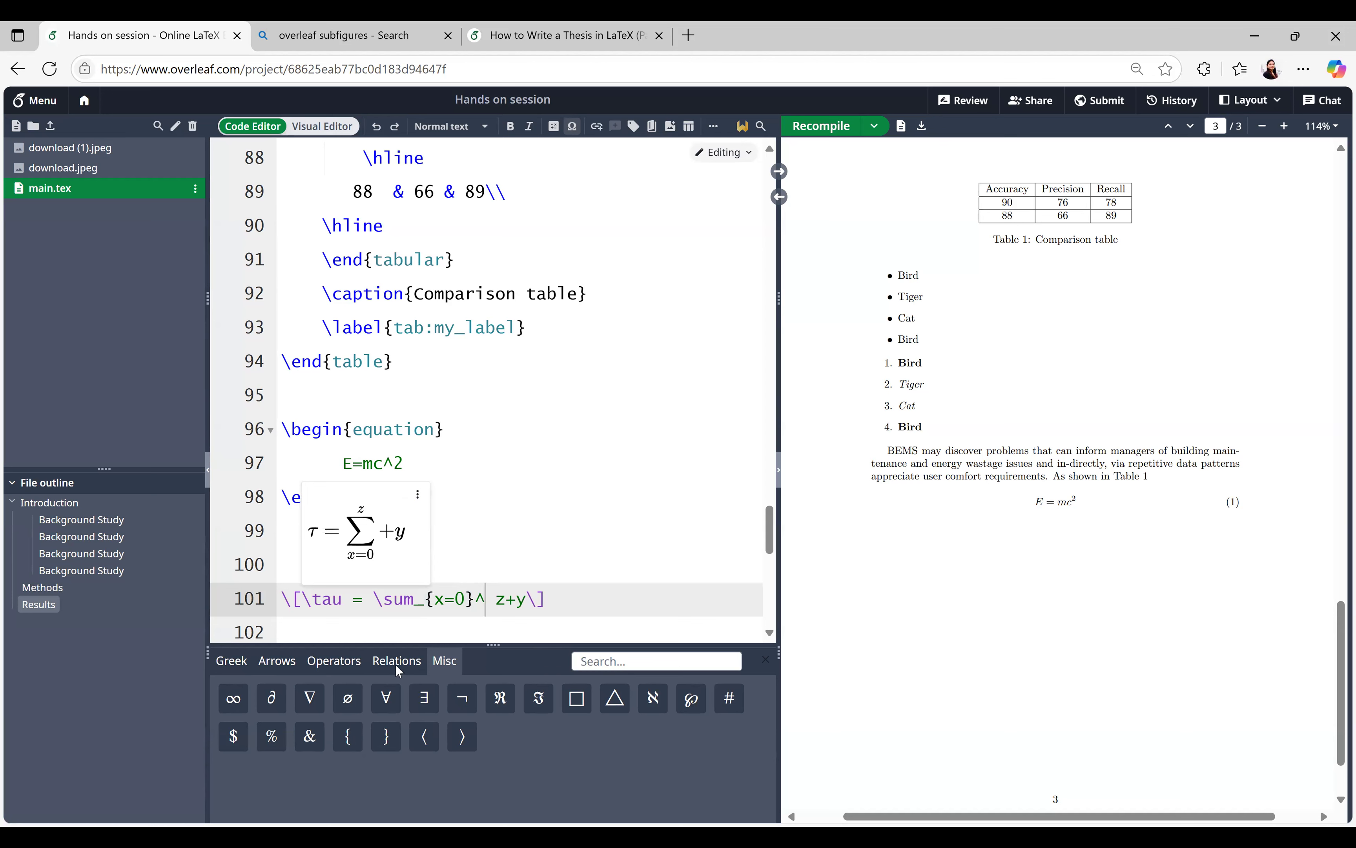
pyautogui.click(236, 701)
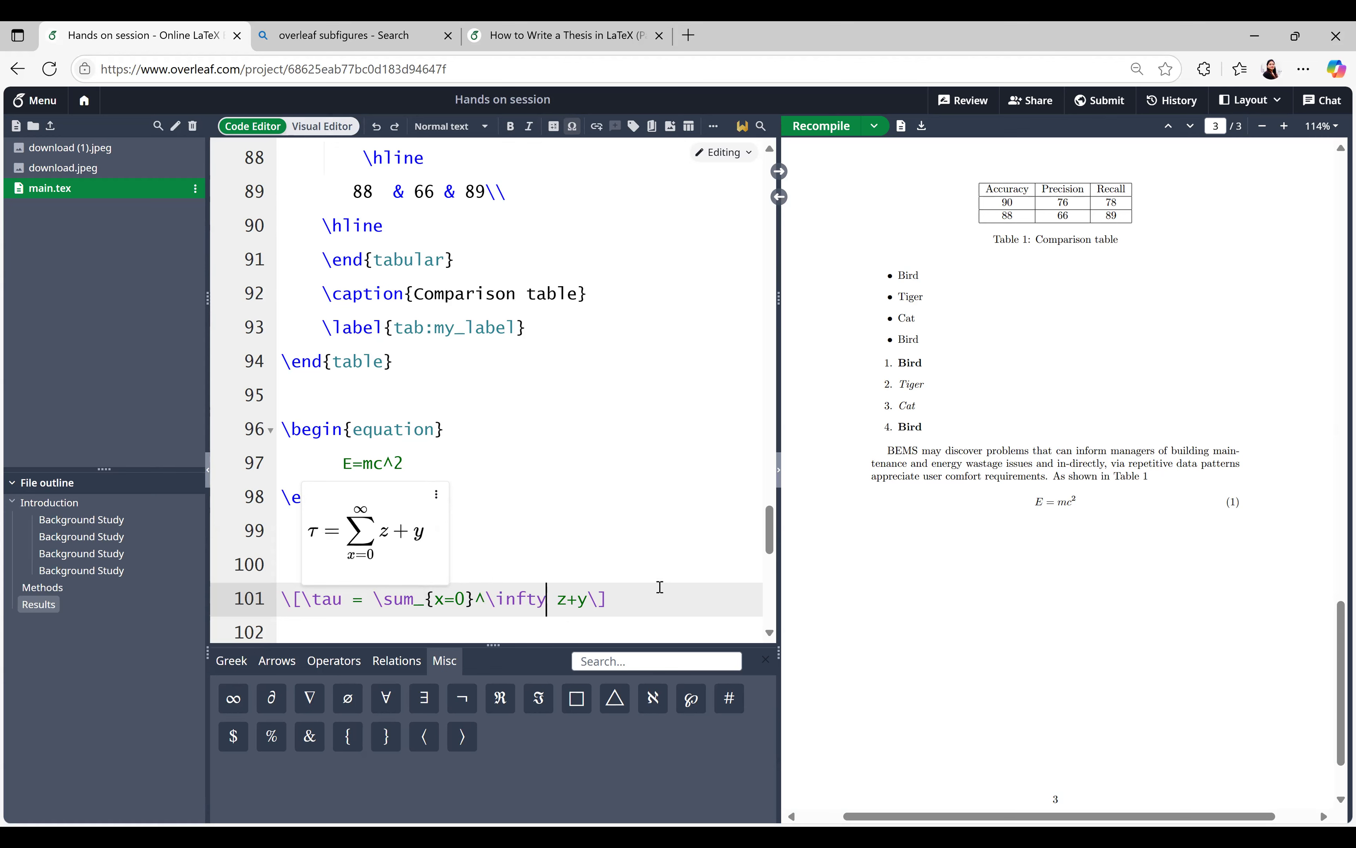
# Review the summation's lower and upper limit code and recompile the document to render the tau formula
pyautogui.moveTo(414, 603); pyautogui.dragTo(424, 603)
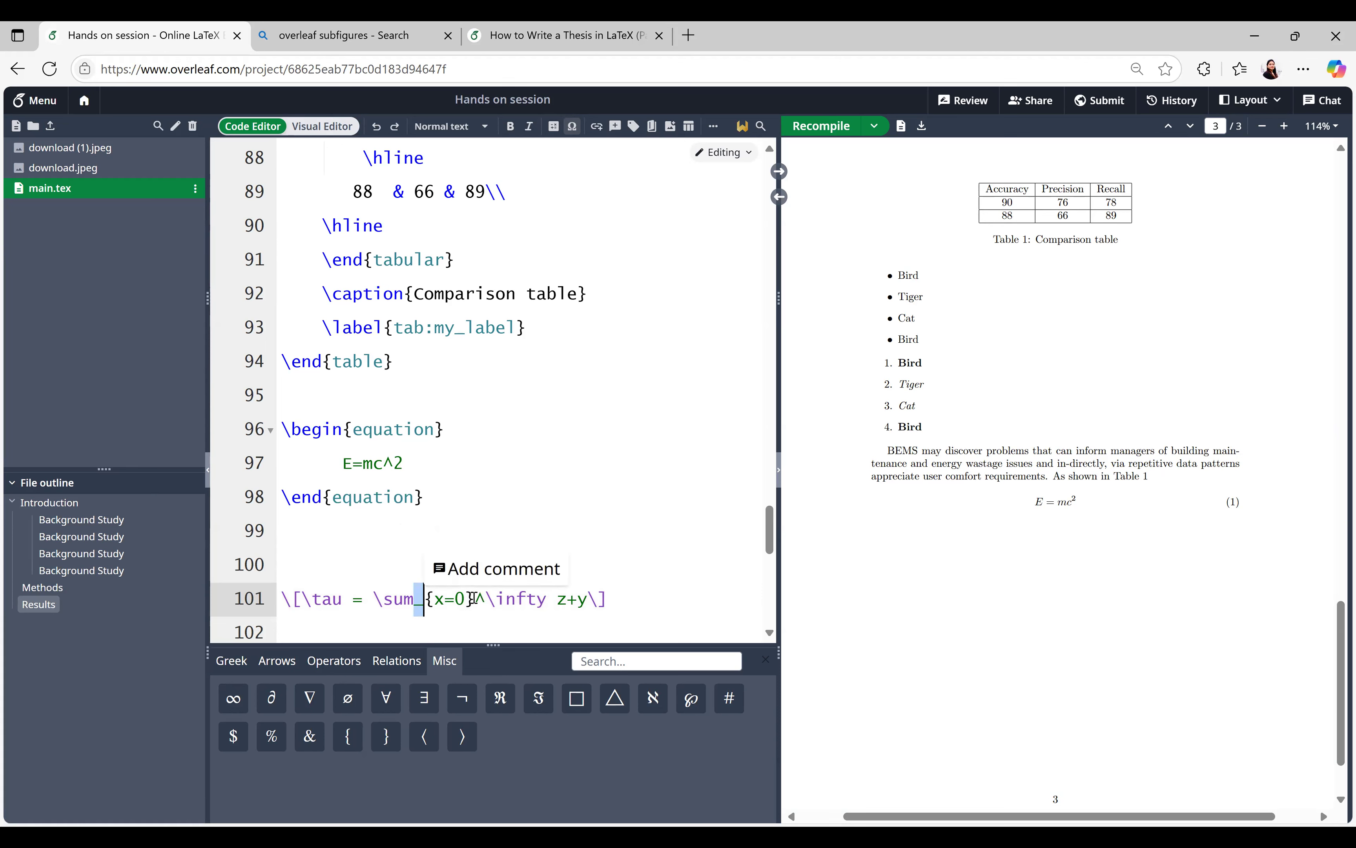
pyautogui.moveTo(474, 599); pyautogui.dragTo(546, 600)
pyautogui.click(485, 599)
pyautogui.click(486, 600)
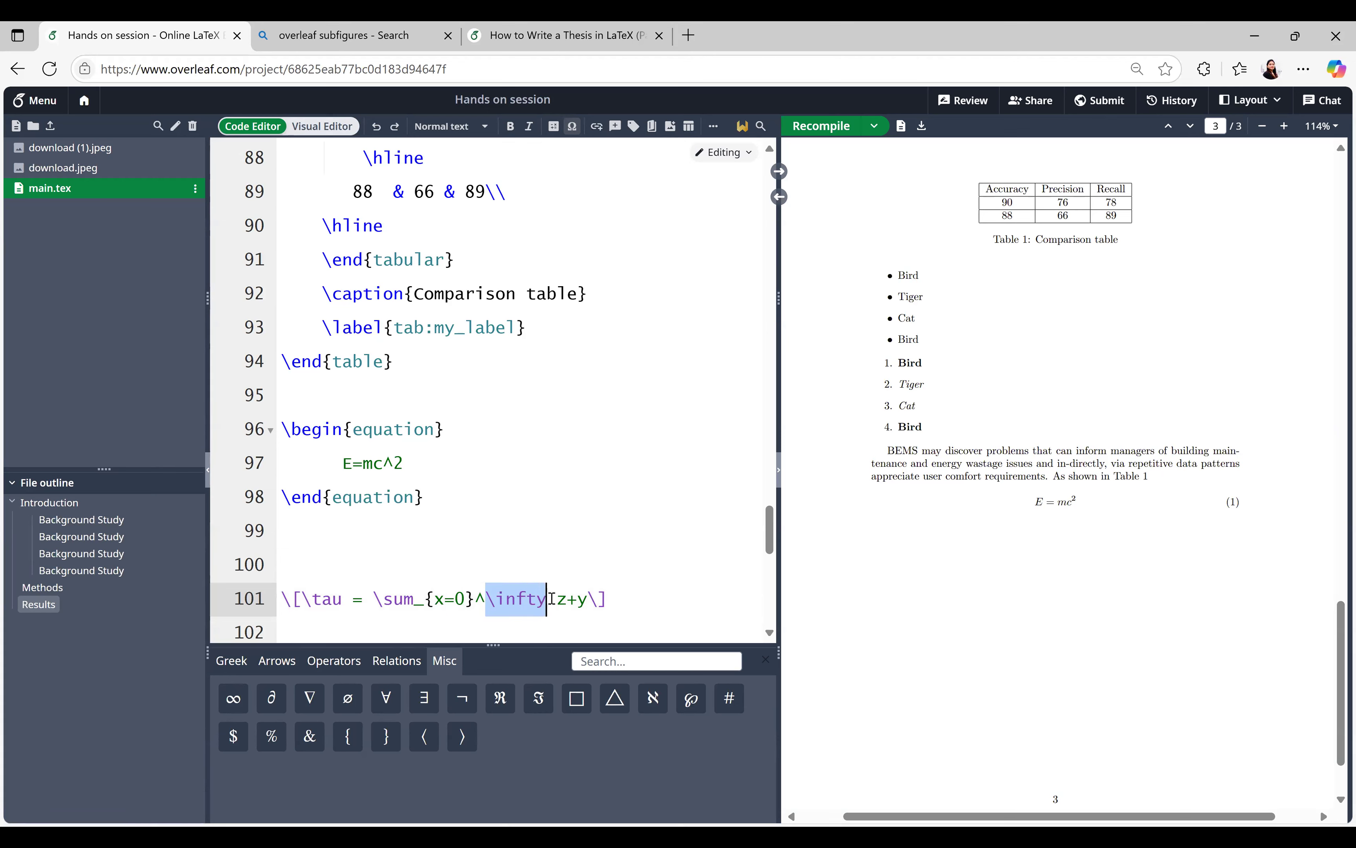
pyautogui.moveTo(374, 600); pyautogui.dragTo(542, 605)
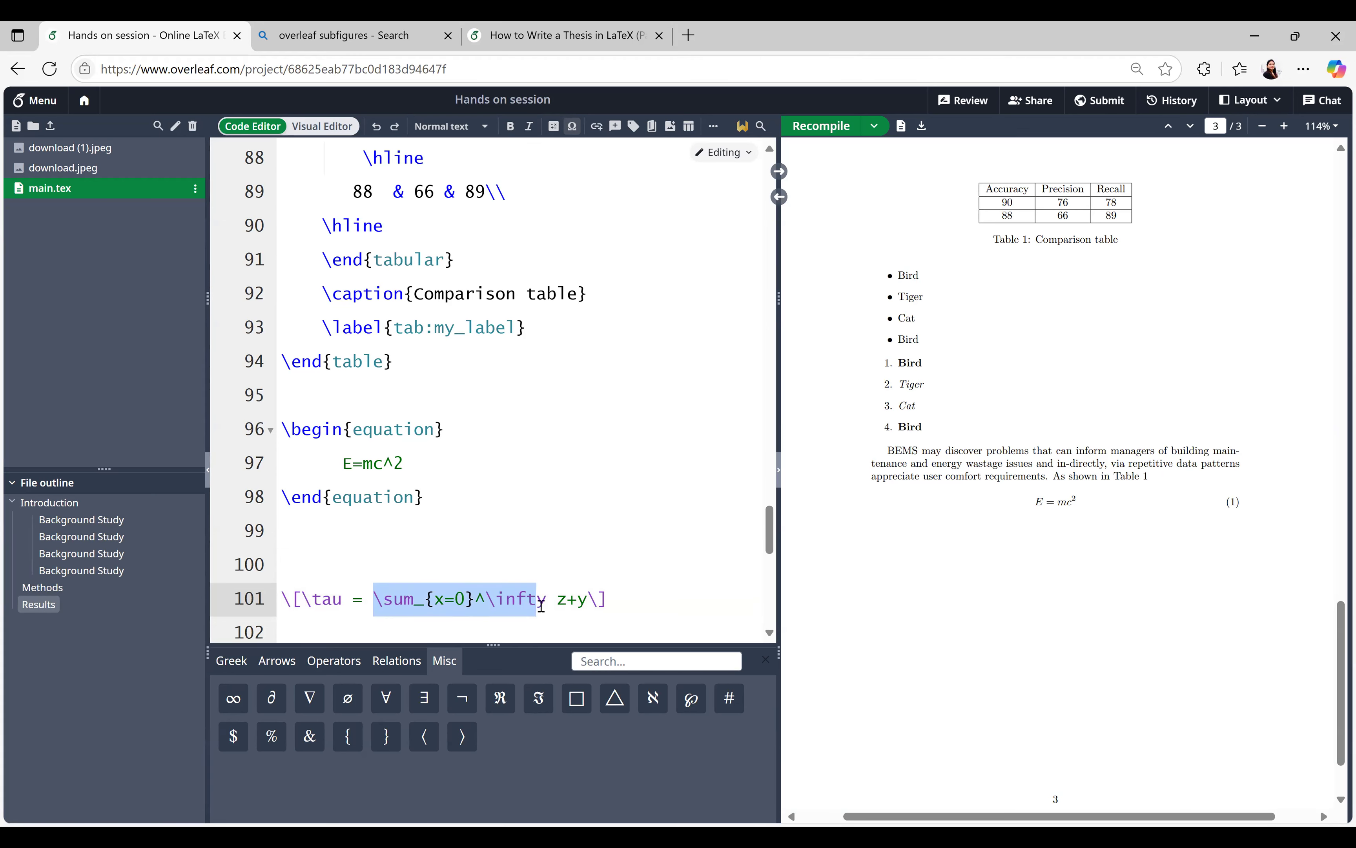
pyautogui.click(642, 603)
pyautogui.click(825, 130)
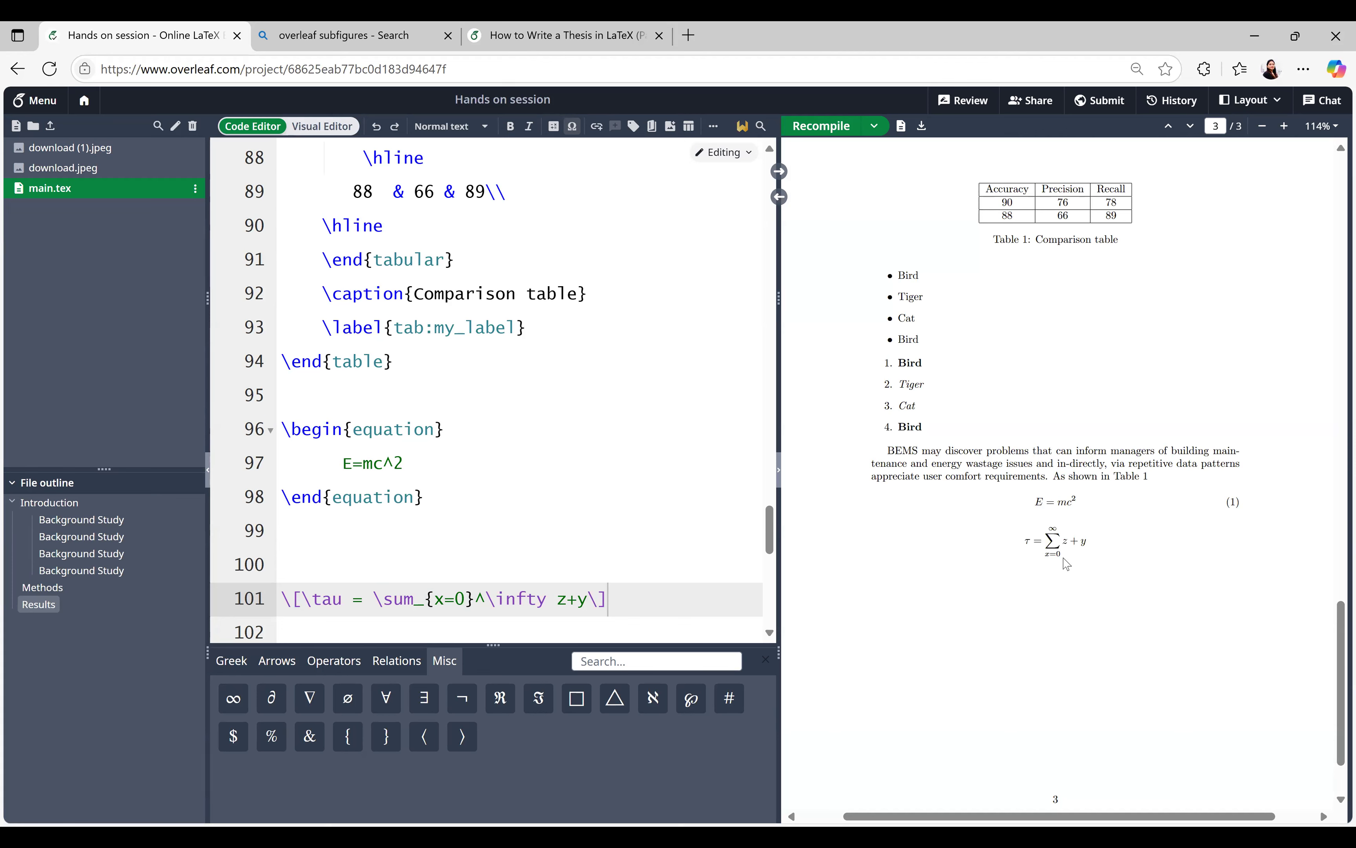
# Add four blank lines below the tau formula and place the cursor on the second one
pyautogui.click(668, 595)
pyautogui.press('Return')
pyautogui.press('Return')
pyautogui.press('Return')
pyautogui.press('Return')
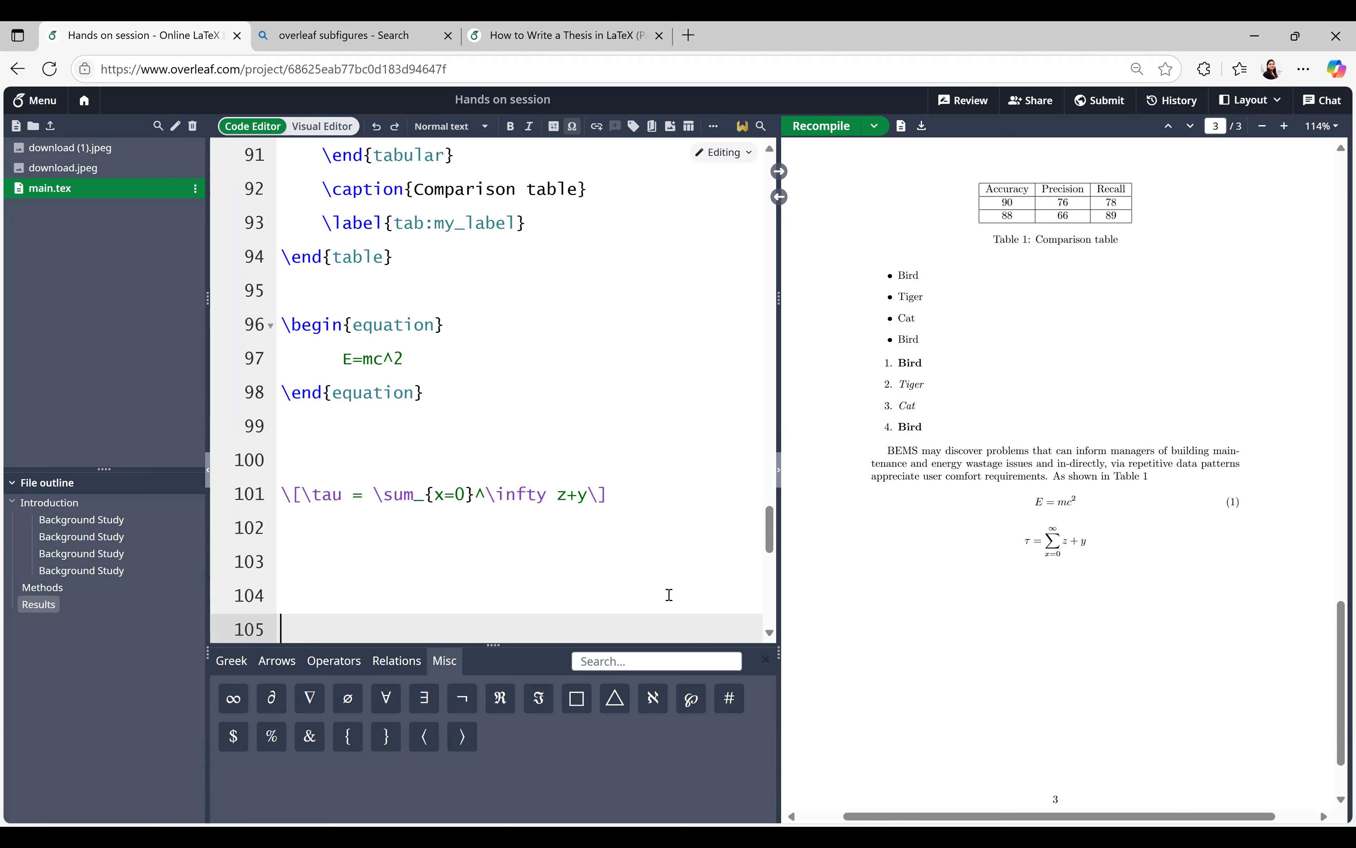
pyautogui.click(367, 561)
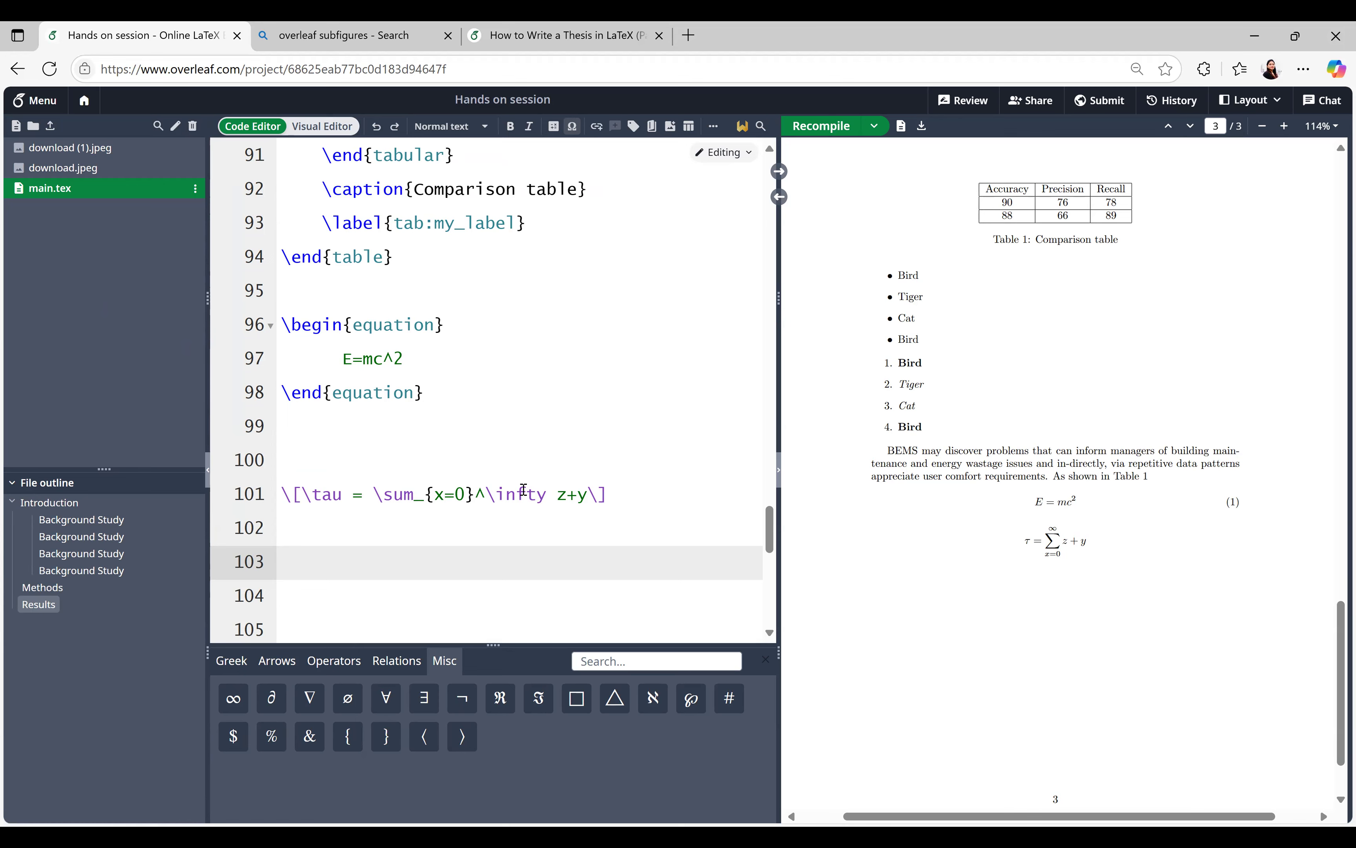
# Create a new project file named ref.bib and open it in the editor
pyautogui.scroll(-8, 523, 489)
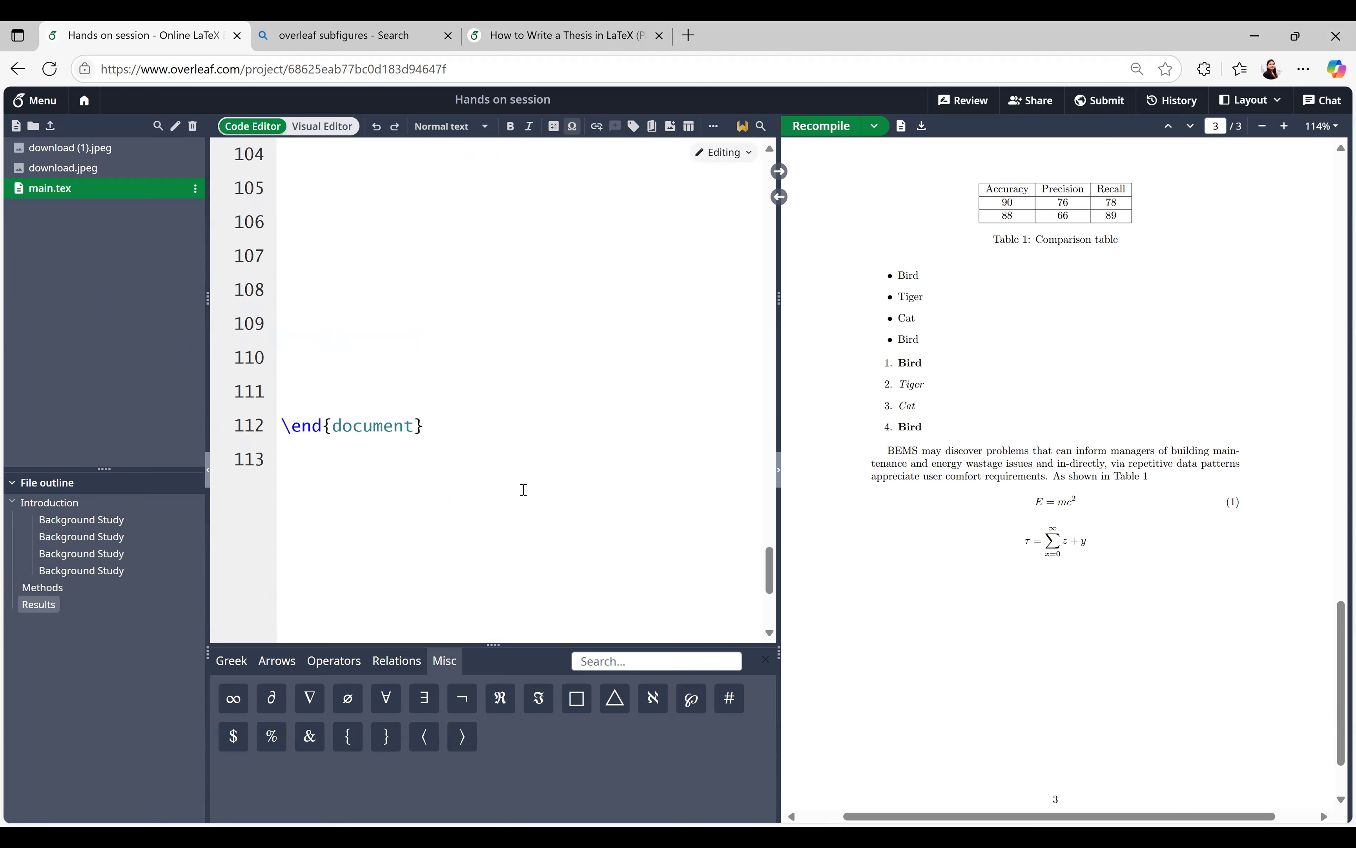
pyautogui.scroll(3, 523, 489)
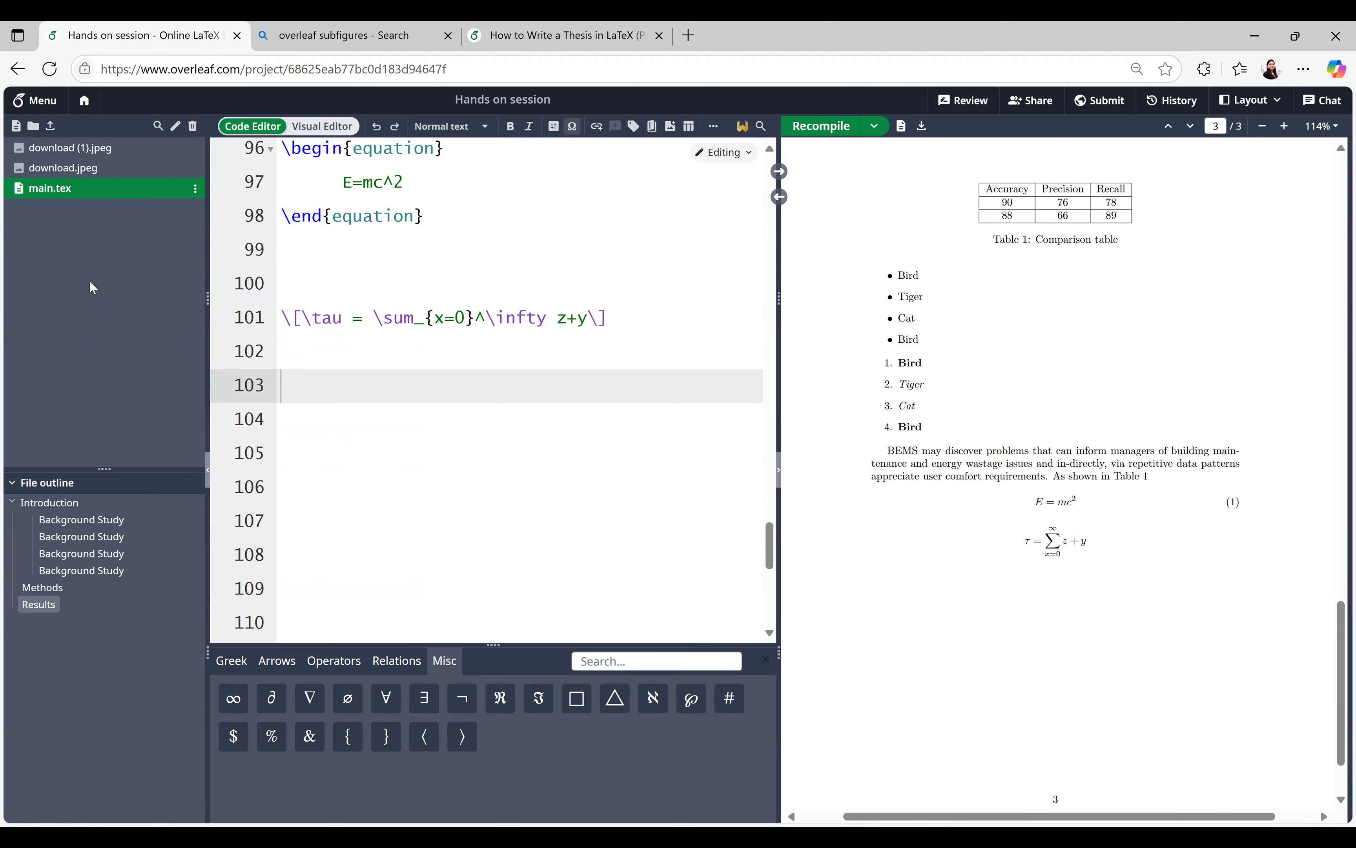
pyautogui.click(52, 125)
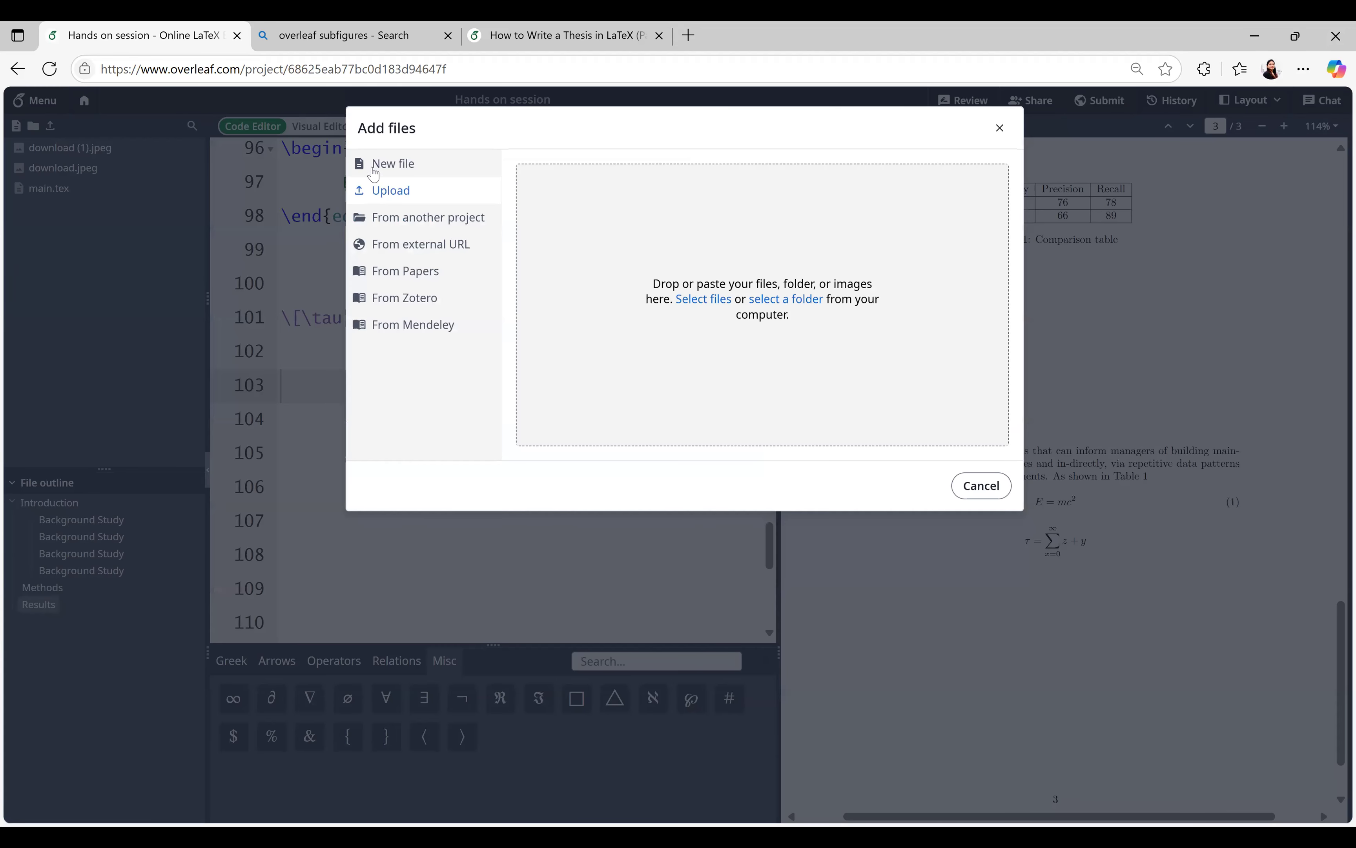
pyautogui.click(433, 167)
pyautogui.moveTo(667, 191); pyautogui.dragTo(517, 196)
pyautogui.write('re')
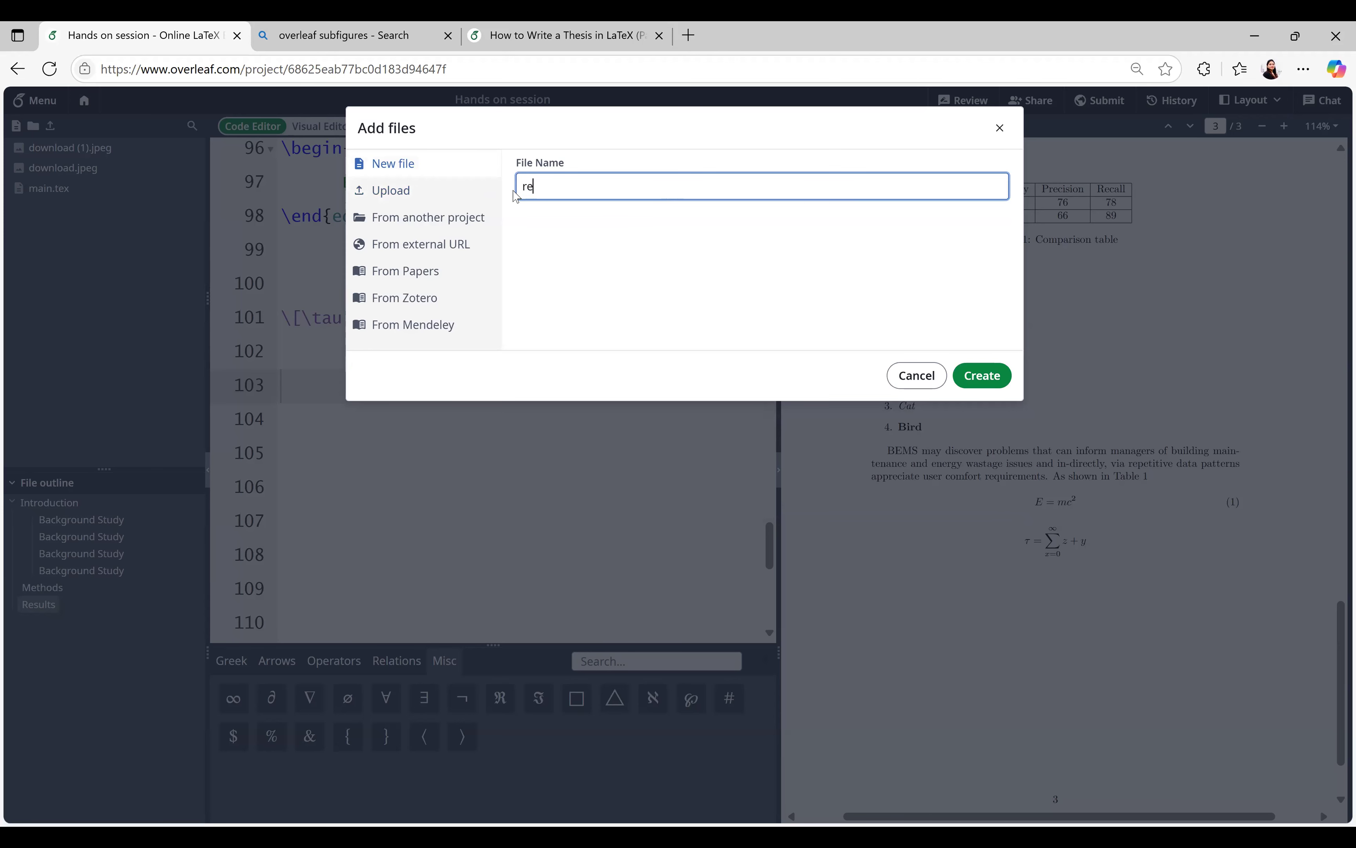
pyautogui.write('f.bib')
pyautogui.click(962, 377)
pyautogui.click(31, 216)
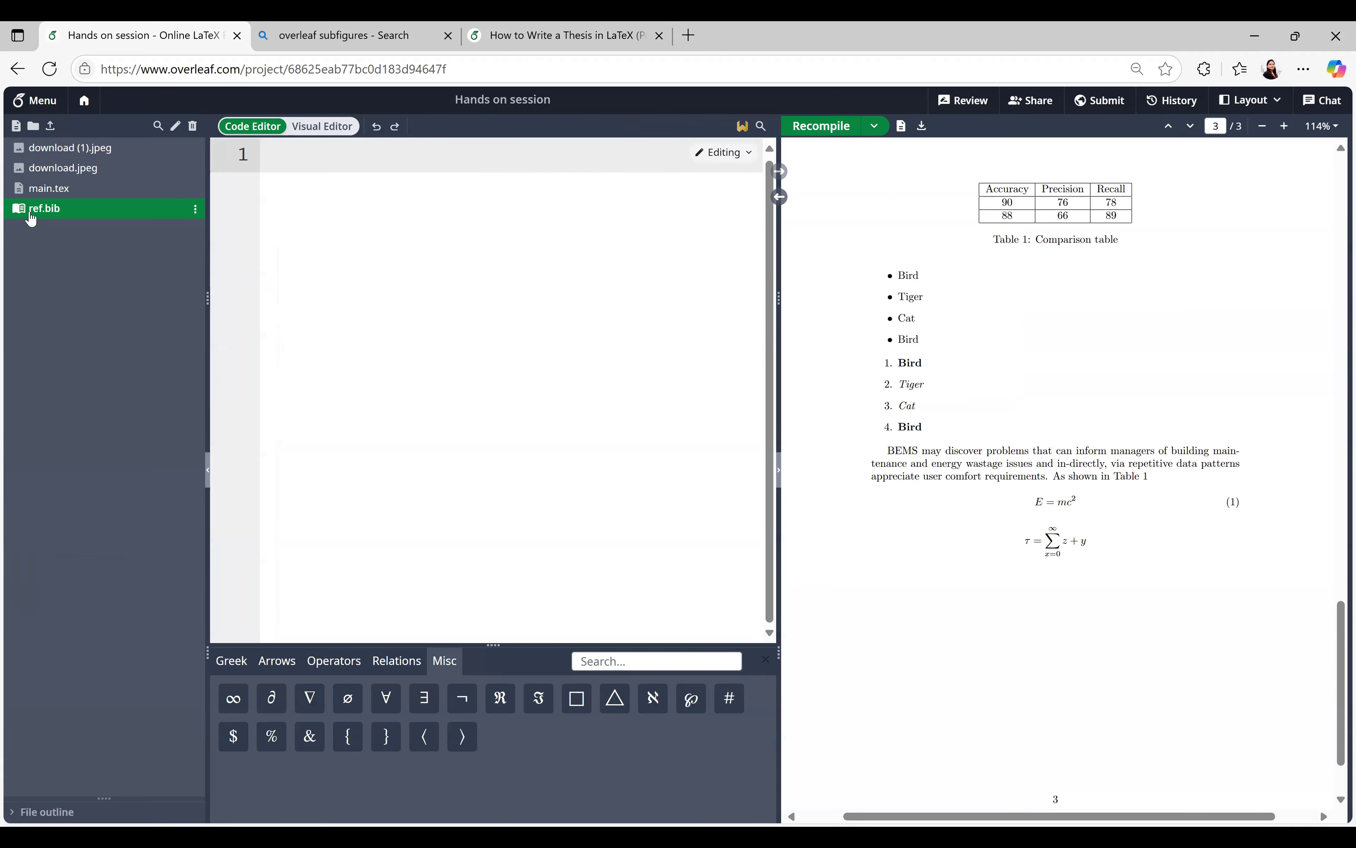
pyautogui.click(689, 35)
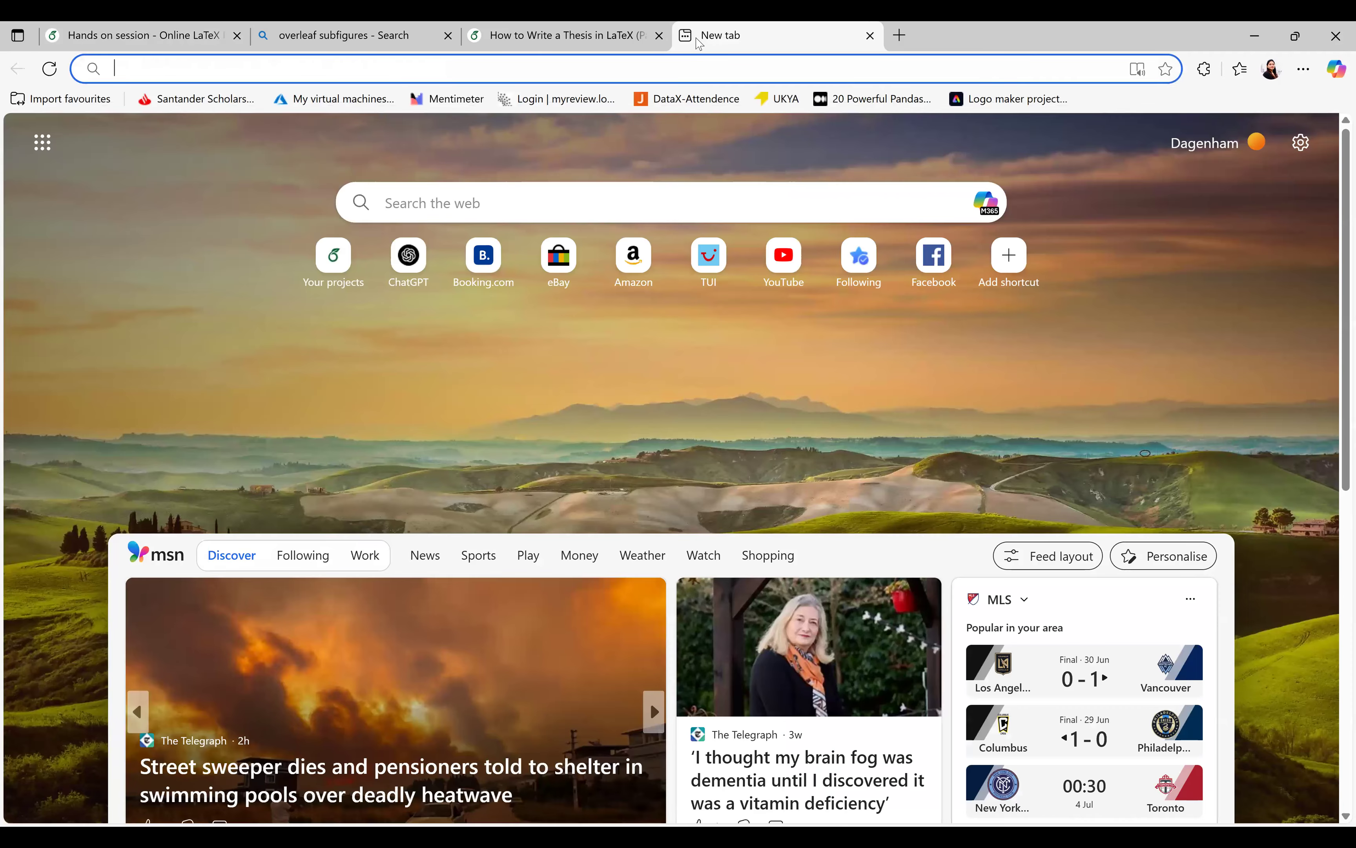
pyautogui.write('m')
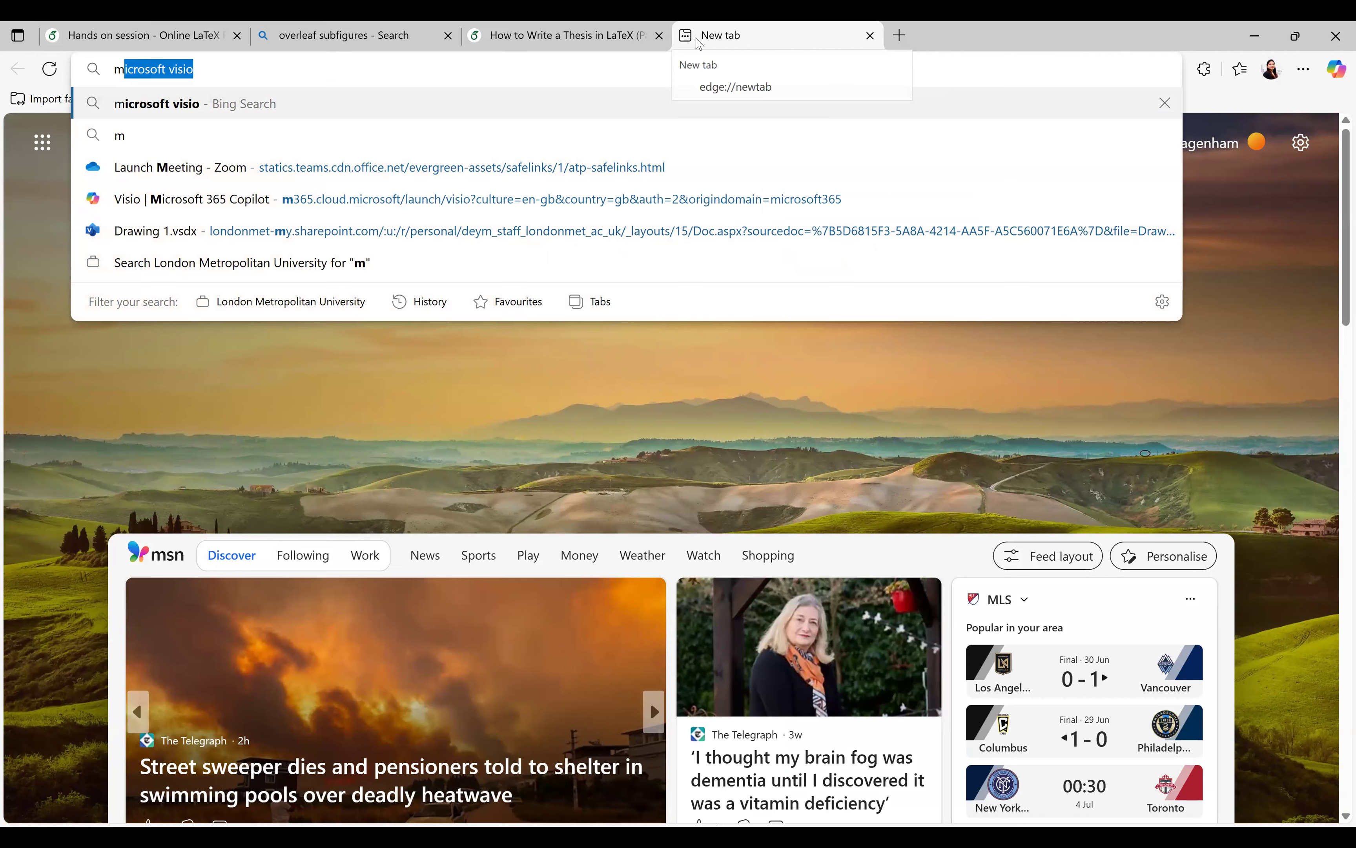
pyautogui.write('aitreyee')
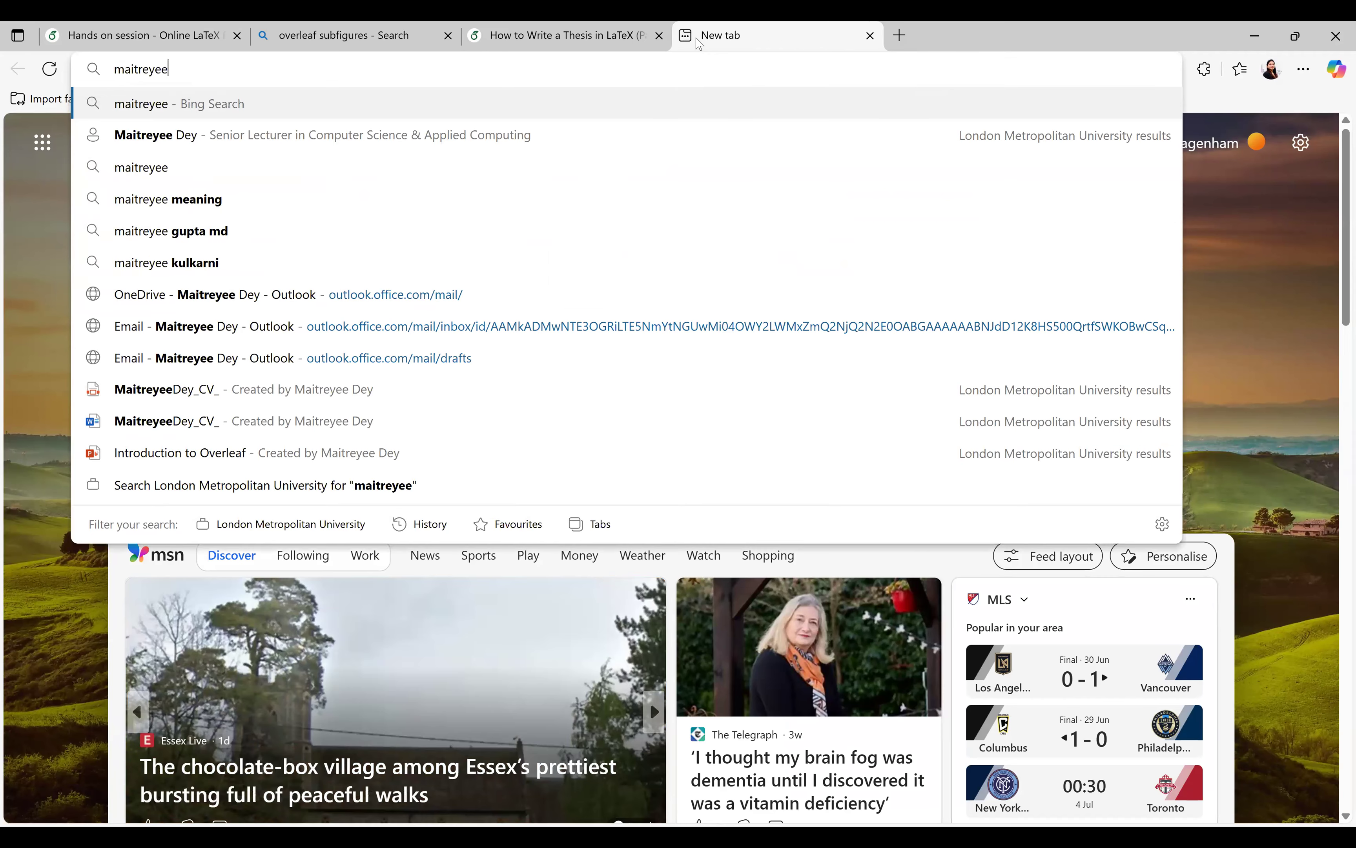
pyautogui.write(' dey goo')
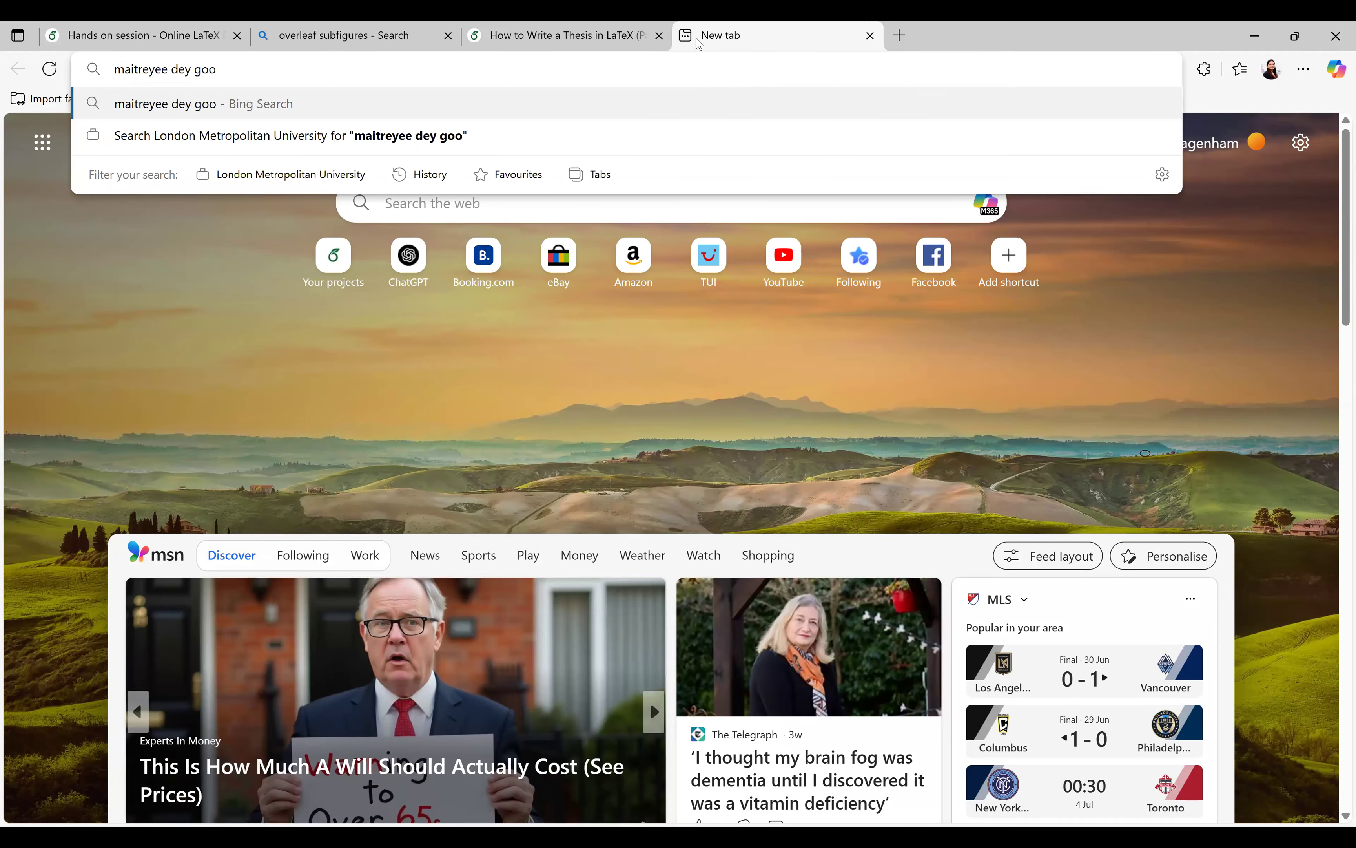
pyautogui.write('gle schilar')
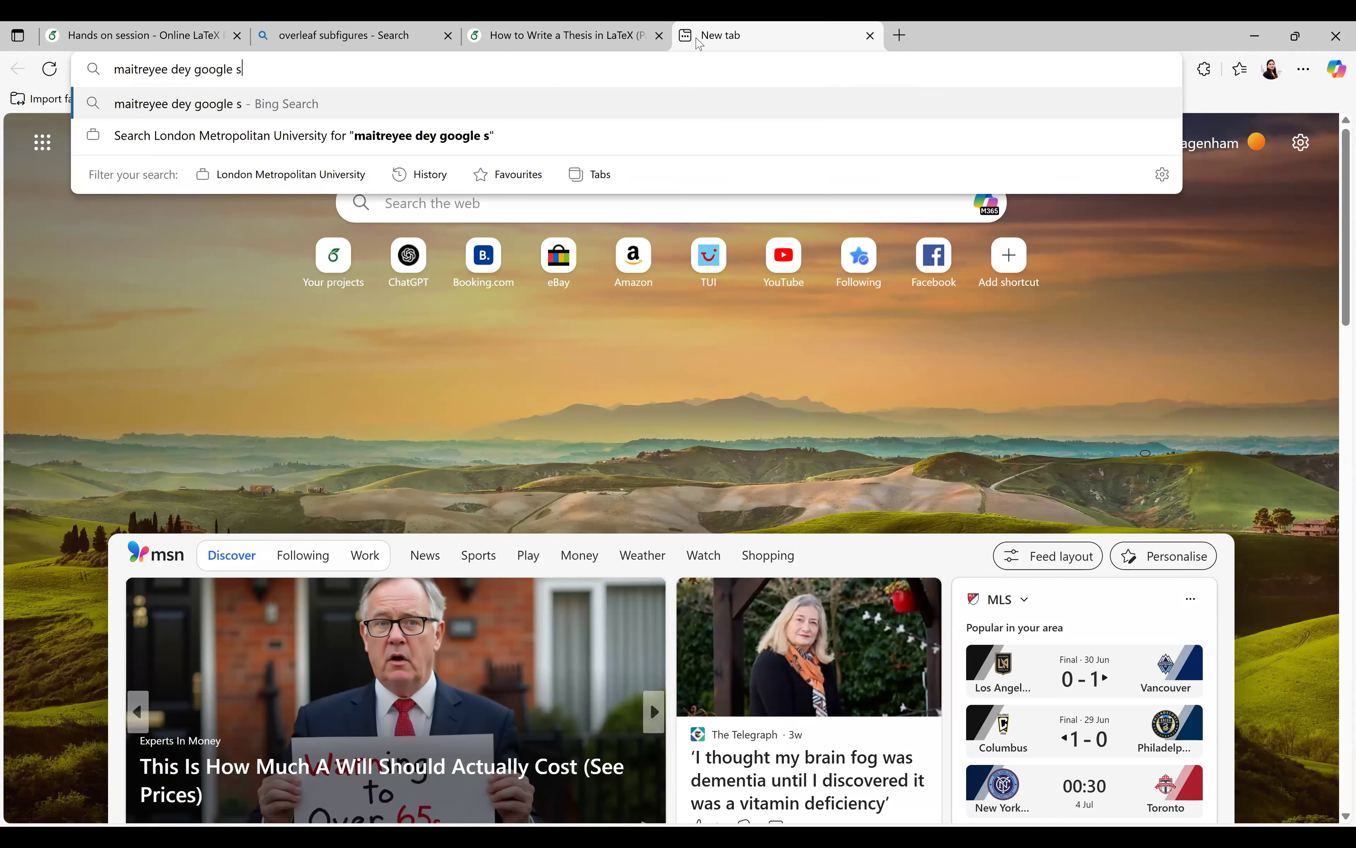
pyautogui.press('BackSpace')
pyautogui.press('BackSpace')
pyautogui.press('BackSpace')
pyautogui.press('BackSpace')
pyautogui.press('BackSpace')
pyautogui.press('BackSpace')
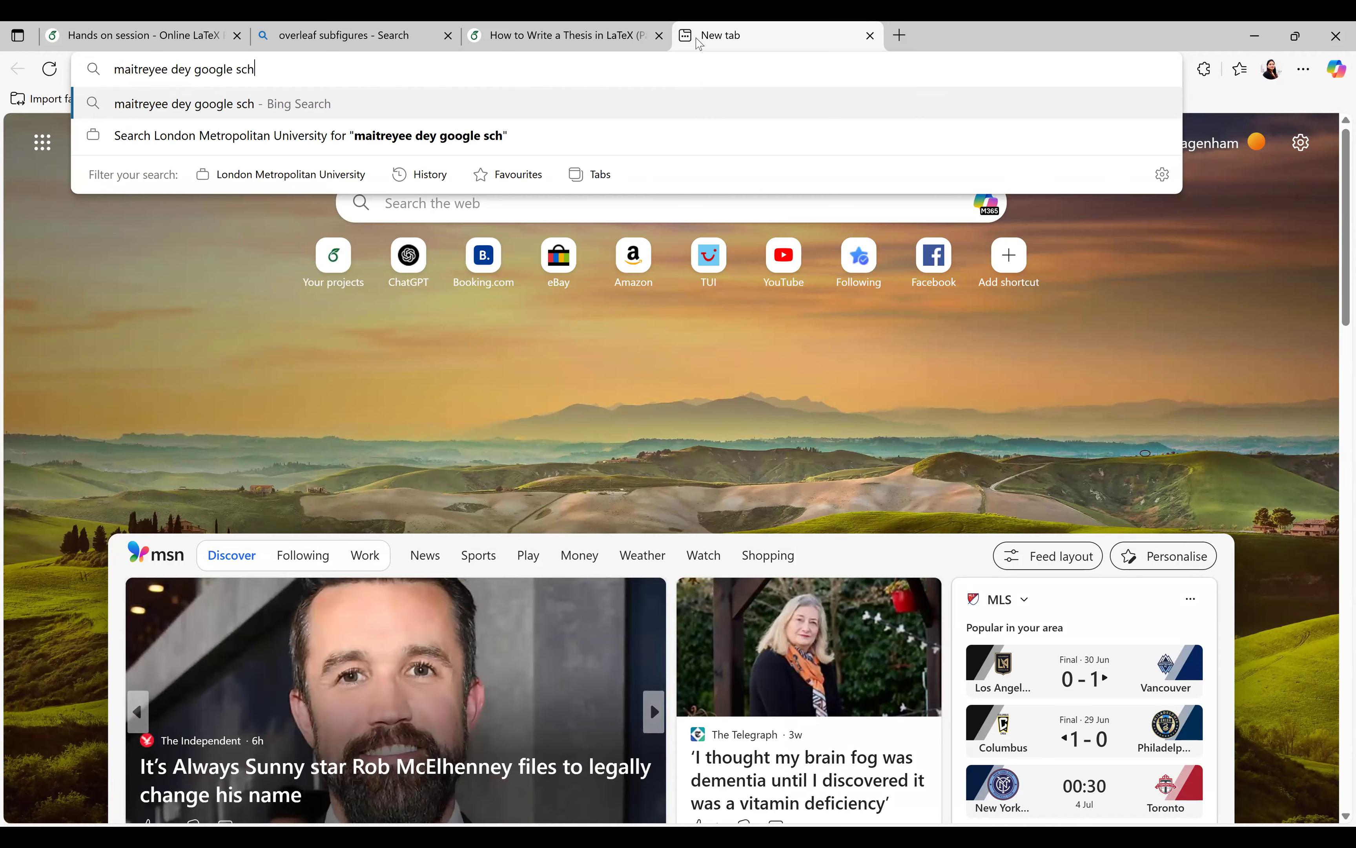
pyautogui.press('BackSpace')
pyautogui.press('BackSpace')
pyautogui.press('BackSpace')
pyautogui.press('BackSpace')
pyautogui.press('BackSpace')
pyautogui.press('BackSpace')
pyautogui.press('BackSpace')
pyautogui.press('BackSpace')
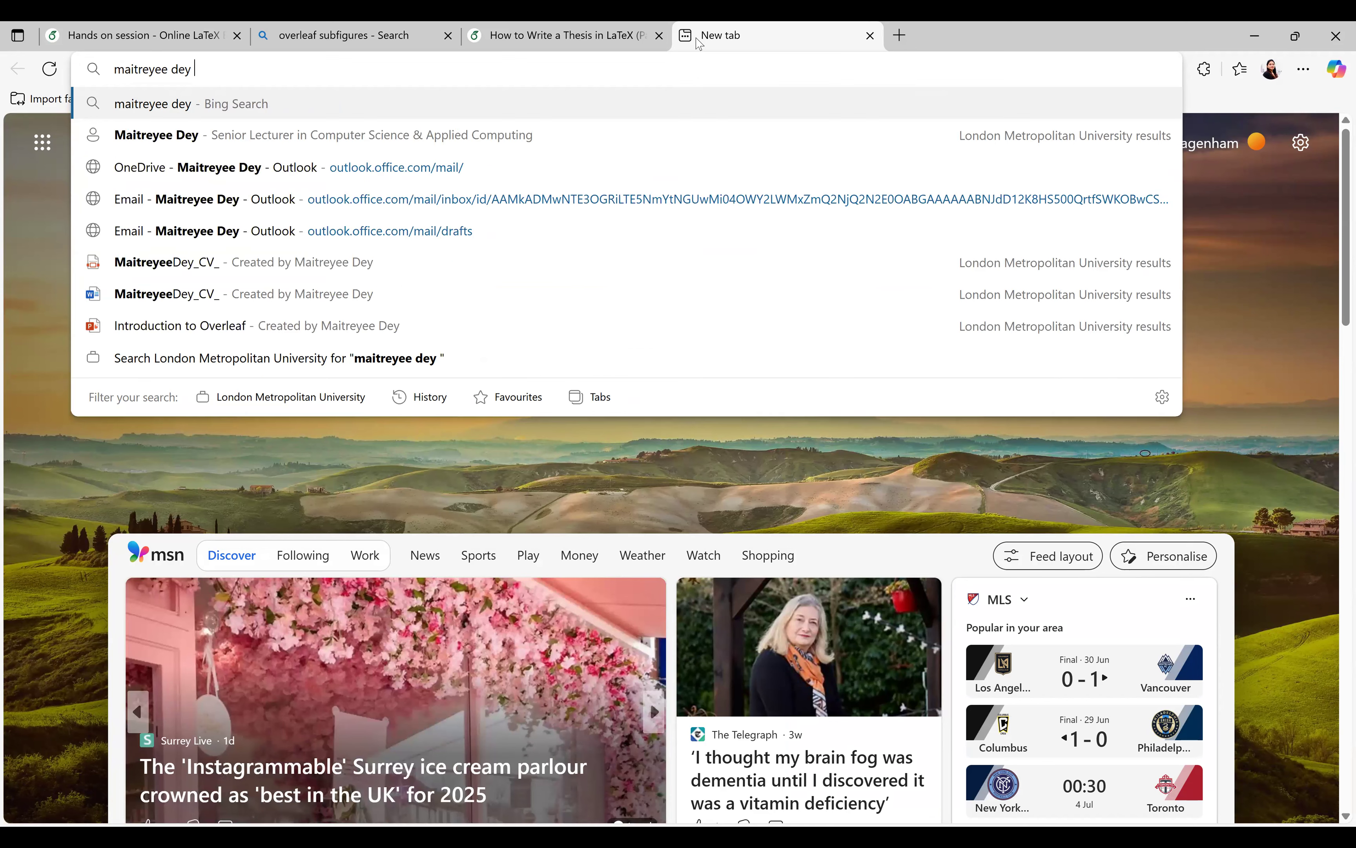
pyautogui.press('BackSpace')
pyautogui.press('BackSpace')
pyautogui.press('BackSpace')
pyautogui.press('BackSpace')
pyautogui.press('BackSpace')
pyautogui.press('BackSpace')
pyautogui.press('BackSpace')
pyautogui.press('BackSpace')
pyautogui.press('BackSpace')
pyautogui.press('BackSpace')
pyautogui.press('BackSpace')
pyautogui.press('BackSpace')
pyautogui.press('BackSpace')
pyautogui.press('BackSpace')
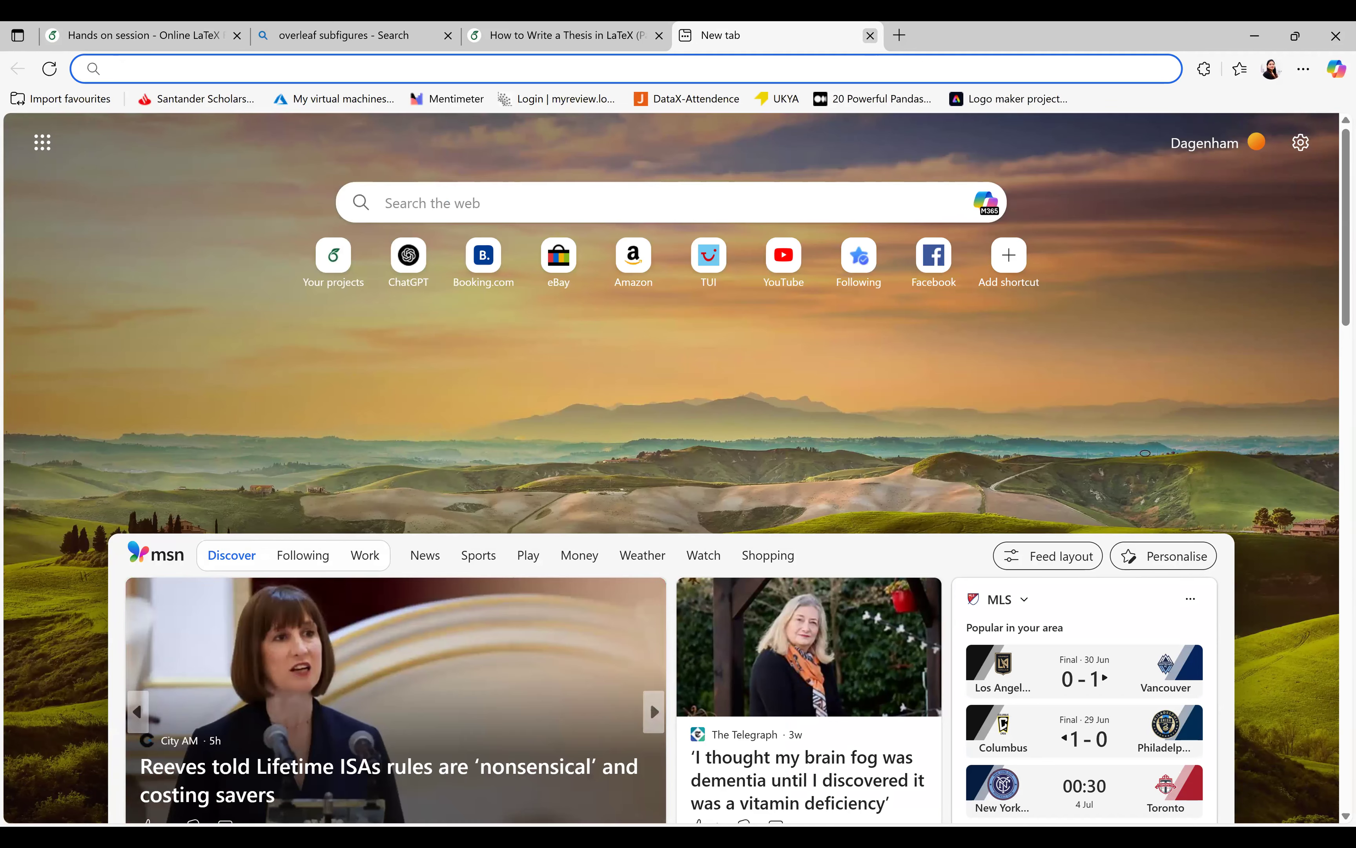
pyautogui.hotkey('ctrl', 'w')
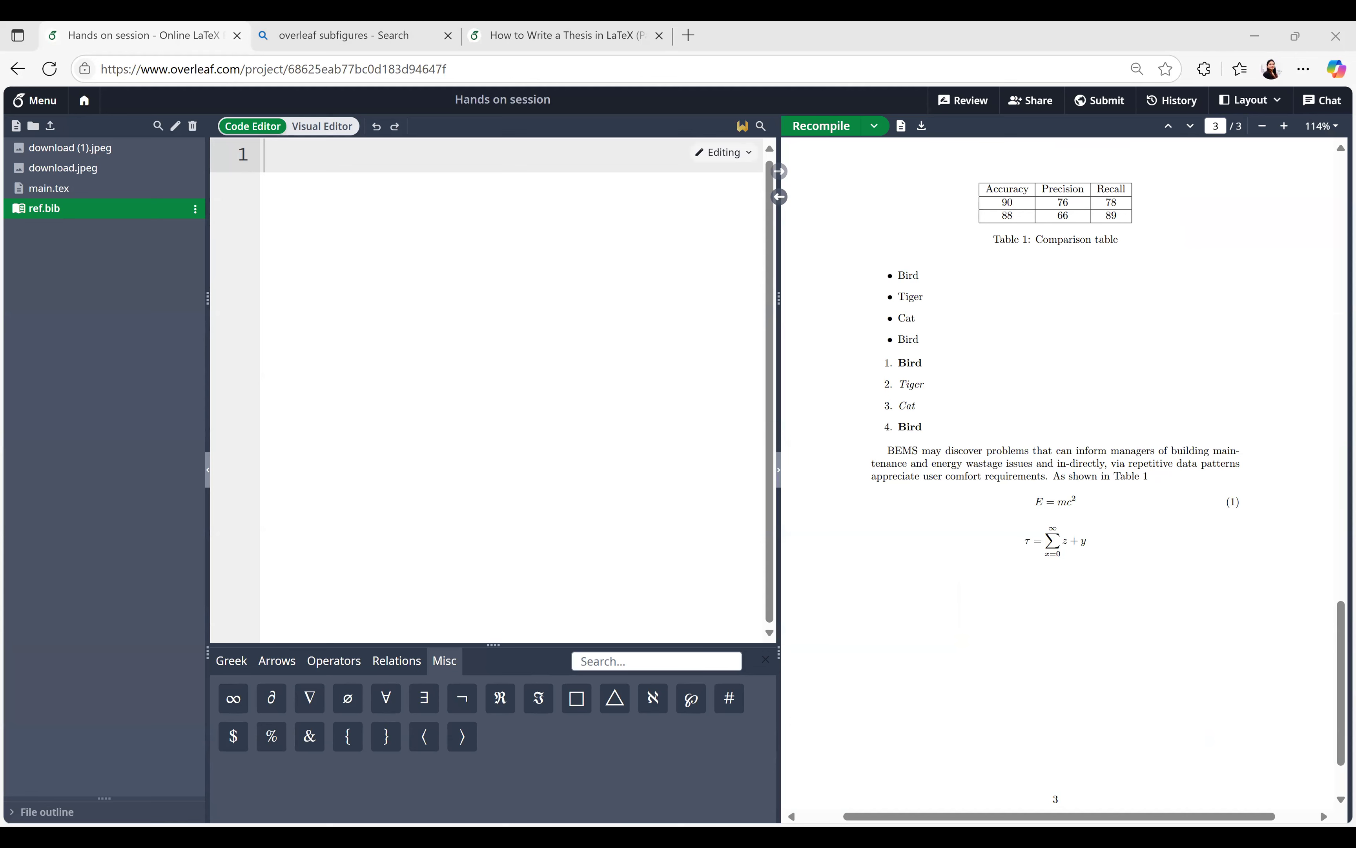
# Paste the BibTeX article entry for "Smart building creation in large scale HVAC environments through automated fault detection and diagnosis" into ref.bib, with blank lines after it
pyautogui.click(300, 169)
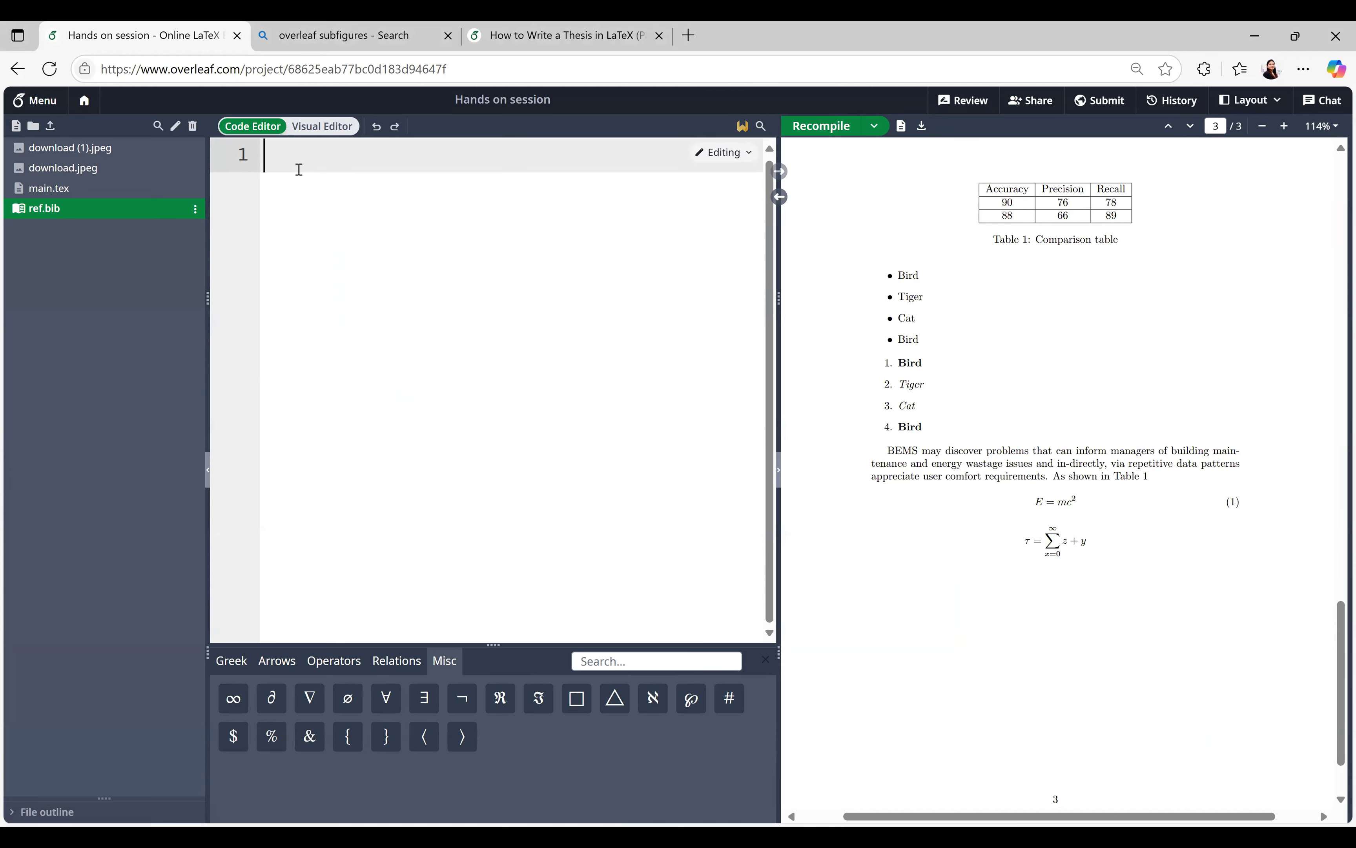
pyautogui.write('@article{dey2020smart,   title={Smart building creation in large scale HVAC environments through automated fault detection and diagnosis},   author={Dey, Maitreyee and Rana, Soumya Prakash and Dudley, Sandra},   journal={Future Generation Computer Systems},   volume={108},   pages={950--966},   year={2020},   publisher={Elsevier} }')
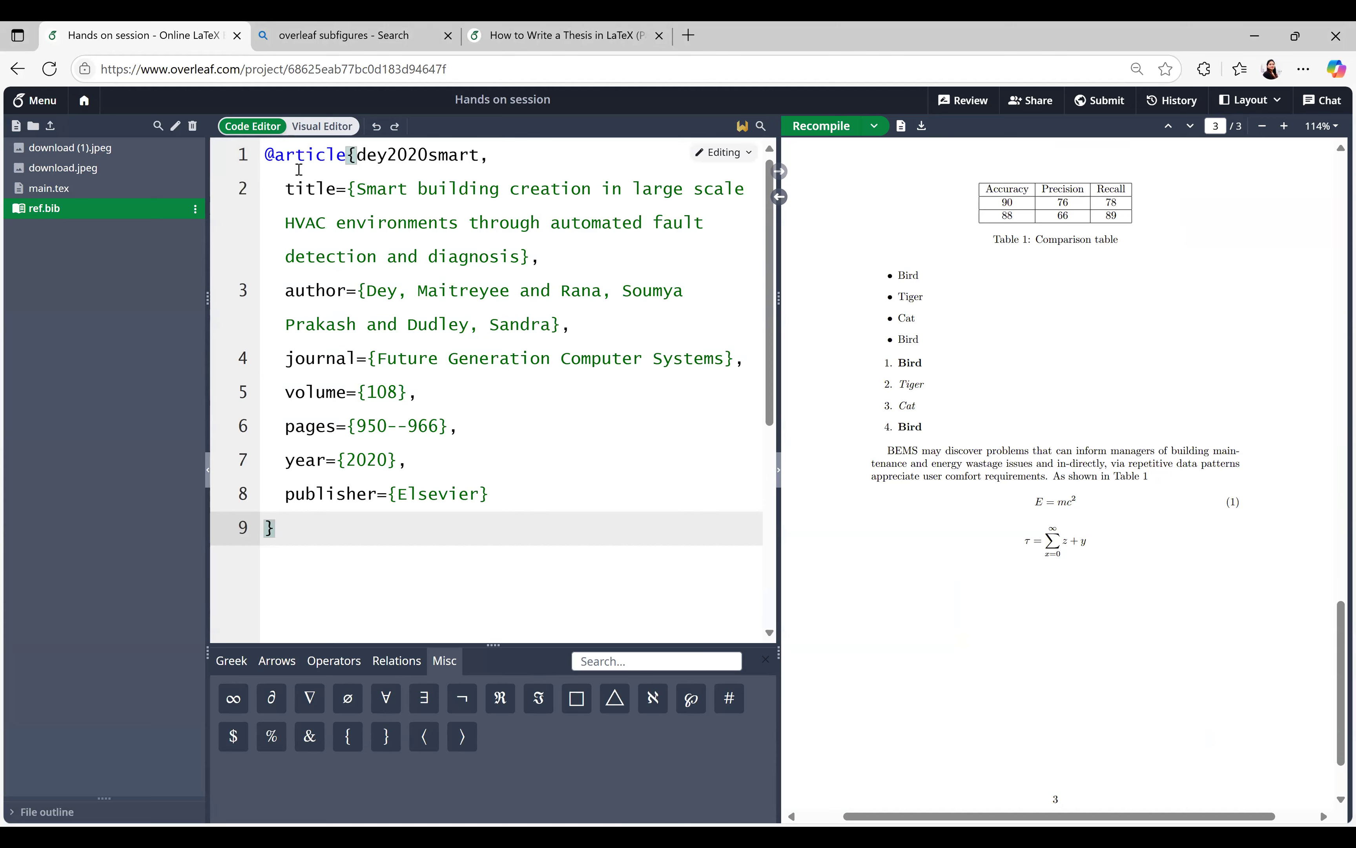
pyautogui.press('Return')
pyautogui.press('Return')
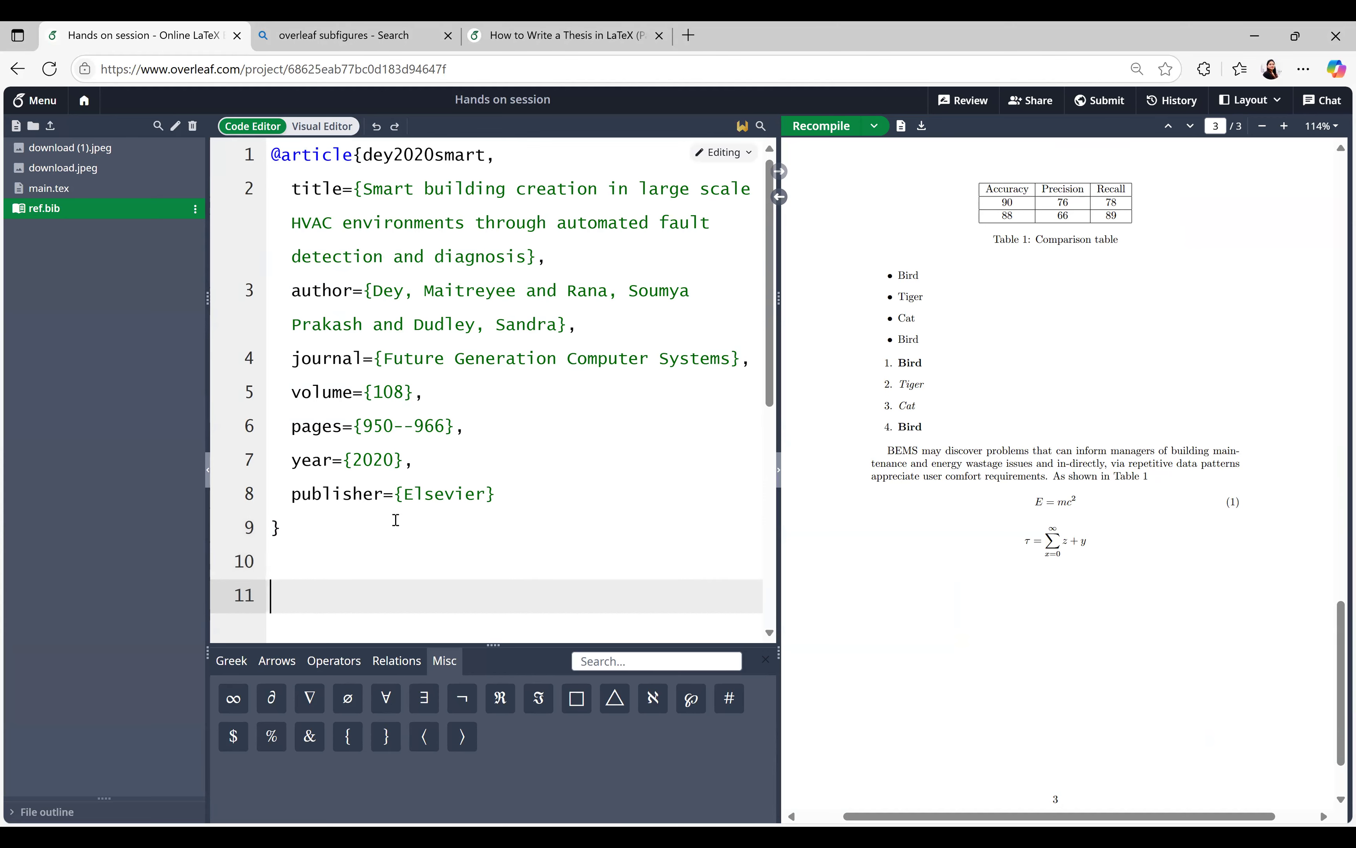
# Open main.tex and add \bibliographystyle{plain} two lines above \end{document}
pyautogui.click(41, 278)
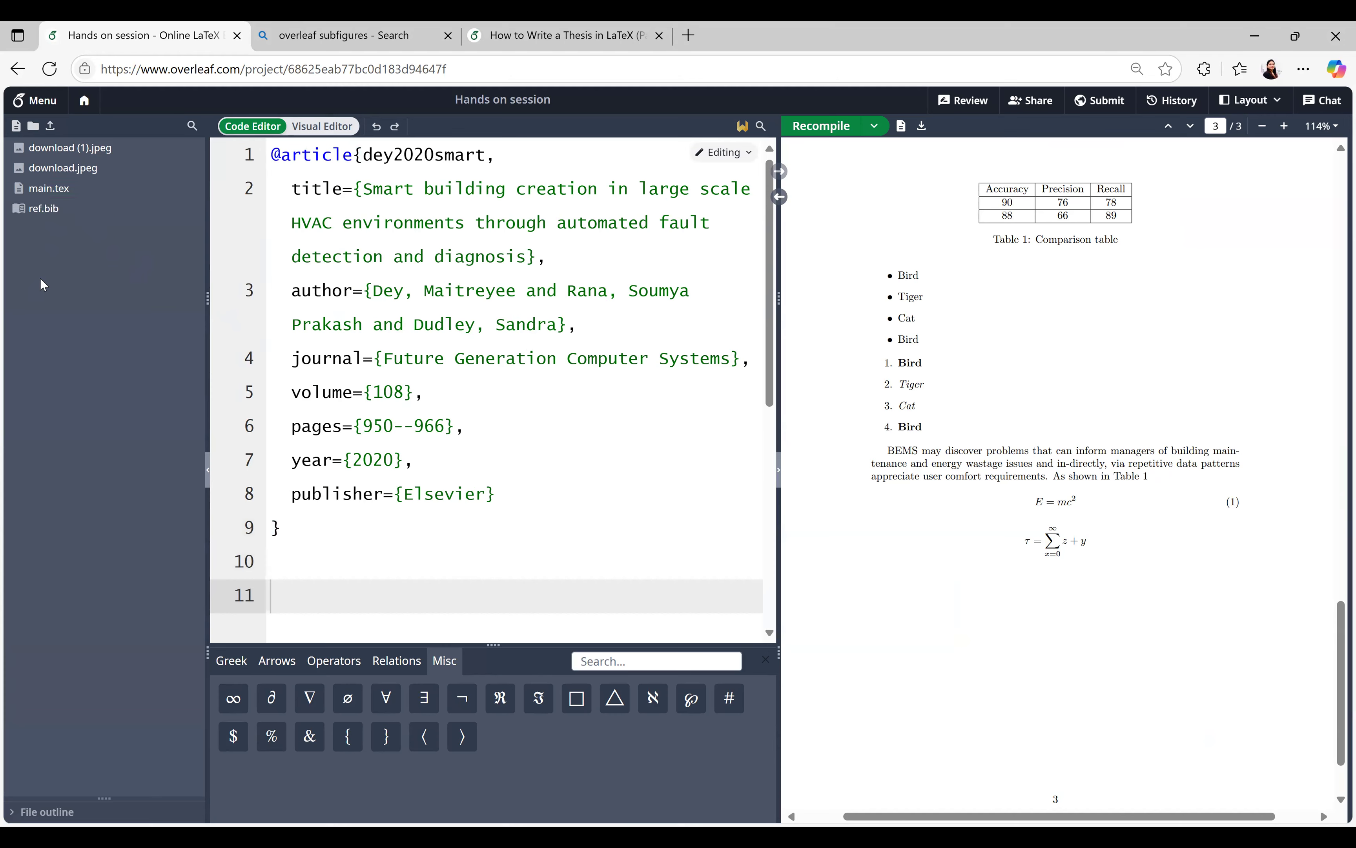
pyautogui.click(64, 188)
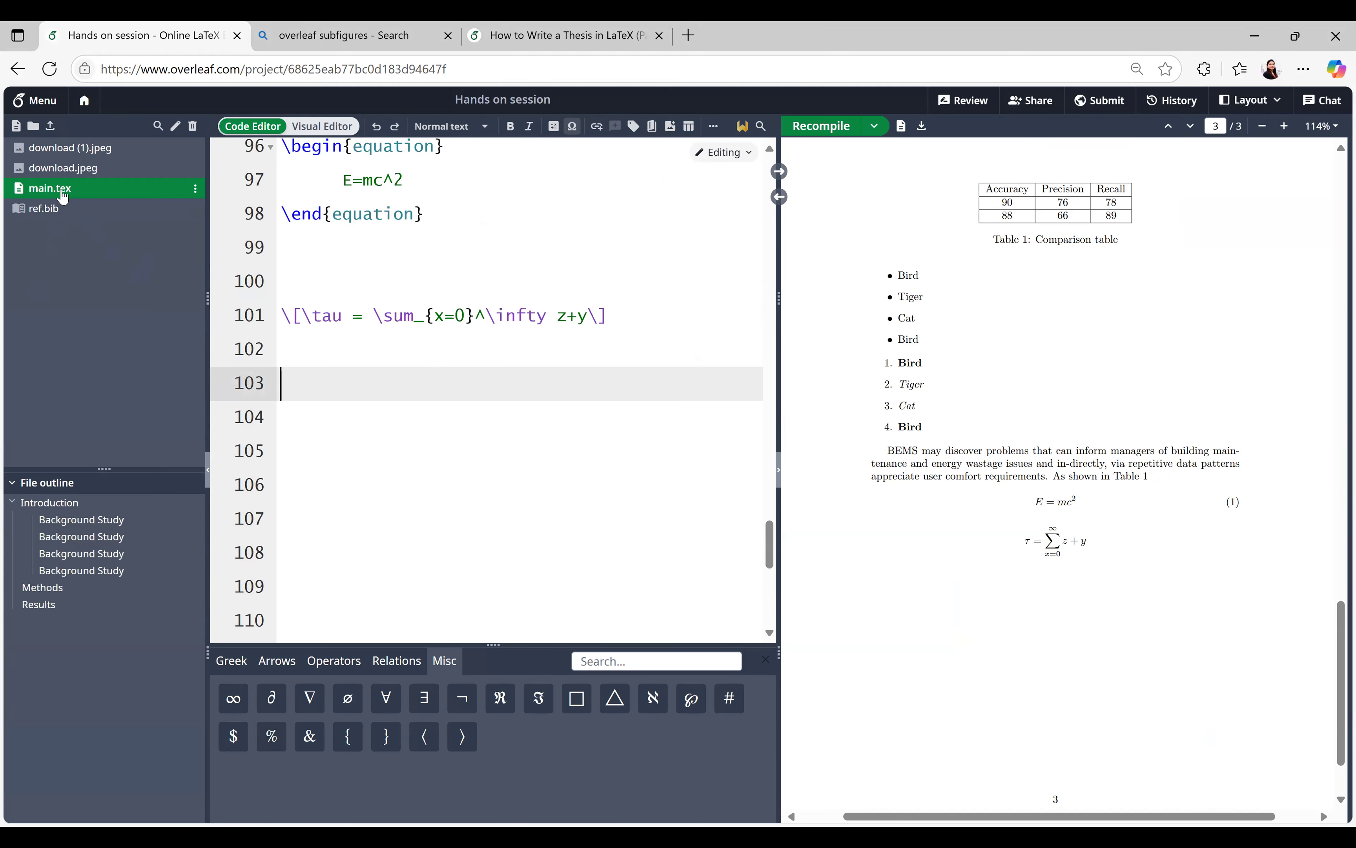
pyautogui.scroll(-3, 306, 406)
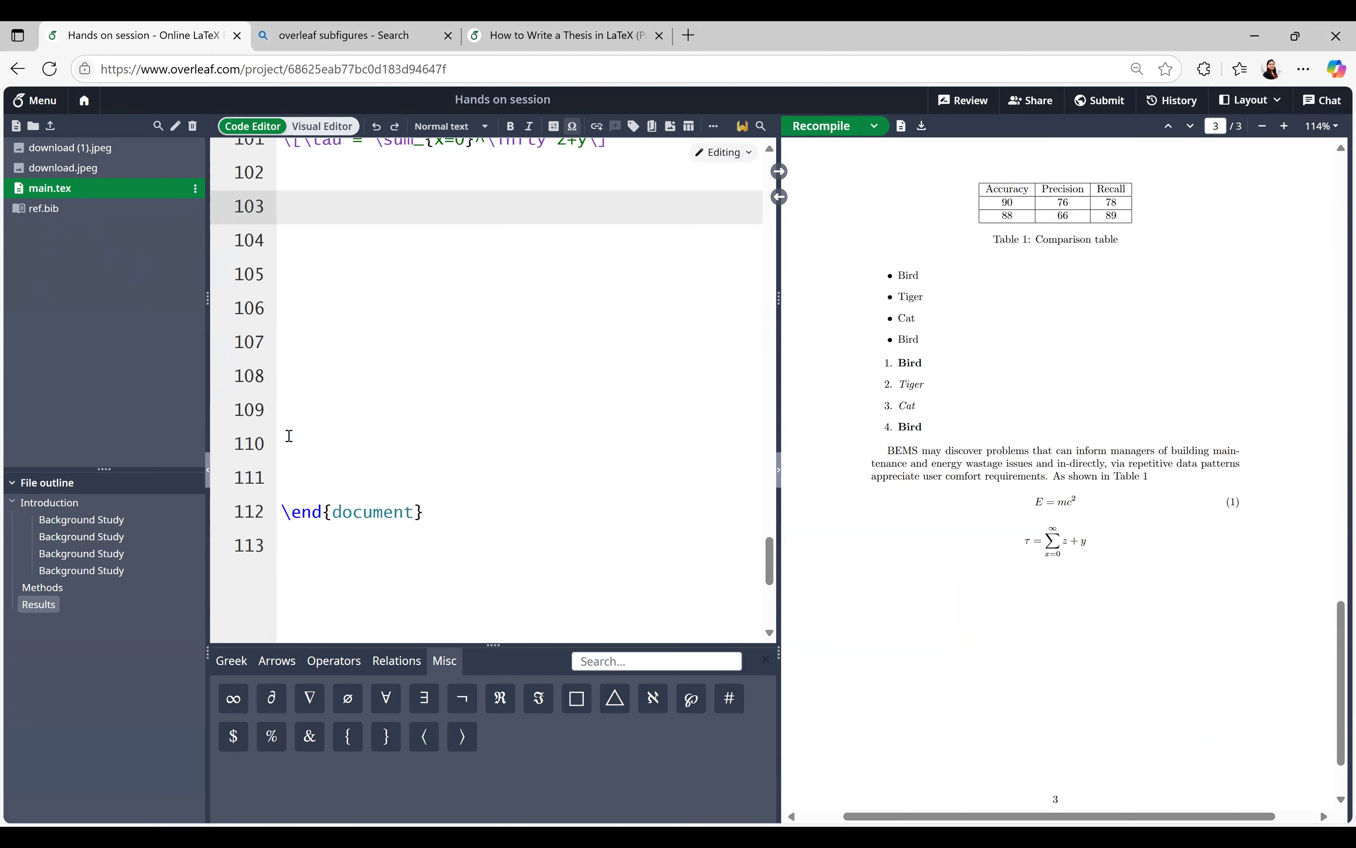
pyautogui.click(289, 436)
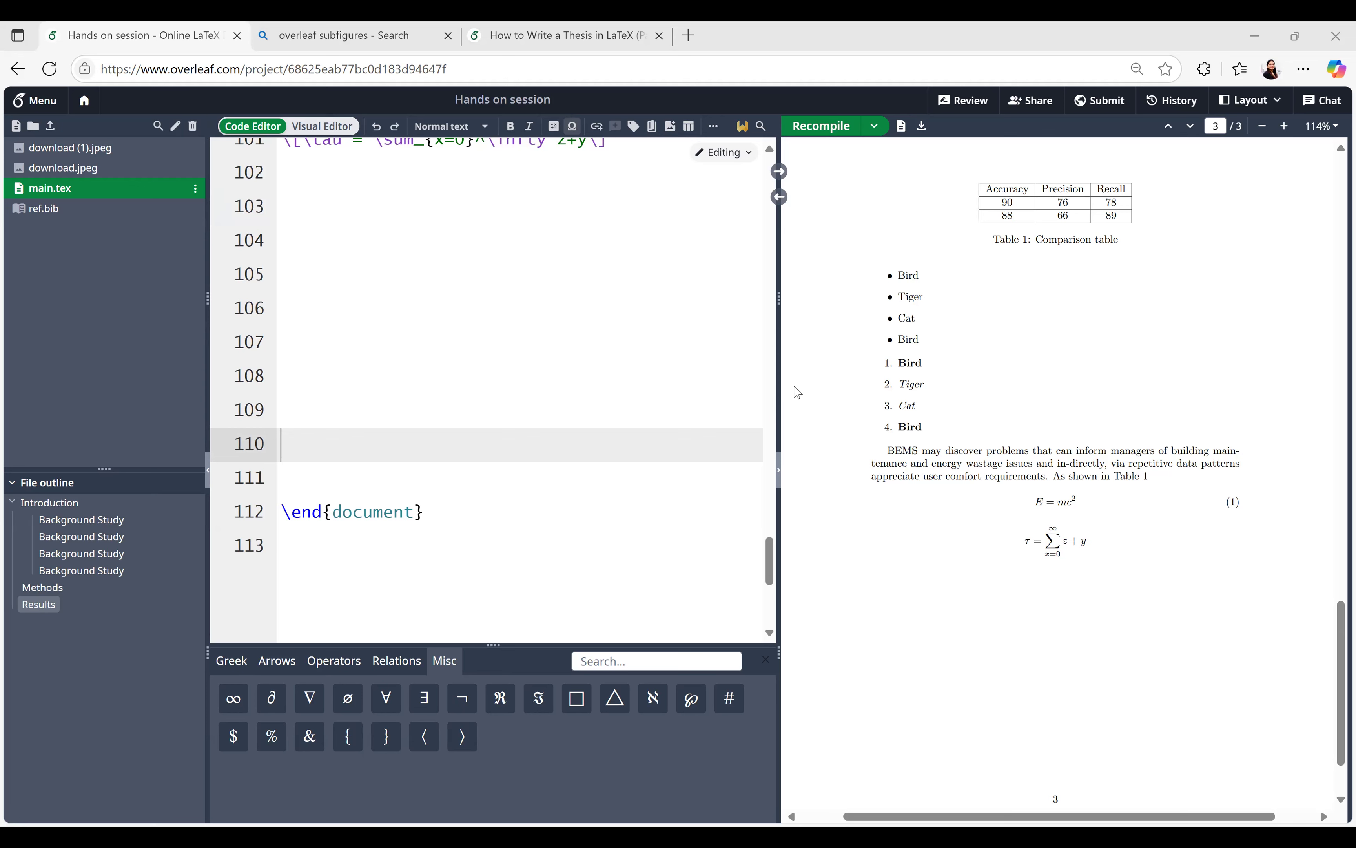
pyautogui.click(283, 446)
pyautogui.write('\\bibliographystyle{plain}')
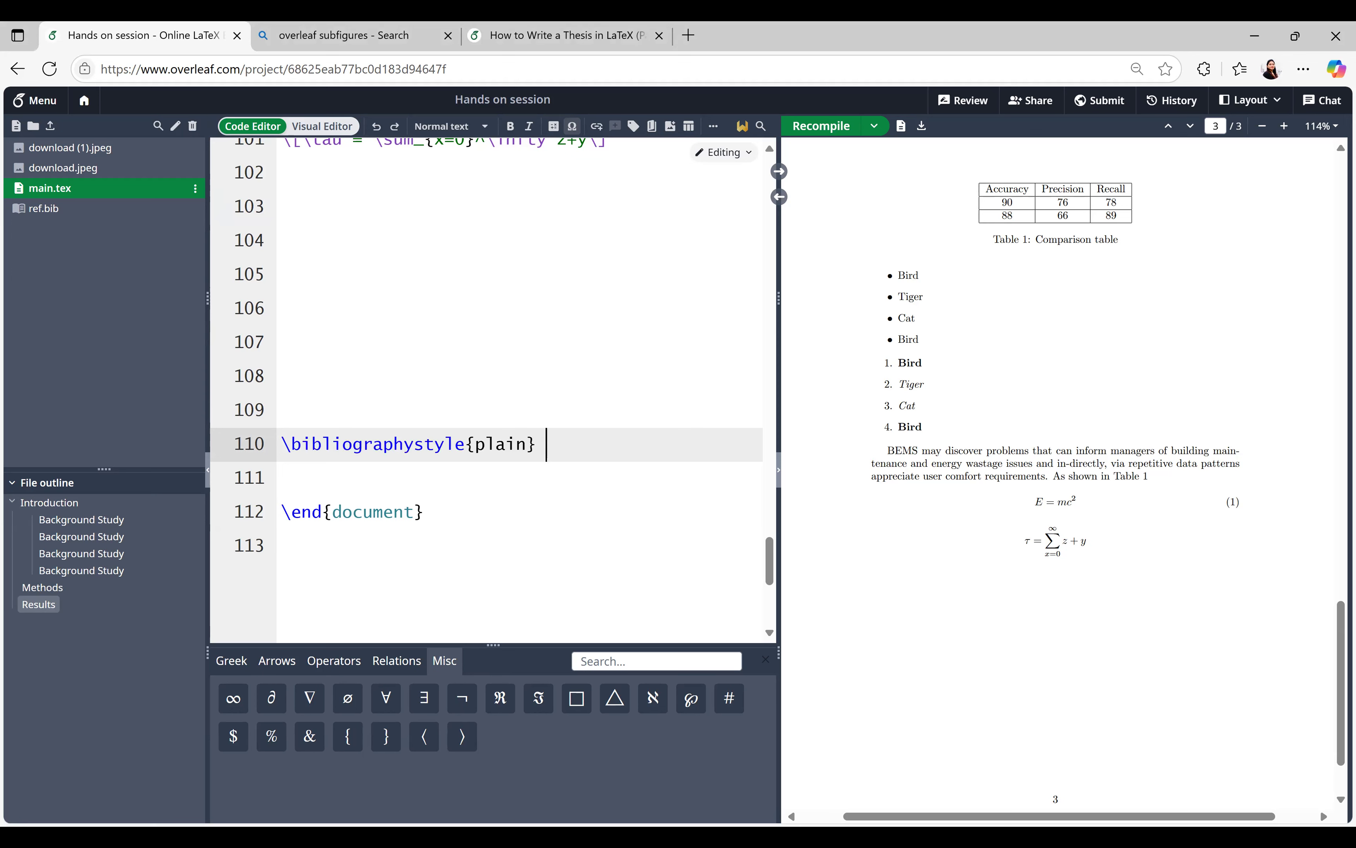
# Add \bibliography{ref} on the line directly above \end{document} and check it together with the bibliography style line
pyautogui.hotkey('alt', 'Tab')
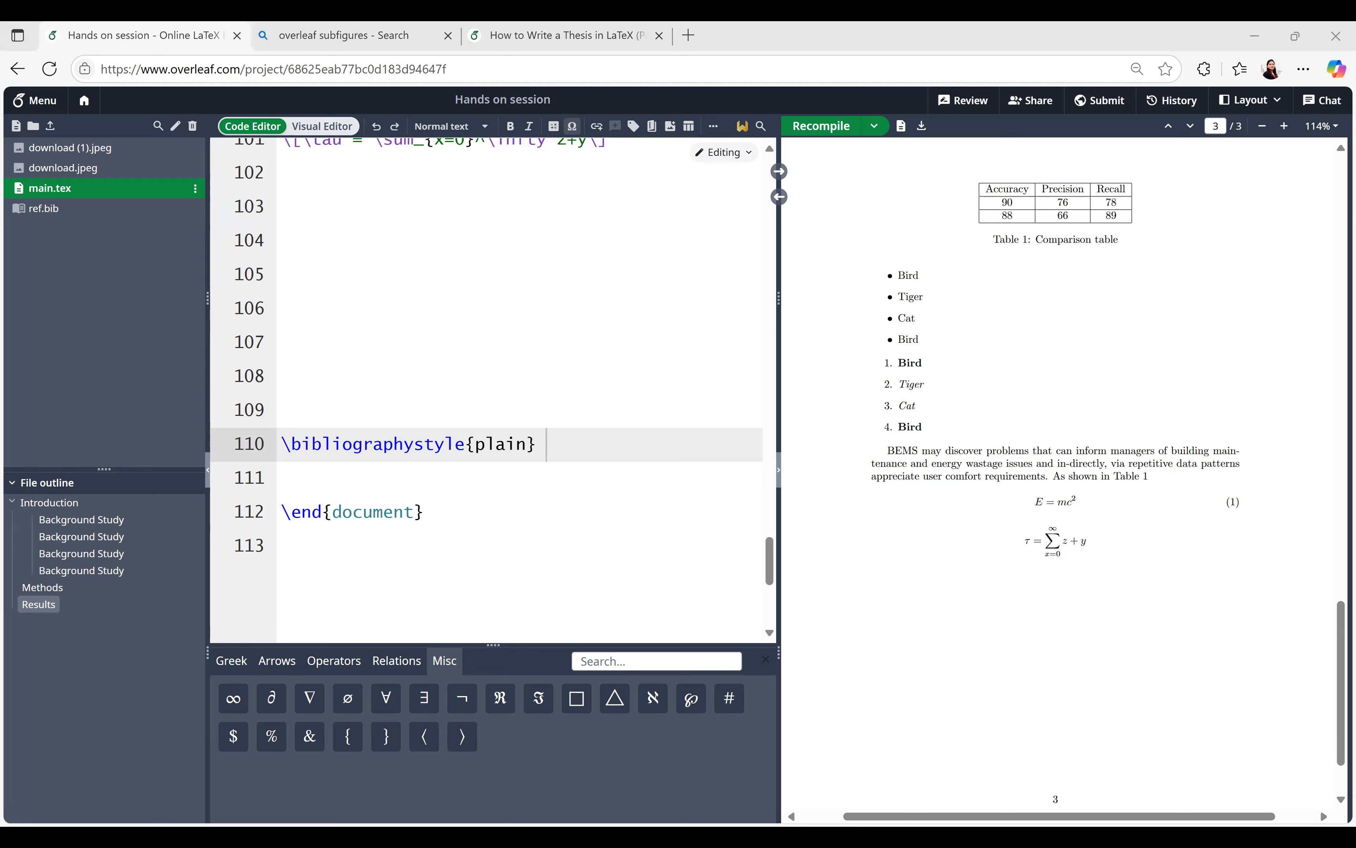
pyautogui.click(307, 475)
pyautogui.write('\\bibliography{ref}')
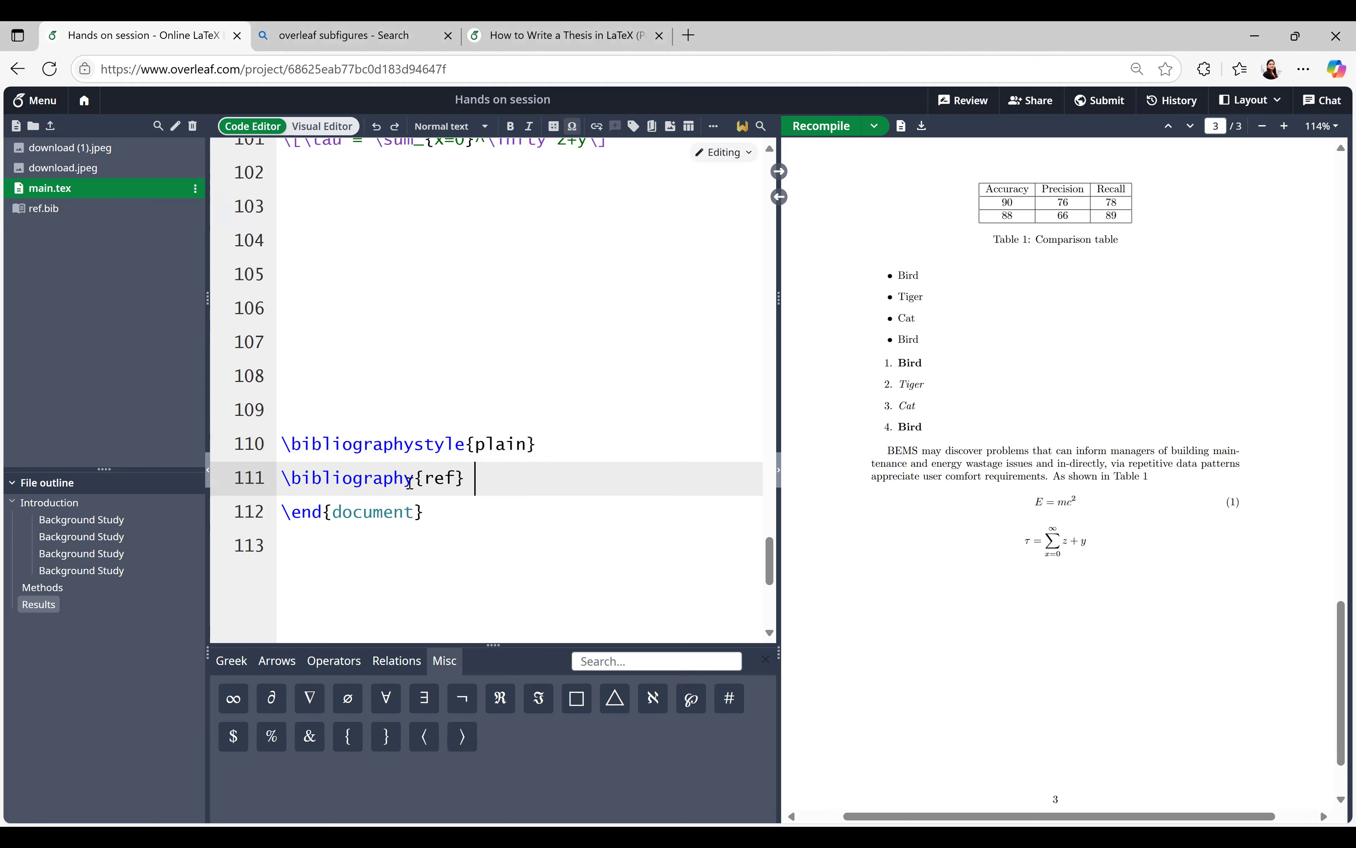
pyautogui.doubleClick(438, 473)
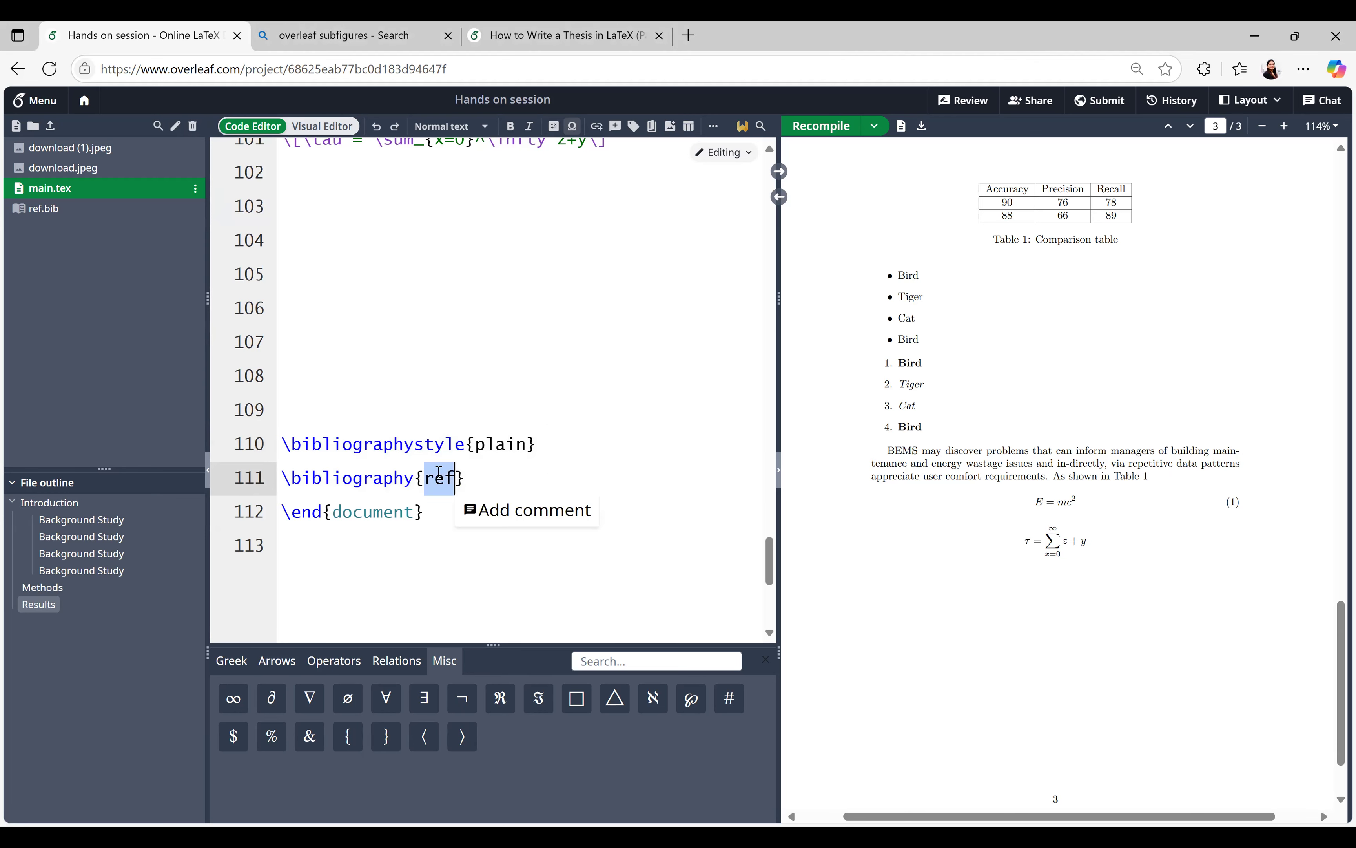
pyautogui.scroll(3, 578, 427)
pyautogui.scroll(-2, 577, 427)
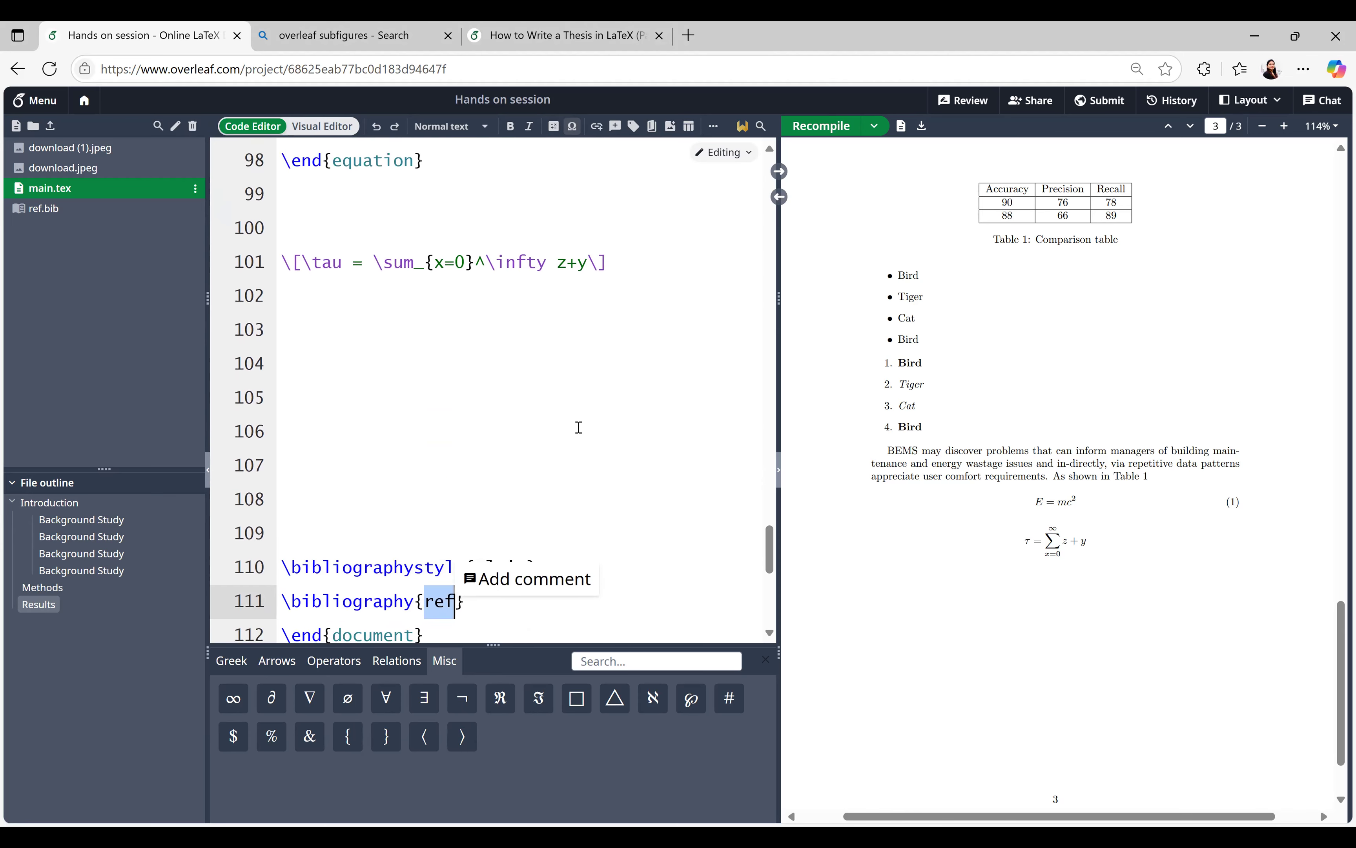
pyautogui.moveTo(481, 572); pyautogui.dragTo(282, 531)
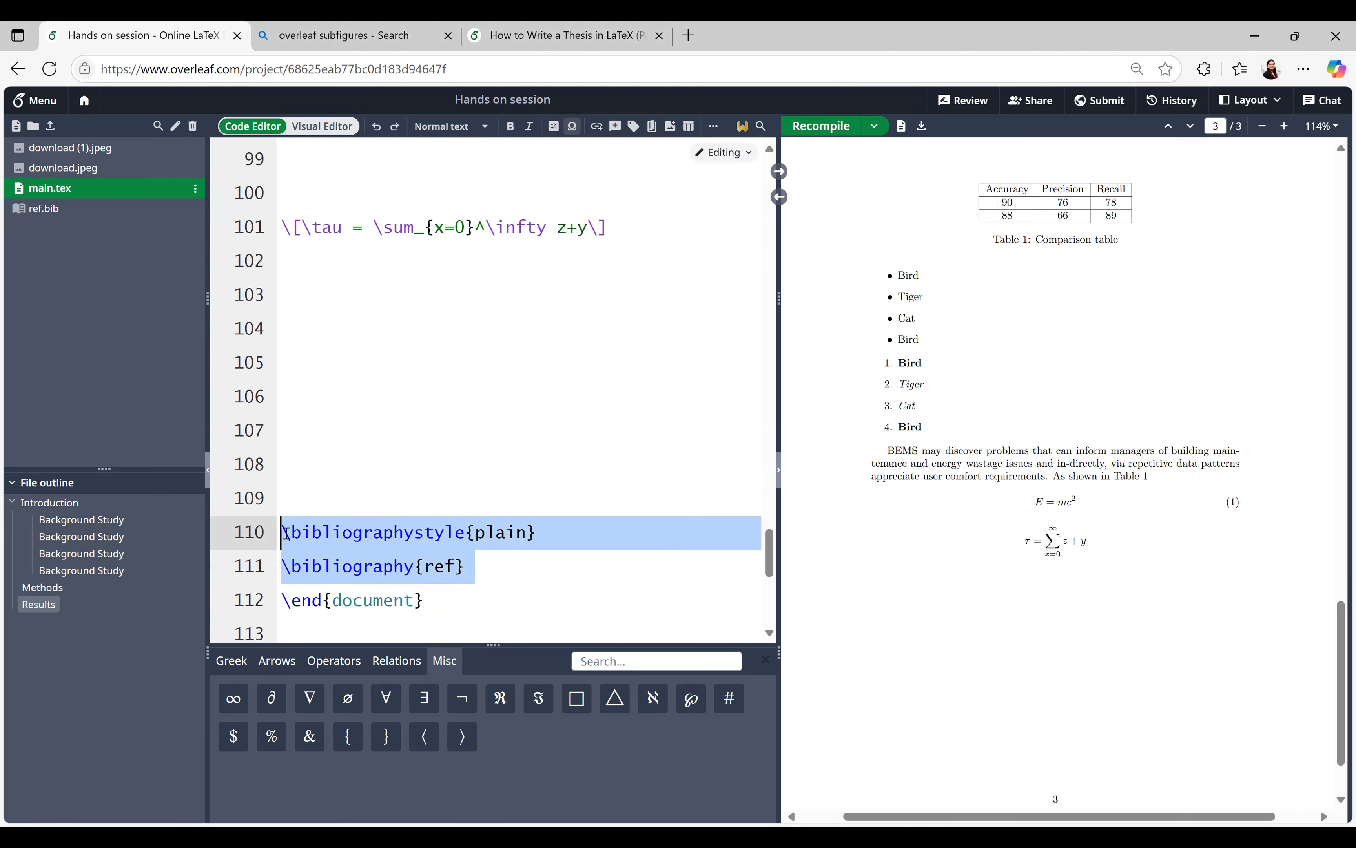
pyautogui.click(425, 363)
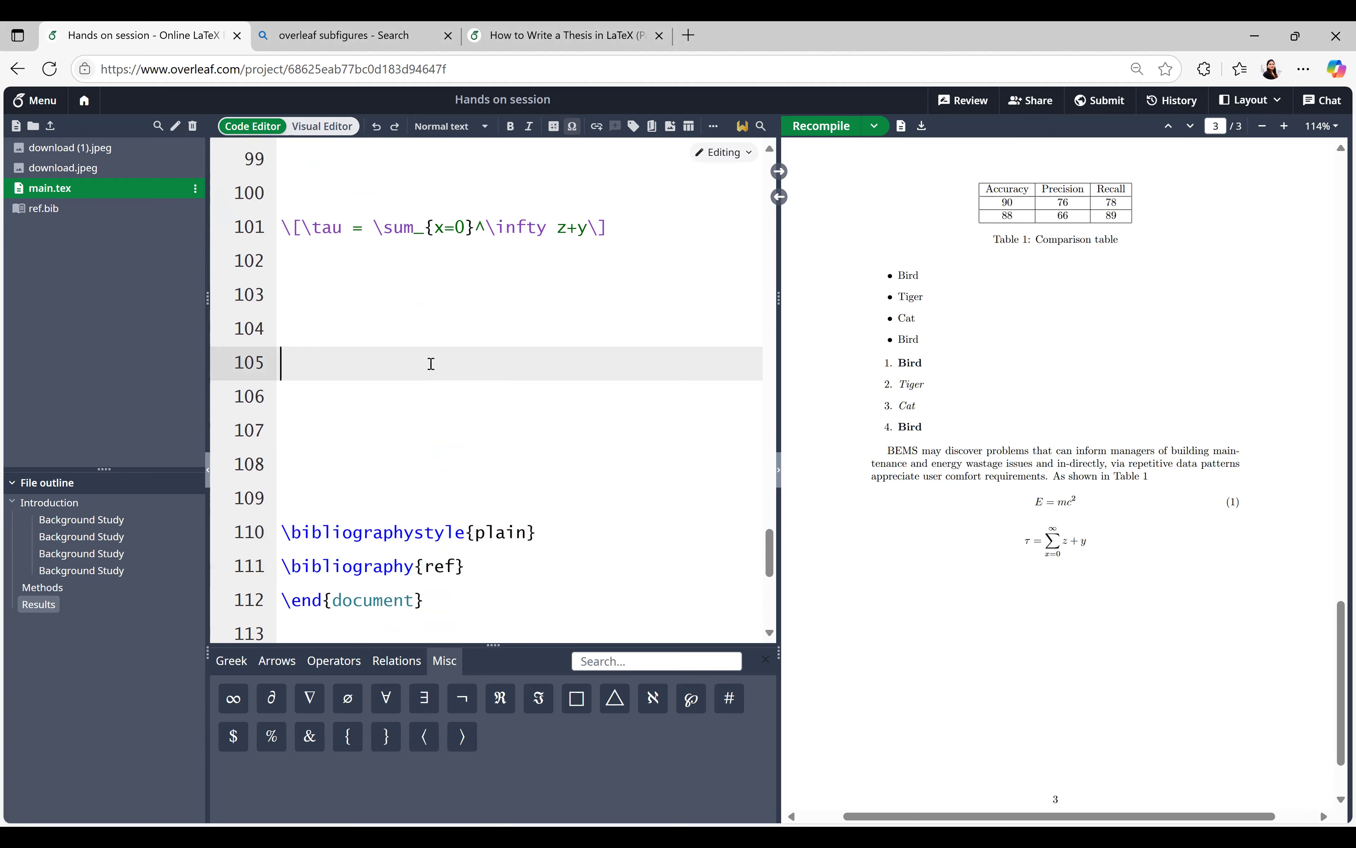
# Insert a citation to the ref.bib smart building article after "in-directly" in the BEMS paragraph, and recompile the document
pyautogui.scroll(3, 426, 370)
pyautogui.scroll(10, 425, 372)
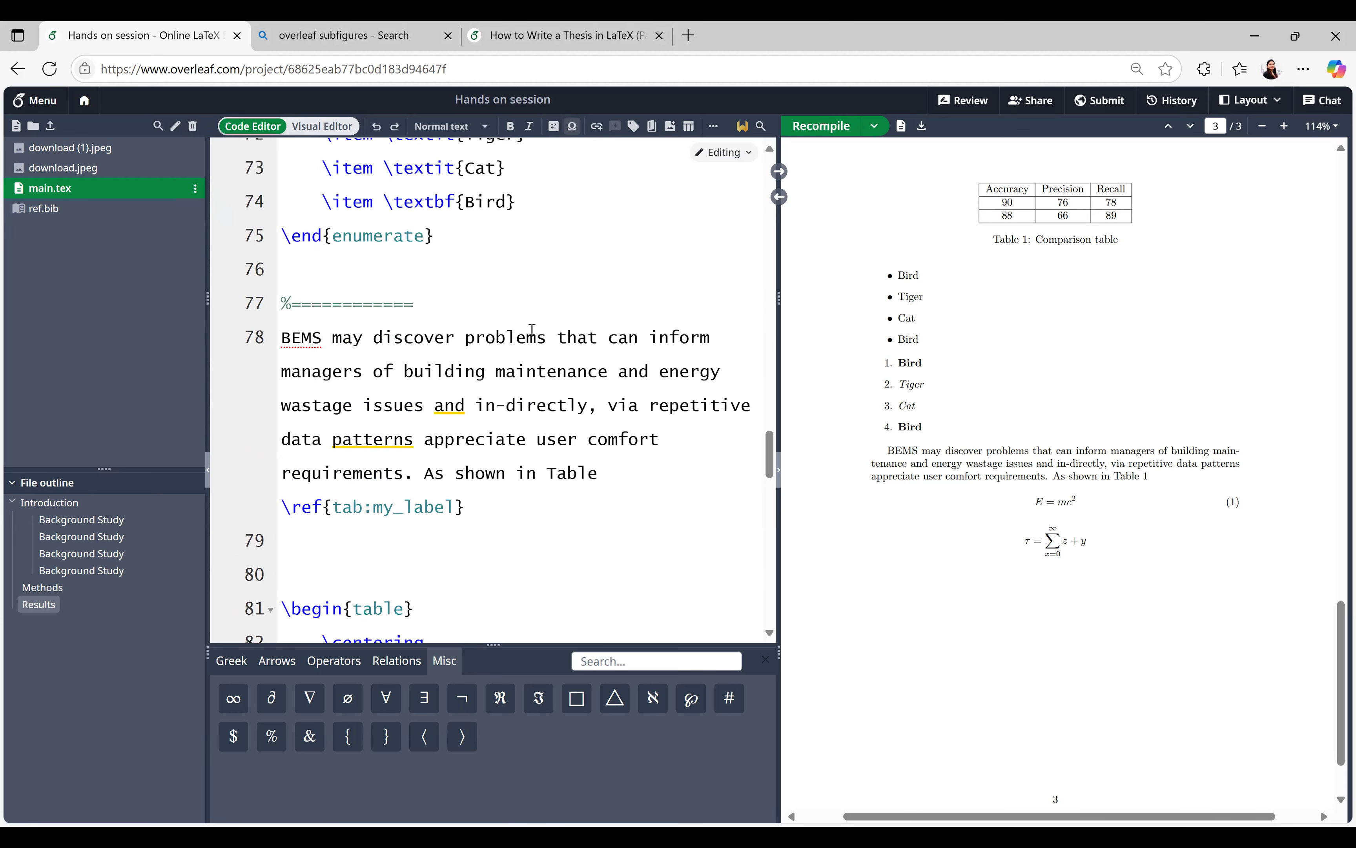
pyautogui.click(589, 406)
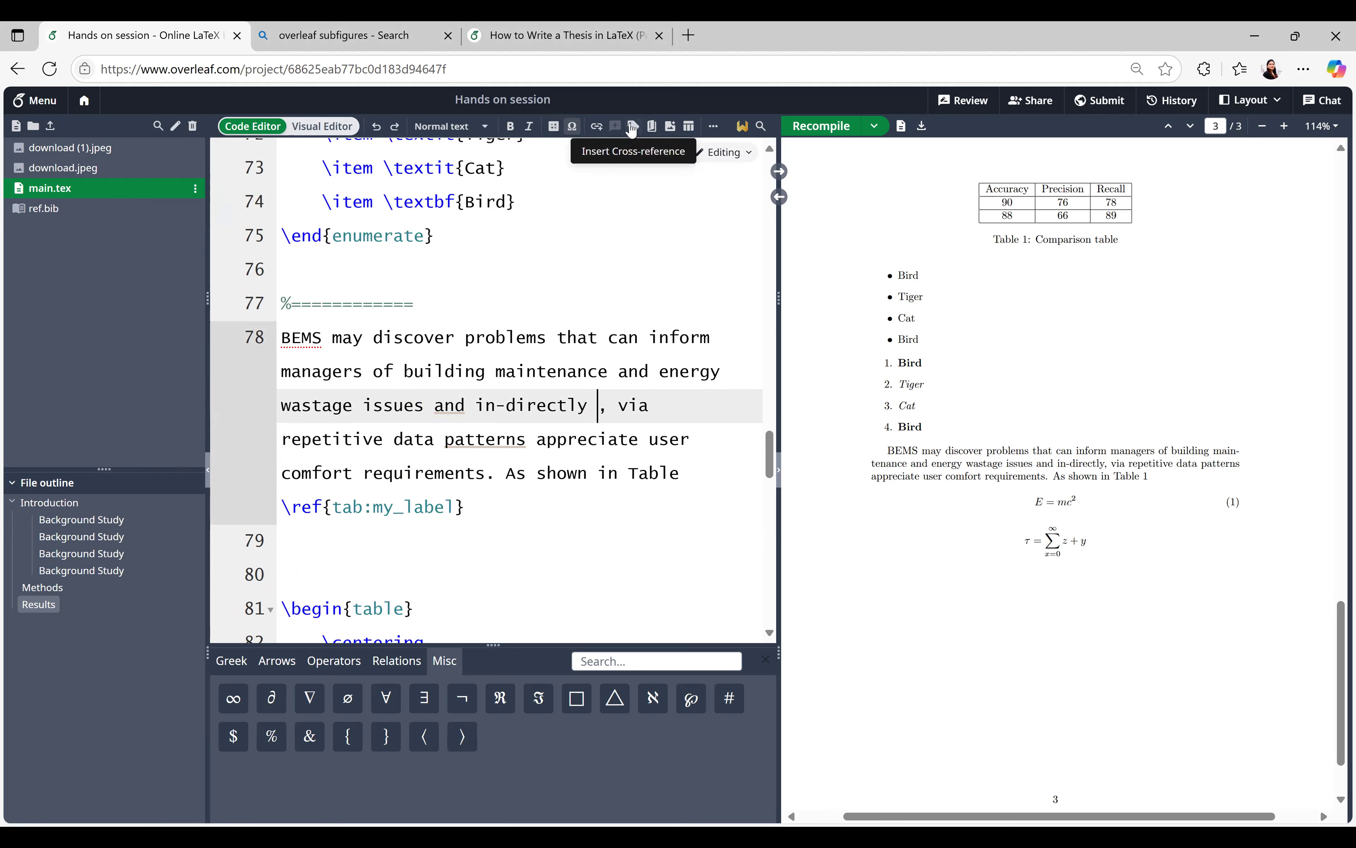
pyautogui.click(654, 128)
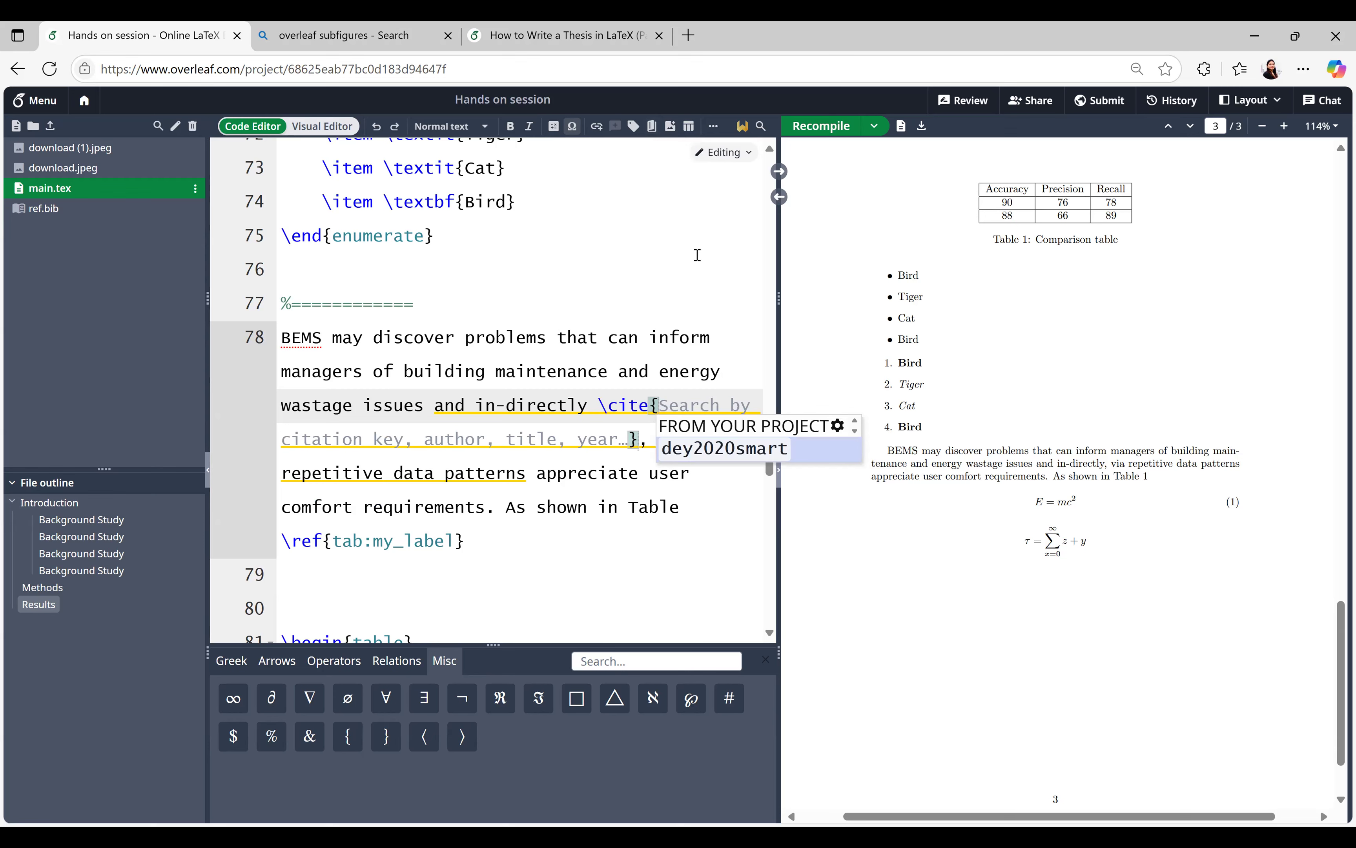
pyautogui.click(731, 456)
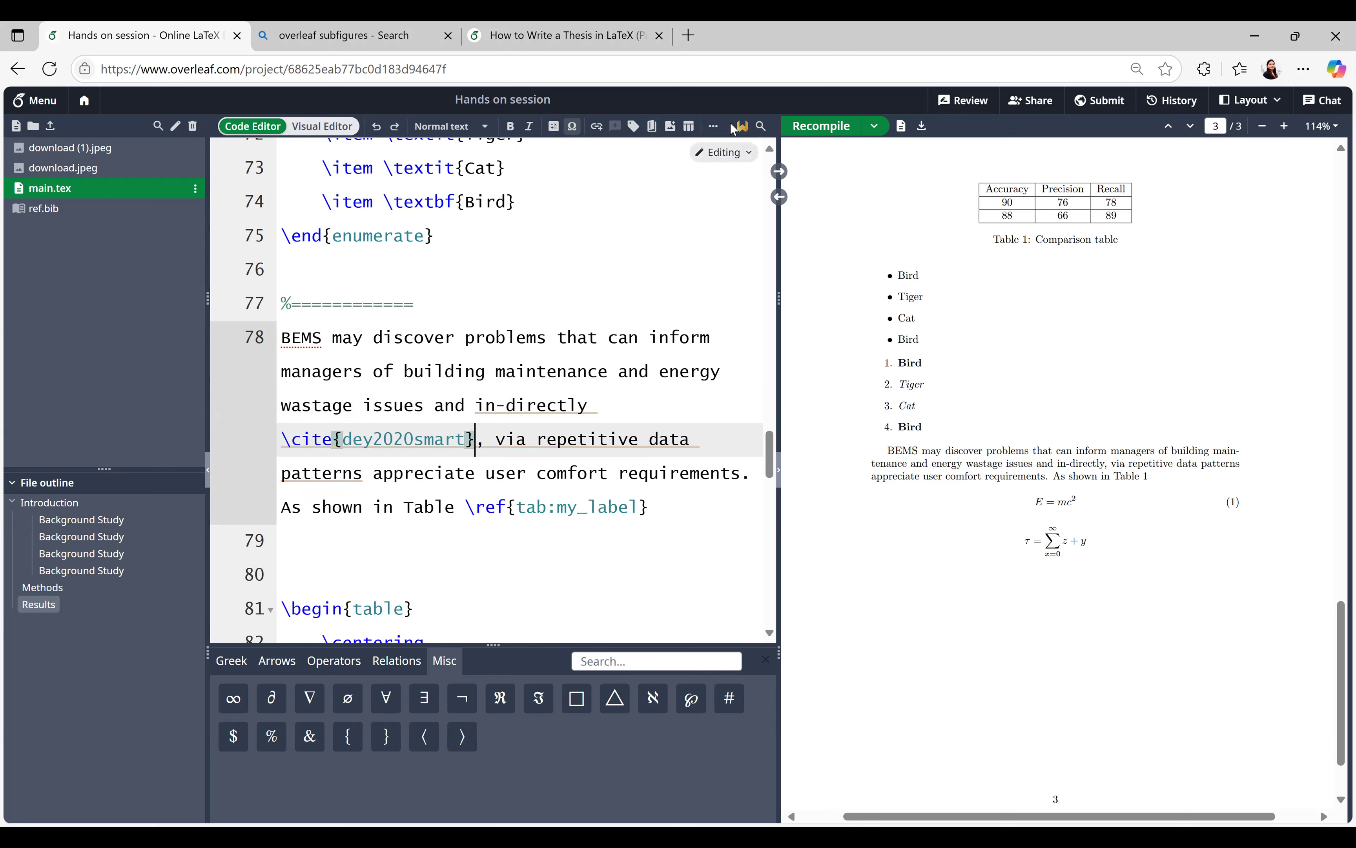
pyautogui.click(821, 128)
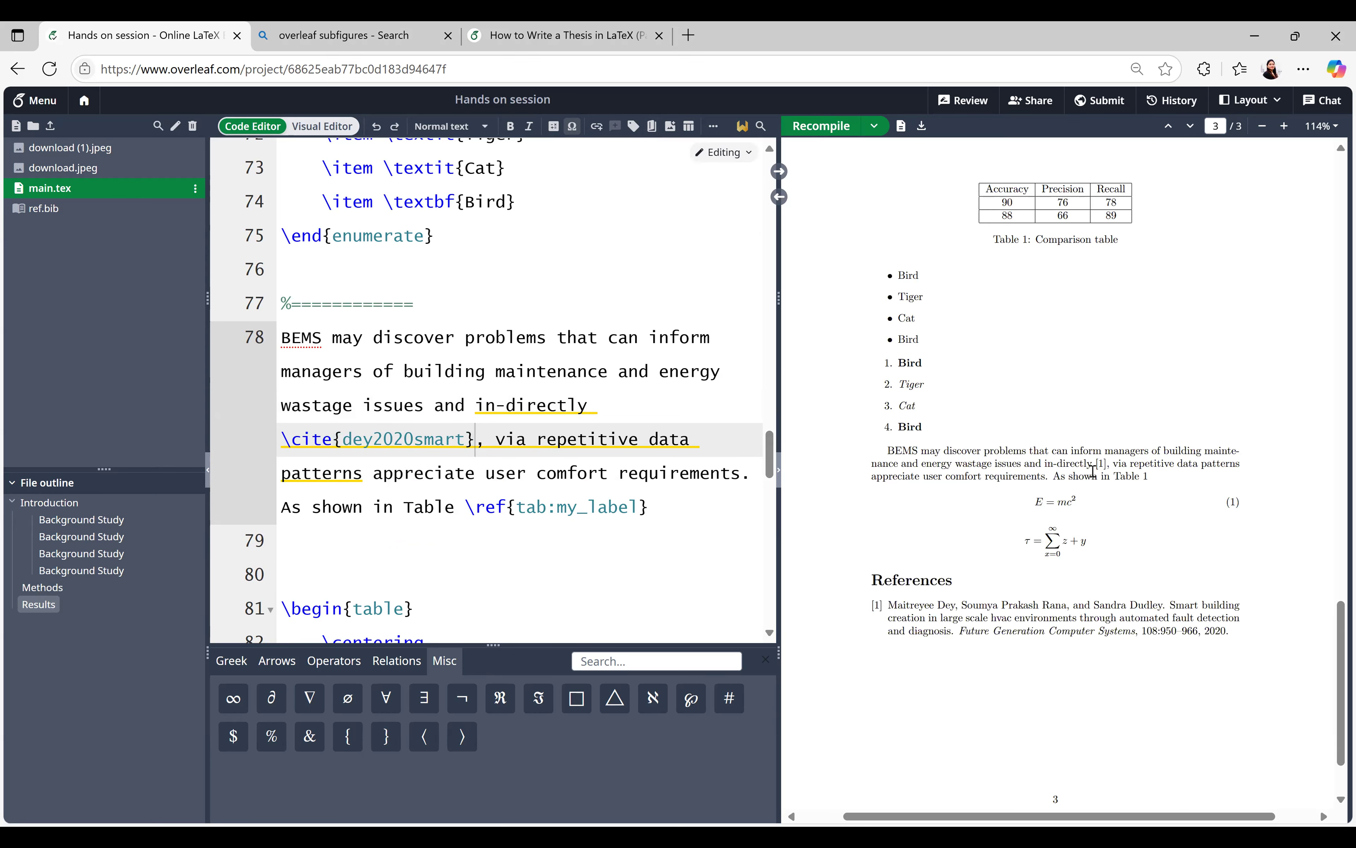
# Examine the citation mark in the rendered BEMS paragraph and the References section in the PDF preview
pyautogui.moveTo(1091, 464); pyautogui.dragTo(1109, 463)
pyautogui.click(913, 603)
pyautogui.moveTo(873, 580); pyautogui.dragTo(1249, 637)
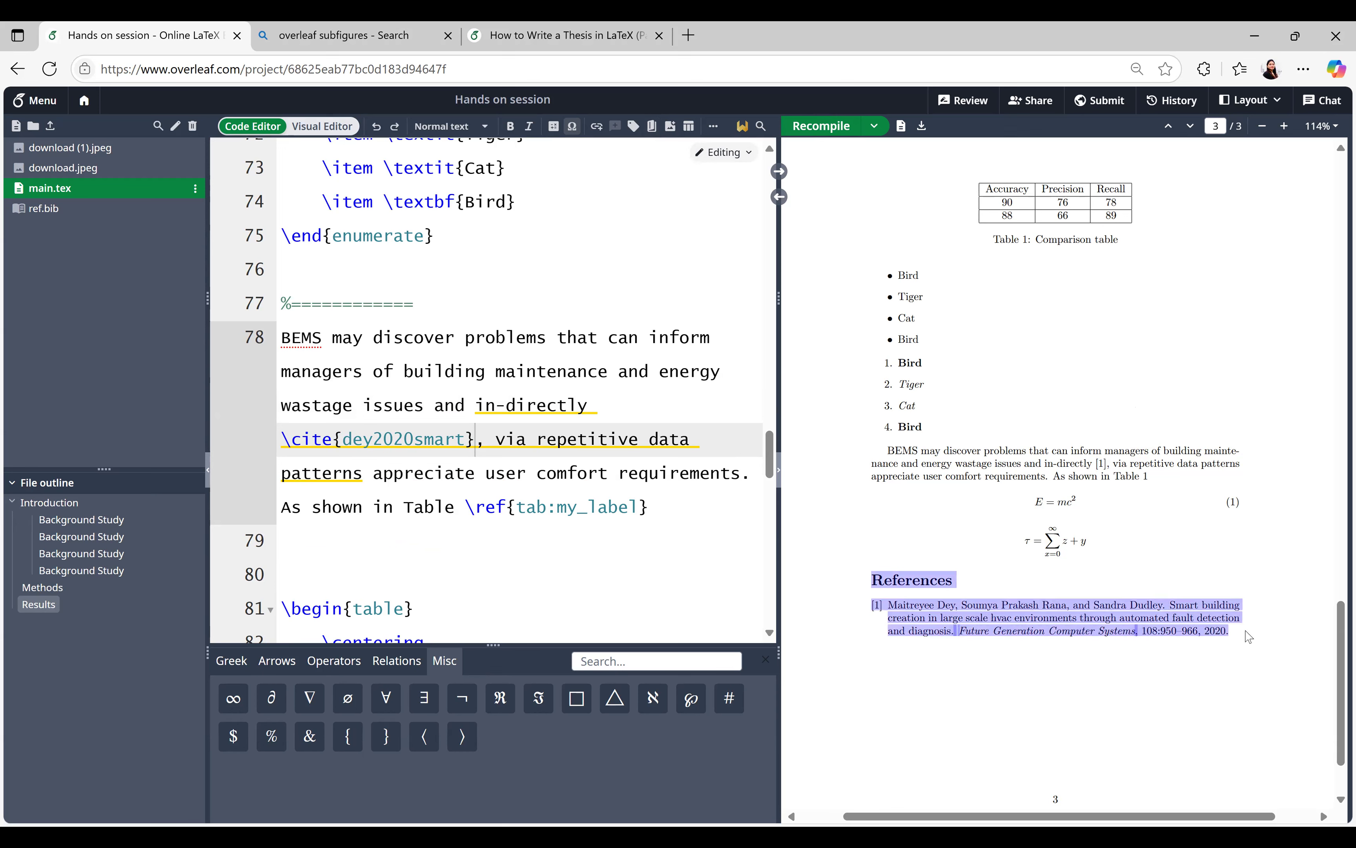
pyautogui.click(1062, 672)
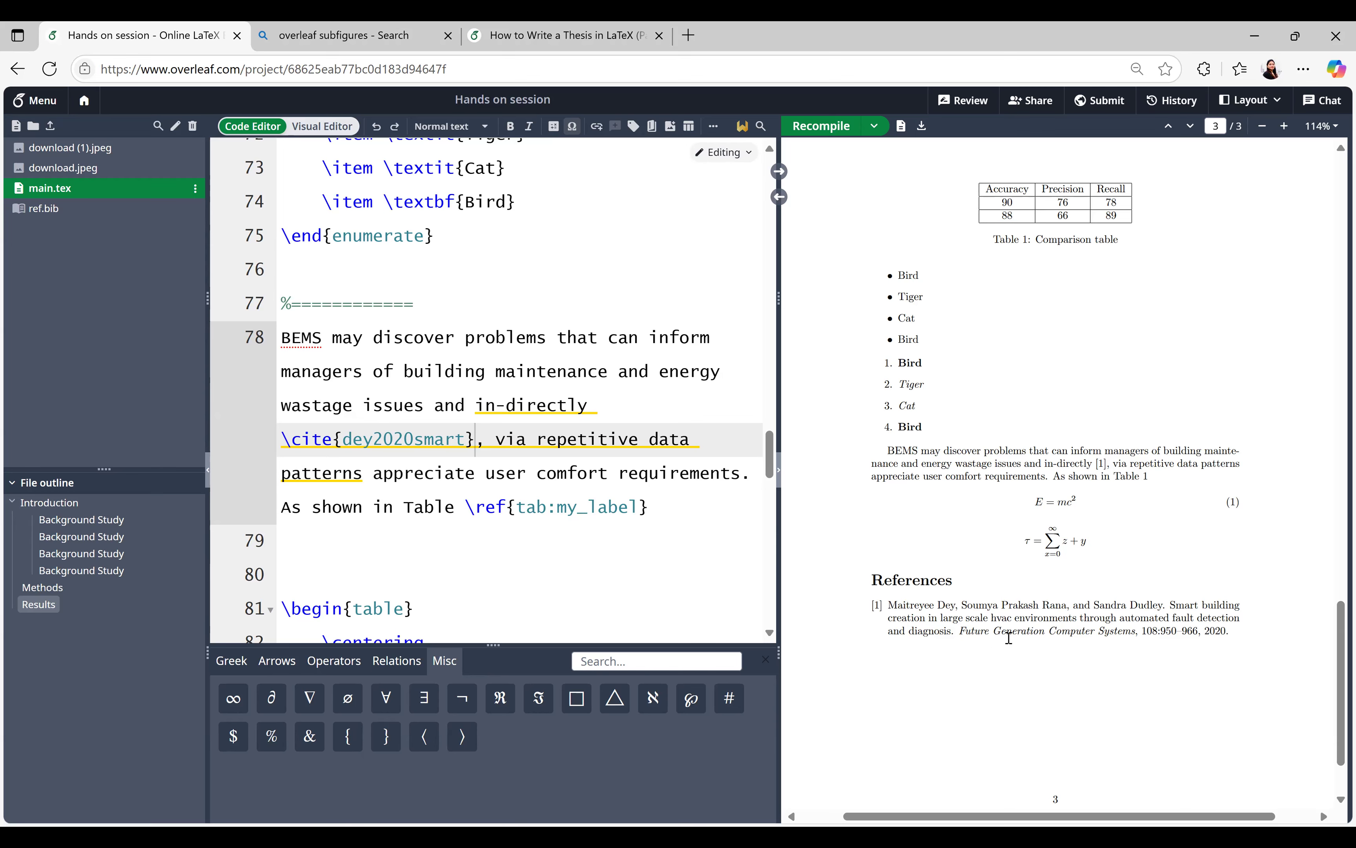
pyautogui.scroll(-3, 522, 487)
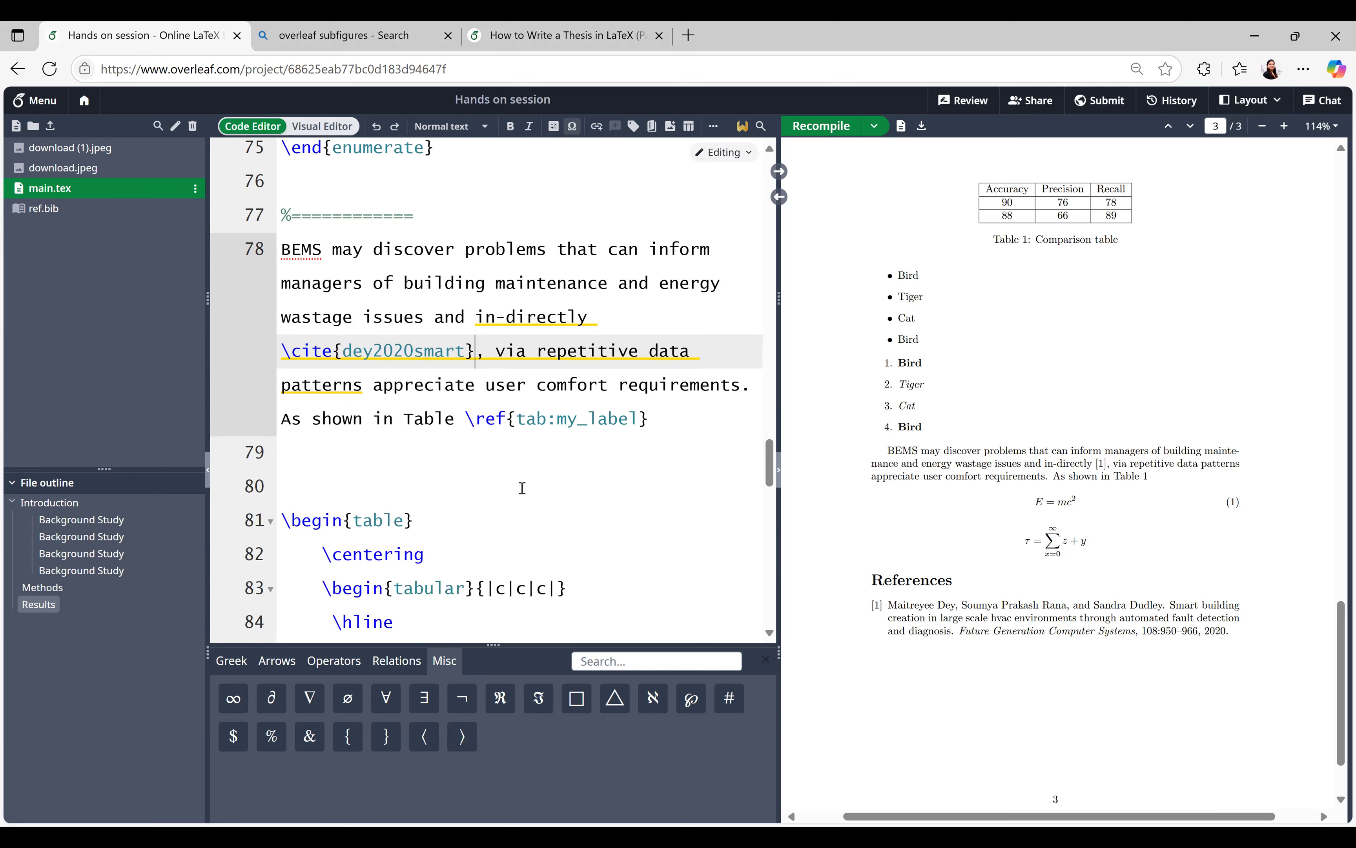
pyautogui.scroll(-2, 522, 488)
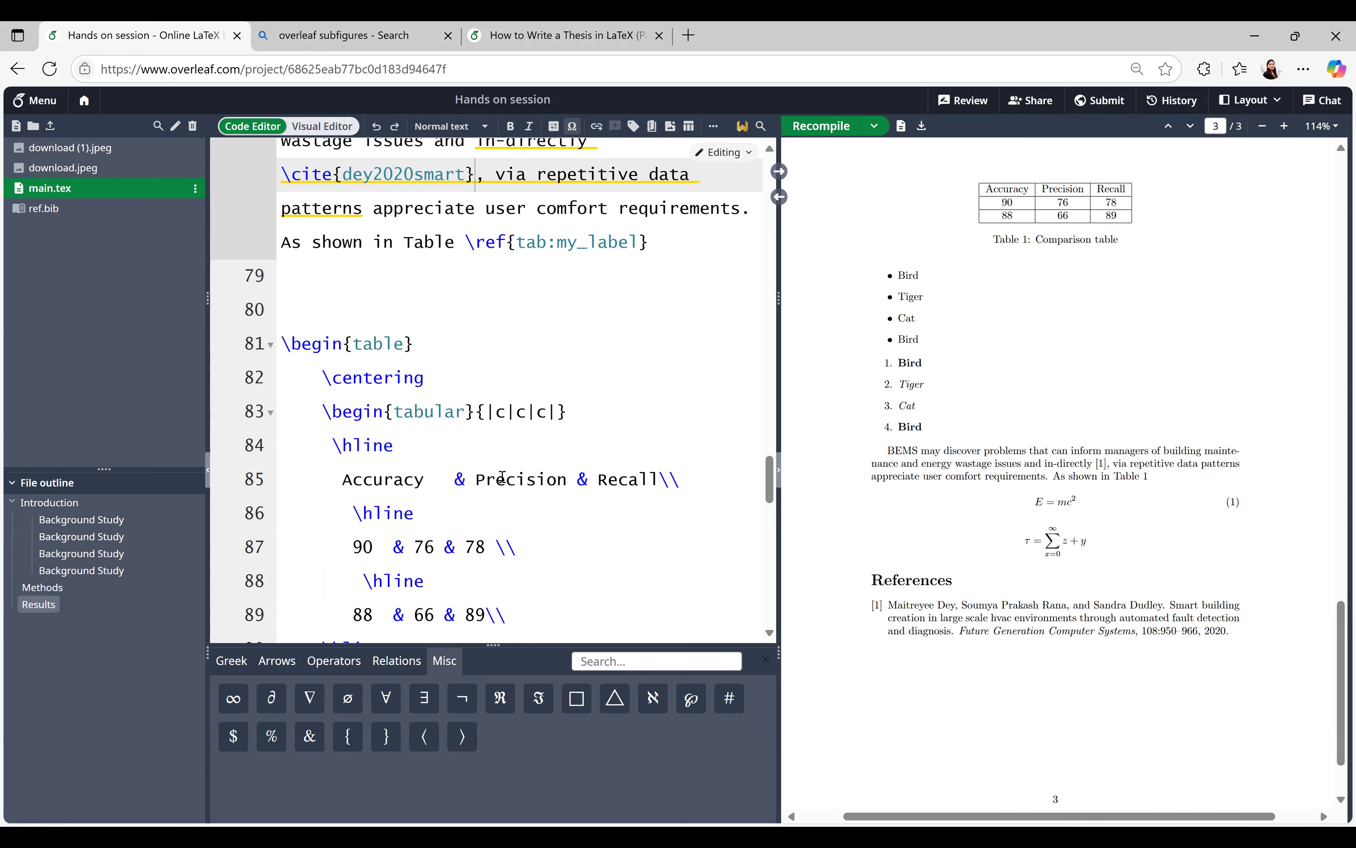
# Review the article entry and its citation key in ref.bib, and compare it with the \cite command in main.tex
pyautogui.click(62, 213)
pyautogui.click(283, 503)
pyautogui.moveTo(283, 503); pyautogui.dragTo(270, 147)
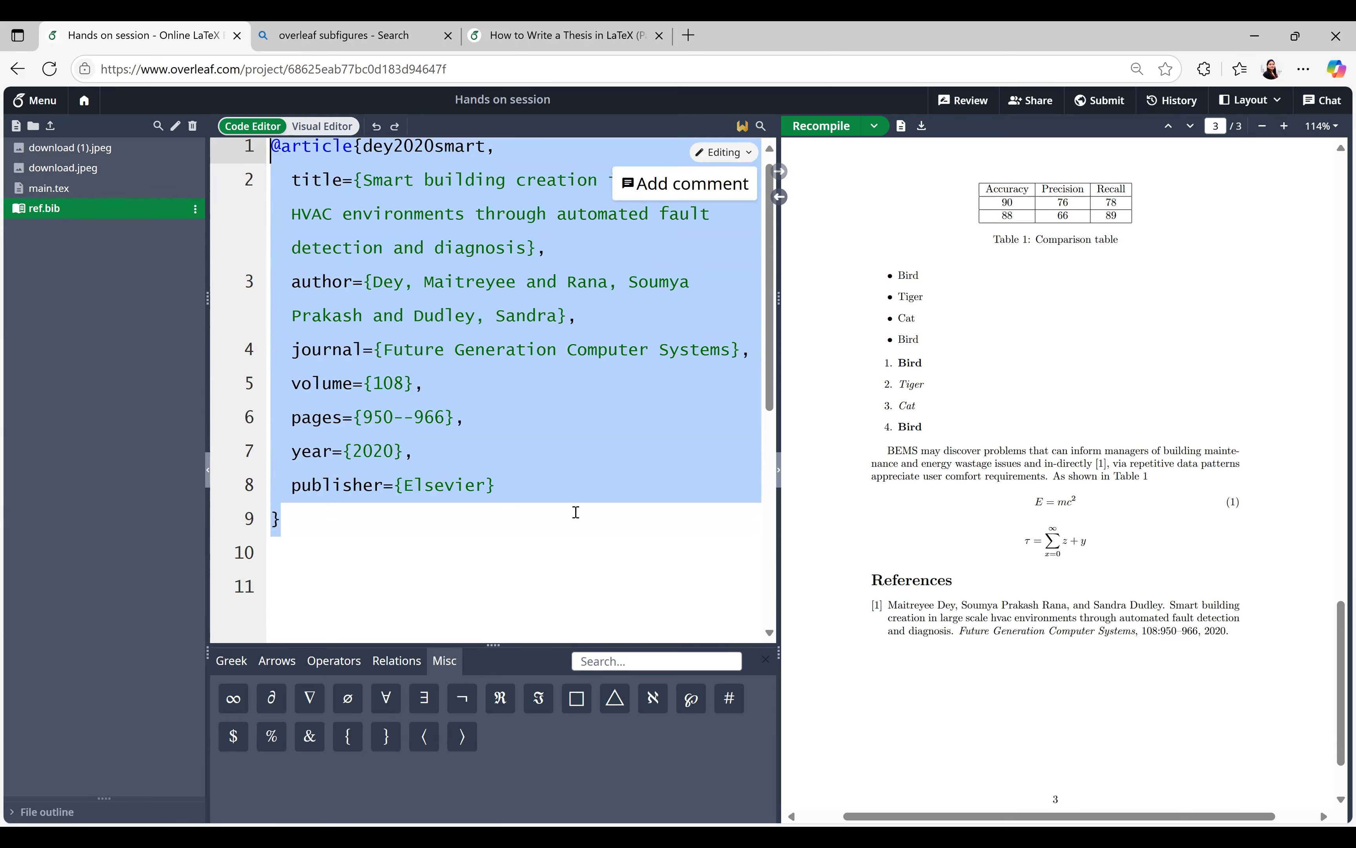
pyautogui.click(451, 553)
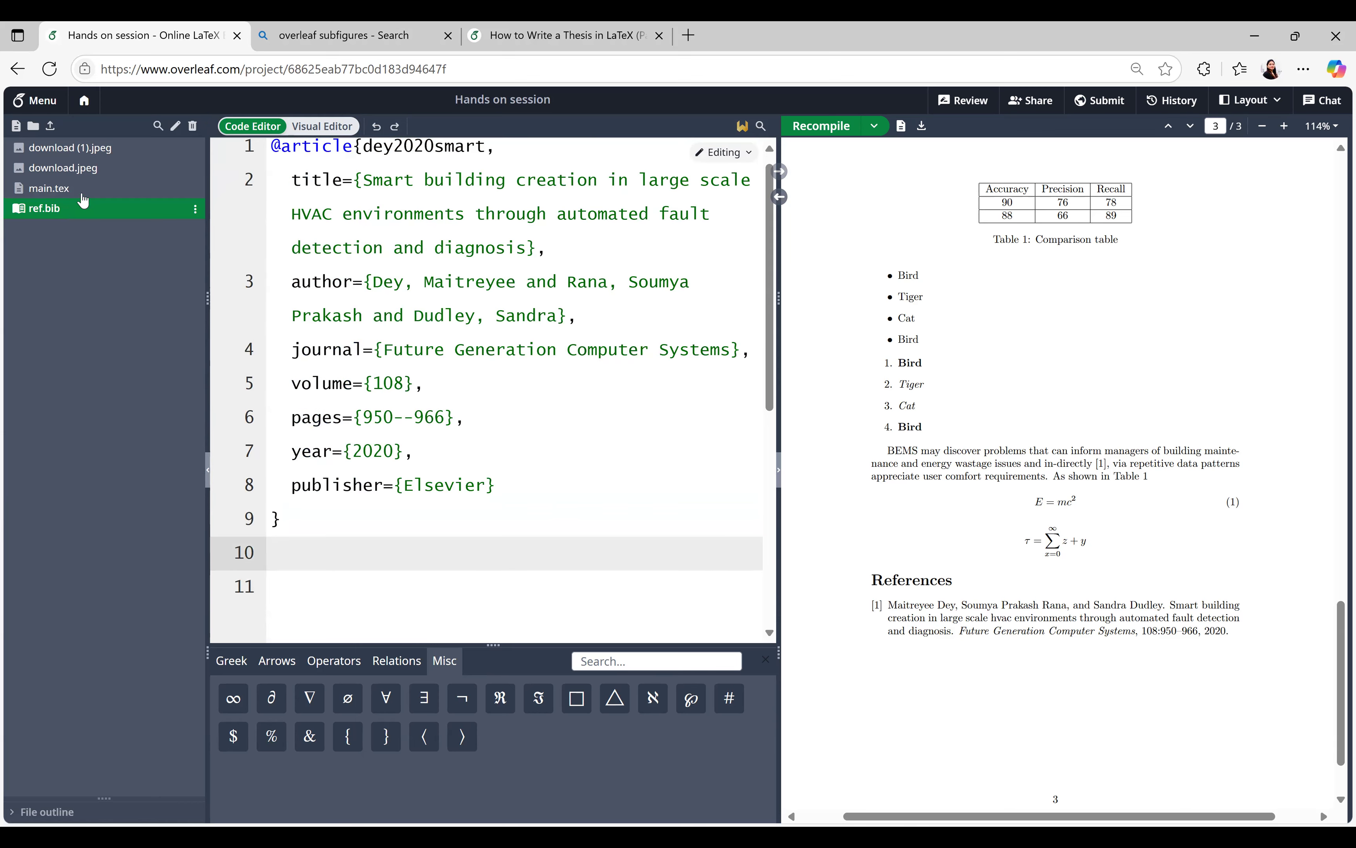
pyautogui.moveTo(363, 147); pyautogui.dragTo(485, 148)
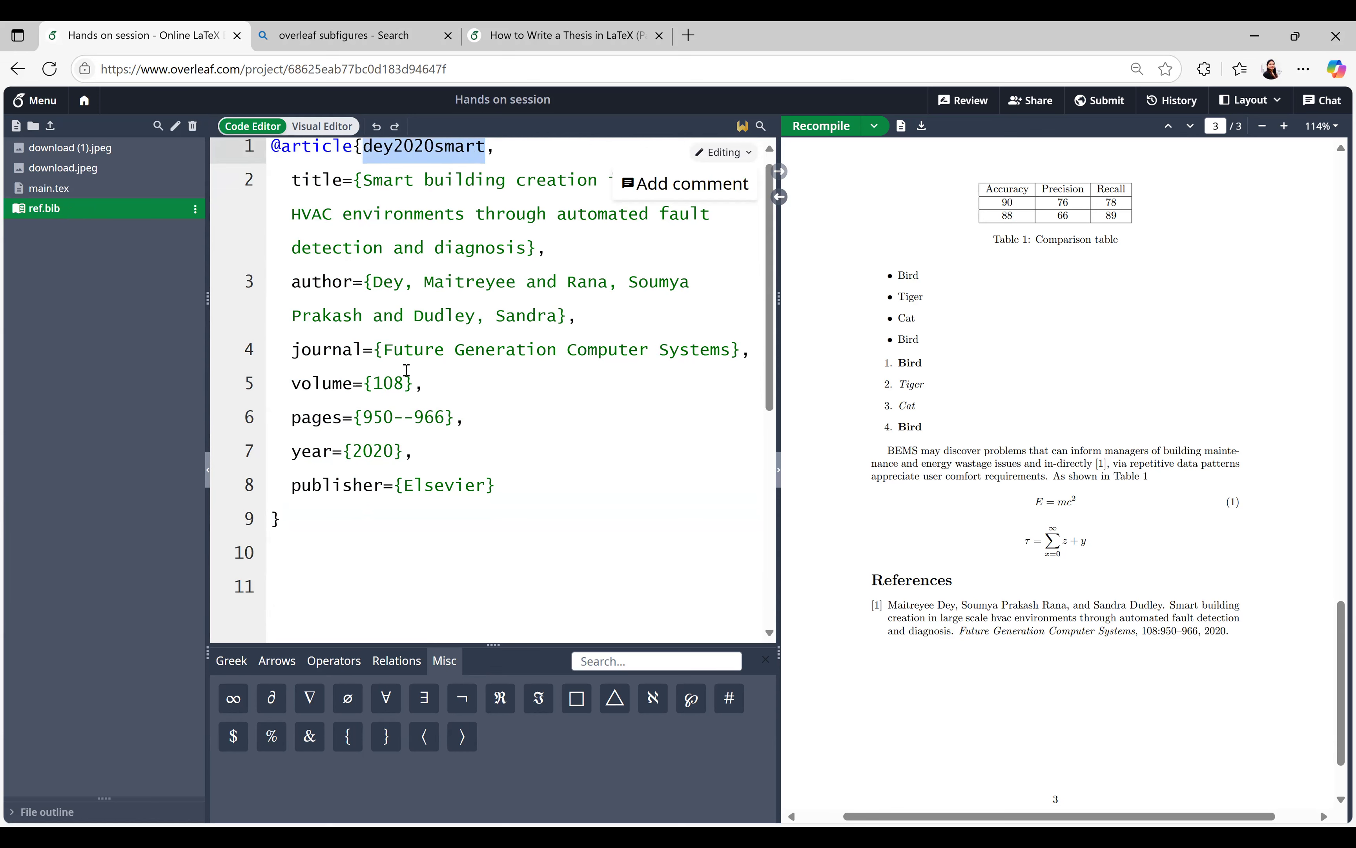
pyautogui.click(104, 280)
pyautogui.click(50, 188)
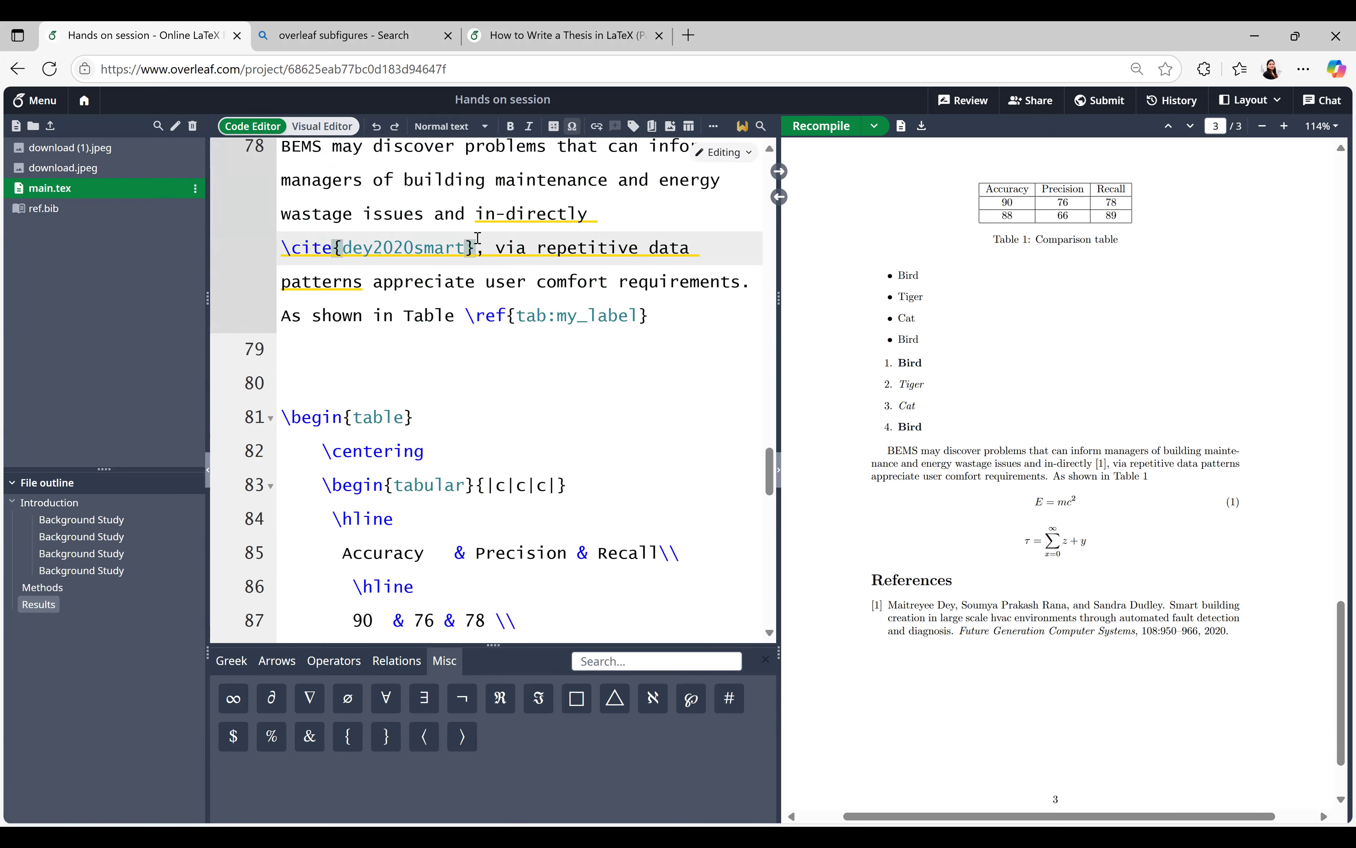
pyautogui.moveTo(352, 251); pyautogui.dragTo(257, 247)
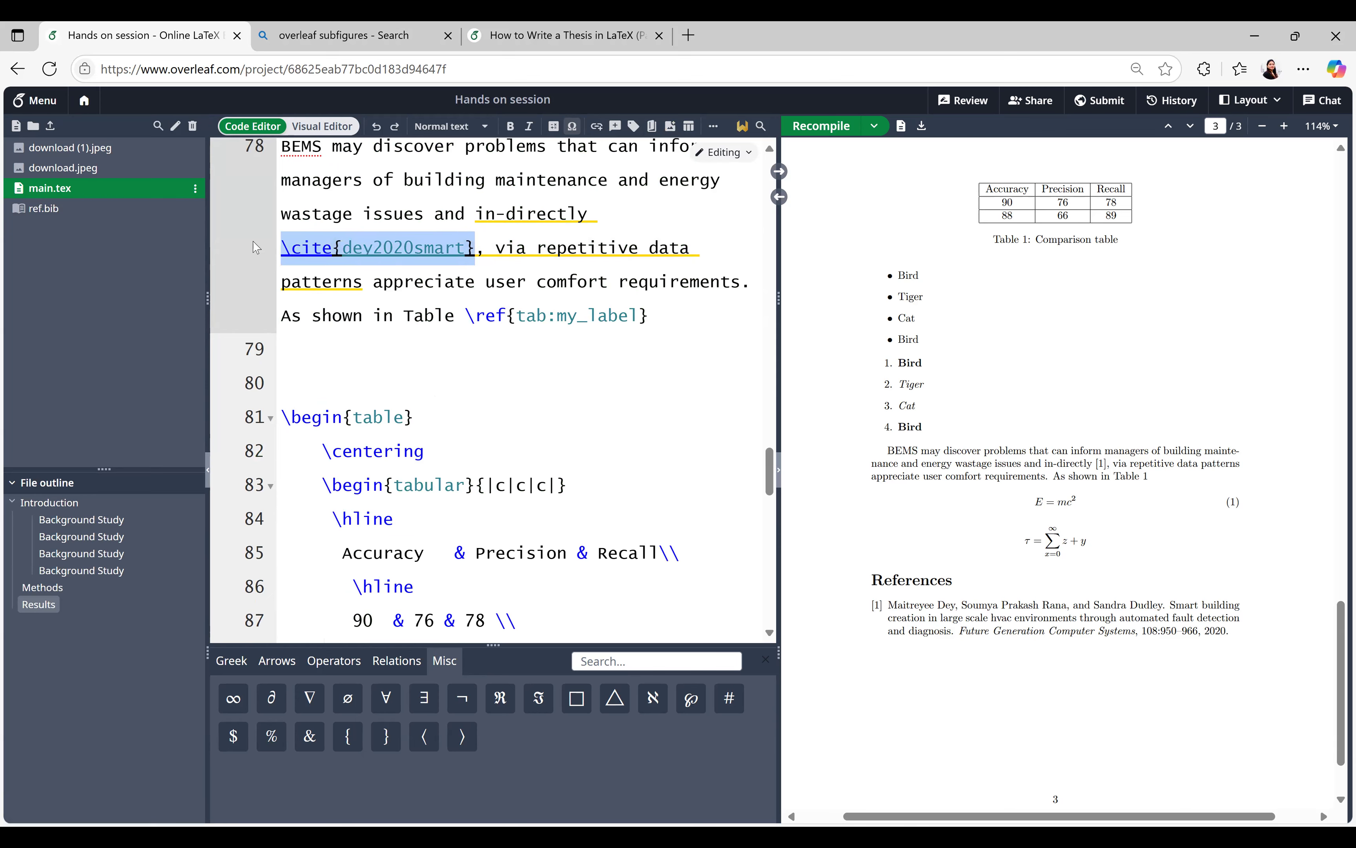
pyautogui.click(662, 418)
# Review the \bibliographystyle{plain} and \bibliography{ref} lines at the end of main.tex
pyautogui.scroll(-8, 665, 447)
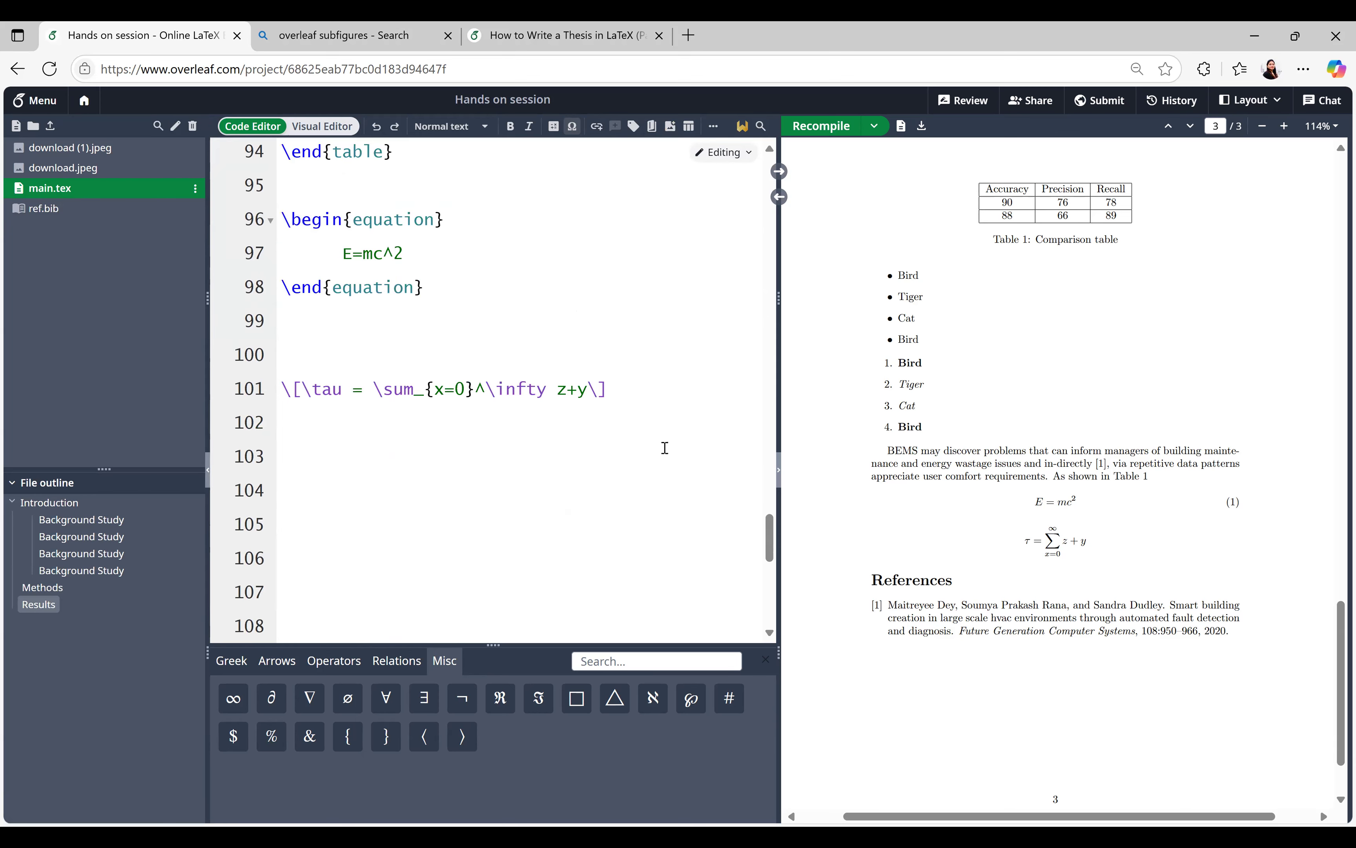
pyautogui.scroll(-2, 665, 451)
pyautogui.scroll(5, 663, 452)
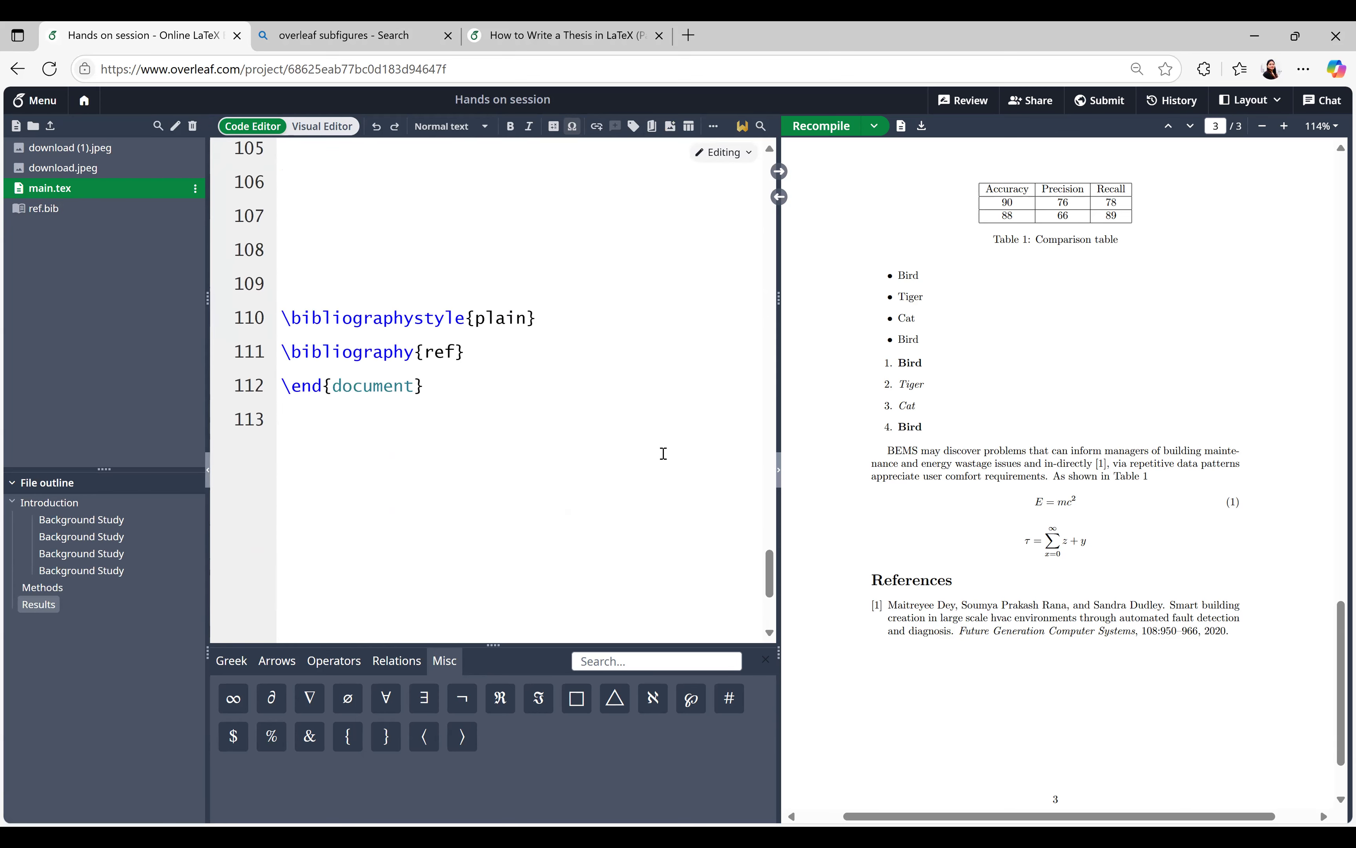
pyautogui.moveTo(281, 312); pyautogui.dragTo(472, 358)
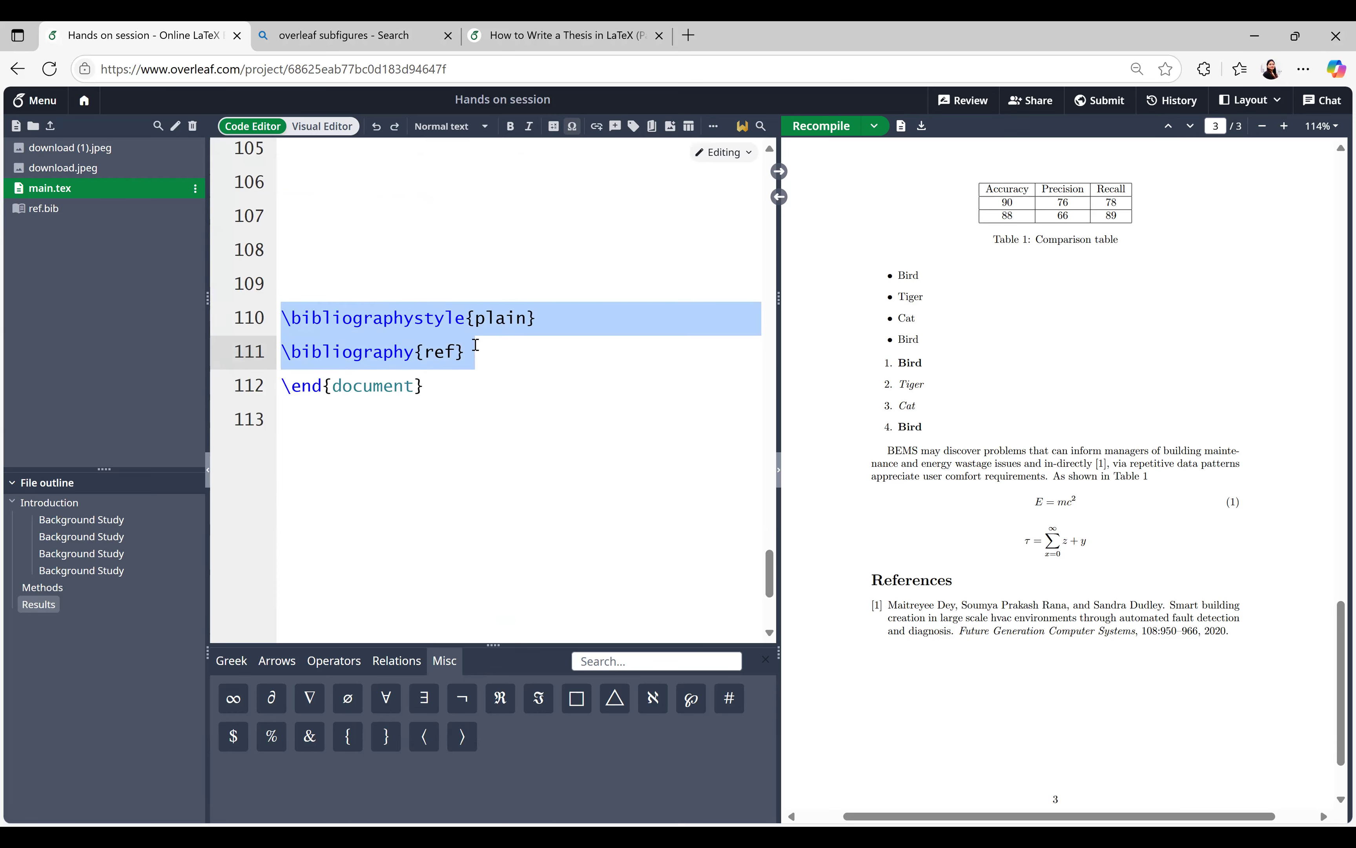
pyautogui.click(442, 462)
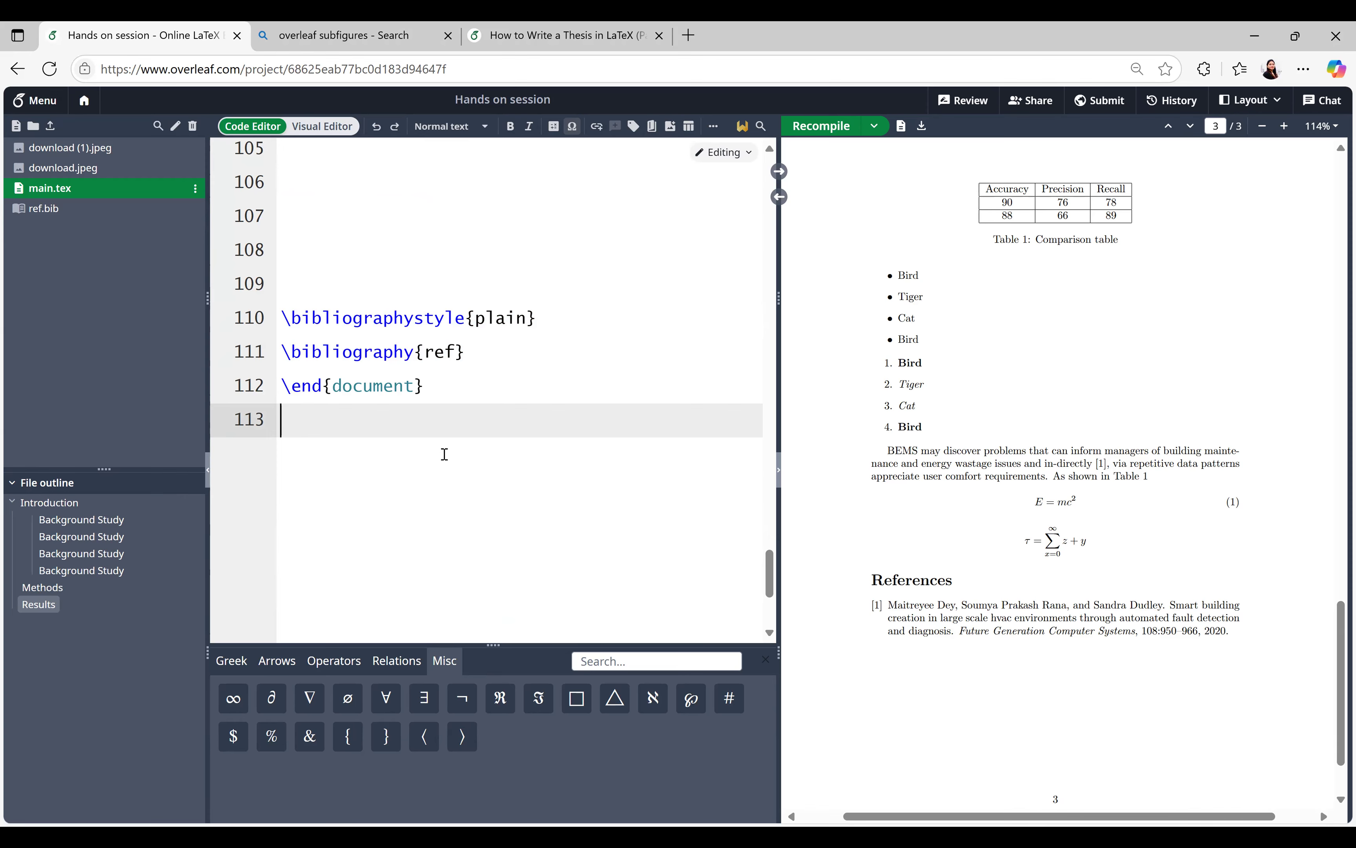
# Delete two of the blank lines between the \usepackage{subcaption} line and the \title line in the main.tex preamble
pyautogui.scroll(15, 444, 454)
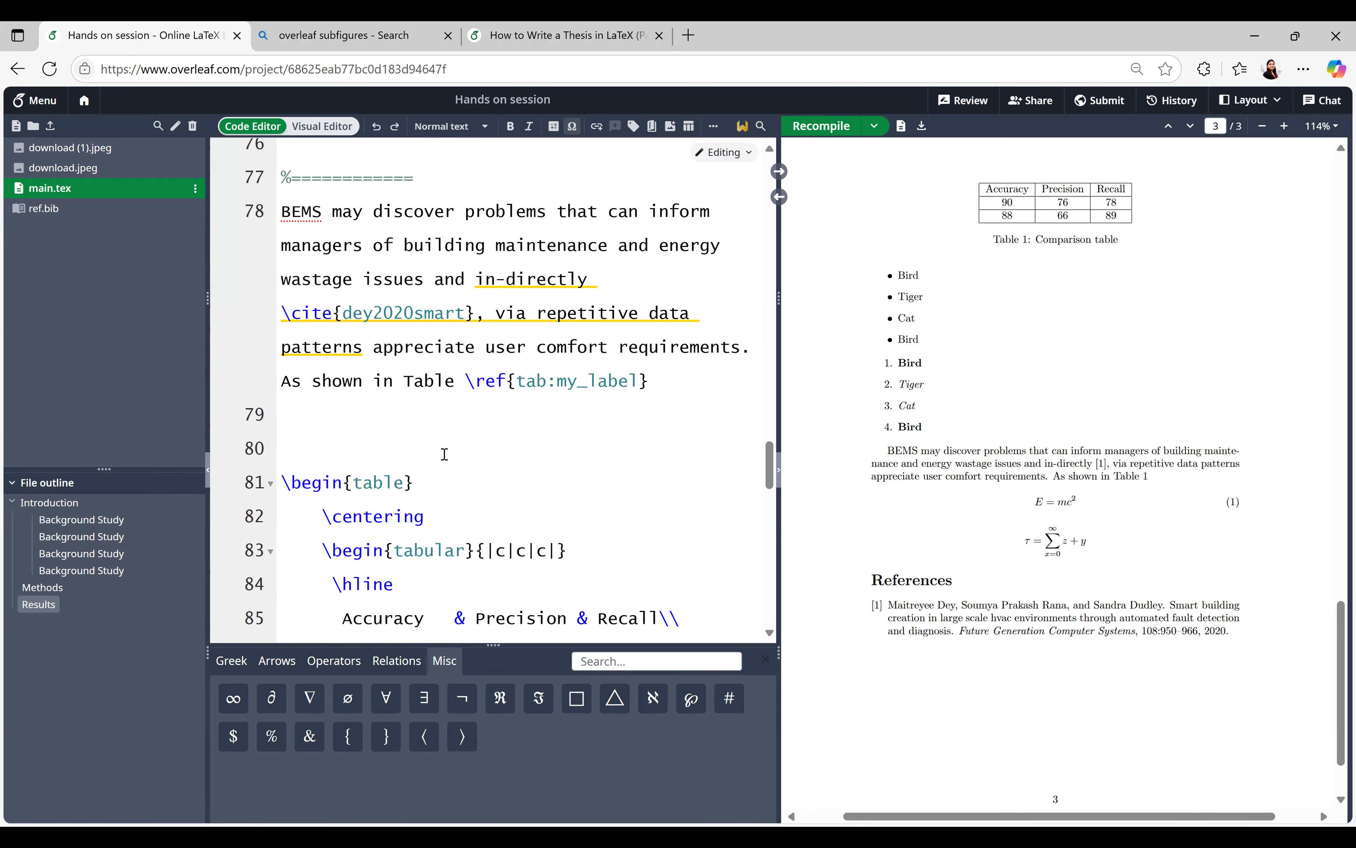
pyautogui.scroll(20, 444, 454)
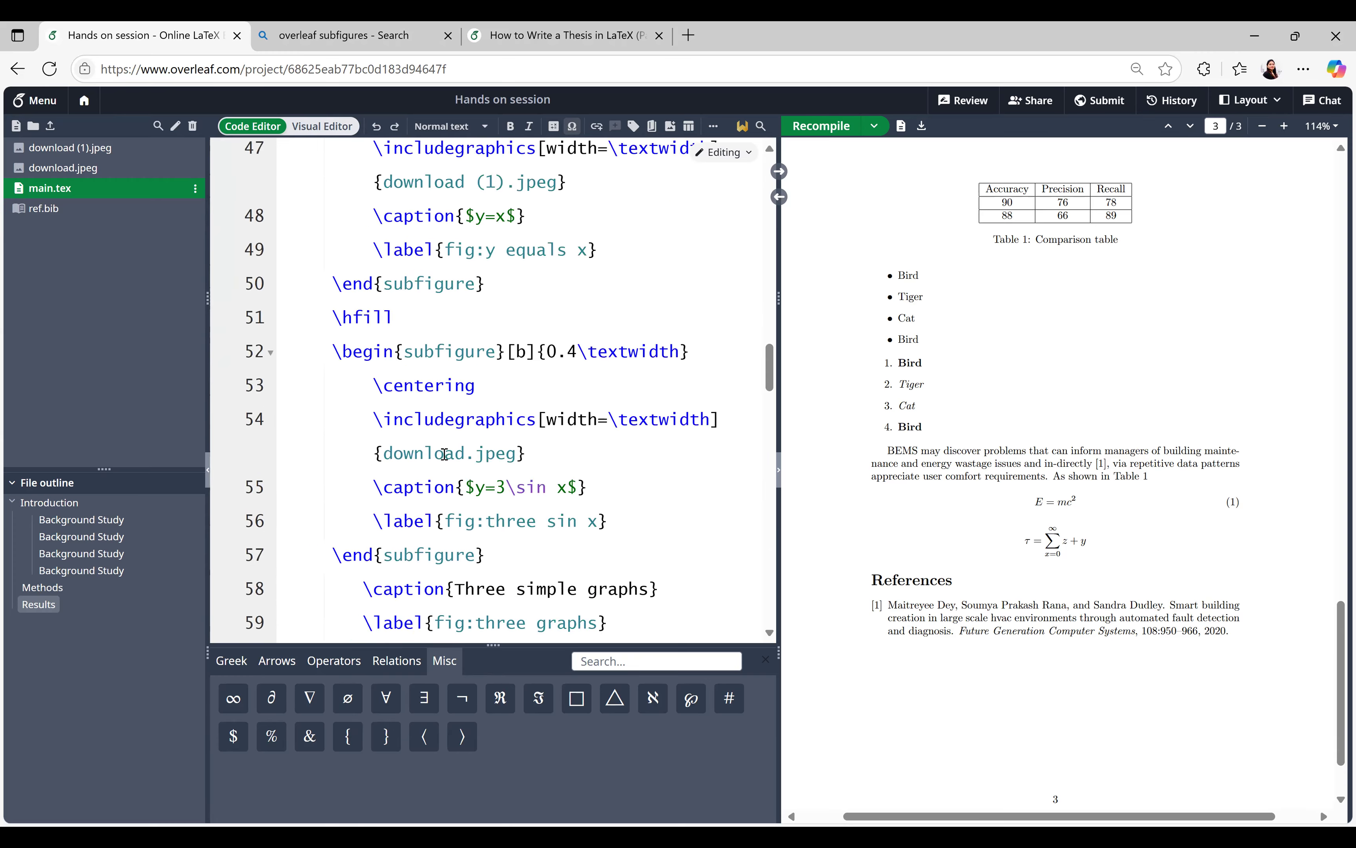
pyautogui.scroll(20, 444, 454)
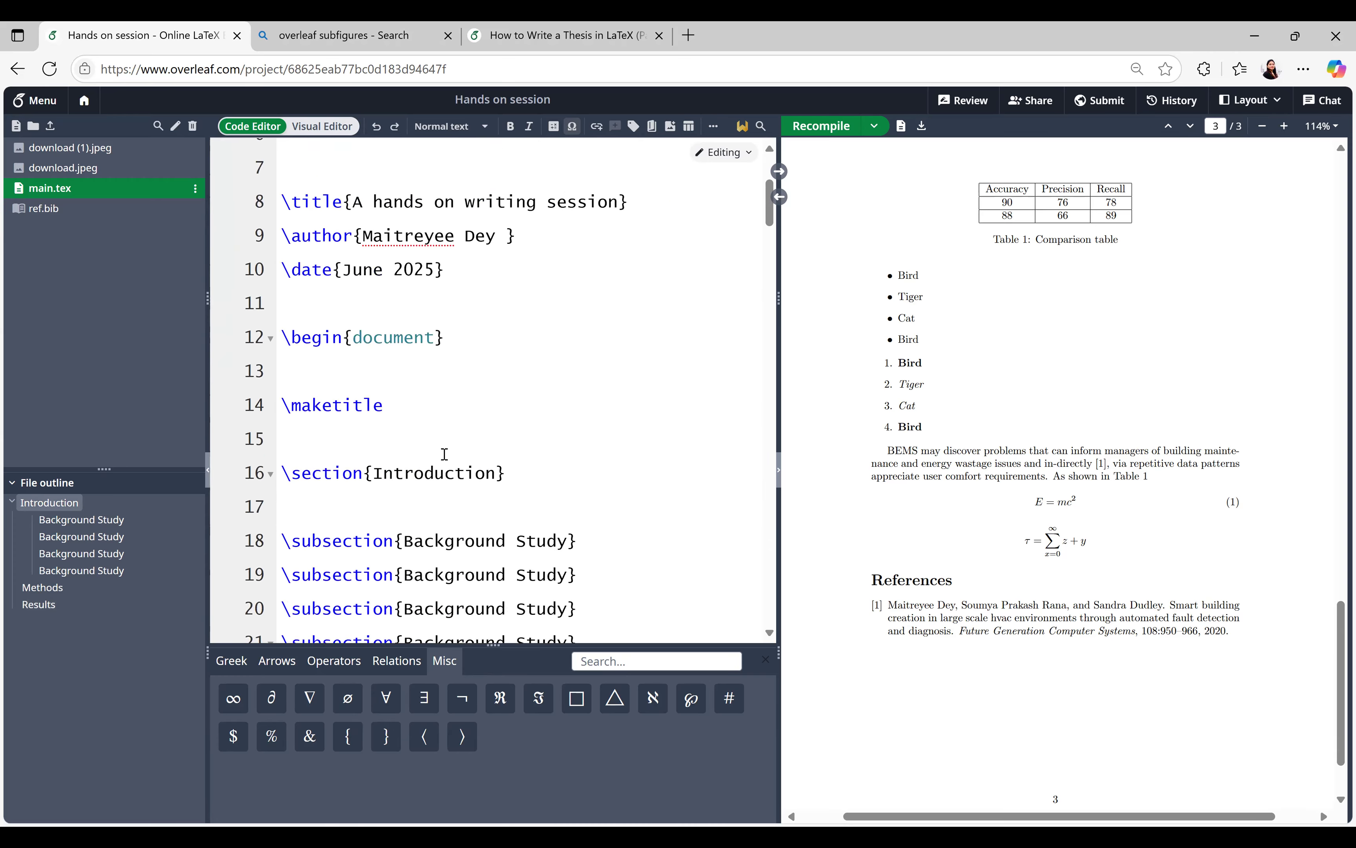
pyautogui.scroll(1, 444, 454)
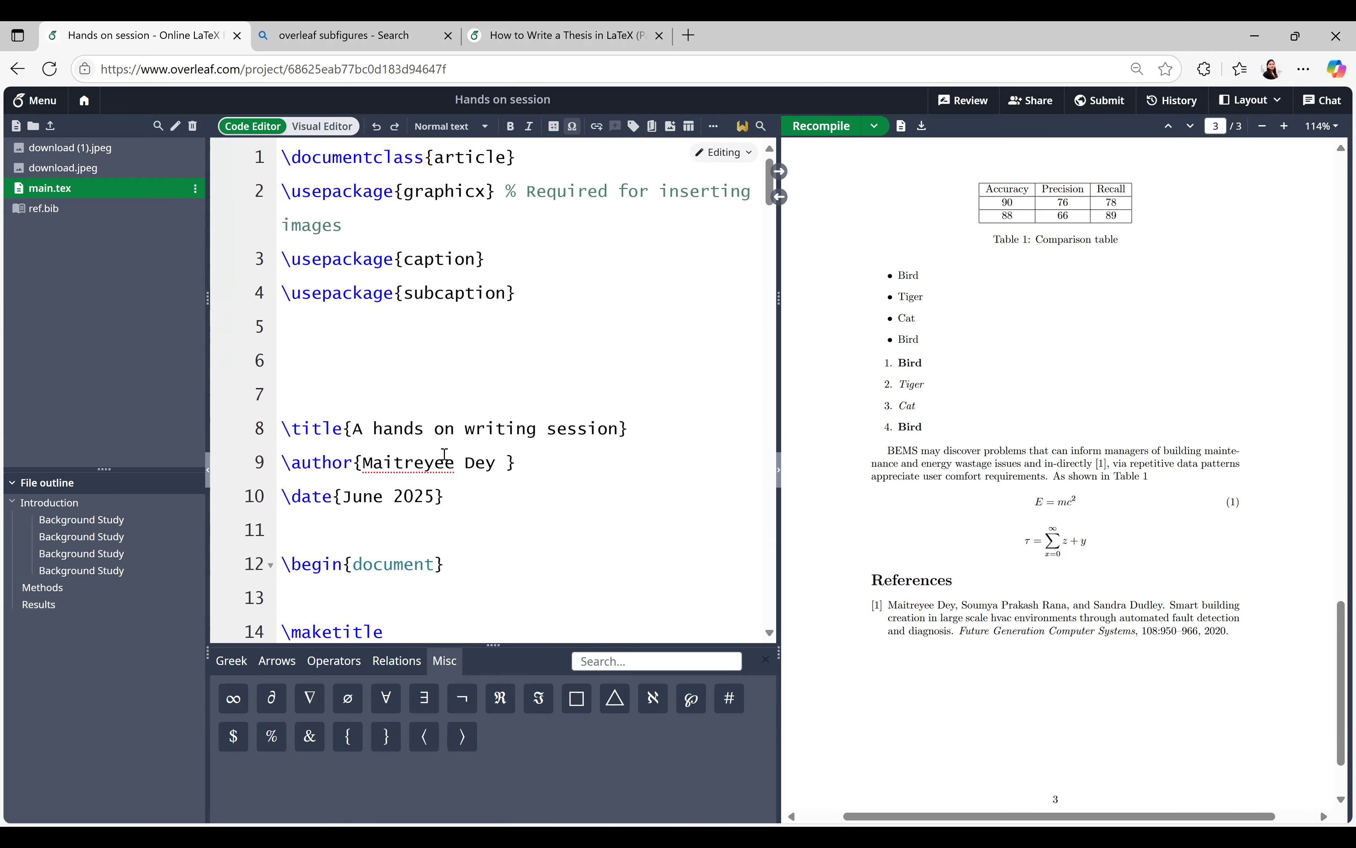
pyautogui.click(382, 369)
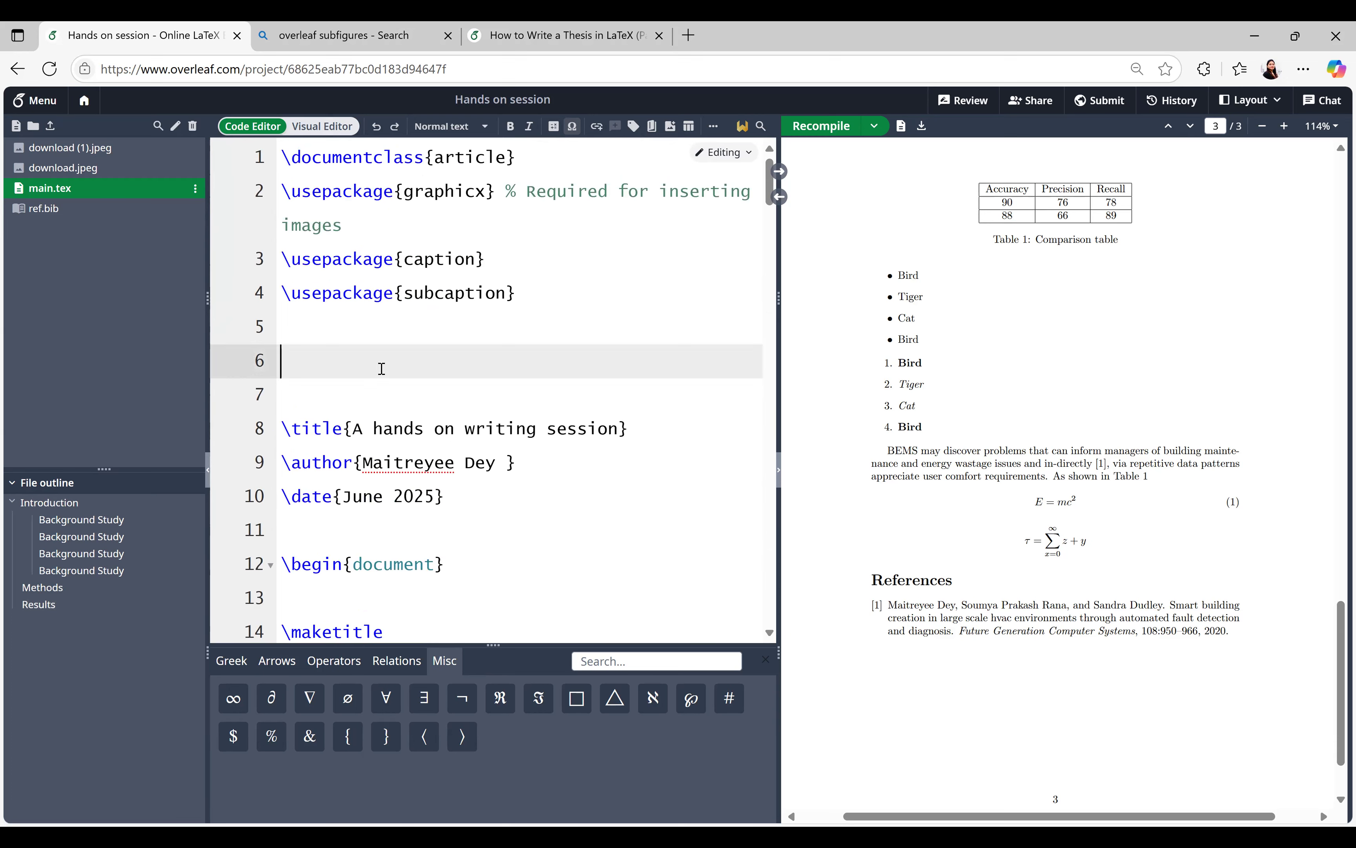
pyautogui.press('Delete')
pyautogui.press('Delete')
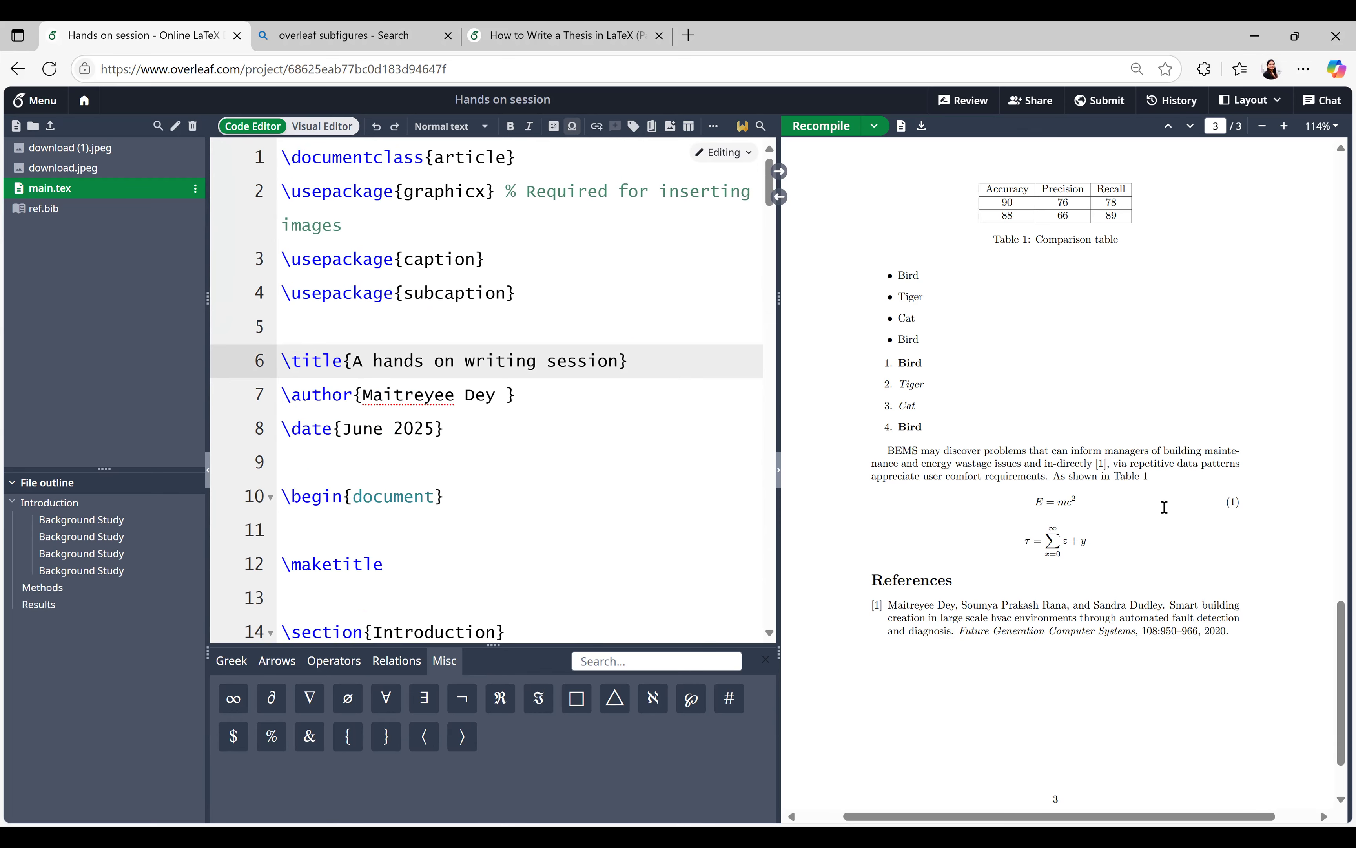
# Review the rendered document in the PDF preview from the References page back to the title page
pyautogui.scroll(-2, 1191, 632)
pyautogui.scroll(10, 1190, 632)
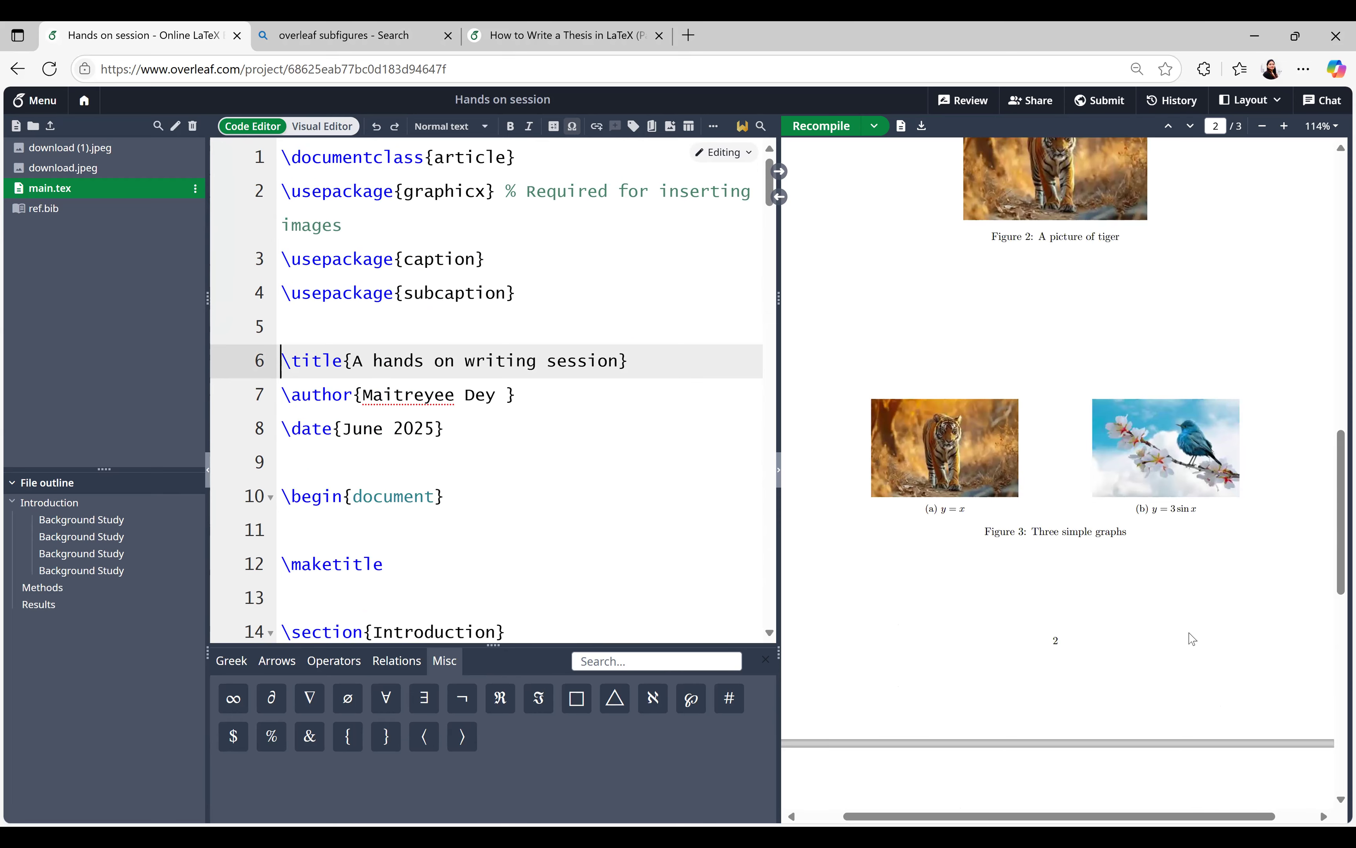
pyautogui.scroll(10, 1192, 637)
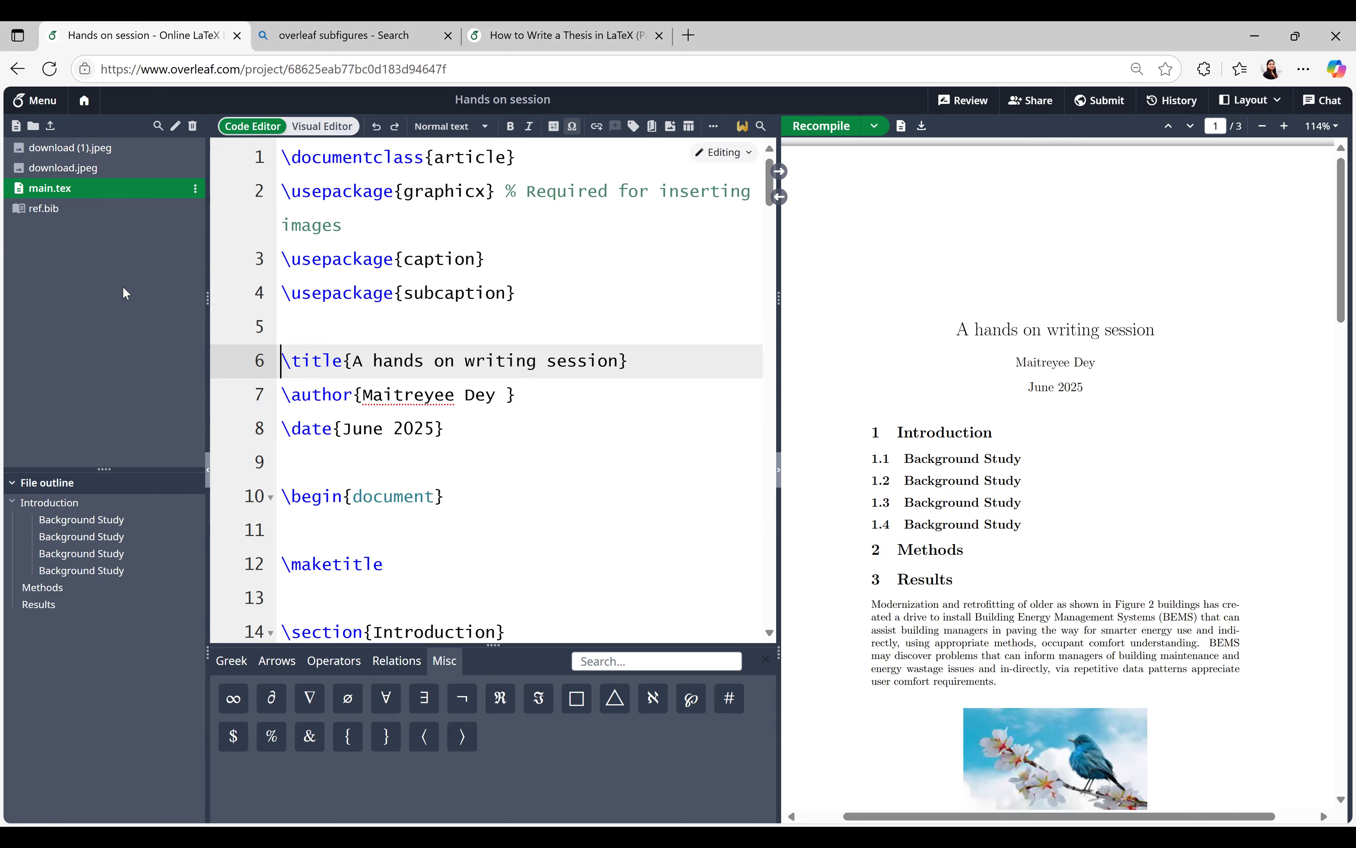
# Leave the project and open the journal articles template gallery for starting a new project
pyautogui.click(84, 102)
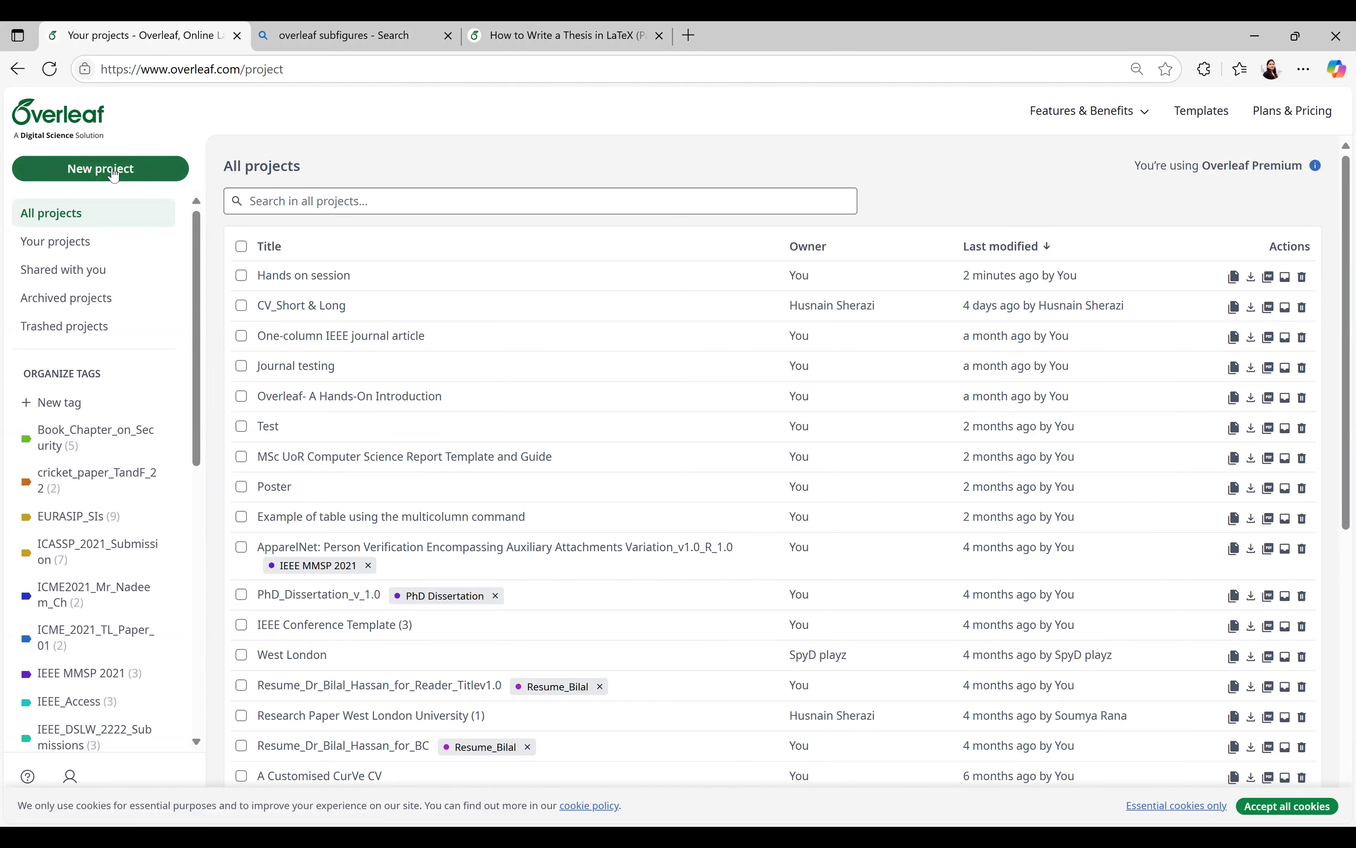
pyautogui.click(114, 172)
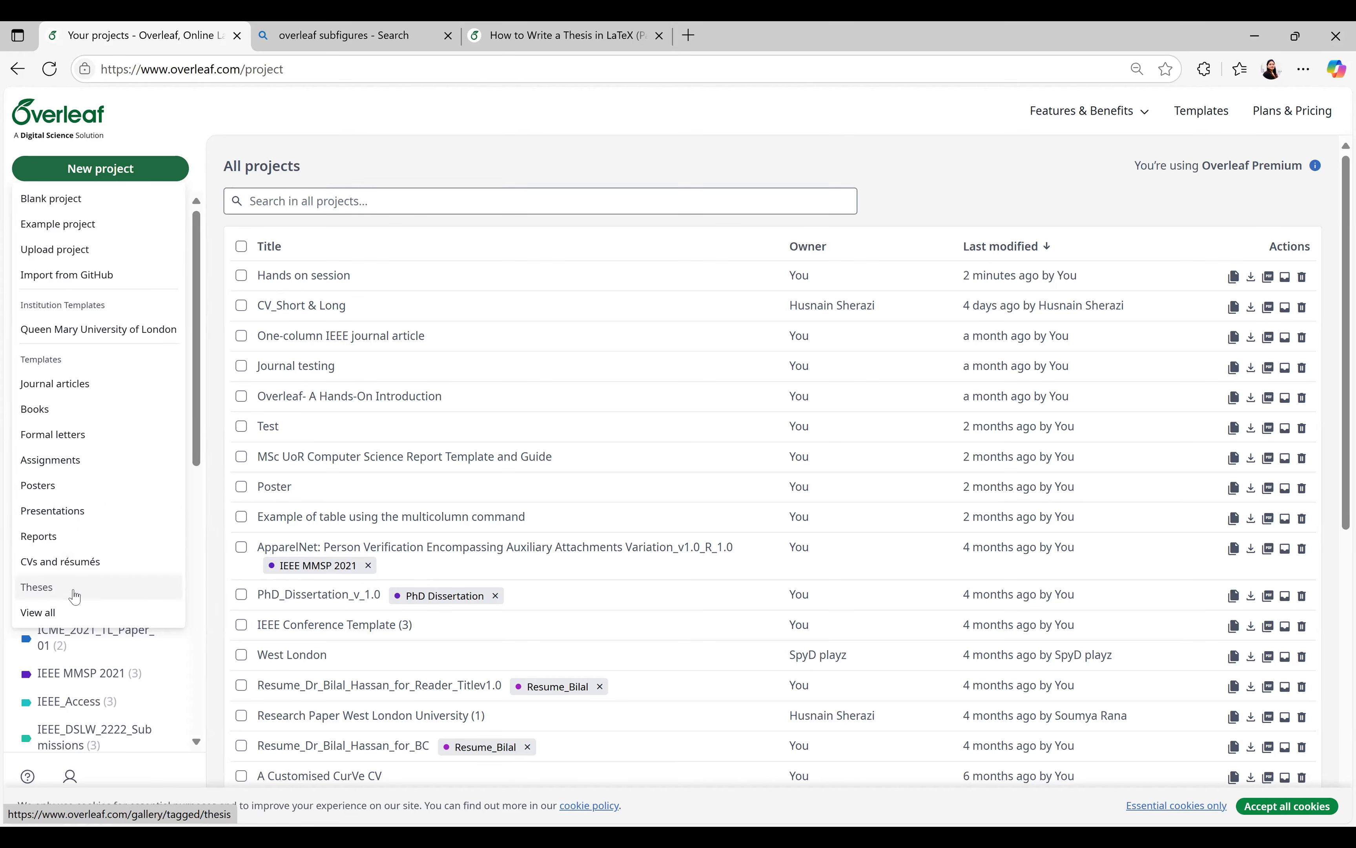
pyautogui.click(76, 387)
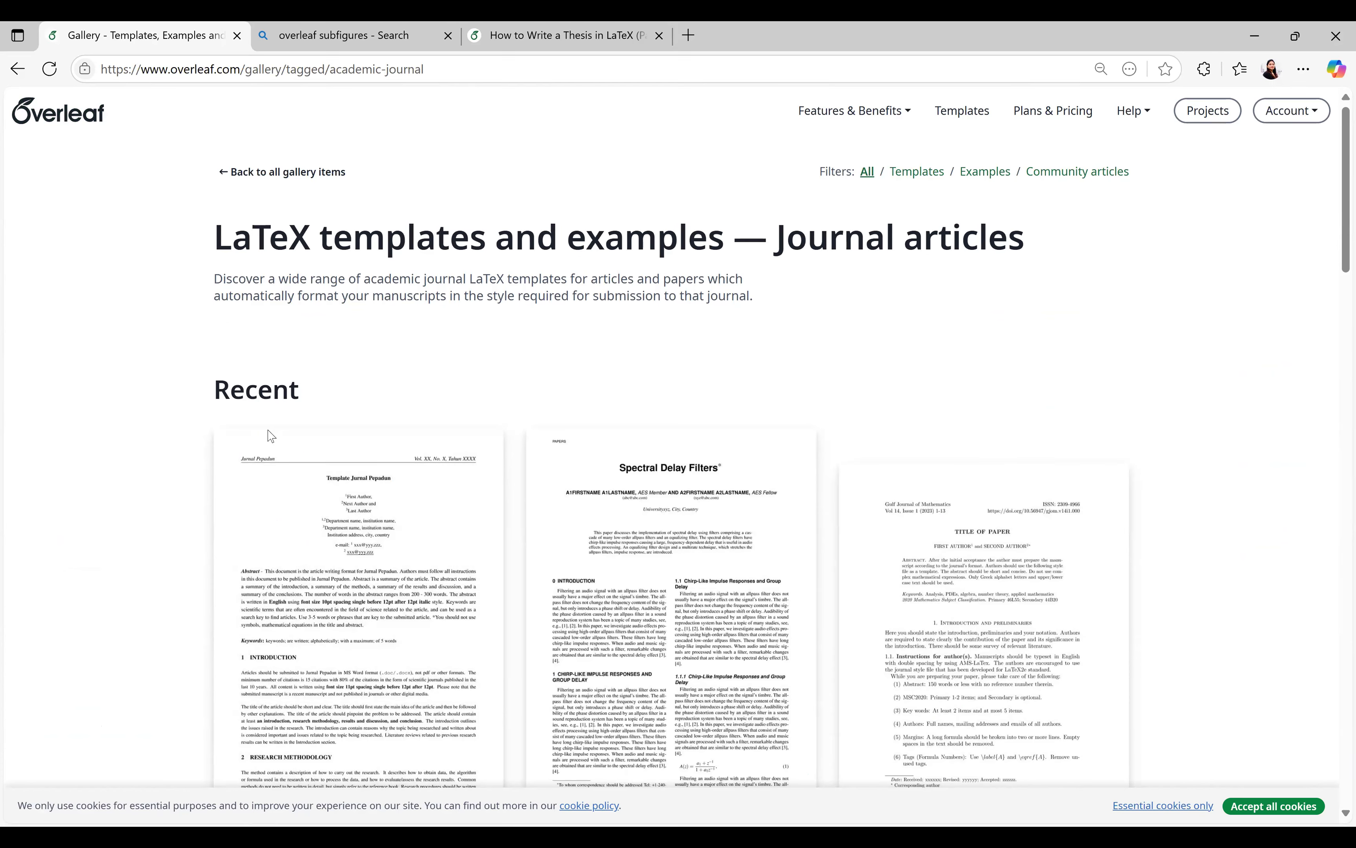
# Expand the related tags of the journal articles gallery and open the IEEE Official Templates collection
pyautogui.scroll(-10, 271, 436)
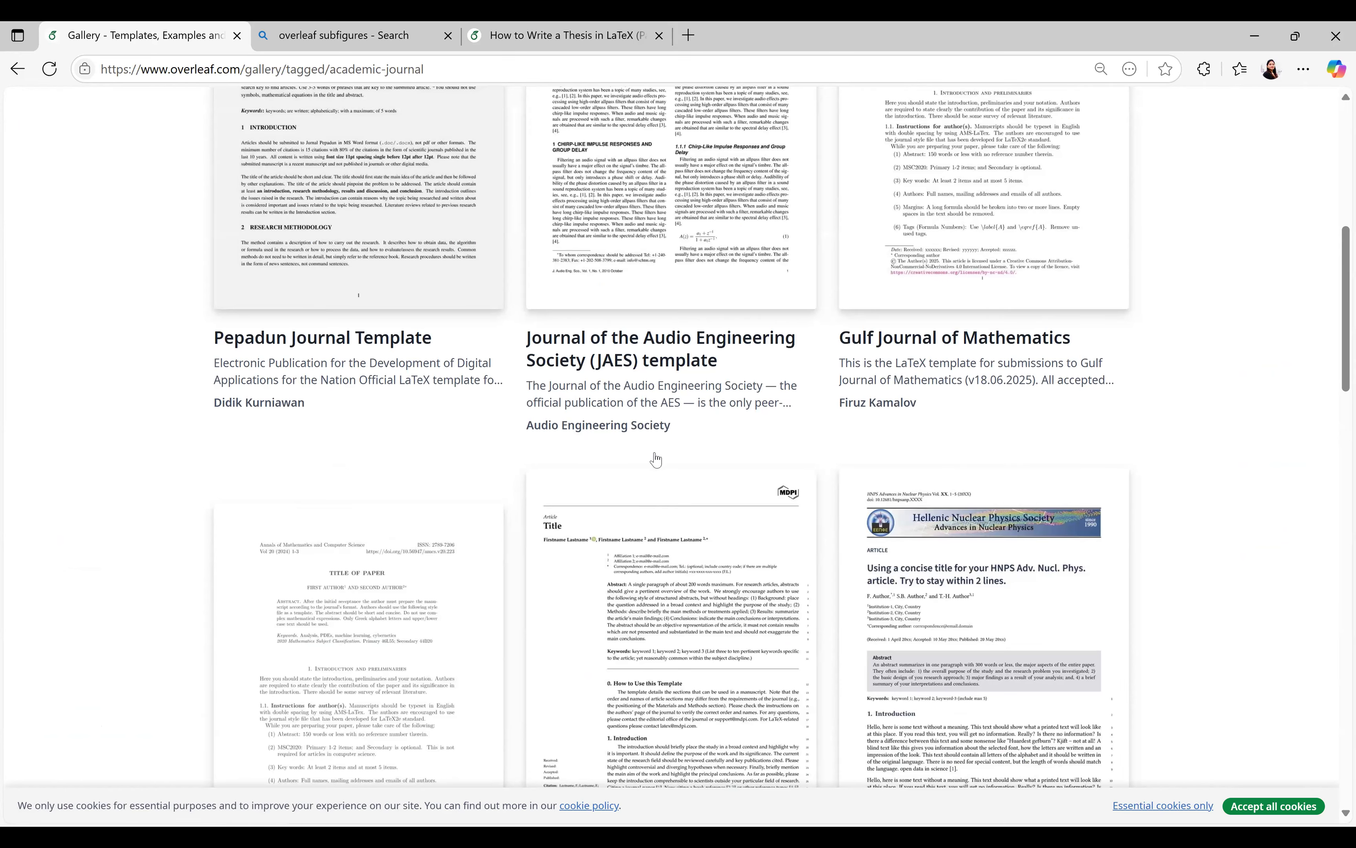
pyautogui.scroll(-8, 656, 459)
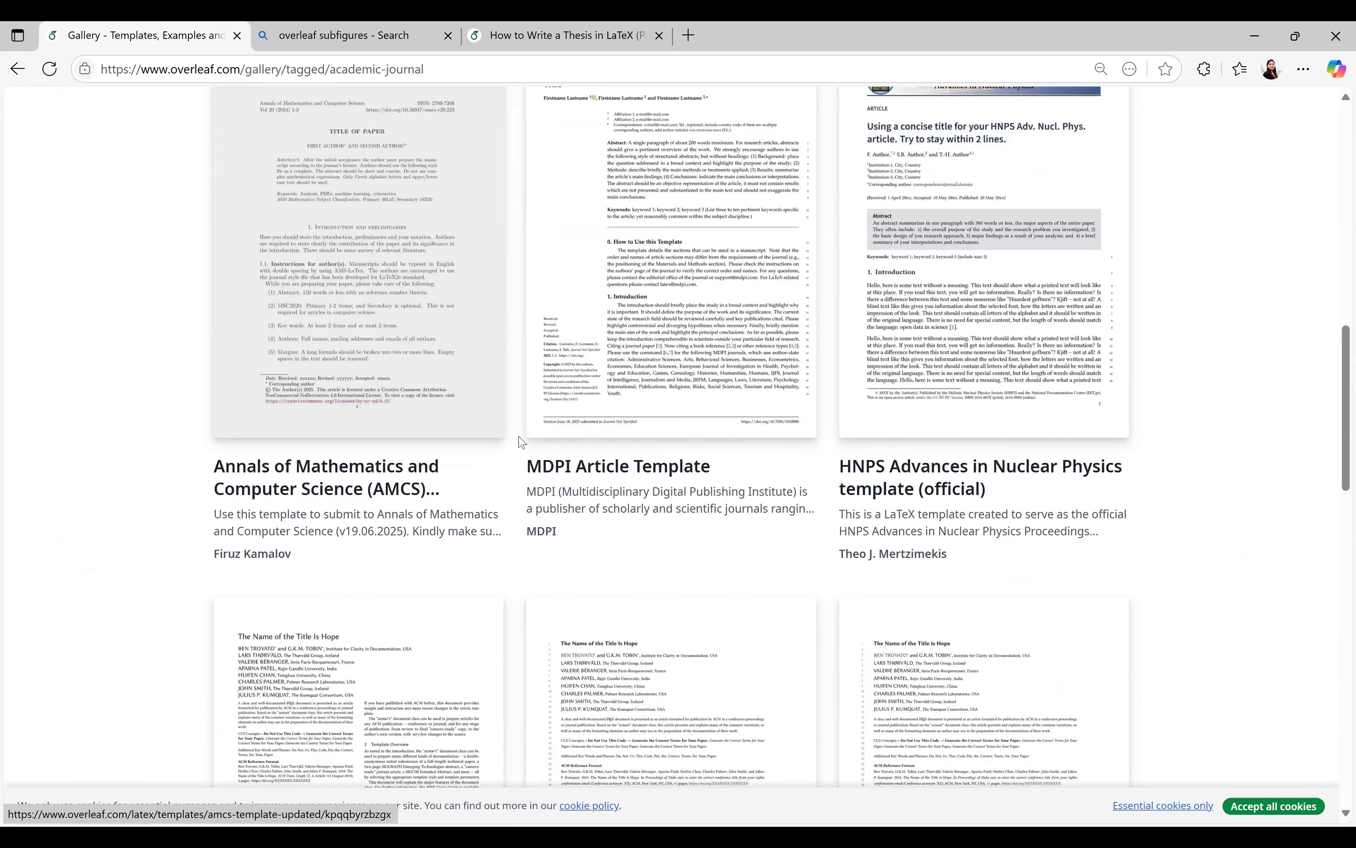
pyautogui.scroll(-6, 522, 443)
pyautogui.scroll(-9, 267, 503)
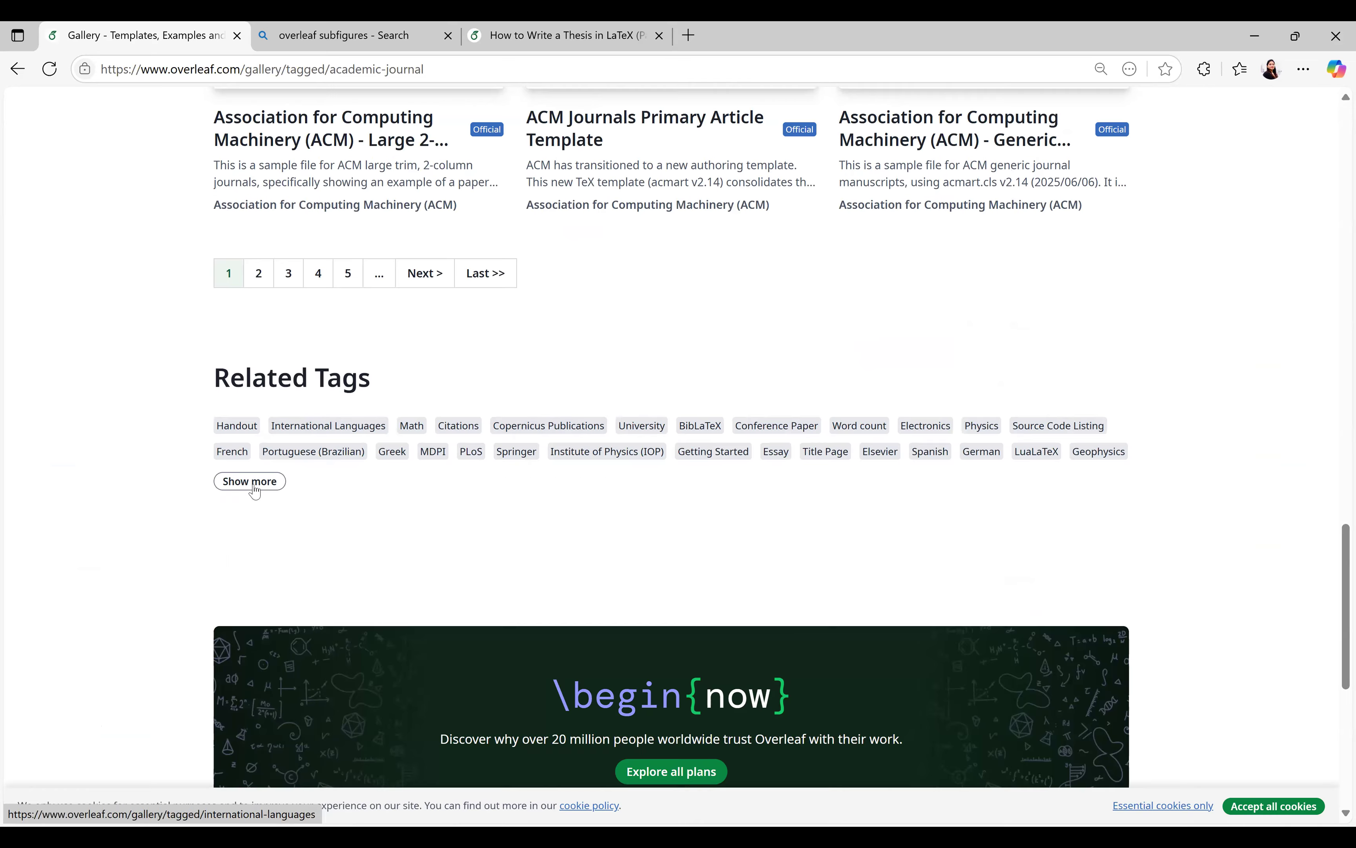
pyautogui.click(249, 481)
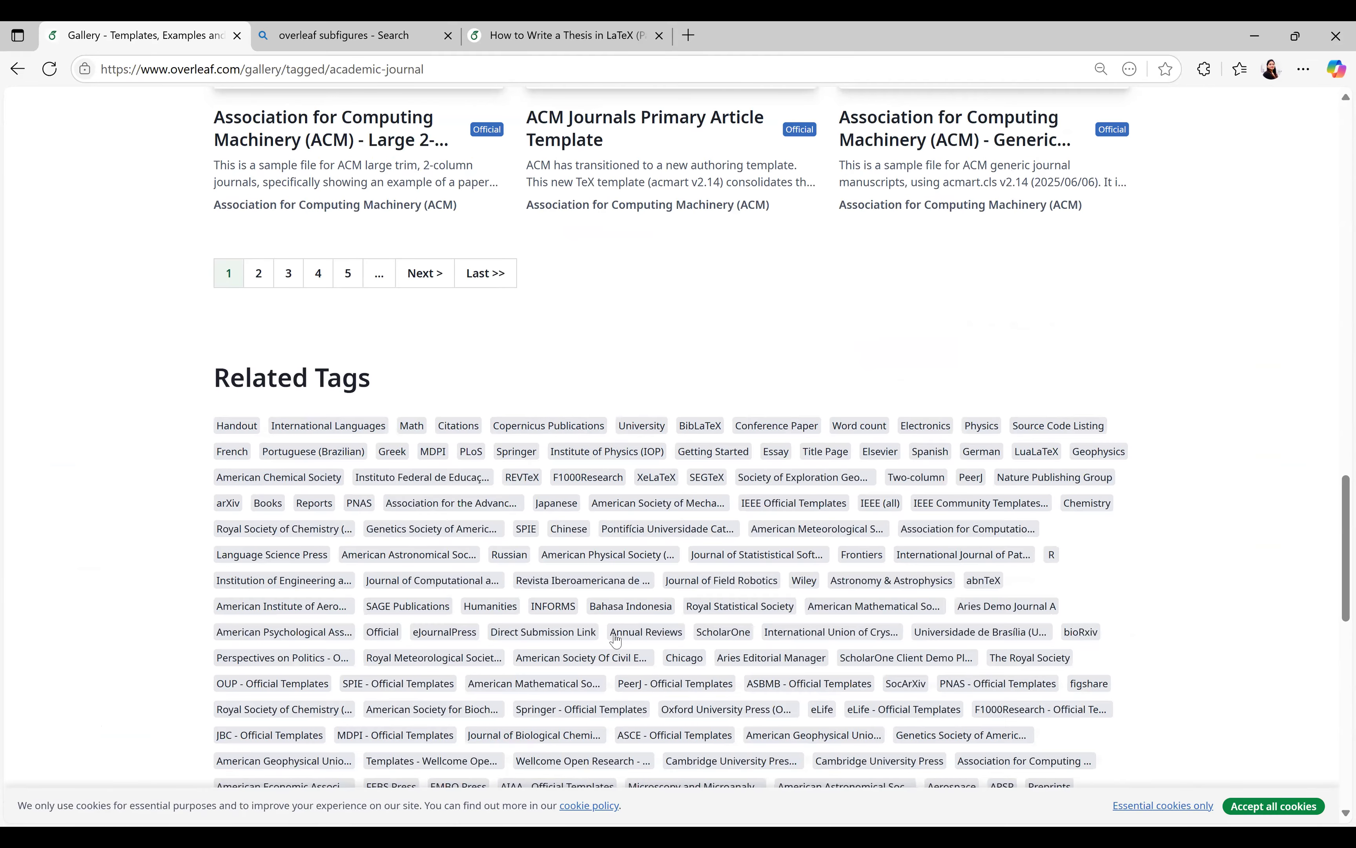
pyautogui.scroll(-6, 617, 641)
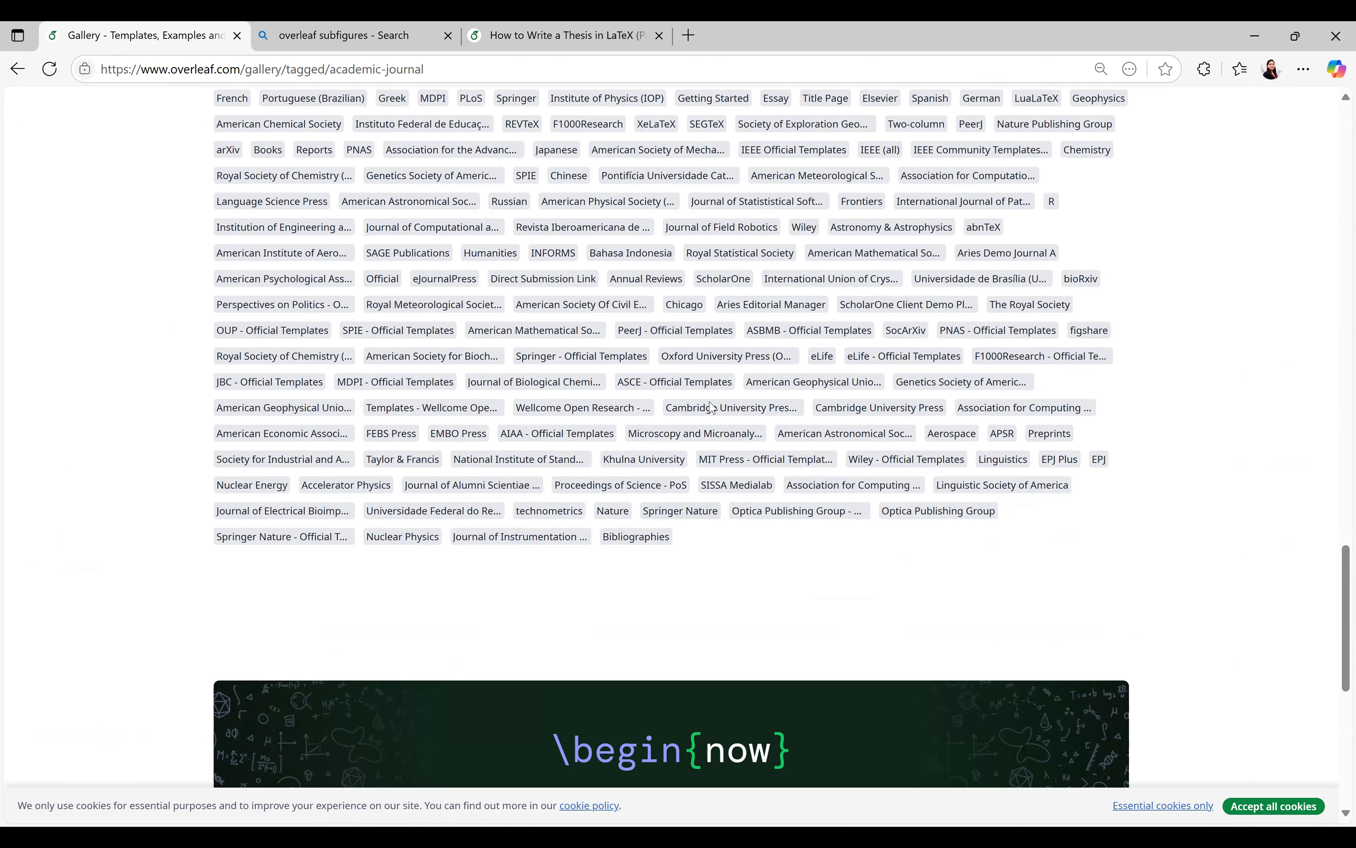
pyautogui.scroll(2, 712, 408)
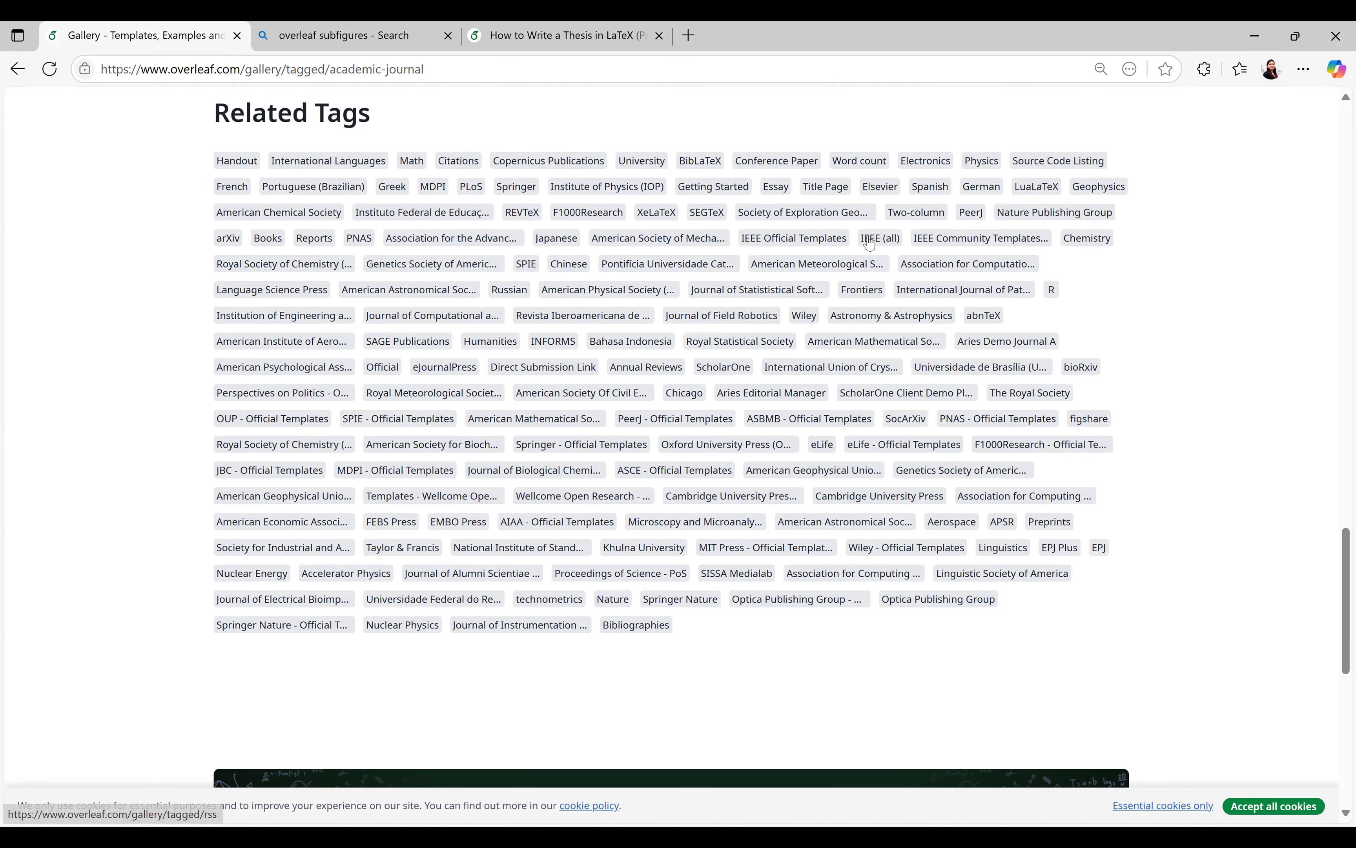
pyautogui.click(826, 244)
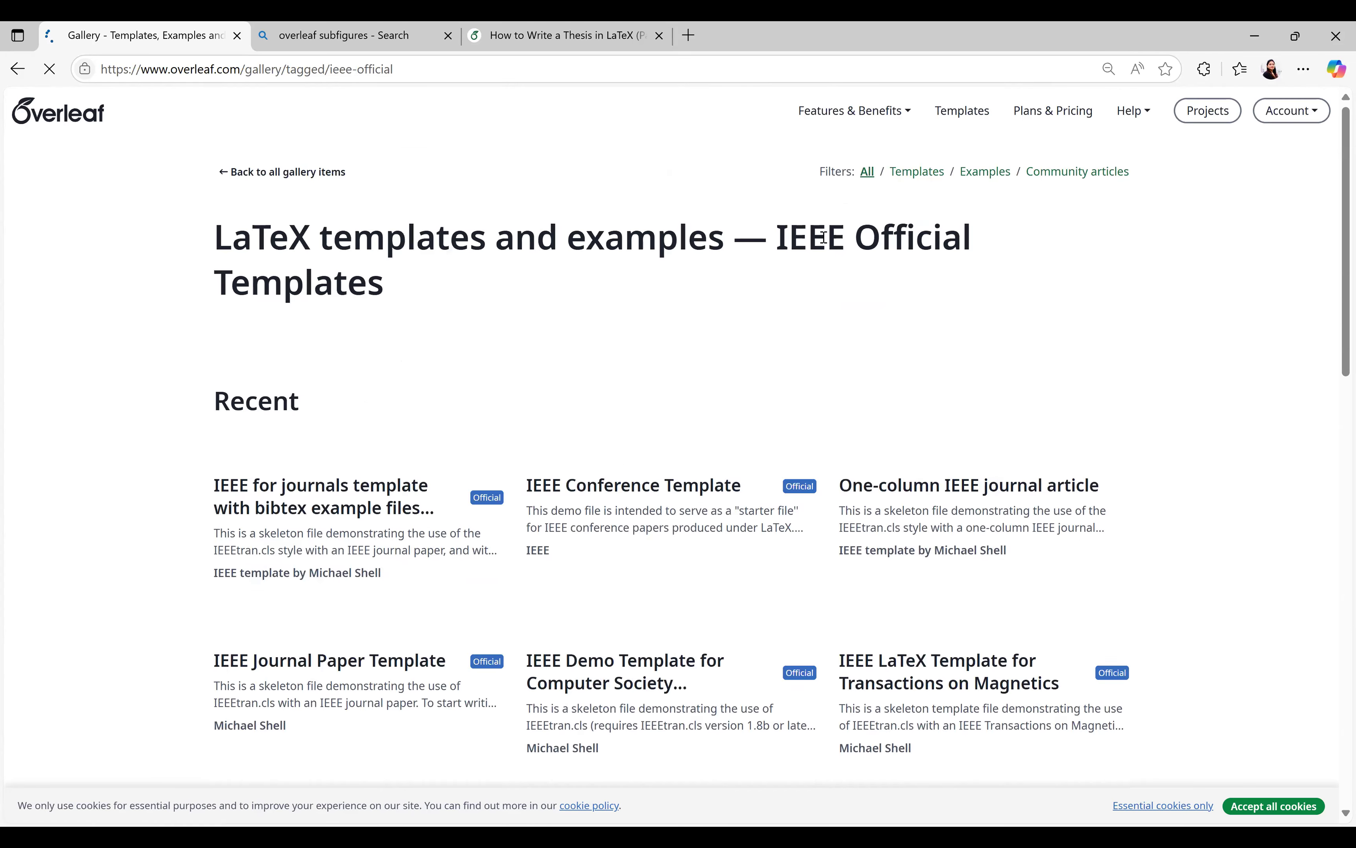
# Browse the IEEE official templates and open "IEEE for journals template with bibtex example files included" as a new project
pyautogui.scroll(-4, 901, 266)
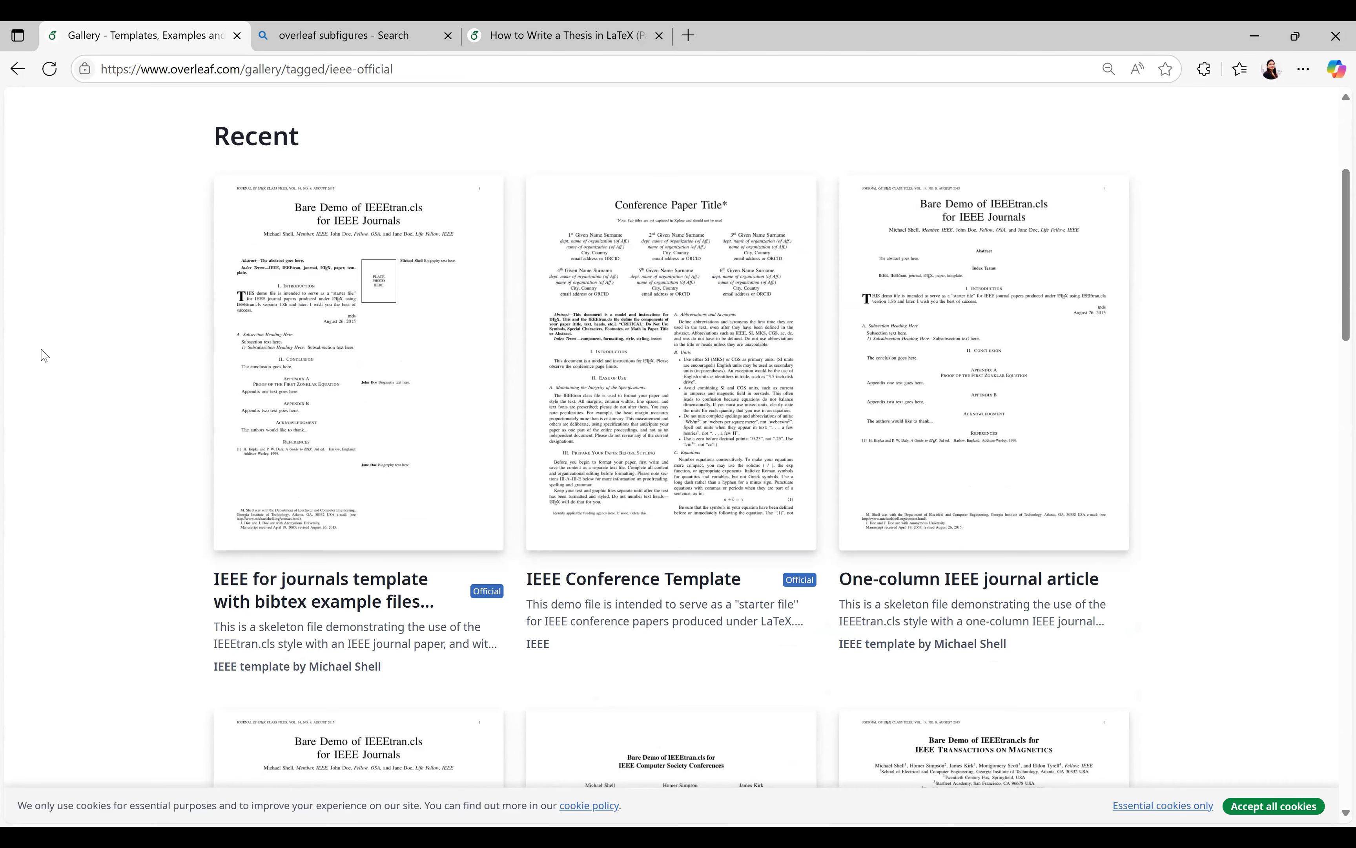
pyautogui.scroll(-4, 49, 350)
pyautogui.scroll(-4, 49, 350)
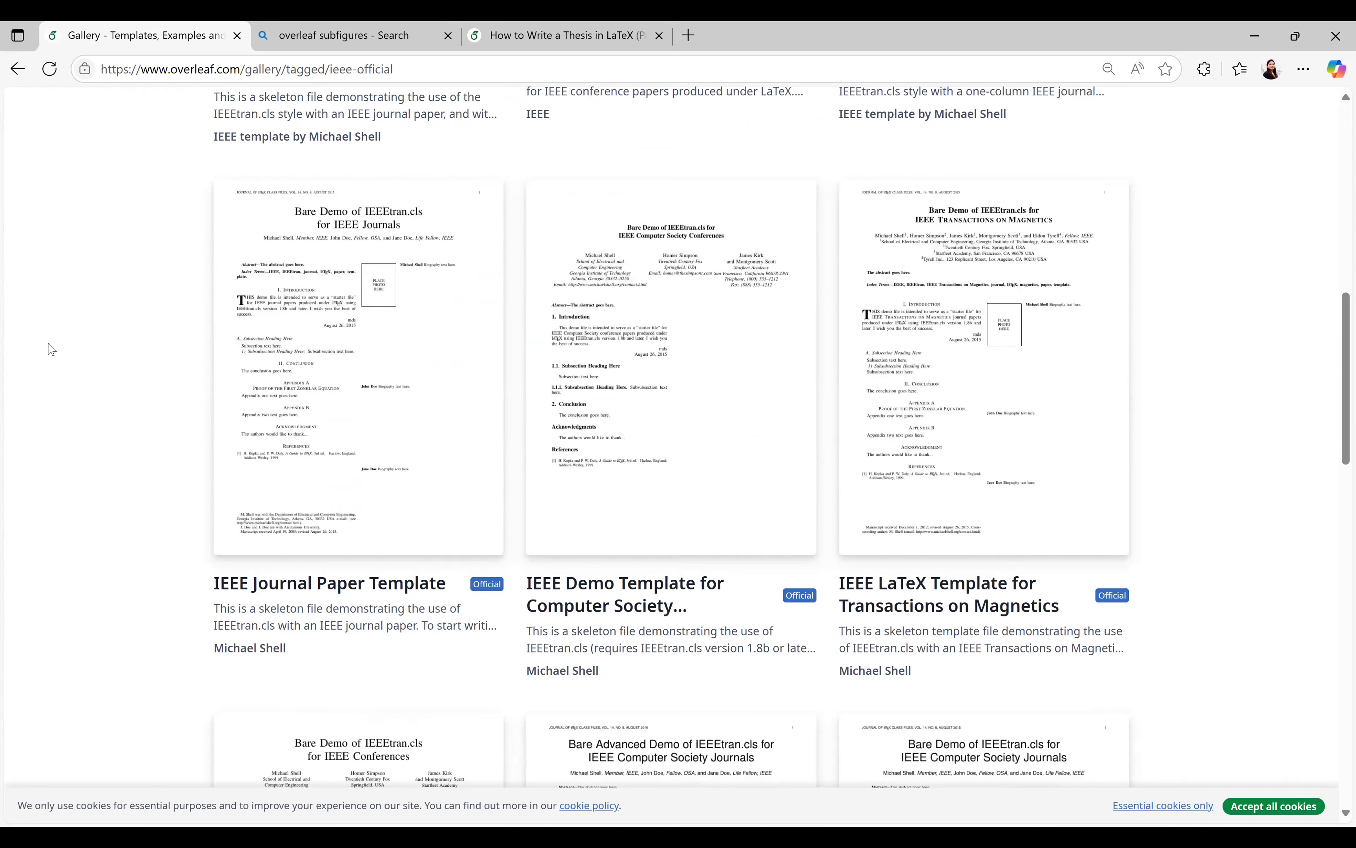
pyautogui.scroll(-7, 52, 347)
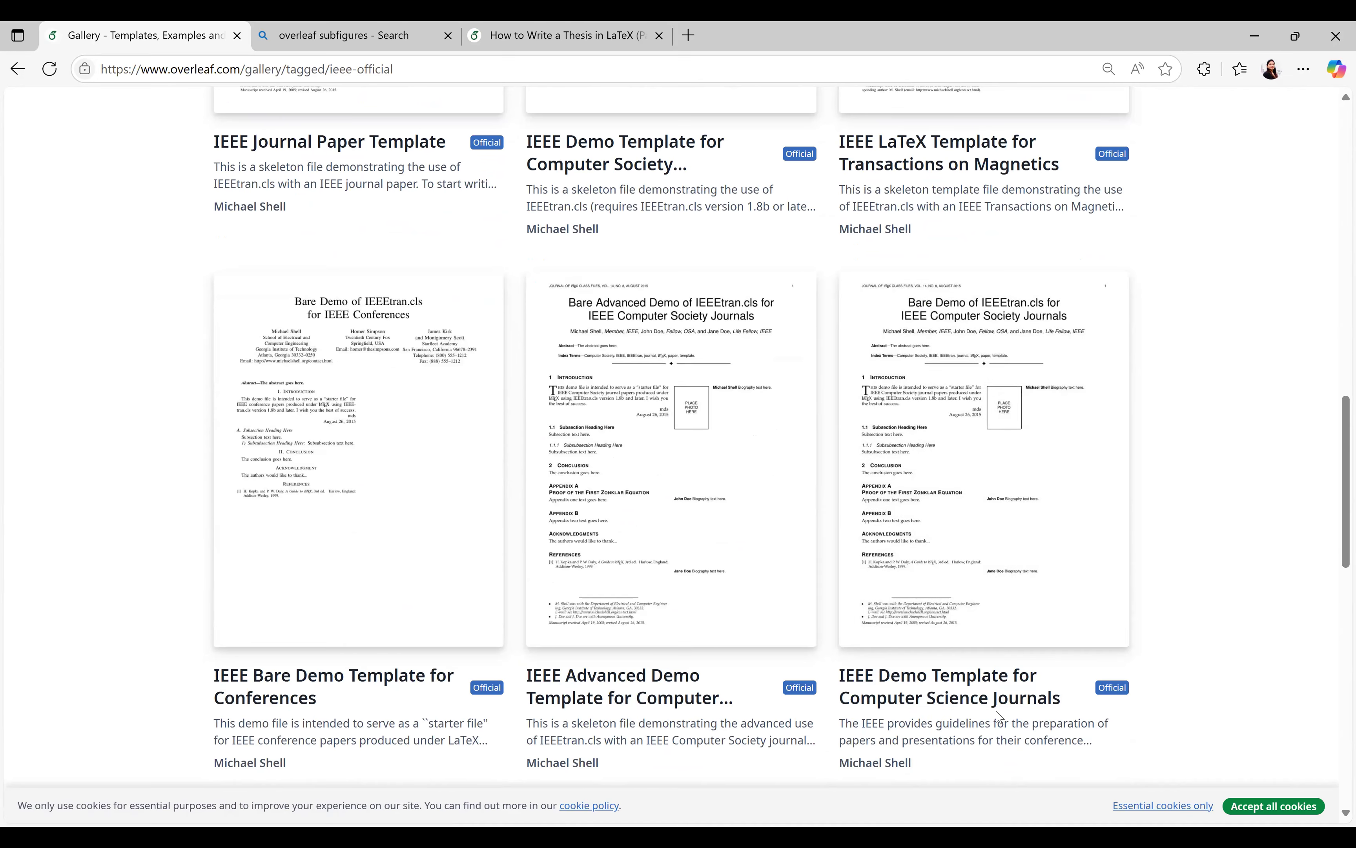
pyautogui.scroll(3, 1000, 679)
pyautogui.scroll(5, 999, 680)
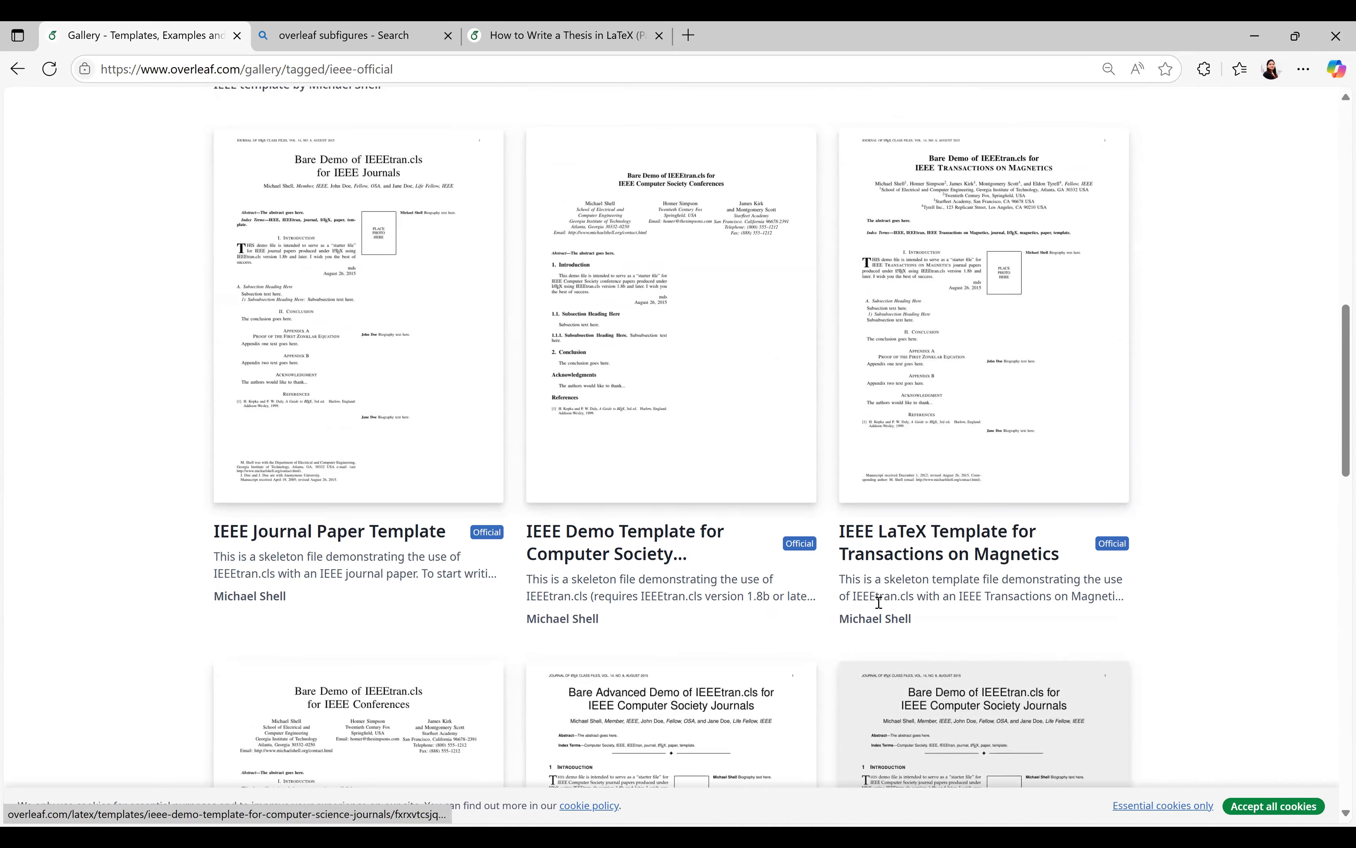
pyautogui.scroll(7, 274, 439)
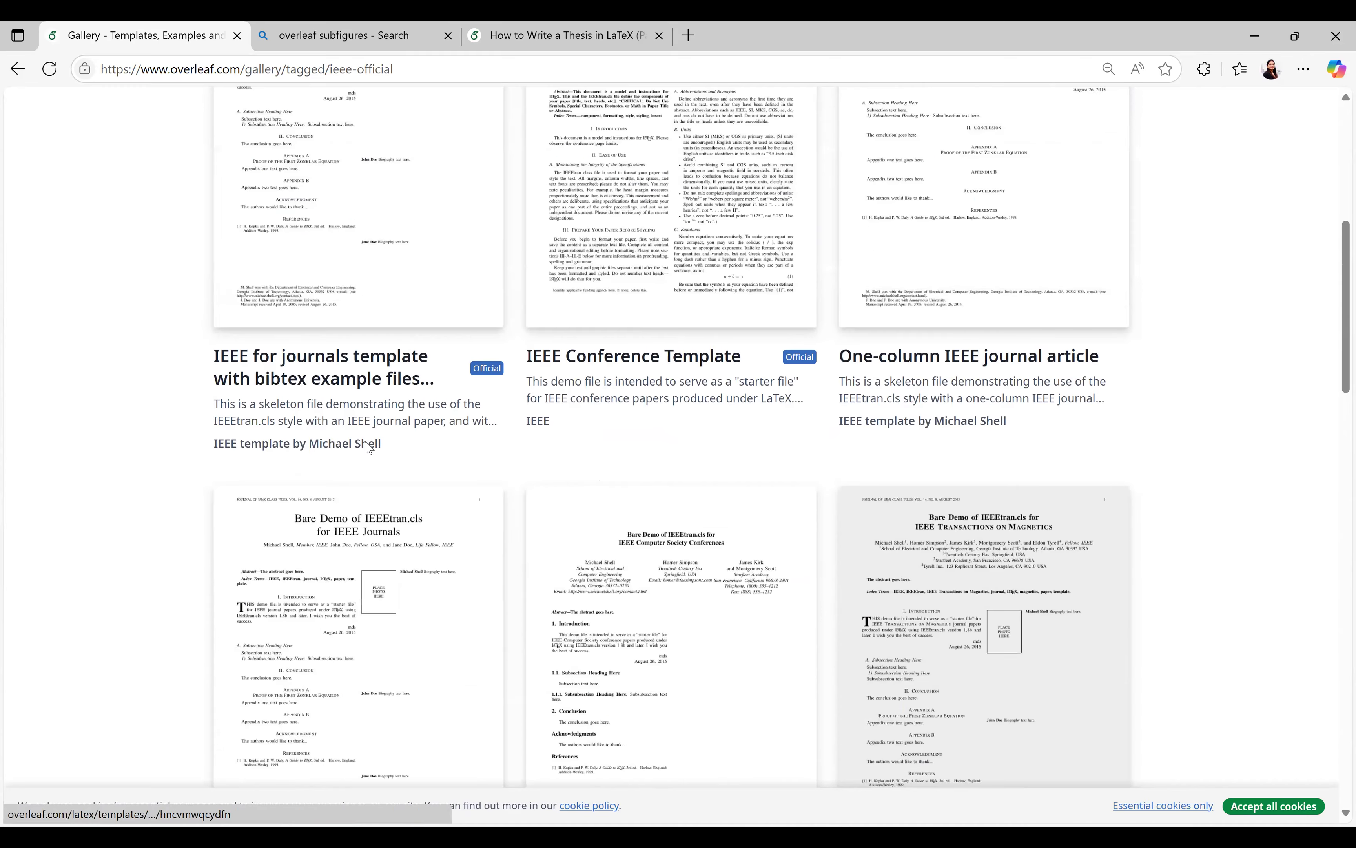
pyautogui.scroll(3, 421, 345)
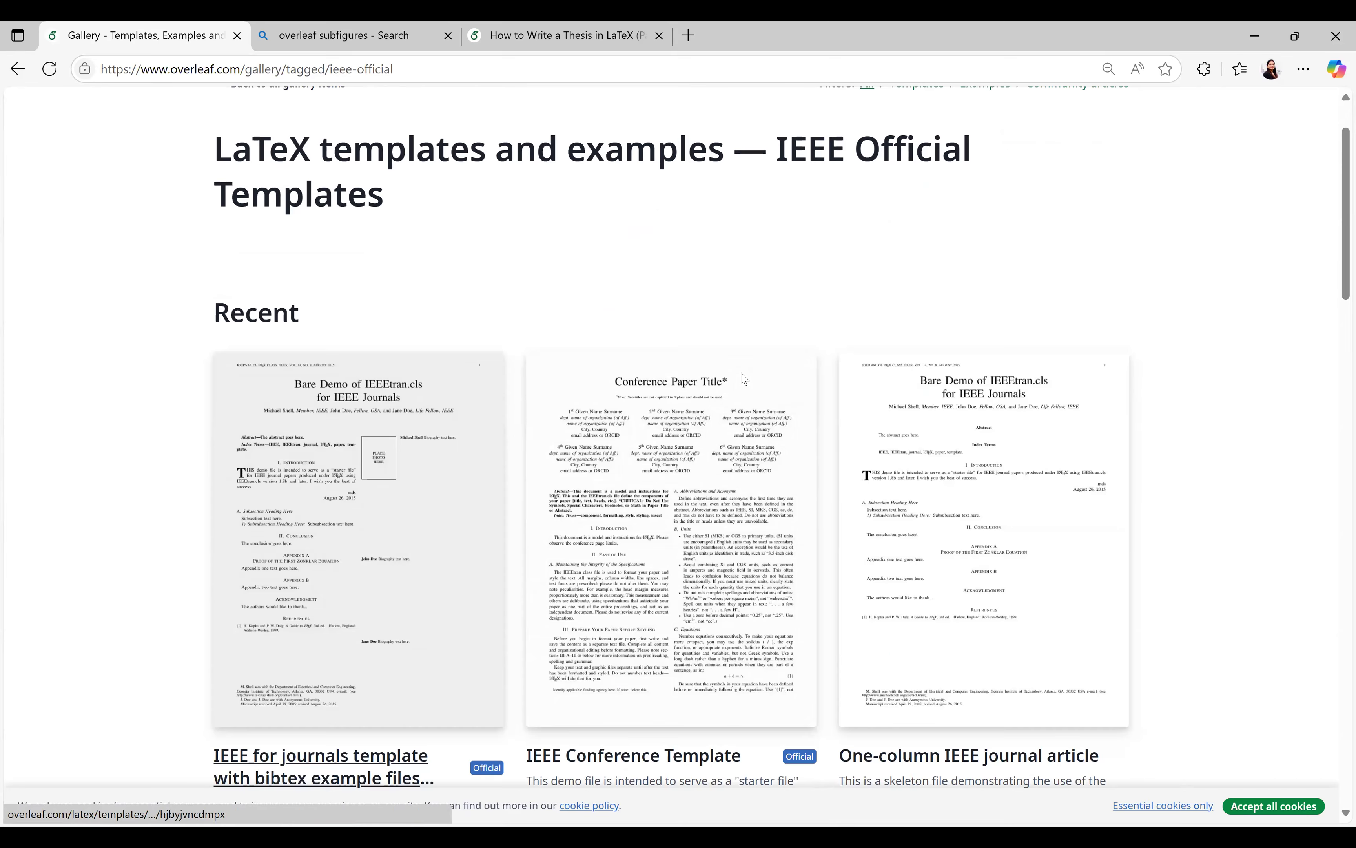
pyautogui.click(284, 375)
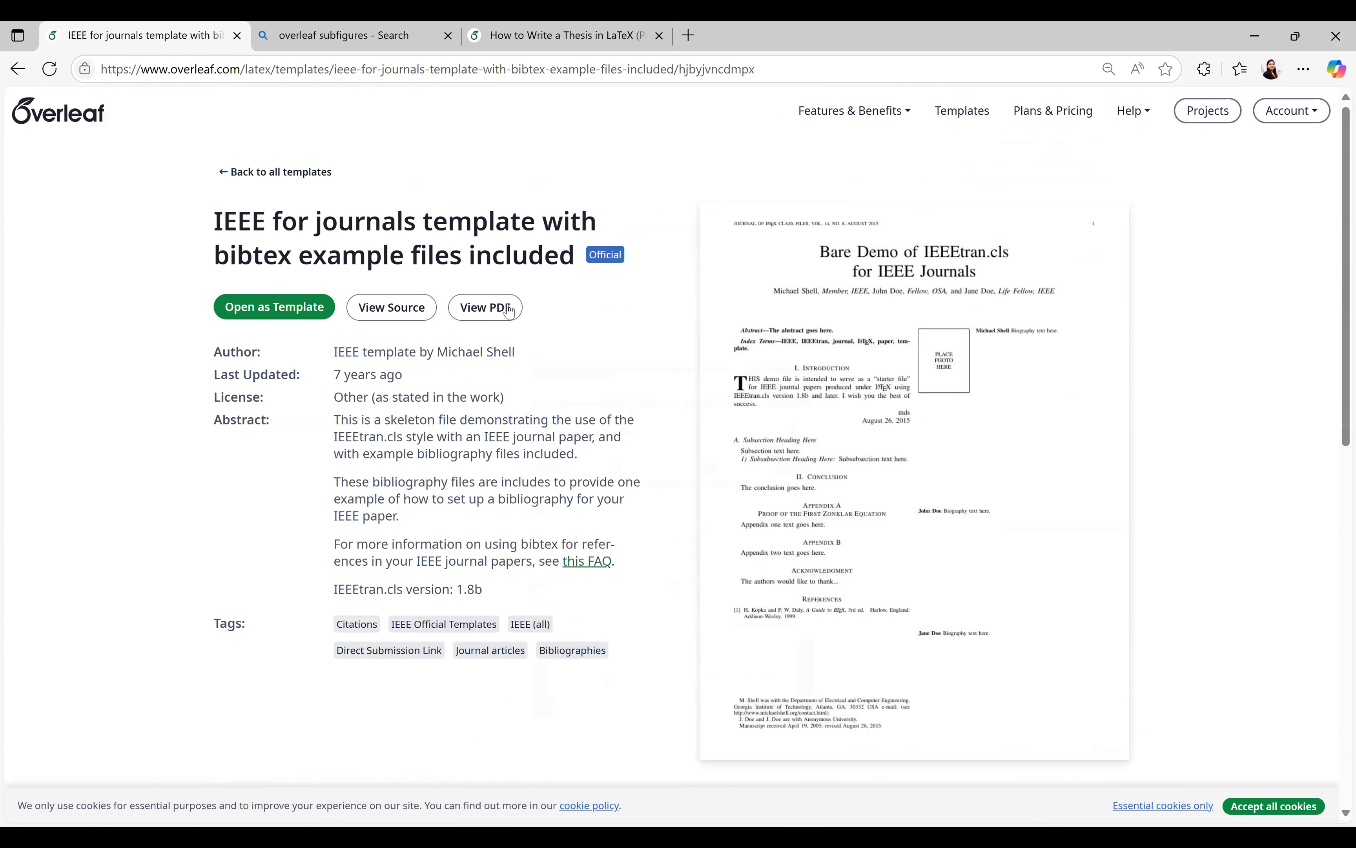
pyautogui.click(283, 311)
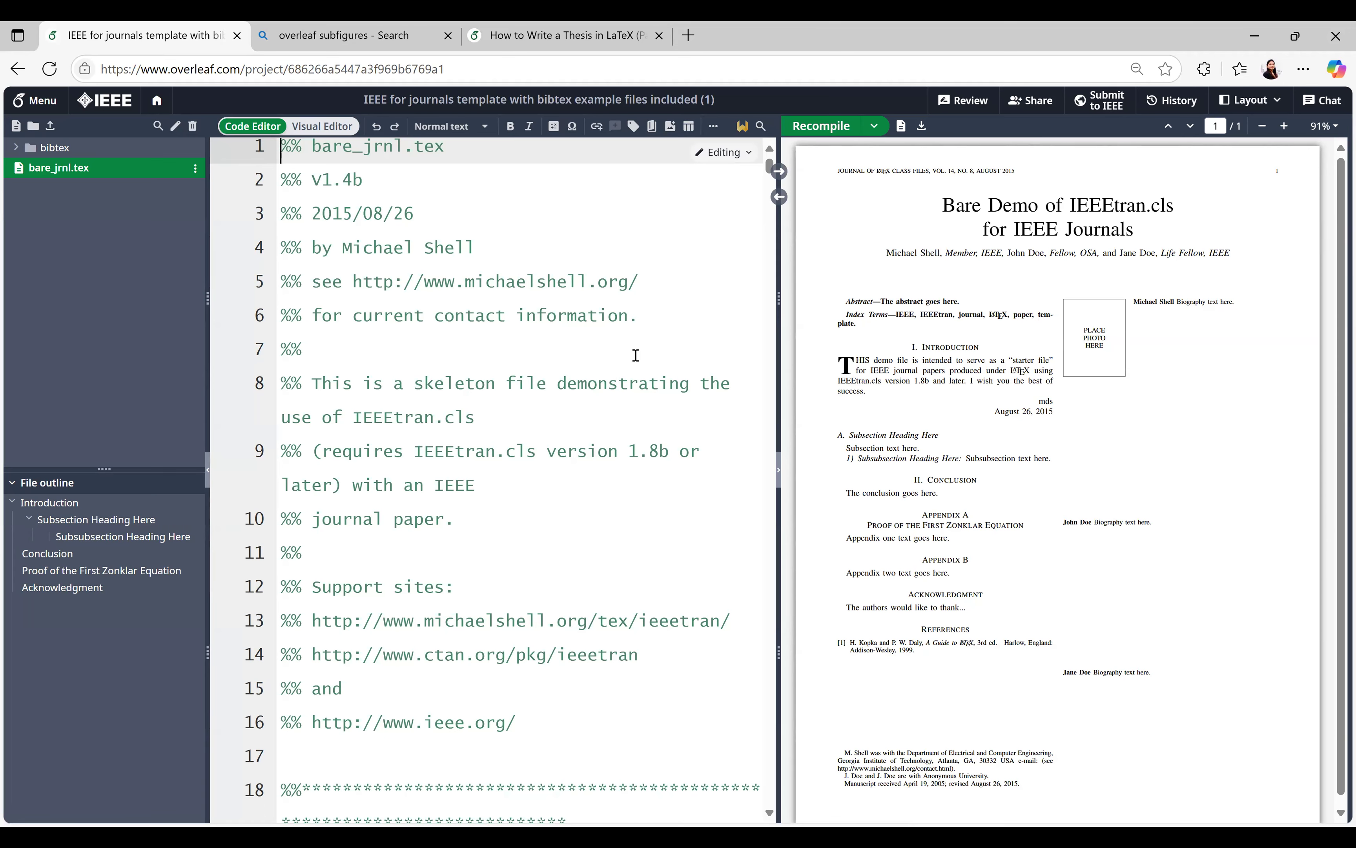
# Find the \documentclass[journal]{IEEEtran} line below the opening comments in bare_jrnl.tex and highlight it
pyautogui.scroll(-15, 637, 356)
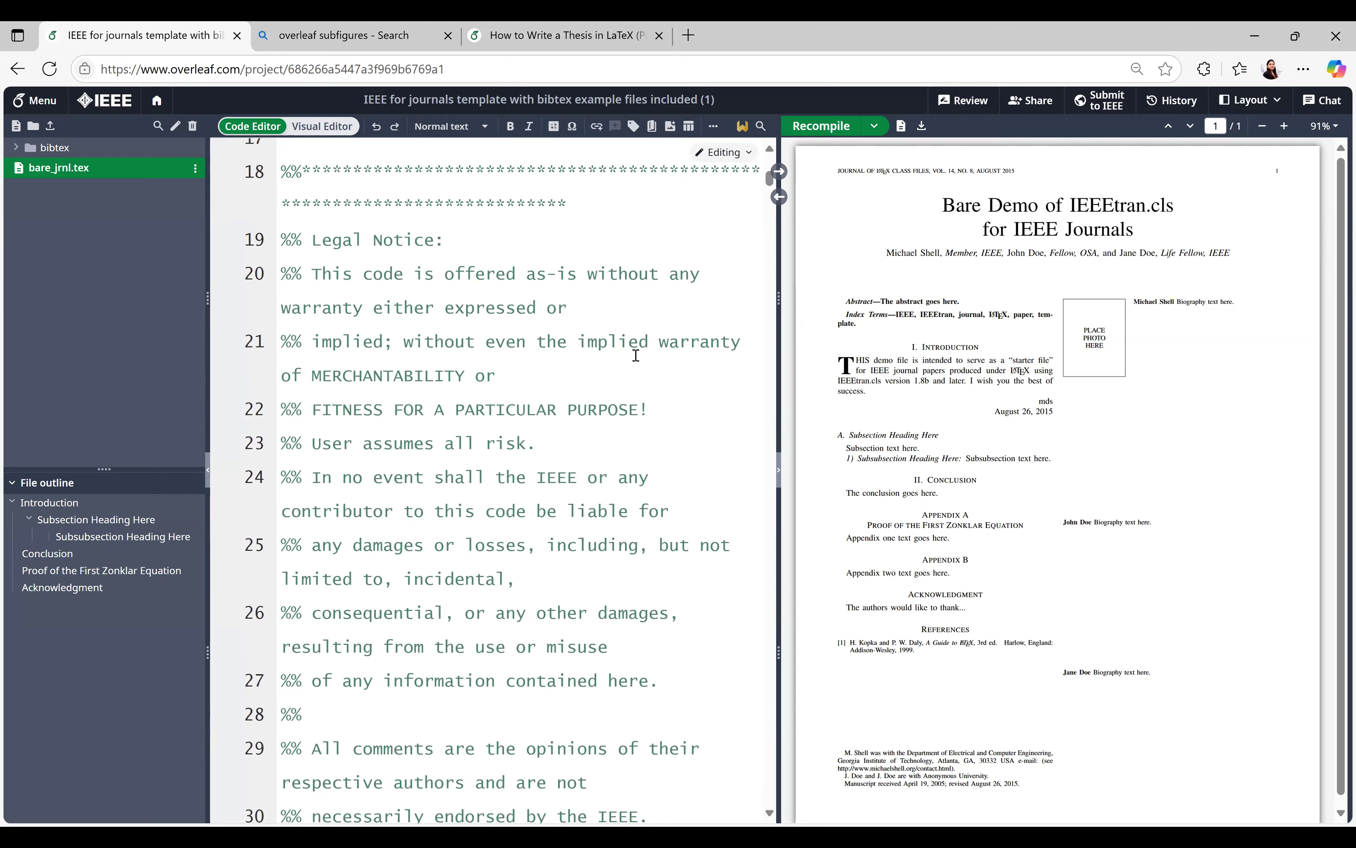
pyautogui.scroll(-12, 637, 355)
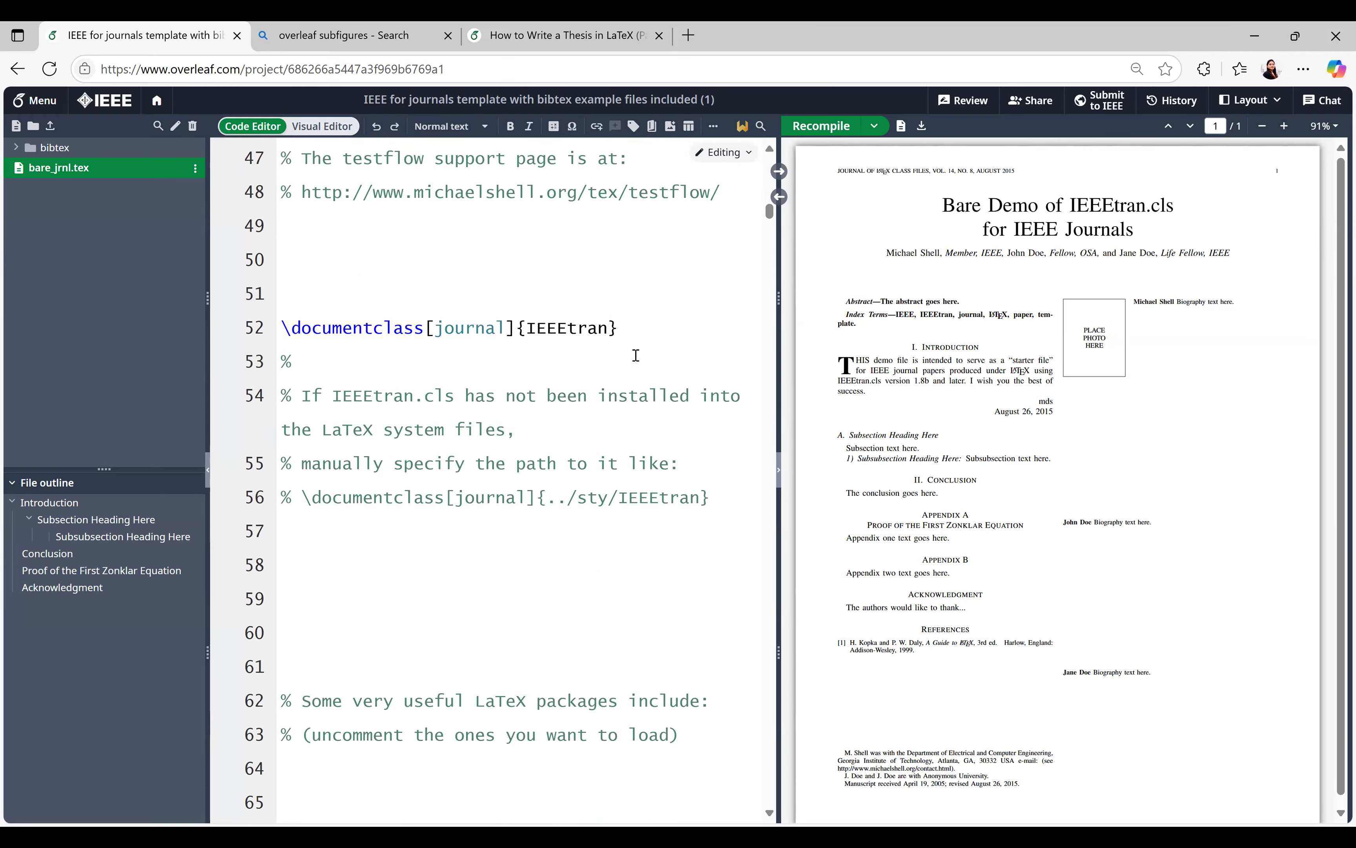
pyautogui.scroll(-2, 537, 353)
pyautogui.scroll(2, 327, 216)
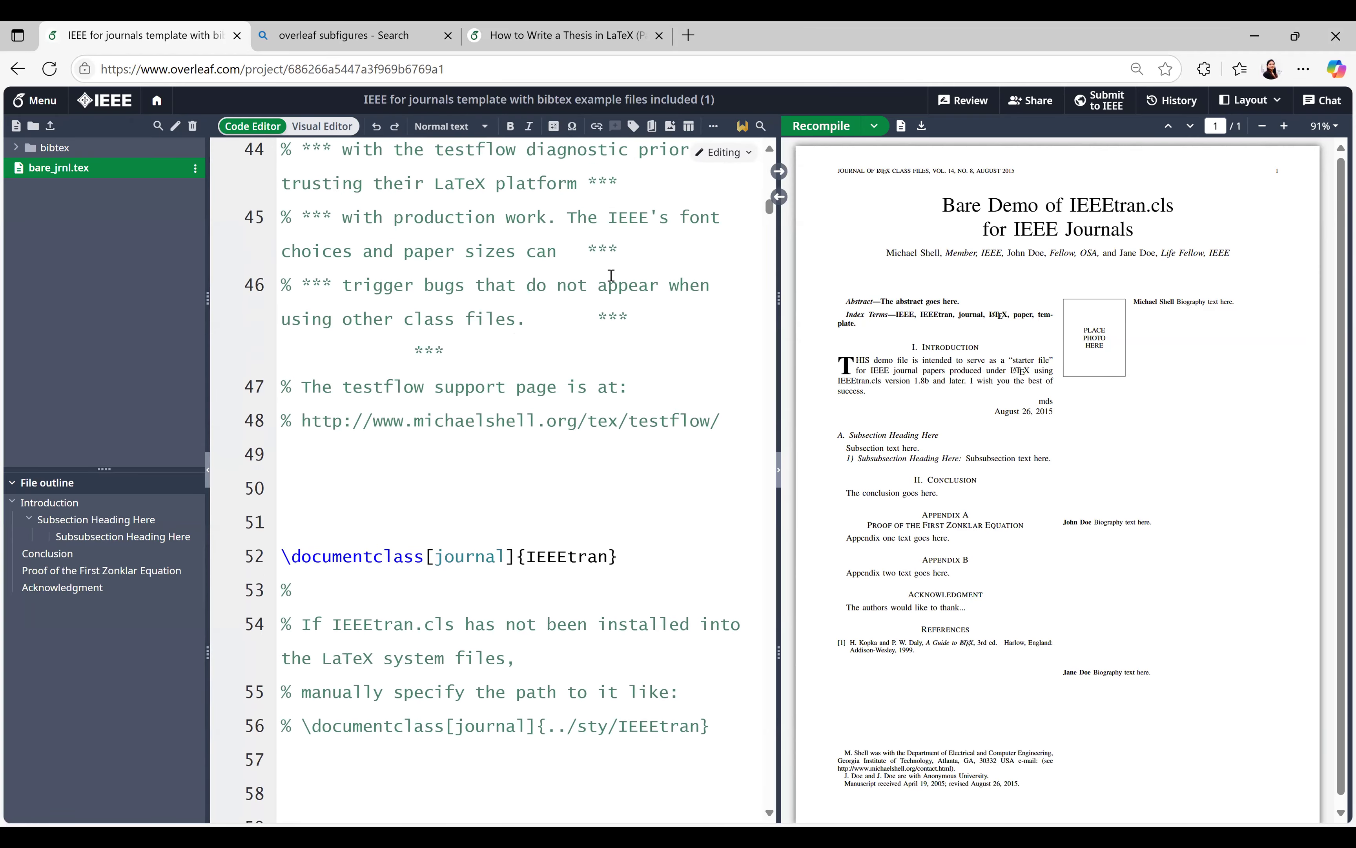
pyautogui.scroll(-5, 622, 416)
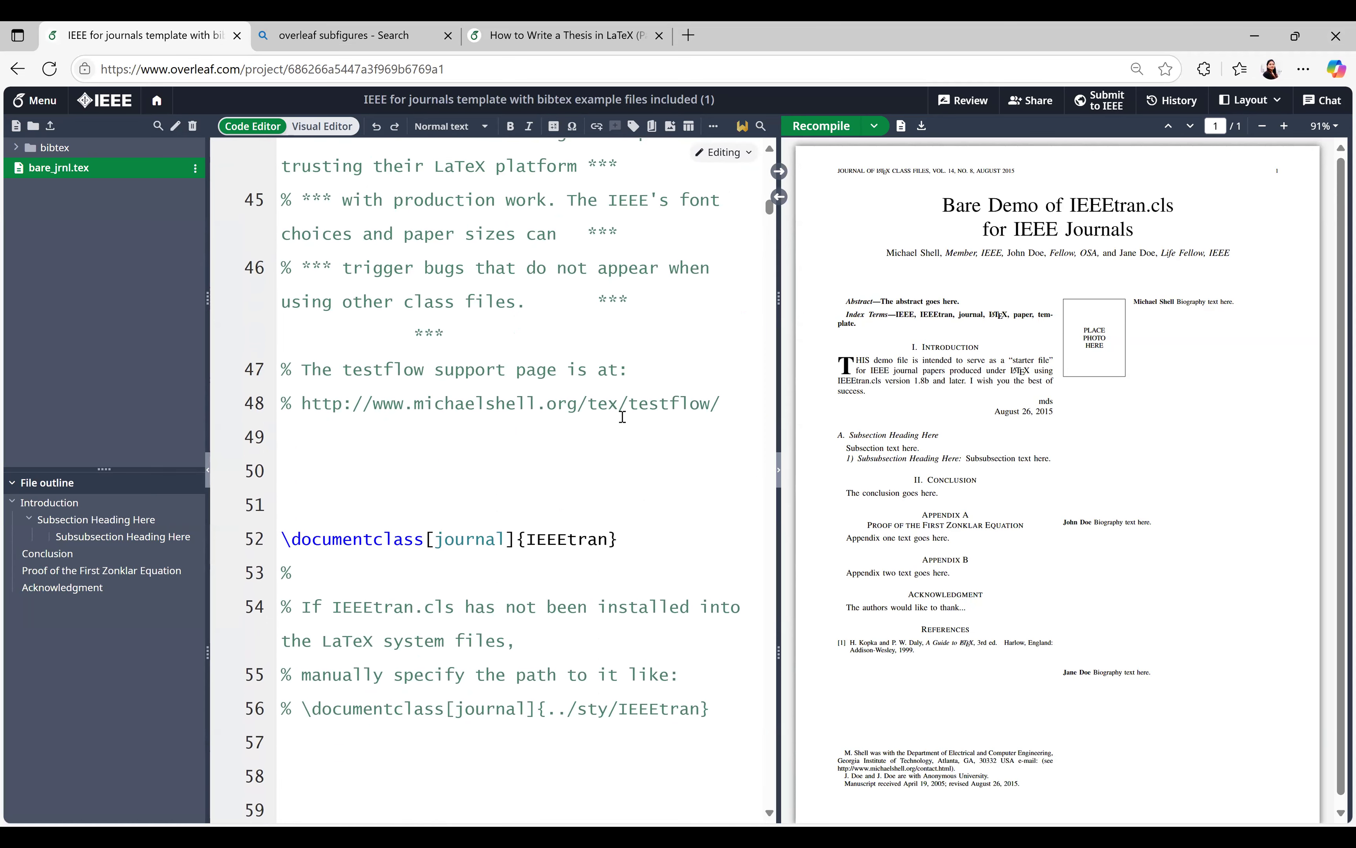
pyautogui.click(608, 292)
pyautogui.moveTo(410, 298); pyautogui.dragTo(287, 294)
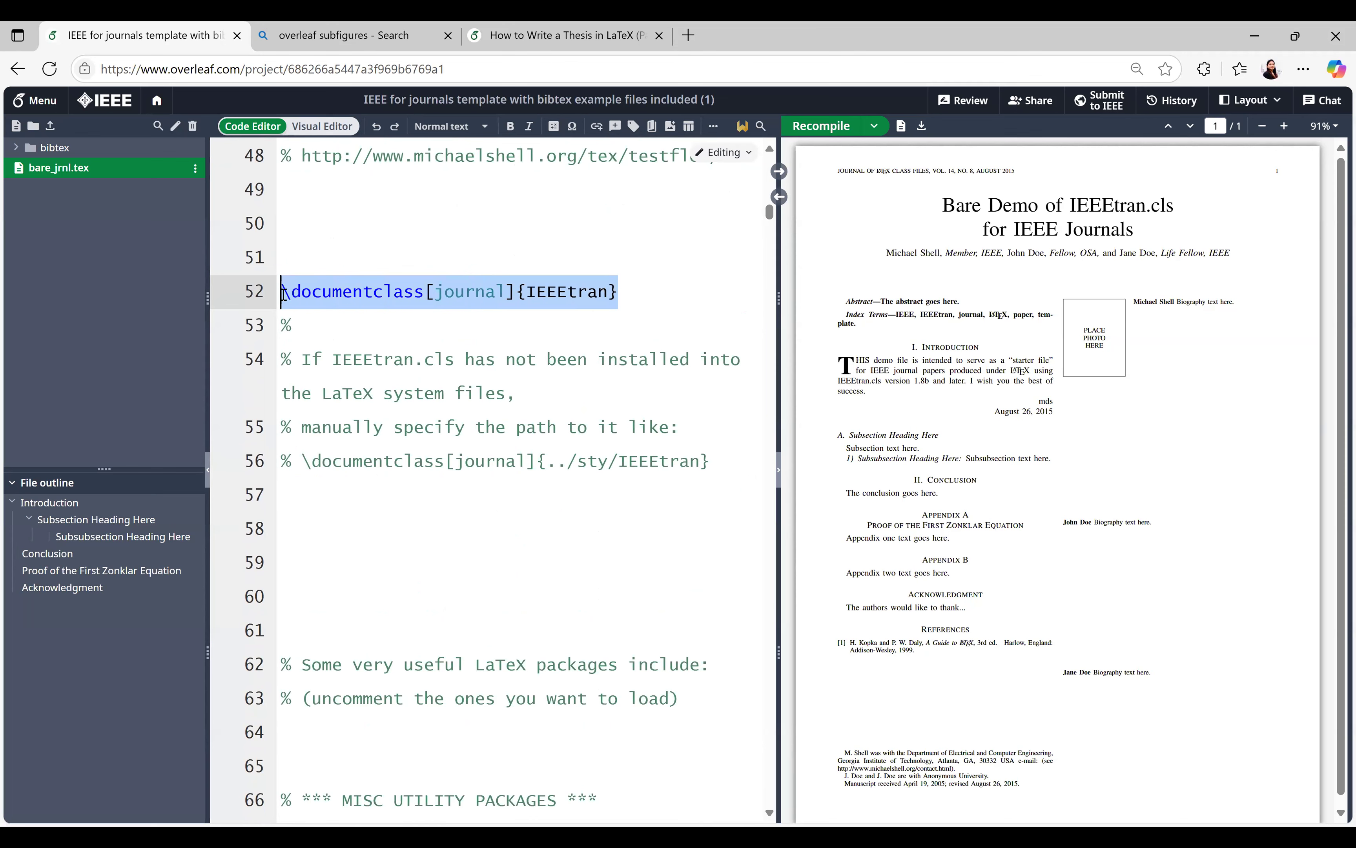
pyautogui.click(428, 325)
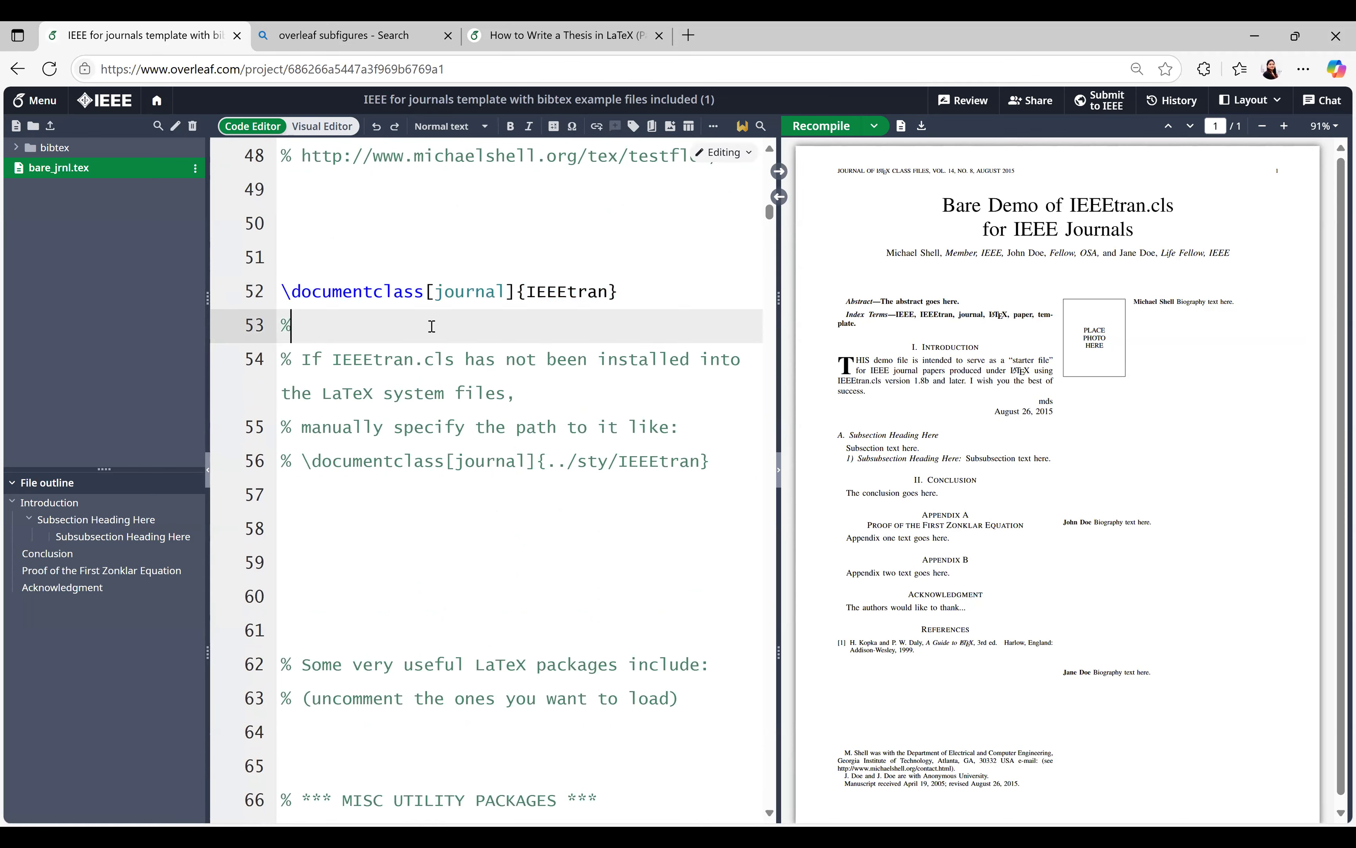
# Examine the journal option and the IEEEtran class name in the active \documentclass line
pyautogui.click(488, 292)
pyautogui.doubleClick(489, 292)
pyautogui.click(699, 273)
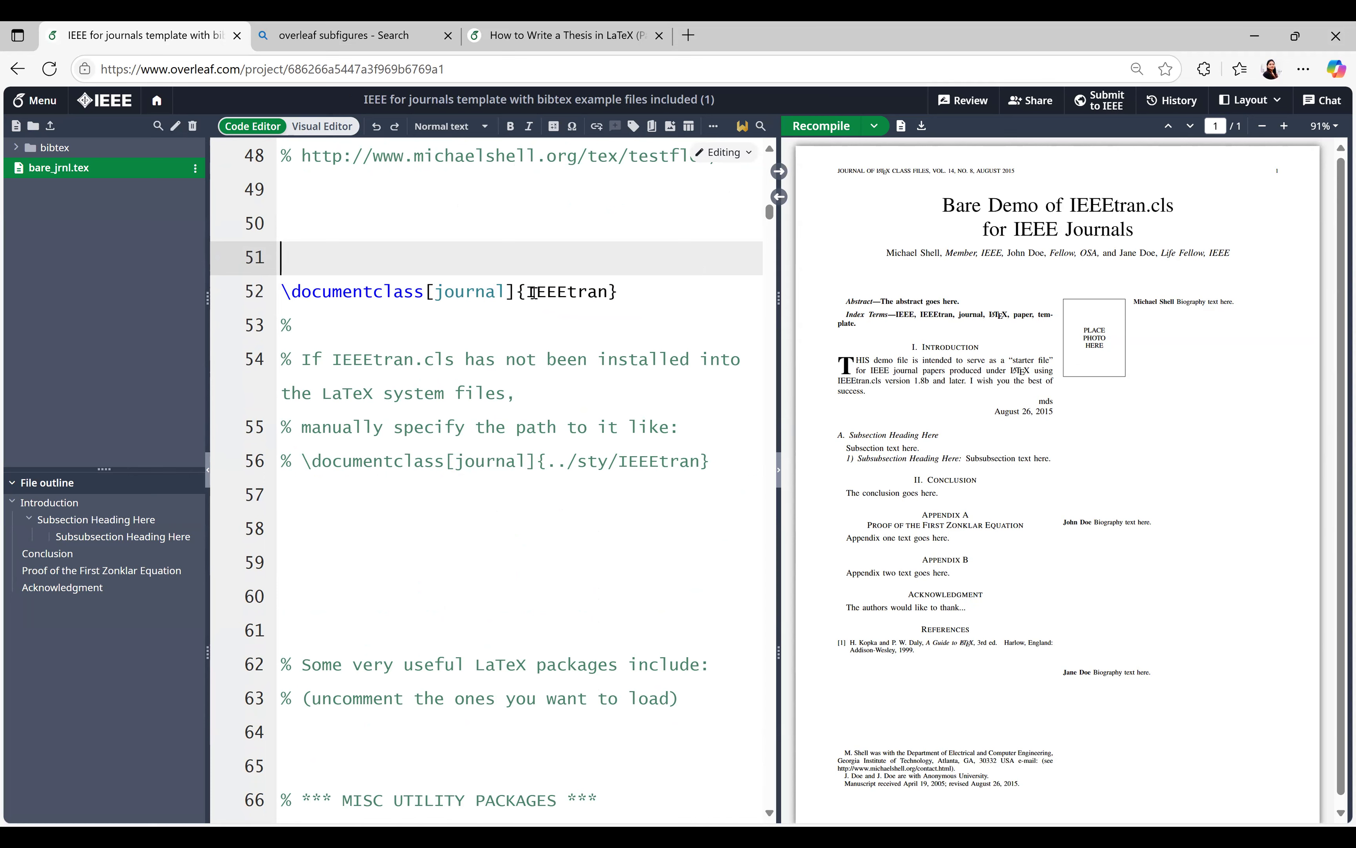
pyautogui.doubleClick(583, 292)
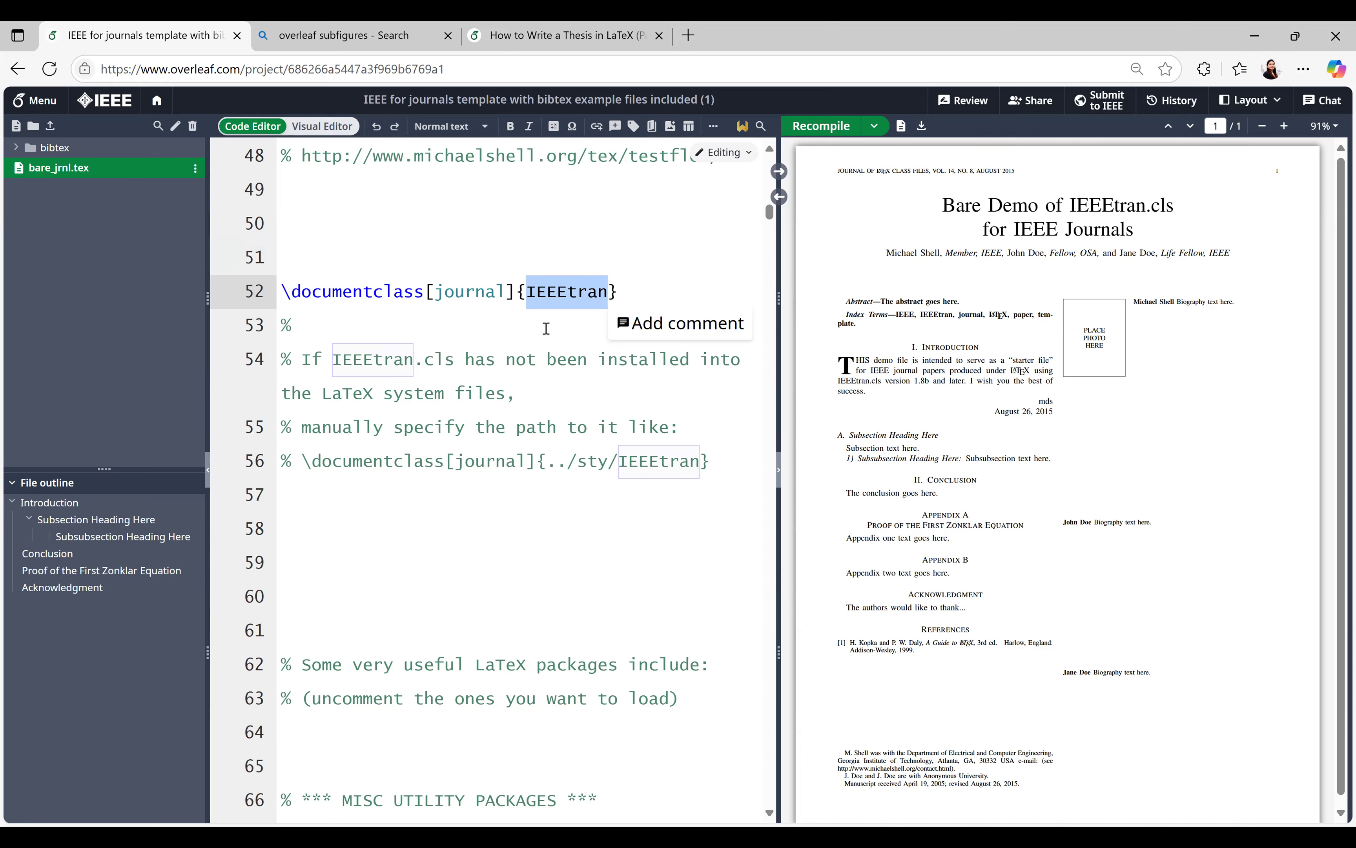
pyautogui.click(547, 328)
# Examine the commented-out \usepackage{ifpdf} line under the MISC UTILITY PACKAGES heading in bare_jrnl.tex
pyautogui.scroll(-10, 547, 328)
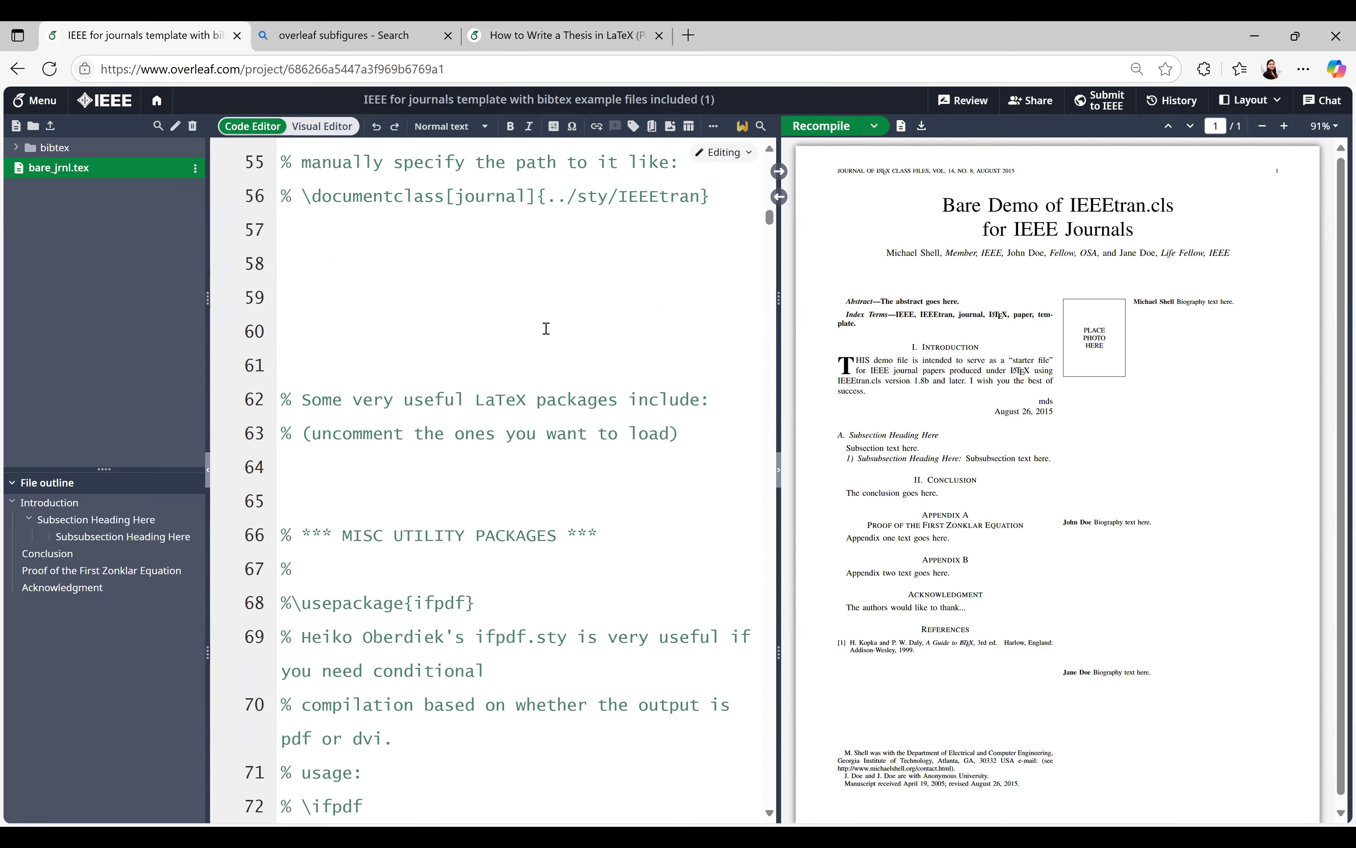
pyautogui.scroll(-1, 547, 328)
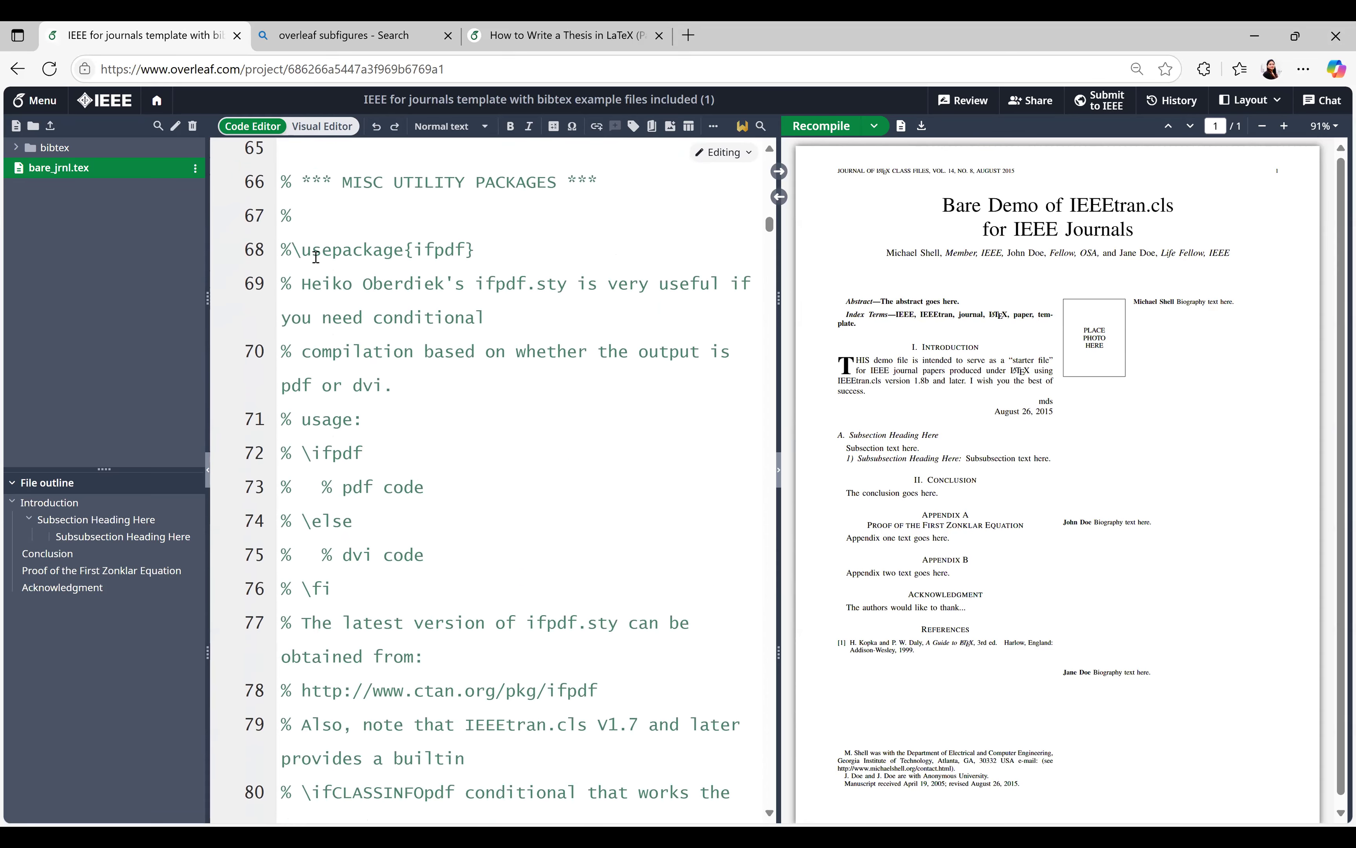
pyautogui.moveTo(292, 249); pyautogui.dragTo(301, 250)
pyautogui.moveTo(462, 251); pyautogui.dragTo(497, 254)
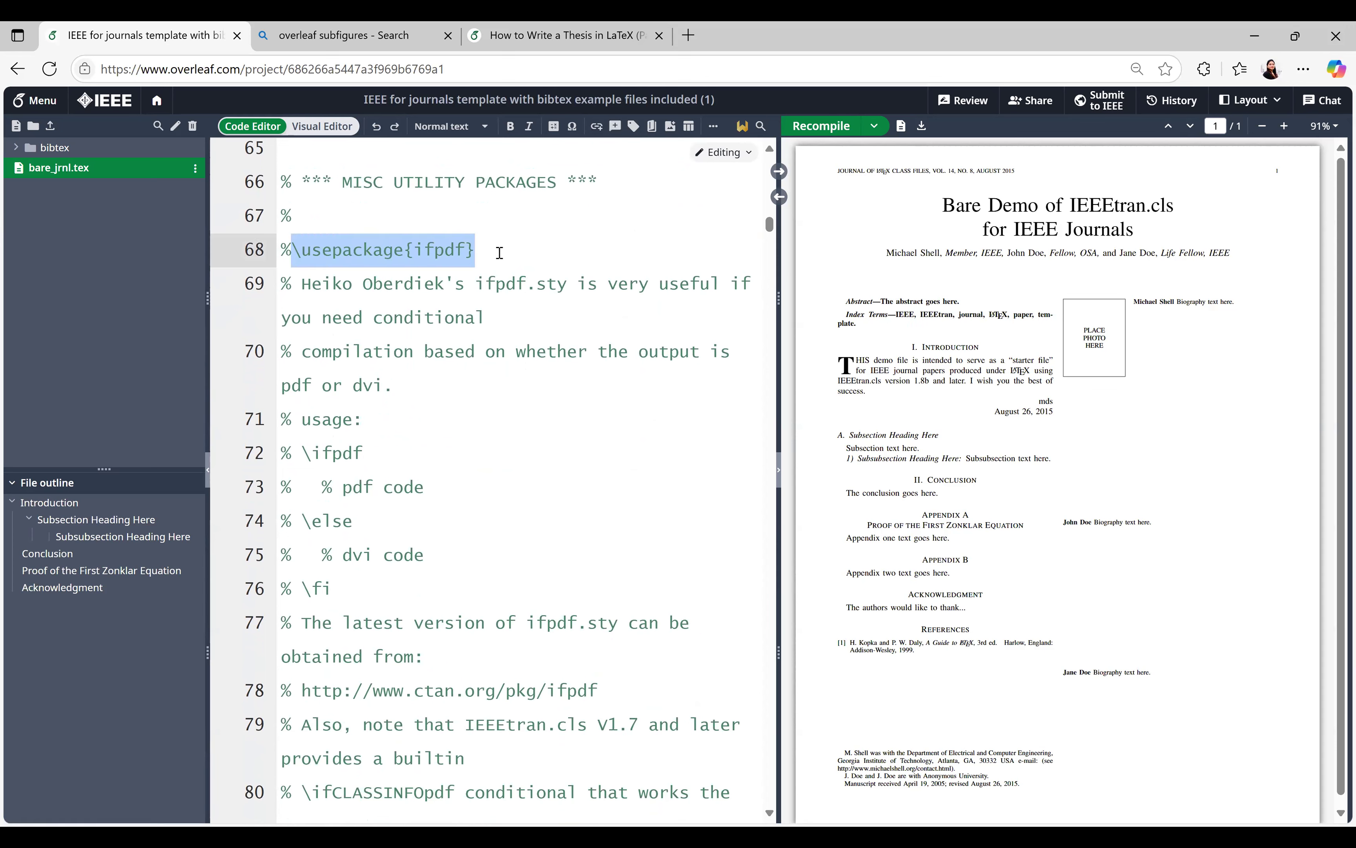
pyautogui.click(468, 420)
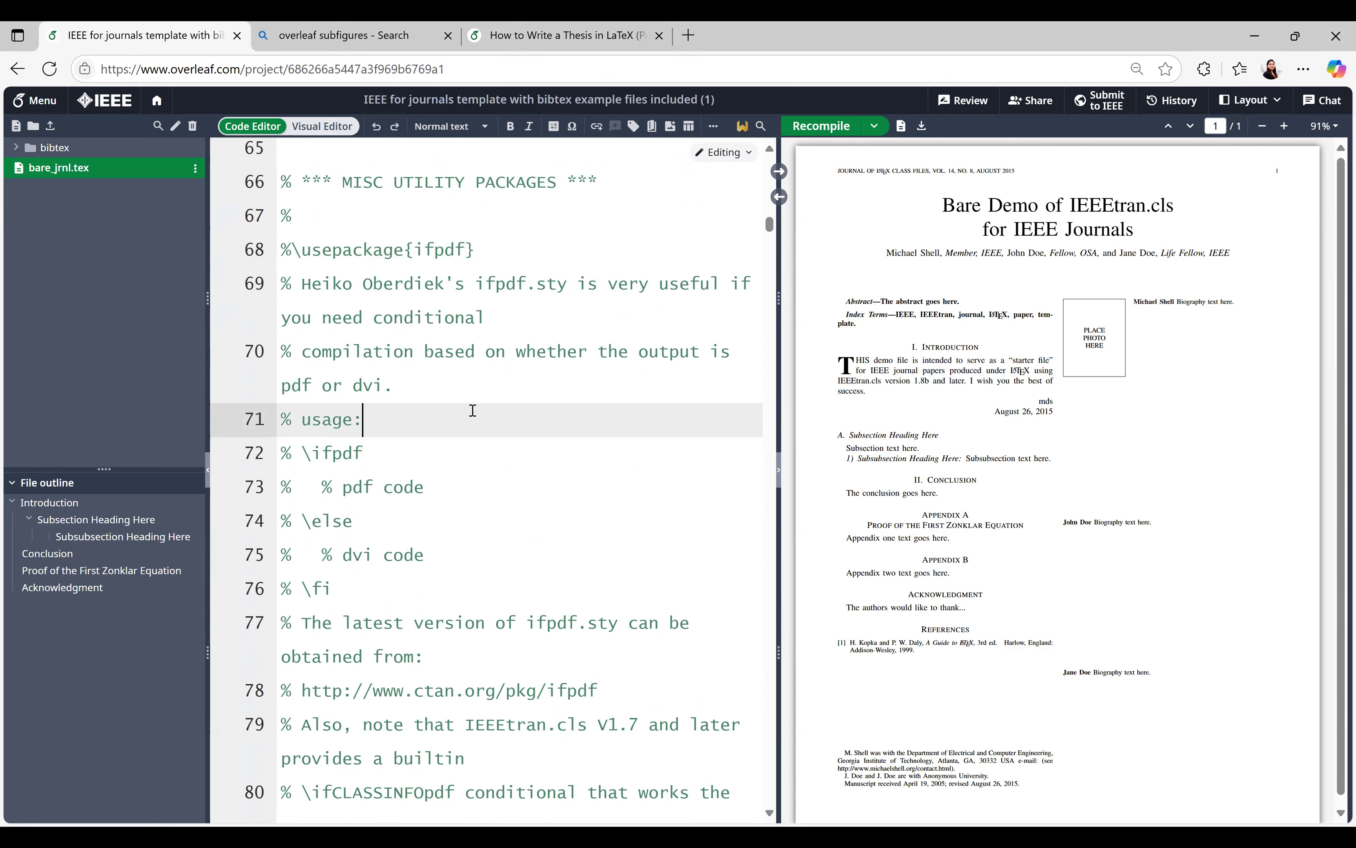
# Uncomment the \usepackage{ifpdf} line by removing its leading %, and comment it out again
pyautogui.click(292, 250)
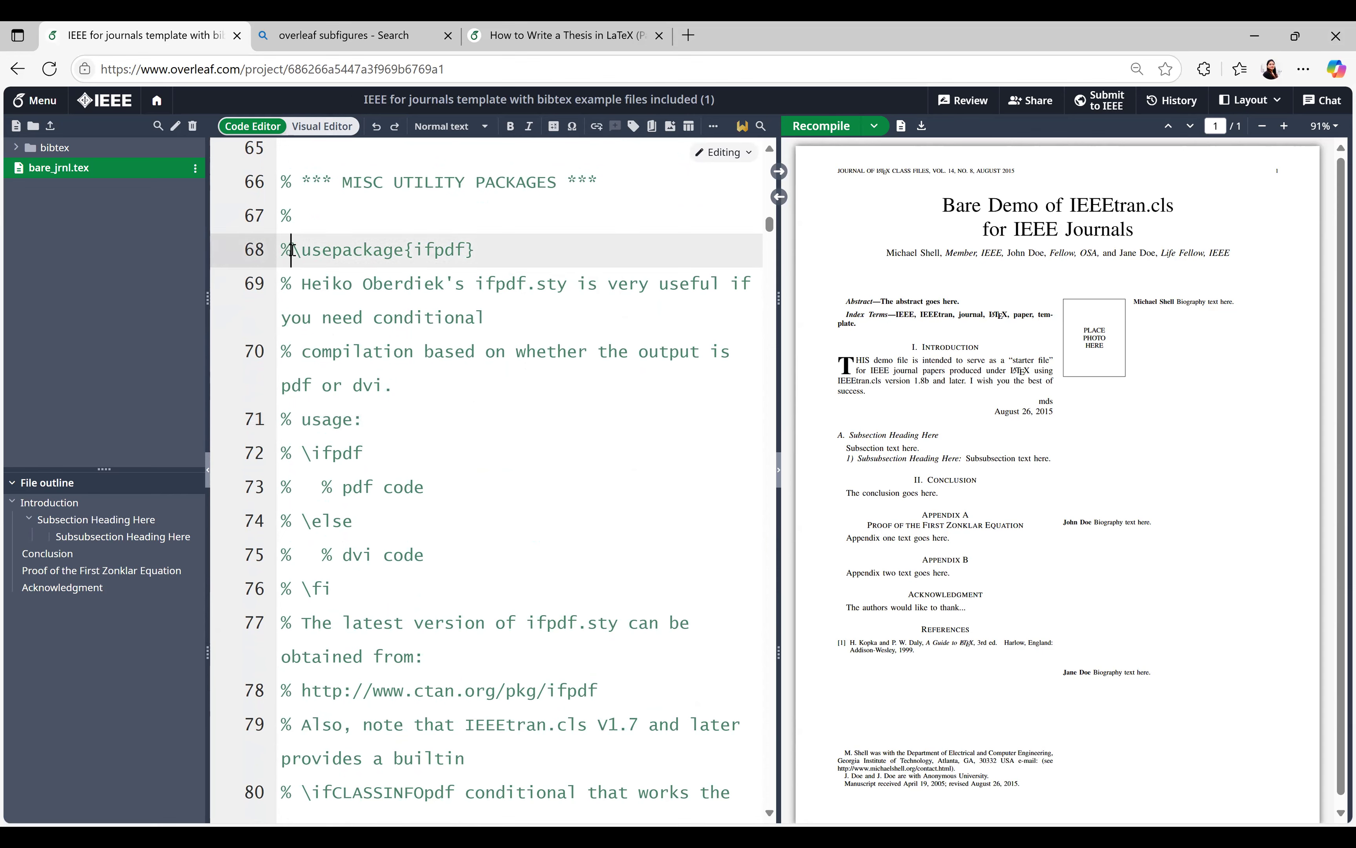
pyautogui.press('BackSpace')
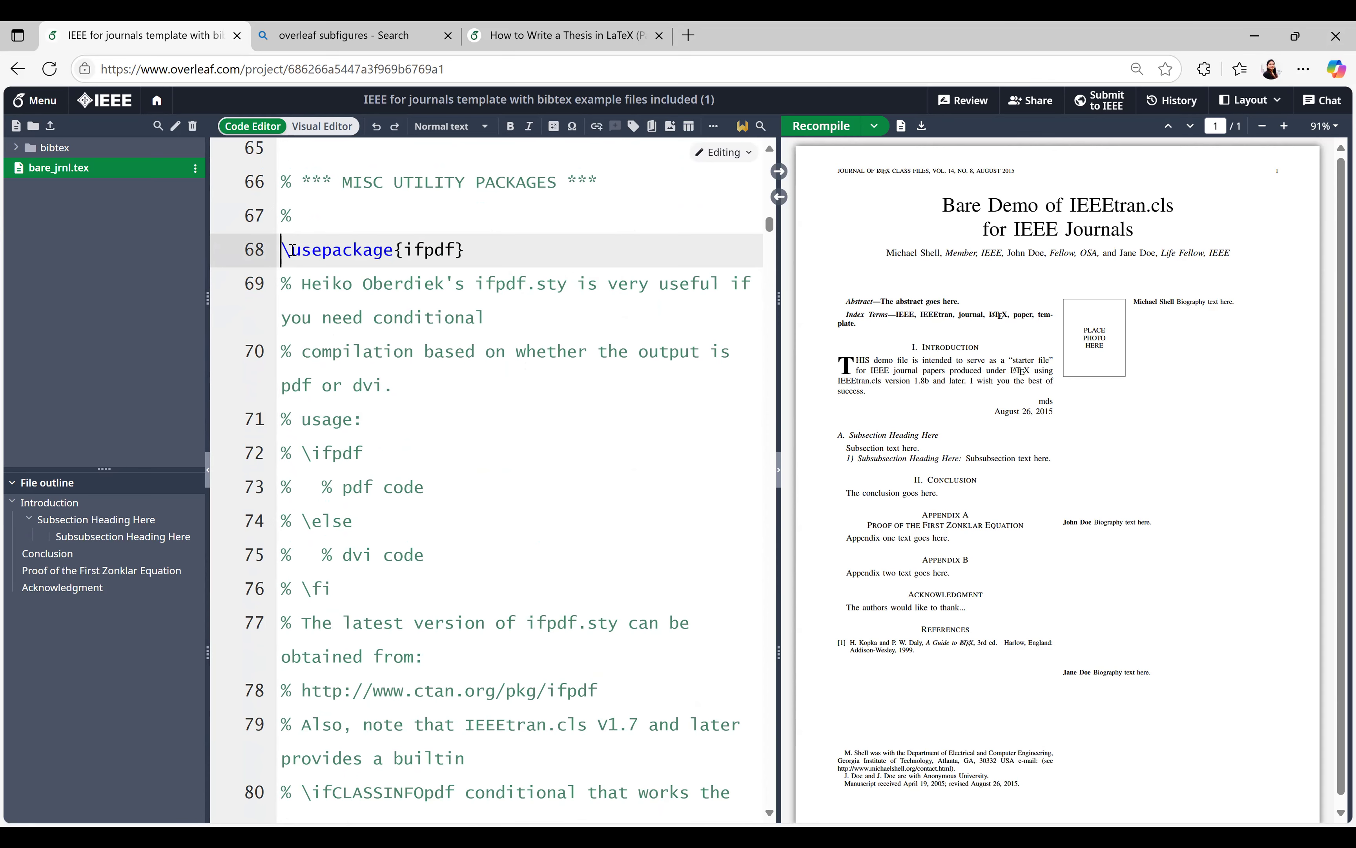
pyautogui.write('%')
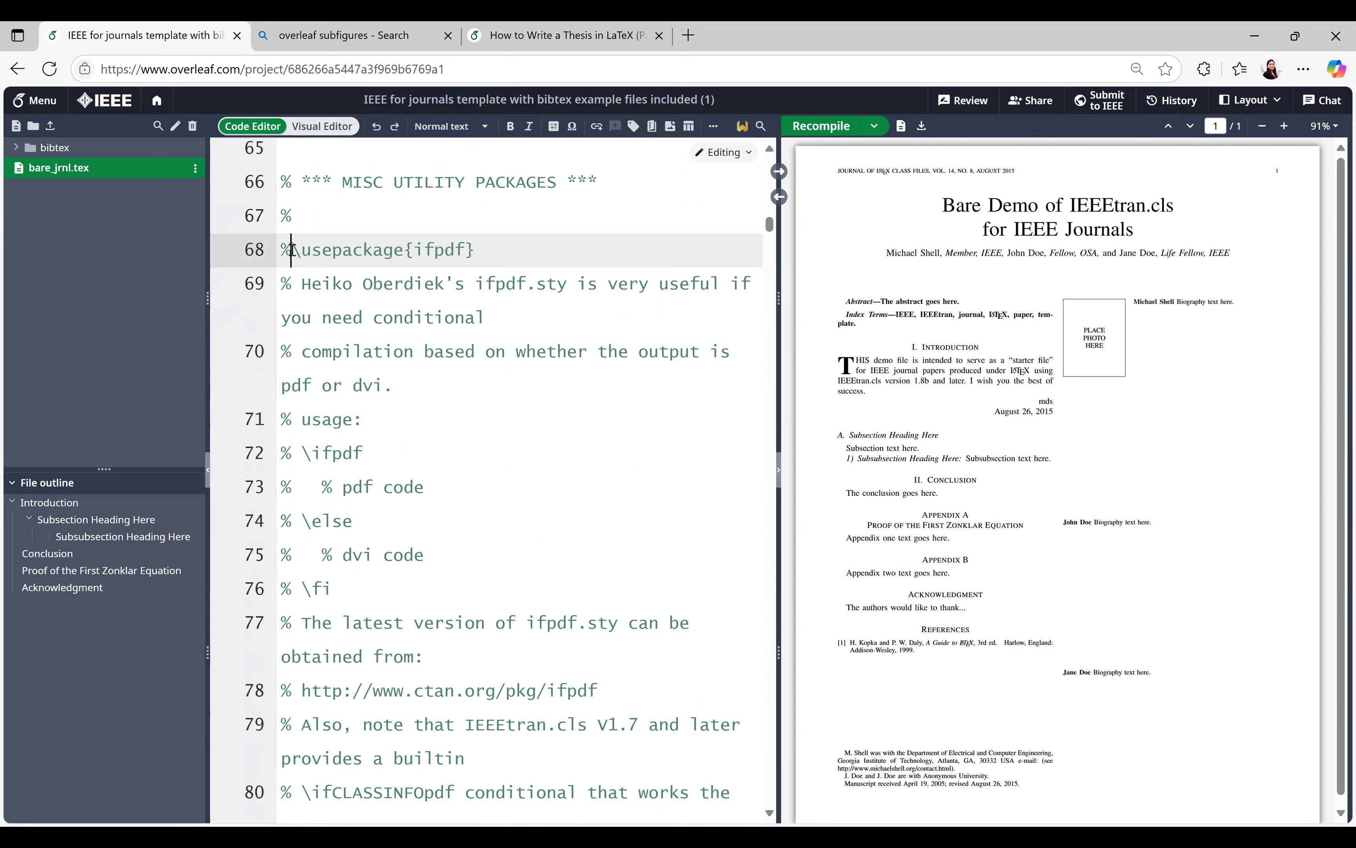
# Examine the CITATION PACKAGES and GRAPHICS RELATED PACKAGES sections of bare_jrnl.tex, highlighting their headings
pyautogui.scroll(-10, 291, 250)
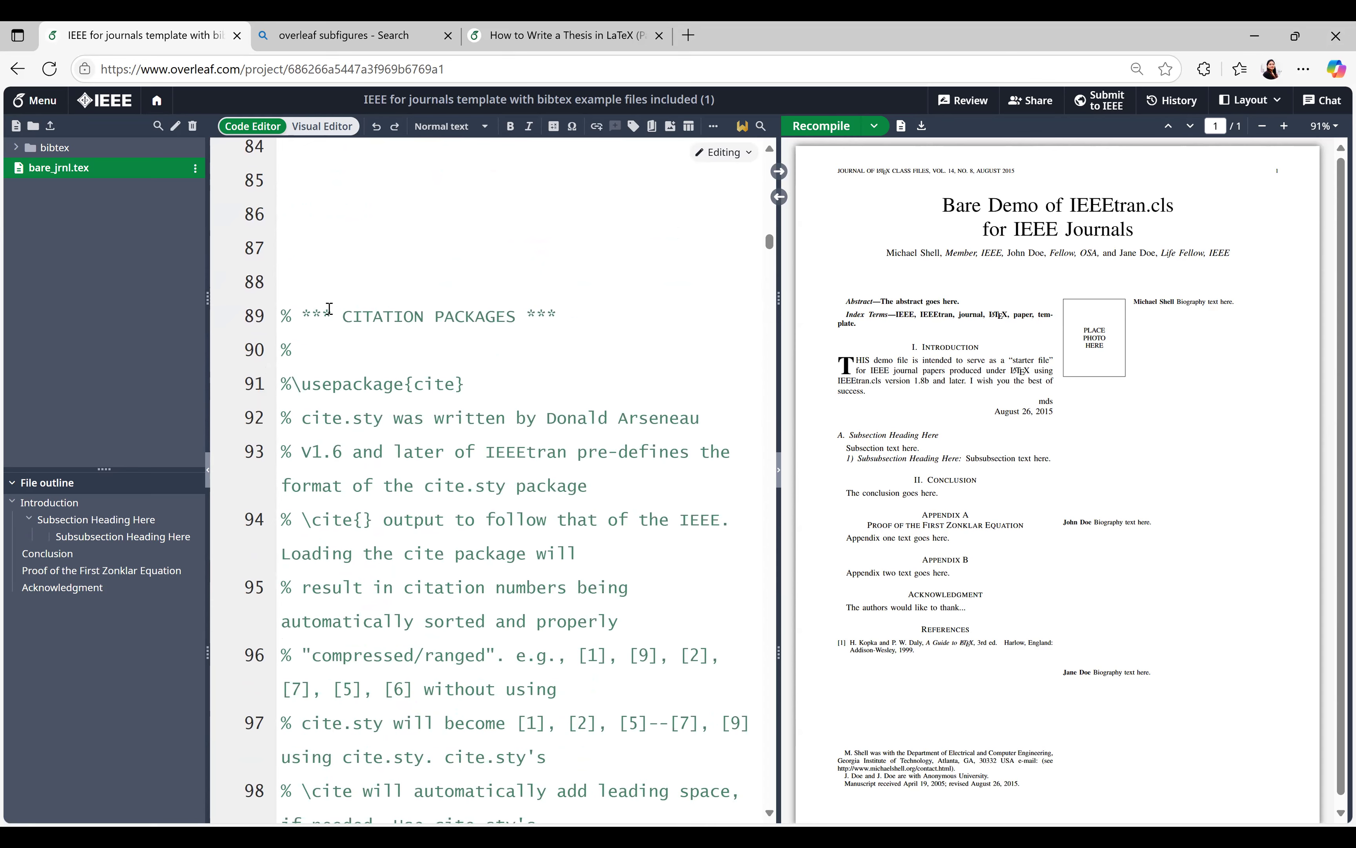
pyautogui.moveTo(329, 308); pyautogui.dragTo(515, 317)
pyautogui.scroll(-7, 423, 470)
pyautogui.scroll(-8, 423, 470)
pyautogui.moveTo(345, 232); pyautogui.dragTo(608, 233)
pyautogui.click(401, 538)
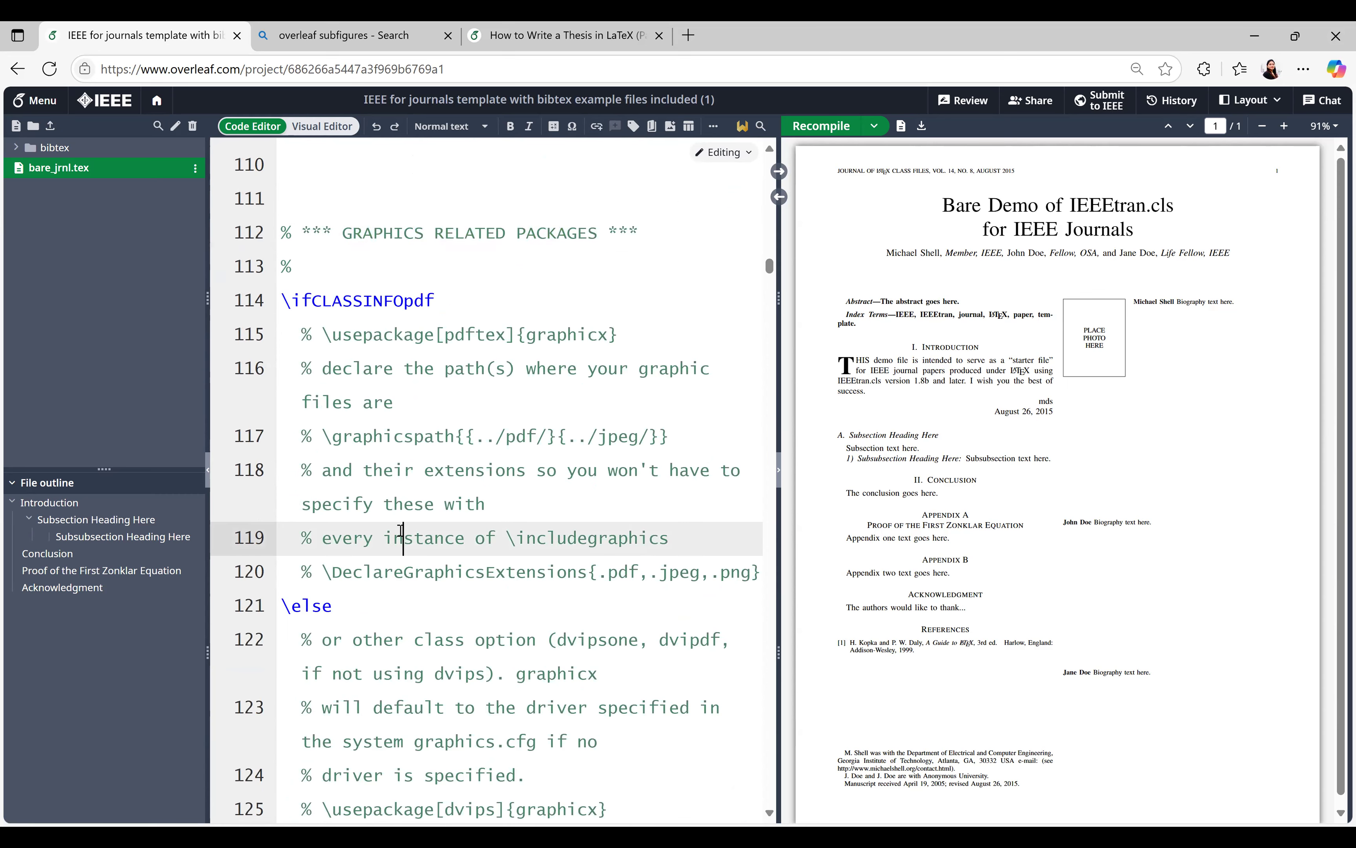
pyautogui.scroll(-3, 402, 530)
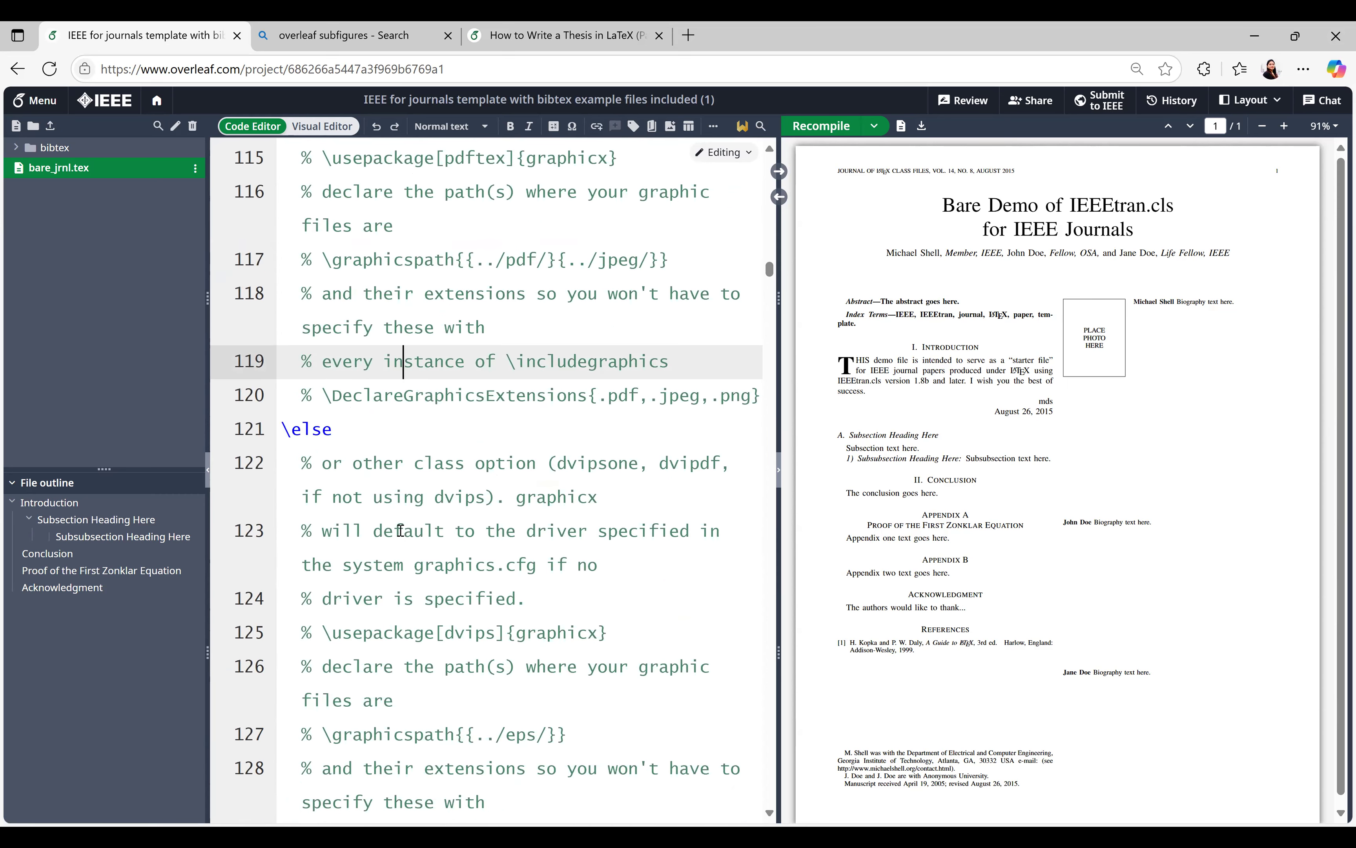
pyautogui.scroll(-5, 402, 531)
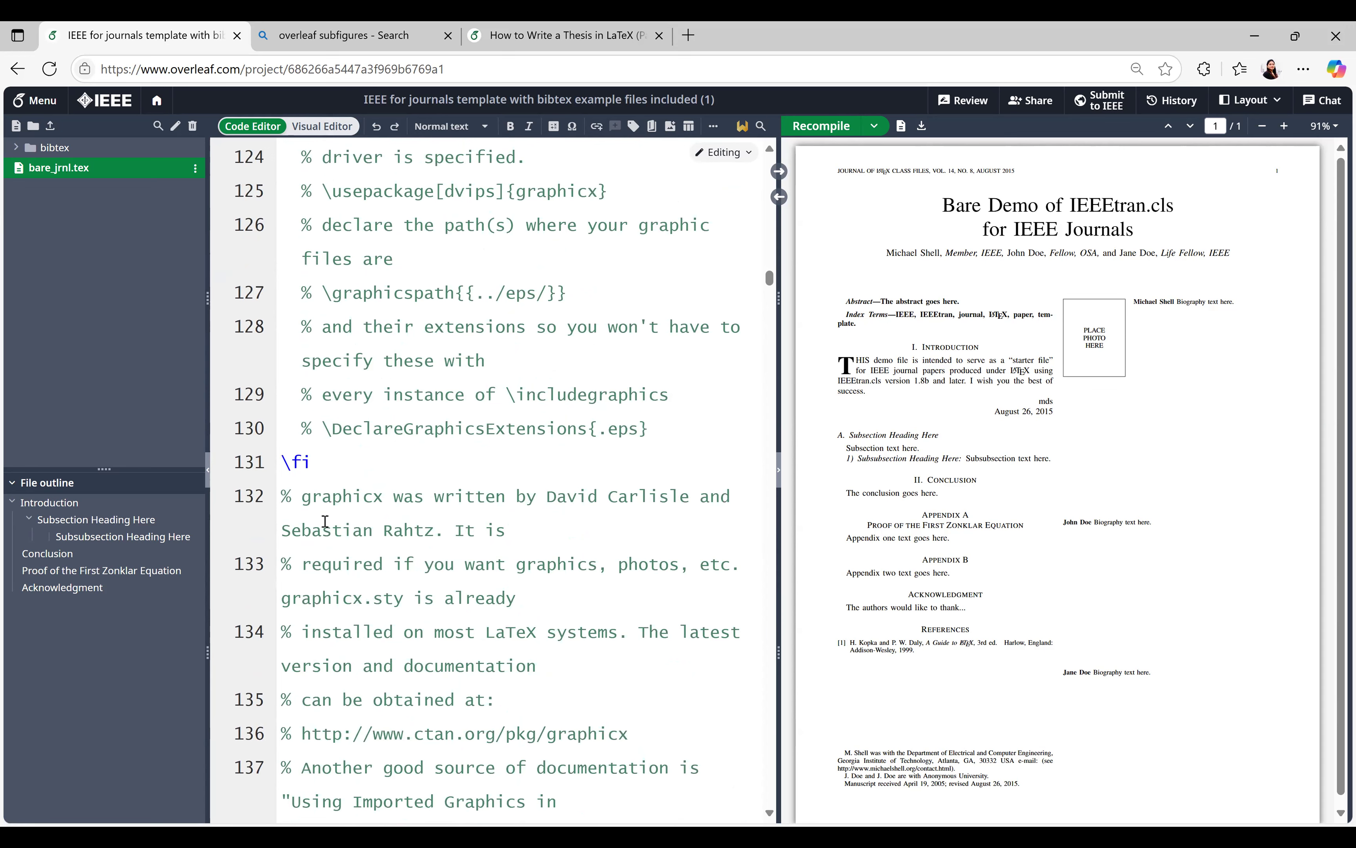
# Highlight the MATH PACKAGES heading and examine the commented-out \usepackage{amsmath} line below it
pyautogui.scroll(-15, 387, 496)
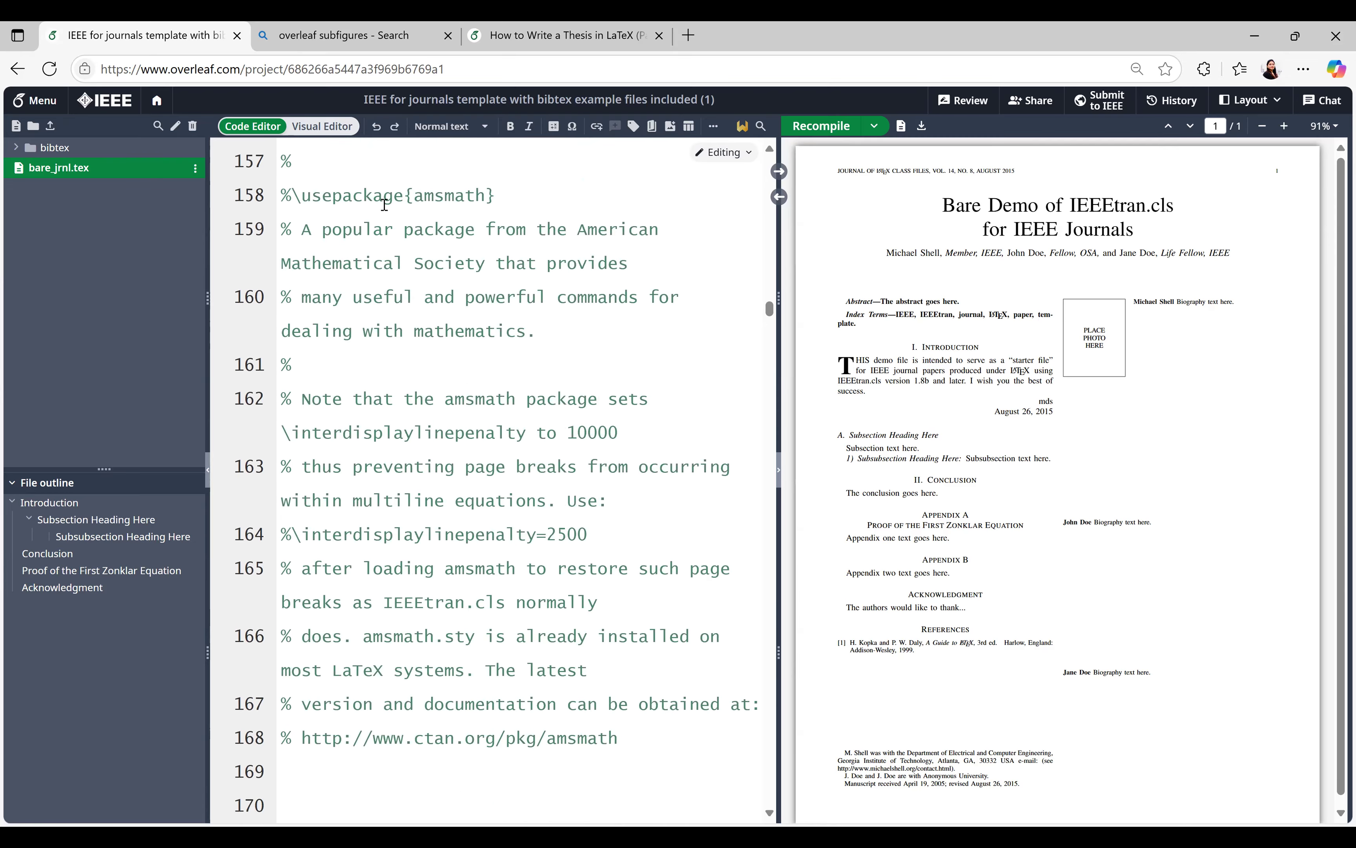
pyautogui.scroll(3, 377, 276)
pyautogui.moveTo(341, 306); pyautogui.dragTo(475, 306)
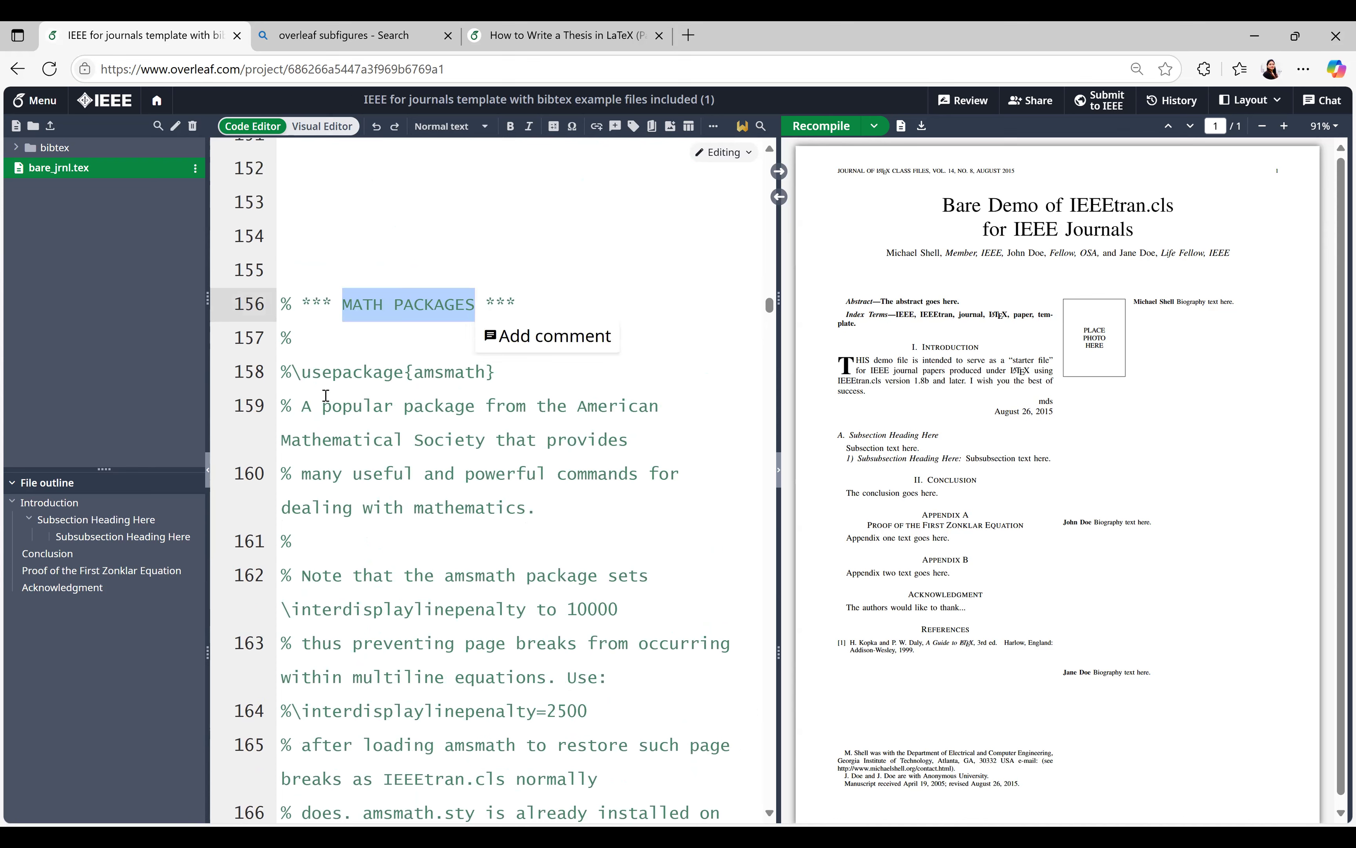
pyautogui.moveTo(291, 371); pyautogui.dragTo(332, 372)
pyautogui.moveTo(482, 372); pyautogui.dragTo(497, 367)
pyautogui.scroll(-10, 443, 513)
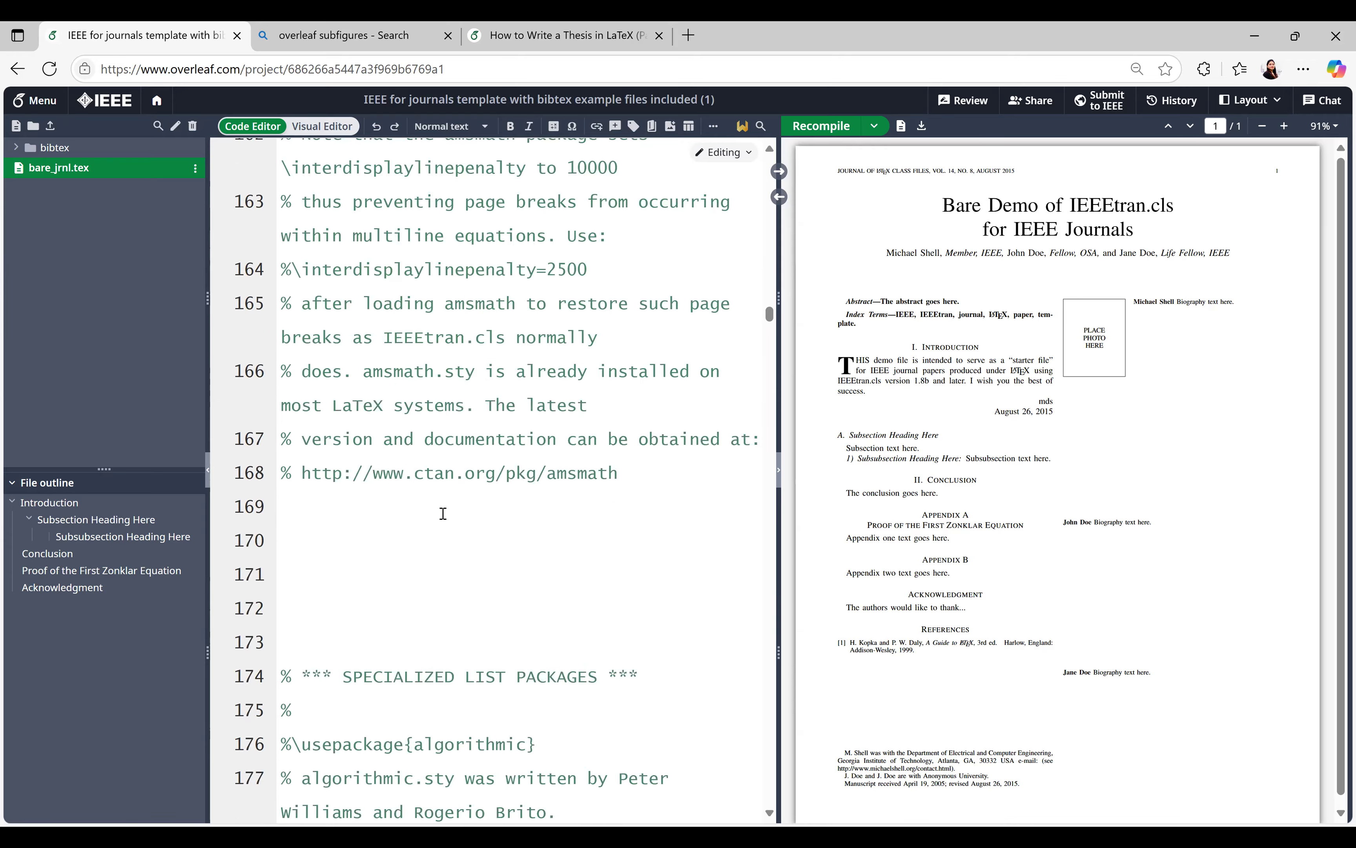
# Look through the specialized list, alignment, subfigure and float package sections of the preamble
pyautogui.scroll(-5, 442, 513)
pyautogui.scroll(-10, 443, 513)
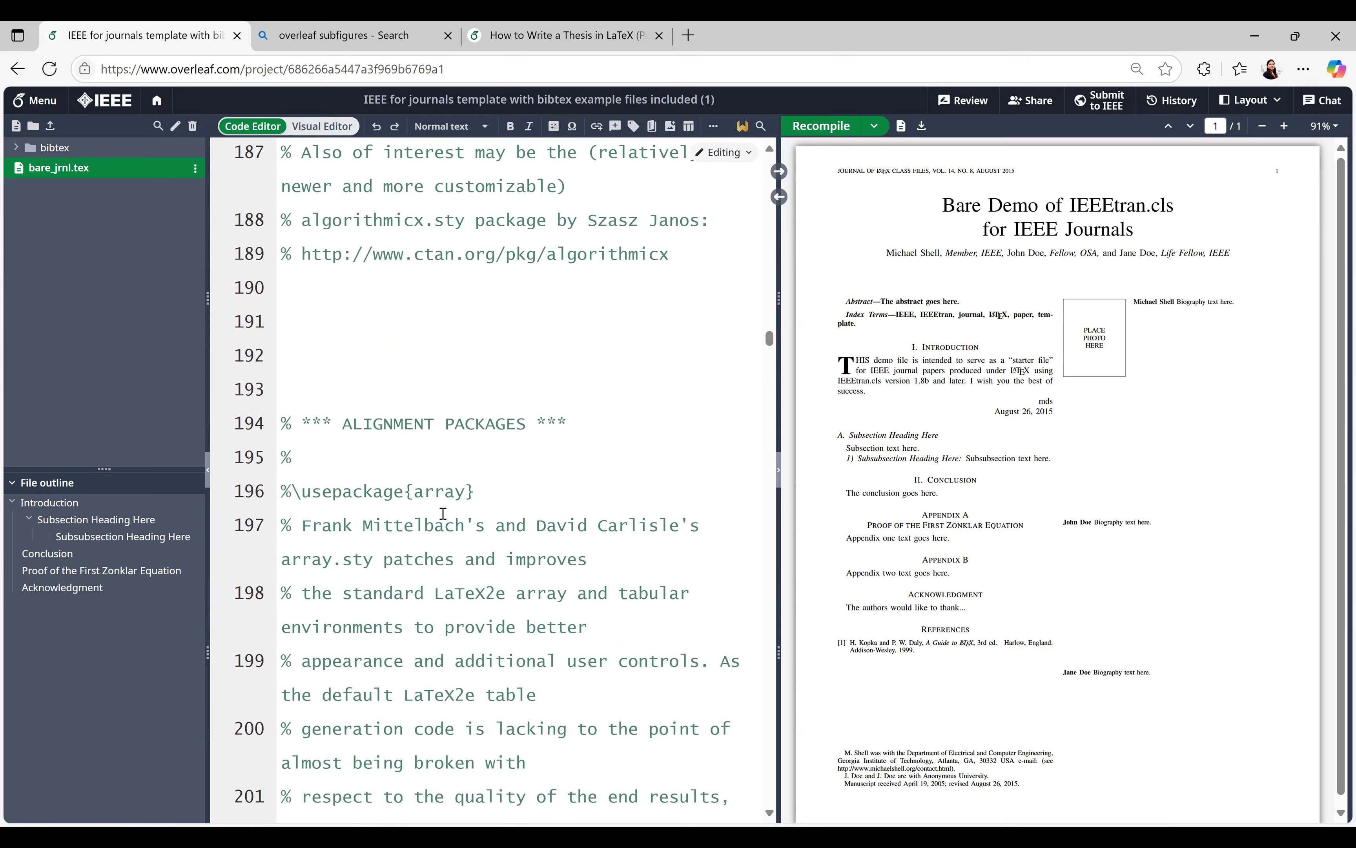
pyautogui.scroll(-15, 441, 527)
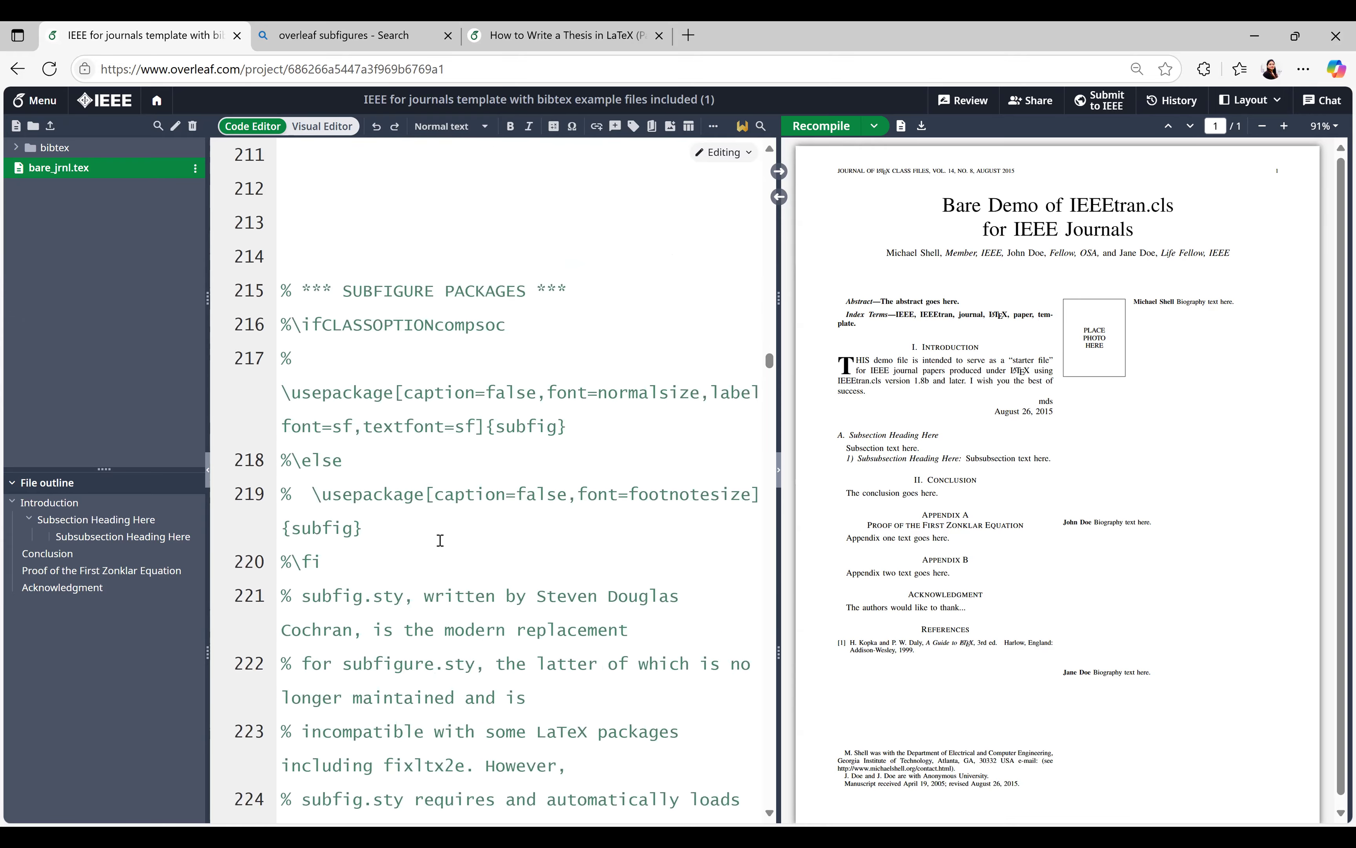
pyautogui.scroll(-20, 459, 556)
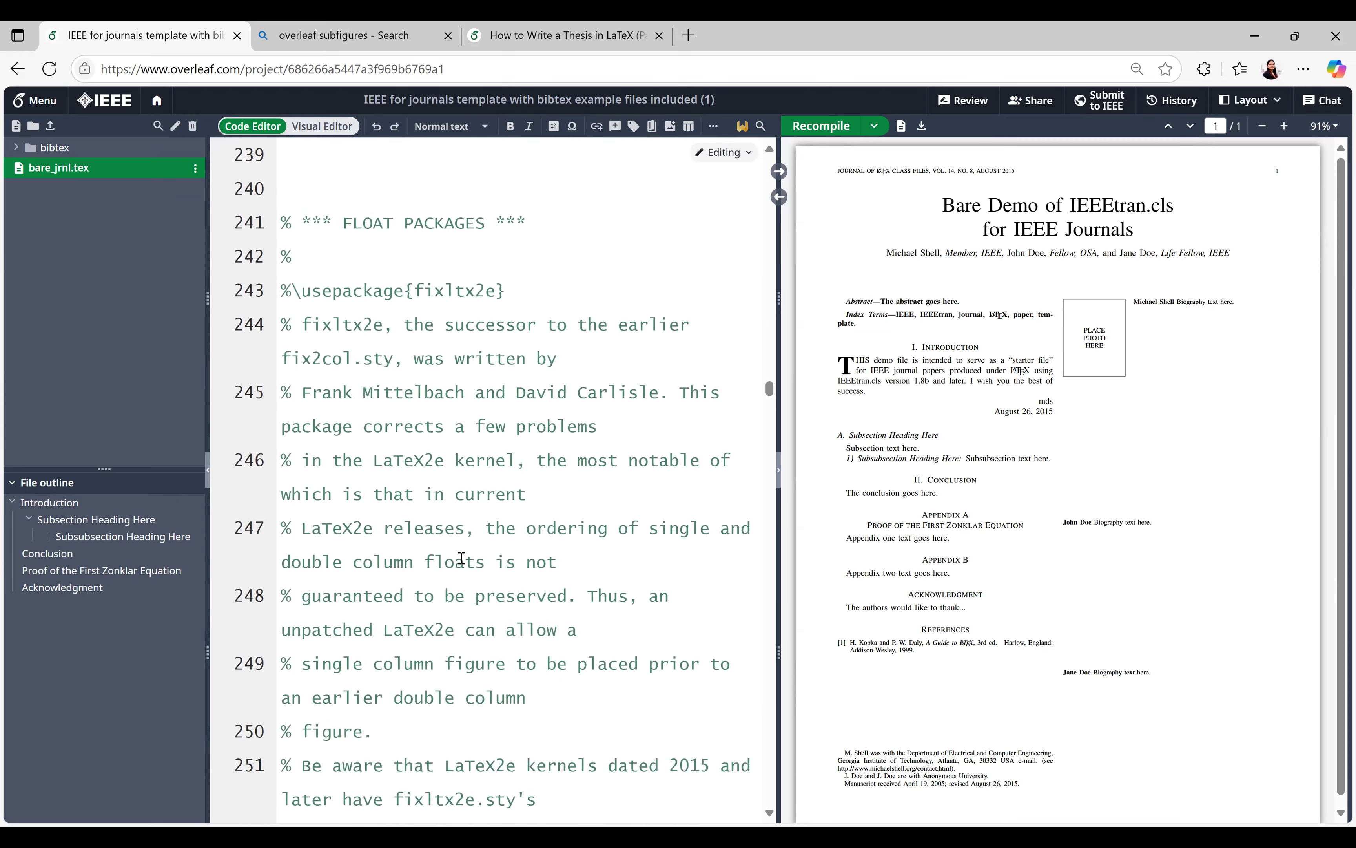
# Replace the text inside the \title command with "My first journal", recompile, and check the title in the PDF
pyautogui.scroll(5, 462, 556)
pyautogui.click(374, 451)
pyautogui.keyDown('shift'); pyautogui.click(283, 414); pyautogui.keyUp('shift')
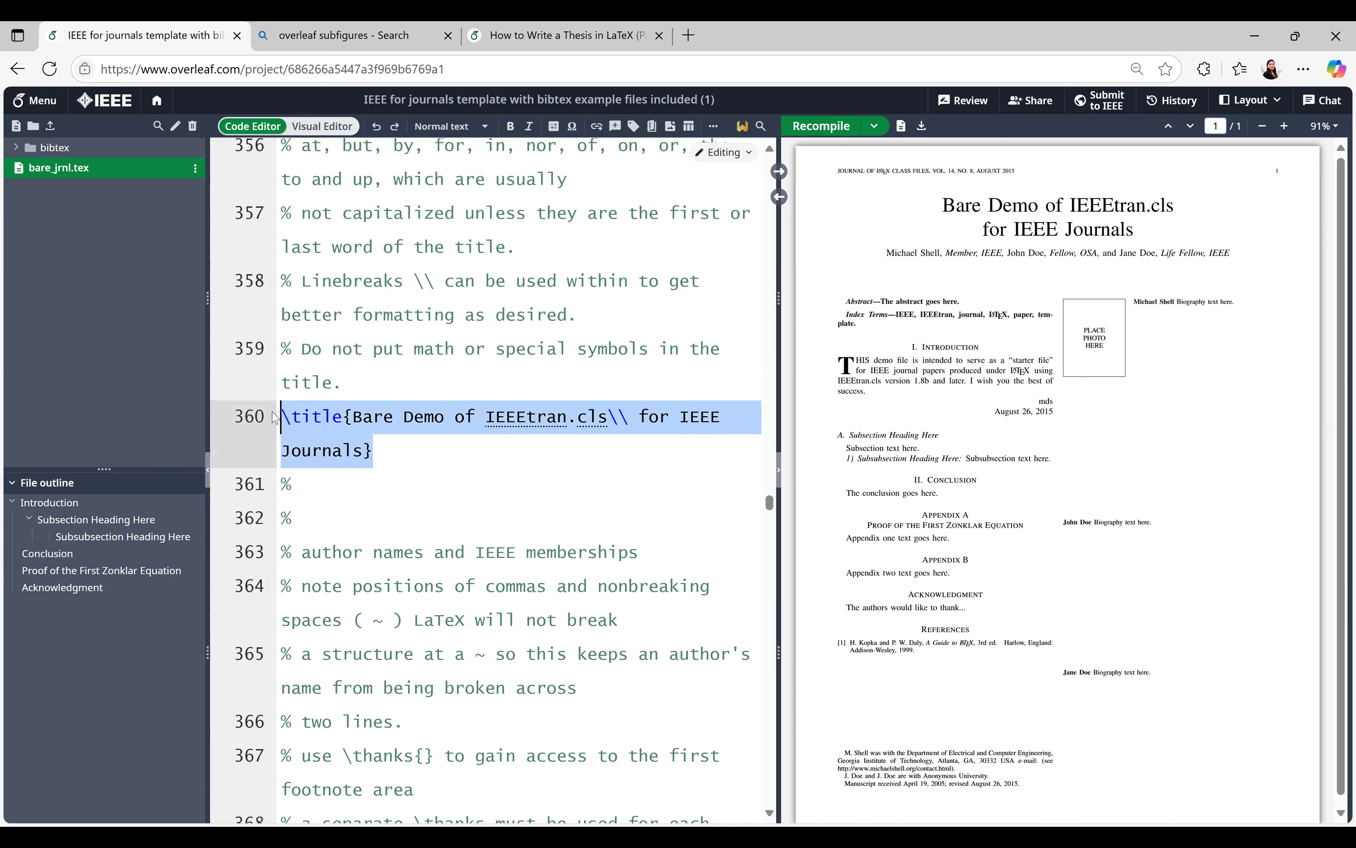
pyautogui.click(352, 417)
pyautogui.moveTo(360, 430); pyautogui.dragTo(370, 449)
pyautogui.write('My first ')
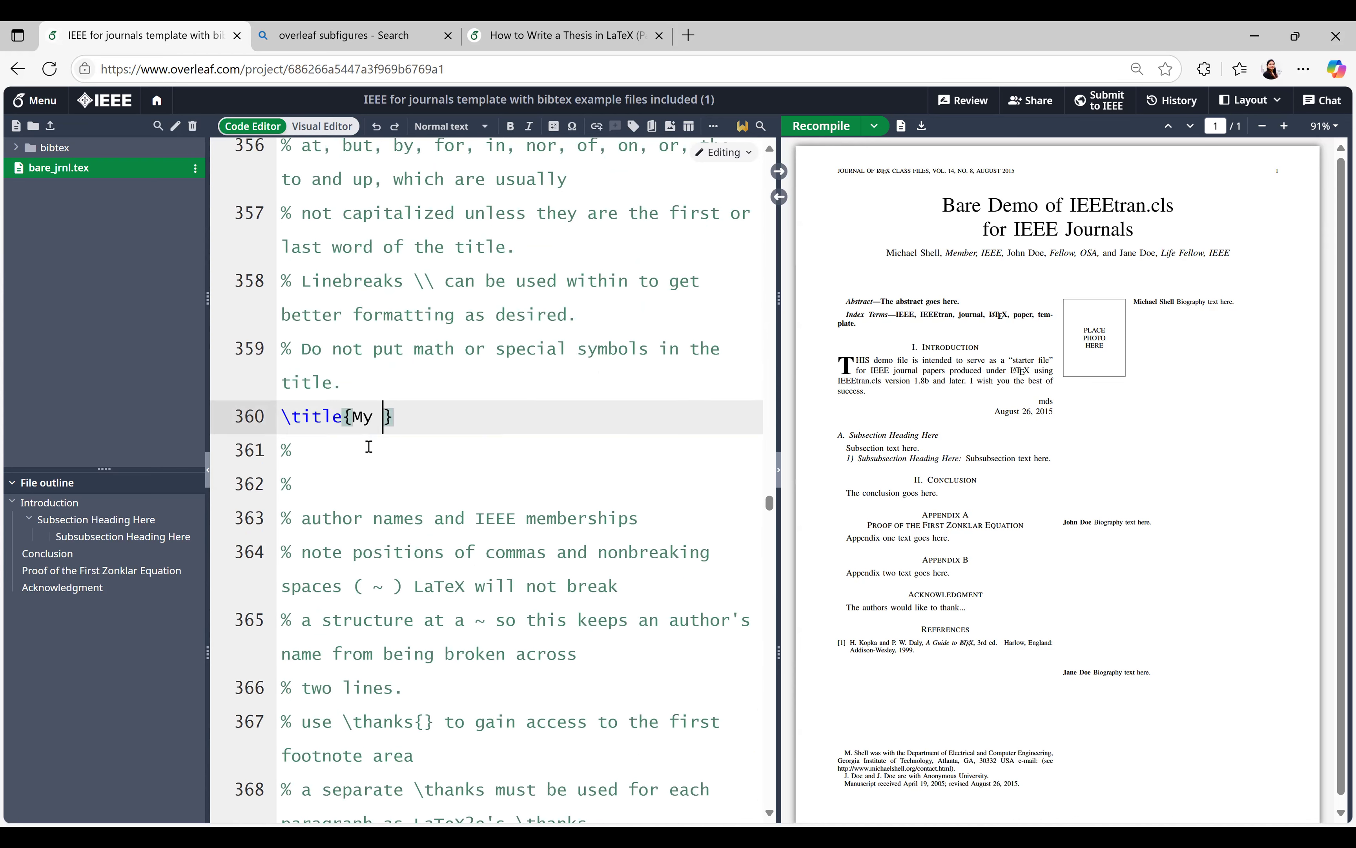
pyautogui.write('journal')
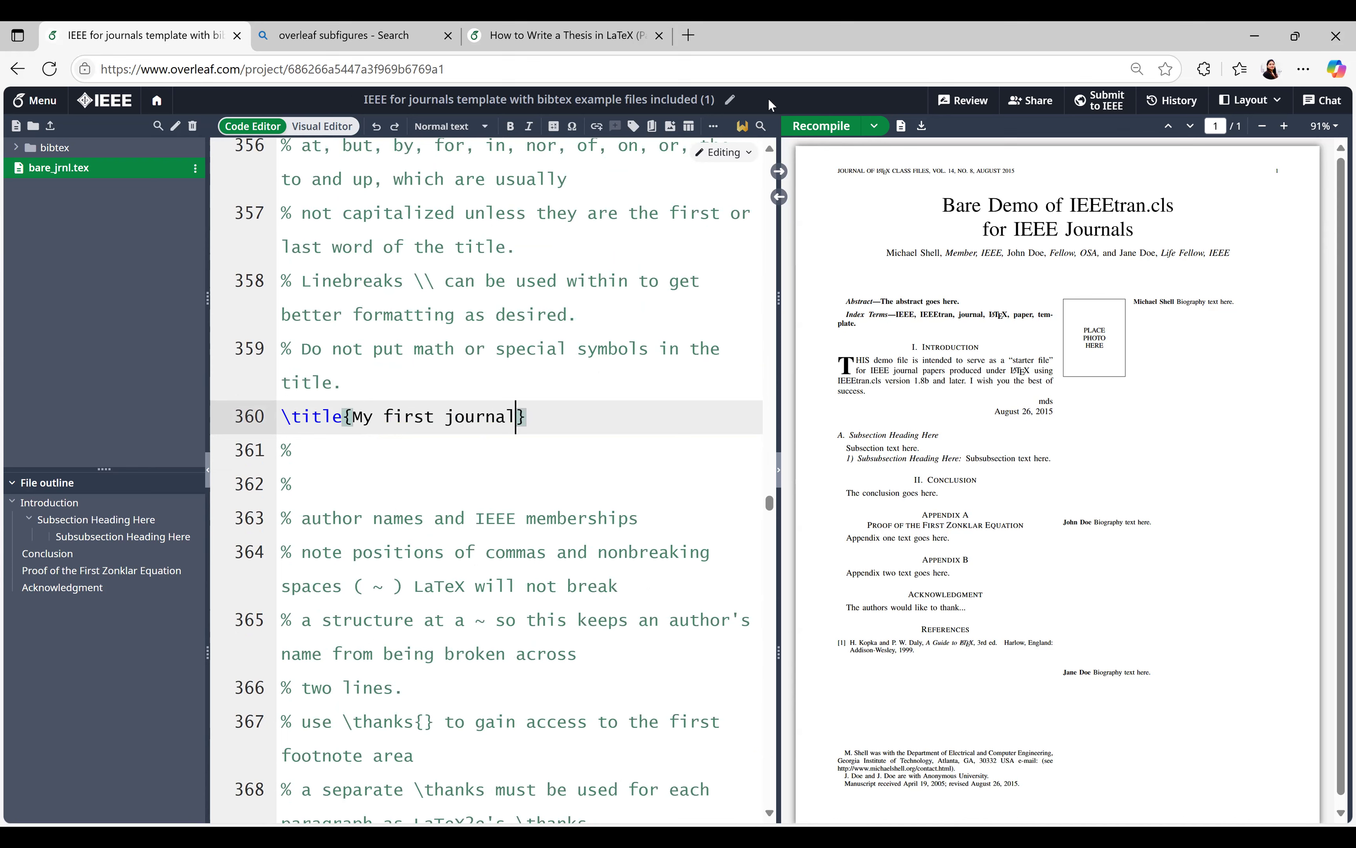
pyautogui.click(818, 128)
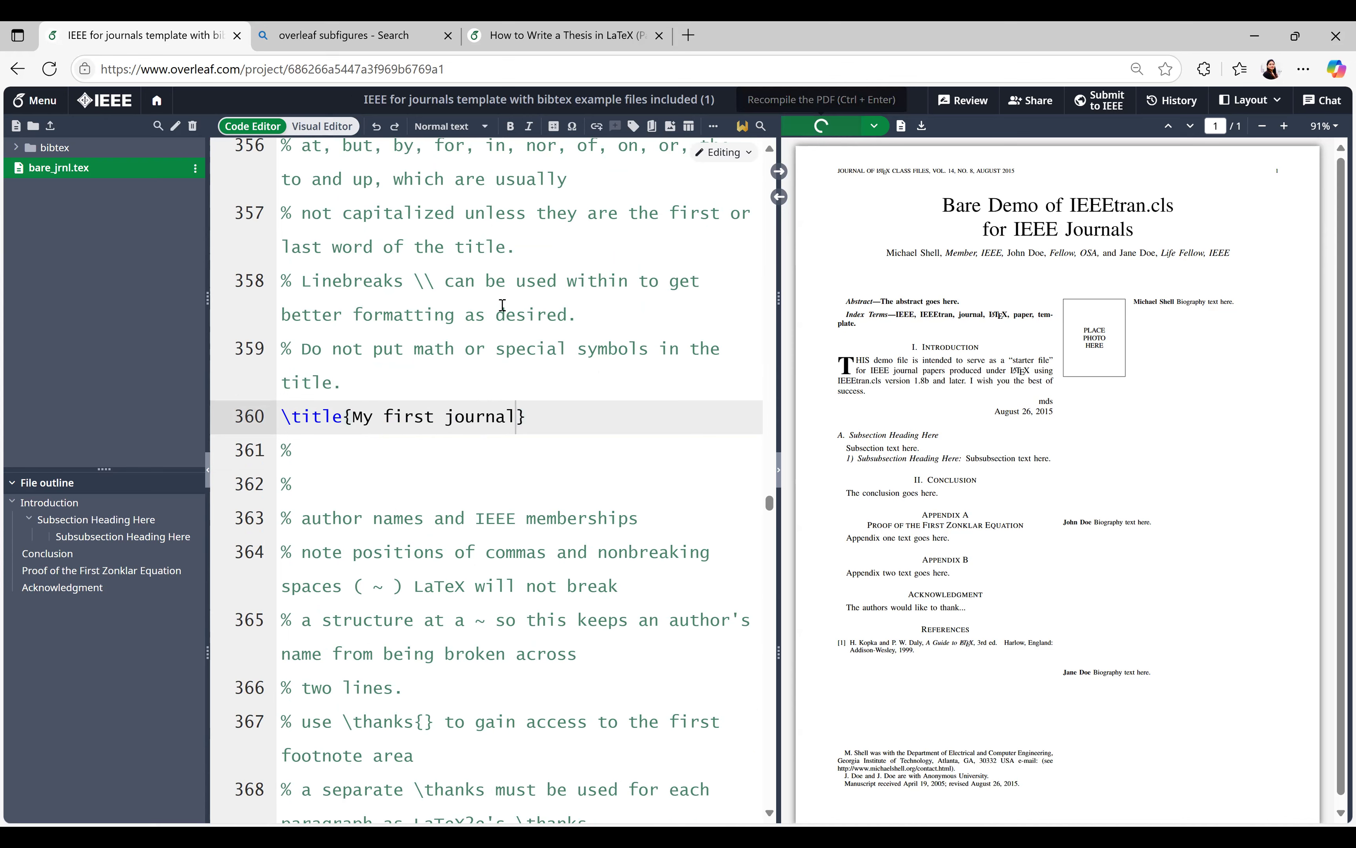
pyautogui.moveTo(991, 205); pyautogui.dragTo(1131, 209)
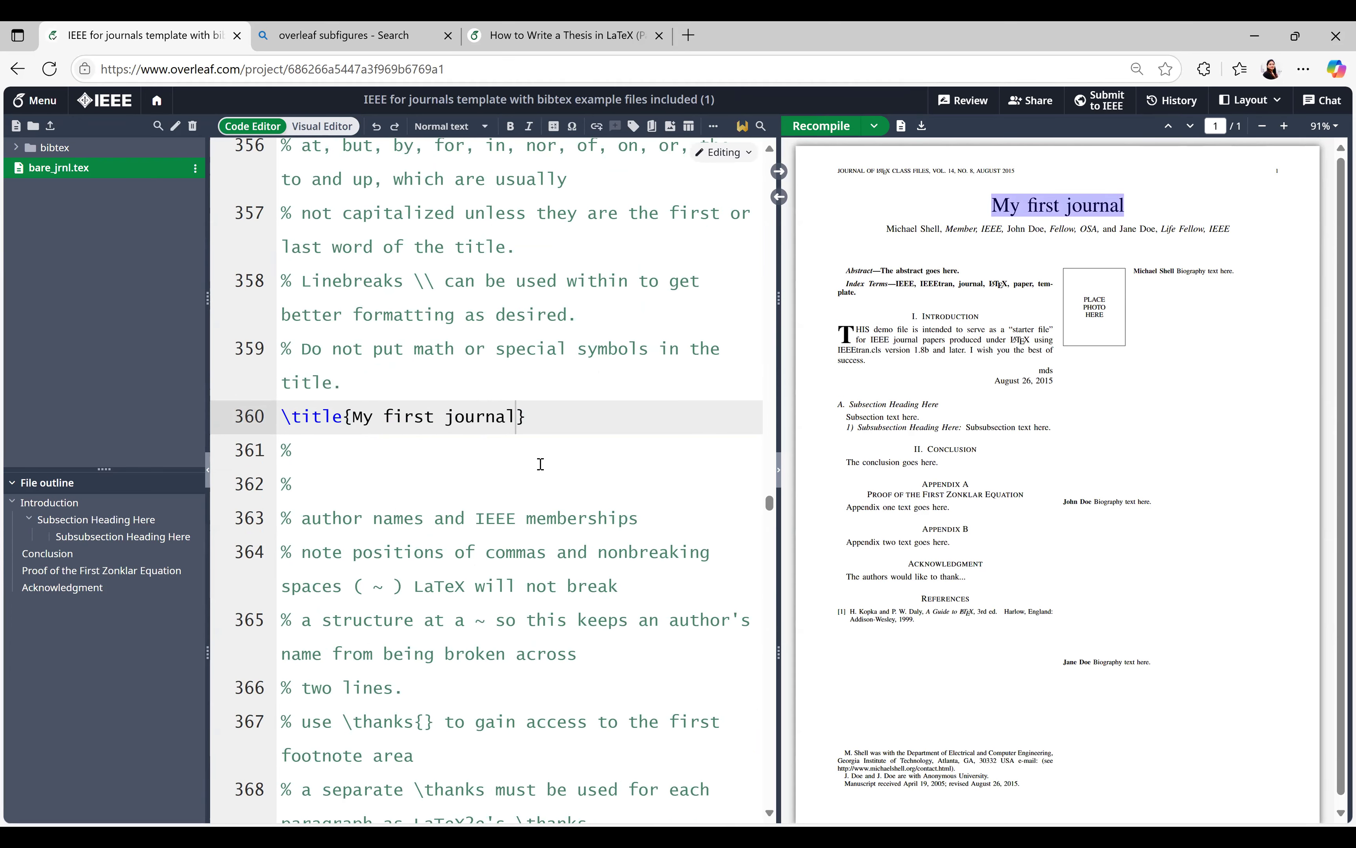
# Replace the first author's given name in the \author block with a new given name
pyautogui.scroll(-5, 541, 463)
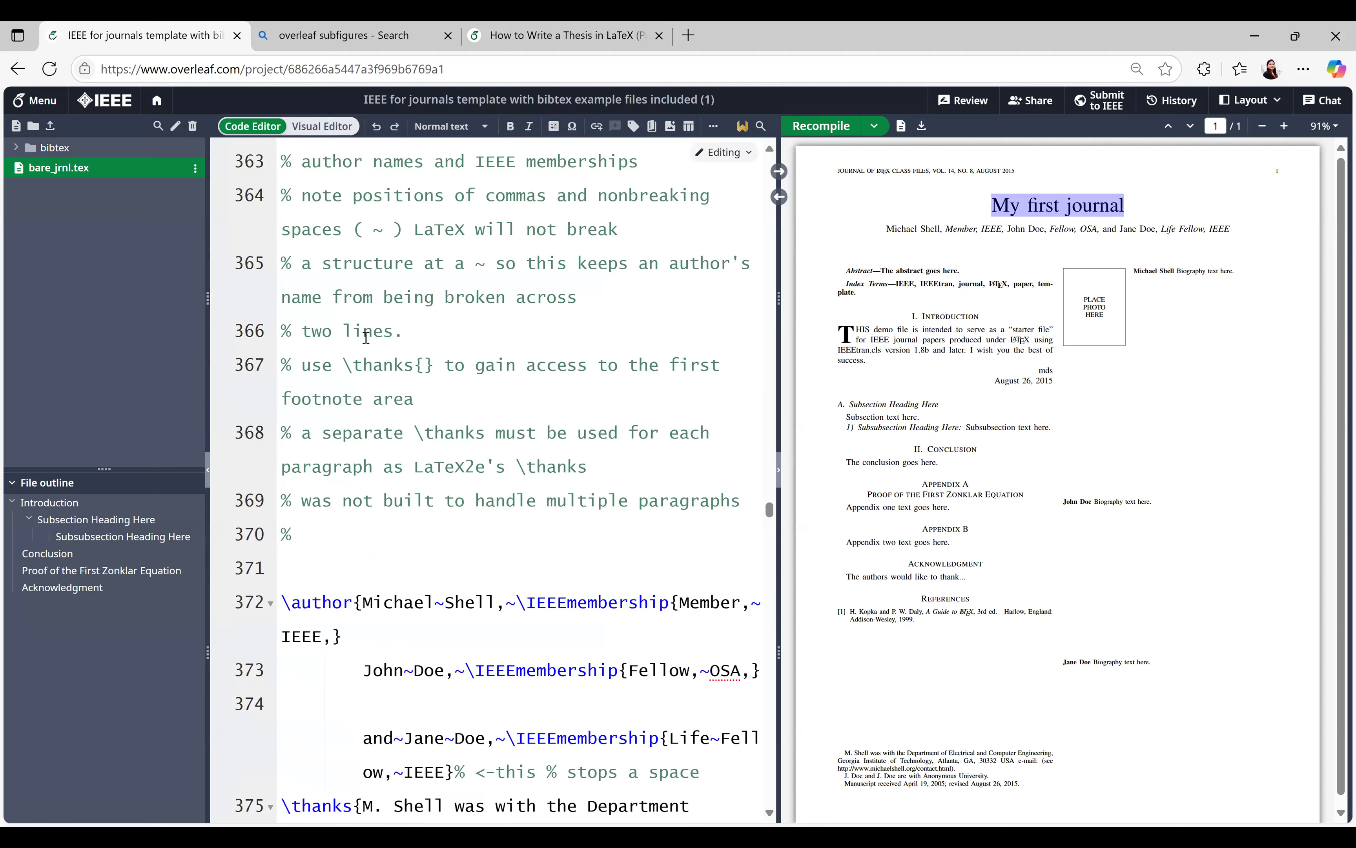
pyautogui.scroll(-4, 366, 336)
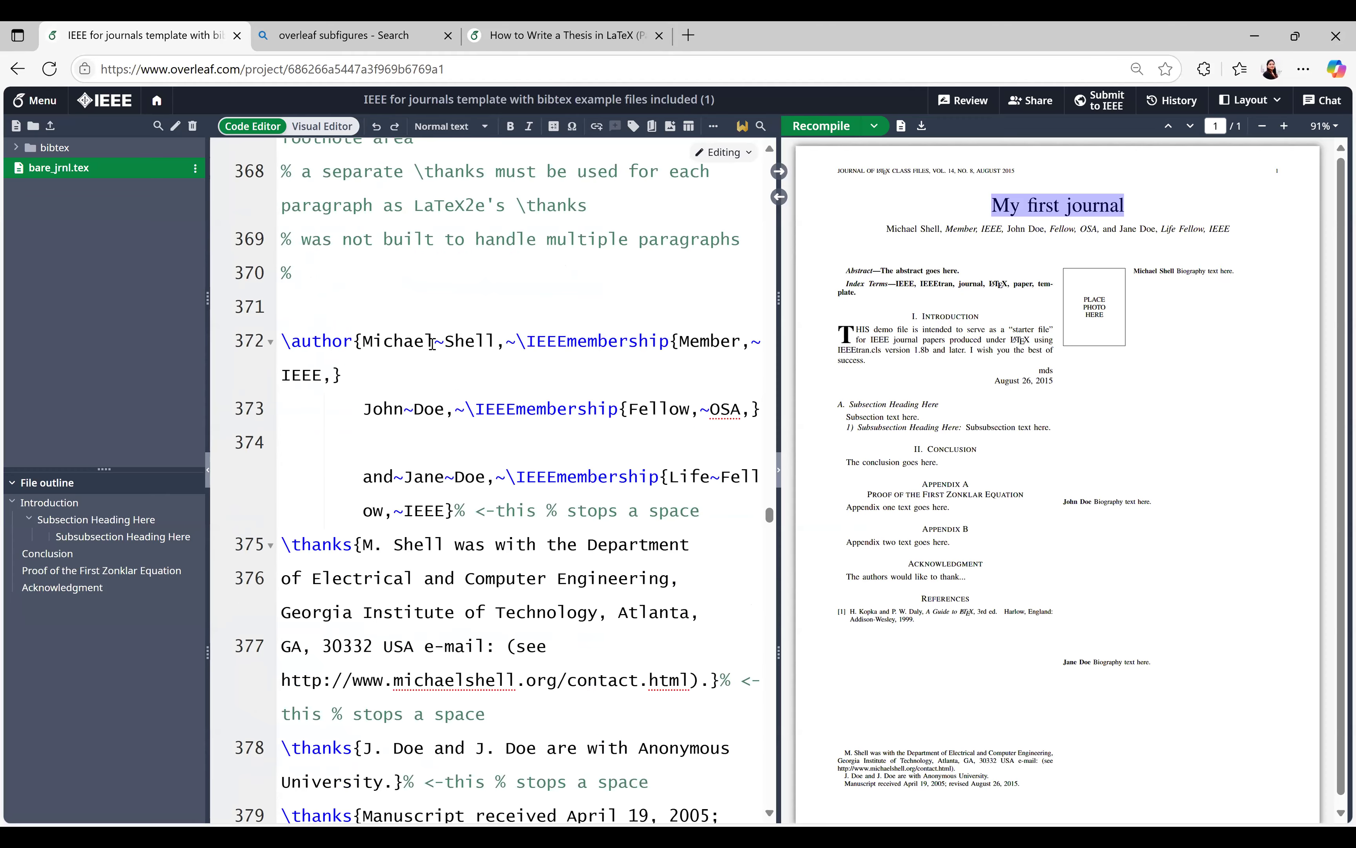
pyautogui.click(396, 339)
pyautogui.moveTo(414, 467); pyautogui.dragTo(424, 467)
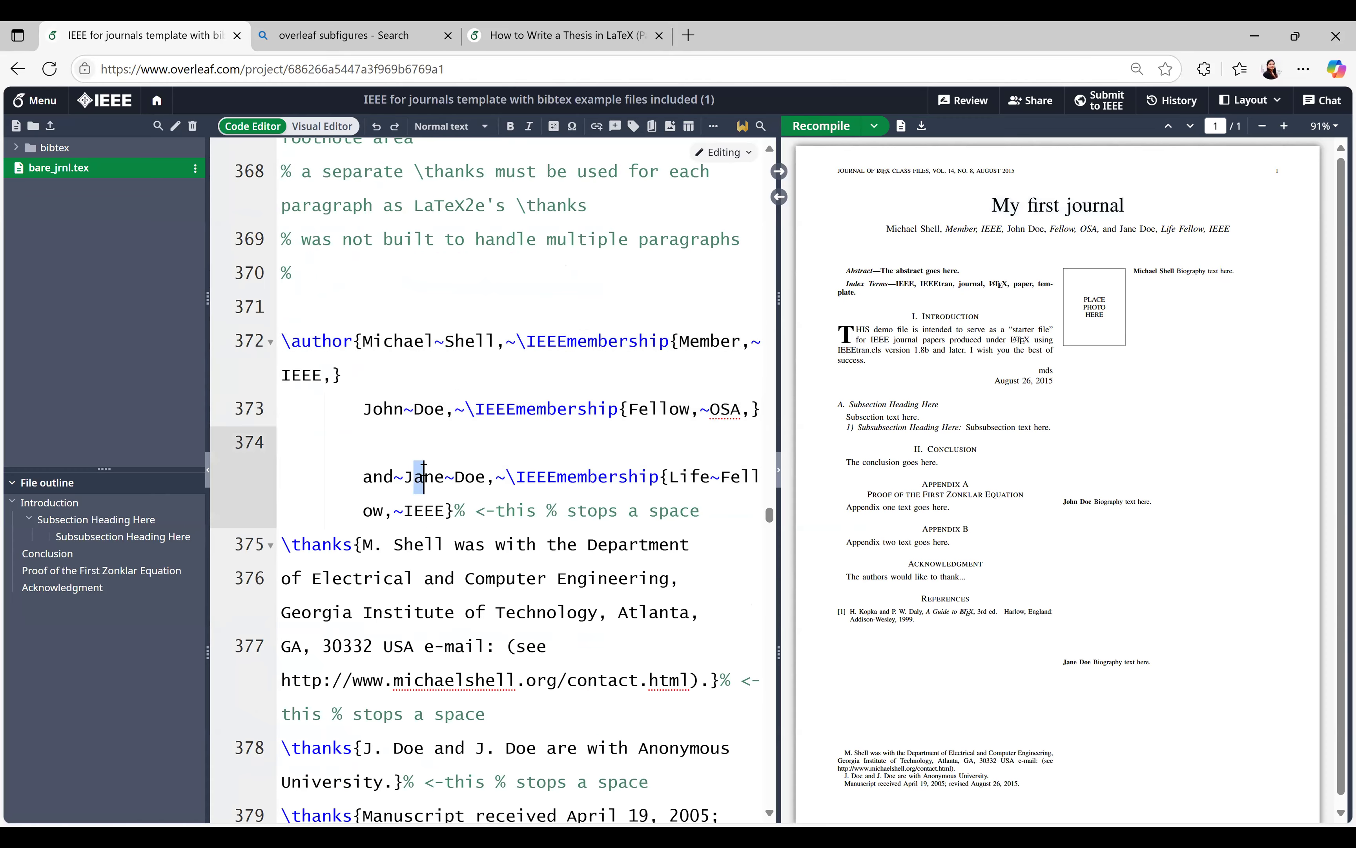
pyautogui.doubleClick(402, 342)
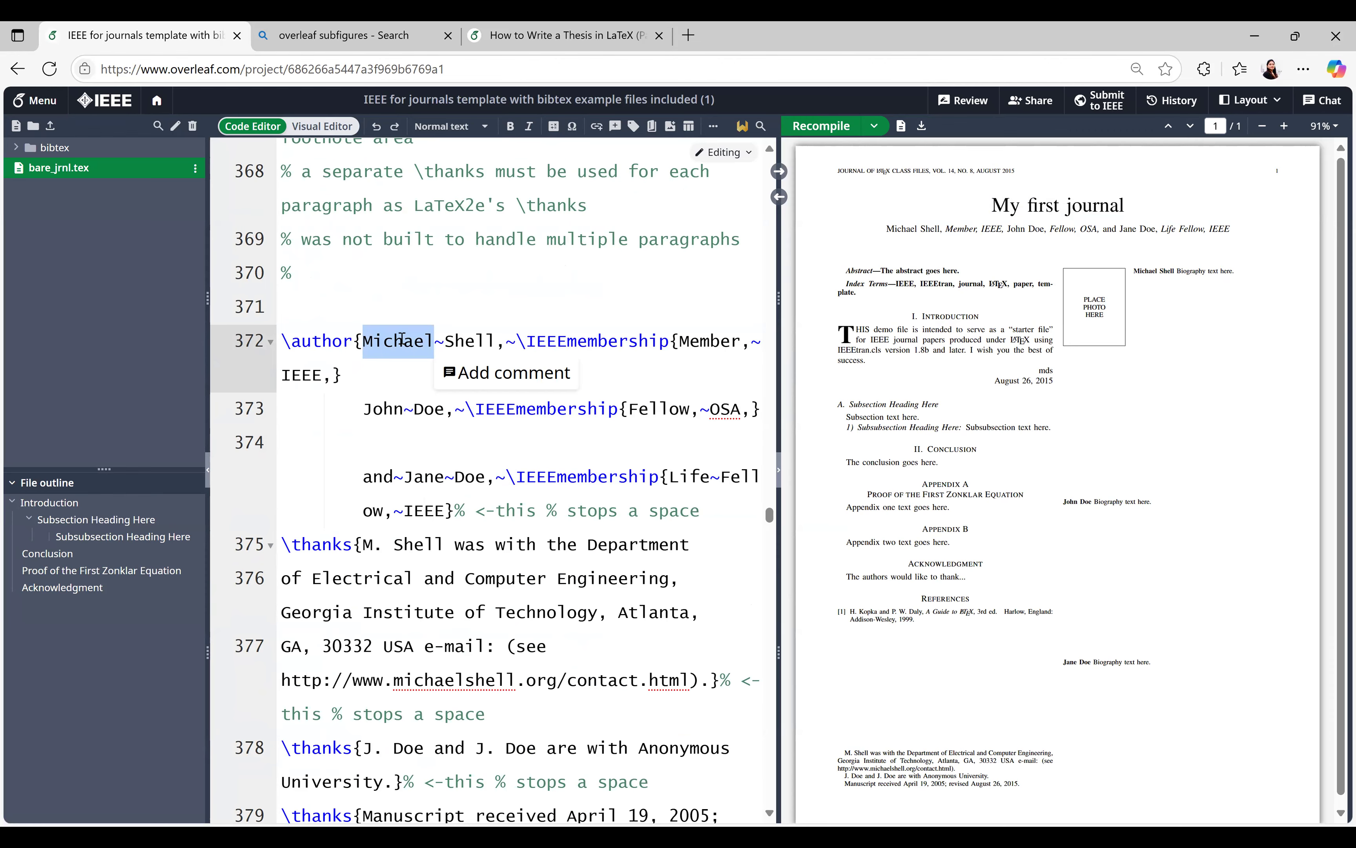
pyautogui.write('Maitreyee')
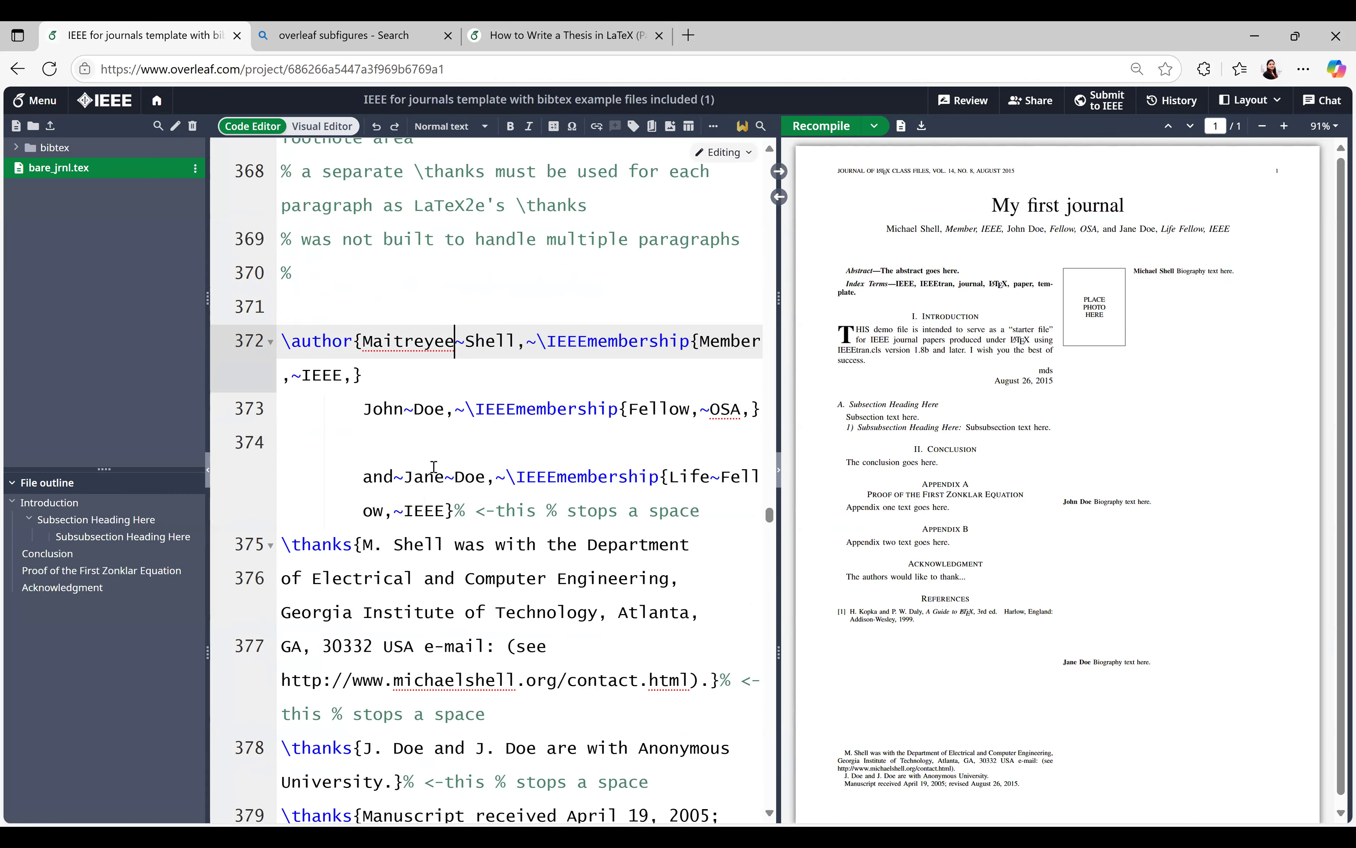
# Examine the \thanks entries after the author names and the matching footnote on the PDF's first page
pyautogui.scroll(-5, 433, 467)
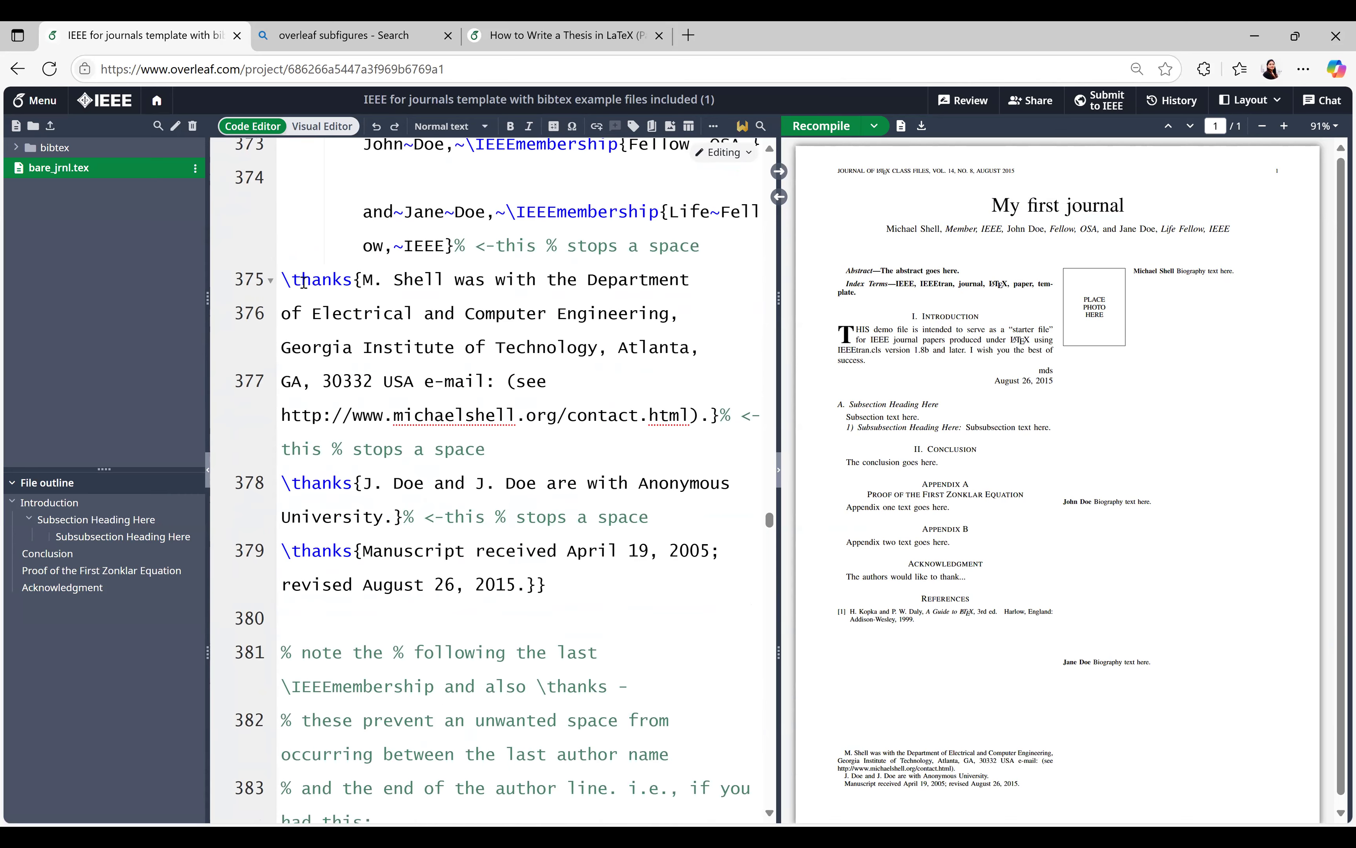
pyautogui.moveTo(363, 279); pyautogui.dragTo(700, 415)
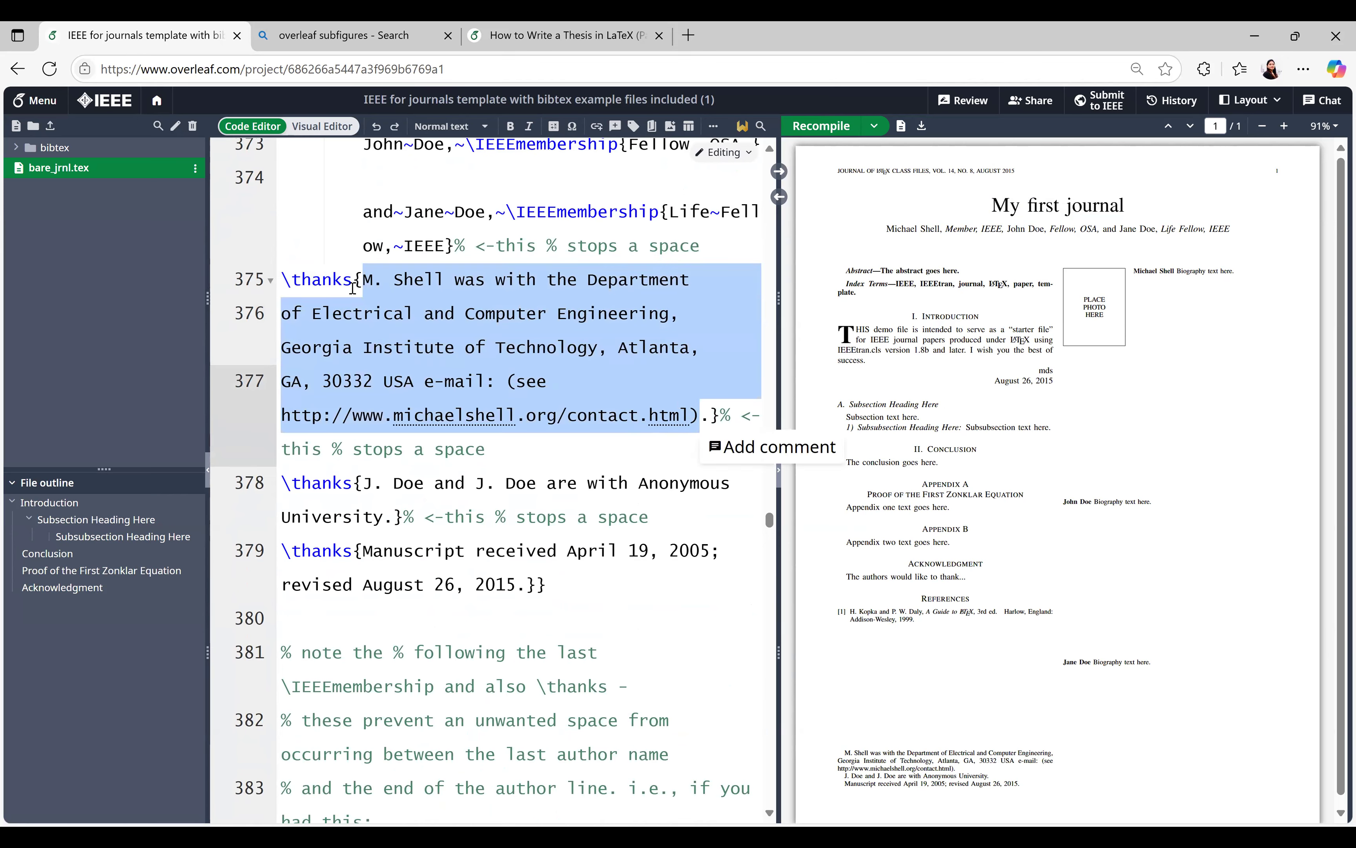
pyautogui.click(283, 280)
pyautogui.keyDown('shift'); pyautogui.click(353, 280); pyautogui.keyUp('shift')
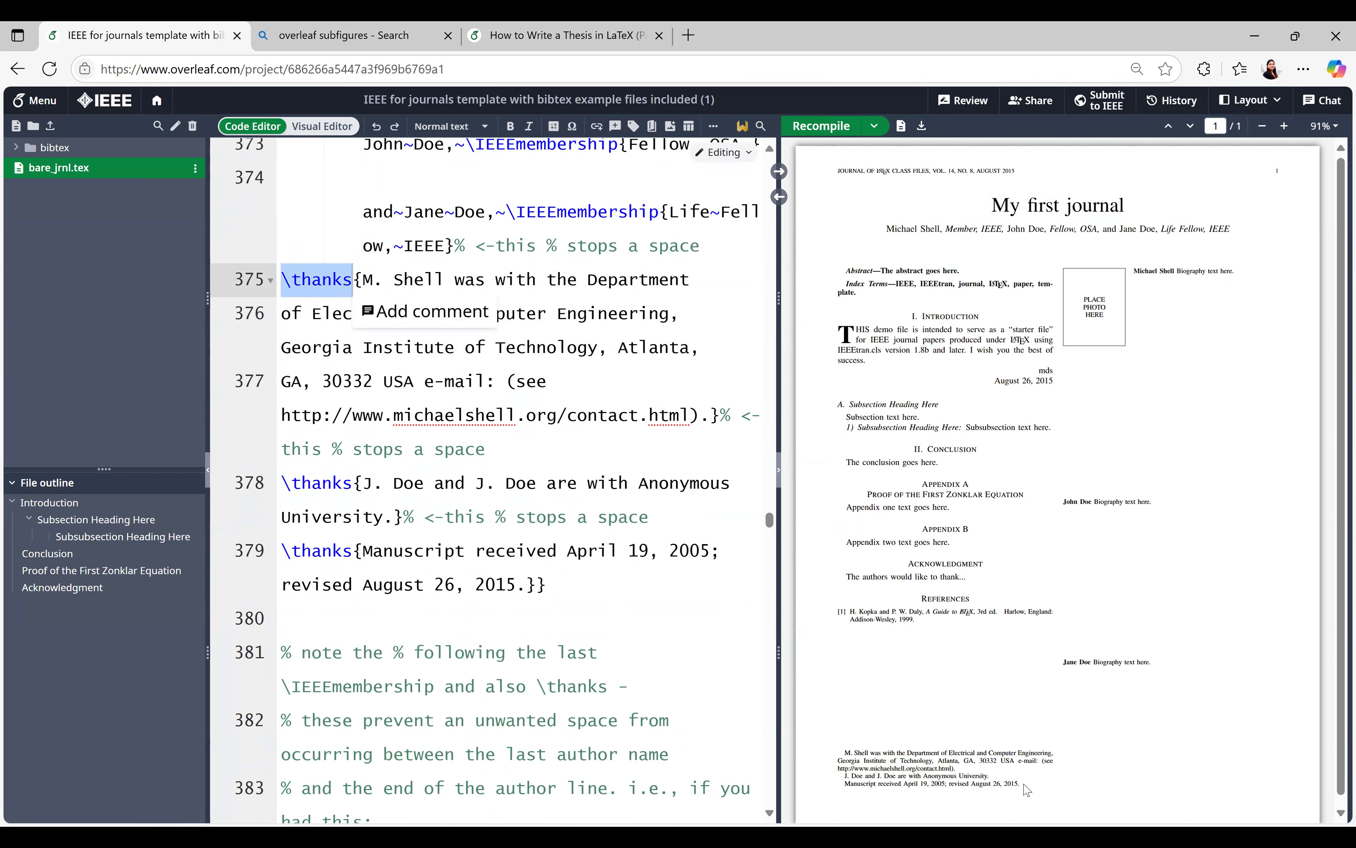
pyautogui.moveTo(848, 750); pyautogui.dragTo(1025, 794)
pyautogui.click(555, 549)
# Find the abstract environment below \maketitle, highlight its placeholder sentence, and view the IEEEkeywords block
pyautogui.scroll(-15, 553, 561)
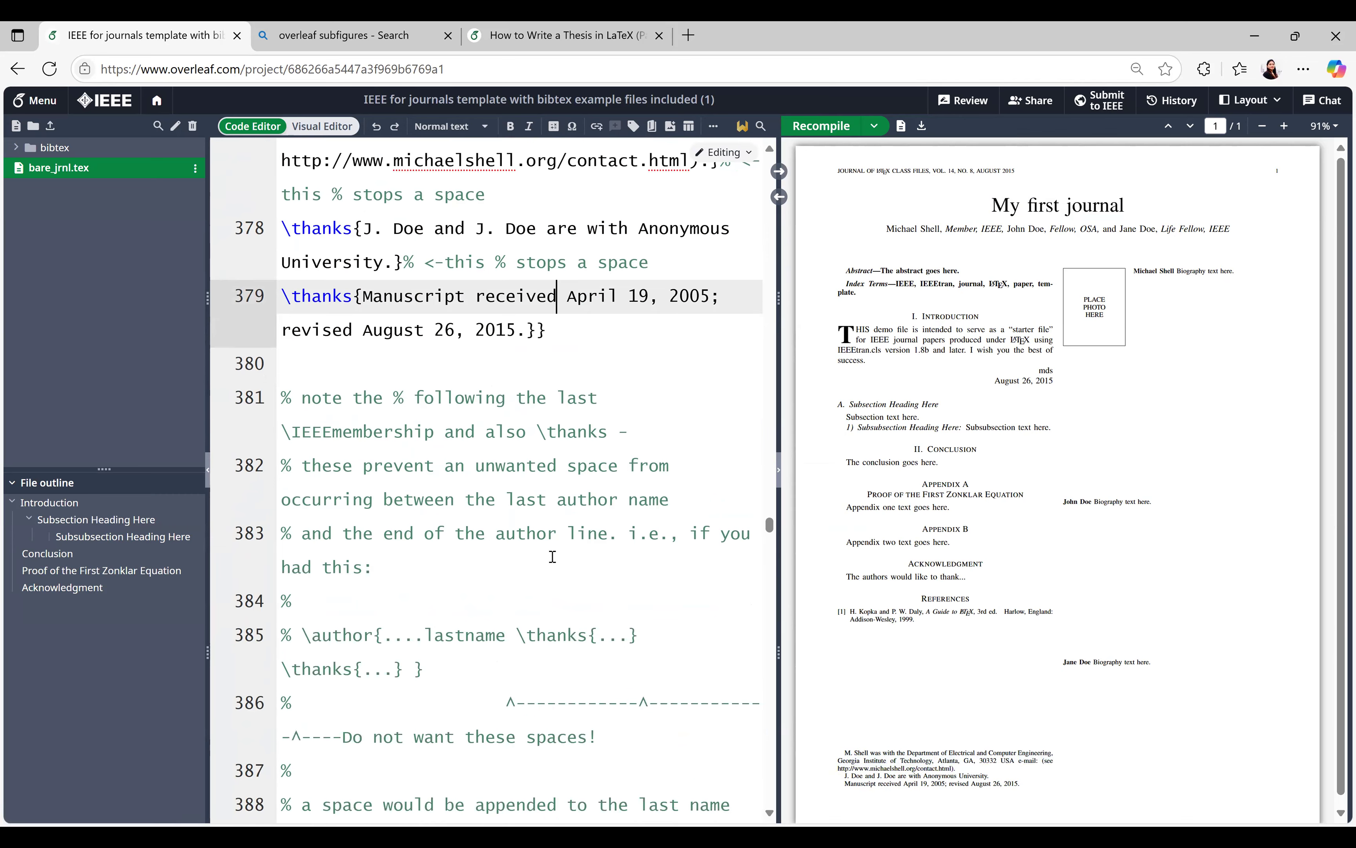
pyautogui.scroll(-10, 541, 583)
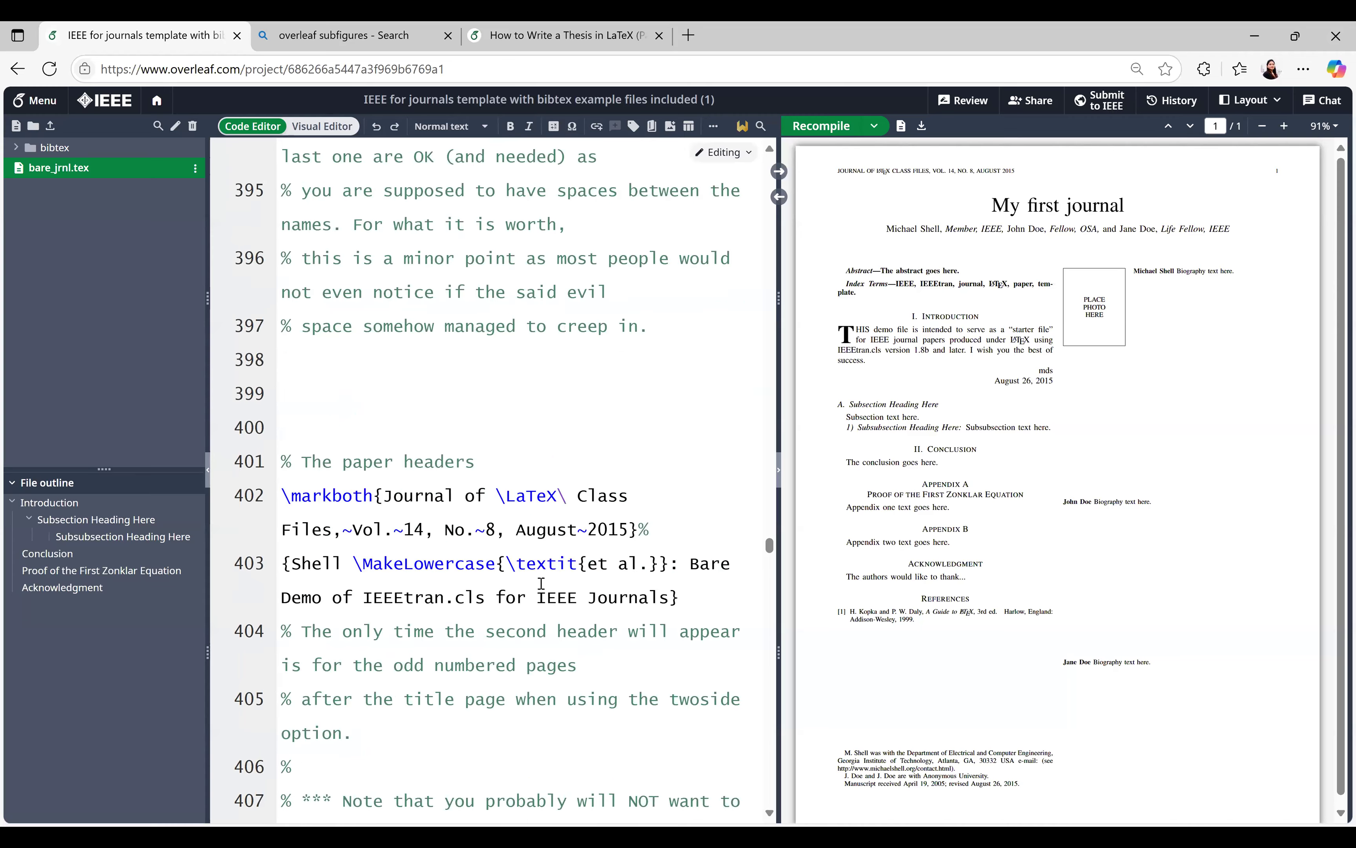
pyautogui.scroll(-20, 541, 583)
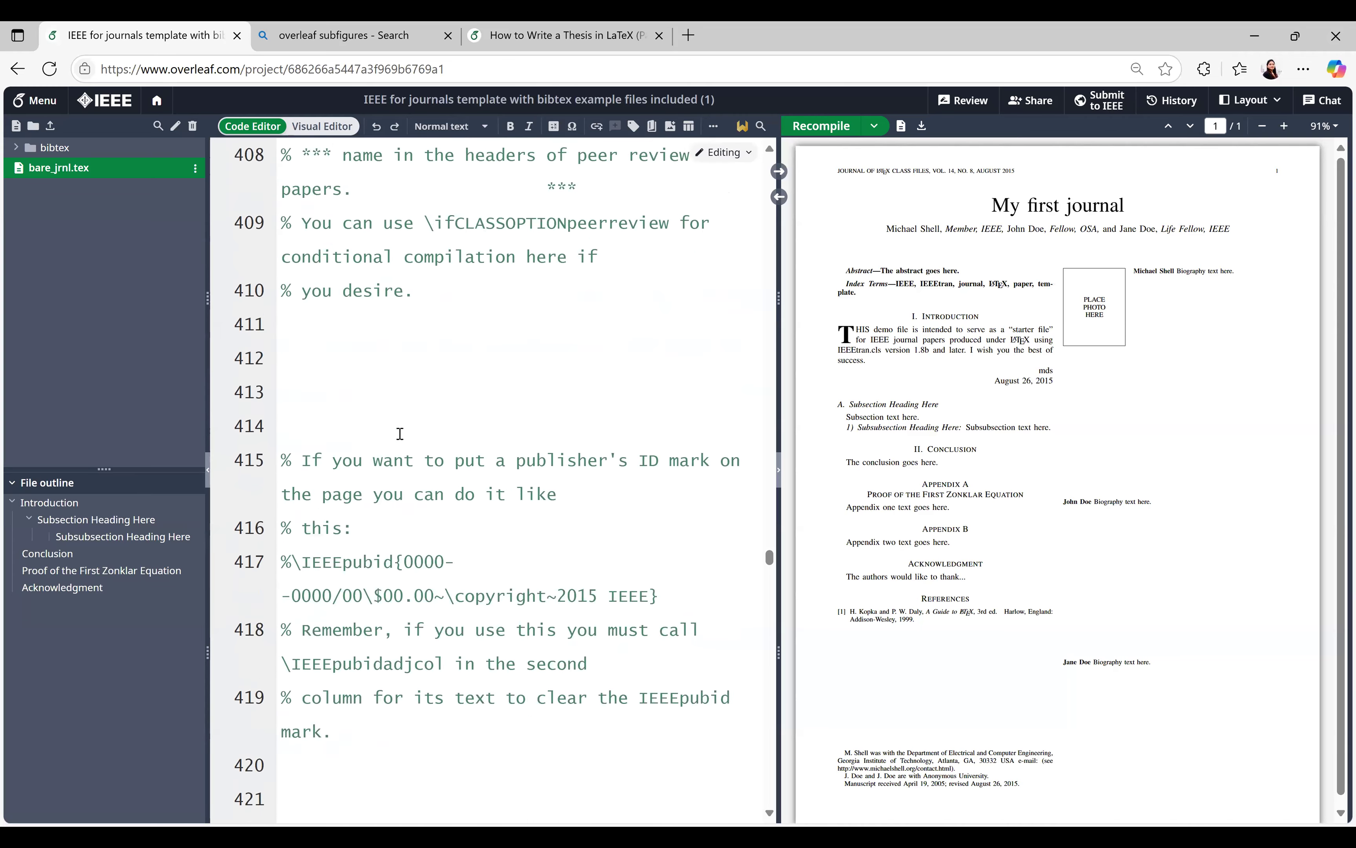
pyautogui.scroll(5, 285, 449)
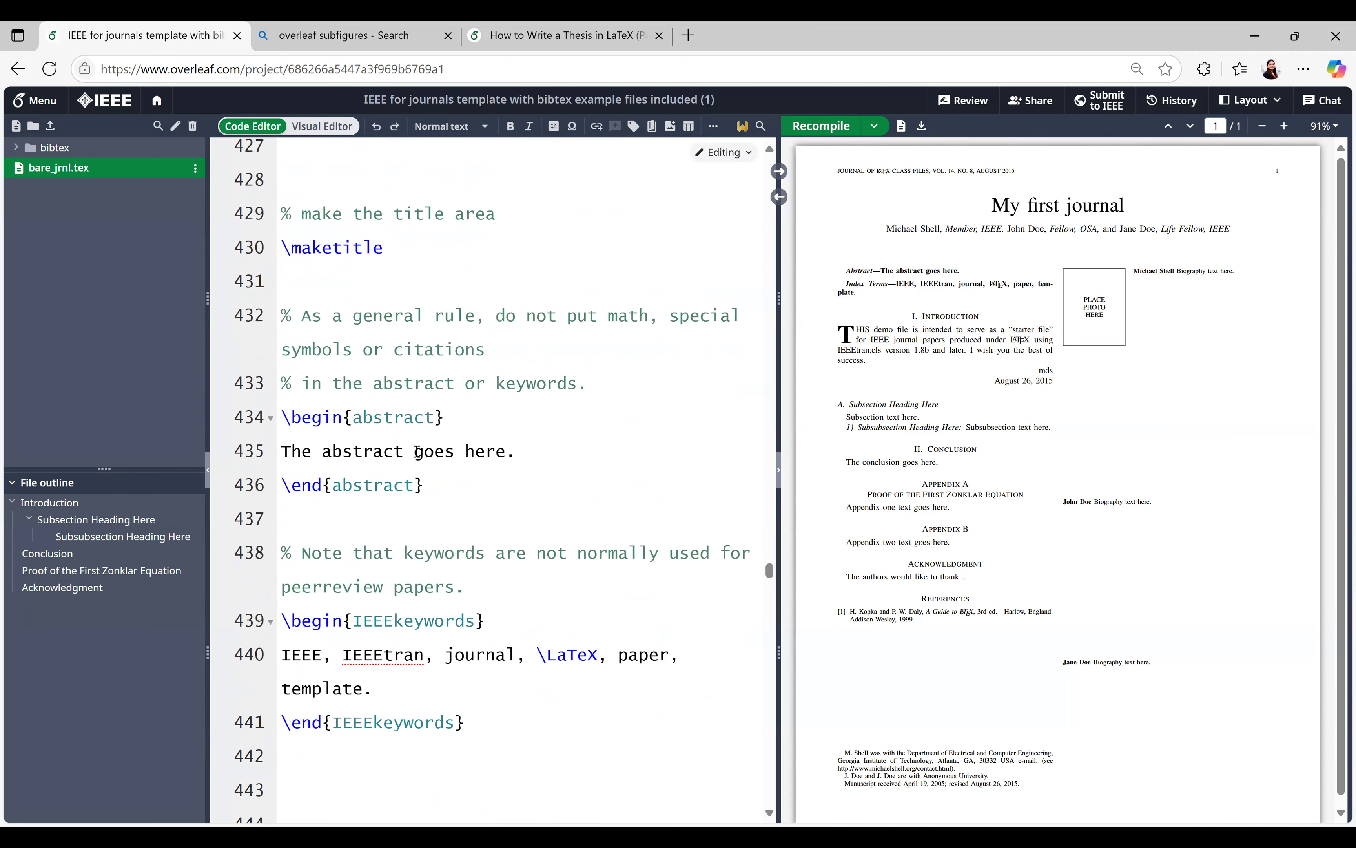
pyautogui.moveTo(281, 452); pyautogui.dragTo(524, 449)
pyautogui.scroll(-5, 349, 336)
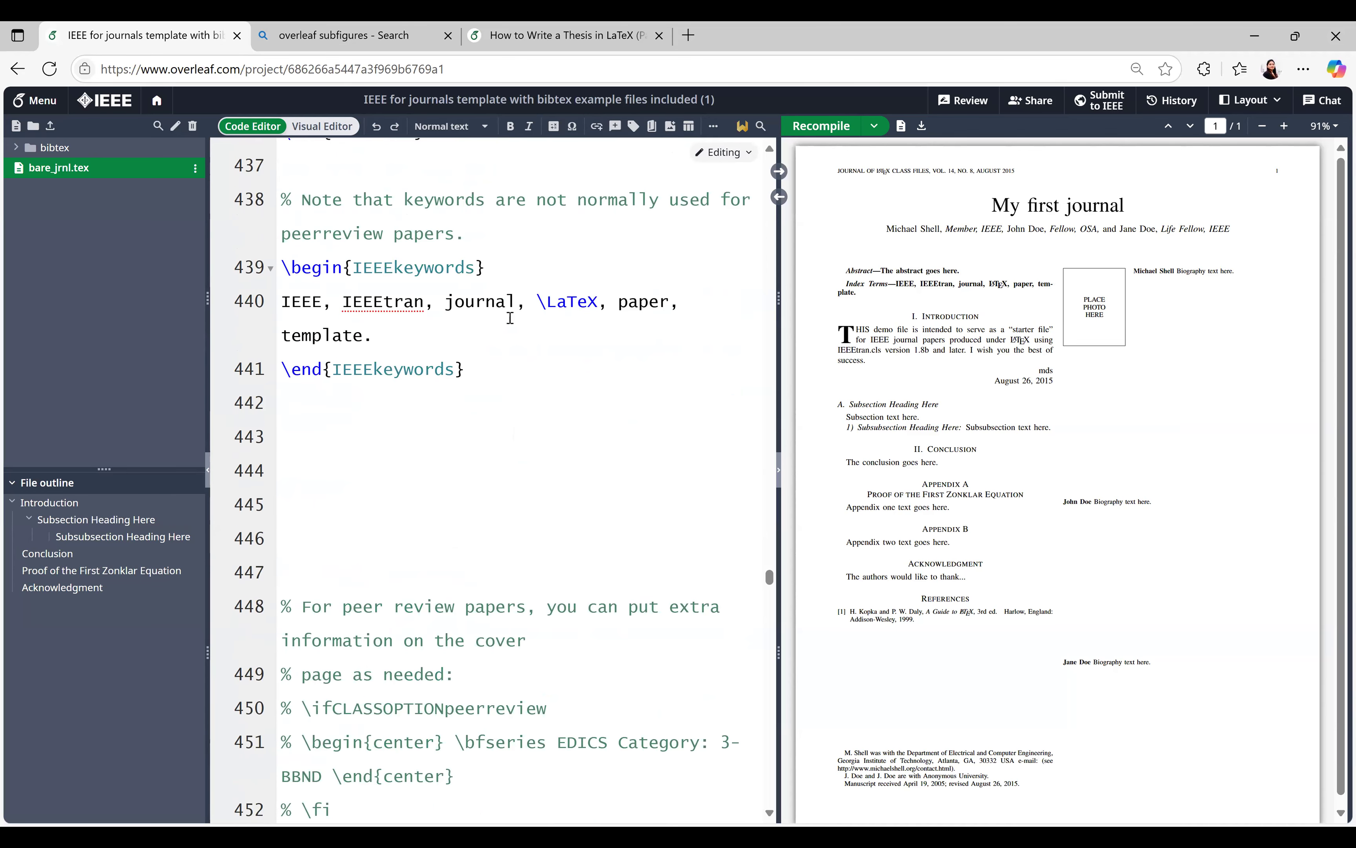
# Examine the Introduction section source, from \IEEEpeerreviewmaketitle through the subsubsection and the floating figure comments
pyautogui.scroll(-15, 509, 323)
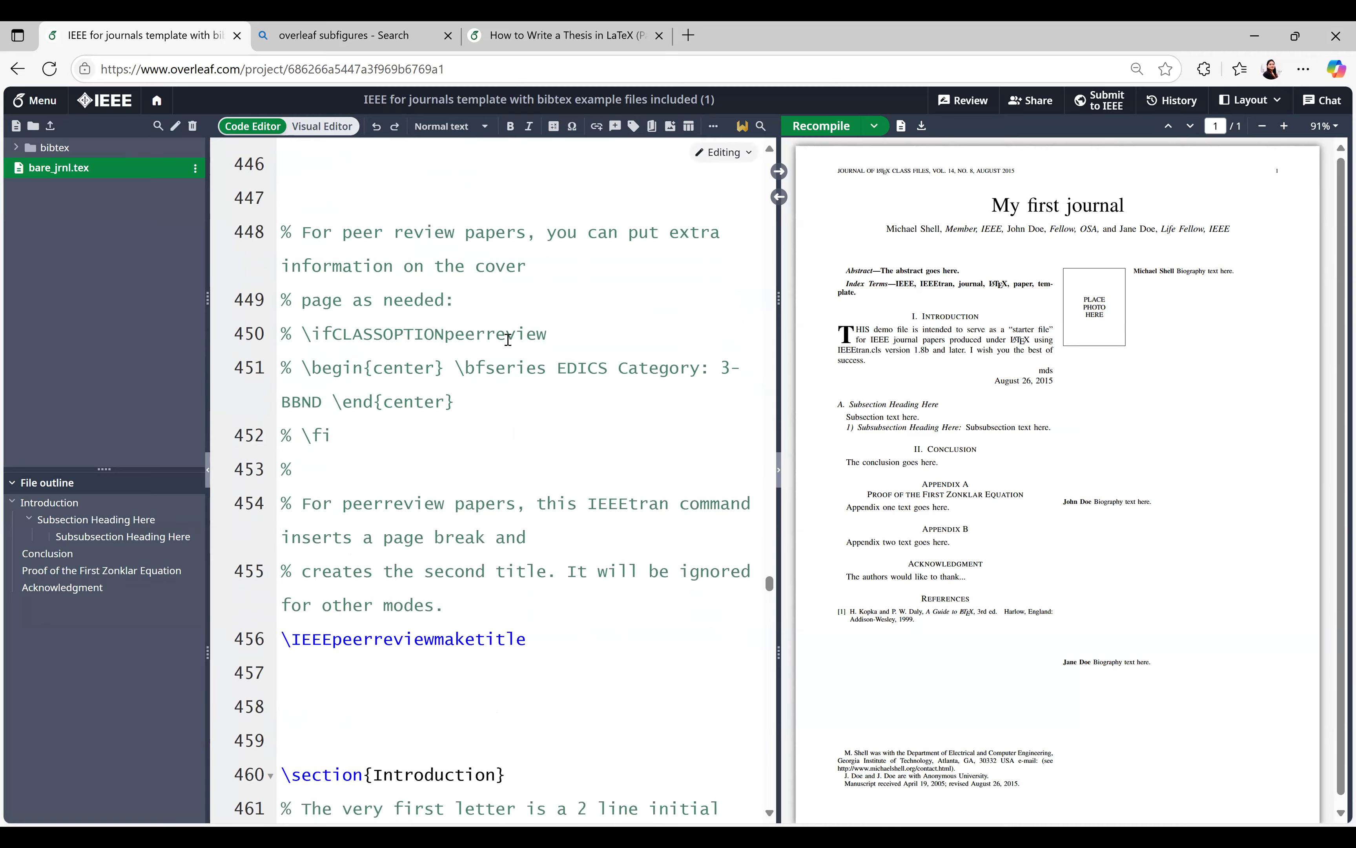
pyautogui.scroll(-10, 486, 378)
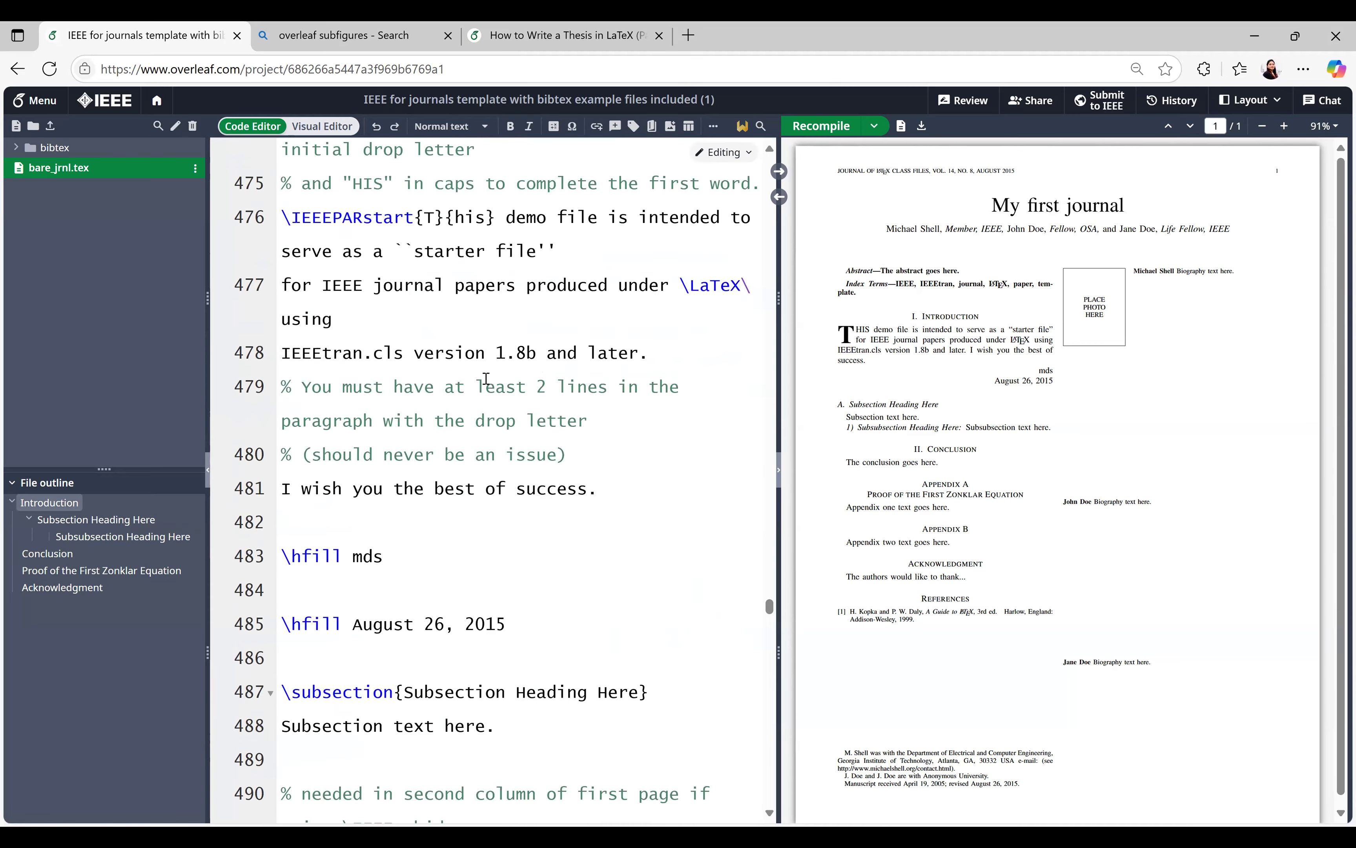
pyautogui.scroll(10, 487, 378)
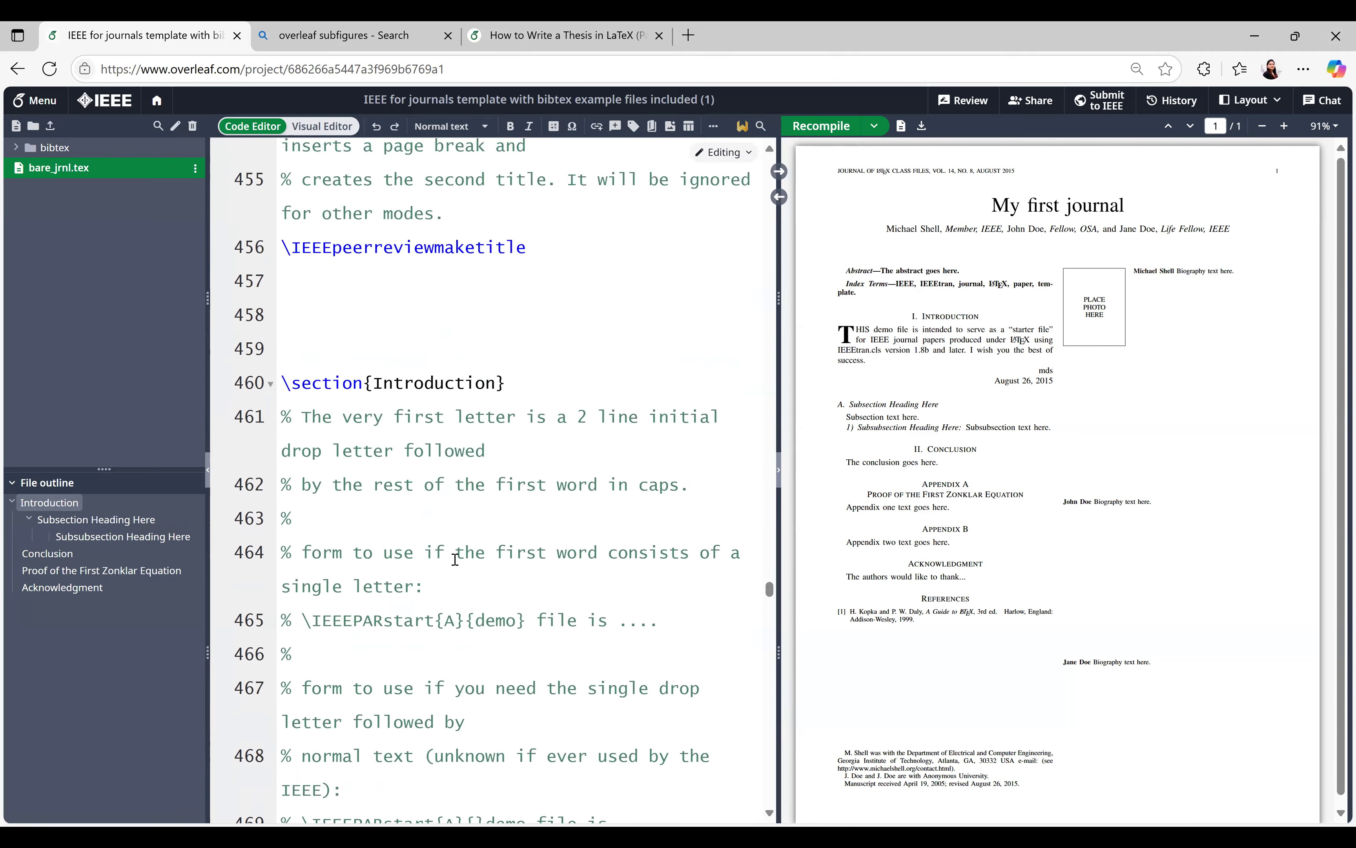
pyautogui.scroll(-15, 485, 548)
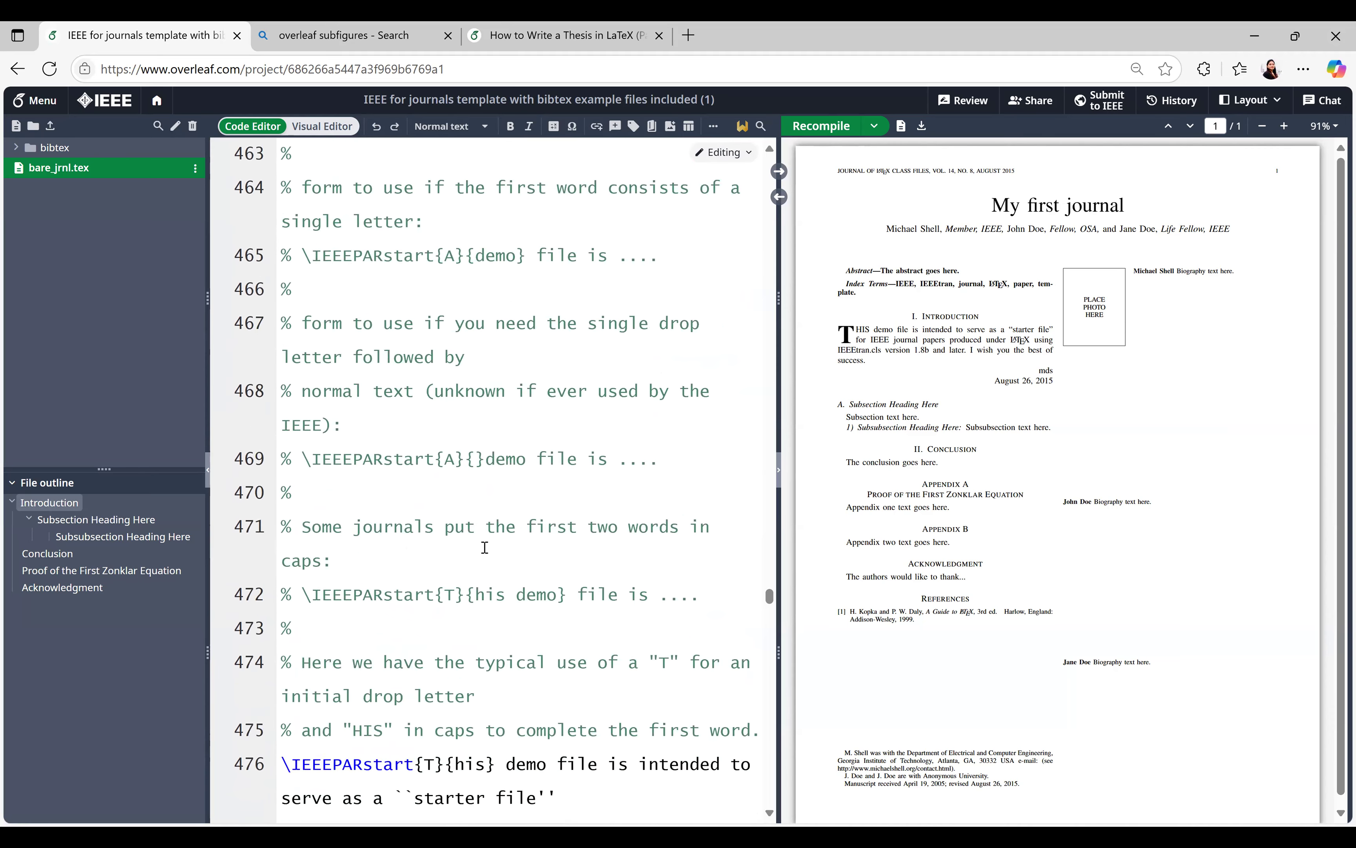
pyautogui.scroll(-10, 486, 548)
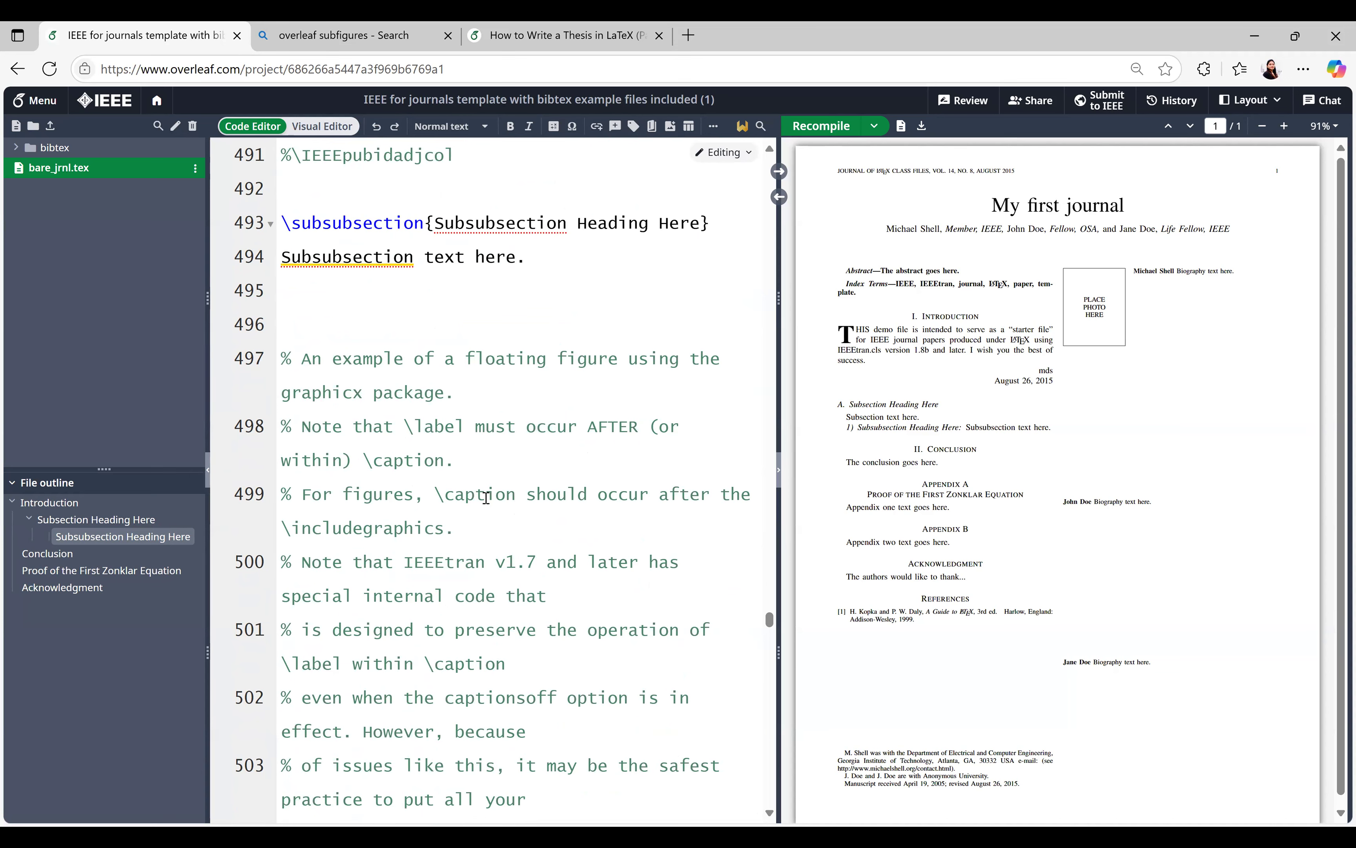
# Leave the IEEE template project and return to the list of all projects
pyautogui.click(155, 104)
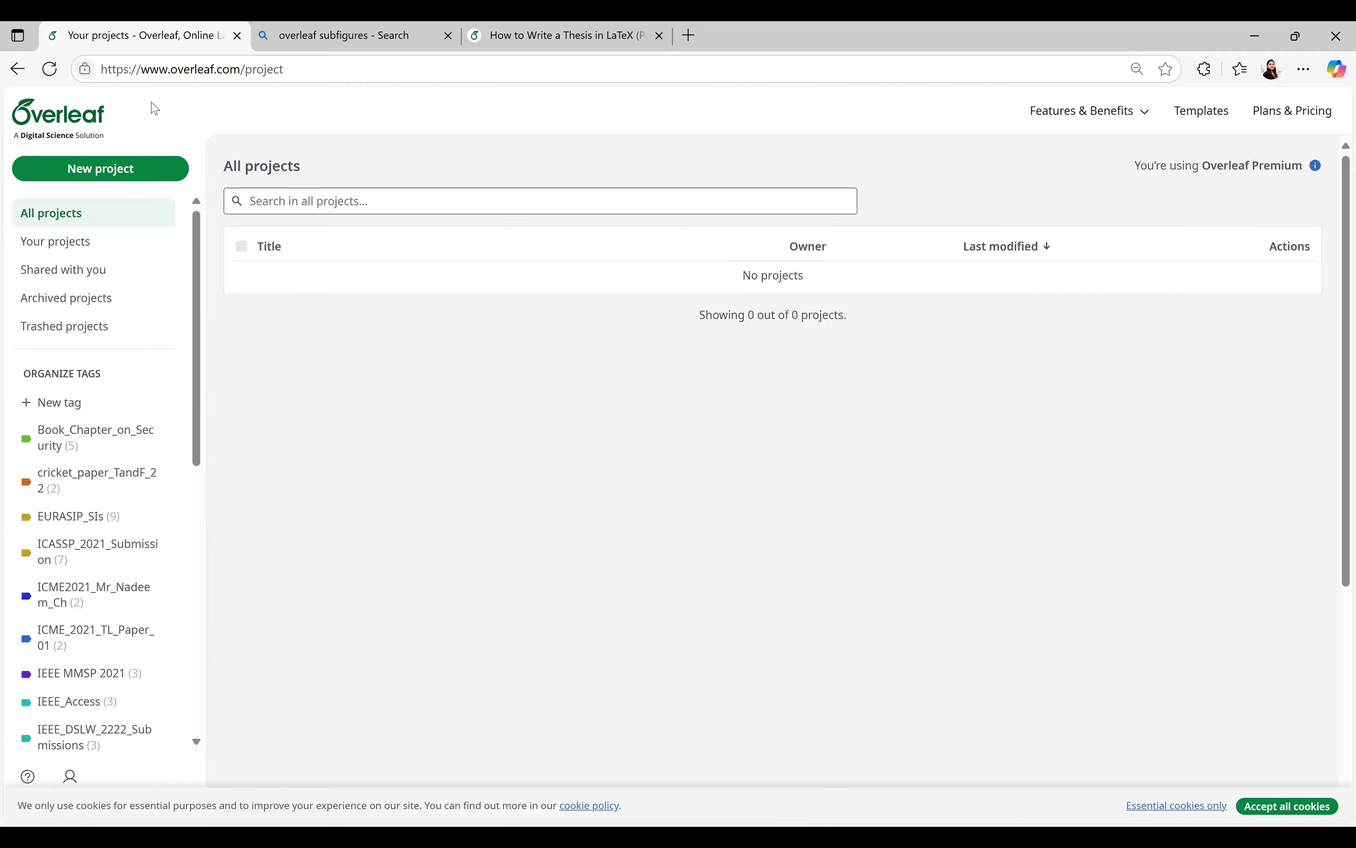